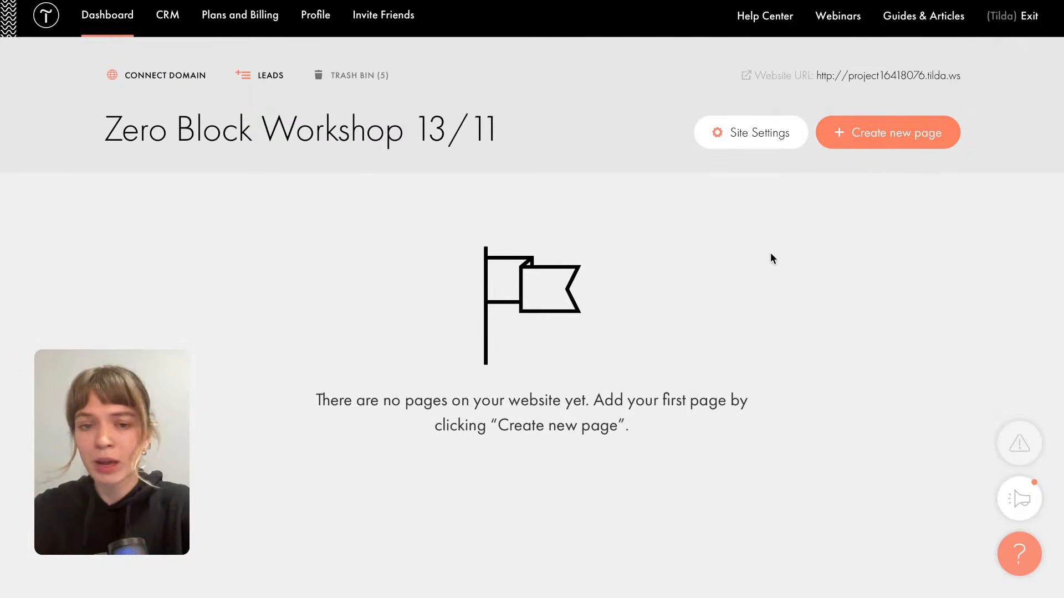
Start creating a new page and look through the available business page templates.
left_click(889, 139)
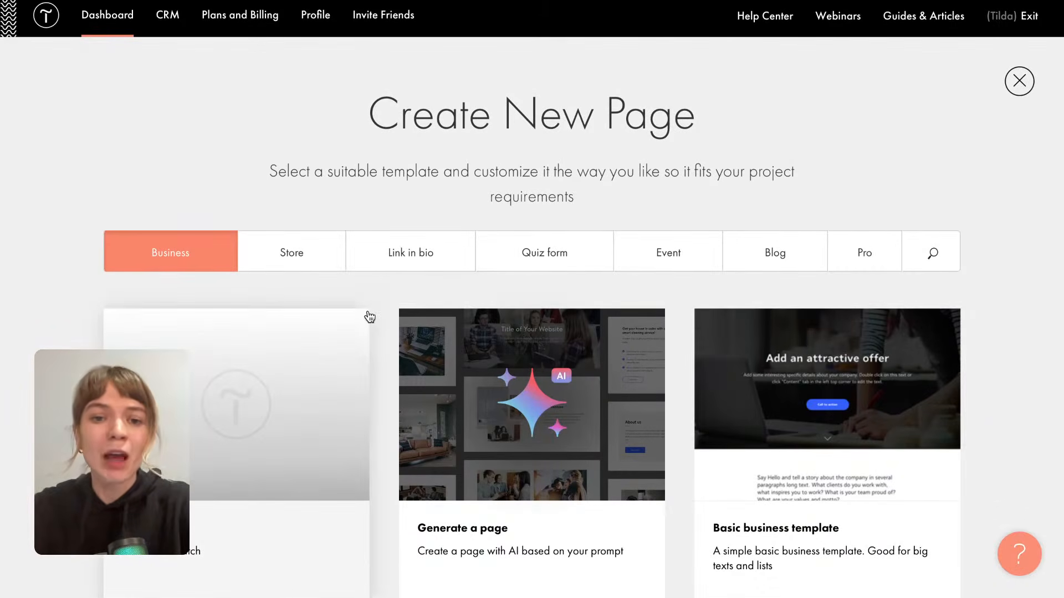
scroll(215, 348, "down", 2)
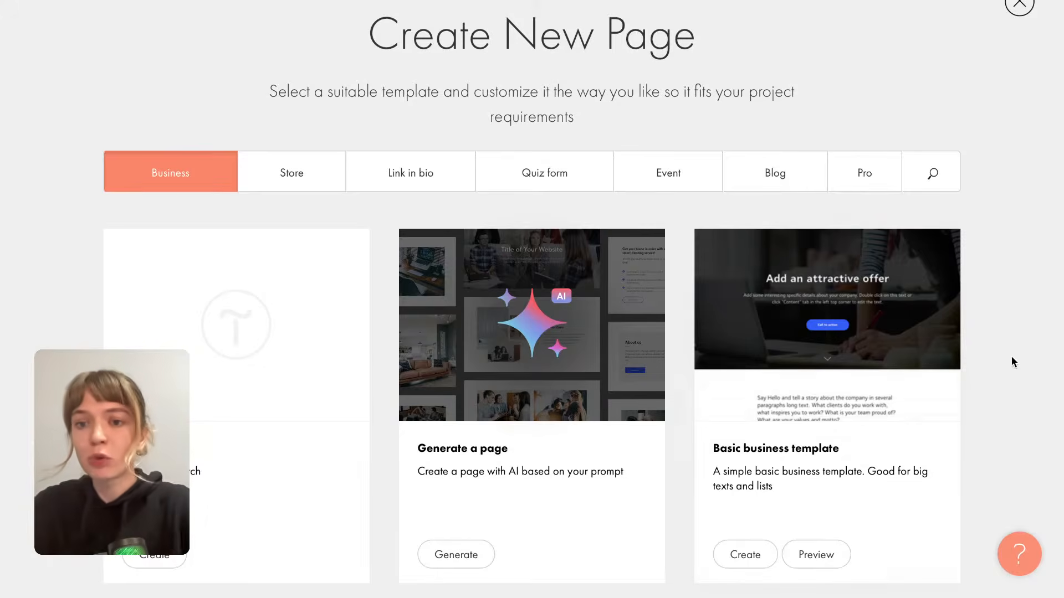
scroll(1011, 355, "down", 5)
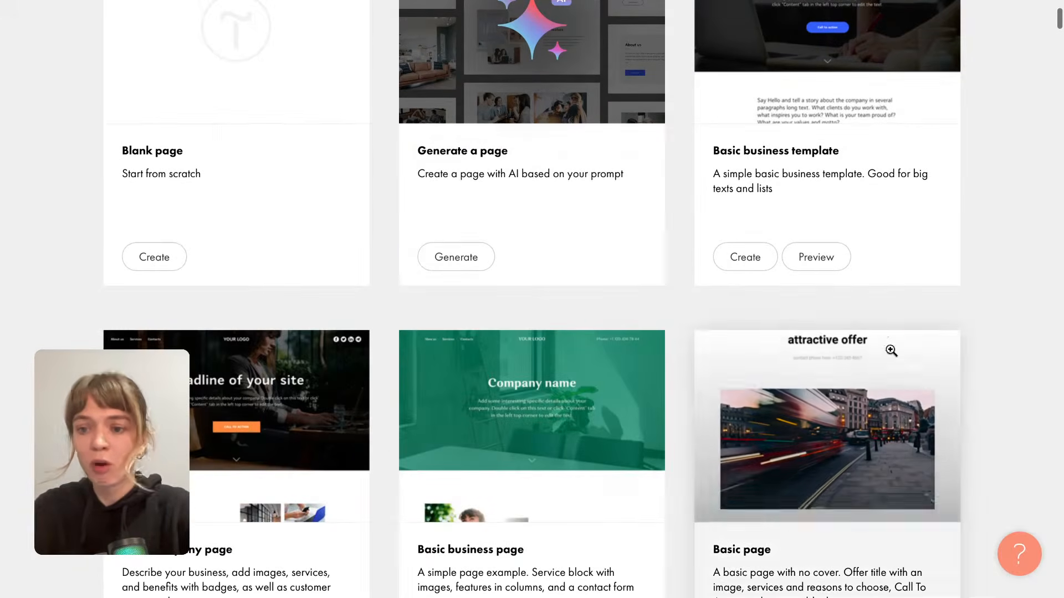
scroll(1005, 364, "down", 7)
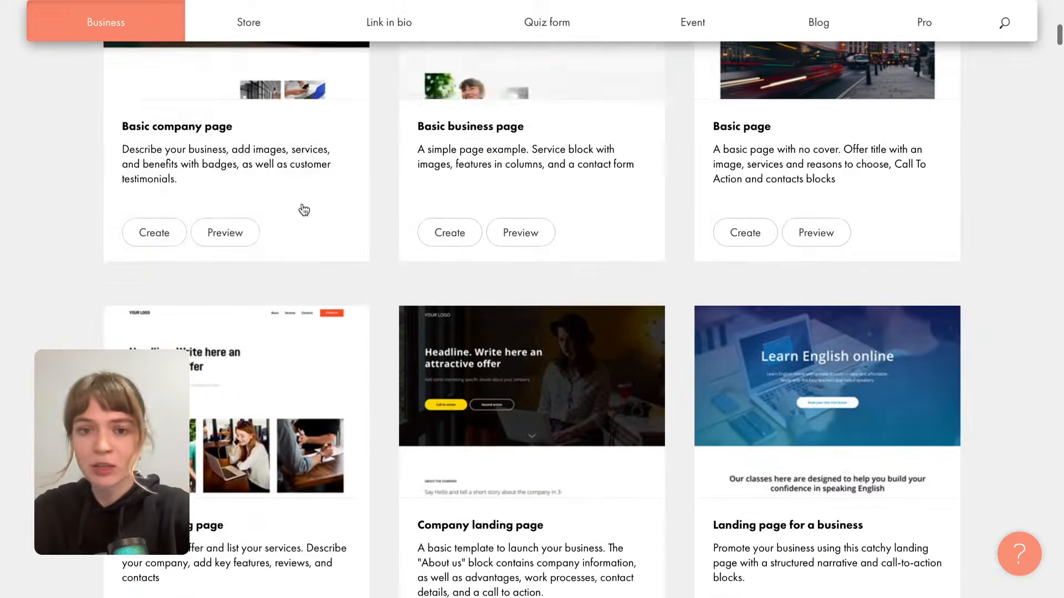
scroll(513, 309, "down", 7)
scroll(512, 309, "down", 6)
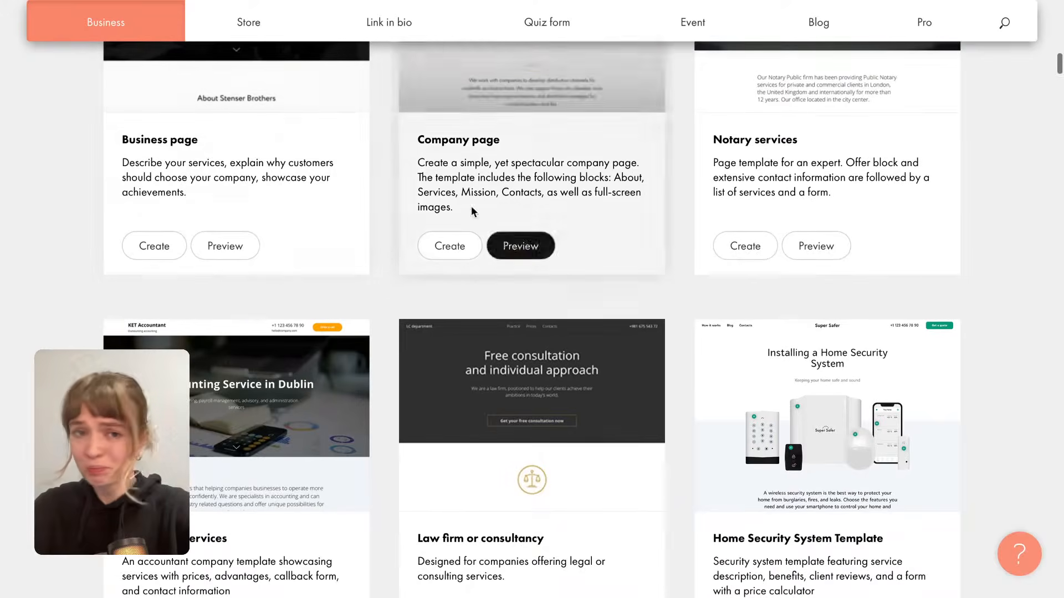
scroll(351, 353, "down", 7)
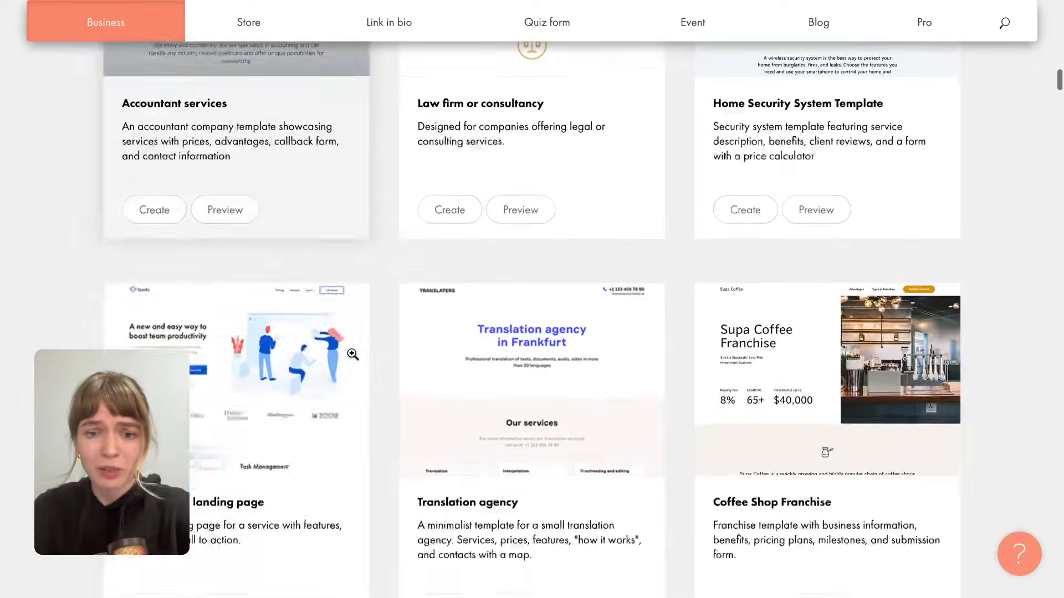
scroll(351, 354, "up", 19)
scroll(352, 355, "up", 10)
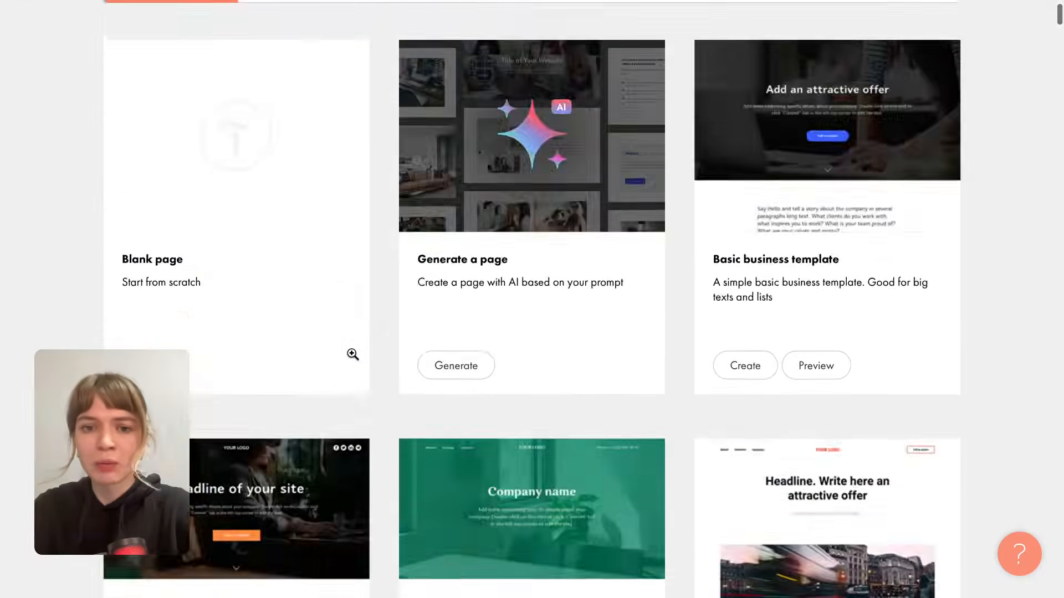
Glance at the Store templates, return to the Business templates and create a blank page from scratch.
left_click(281, 266)
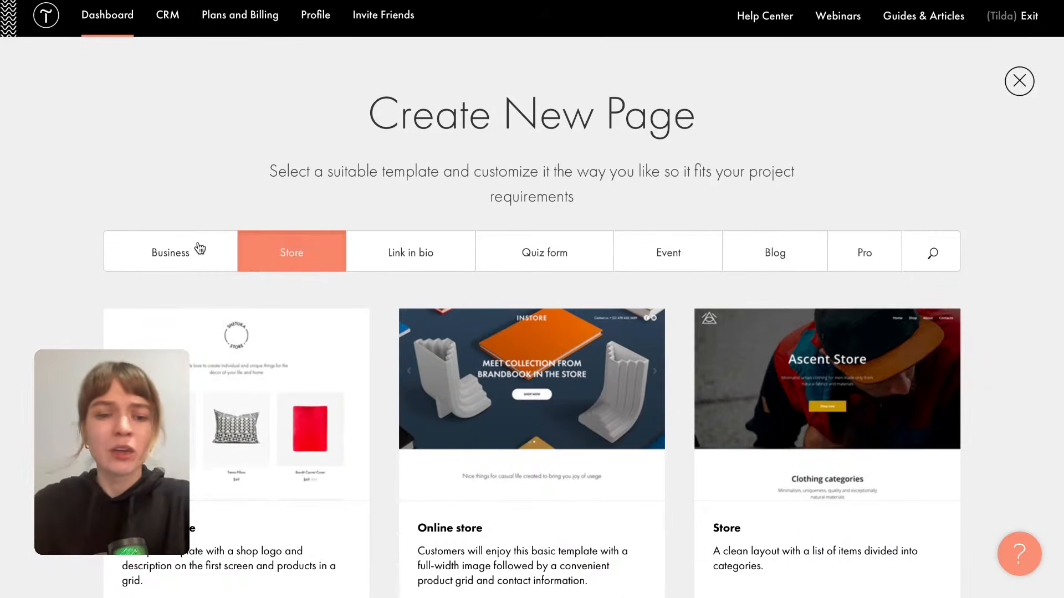
left_click(182, 260)
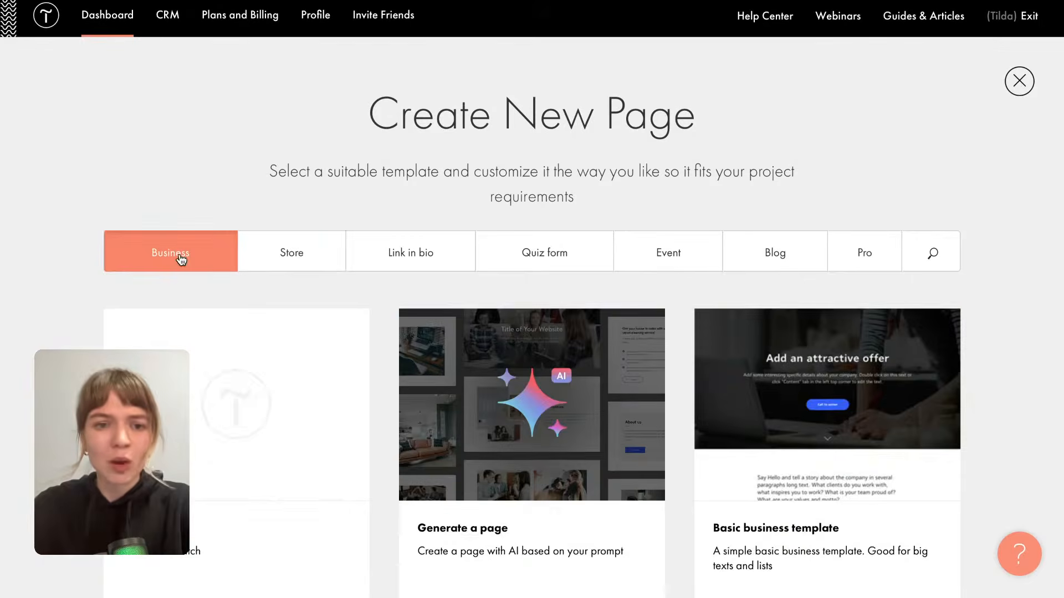
scroll(203, 391, "down", 3)
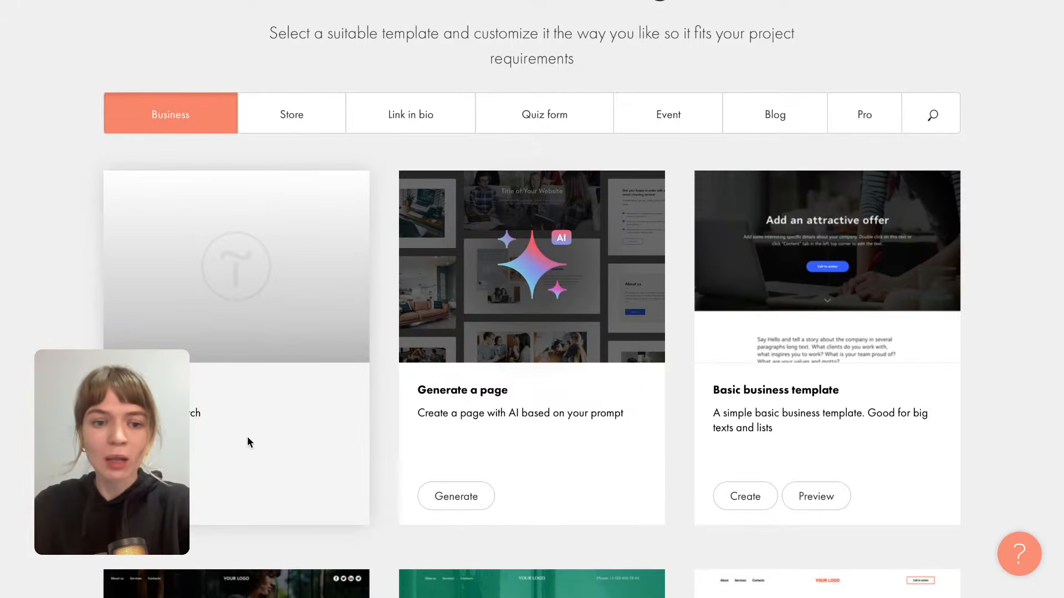
left_click(154, 496)
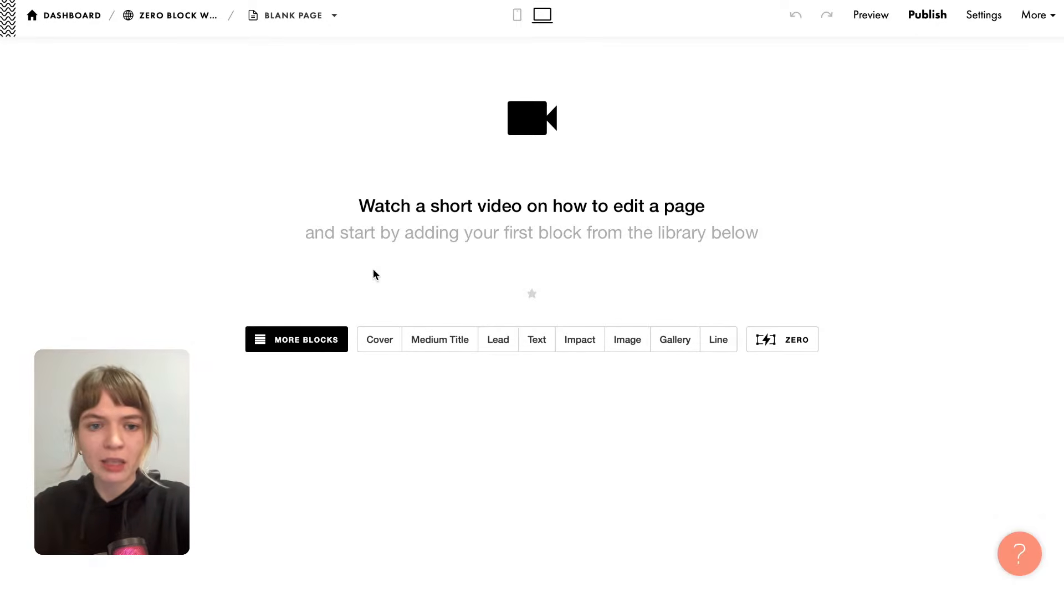
Open the block library and look through the Cover, About, Title and Gallery block categories.
left_click(271, 352)
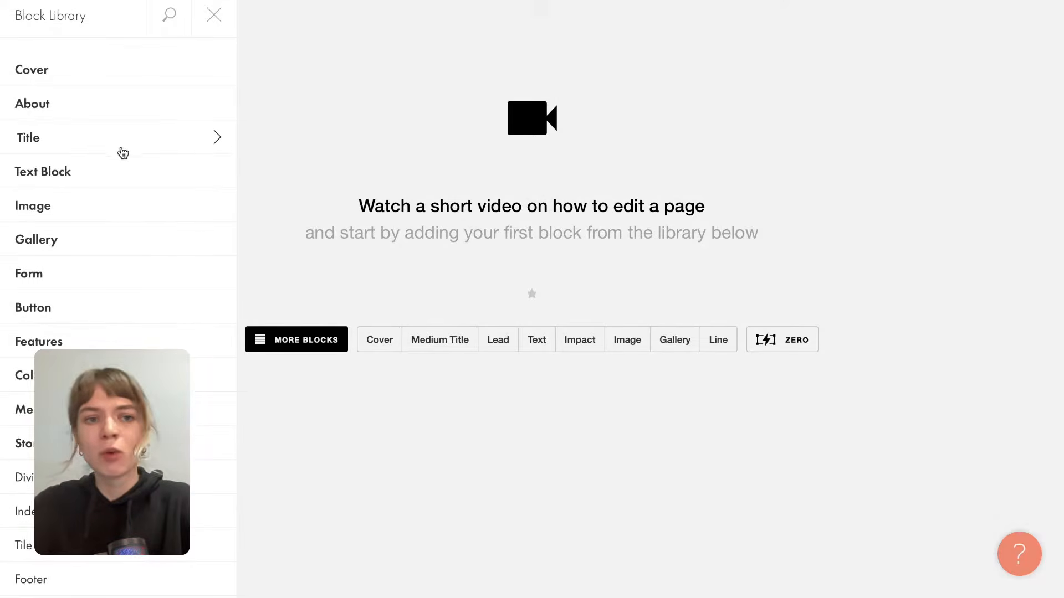
left_click(92, 77)
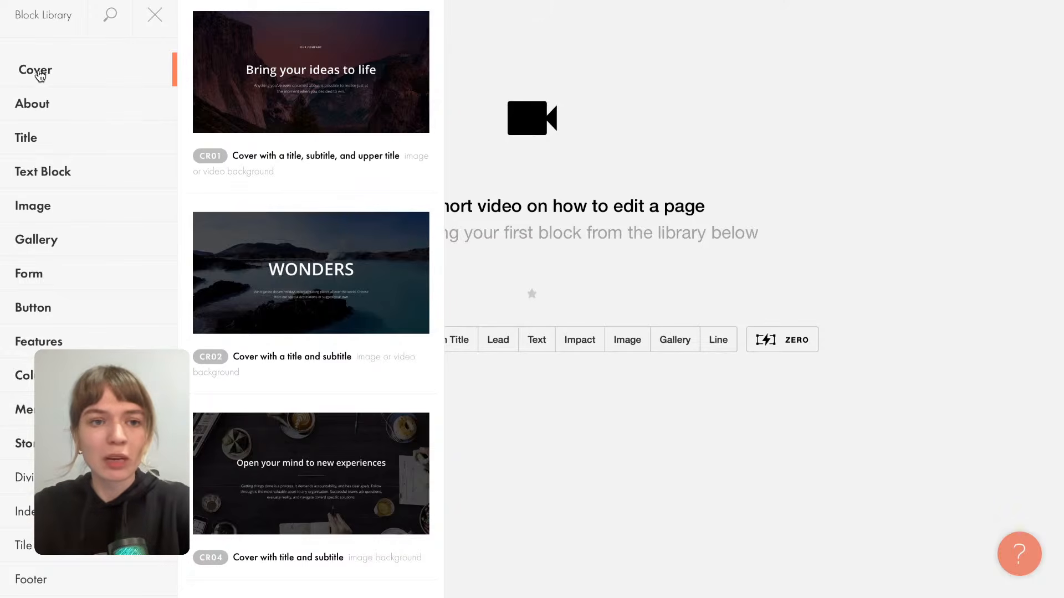
scroll(275, 74, "down", 4)
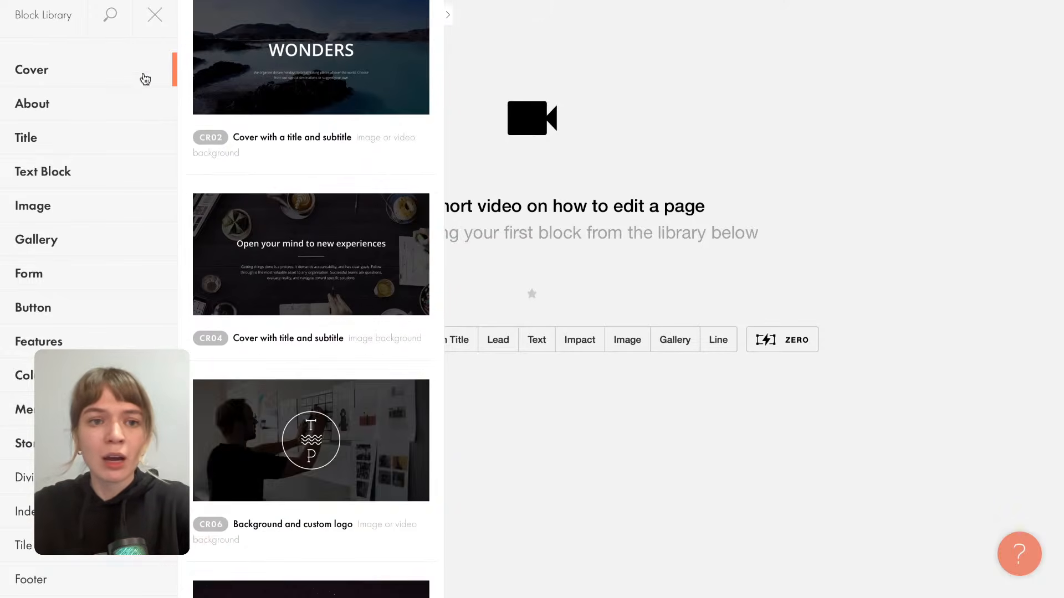
left_click(65, 104)
left_click(43, 146)
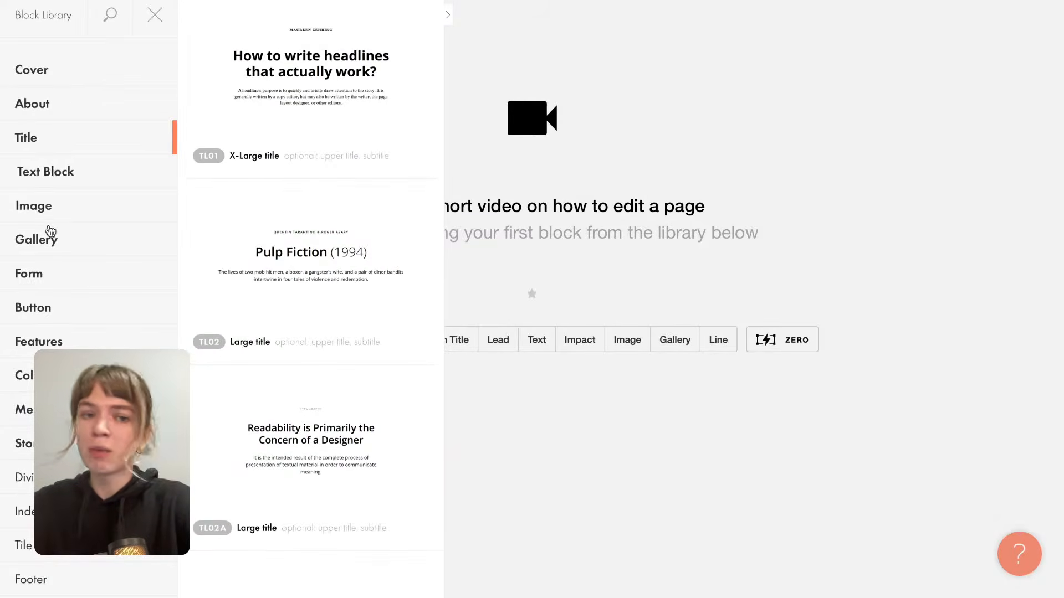
left_click(41, 249)
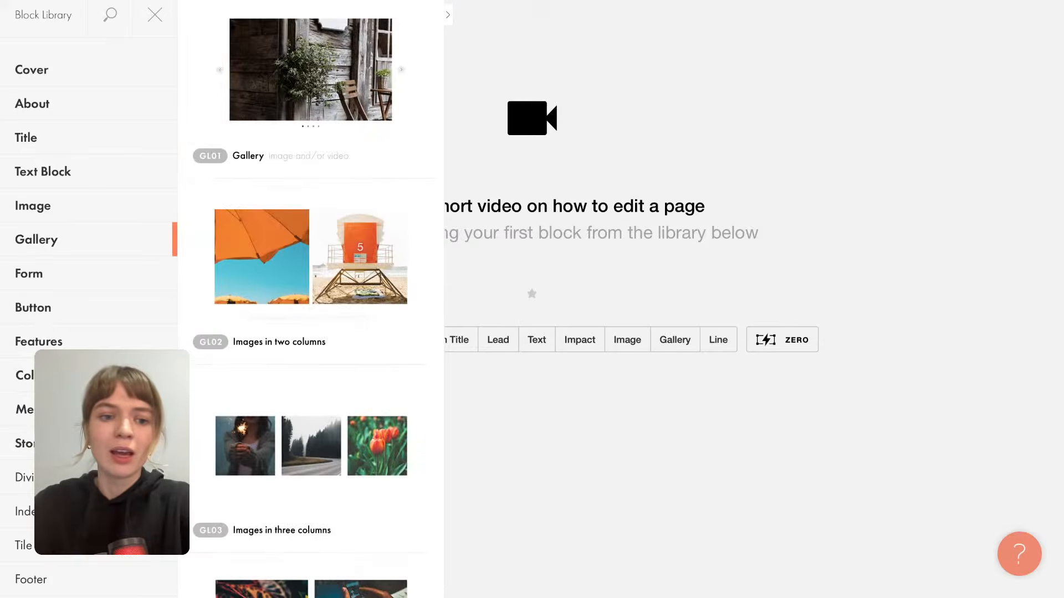
scroll(44, 435, "down", 1)
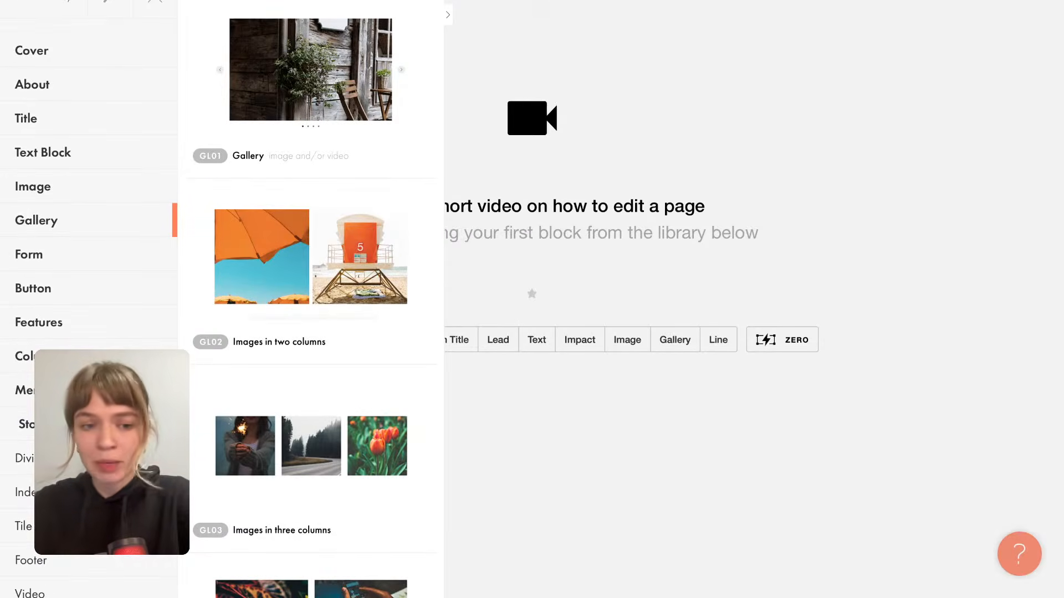
Add the ST200 Product card from the Store blocks to the page and delete that block.
left_click(45, 423)
scroll(332, 451, "down", 2)
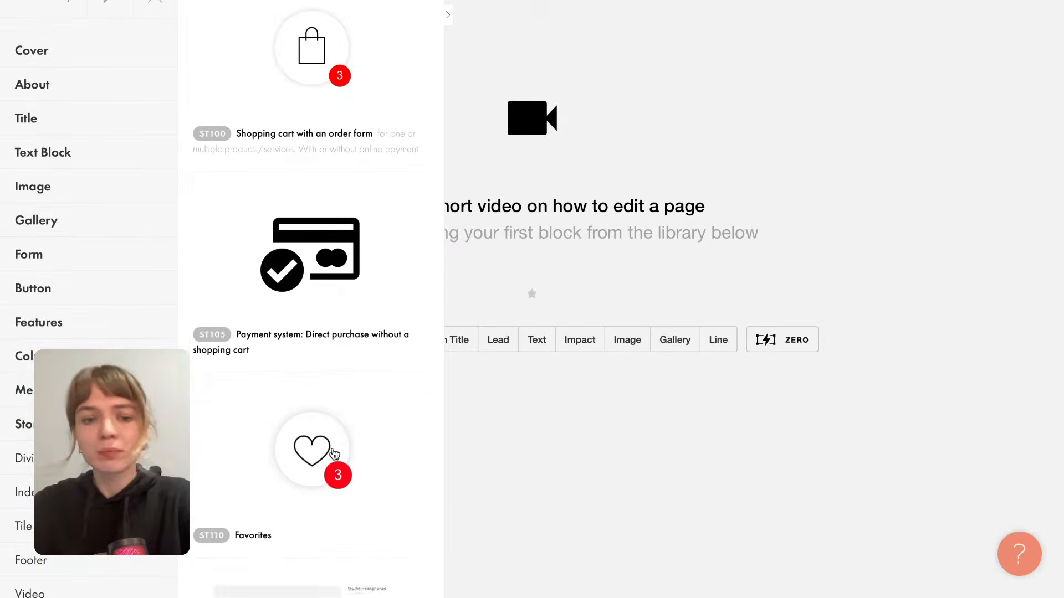
scroll(334, 455, "down", 7)
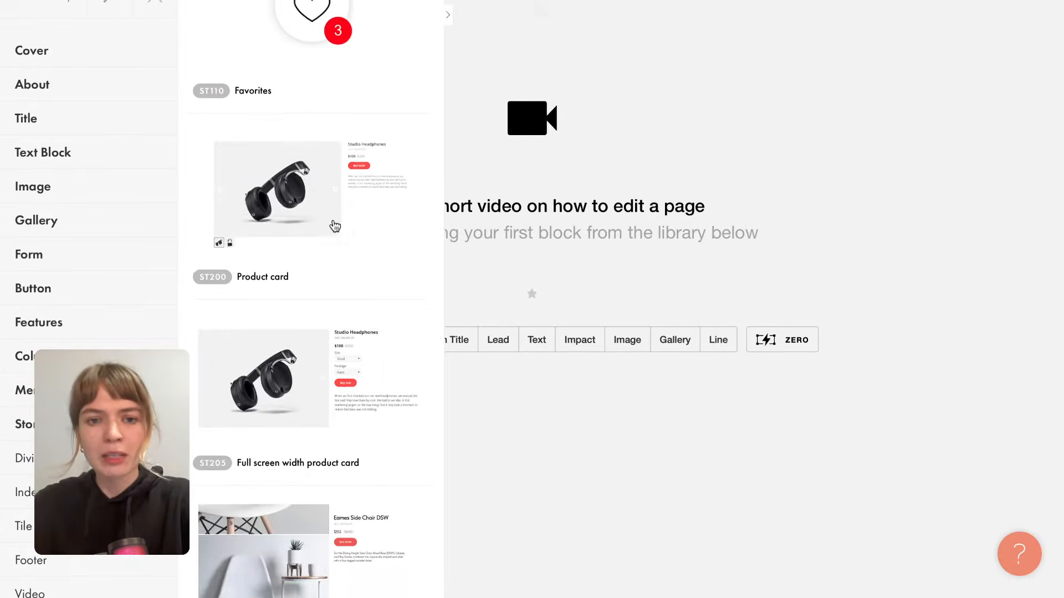
left_click(362, 224)
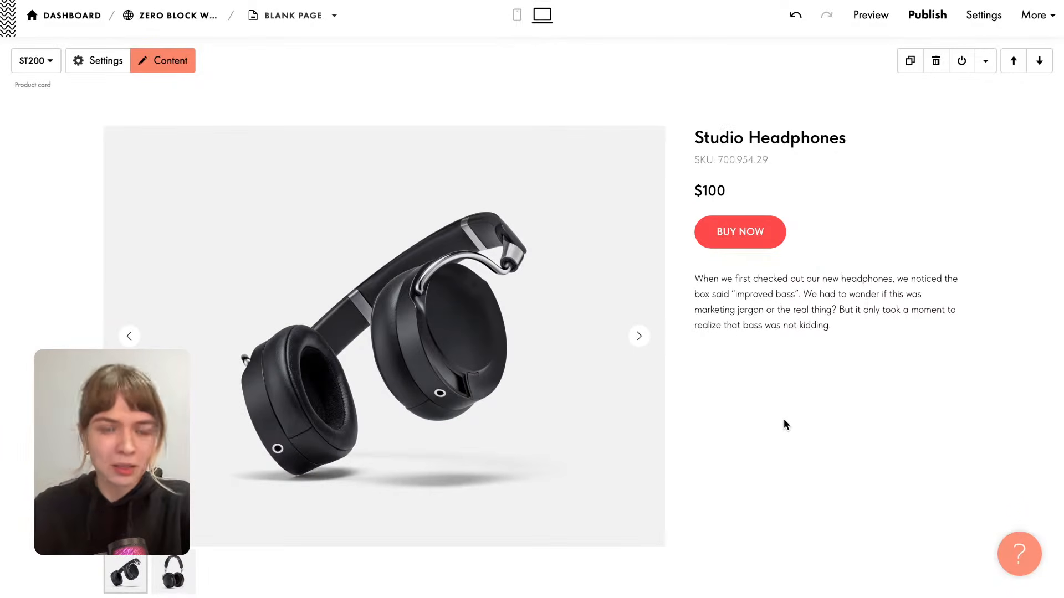
left_click(936, 61)
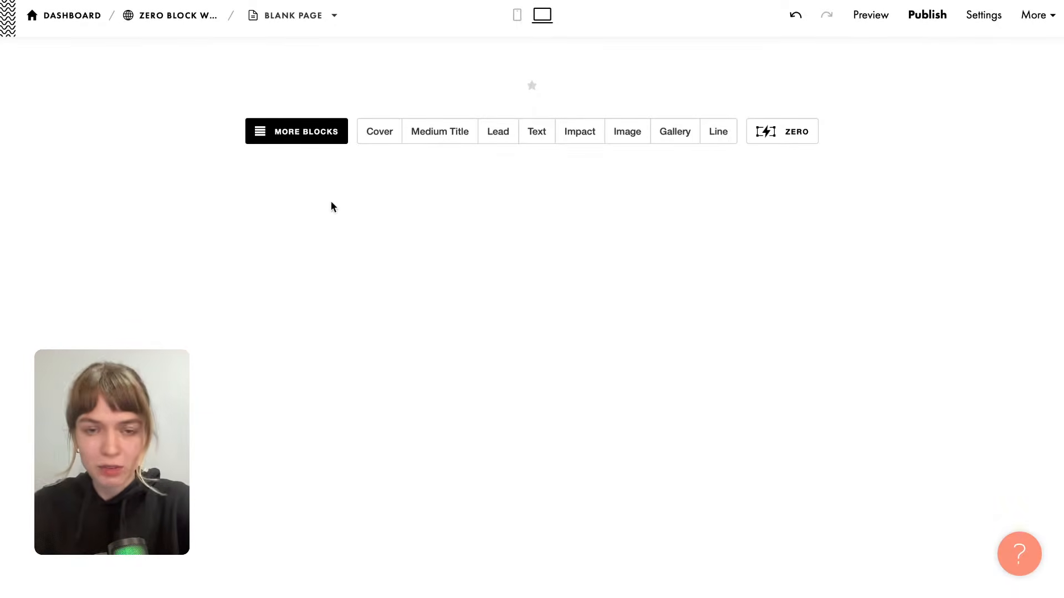
Reopen the block library and look through the Cover blocks, down to the covers with Play buttons.
left_click(291, 135)
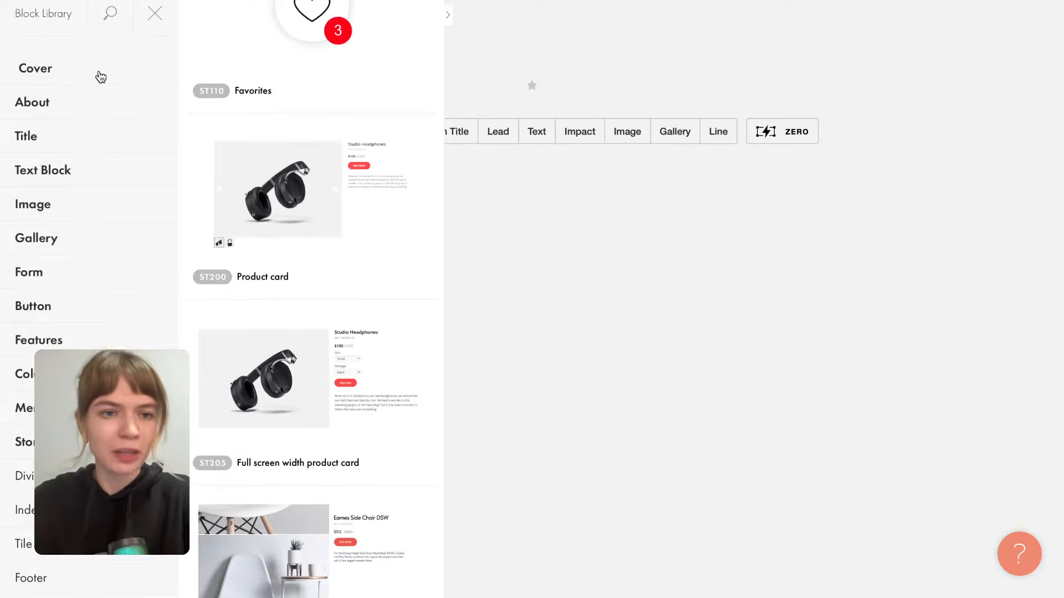
left_click(98, 75)
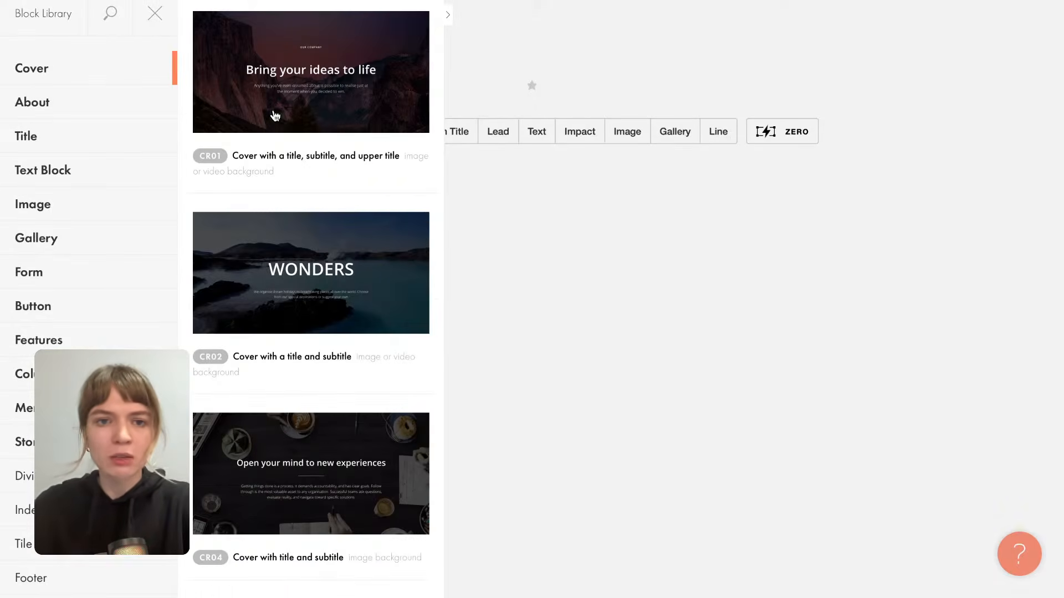
scroll(275, 115, "down", 10)
scroll(274, 115, "down", 3)
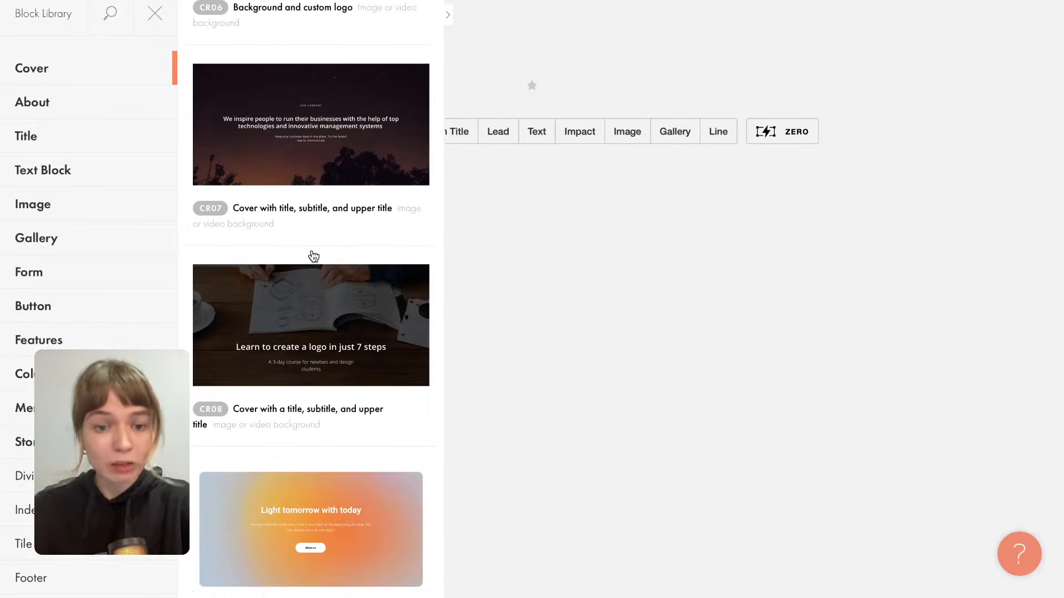
scroll(313, 256, "down", 3)
scroll(274, 379, "down", 8)
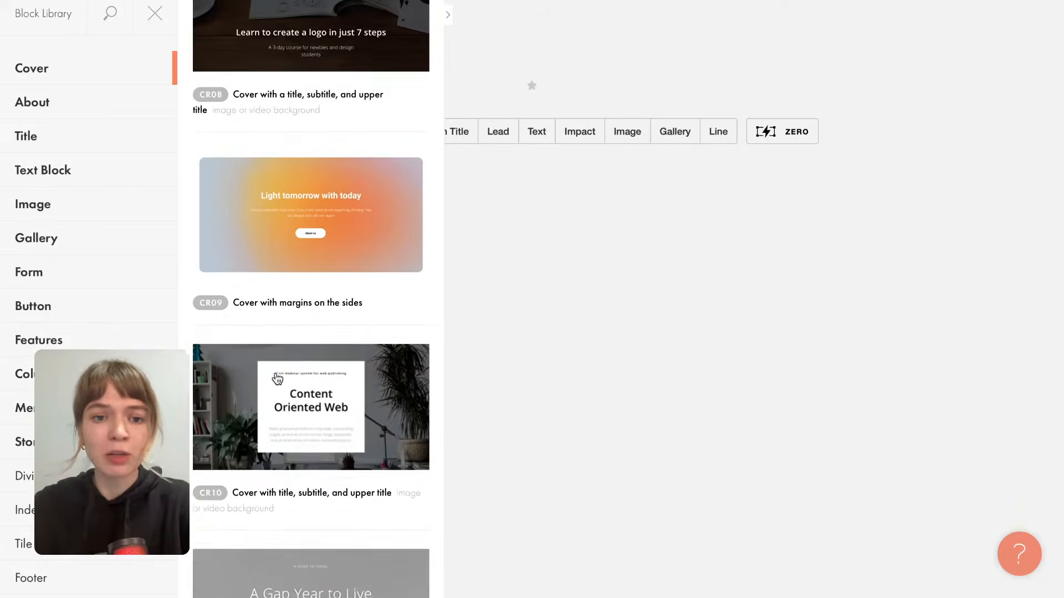
scroll(277, 377, "up", 3)
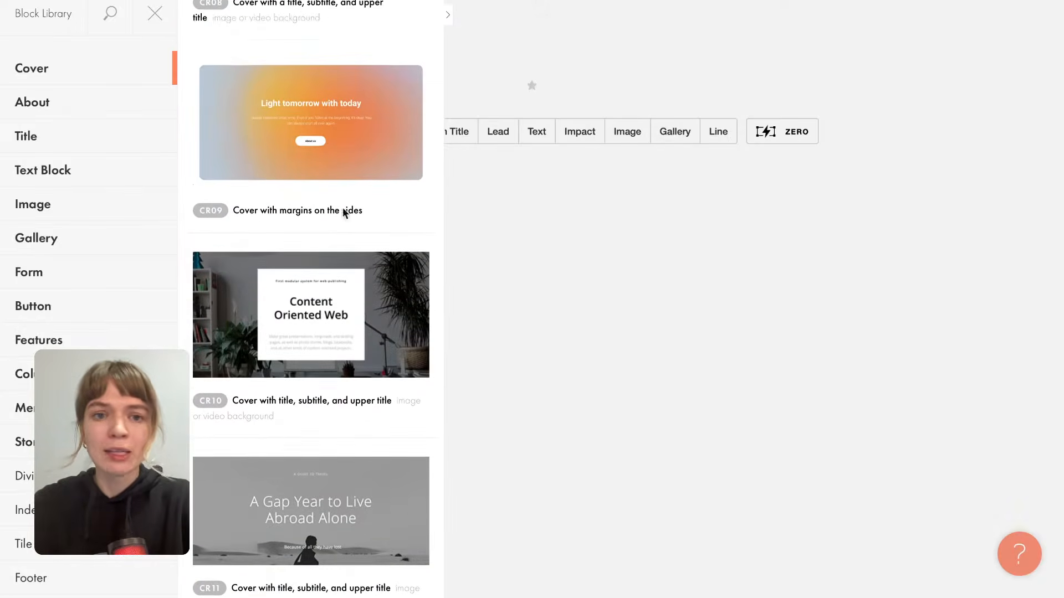
scroll(371, 321, "down", 5)
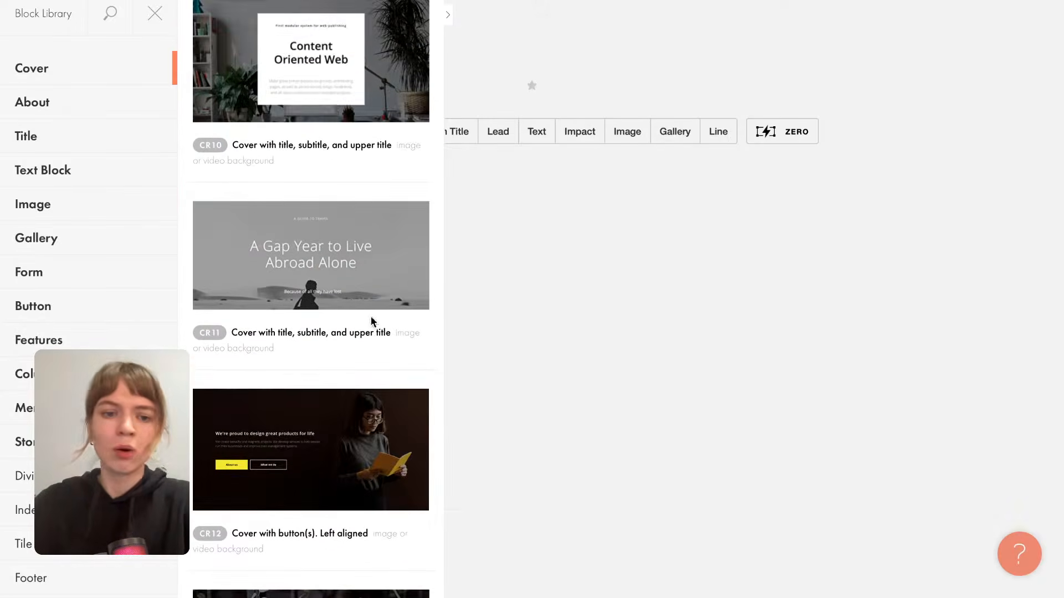
scroll(384, 377, "down", 3)
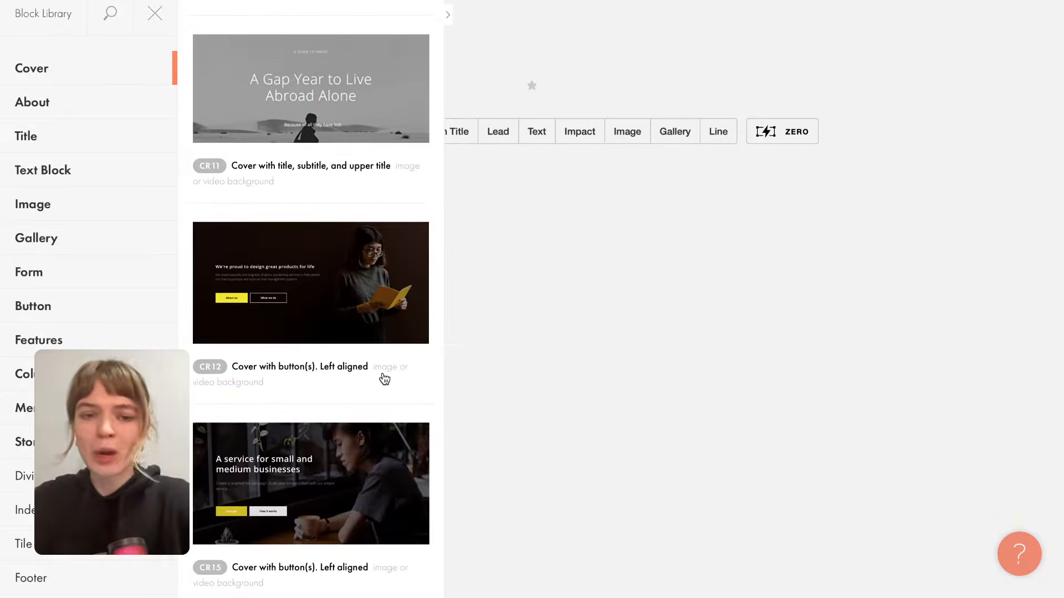
scroll(384, 379, "down", 1)
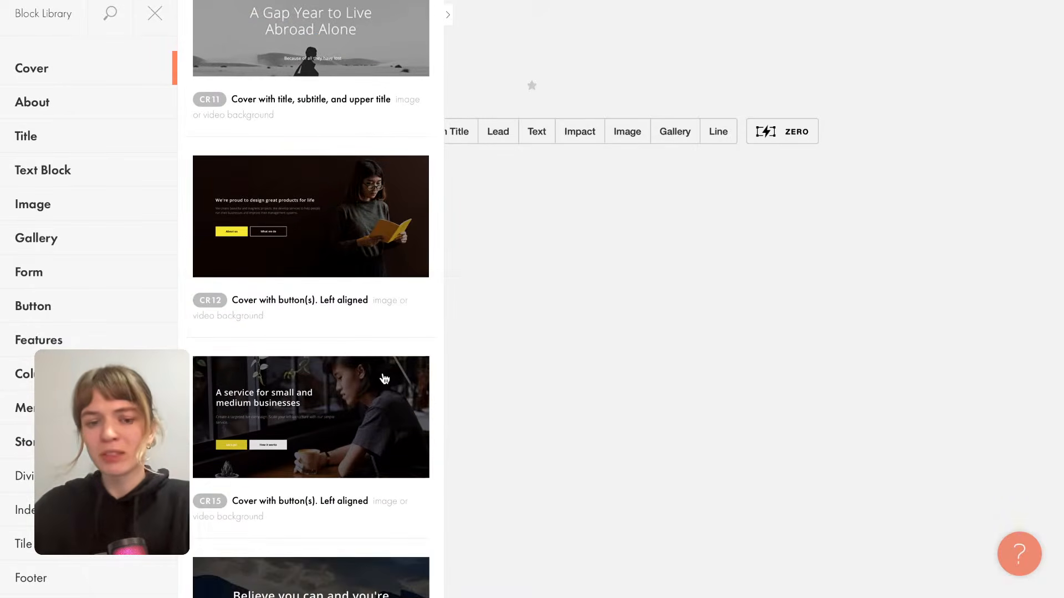
mouse_move(385, 379)
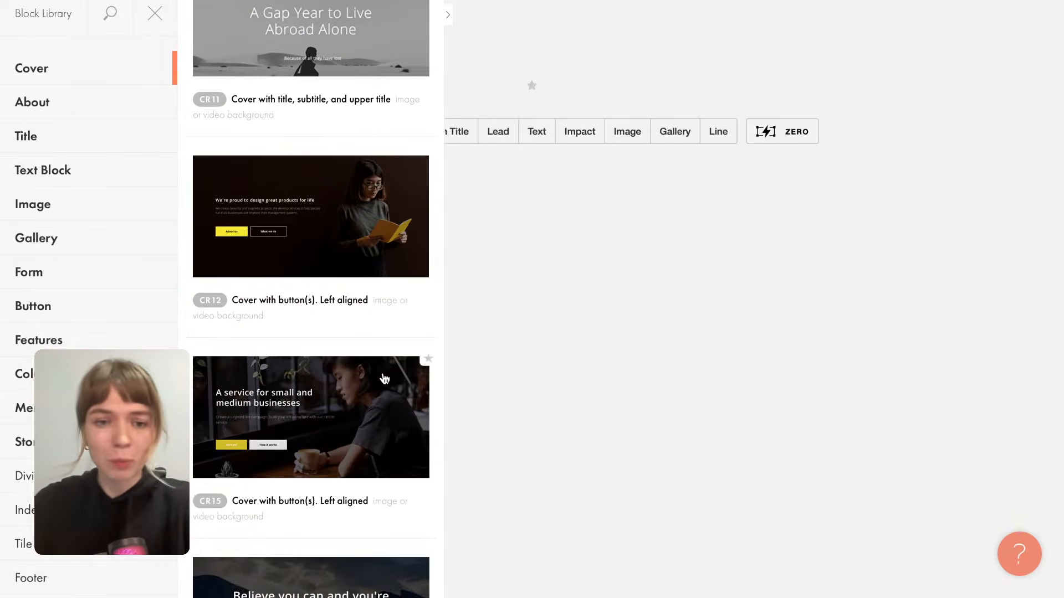
scroll(369, 373, "down", 4)
scroll(370, 373, "down", 3)
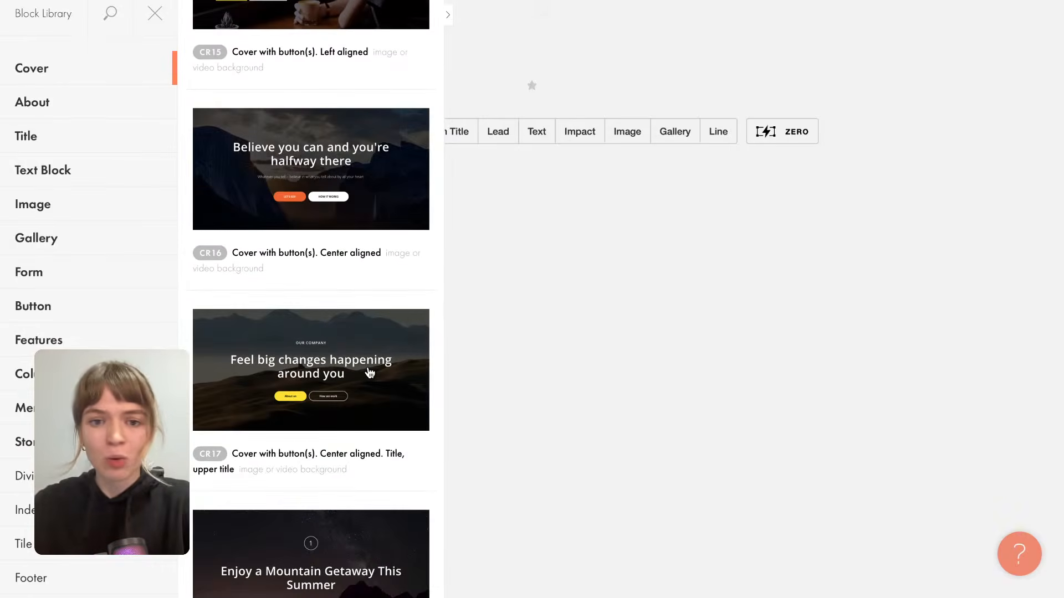
scroll(370, 373, "down", 8)
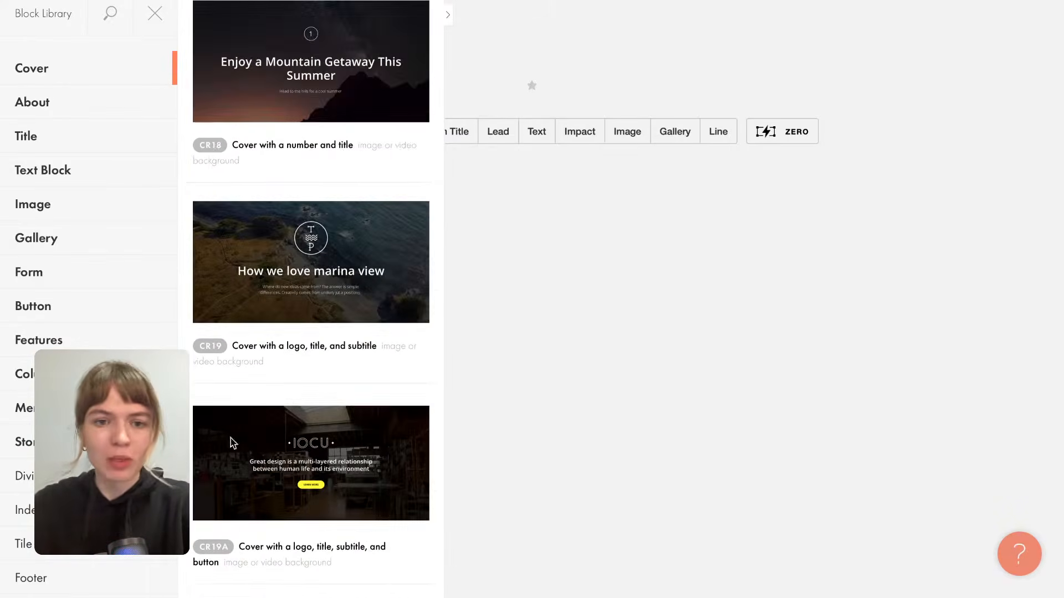
scroll(279, 288, "down", 10)
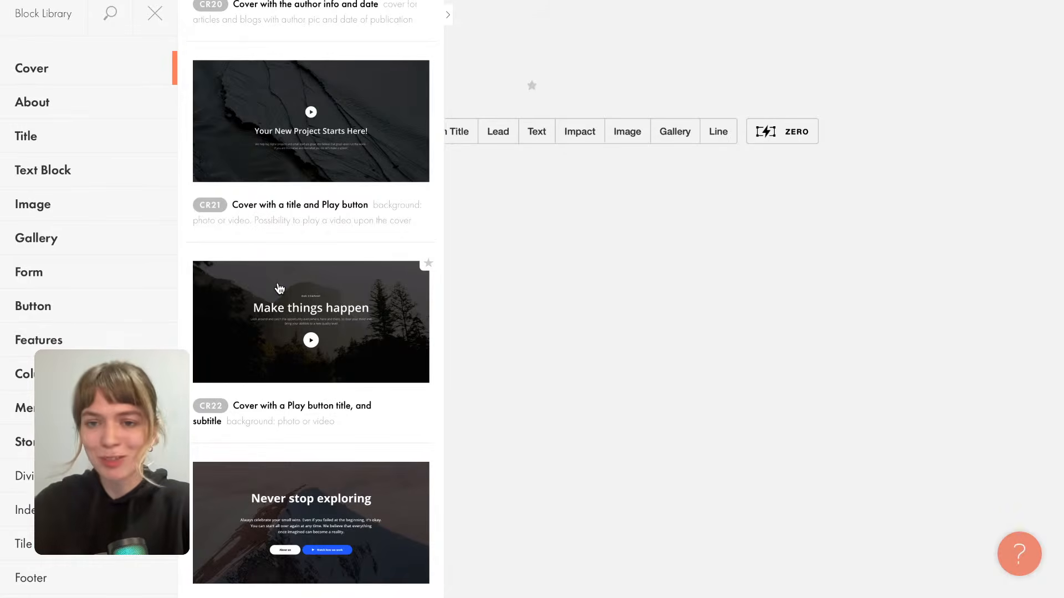
scroll(280, 288, "down", 3)
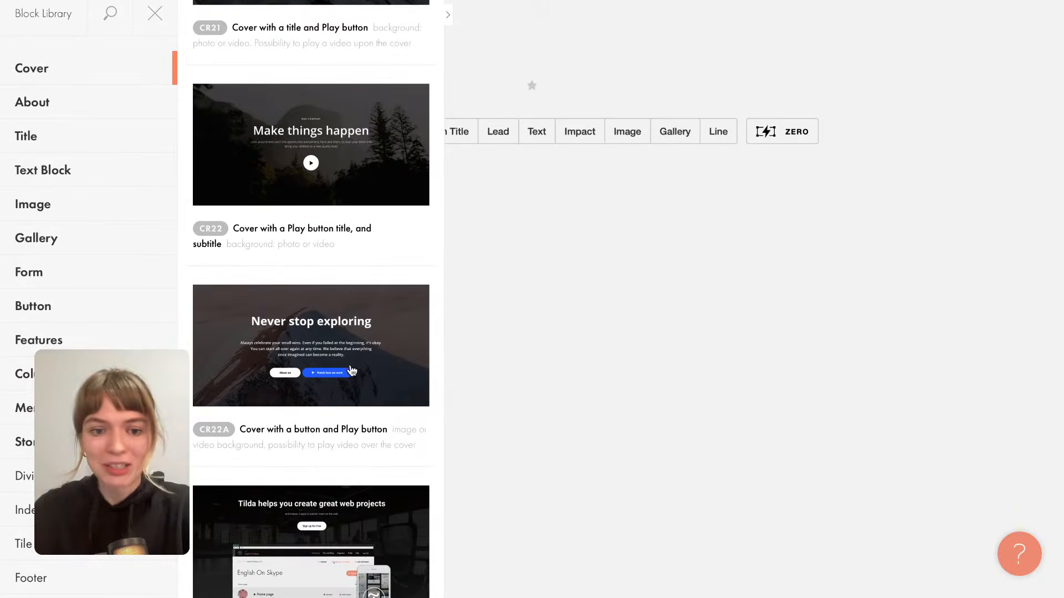
scroll(351, 370, "down", 2)
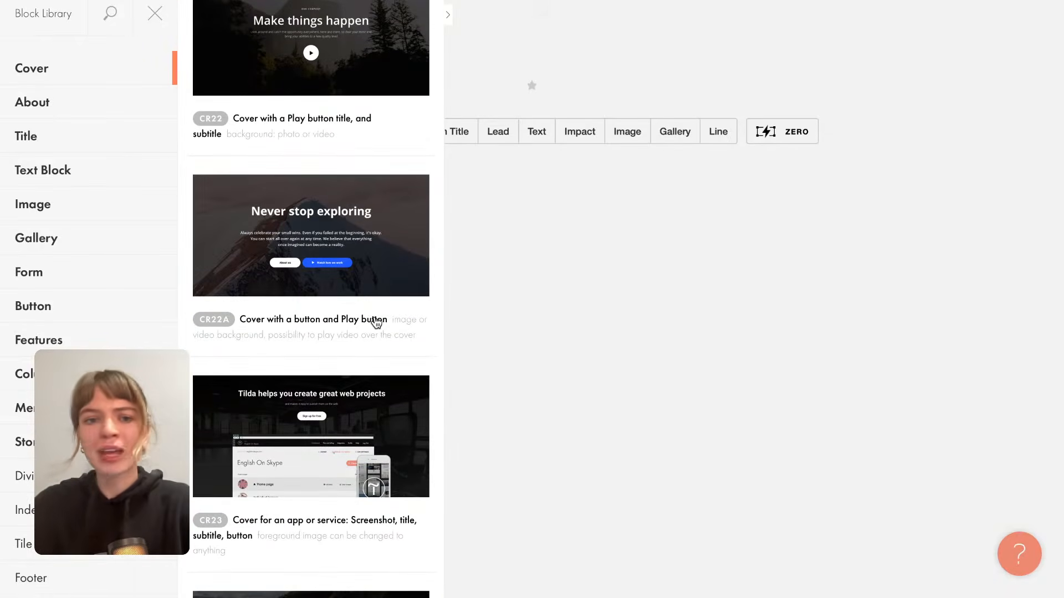
Add the CR22A cover with a button and Play button, try out its title and video link, and delete the block.
left_click(416, 239)
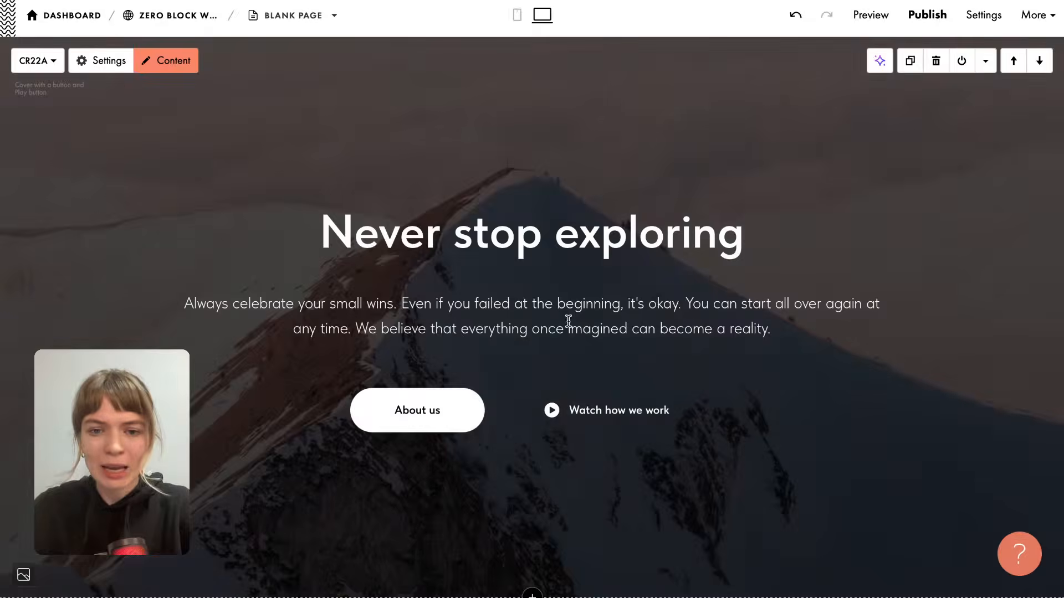
left_click_drag(517, 233, 376, 229)
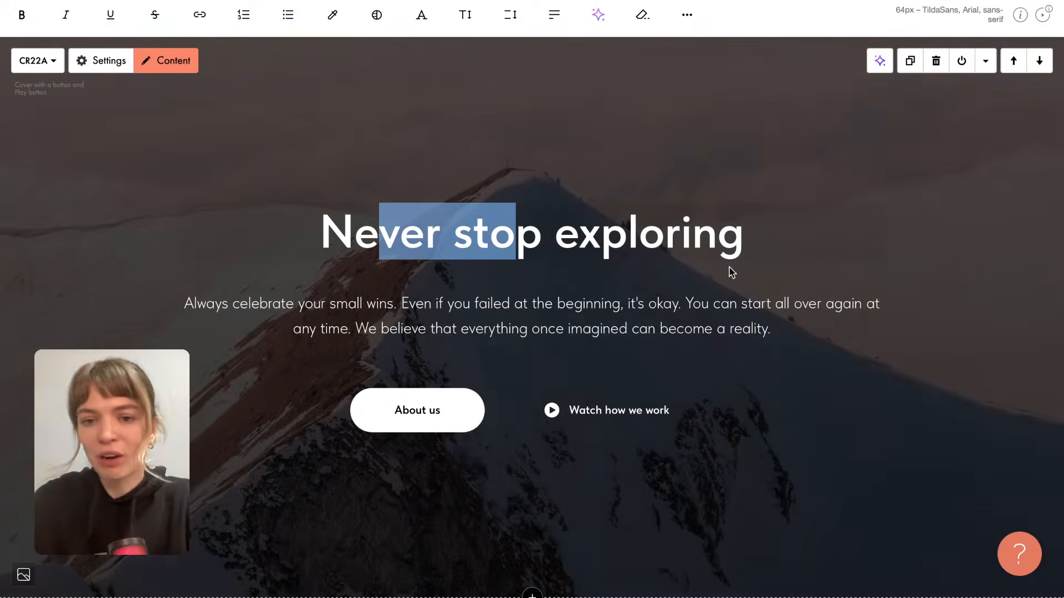
left_click(710, 401)
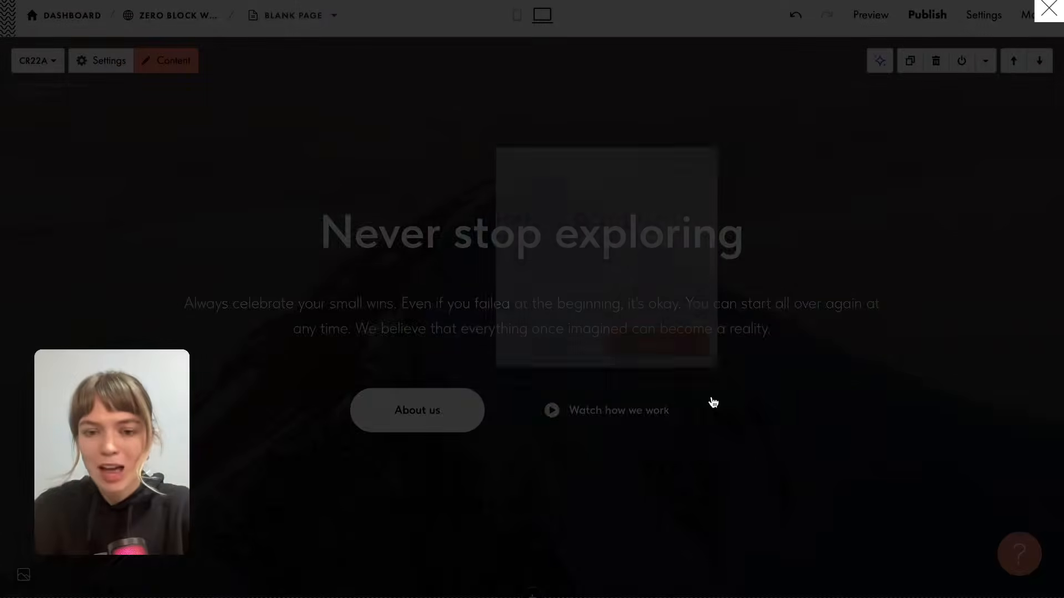
left_click(903, 138)
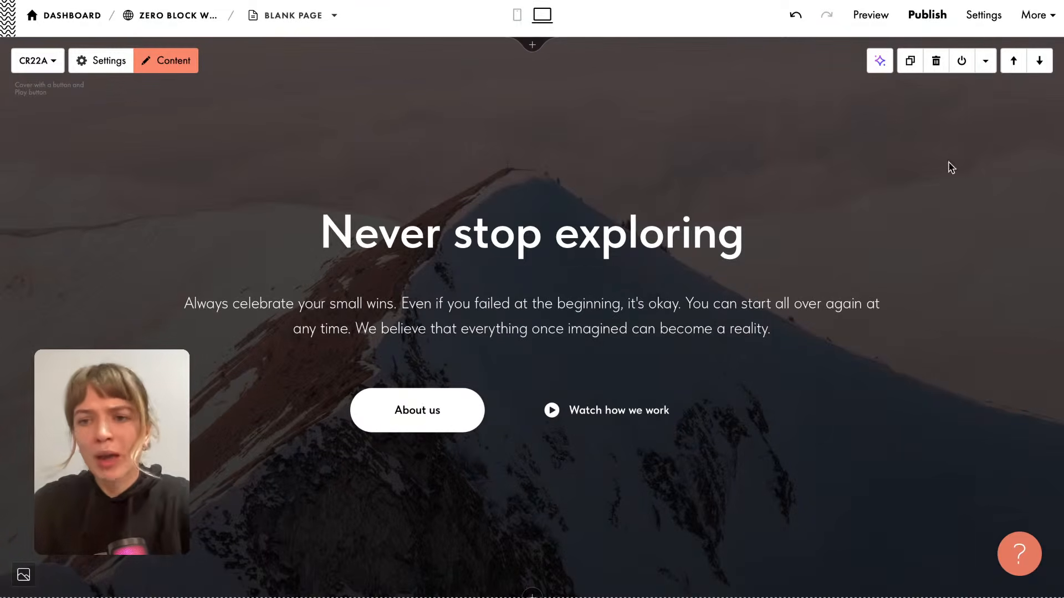
left_click(936, 62)
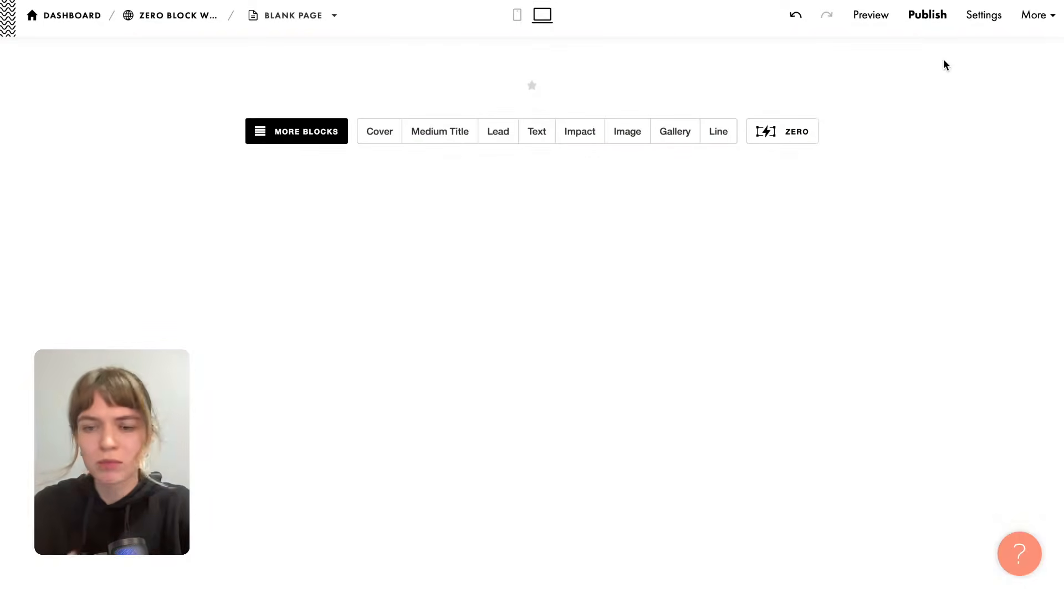
Add a Zero Block to the blank page and open it in the Block Editor.
left_click(783, 137)
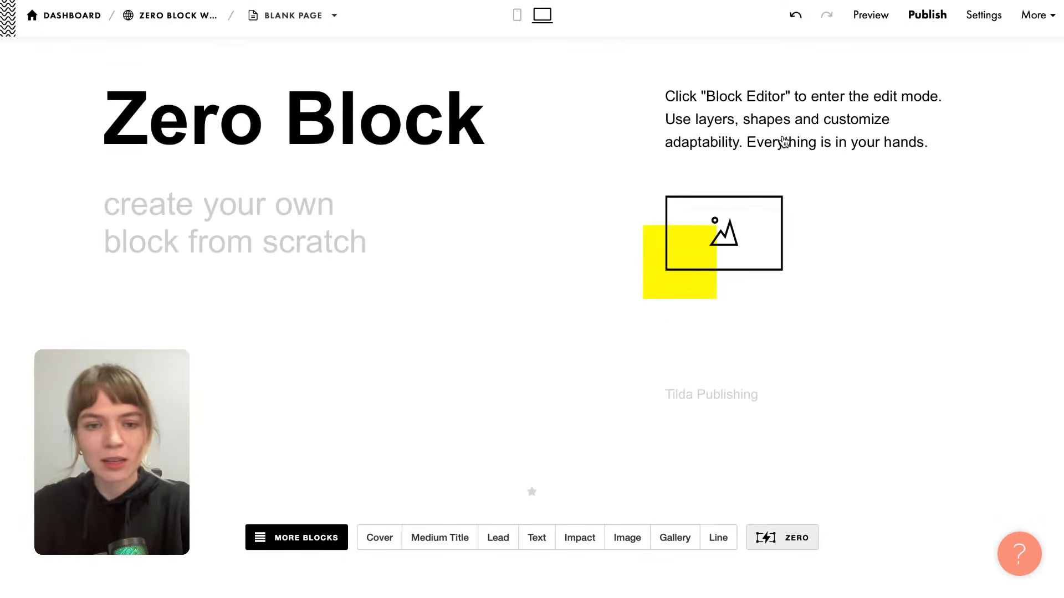
mouse_move(206, 349)
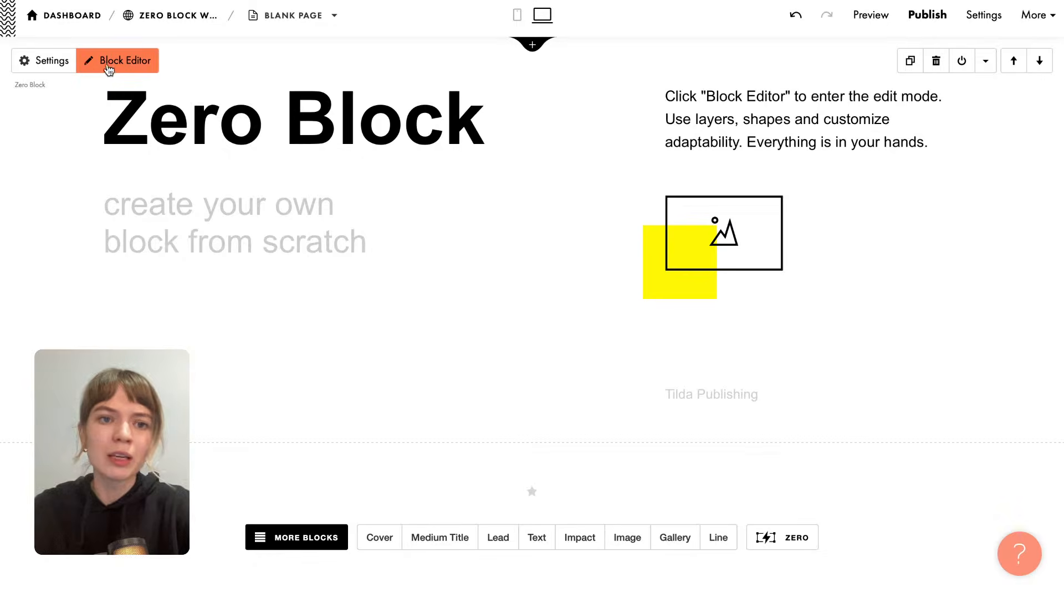
left_click(109, 65)
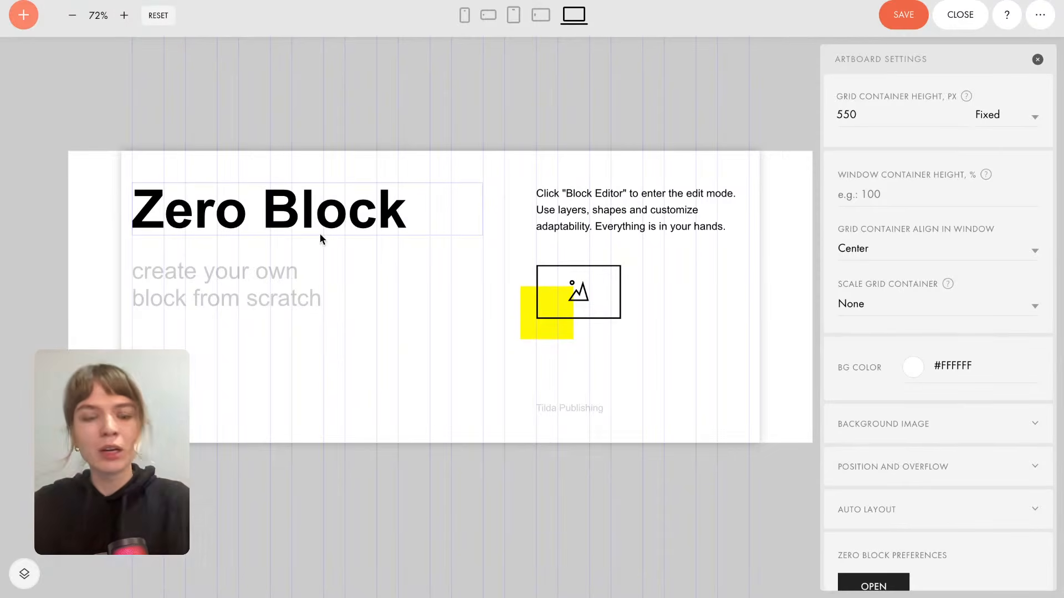
Clear the Zero Block's artboard by deleting all default texts, the image frame and the yellow square.
left_click(331, 220)
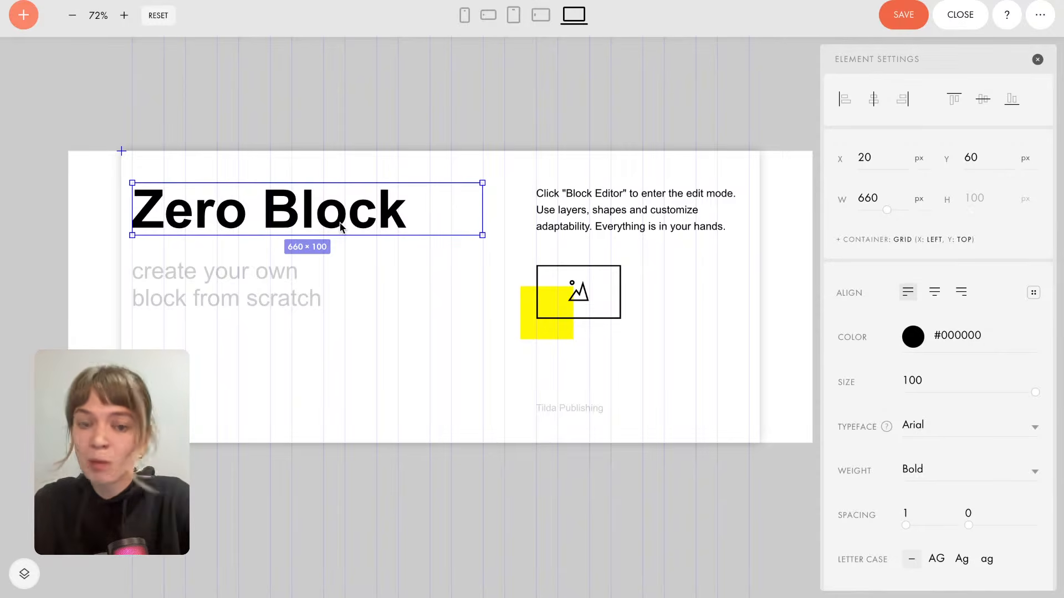
key("Delete")
left_click(287, 284)
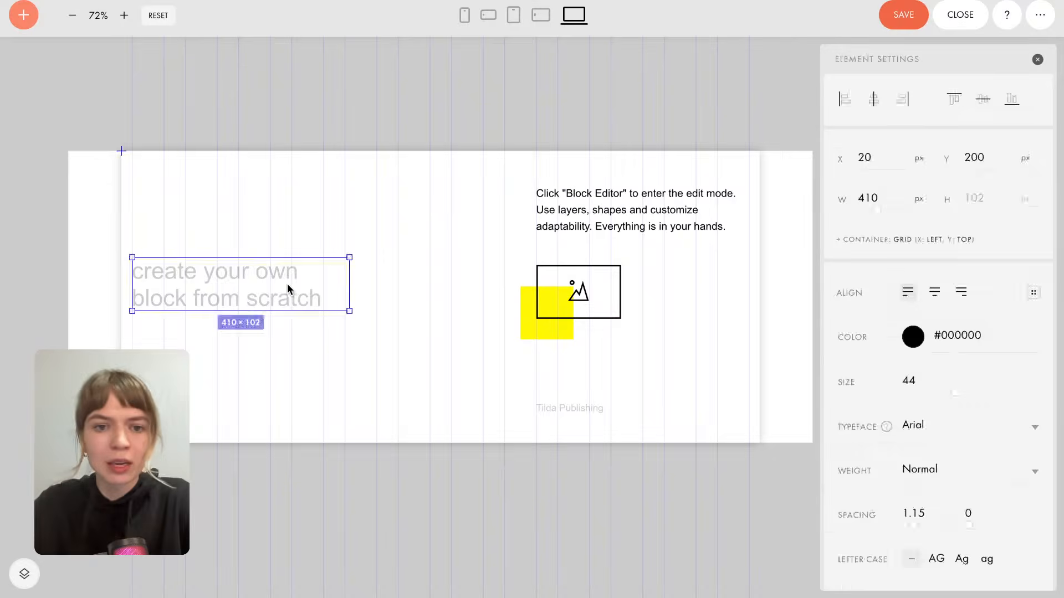
key("Delete")
left_click(563, 194)
key("Delete")
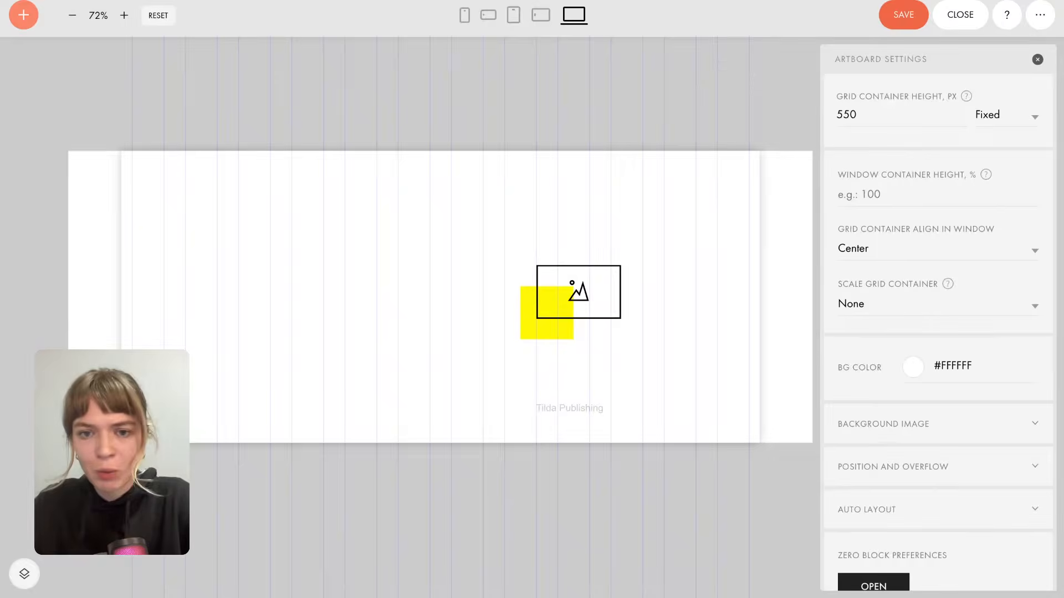
left_click(557, 266)
key("Delete")
left_click(557, 302)
key("Delete")
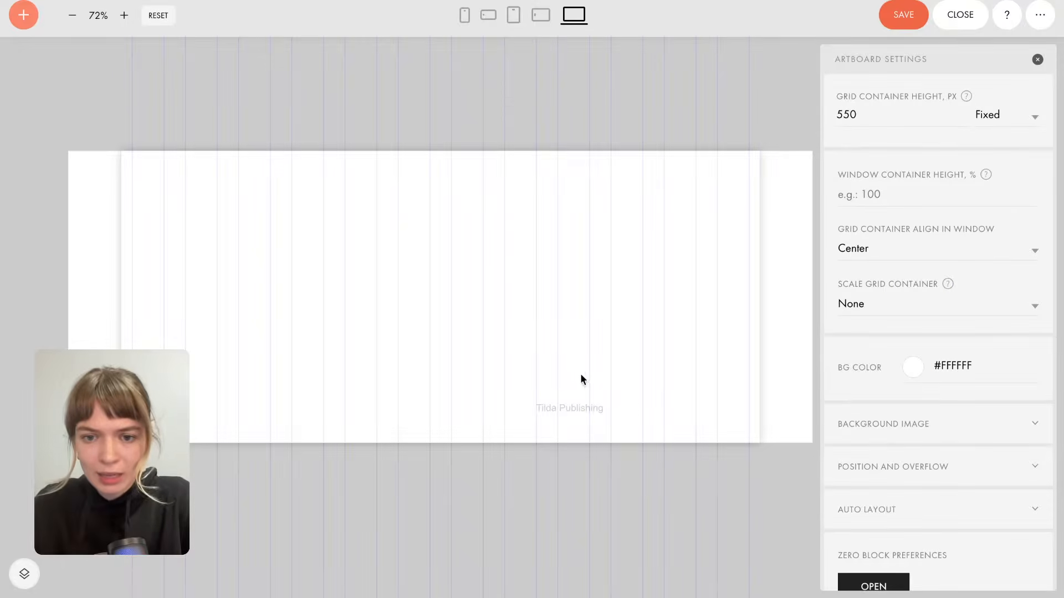
left_click(592, 410)
key("Delete")
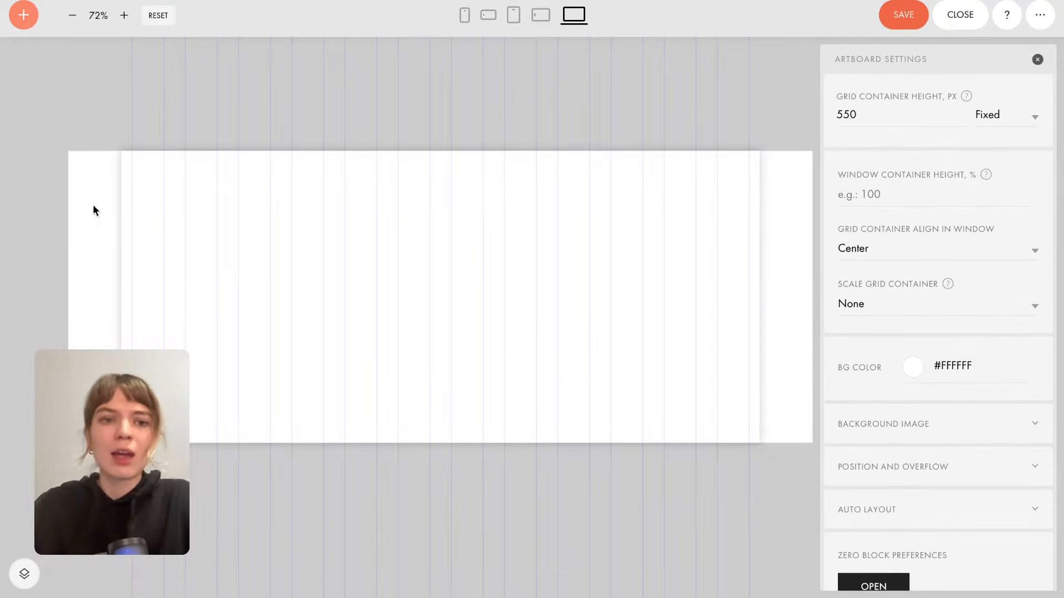
Add a text element to the artboard at about X 380, Y 169 and widen it to about 654 px.
left_click(23, 17)
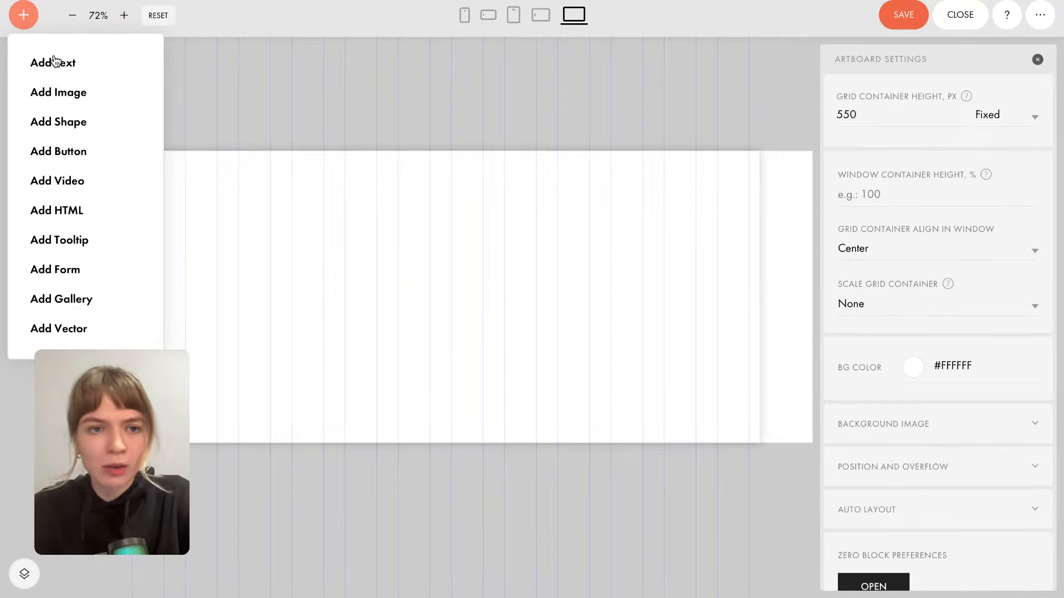
left_click(53, 62)
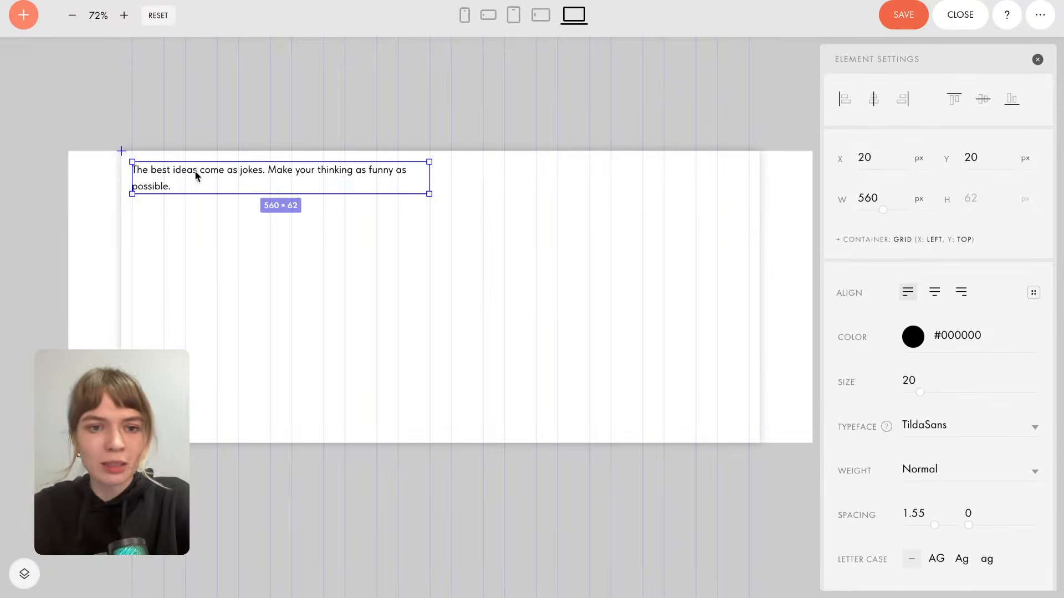
left_click_drag(192, 172, 383, 251)
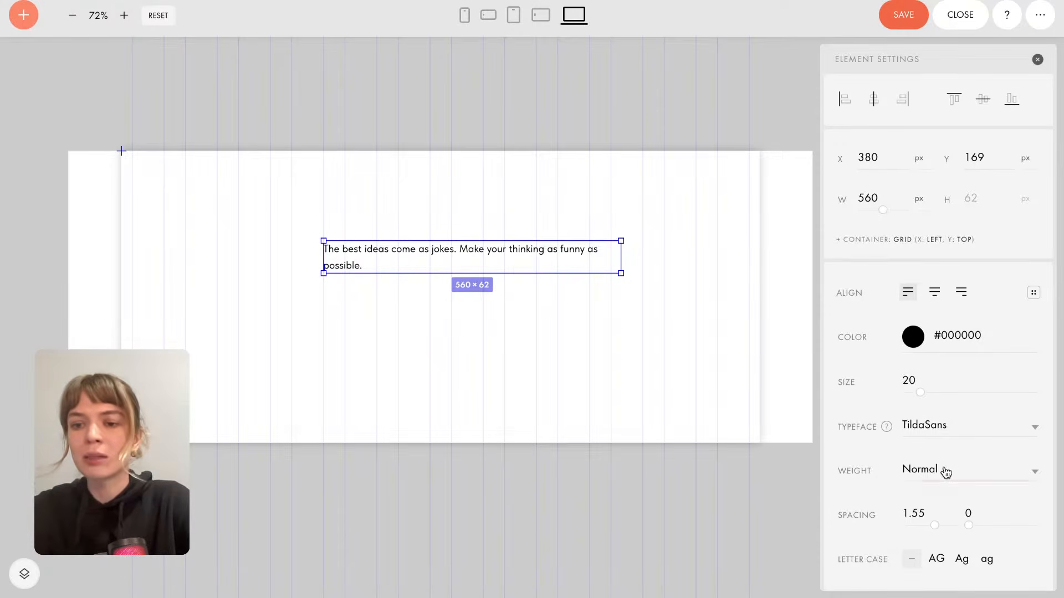
scroll(944, 471, "down", 2)
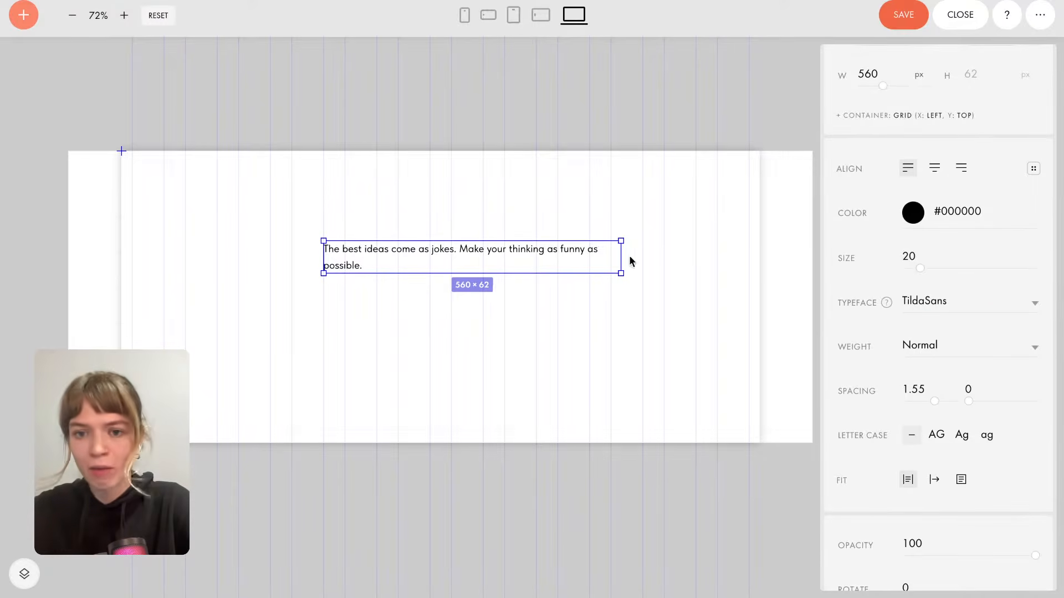
left_click_drag(629, 257, 672, 249)
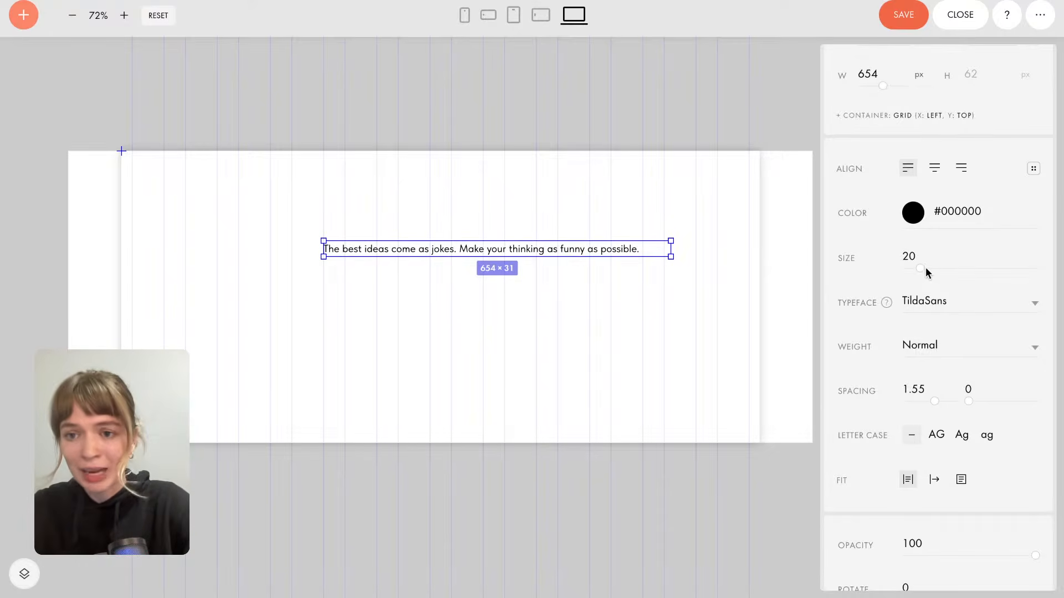
Set the text's font size to 48 and try a grey text colour, #867878.
left_click_drag(923, 270, 965, 269)
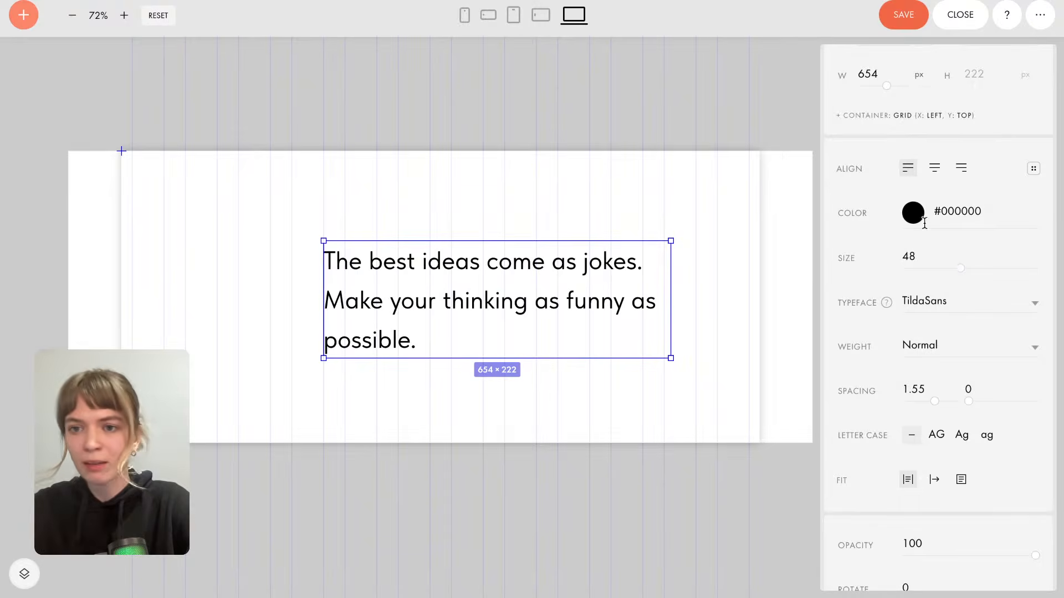
left_click(957, 211)
left_click(785, 244)
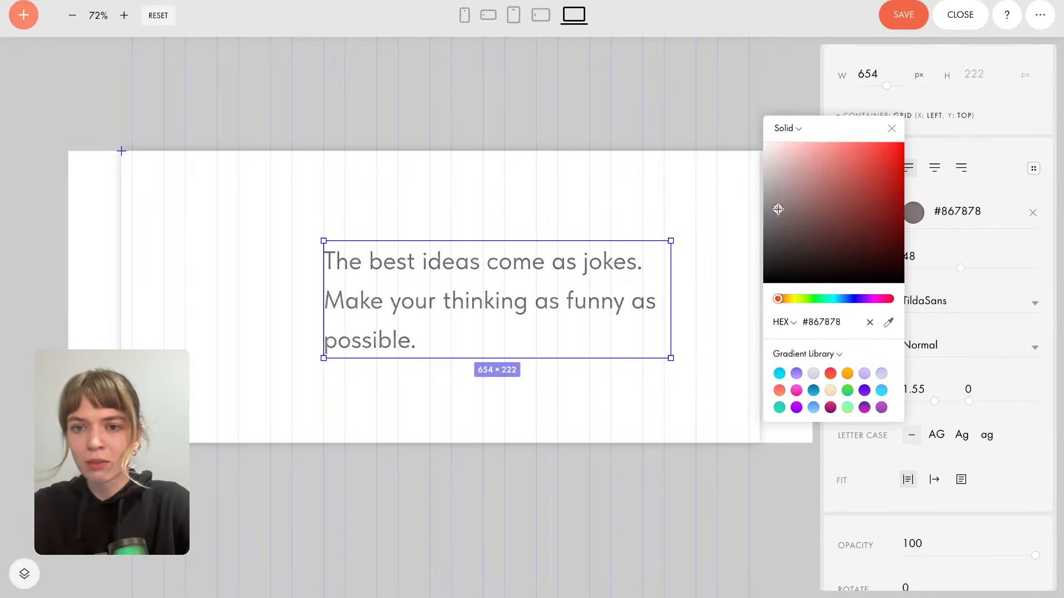
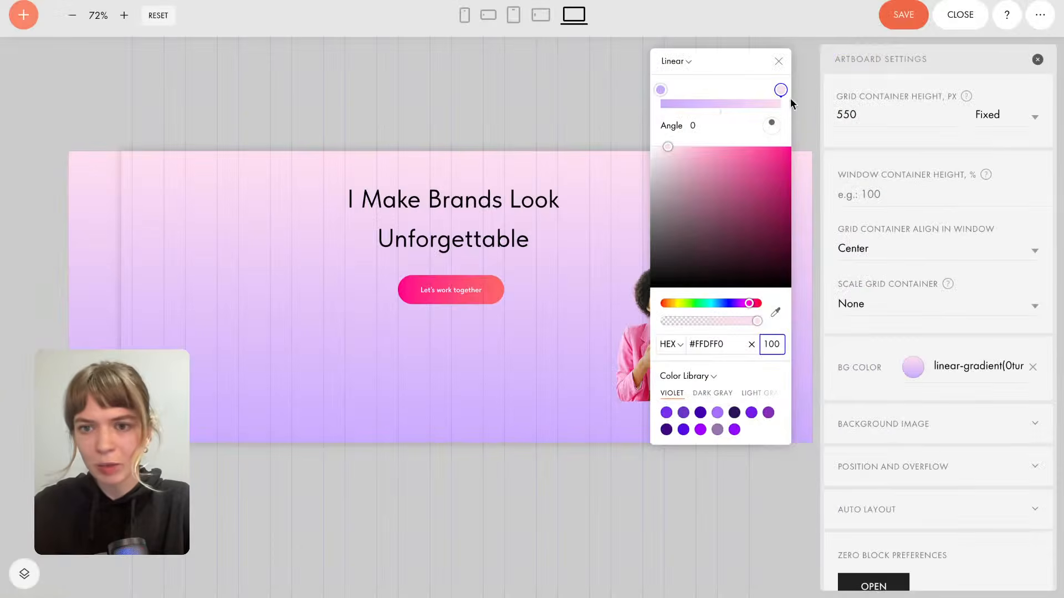
Shift the pink end colour of the artboard's linear gradient to a paler violet-pink, #FDE8FF.
left_click_drag(749, 303, 742, 308)
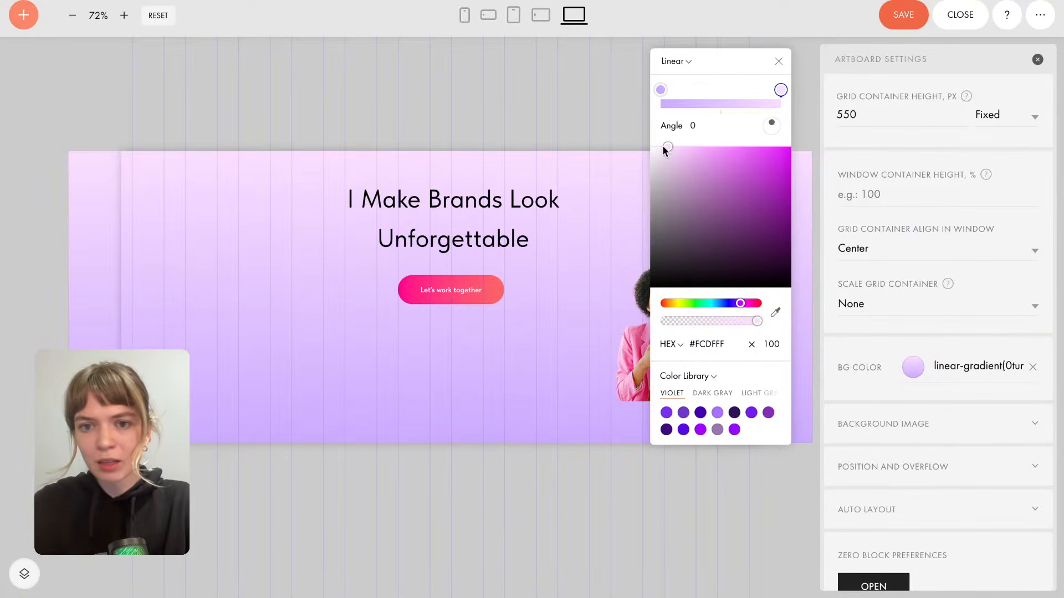
left_click_drag(663, 145, 660, 142)
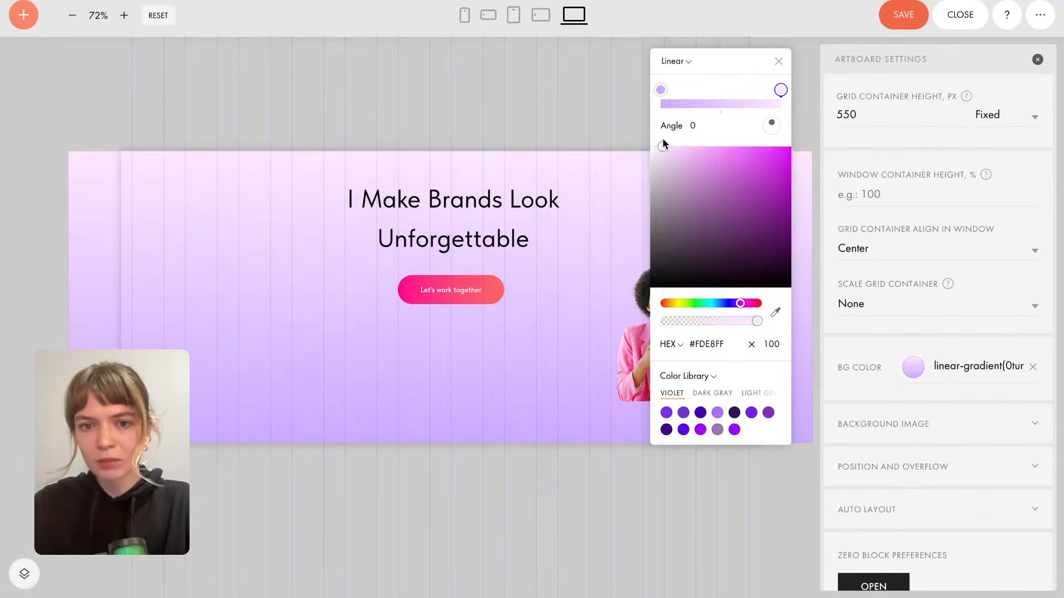
left_click(779, 62)
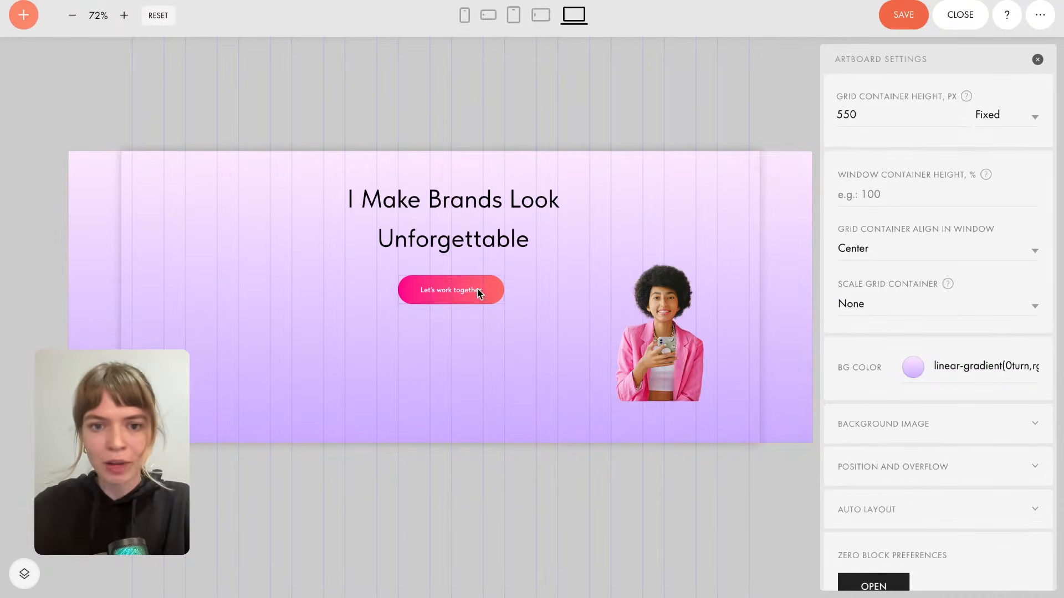
Move the heading down to Y 102, place the button beneath it at Y 284, and bring the portrait beside them at X 820, Y 165.
left_click_drag(478, 293, 479, 330)
left_click_drag(485, 206, 485, 233)
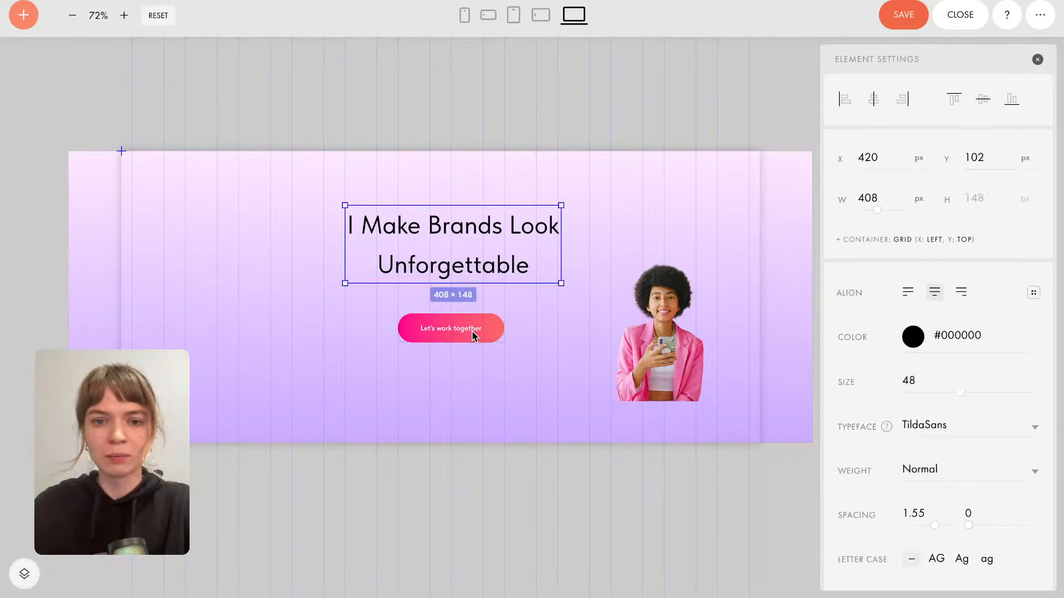
left_click_drag(472, 330, 472, 320)
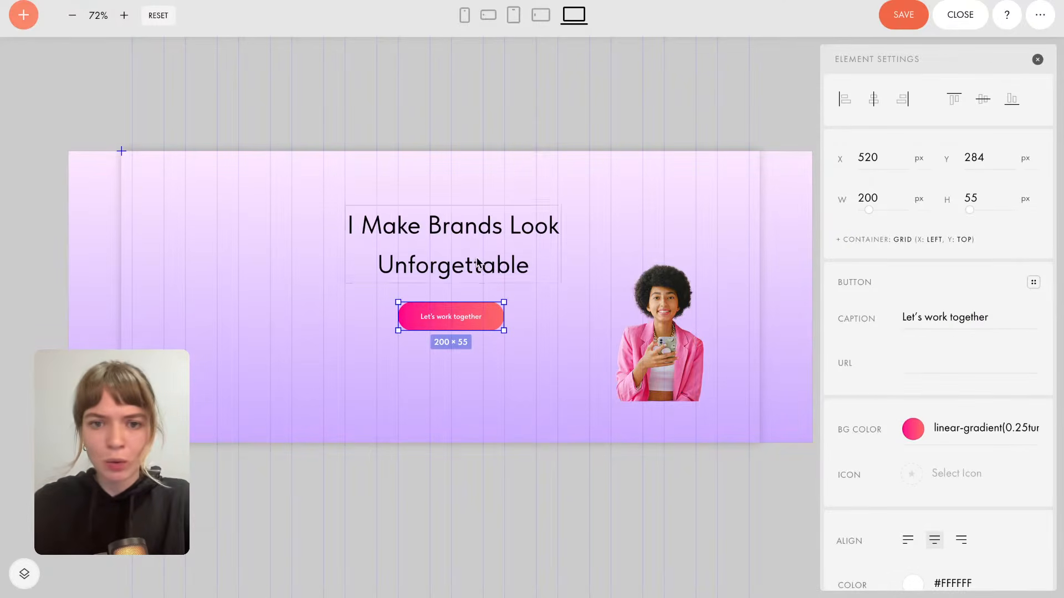
left_click(483, 217)
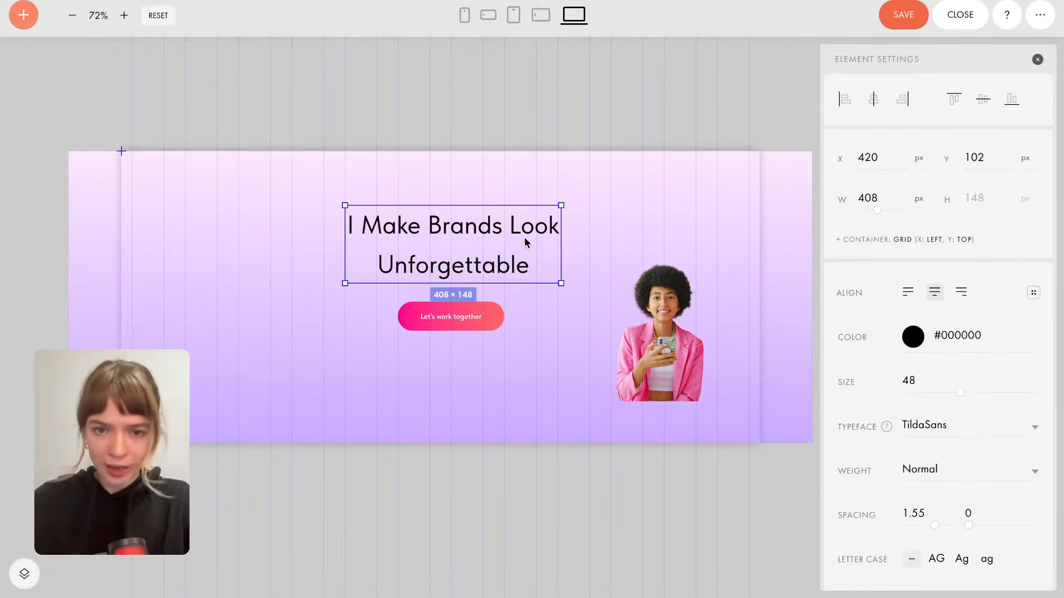
left_click_drag(674, 344, 617, 288)
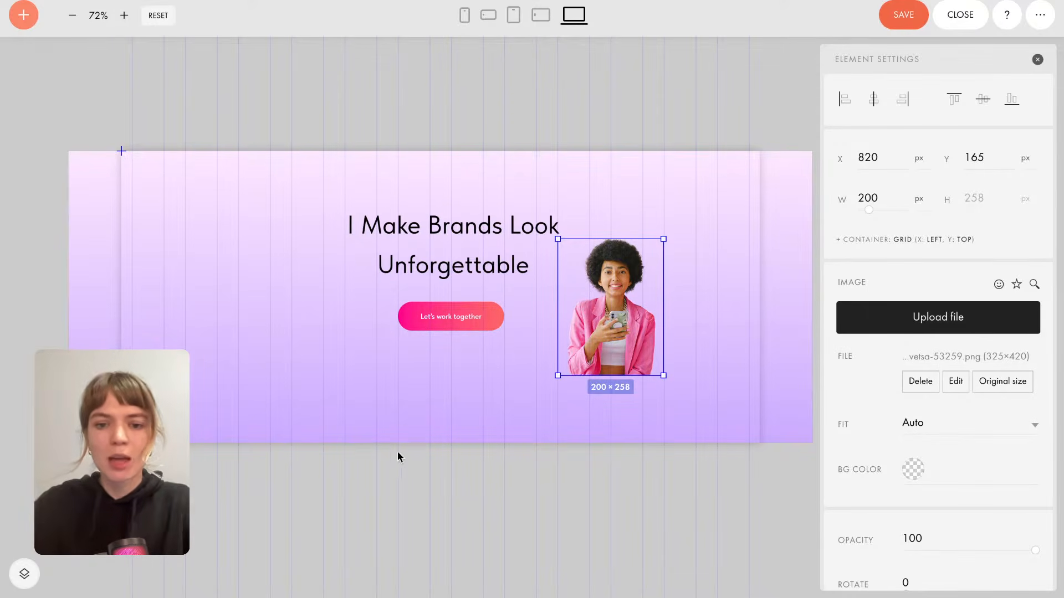
Extend the artboard downwards and set its grid container height to 700 px.
left_click_drag(421, 447, 421, 490)
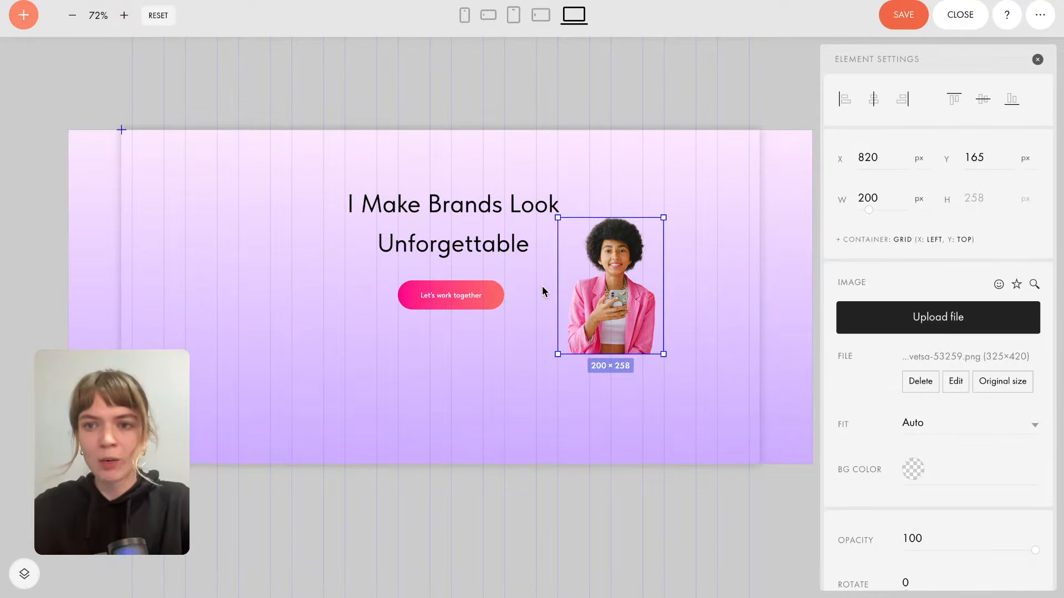
left_click(773, 69)
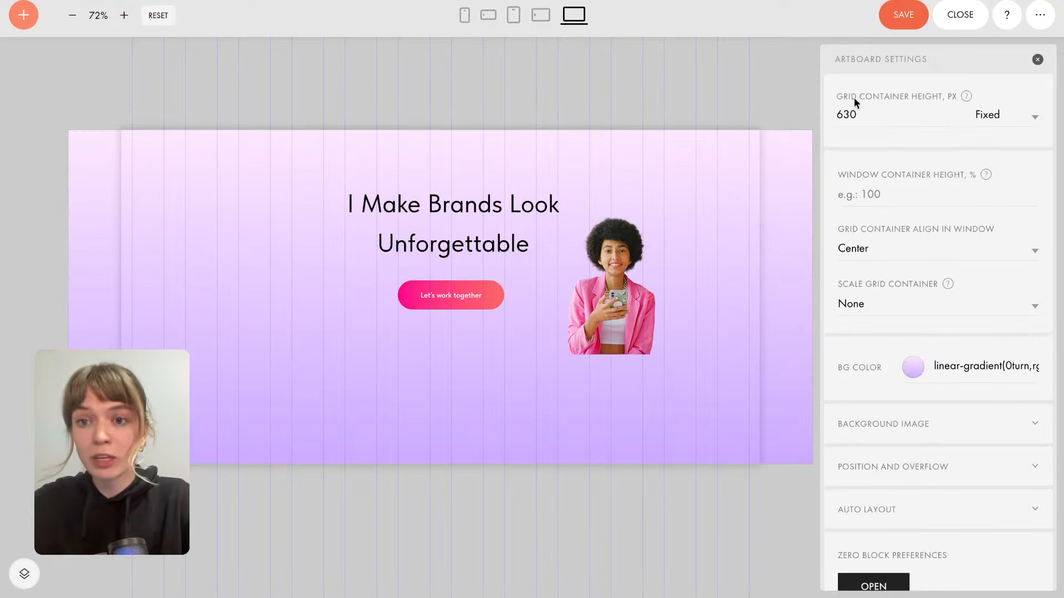
key("BackSpace")
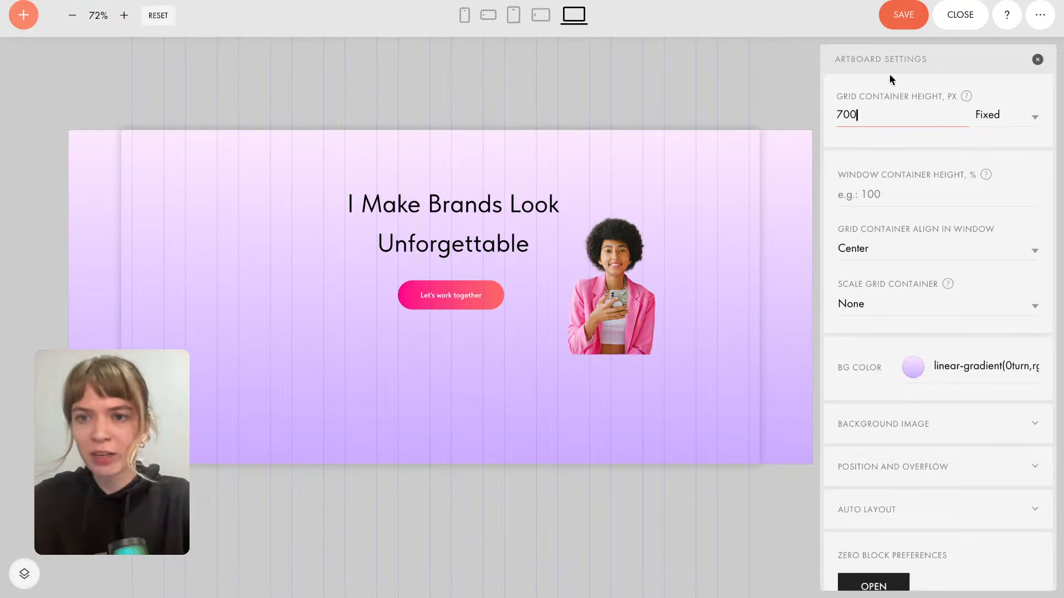
key("Return")
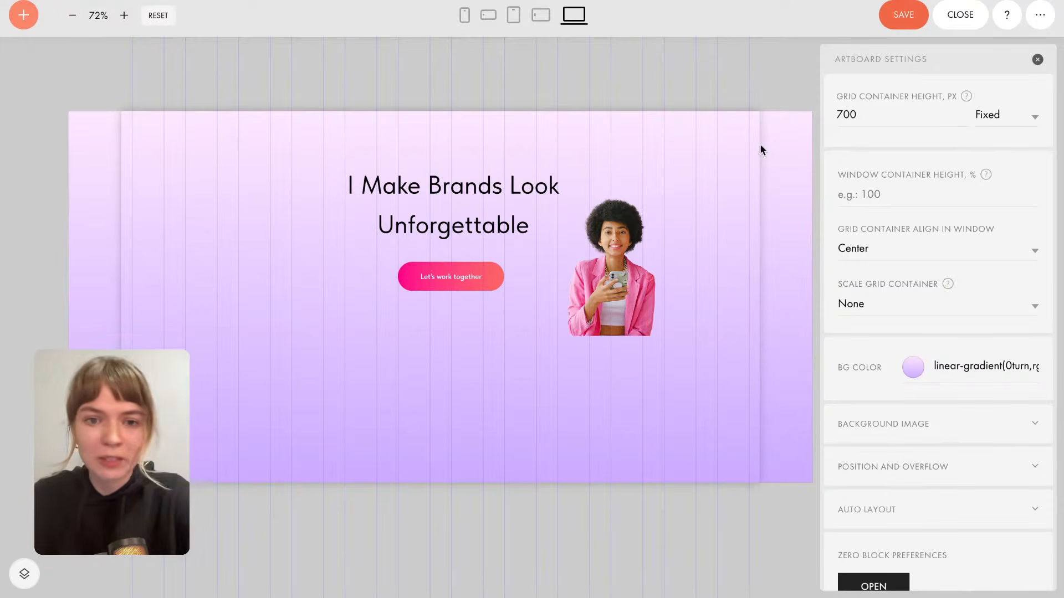
Stack the heading, button and portrait in a central column, with the portrait on the artboard's lower edge at X 520, Y 442.
left_click_drag(475, 274, 478, 380)
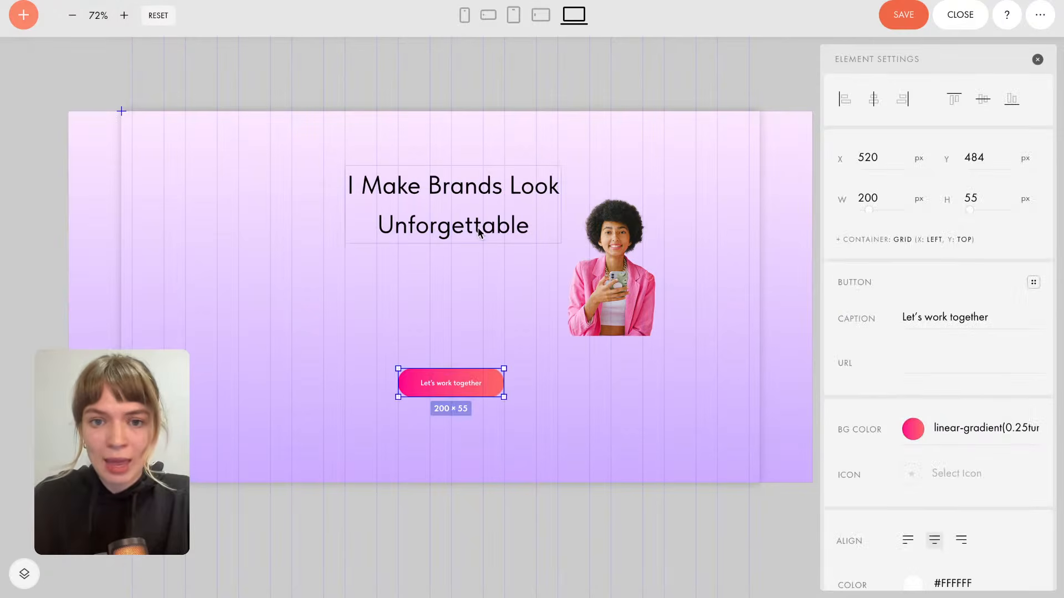
left_click_drag(499, 223, 494, 256)
left_click_drag(599, 279, 598, 394)
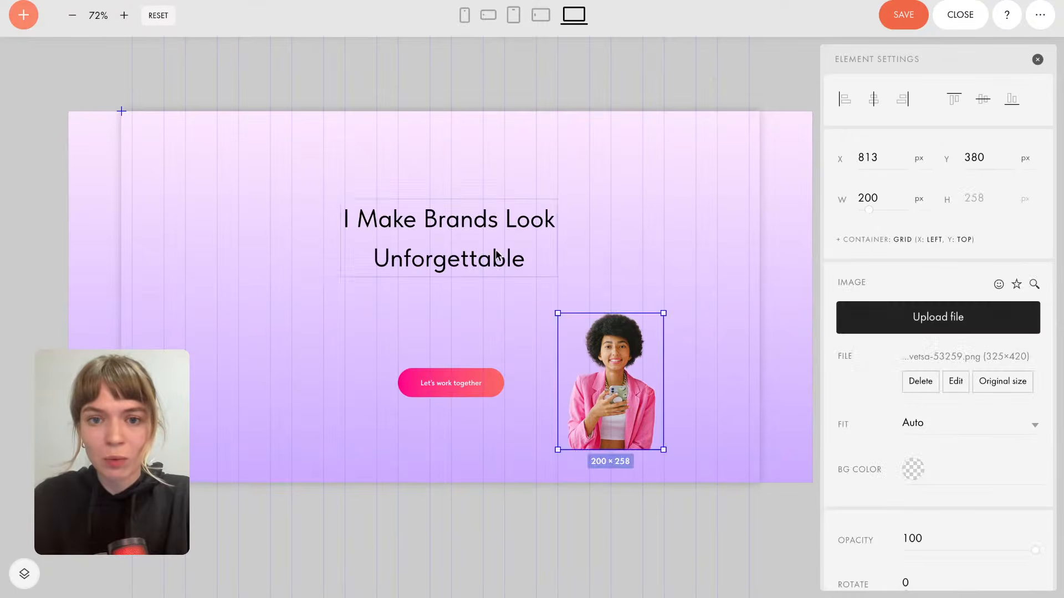
mouse_move(497, 256)
left_mouse_down()
mouse_move(506, 238)
mouse_move(505, 252)
left_mouse_up()
left_click_drag(487, 395, 487, 320)
left_click_drag(622, 380, 462, 413)
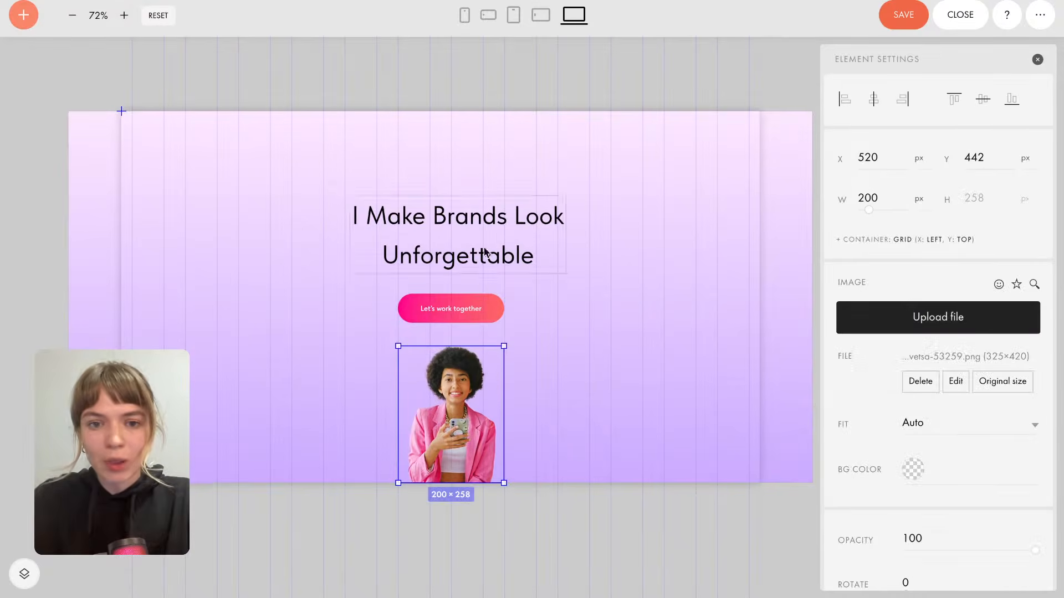
Move the heading and the button further up the artboard, with the button at about Y 293 directly below the heading.
left_click_drag(485, 235, 480, 197)
left_click(487, 330)
left_click_drag(487, 315, 487, 283)
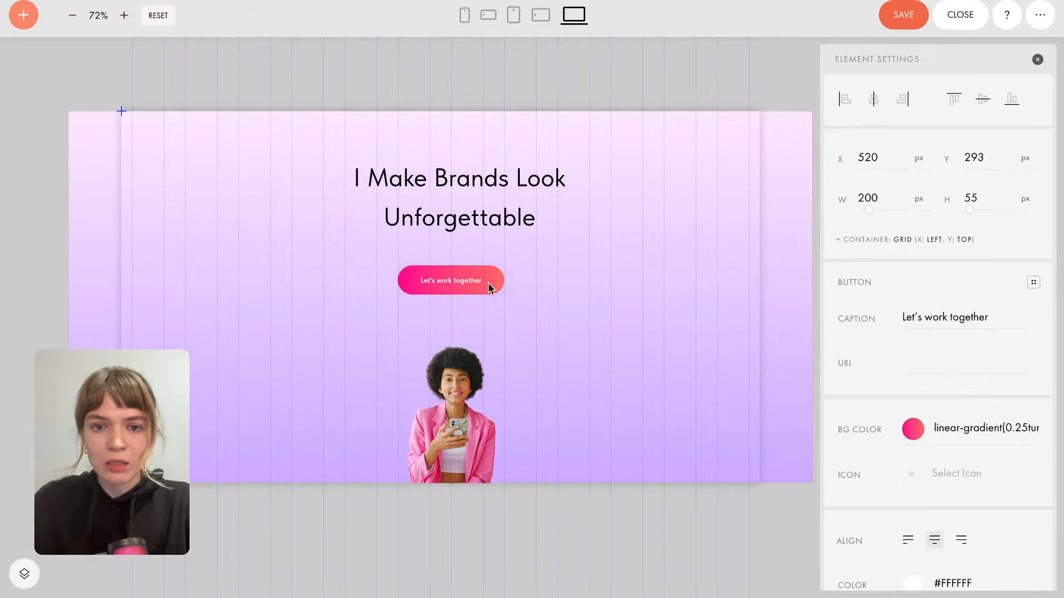
left_click_drag(484, 209, 480, 229)
Enlarge the portrait to about 258 × 333 px at X 480, Y 367, and nudge the heading and button slightly upwards.
left_click(475, 427)
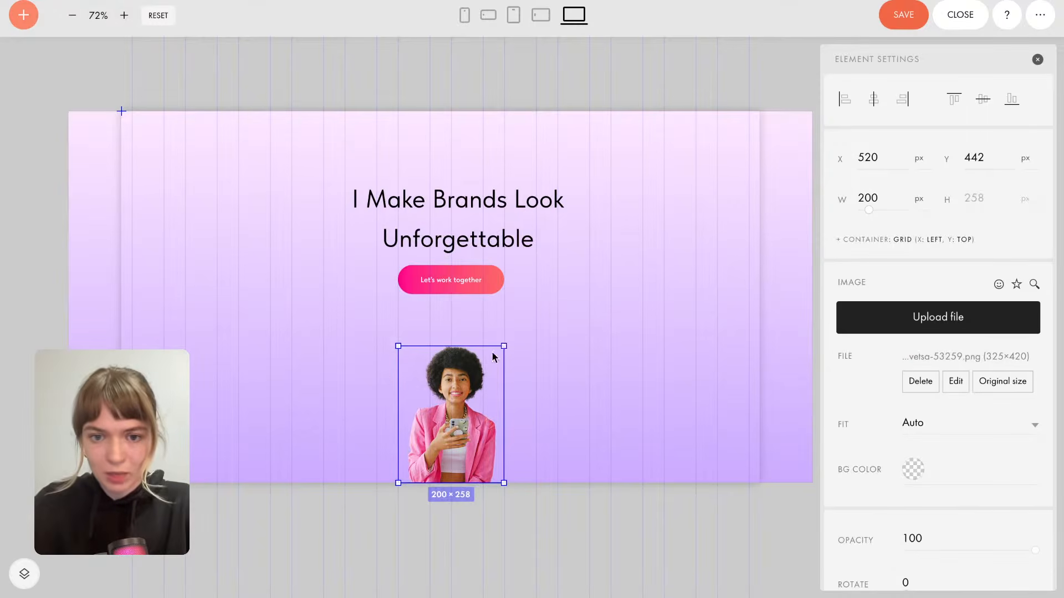
left_click_drag(507, 346, 538, 306)
left_click_drag(480, 357, 459, 357)
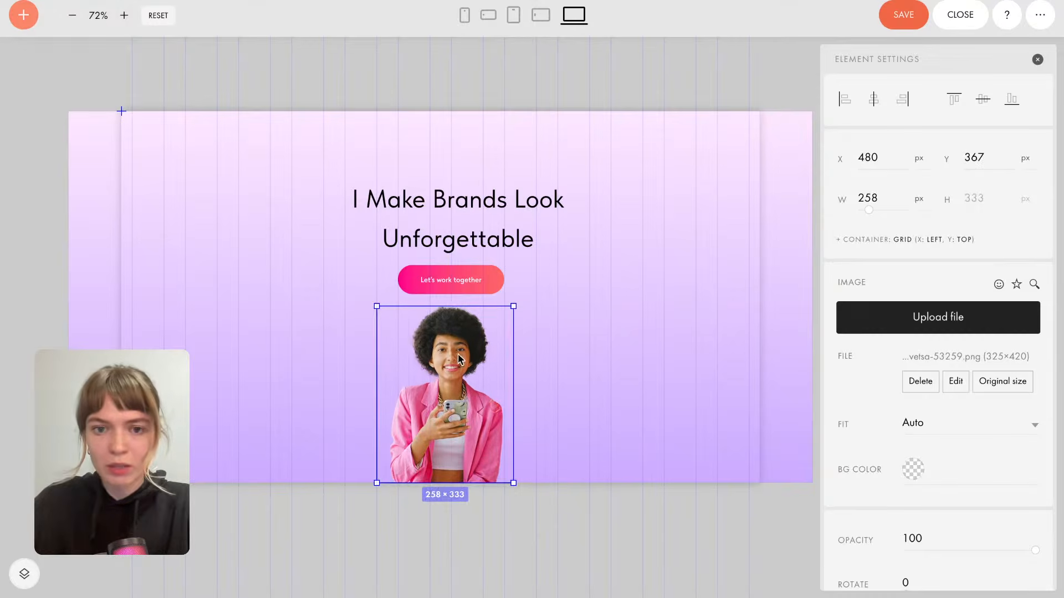
left_click_drag(500, 198, 496, 187)
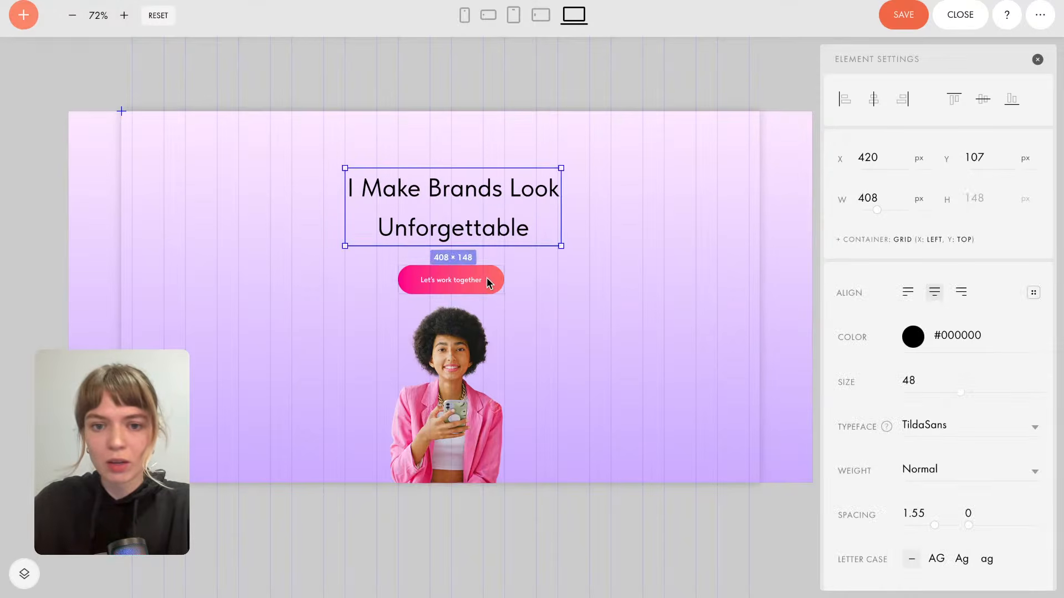
left_click_drag(487, 281, 488, 276)
Set the heading's font size to 60 and line spacing to 1, and widen its text box to about 642 px.
left_click(499, 211)
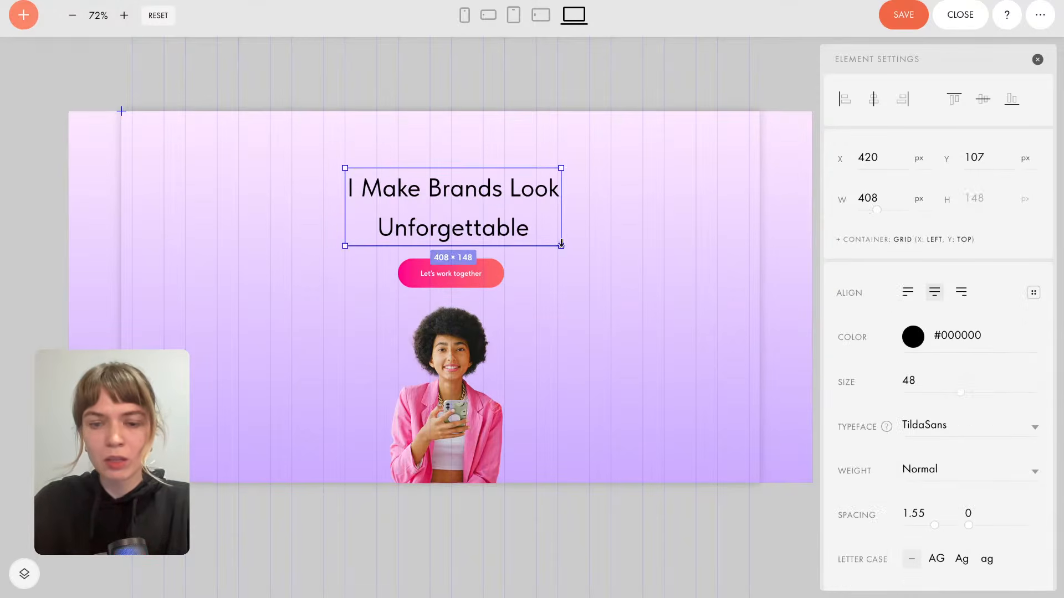
left_click(968, 392)
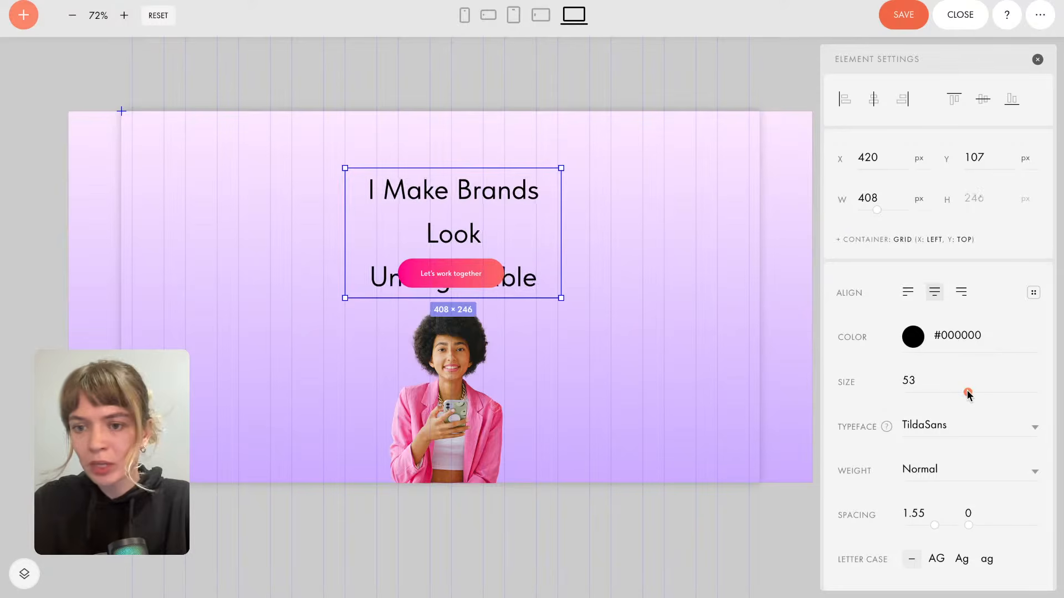
left_click_drag(968, 393, 973, 393)
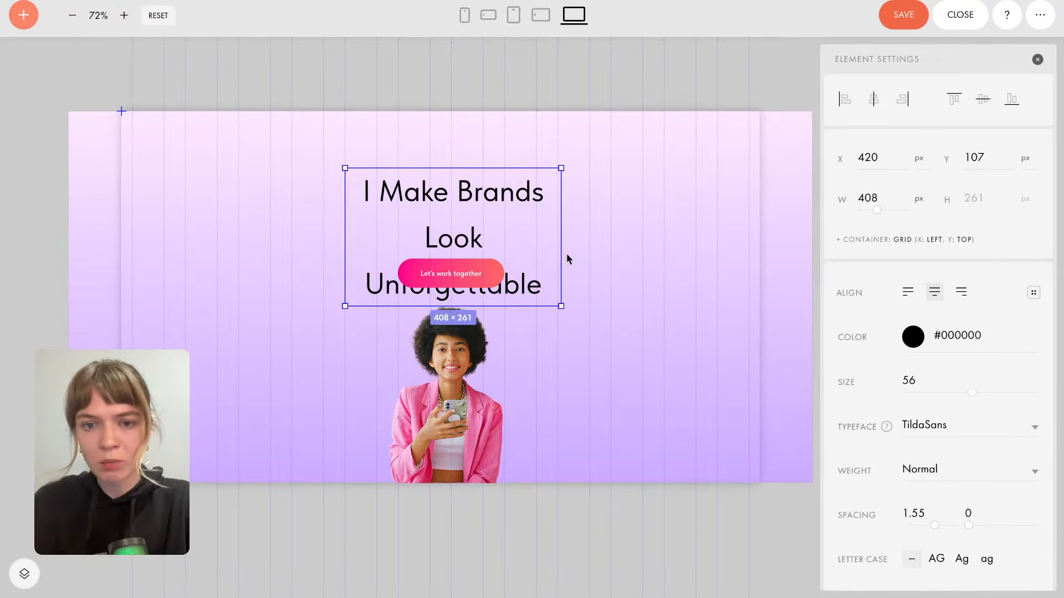
left_click_drag(564, 241, 689, 238)
left_click_drag(588, 209, 522, 202)
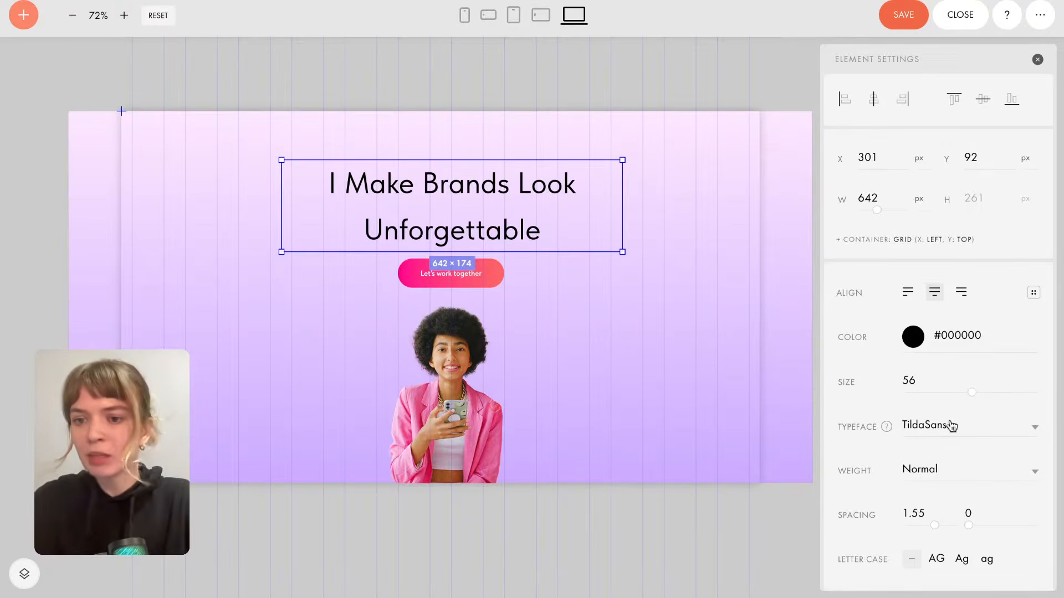
left_click_drag(919, 379, 893, 381)
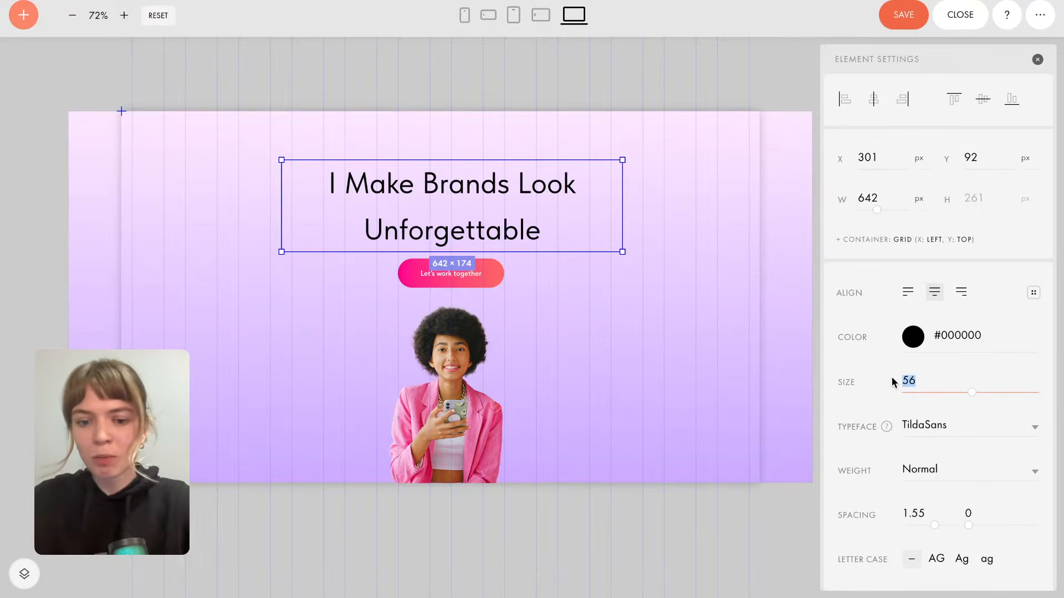
type("60")
key("Return")
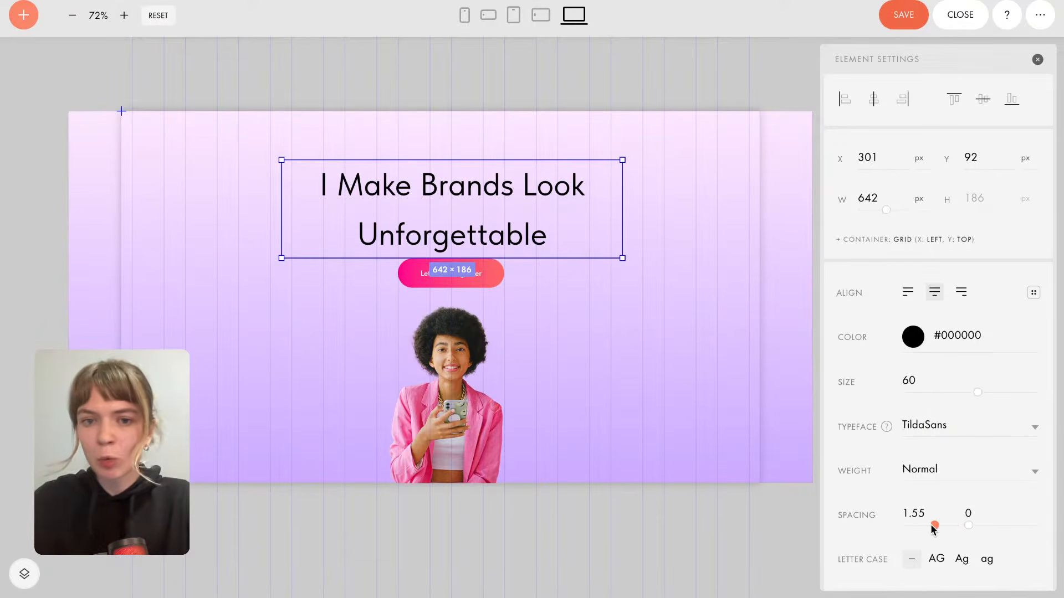
left_click_drag(935, 525, 903, 521)
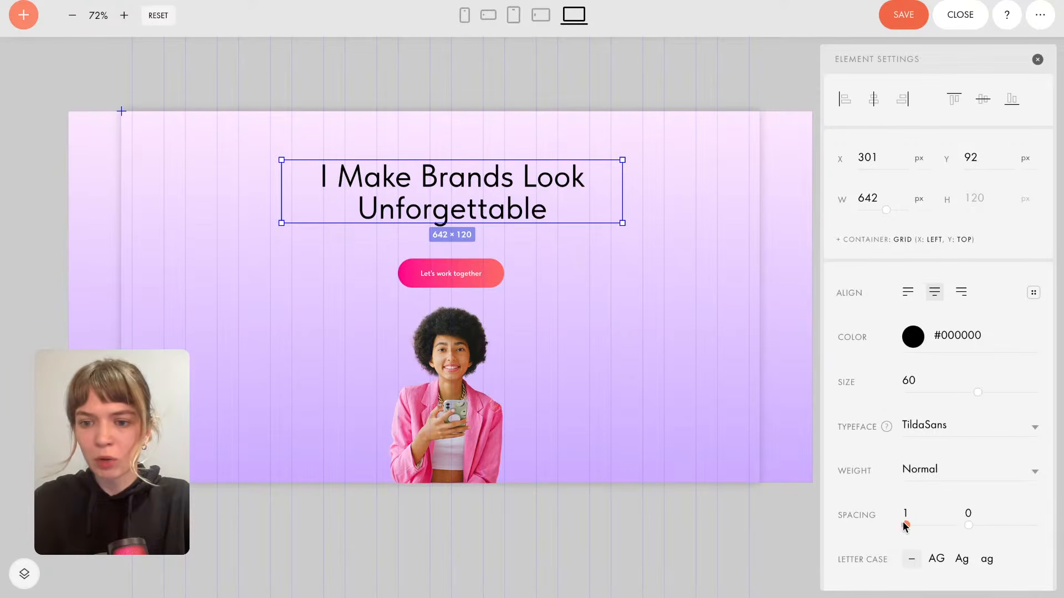
Lower the heading to about Y 126 and centre both the heading and the button horizontally on the artboard.
left_click_drag(498, 203, 533, 213)
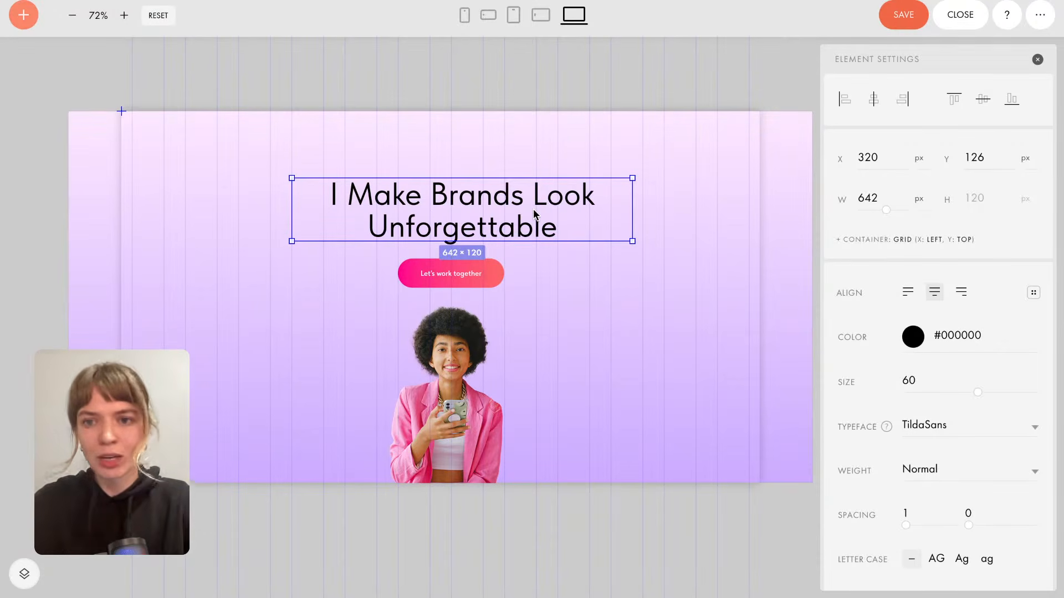
left_click(873, 100)
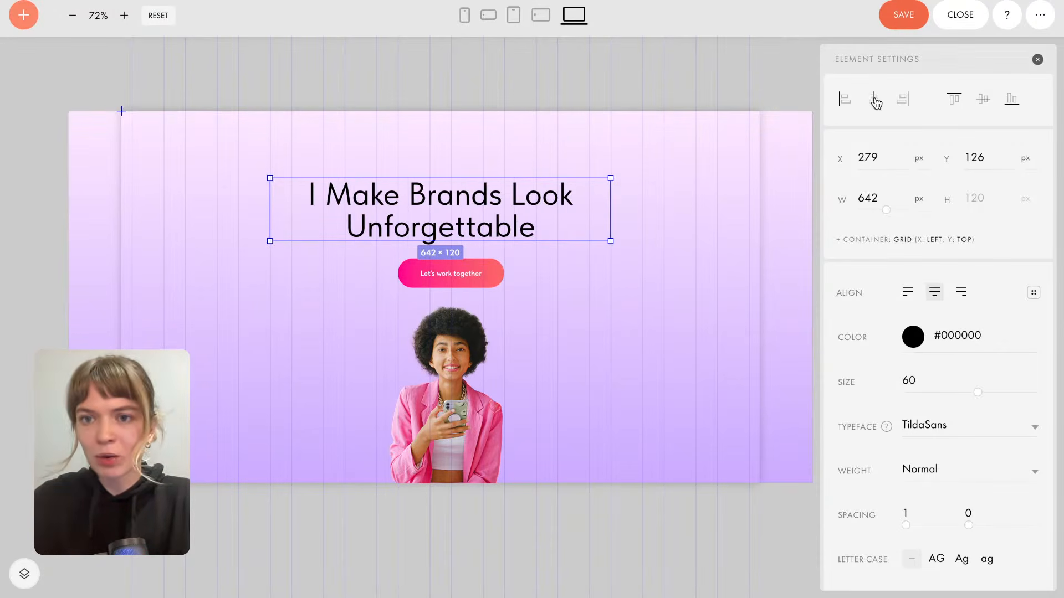
left_click(479, 282)
left_click(873, 103)
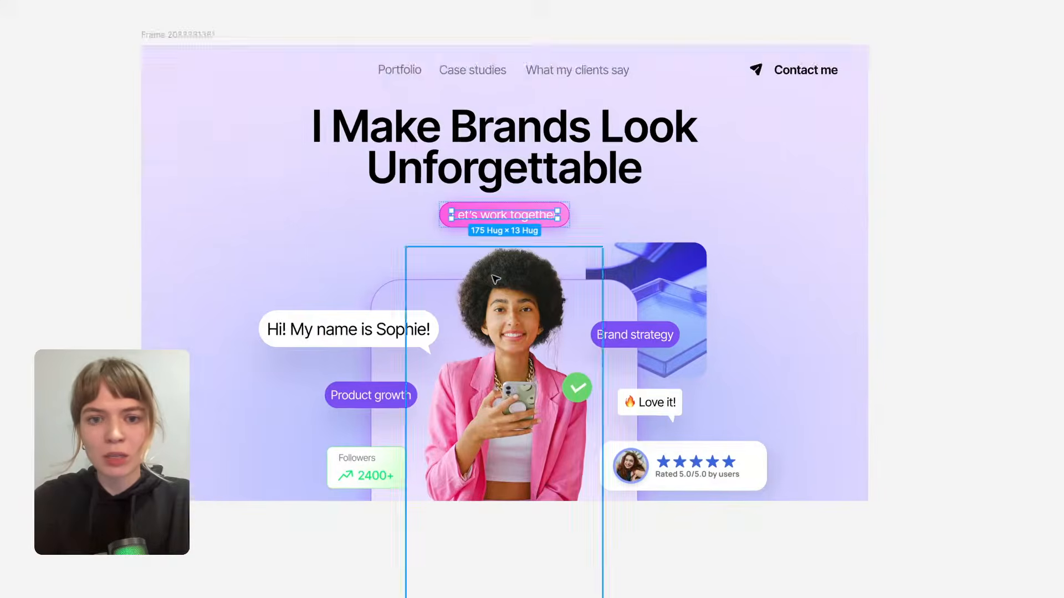
Check the reference design, then add a rectangle shape over the portrait, about 268 × 315 px at X 452, Y 385.
scroll(495, 279, "up", 5)
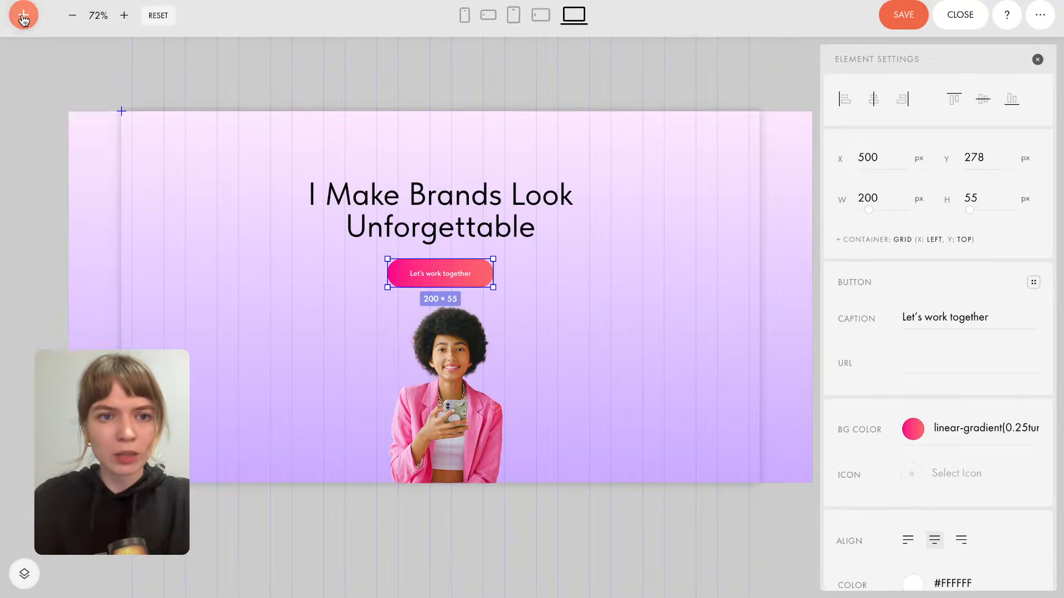
left_click(24, 16)
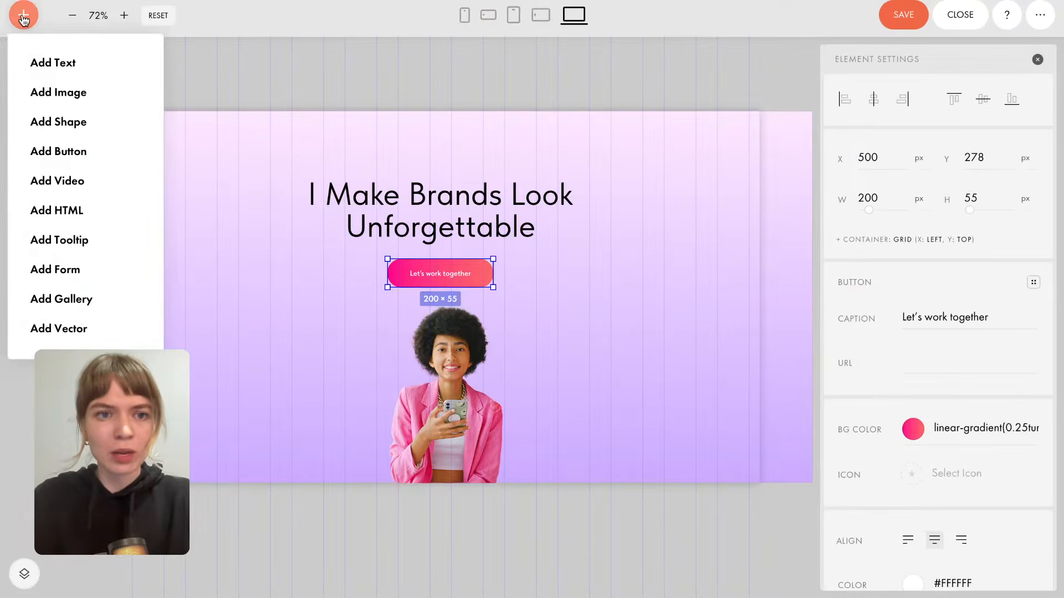
left_click(92, 127)
left_click_drag(171, 169, 465, 440)
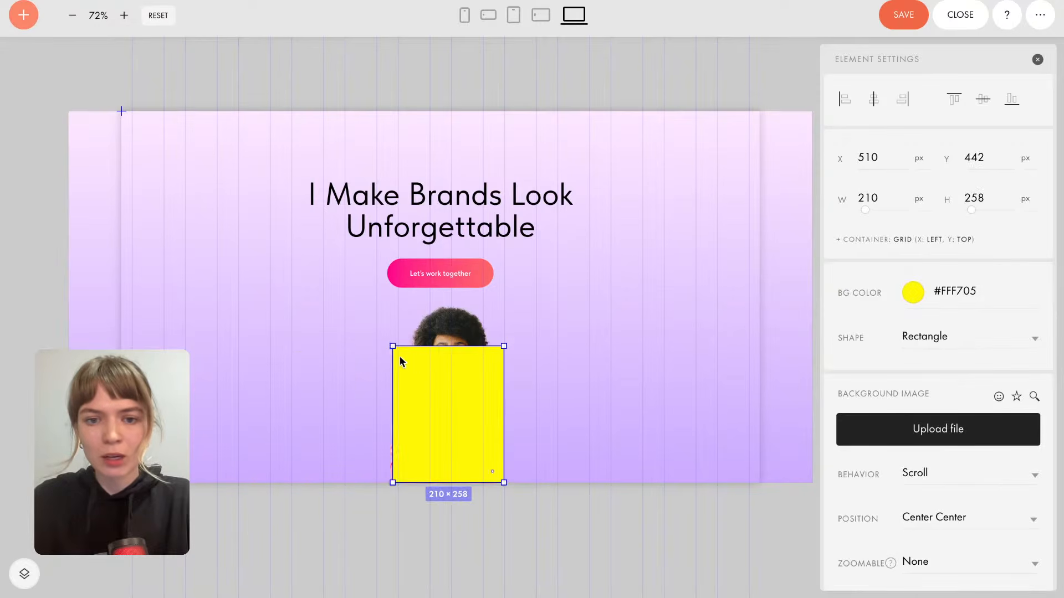
left_click_drag(391, 347, 361, 316)
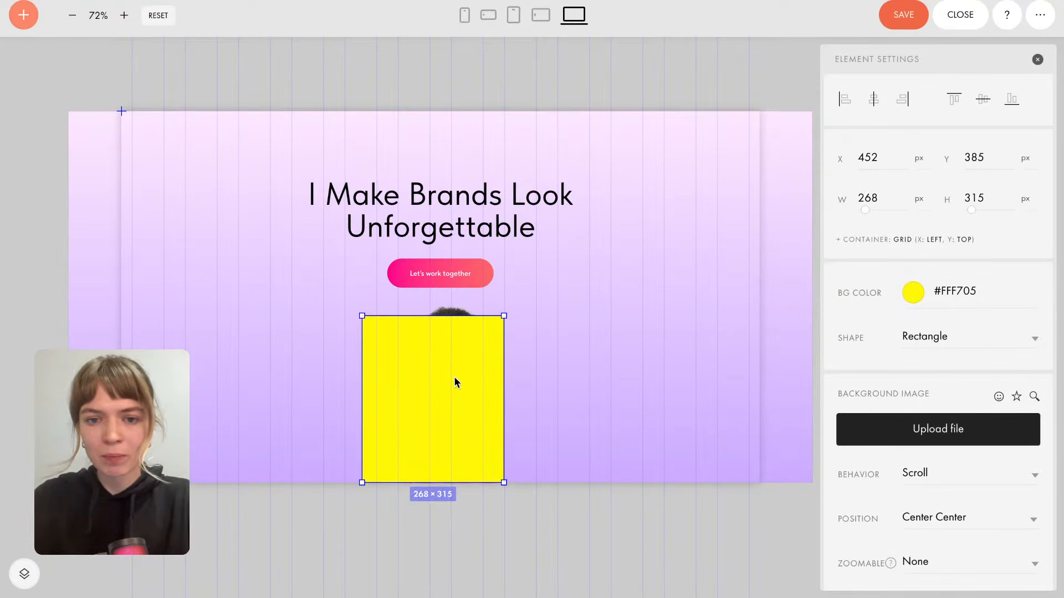
Move the rectangle to X 470 and give it a linear gradient fill with the first colour stop set to #ECC8FF.
left_click_drag(454, 382, 463, 381)
left_click(915, 294)
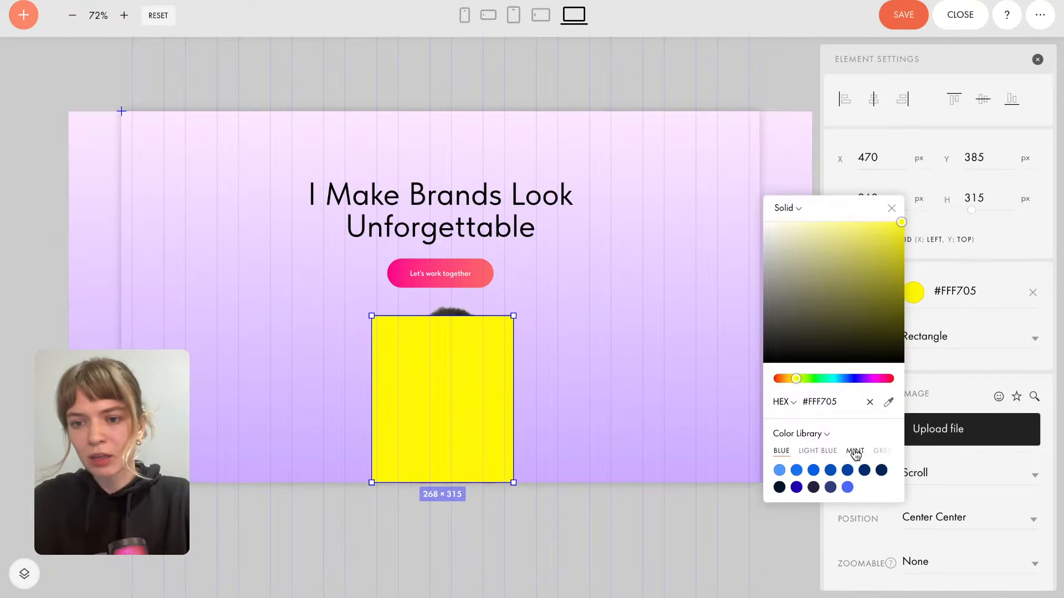
left_click(853, 451)
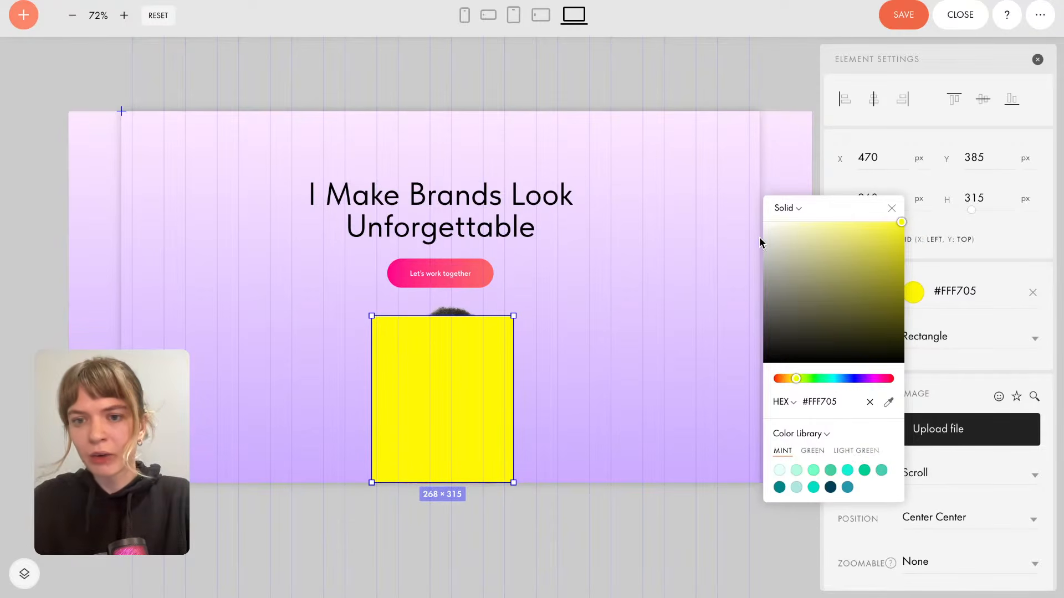
left_click(788, 209)
left_click(793, 223)
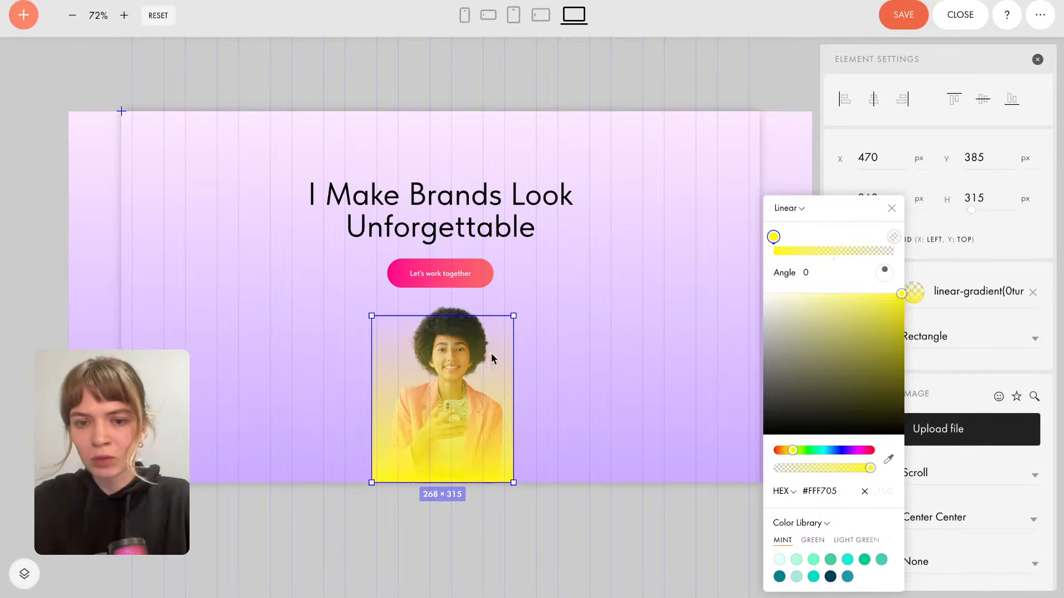
left_click(849, 450)
left_click_drag(847, 324, 794, 271)
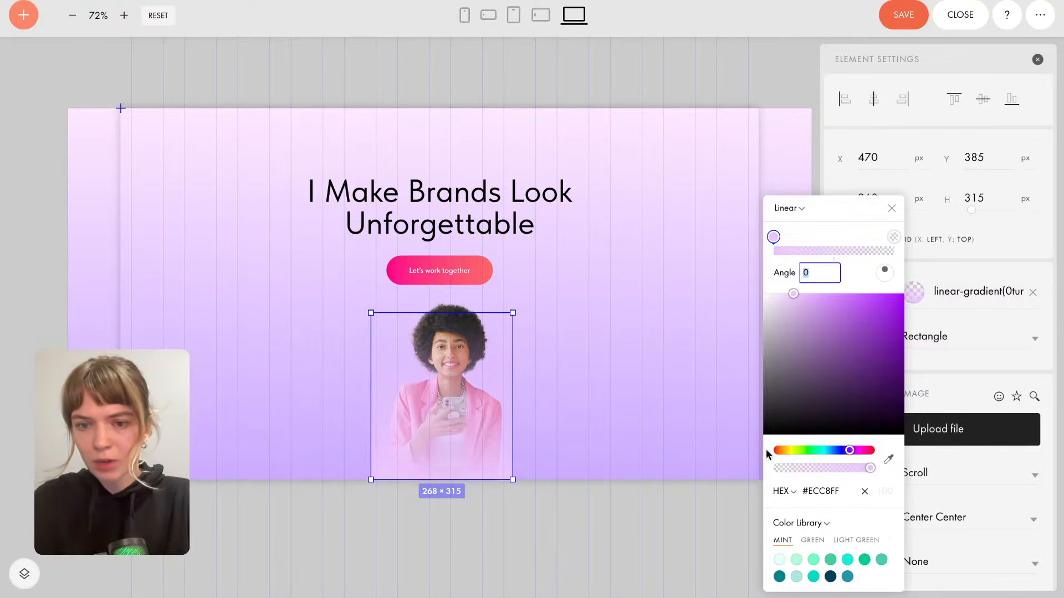
left_click(805, 267)
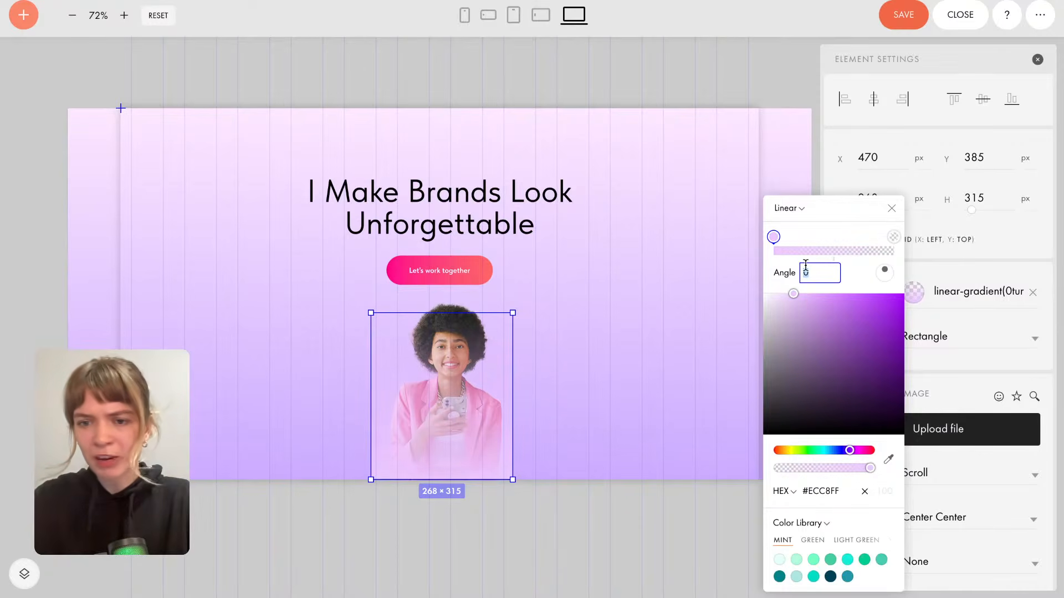
Set the rectangle gradient's second colour stop to #C2C0FF with 100 opacity.
left_click(893, 237)
left_click(840, 451)
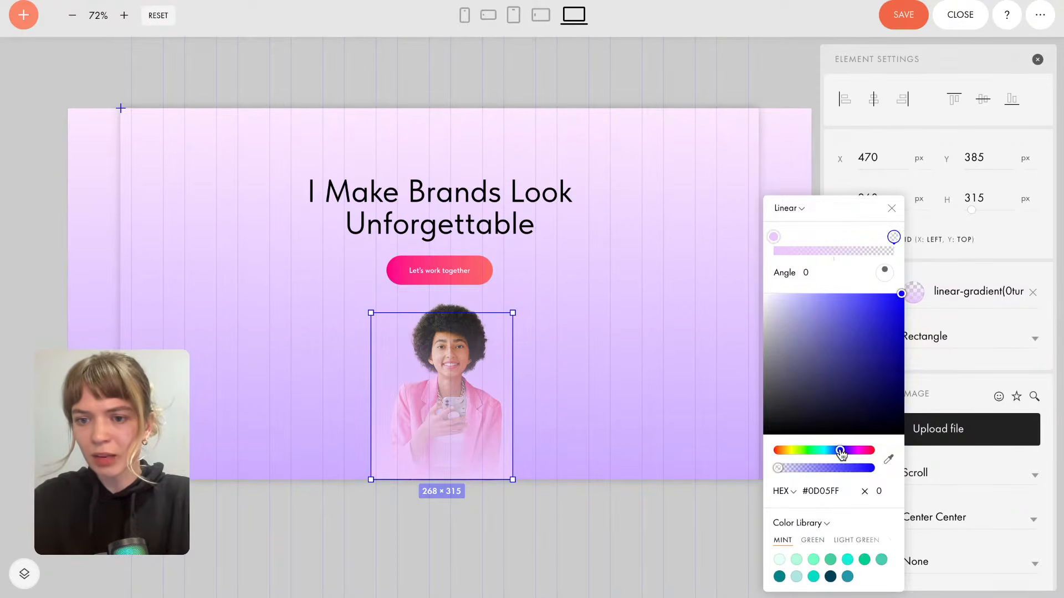
left_click_drag(795, 317, 798, 272)
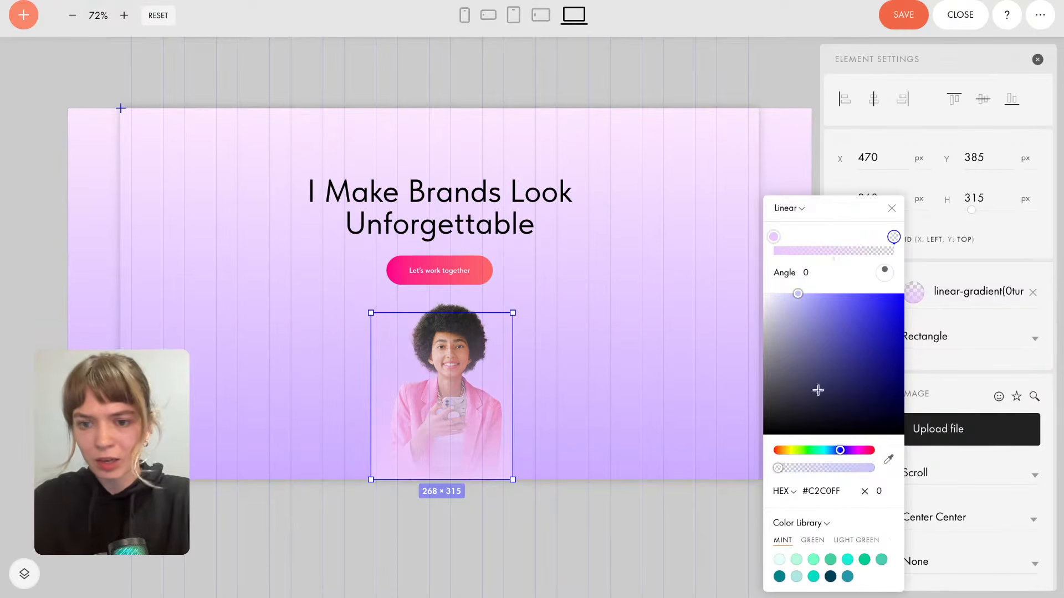
left_click(885, 490)
type("10")
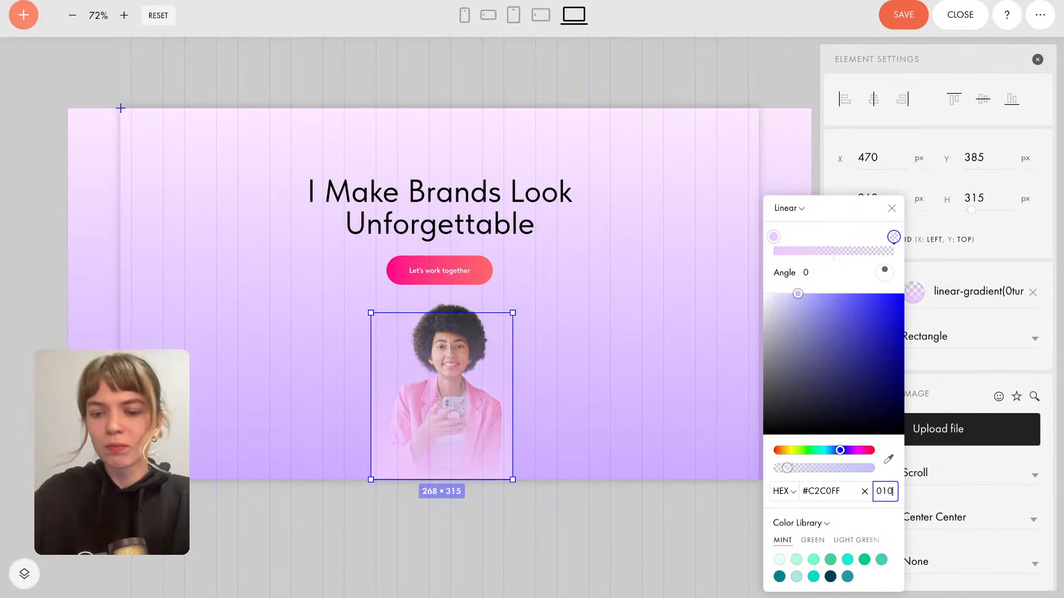
key("BackSpace")
key("BackSpace")
key("BackSpace")
type("100")
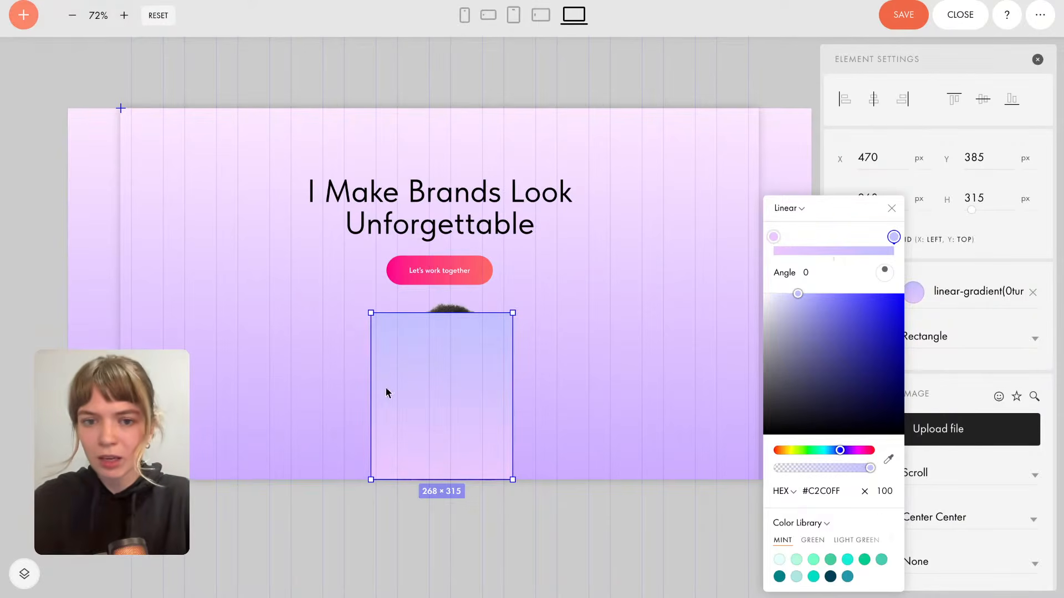
left_click(562, 370)
left_click(435, 362)
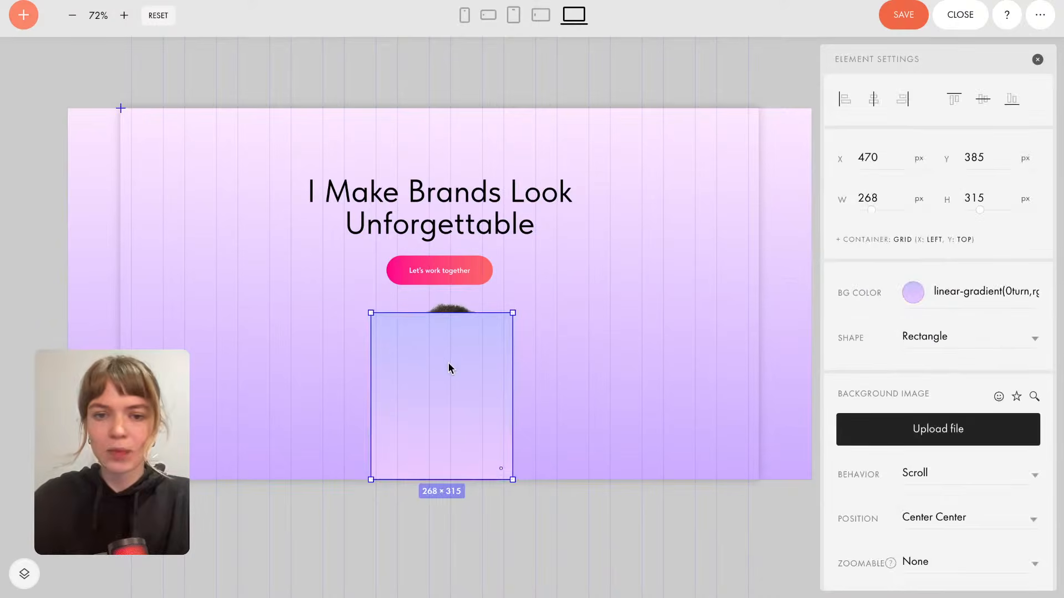
Show the layers list and move the rectangle shape below the heading to the bottom of the layer order.
left_click(630, 297)
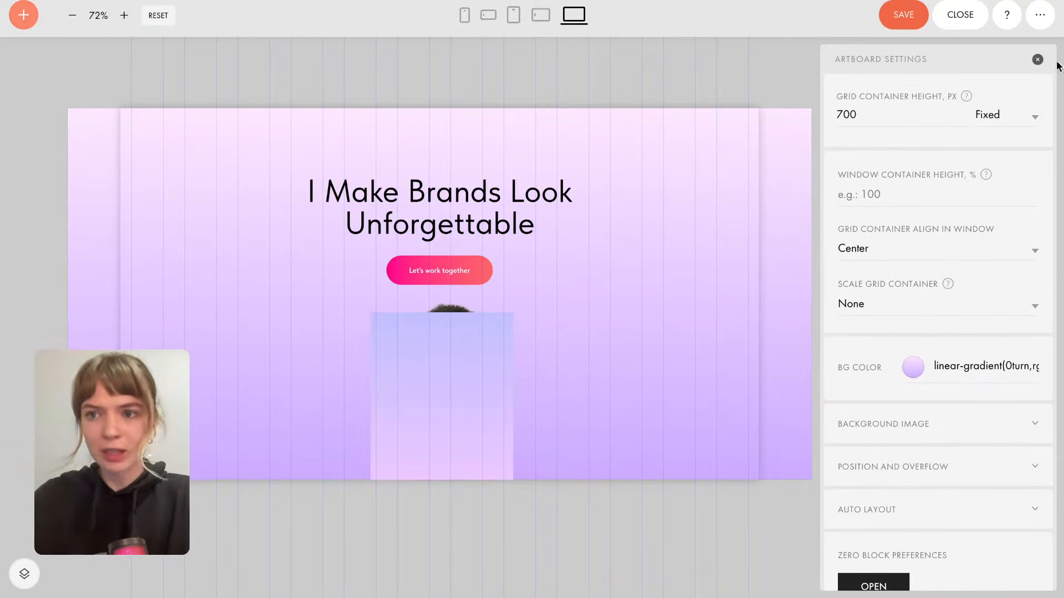
left_click(1044, 19)
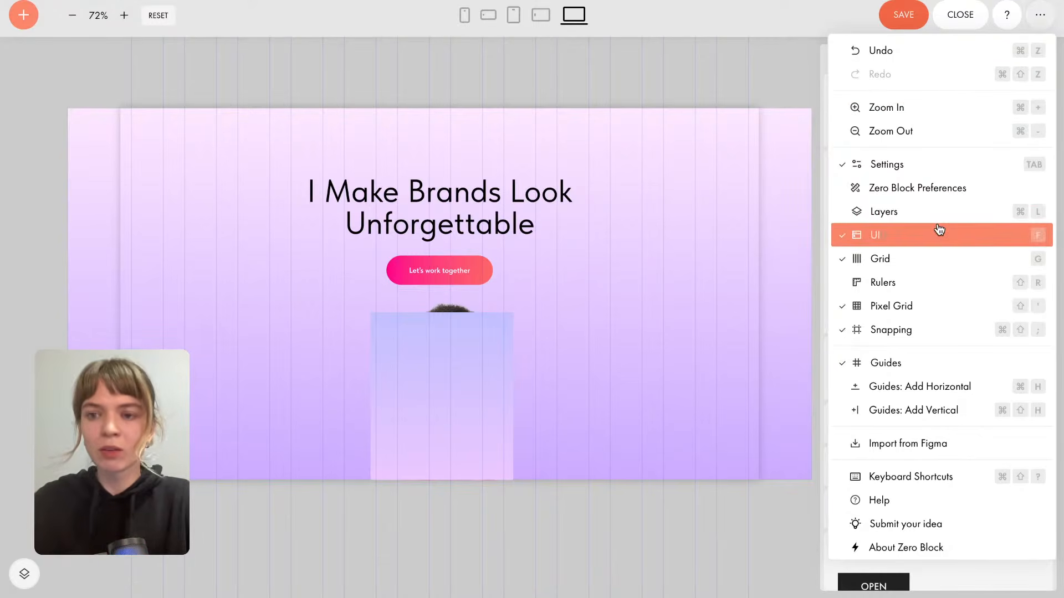
left_click(913, 214)
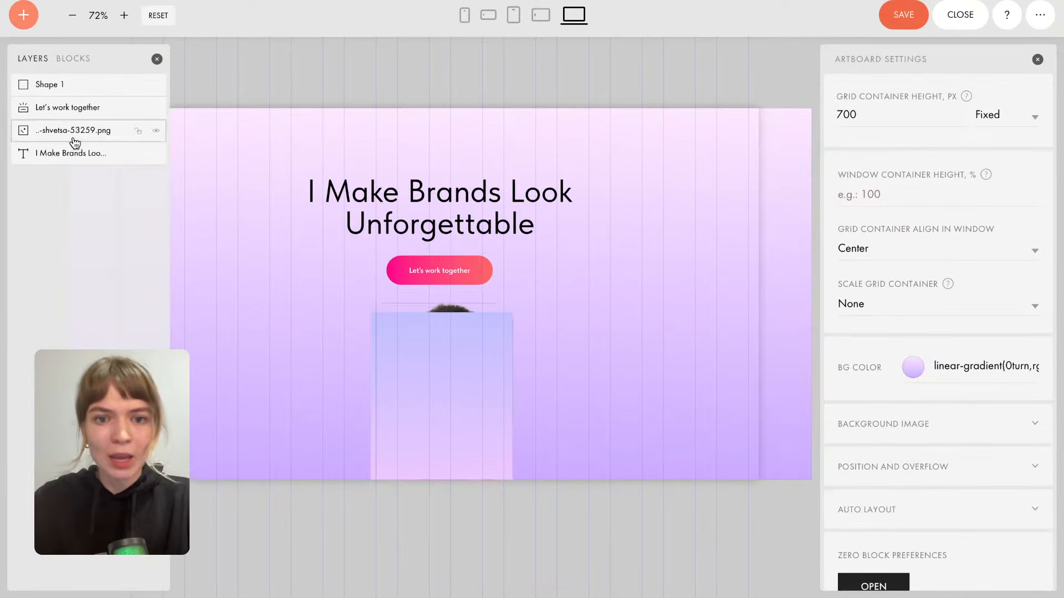
left_click(84, 107)
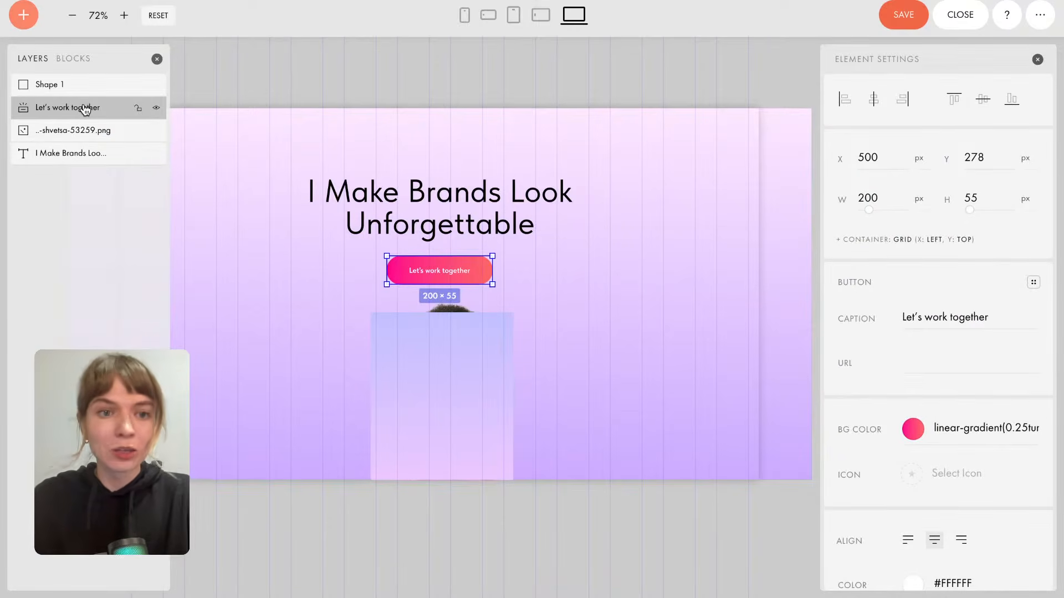
left_click(61, 85)
left_click_drag(63, 120, 58, 169)
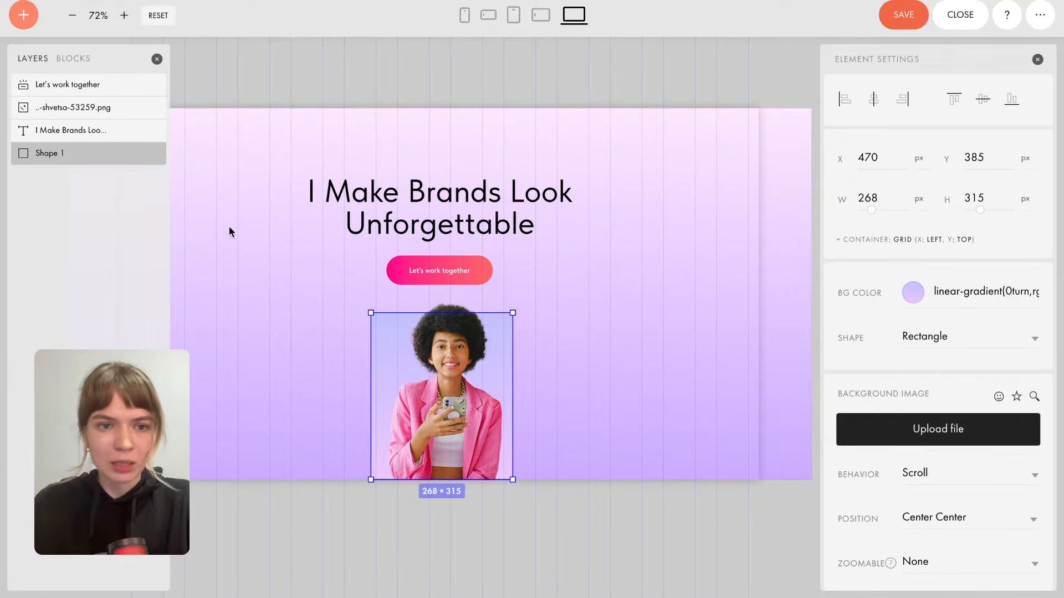
mouse_move(80, 159)
left_mouse_down()
mouse_move(50, 135)
mouse_move(71, 154)
mouse_move(70, 133)
mouse_move(66, 145)
left_mouse_up()
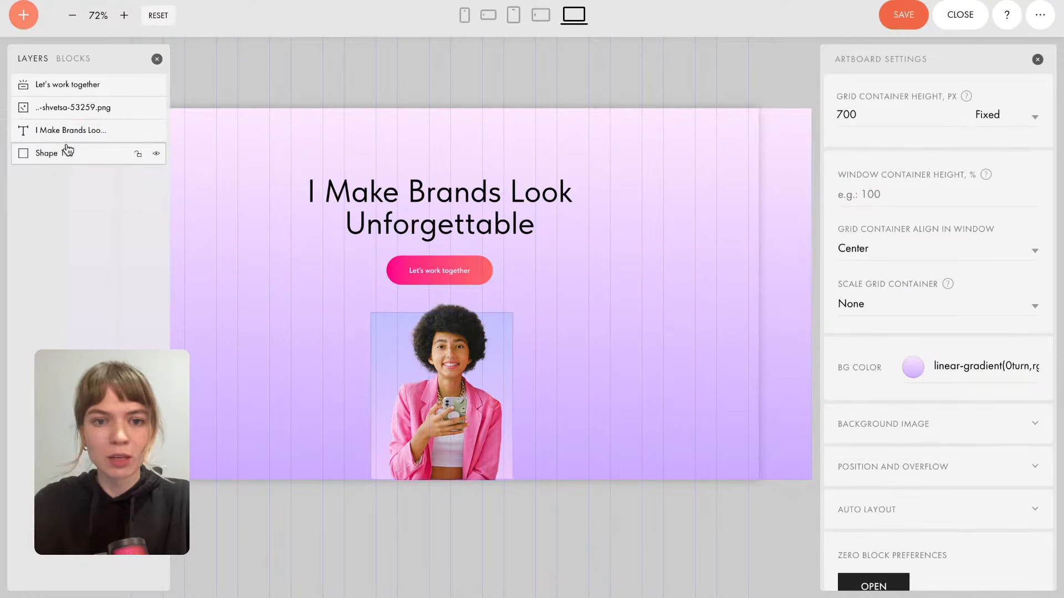
Move the portrait aside to X 777, Y 246 and look at its layer ordering options.
left_click_drag(395, 339, 596, 275)
right_click(596, 276)
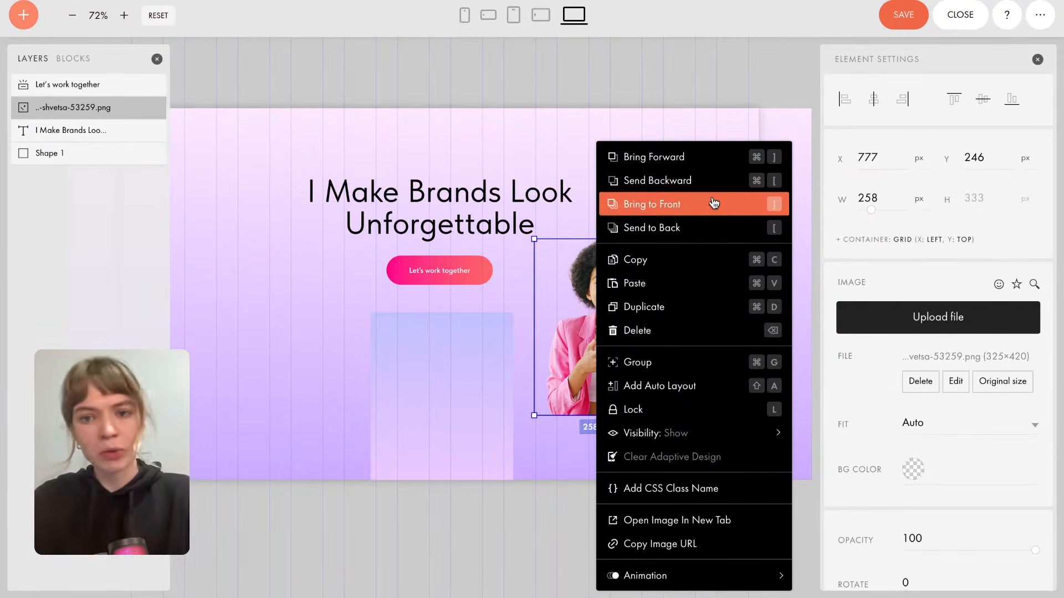
left_click(465, 404)
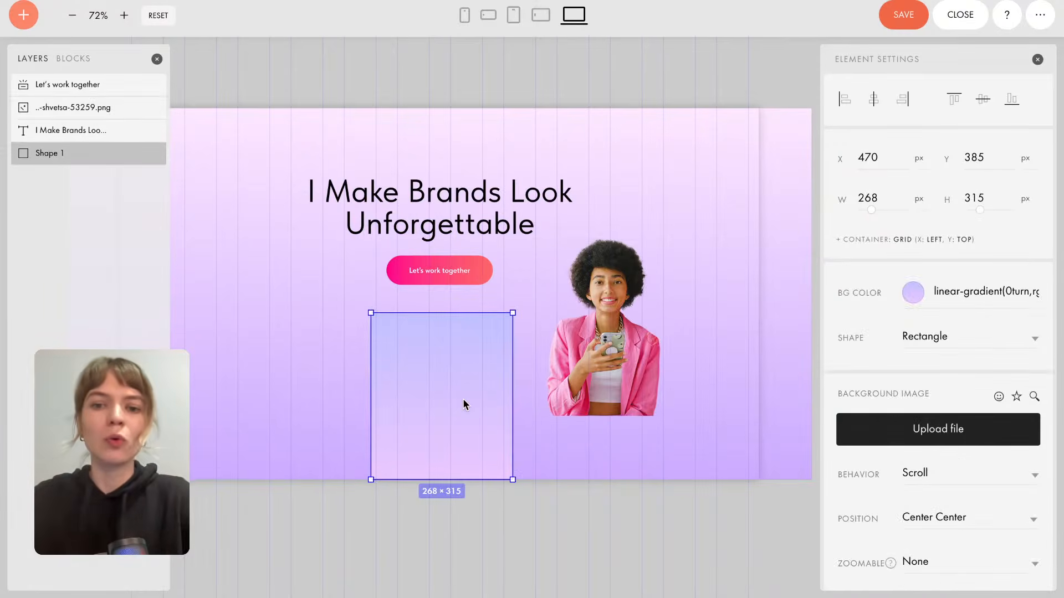
left_click(600, 386)
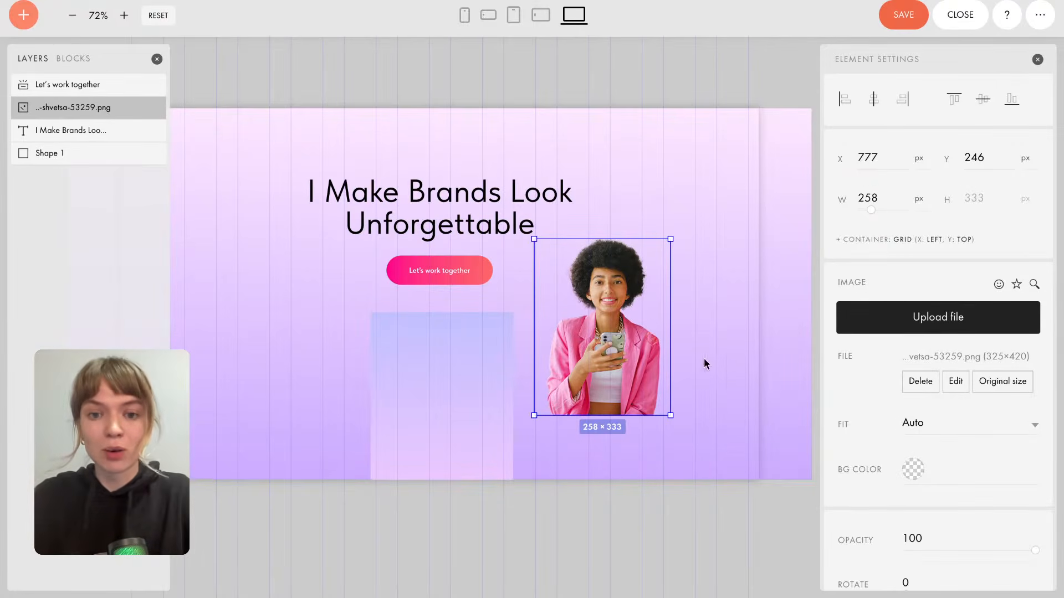
Set the gradient rectangle's corner radius to 24.
left_click(450, 360)
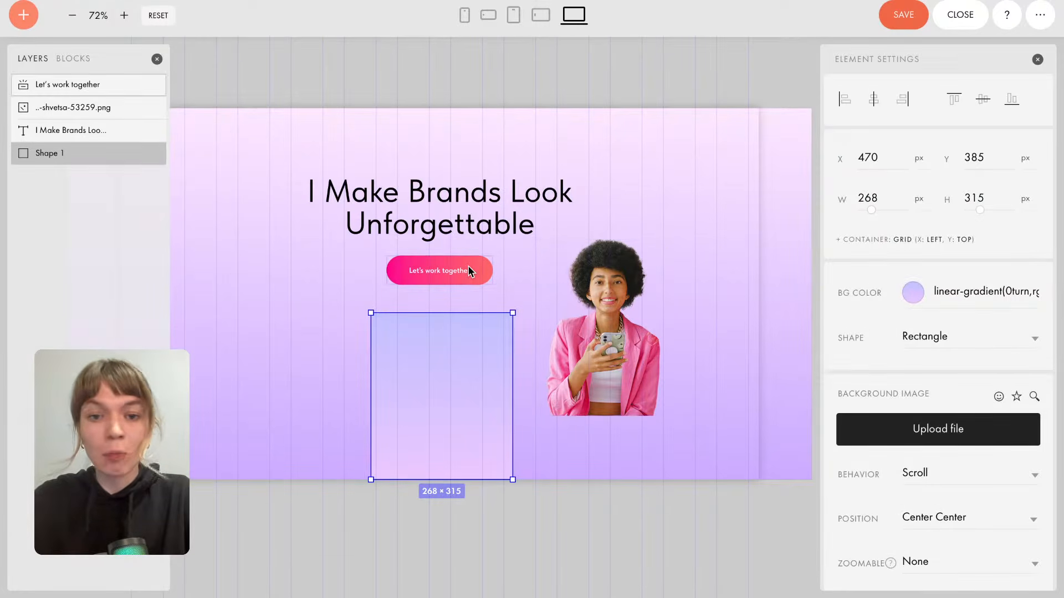
scroll(848, 396, "down", 9)
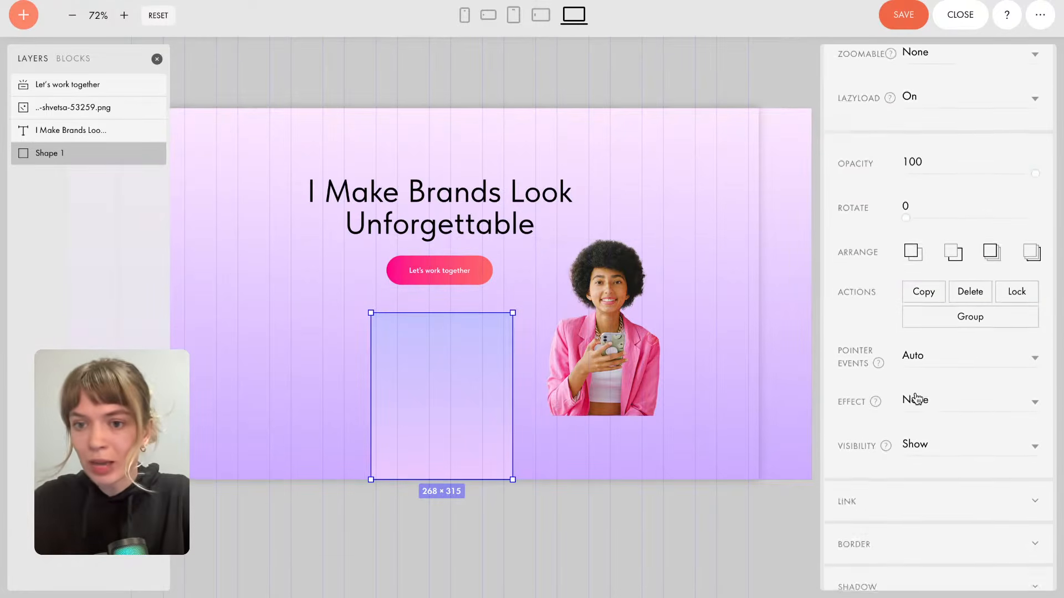
scroll(916, 399, "down", 3)
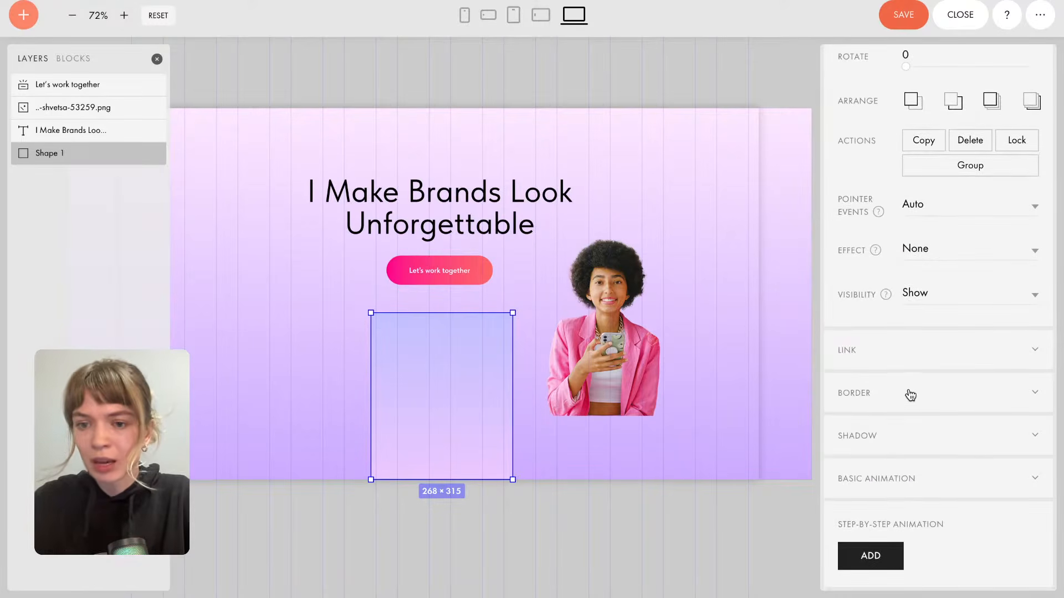
left_click(890, 404)
scroll(891, 403, "down", 2)
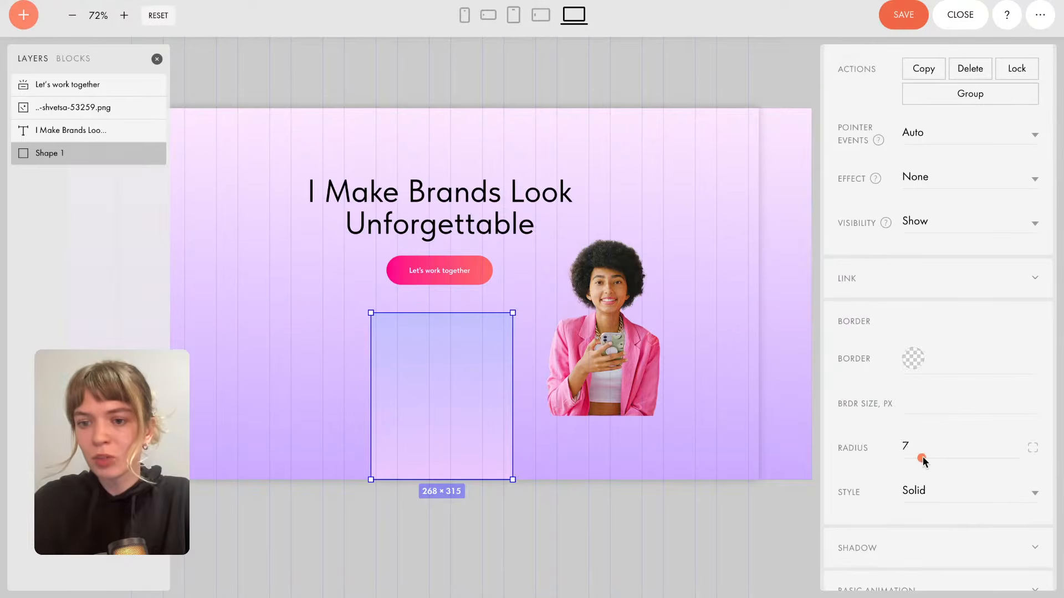
left_click_drag(925, 457, 961, 455)
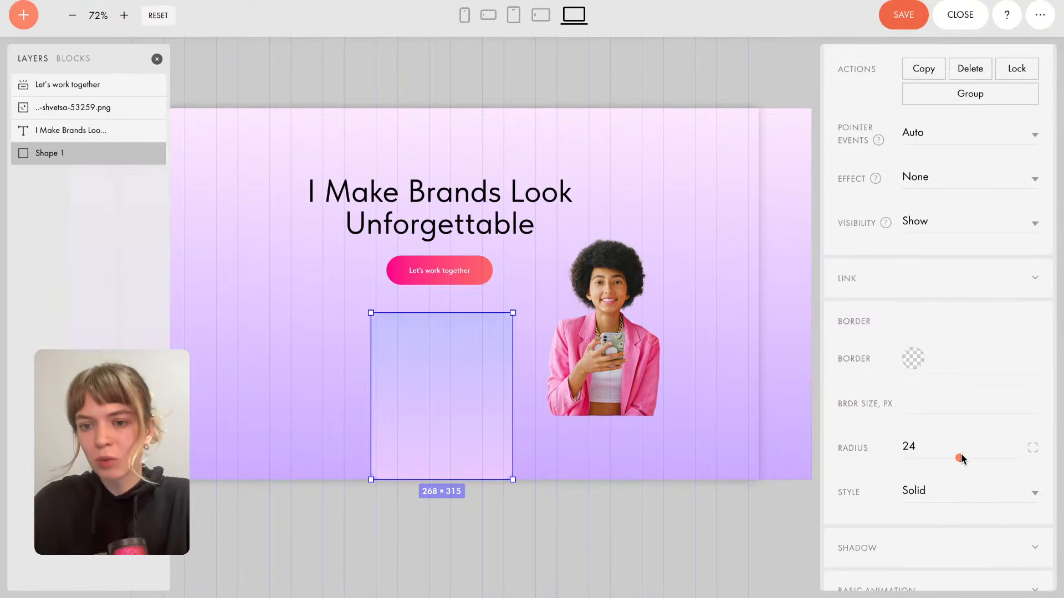
left_click(534, 427)
Lower the rectangle to Y 406 and place the portrait over it at X 470, Y 388.
left_click(481, 397)
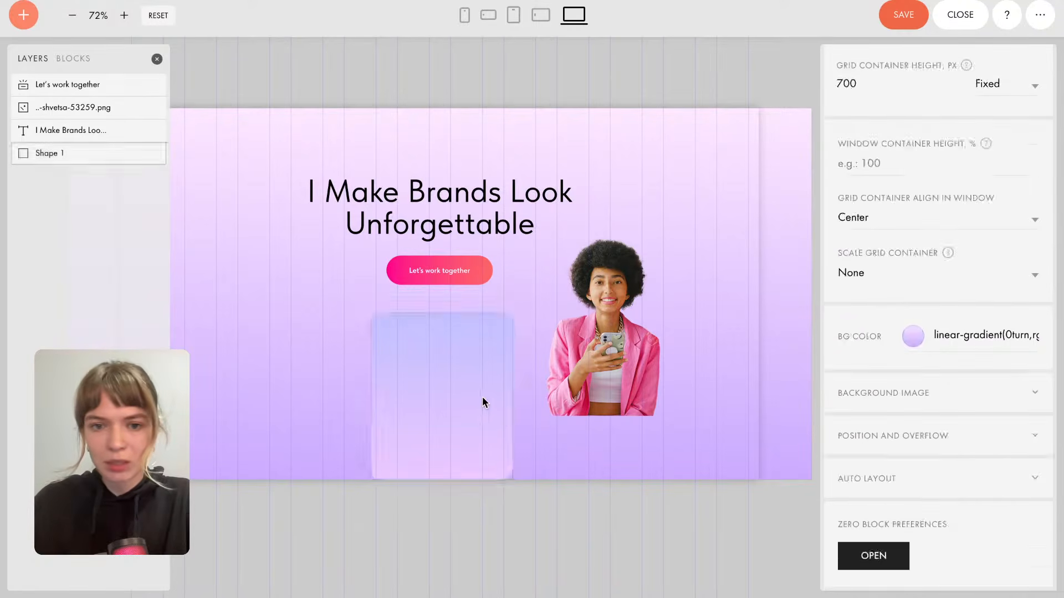
left_click_drag(475, 380, 474, 392)
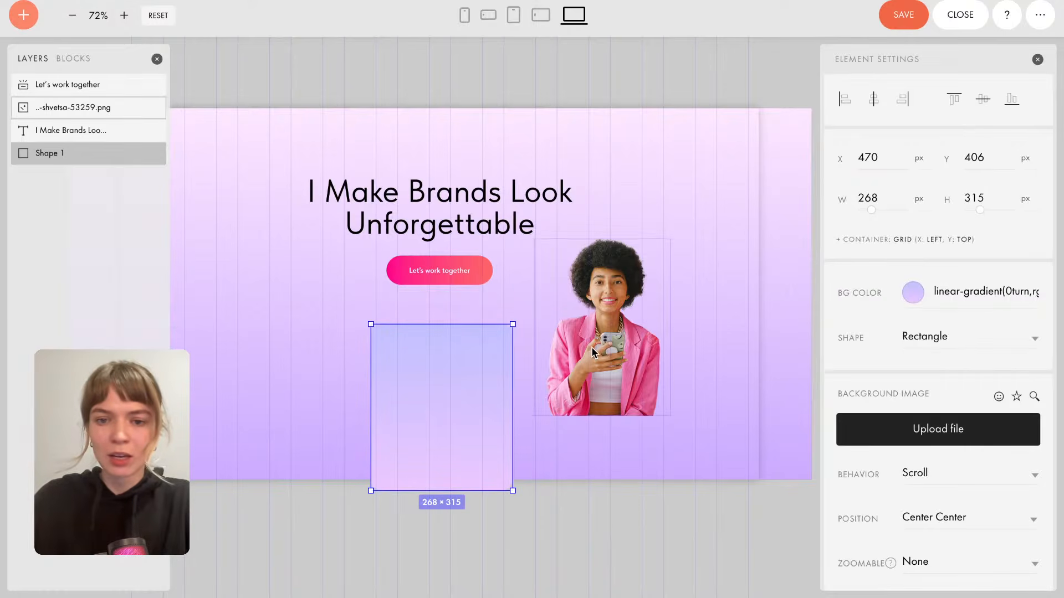
left_click_drag(621, 350, 455, 408)
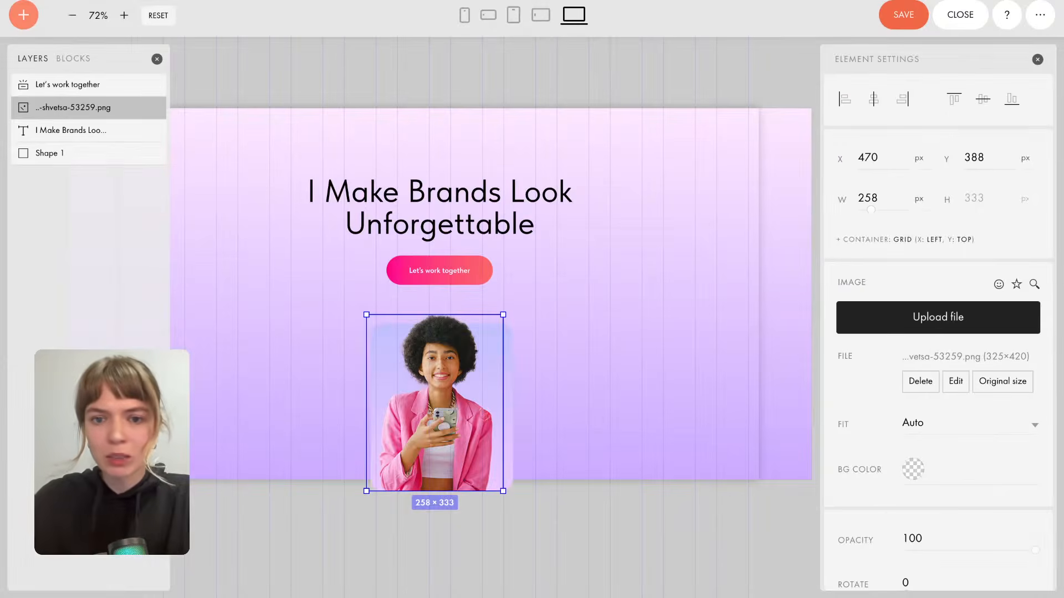
Set the gradient rectangle's border colour to purple #B357C9.
left_click(507, 413)
scroll(964, 433, "down", 5)
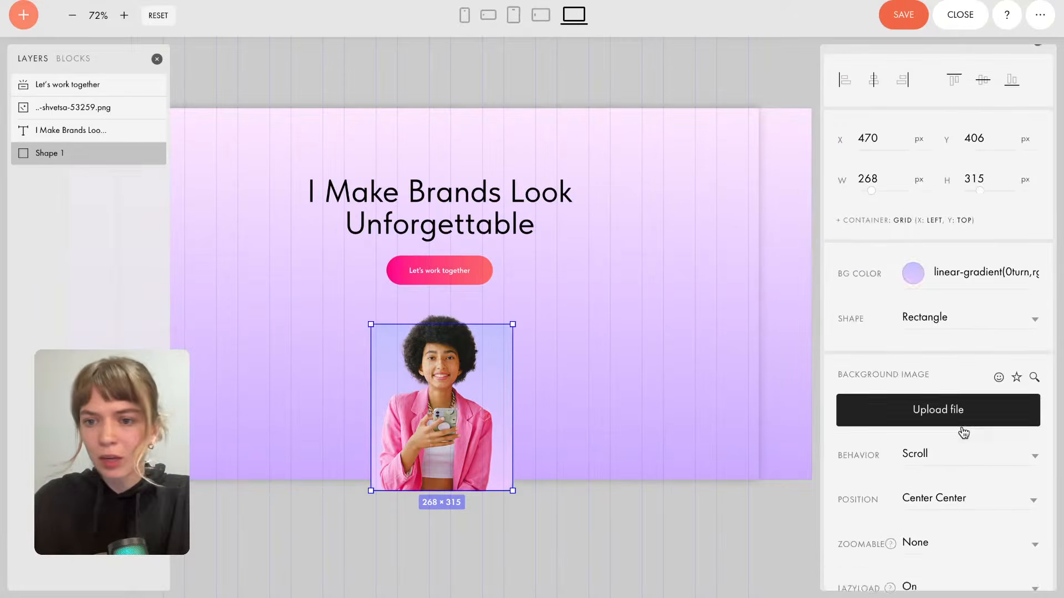
scroll(964, 433, "down", 3)
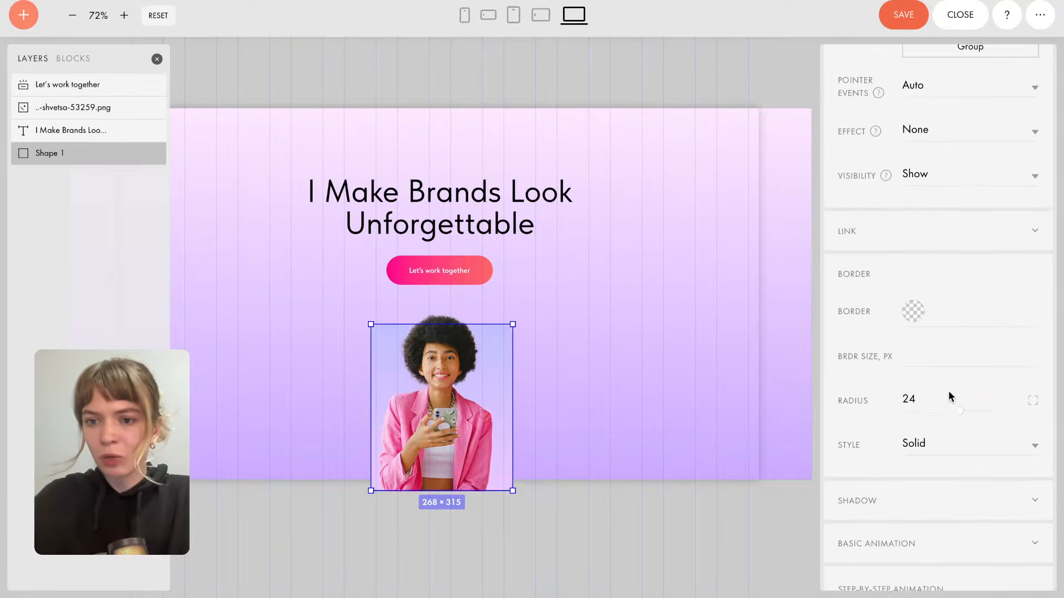
left_click(913, 313)
left_click(856, 403)
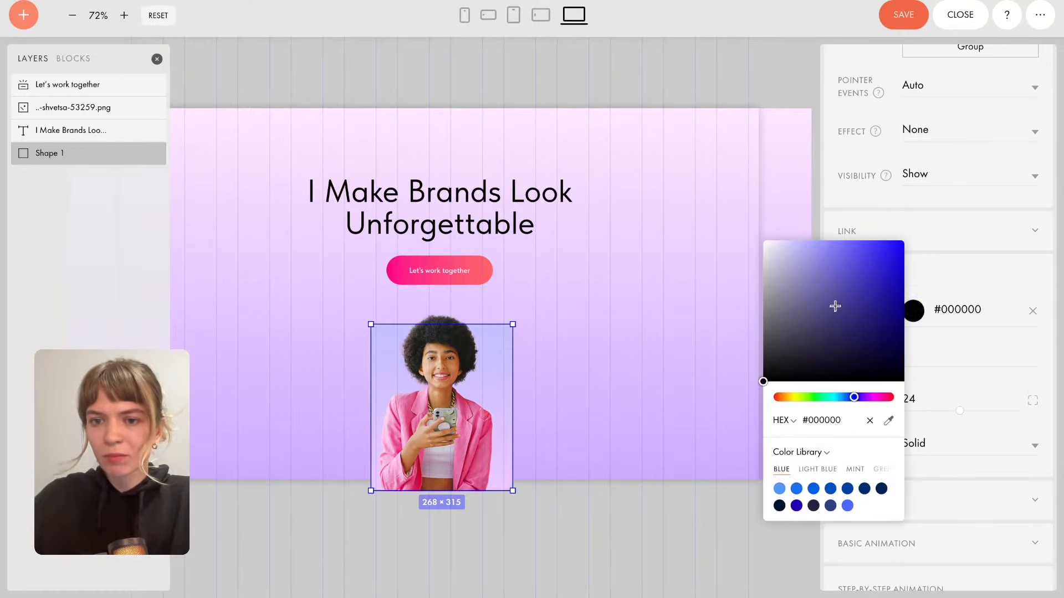
left_click(831, 260)
left_click(866, 398)
left_click(867, 397)
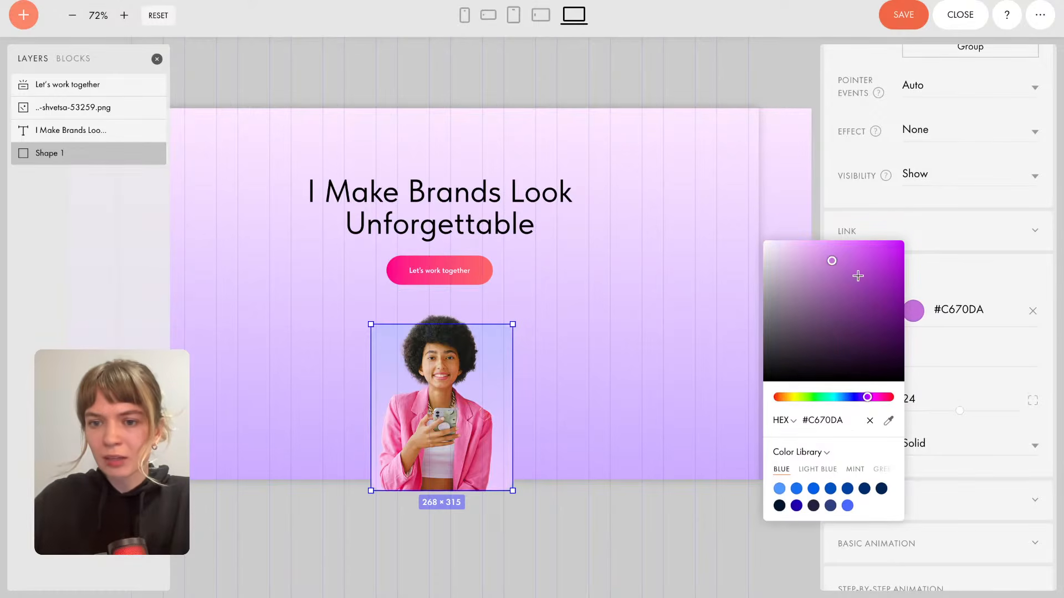
left_click(842, 271)
left_click(963, 294)
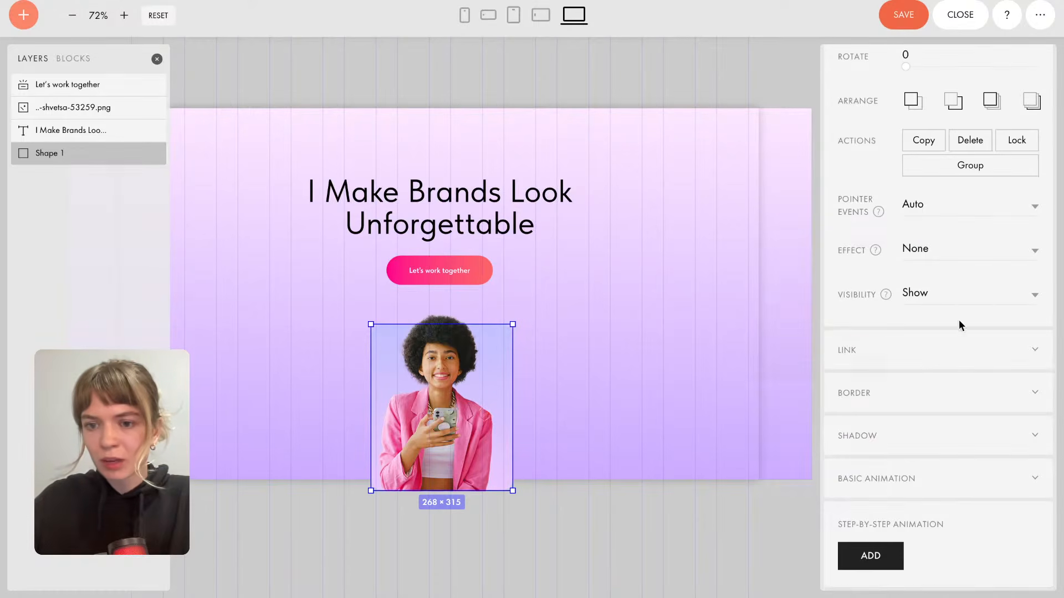
Set the rectangle's border size to 1 px.
left_click(881, 390)
scroll(901, 398, "down", 2)
left_click(923, 399)
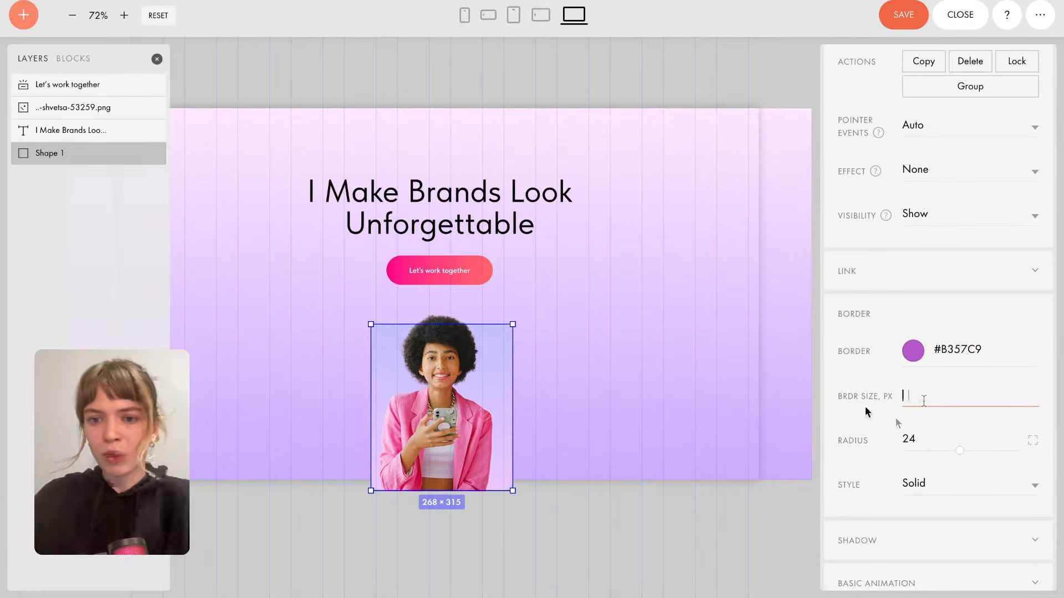
type("1")
key("Return")
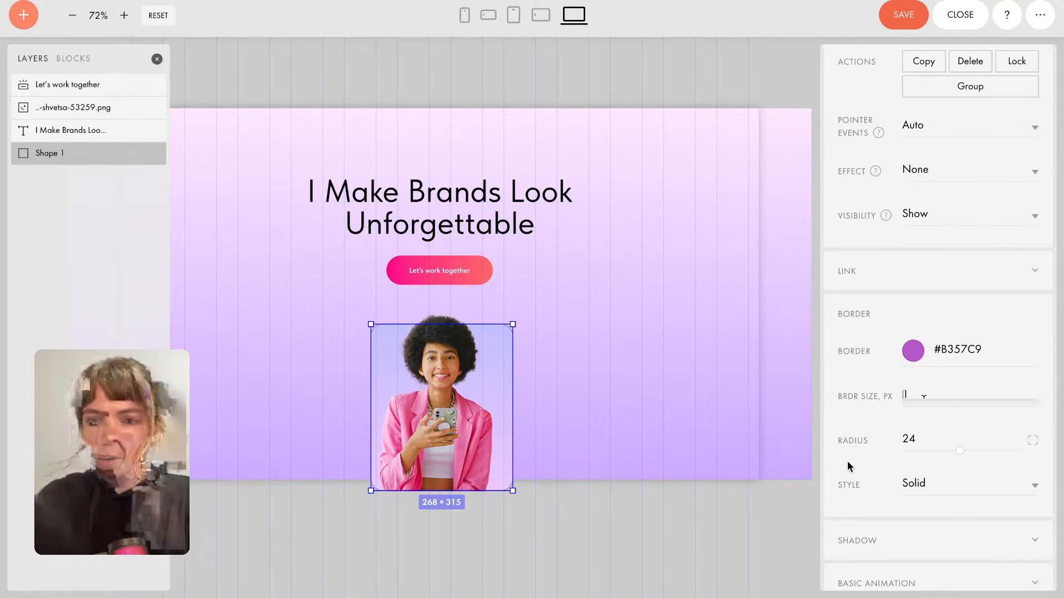
left_click(623, 368)
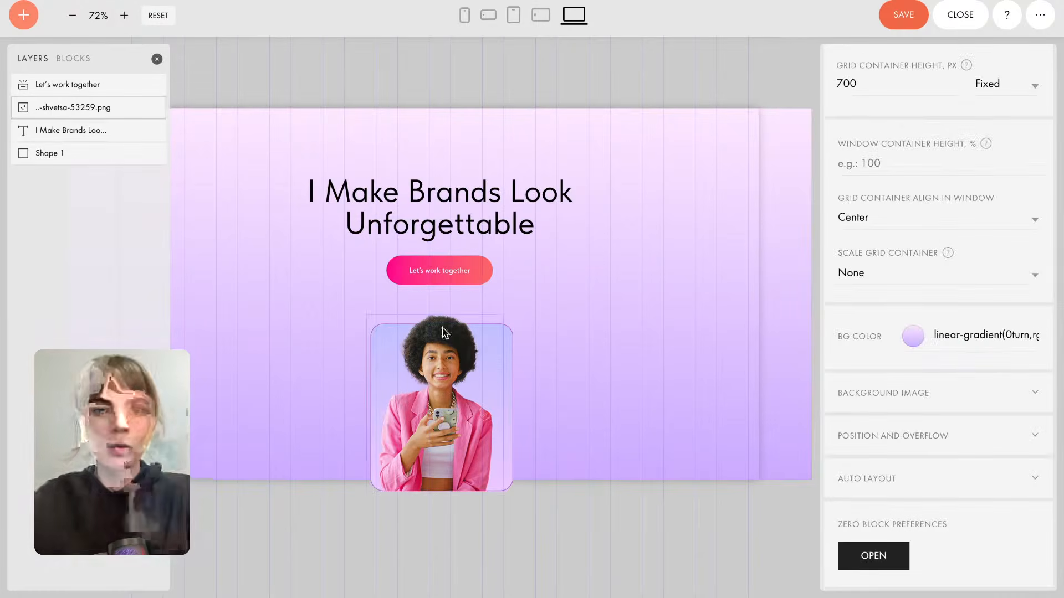
left_click(443, 353)
left_click_drag(440, 366, 442, 364)
left_click(580, 366)
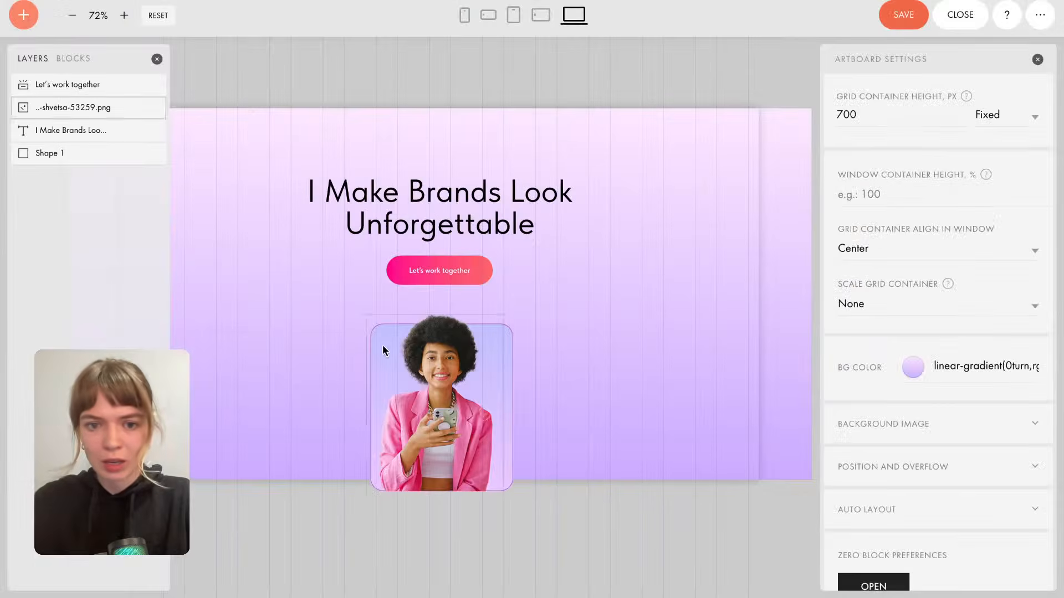
left_click(390, 342)
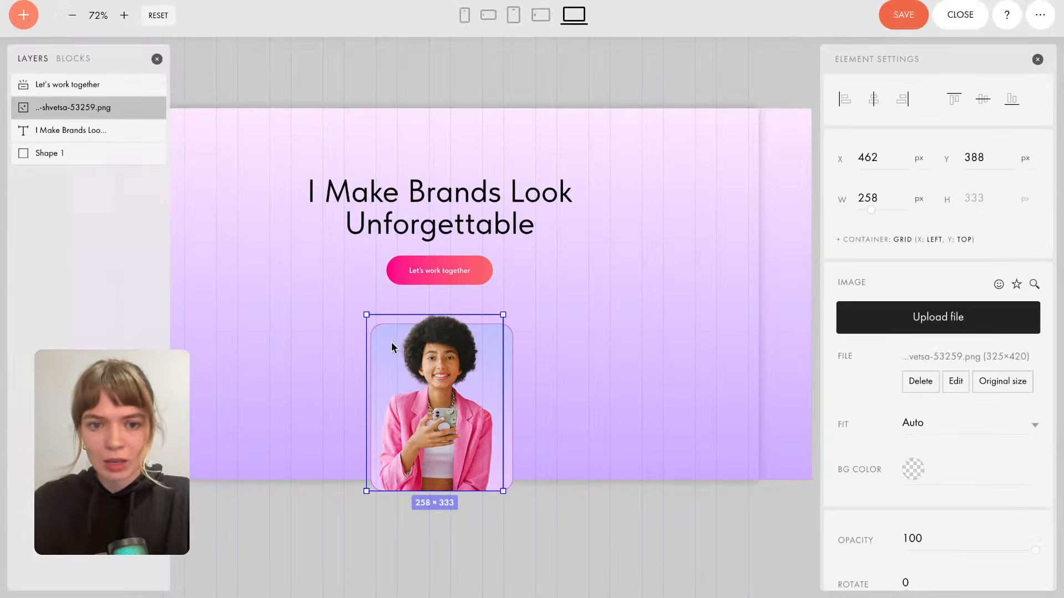
left_click(258, 267)
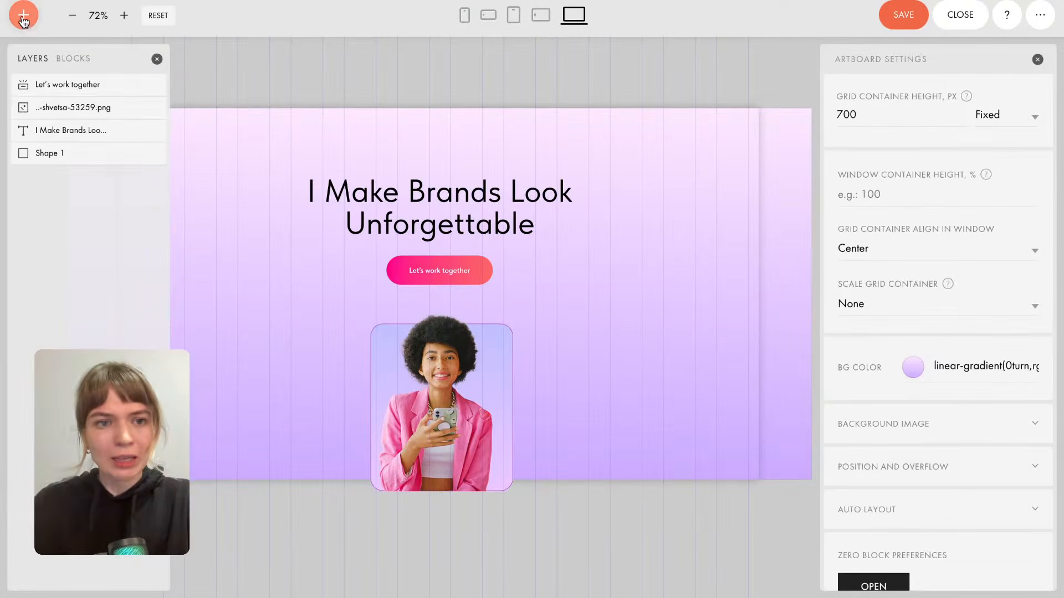
Add an image element beside the portrait at X 856, Y 287 and upload Rectangle 240651822.png into it.
left_click(23, 15)
left_click(52, 99)
left_click_drag(466, 169, 621, 309)
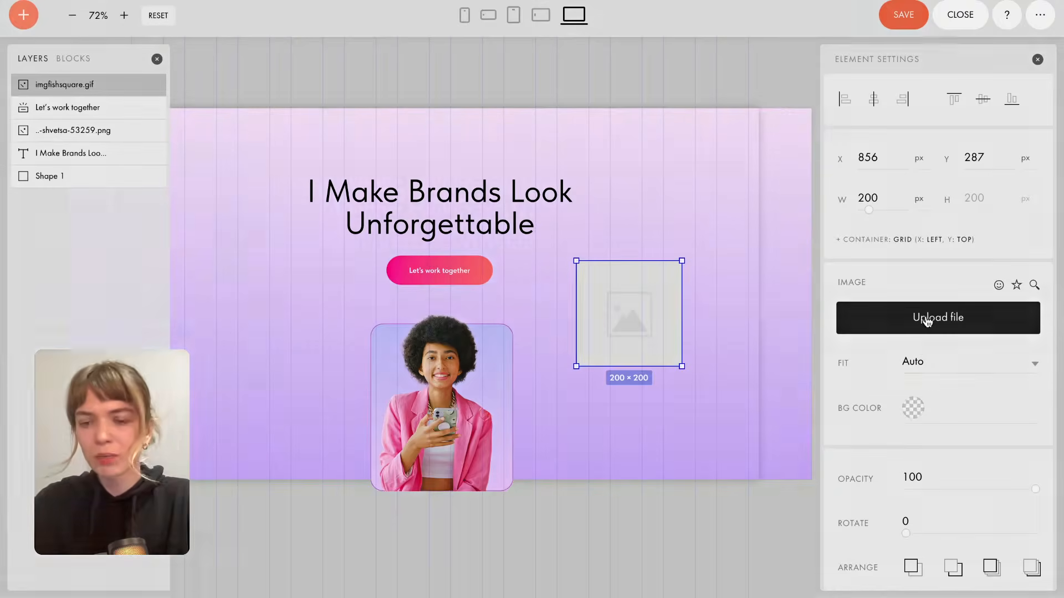
left_click(927, 322)
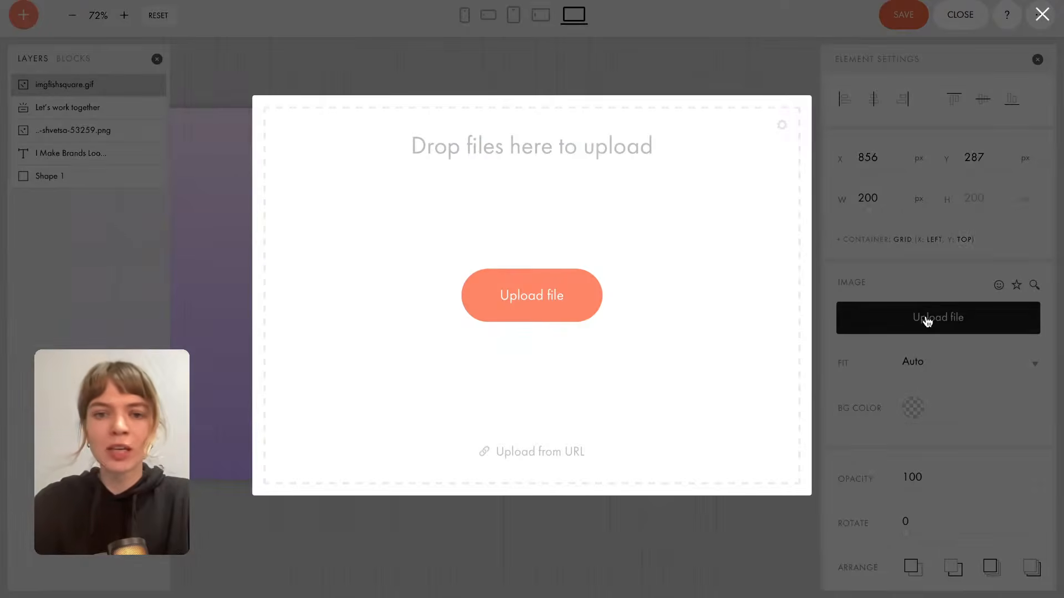
left_click(524, 294)
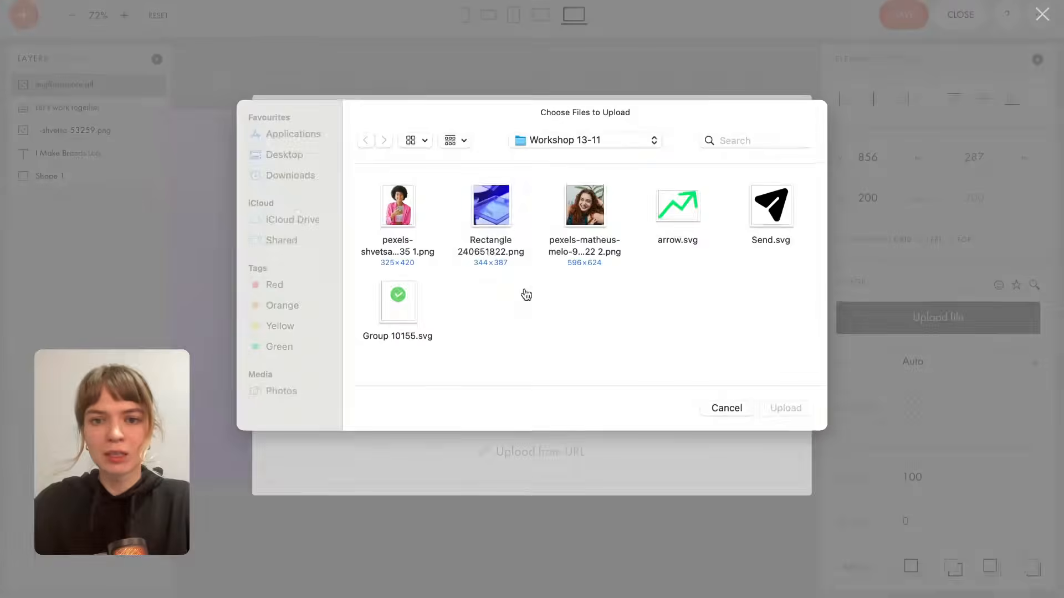
left_click(487, 209)
double_click(485, 205)
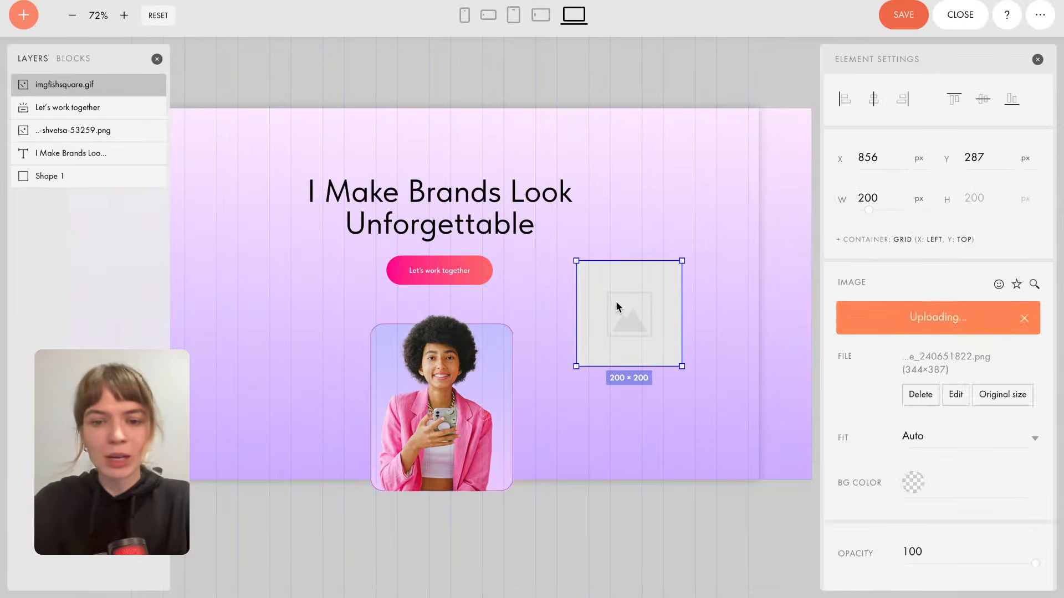
Move the blue glass image so it overlaps the upper right edge of the portrait card.
left_click_drag(643, 314, 557, 330)
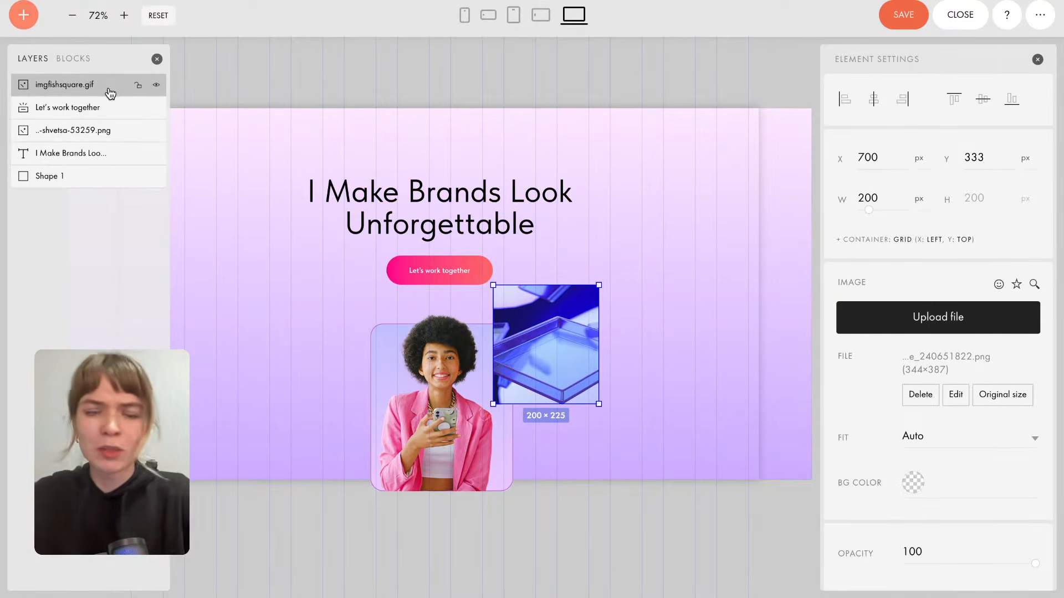
left_click_drag(541, 321, 530, 334)
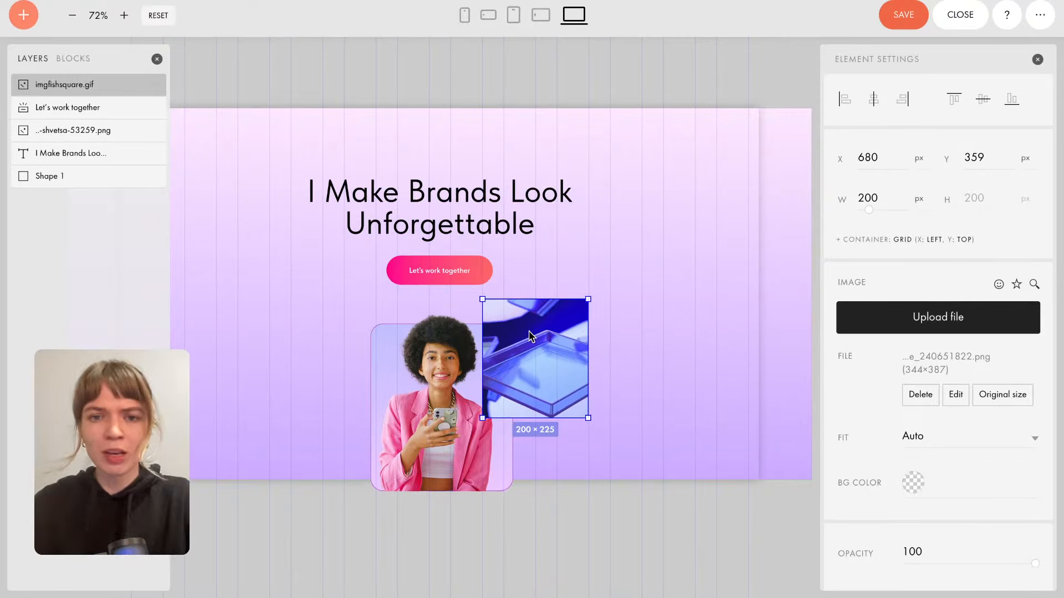
scroll(949, 410, "down", 10)
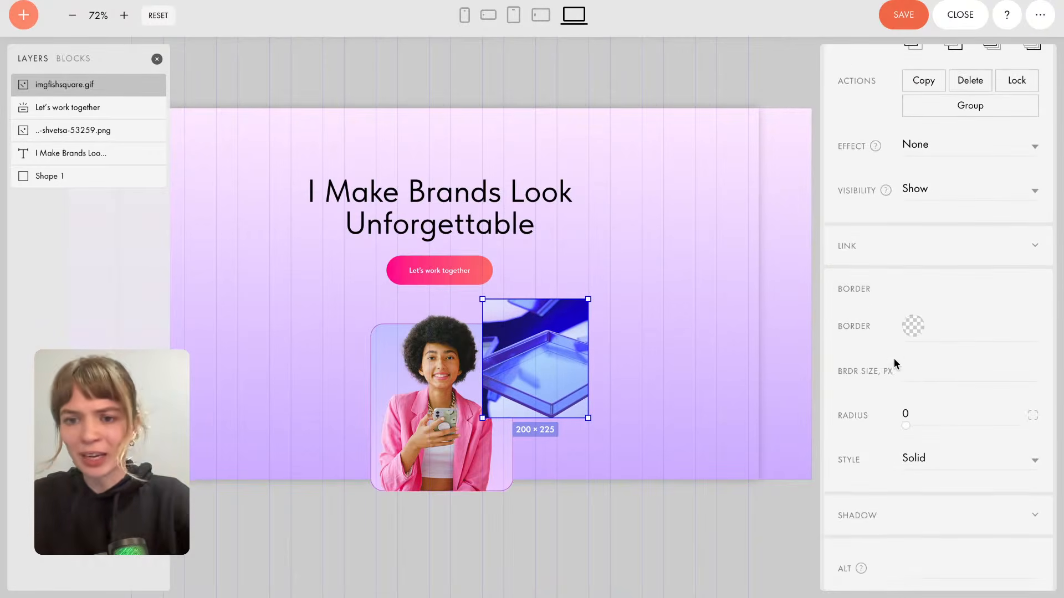
scroll(893, 360, "down", 3)
scroll(893, 363, "down", 1)
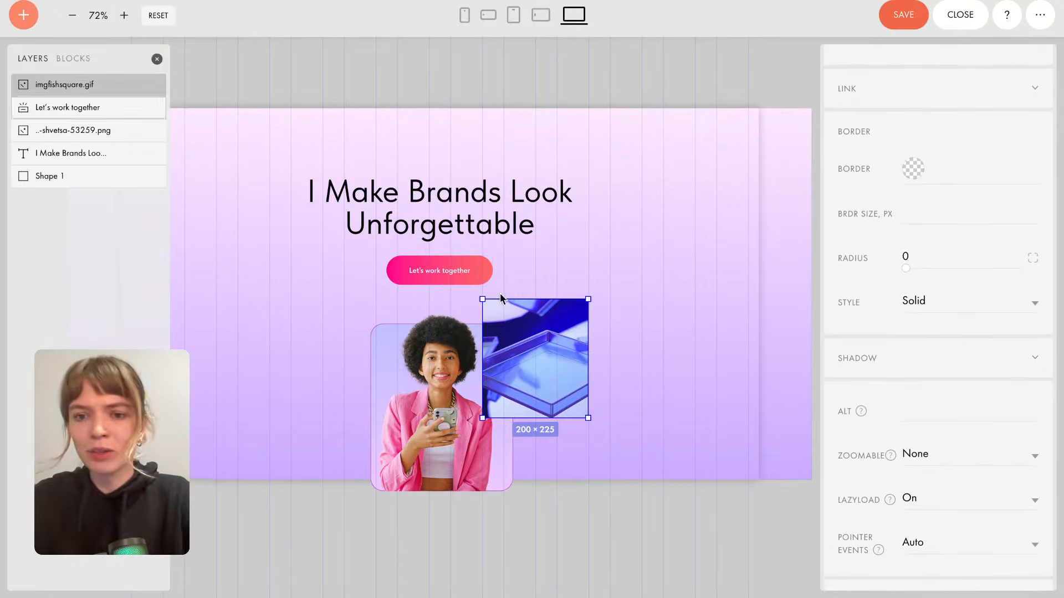
left_click_drag(550, 364, 536, 365)
left_click(939, 408)
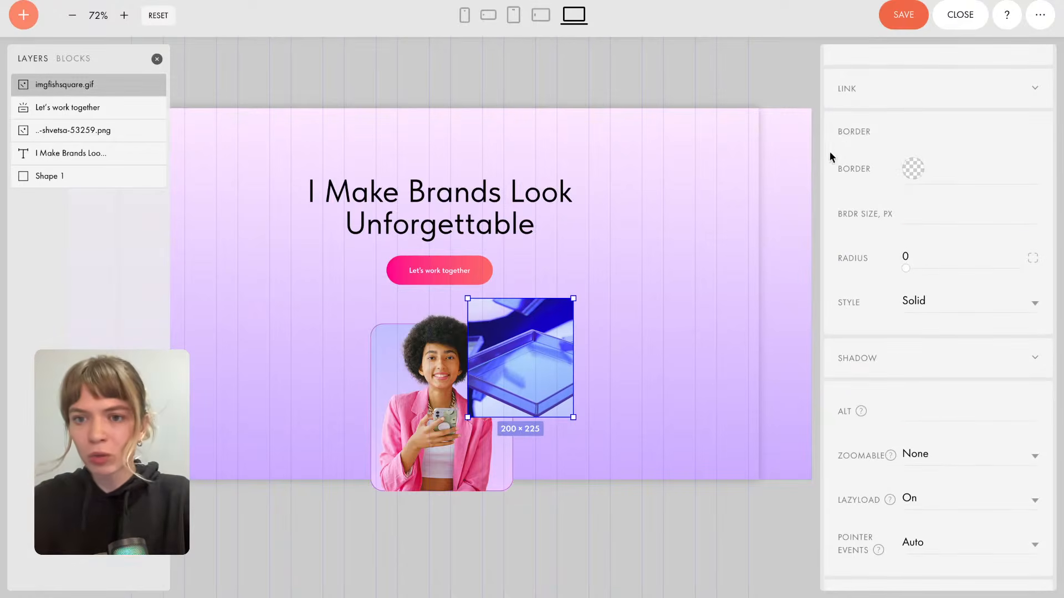
left_click(926, 212)
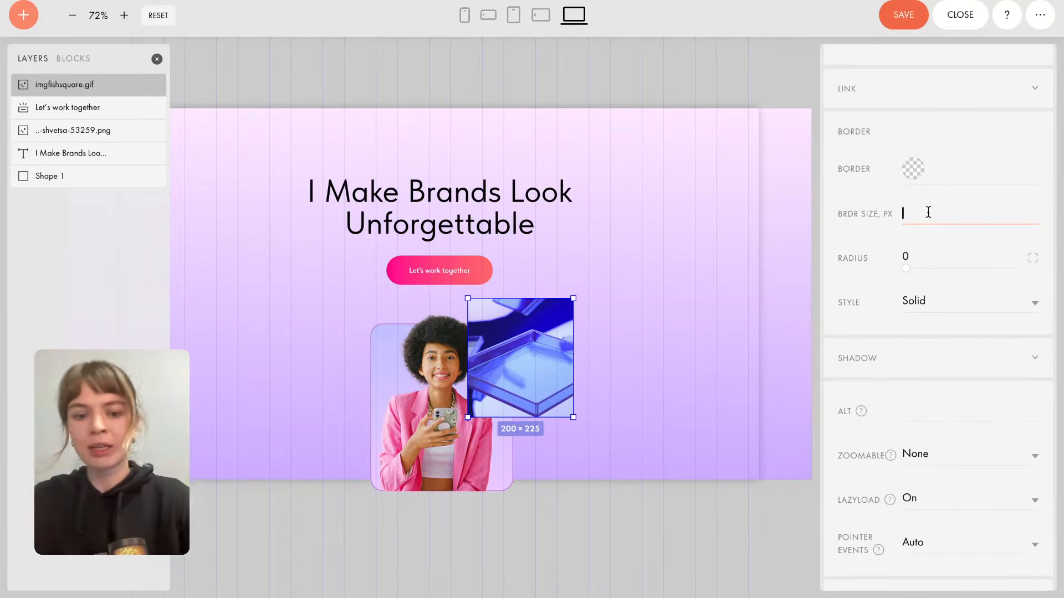
type("24")
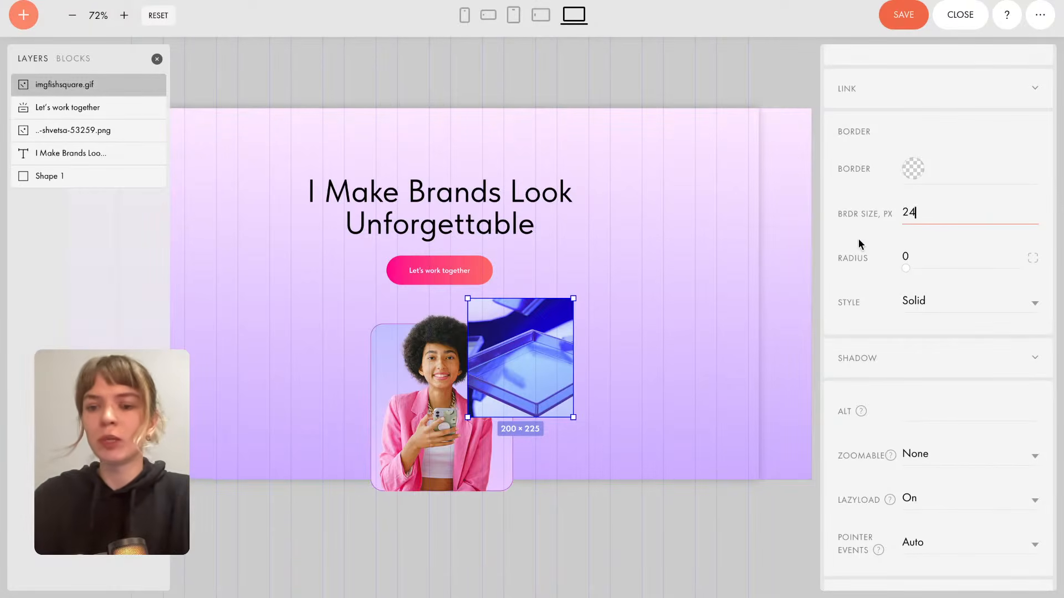
key("Return")
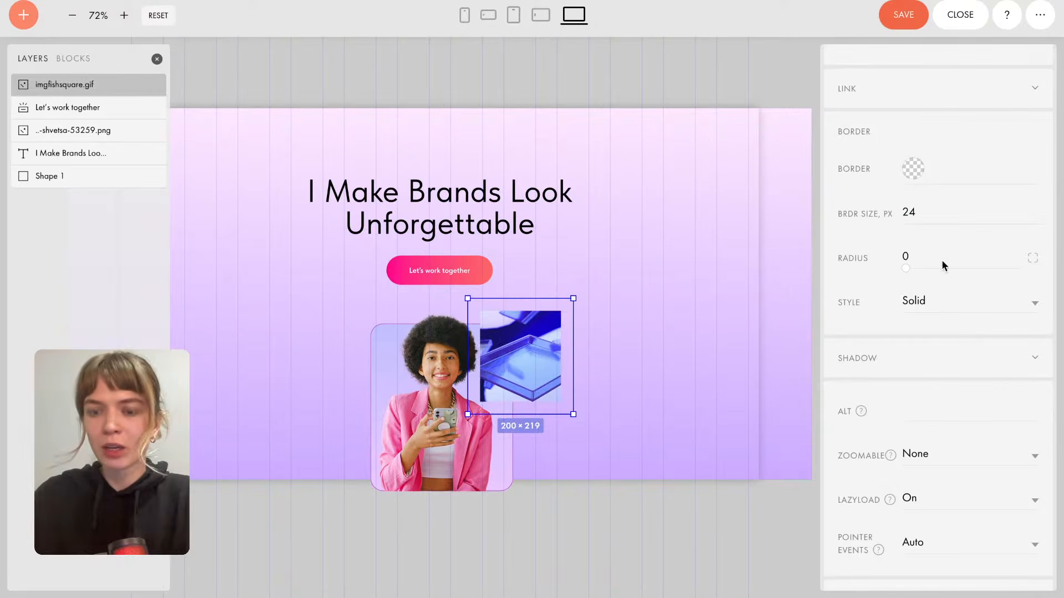
left_click(926, 212)
key("ctrl+a")
key("BackSpace")
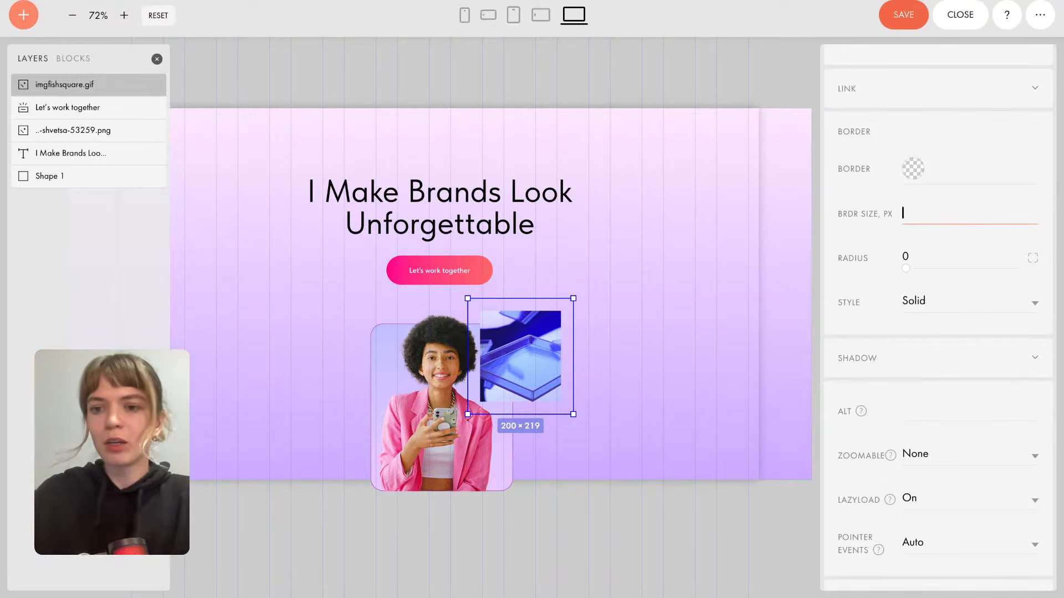
Set the blue image's corner radius to 24.
left_click(927, 256)
type("24")
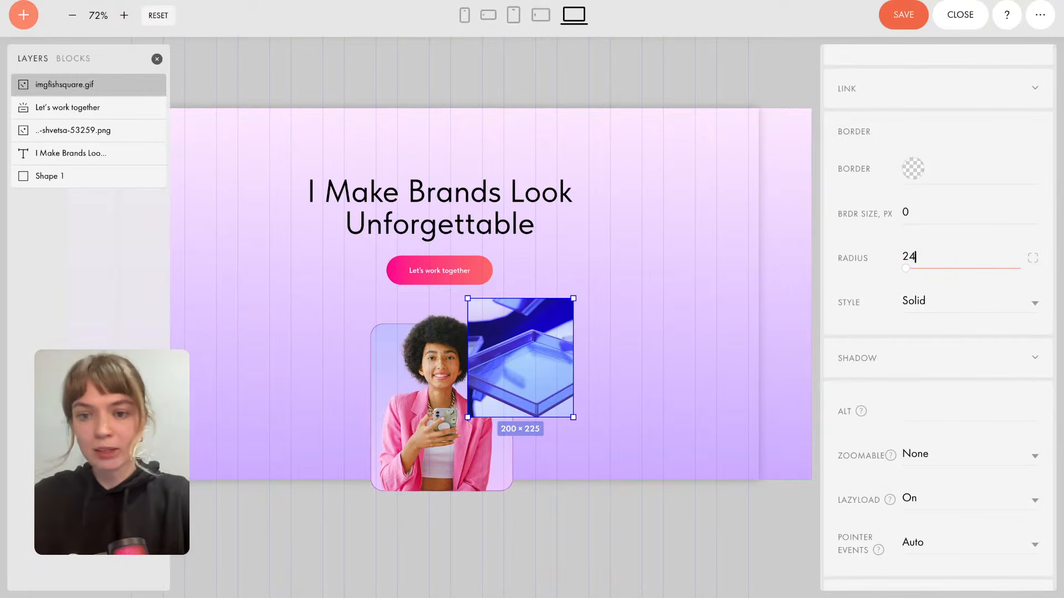
left_click(681, 312)
Send the blue image to the back, behind the portrait card, and position it at X 653, Y 353.
left_click_drag(530, 335, 553, 333)
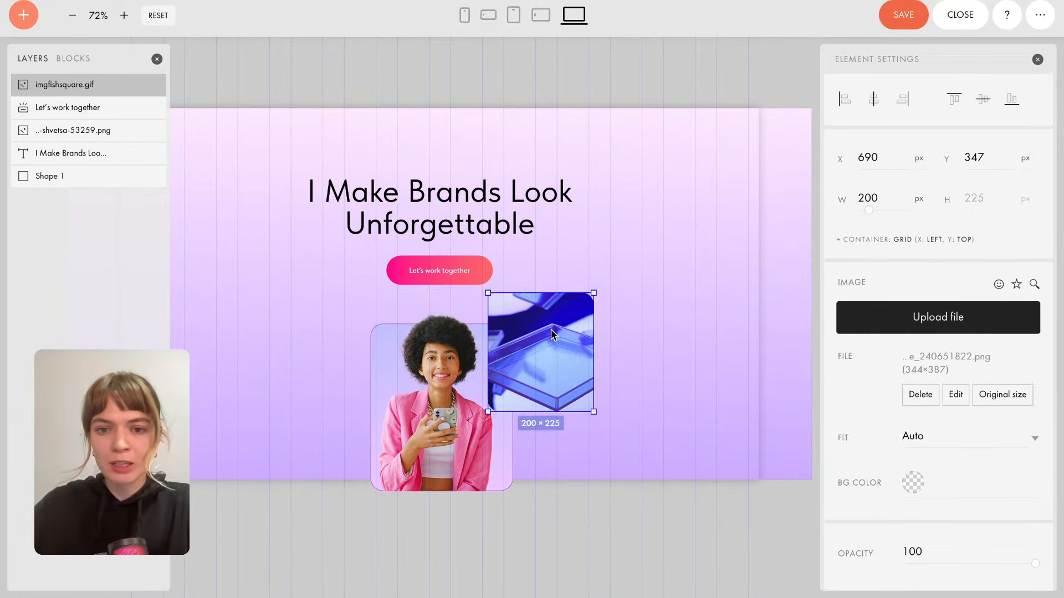
right_click(532, 296)
left_click(597, 227)
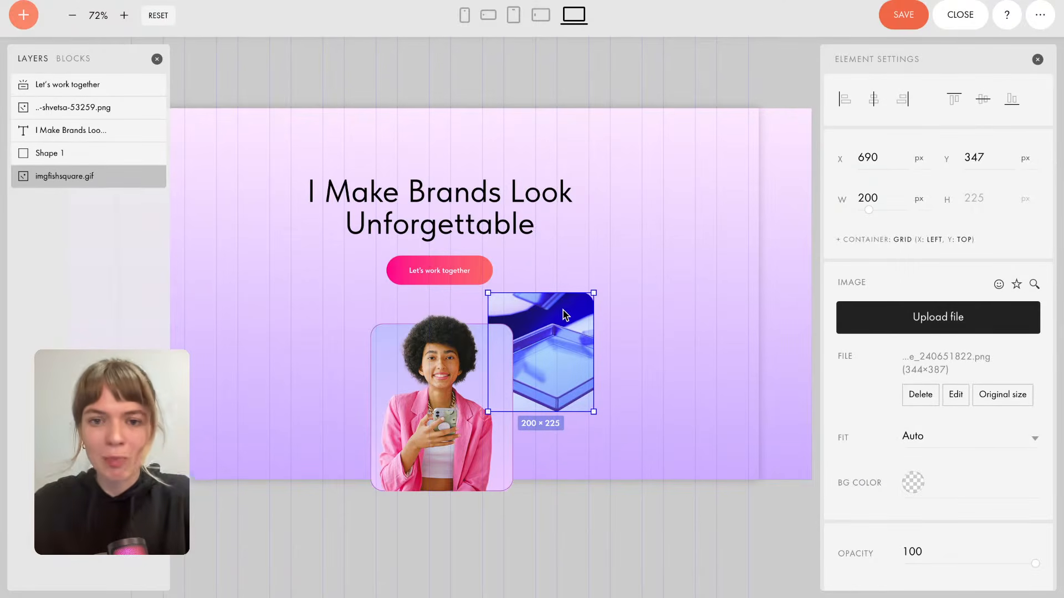
left_click_drag(561, 309, 541, 313)
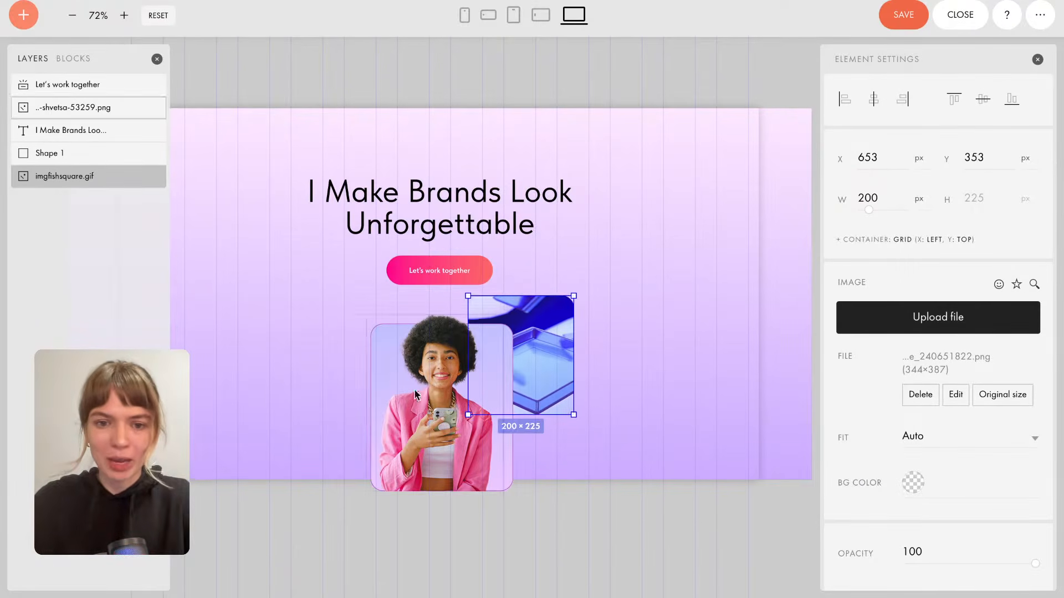
Align the portrait and the gradient rectangle to each other by their horizontal centres.
left_click_drag(529, 532, 381, 402)
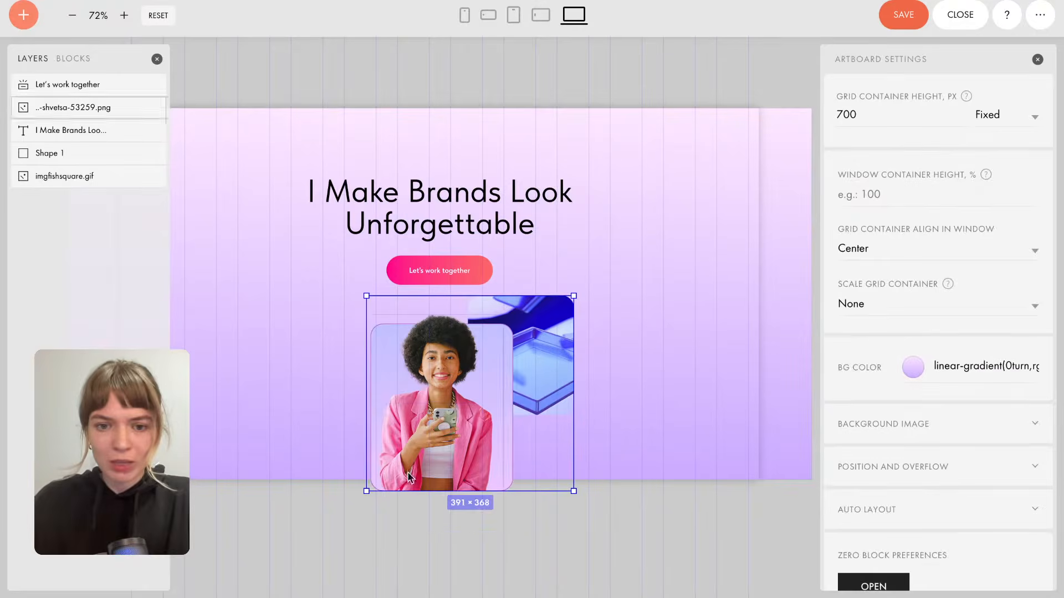
left_click_drag(413, 534, 426, 431)
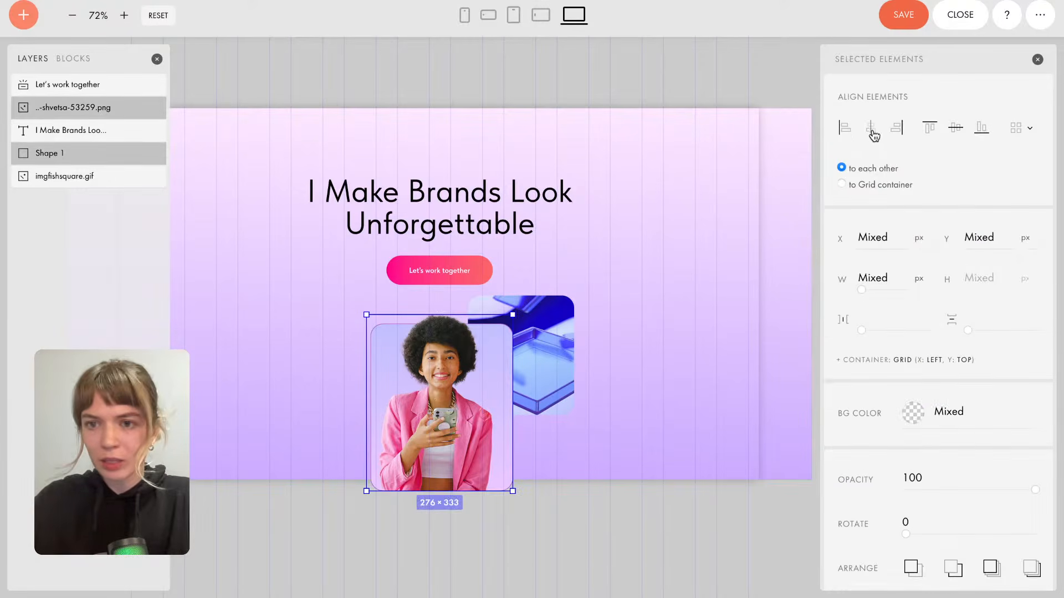
left_click(870, 128)
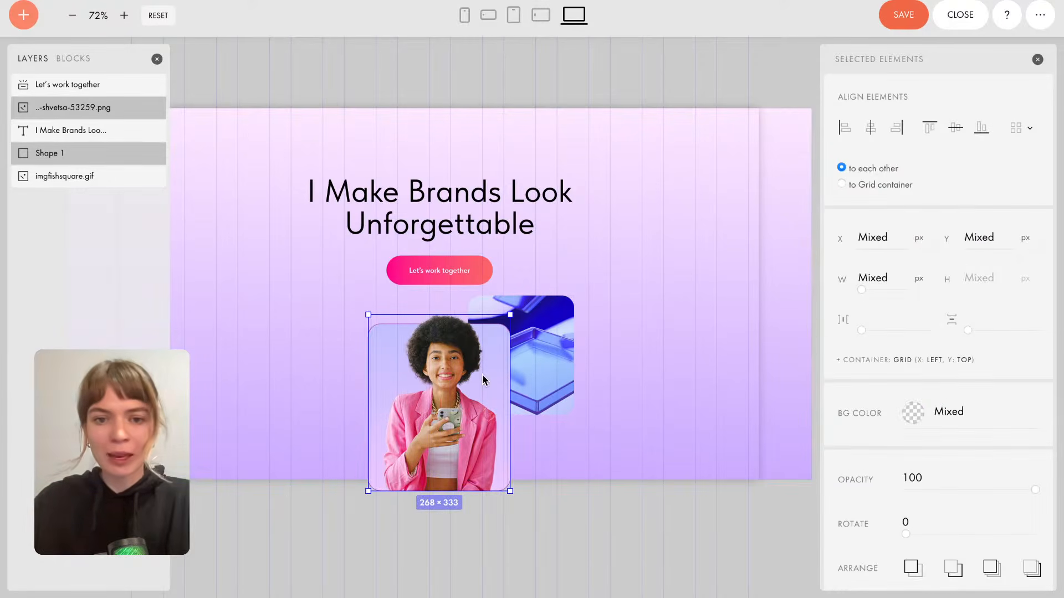
Shift the blue image slightly right and down so more of it shows beside the portrait card.
left_click(566, 345)
left_click_drag(551, 339, 565, 346)
left_click(687, 377)
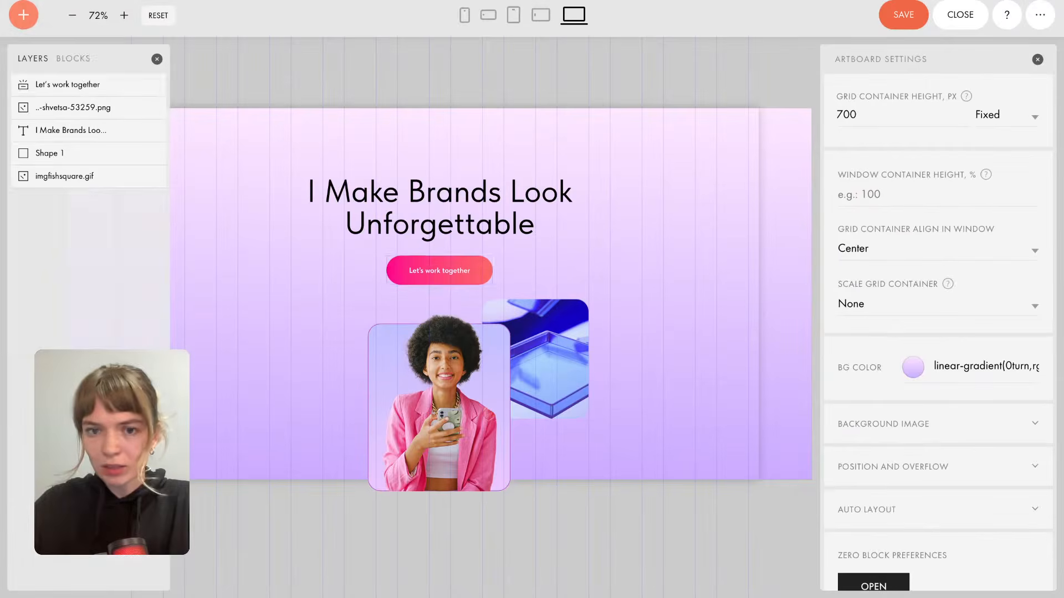
Add another image element at X 903, Y 246 and upload Group 10155.svg into it.
left_click(22, 20)
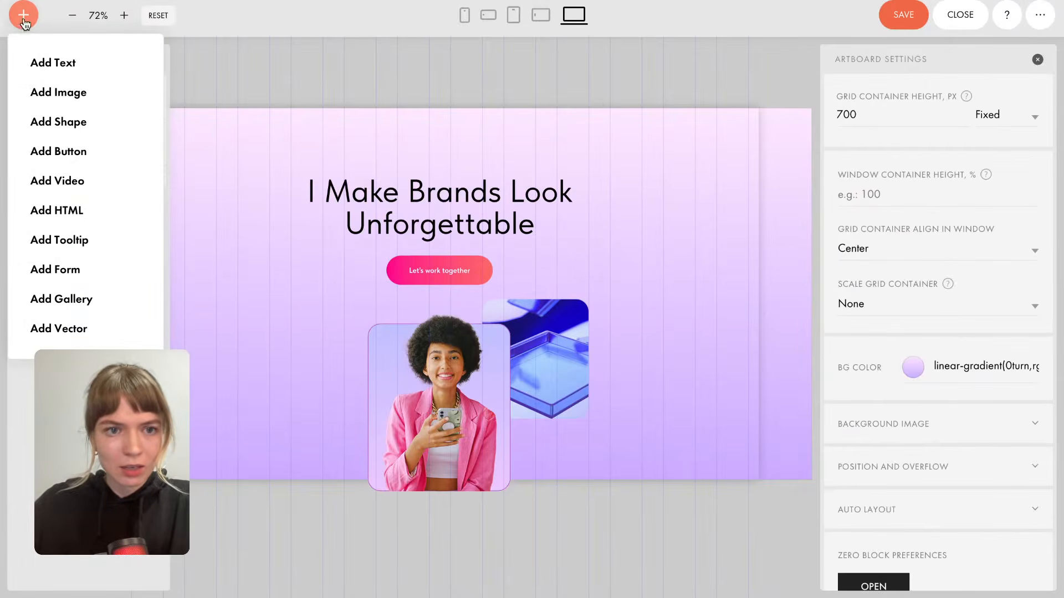
left_click(77, 100)
left_click_drag(462, 161, 697, 271)
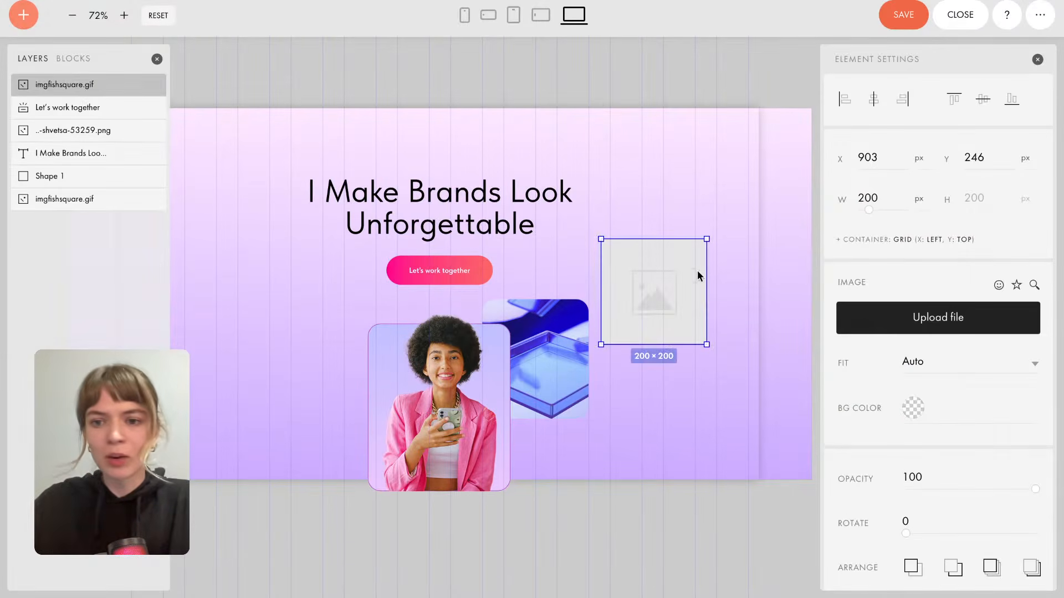
left_click(876, 316)
left_click(549, 299)
left_click(410, 317)
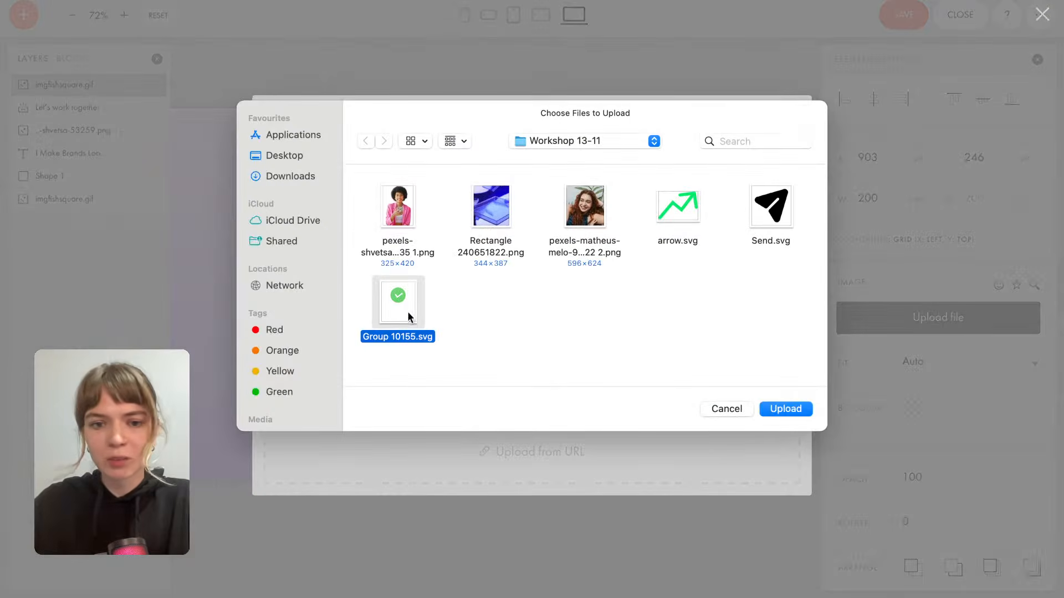
left_click(794, 411)
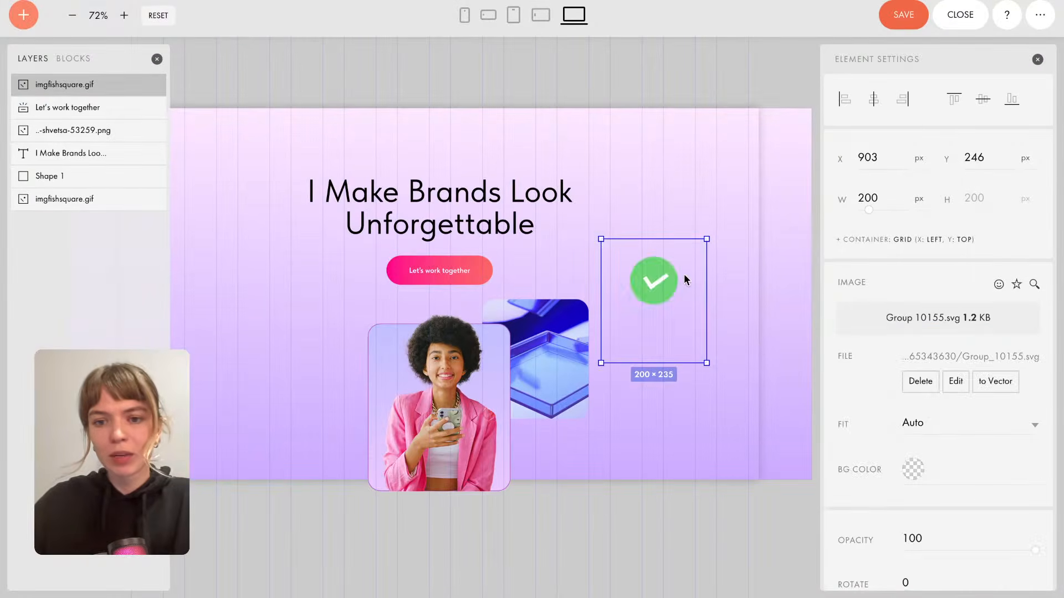
Shrink the green check mark image to 113 px wide and place it over the card's right edge at X 667, Y 478.
left_click_drag(670, 281, 520, 366)
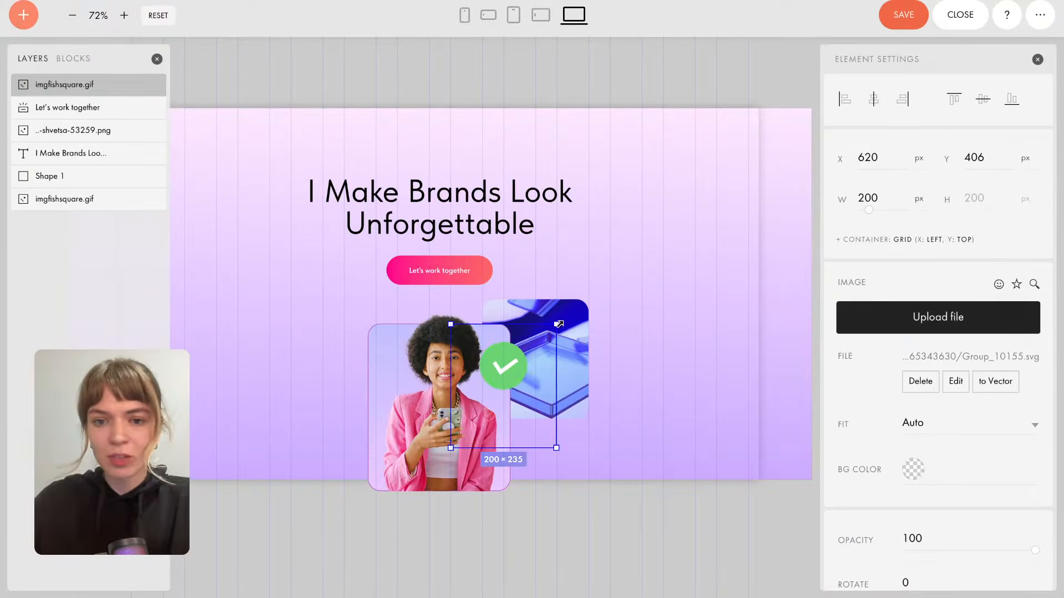
left_click_drag(557, 323, 506, 391)
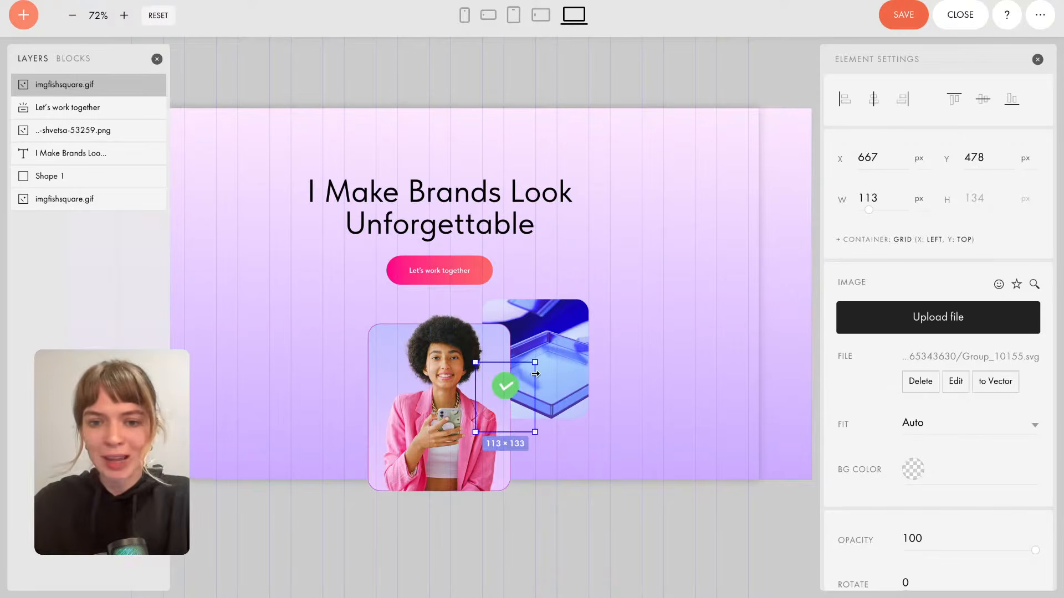
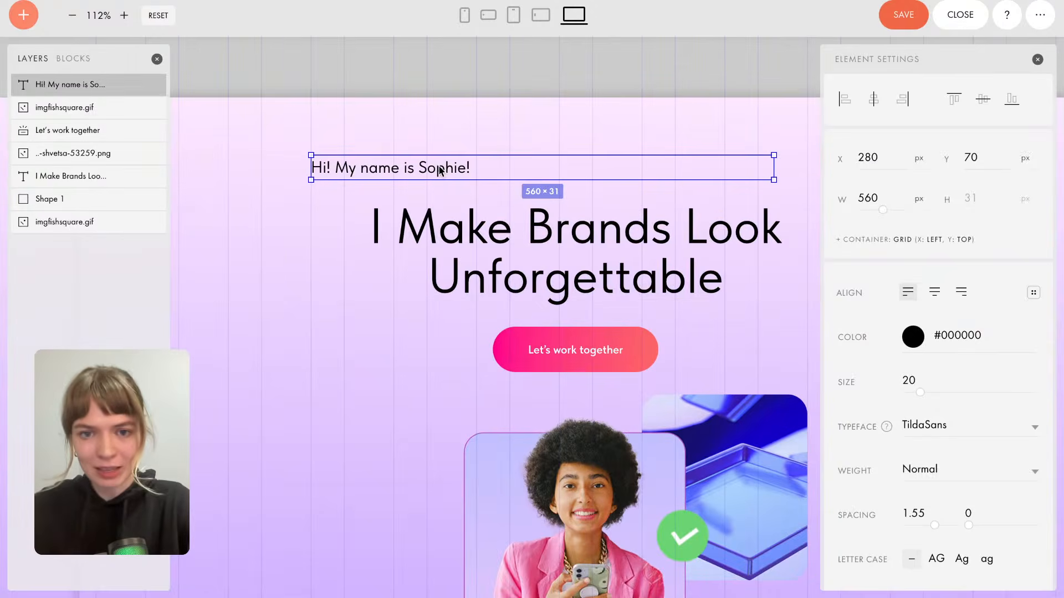
Place the greeting text above the heading at X 280, Y 37 and make its box width fit the text automatically.
left_click_drag(506, 171, 505, 143)
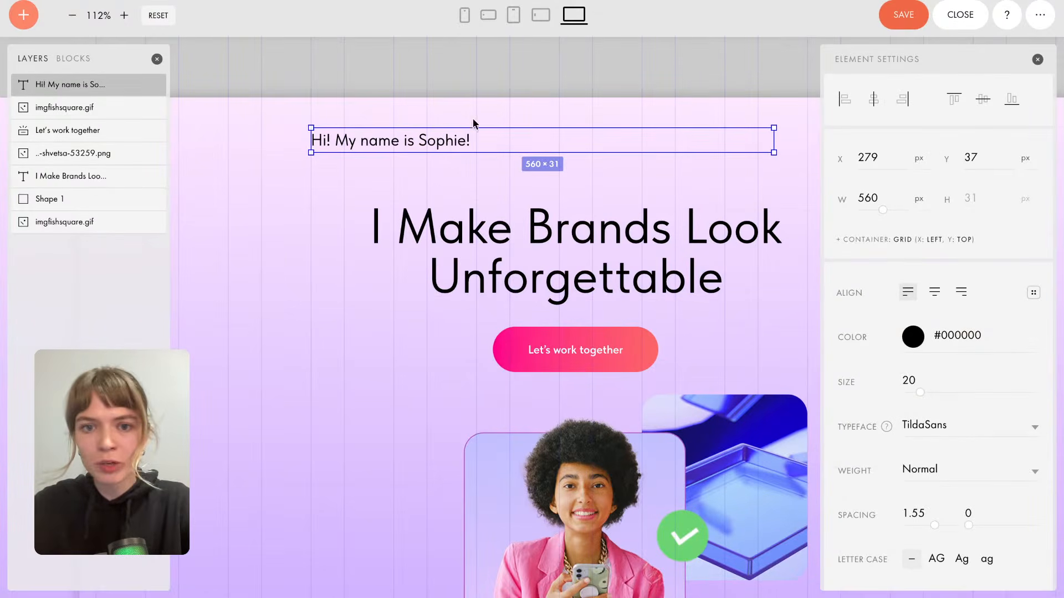
left_click_drag(772, 142, 618, 142)
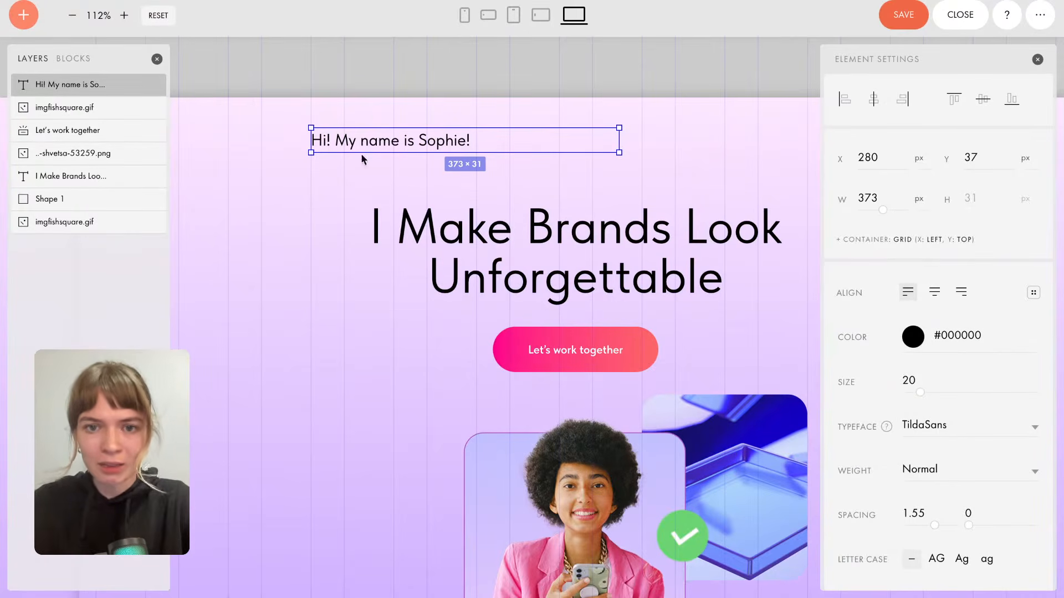
scroll(975, 310, "down", 3)
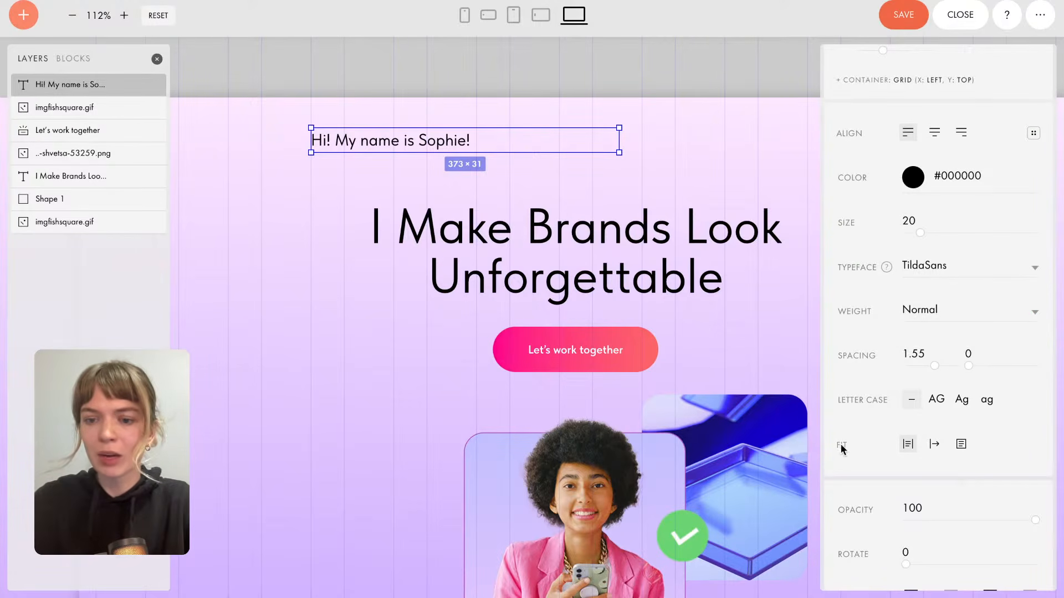
left_click(934, 449)
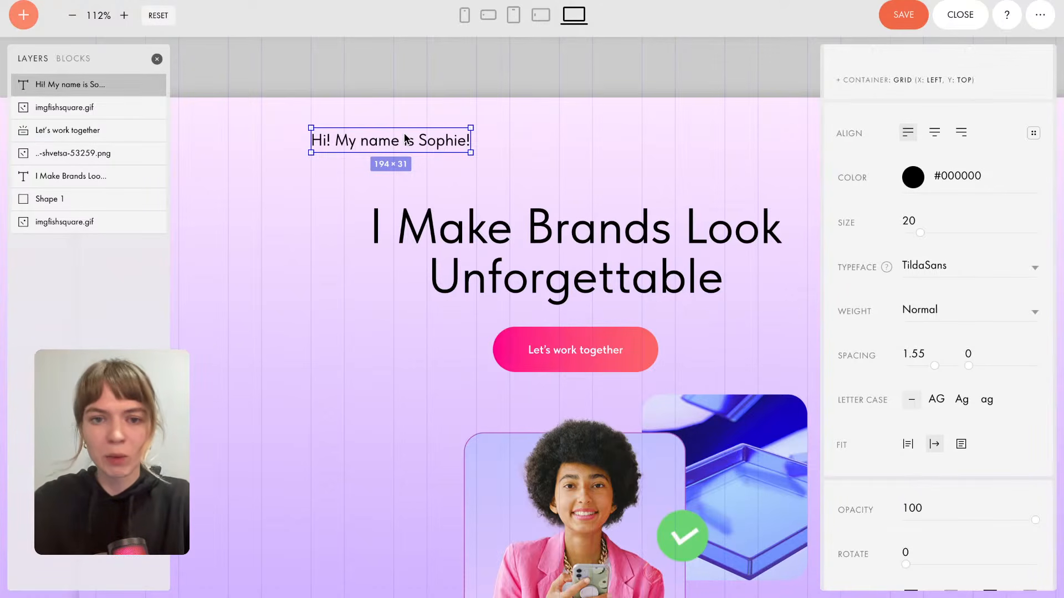
Move the greeting text closer to the heading's centre, at X 437, Y 52.
left_click_drag(411, 141, 592, 146)
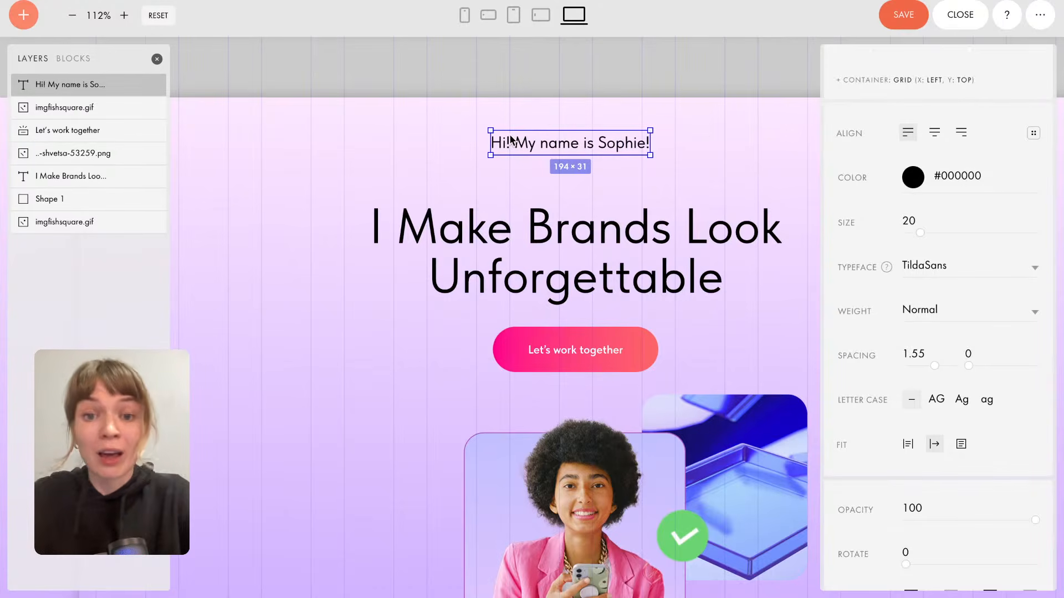
left_click_drag(601, 147, 552, 157)
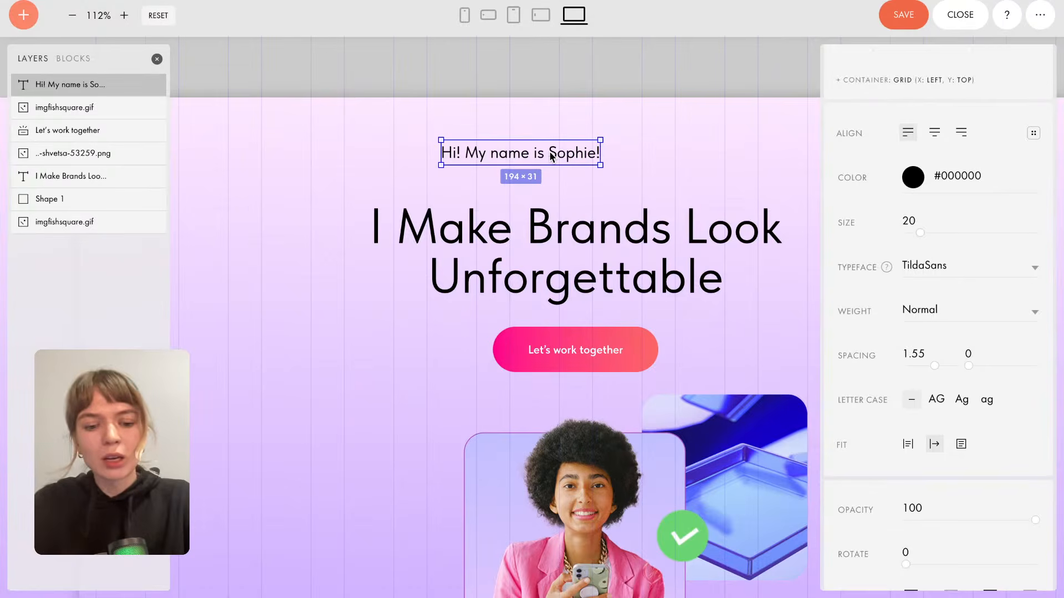
left_click(684, 161)
left_click(571, 160)
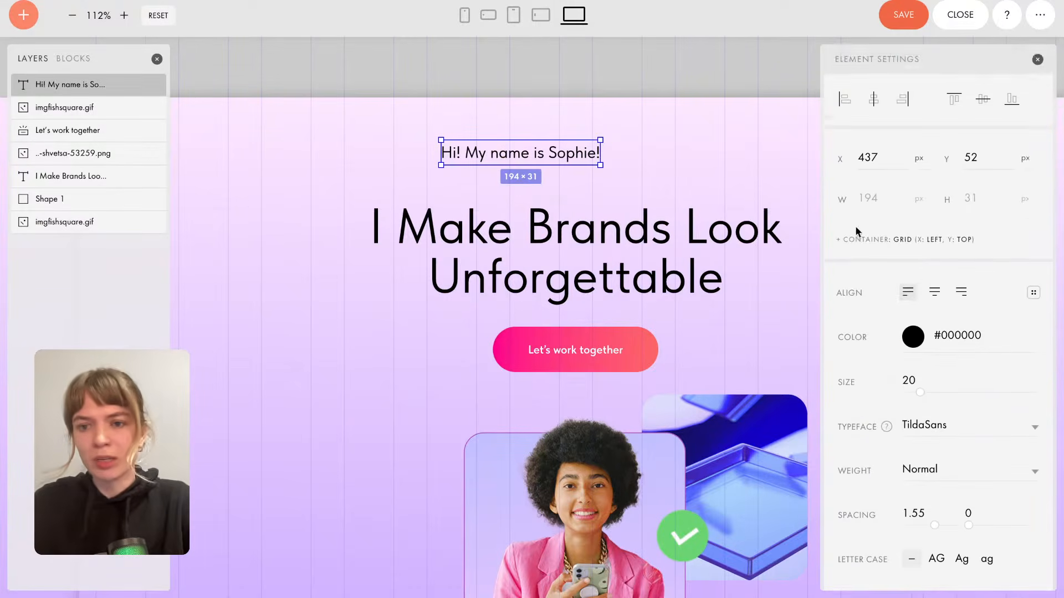
Try the Arial typeface on the greeting text, keep the Normal weight, and set the typeface back to TildaSans.
scroll(910, 248, "down", 1)
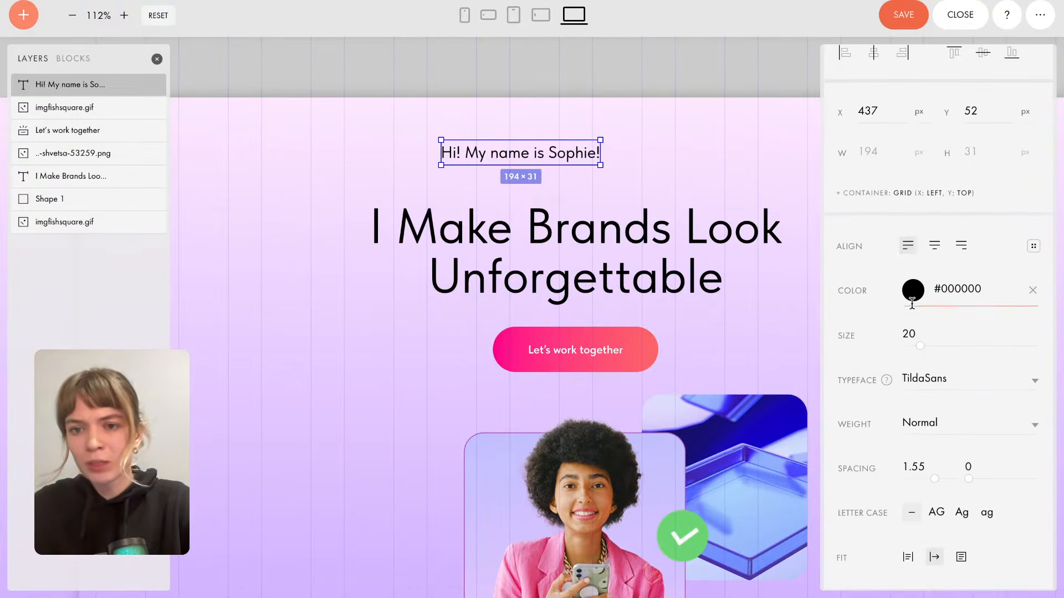
scroll(910, 288, "down", 1)
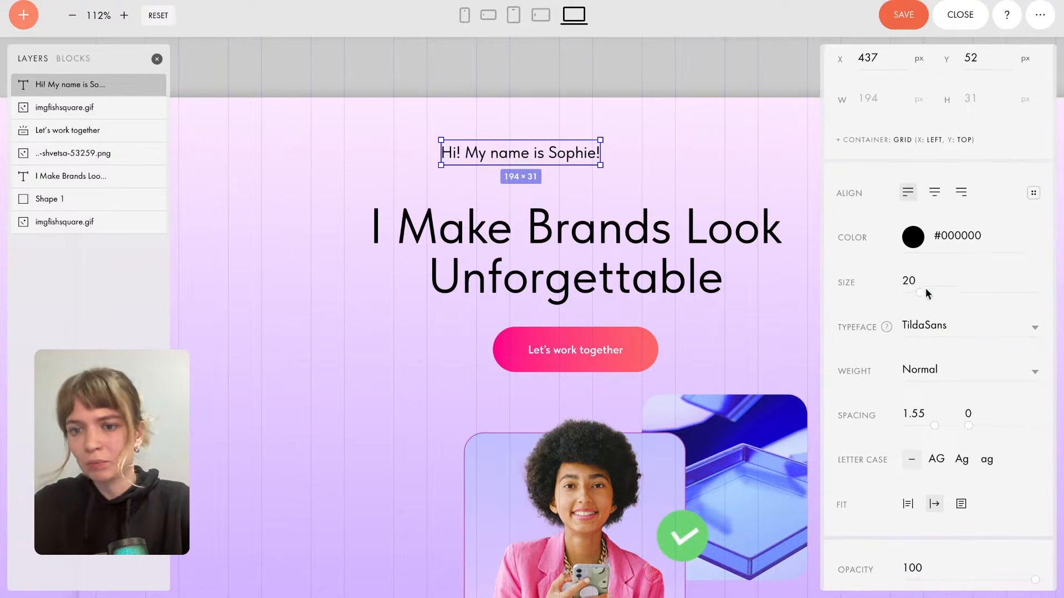
scroll(967, 297, "down", 1)
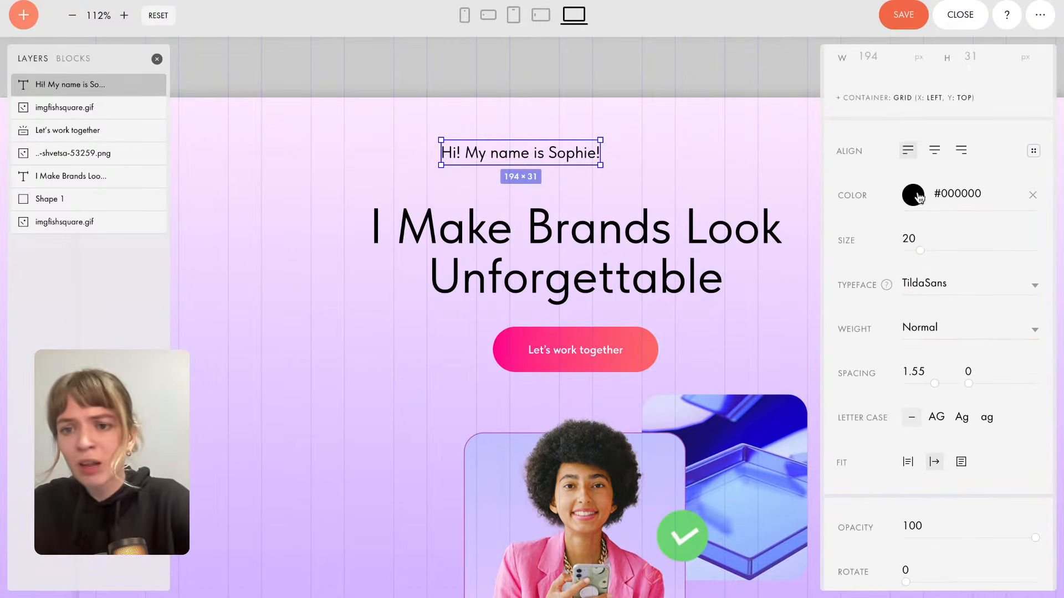
left_click(956, 293)
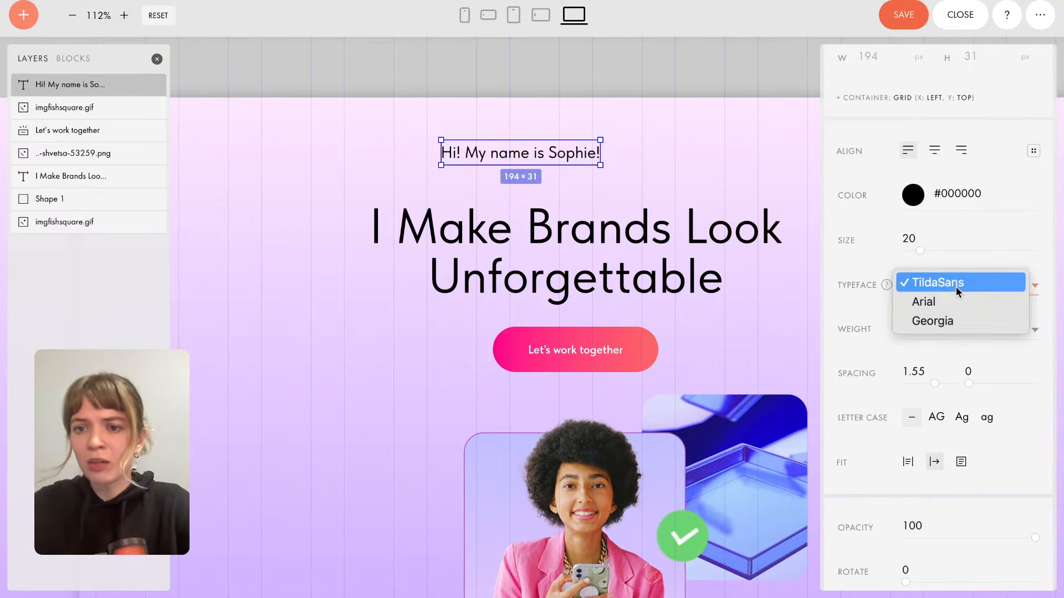
left_click(954, 304)
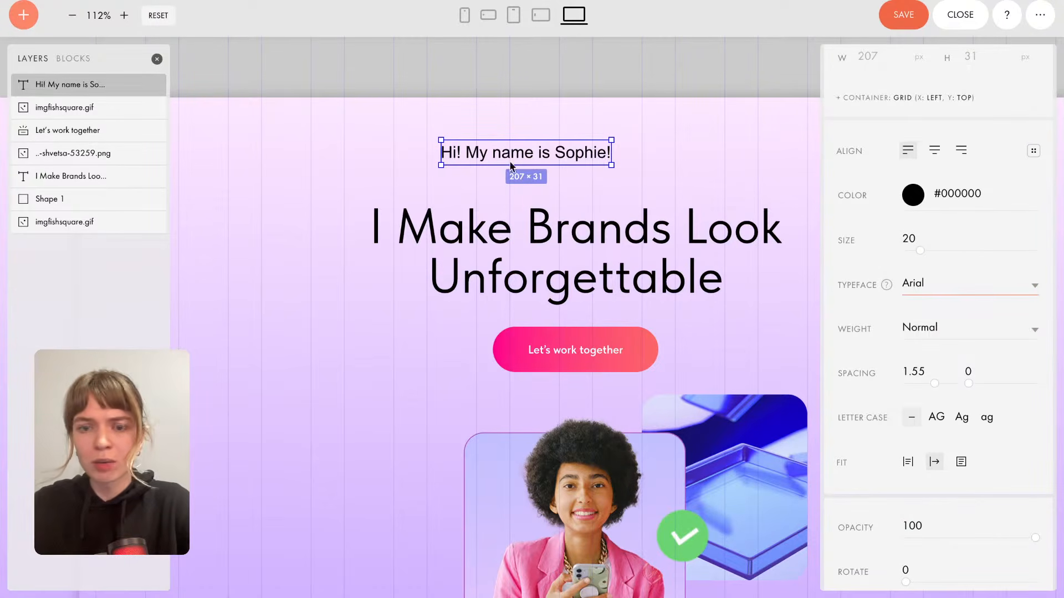
left_click(933, 326)
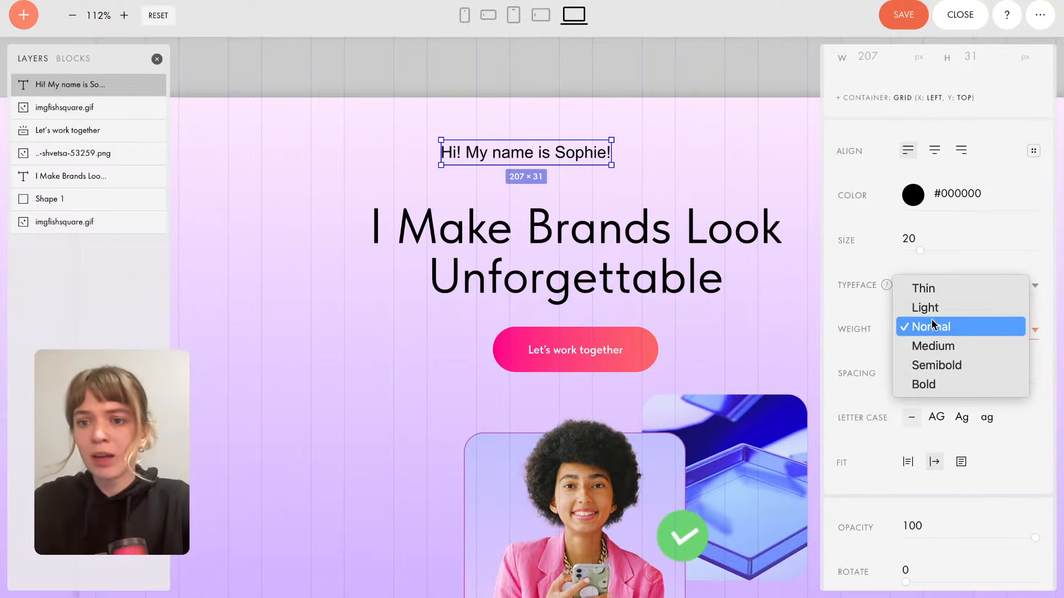
left_click(931, 328)
left_click(934, 287)
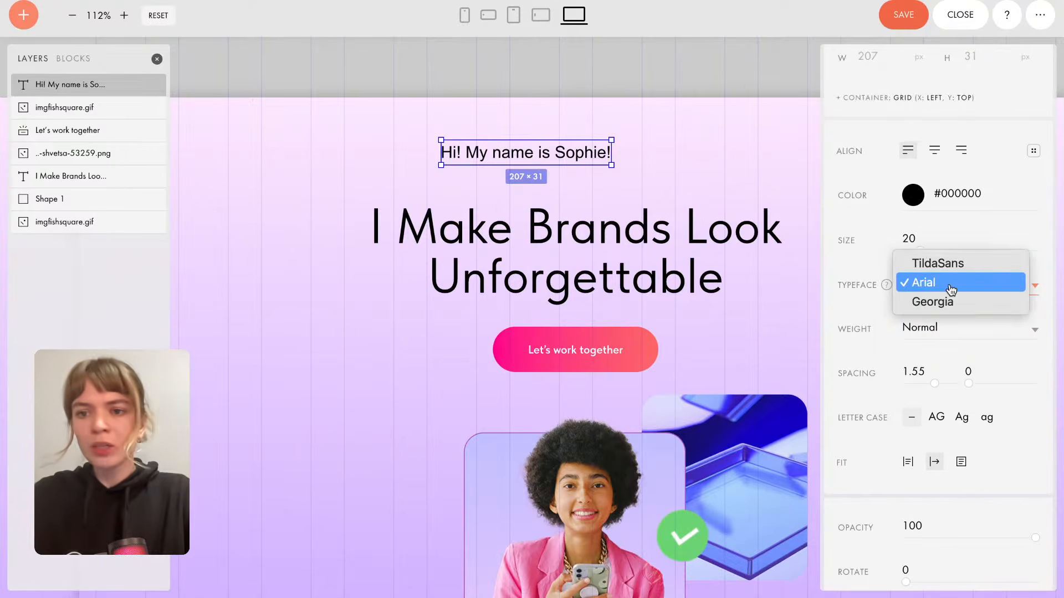
left_click(945, 265)
scroll(872, 381, "down", 9)
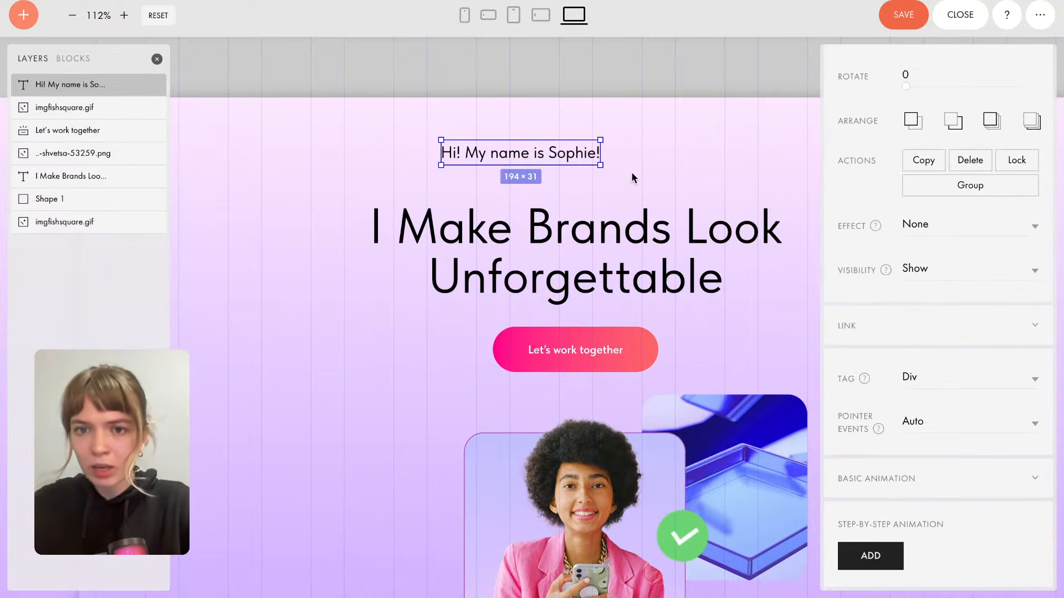
Add a rectangle shape above the heading and fill it with white #FFFFFF.
left_click(349, 161)
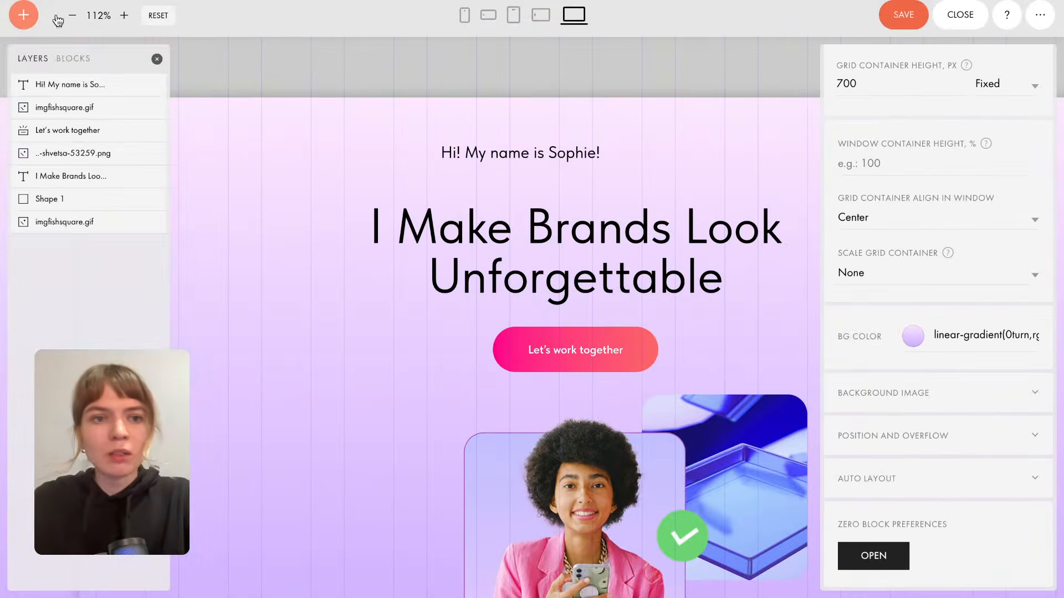
left_click(23, 15)
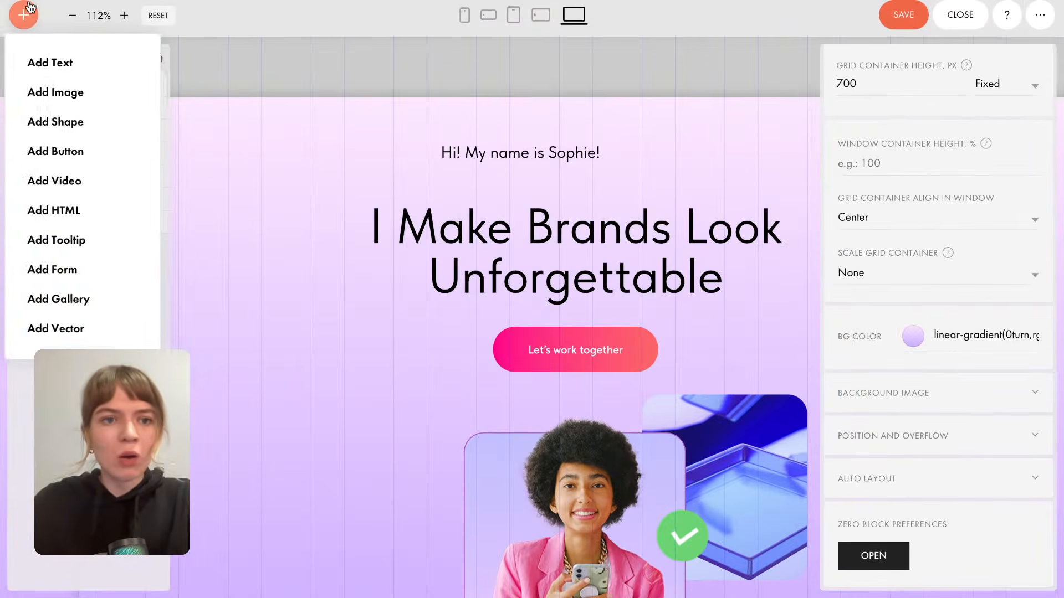
left_click(78, 118)
left_click_drag(380, 177, 602, 173)
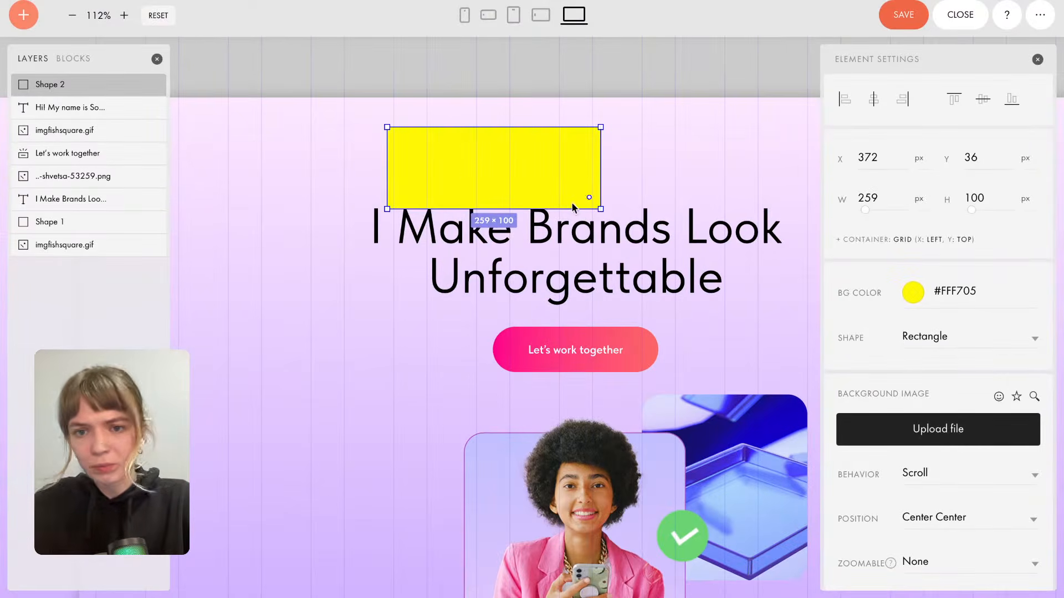
left_click(910, 300)
left_click_drag(770, 226, 673, 188)
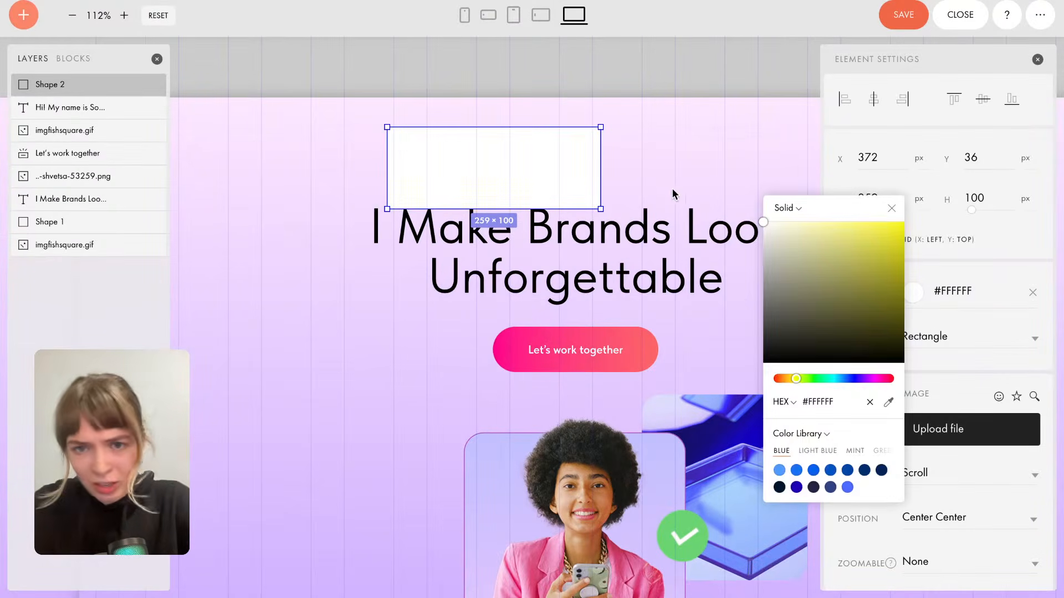
Fit the white rectangle behind the greeting text at about 259 × 47 px, then delete it.
left_click_drag(575, 209, 597, 147)
left_click_drag(98, 88, 147, 115)
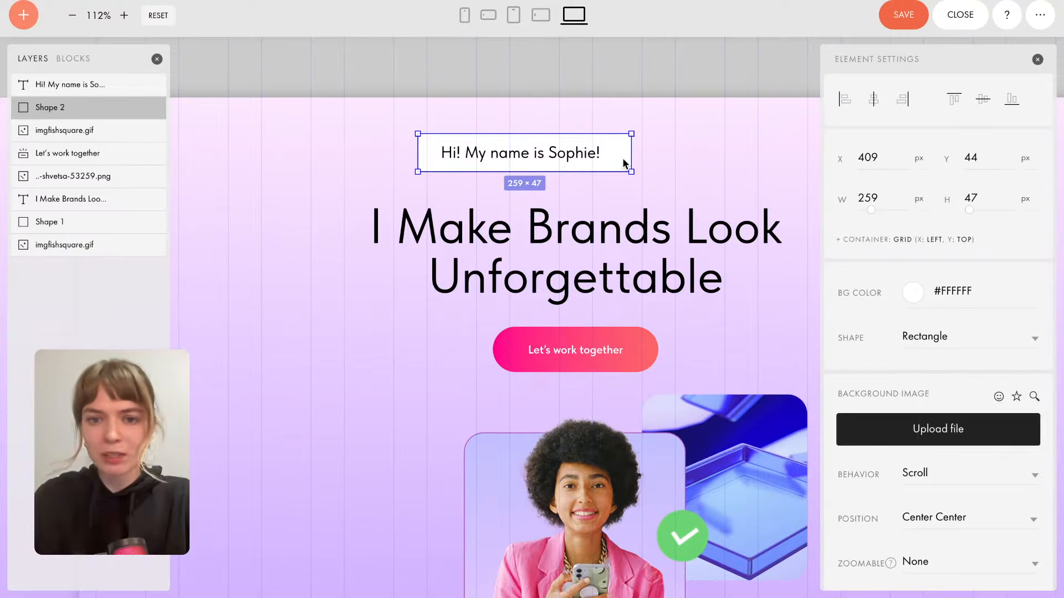
key("Delete")
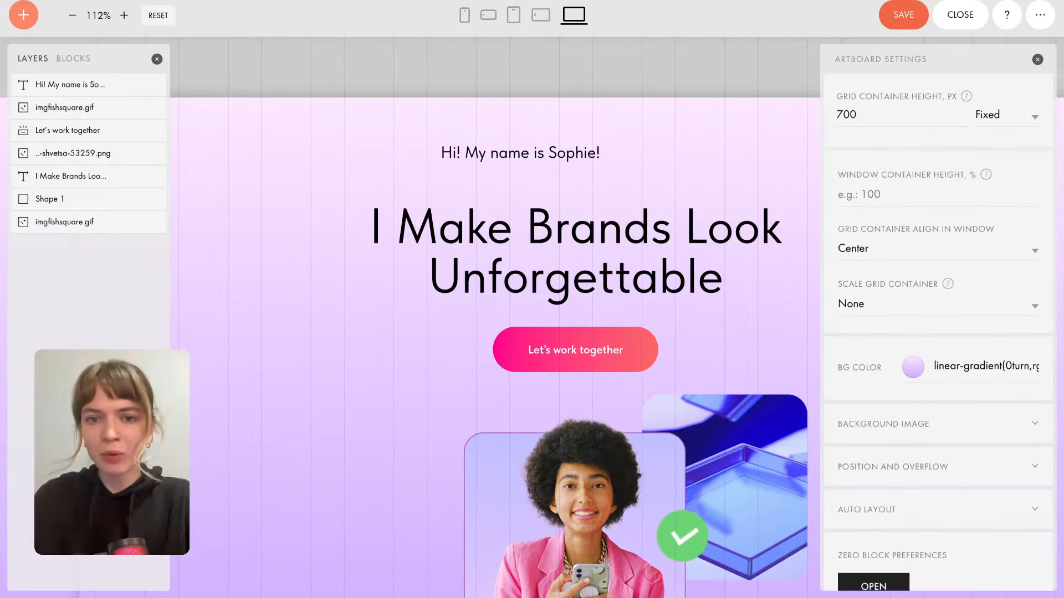
Wrap the greeting text in an auto-layout group and expand the group in the layer list, leaving the group selected.
left_click(476, 154)
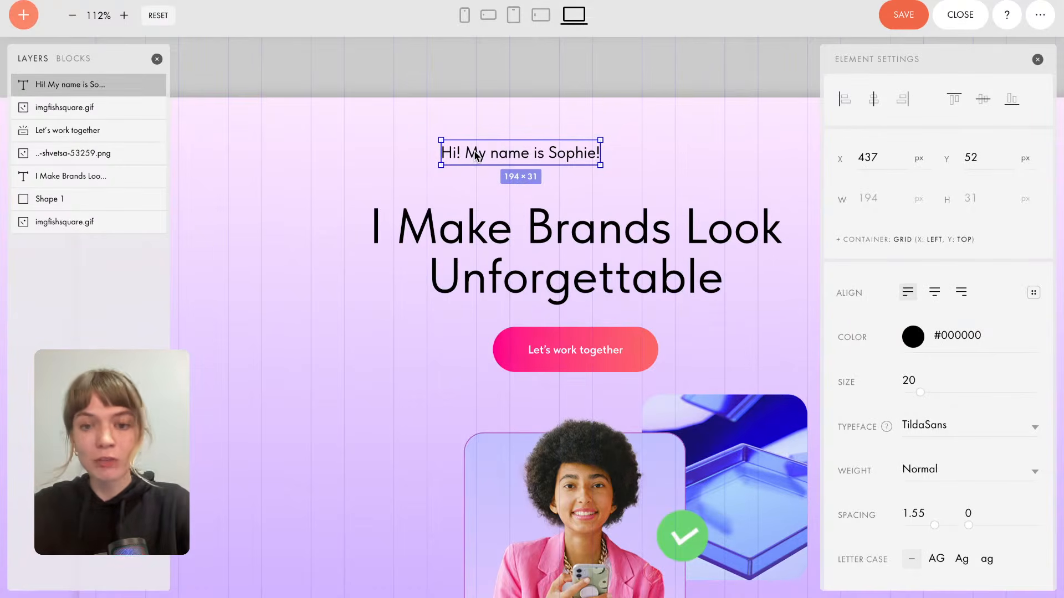
key("shift+a")
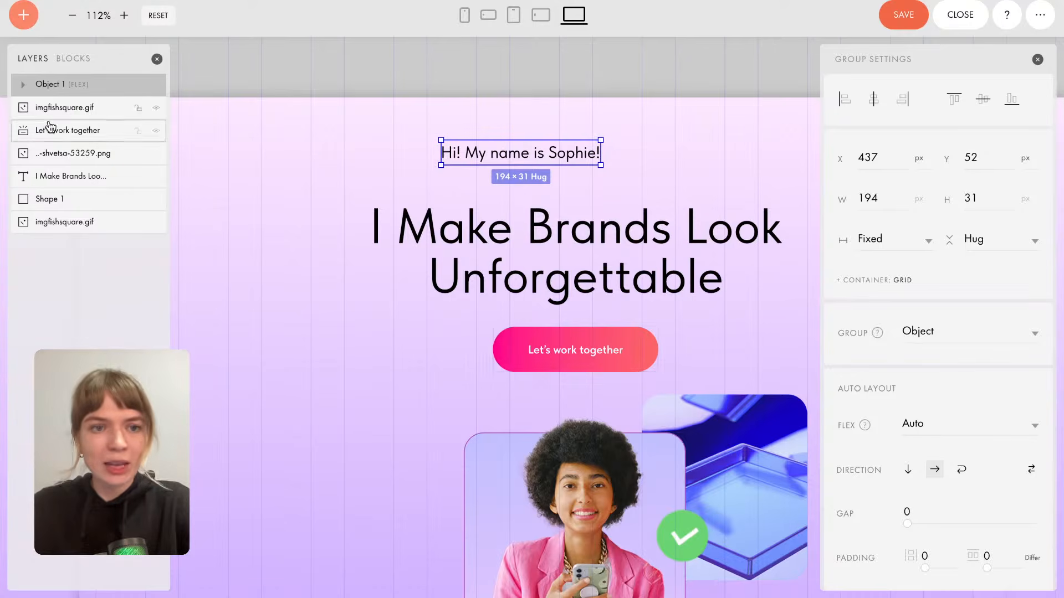
left_click(23, 86)
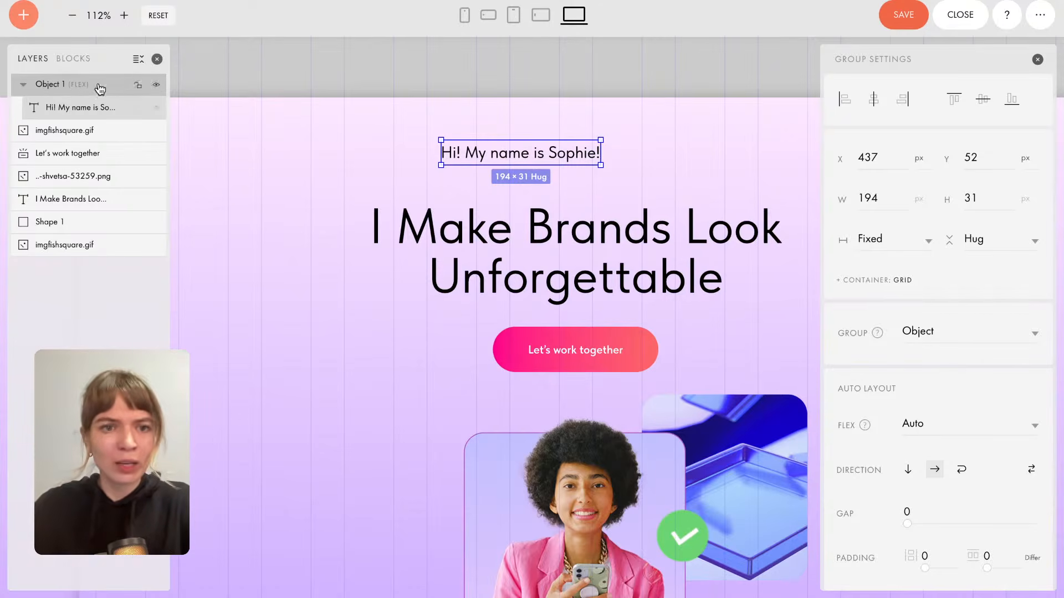
left_click(95, 105)
left_click(98, 88)
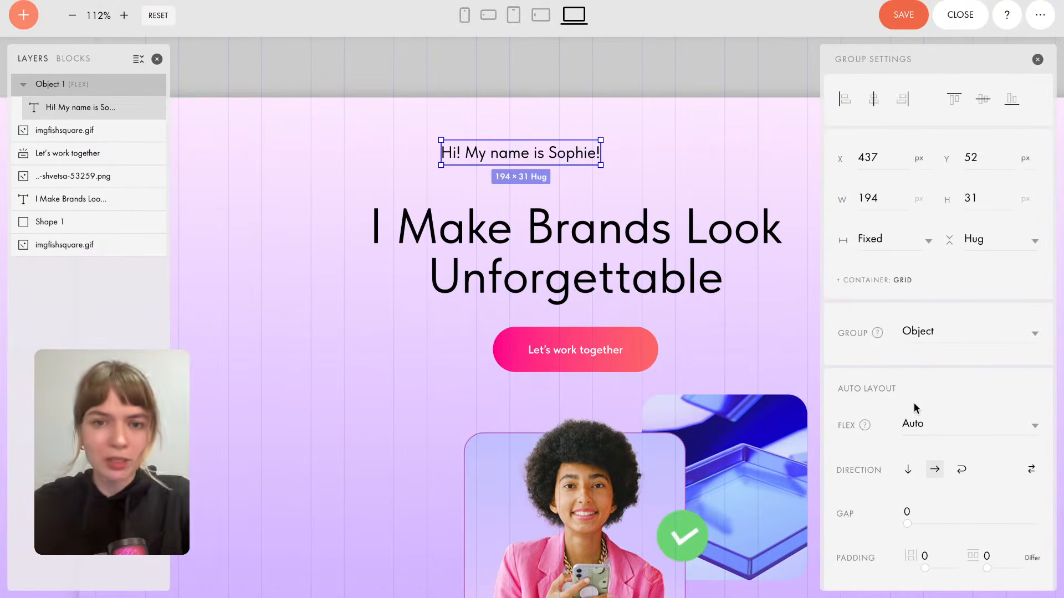
Give the greeting's auto-layout group a solid white #FFFFFF background.
scroll(923, 396, "down", 3)
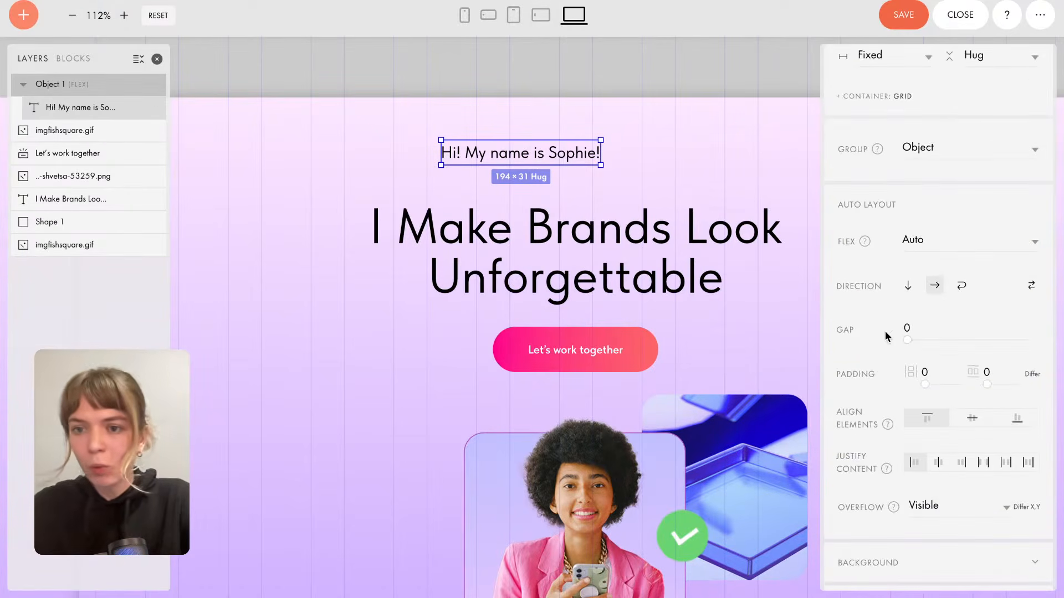
scroll(885, 336, "down", 2)
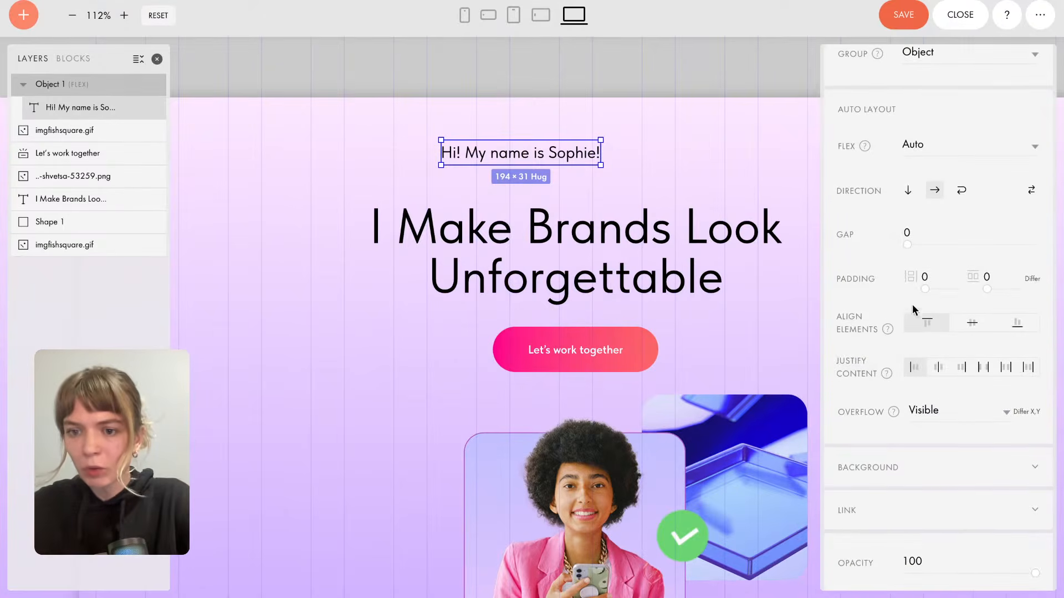
scroll(914, 310, "down", 3)
left_click(846, 290)
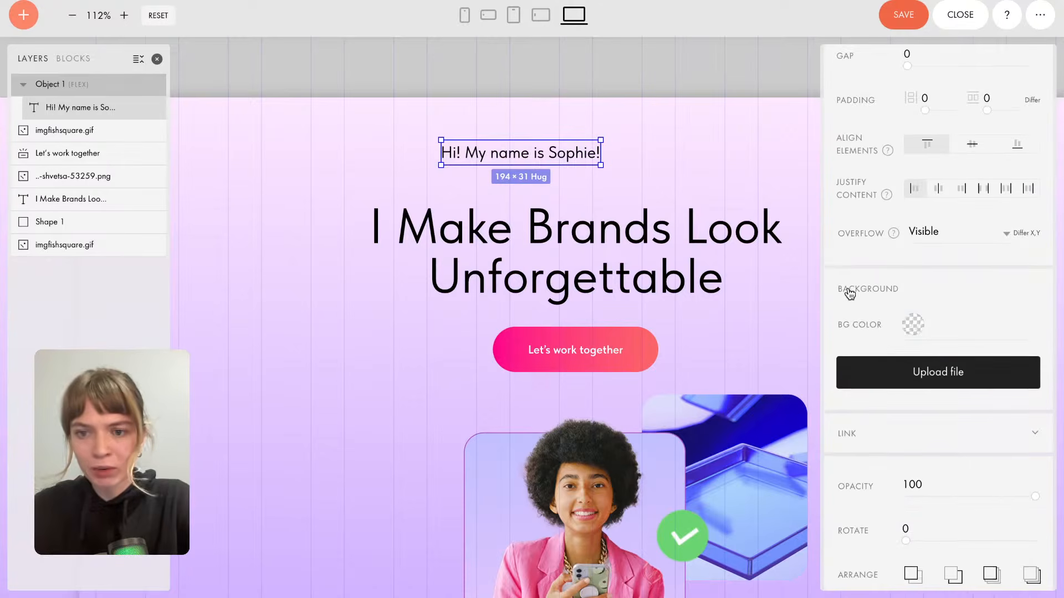
left_click(909, 324)
left_click(764, 256)
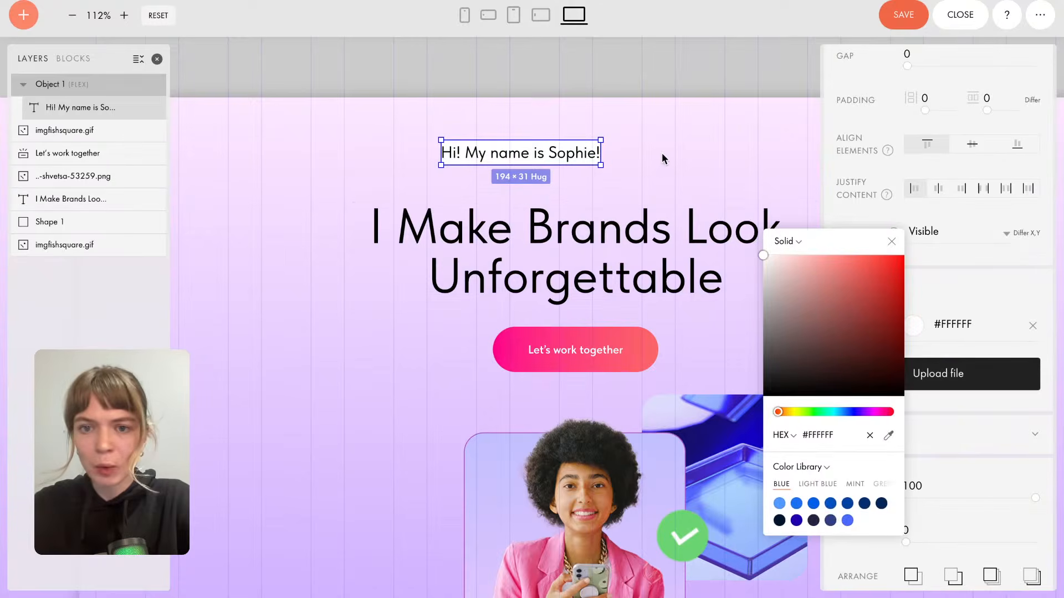
left_click(628, 144)
Widen the greeting's white group to 220 px.
left_click(572, 150)
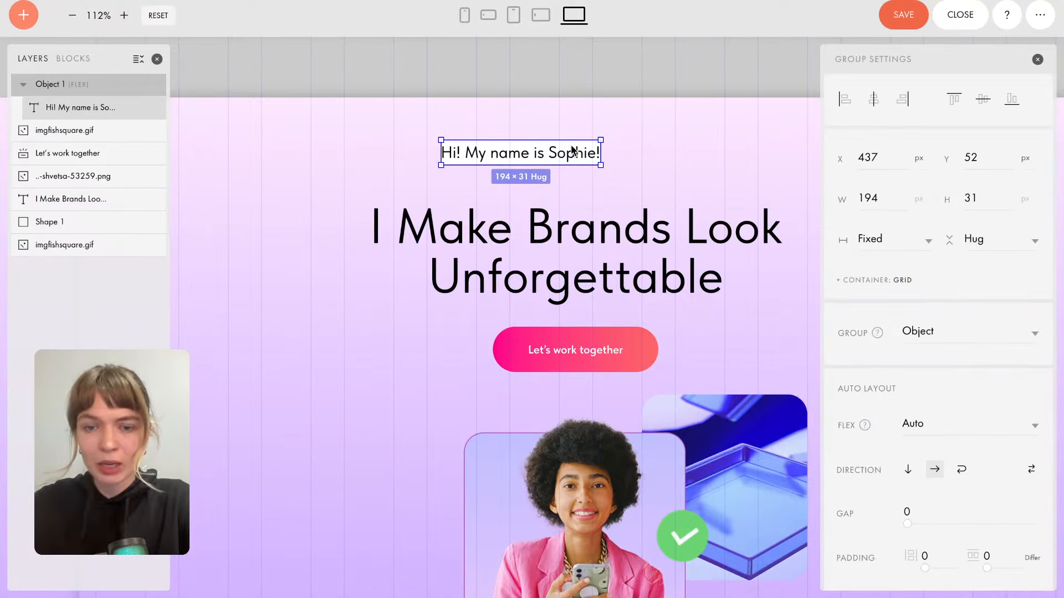
left_click_drag(604, 153, 623, 153)
left_click(573, 159)
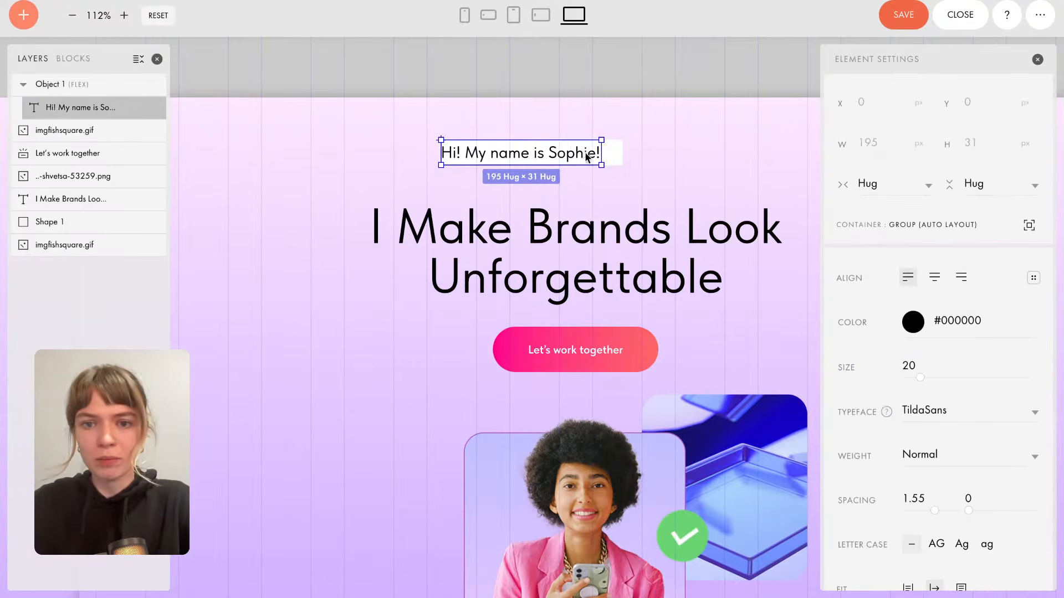
Append a pasted copy of the greeting after the original within the same text element and reselect its group.
double_click(583, 156)
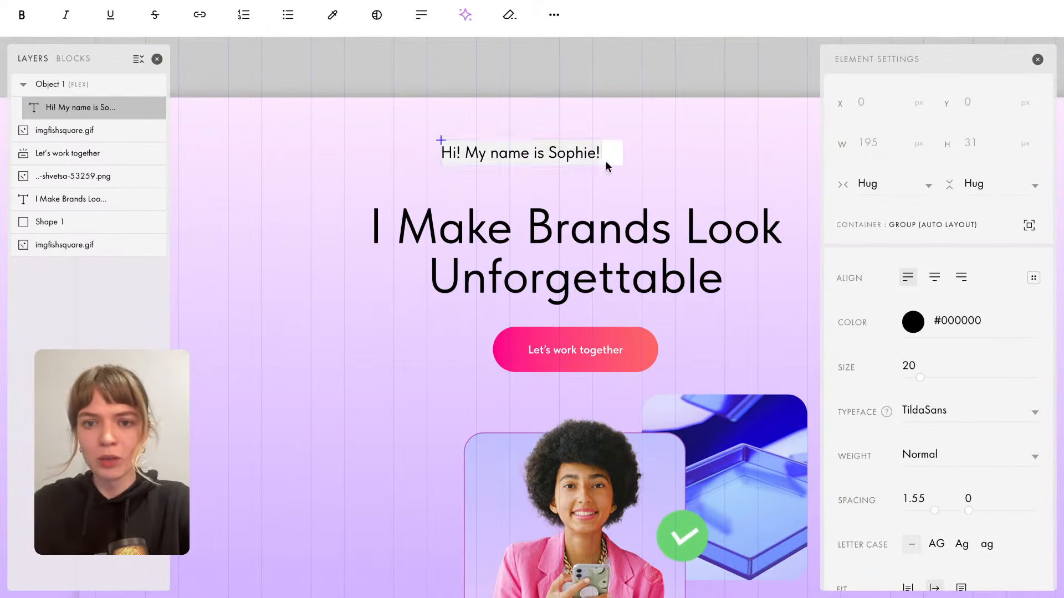
double_click(597, 153)
triple_click(597, 152)
key("ctrl+c")
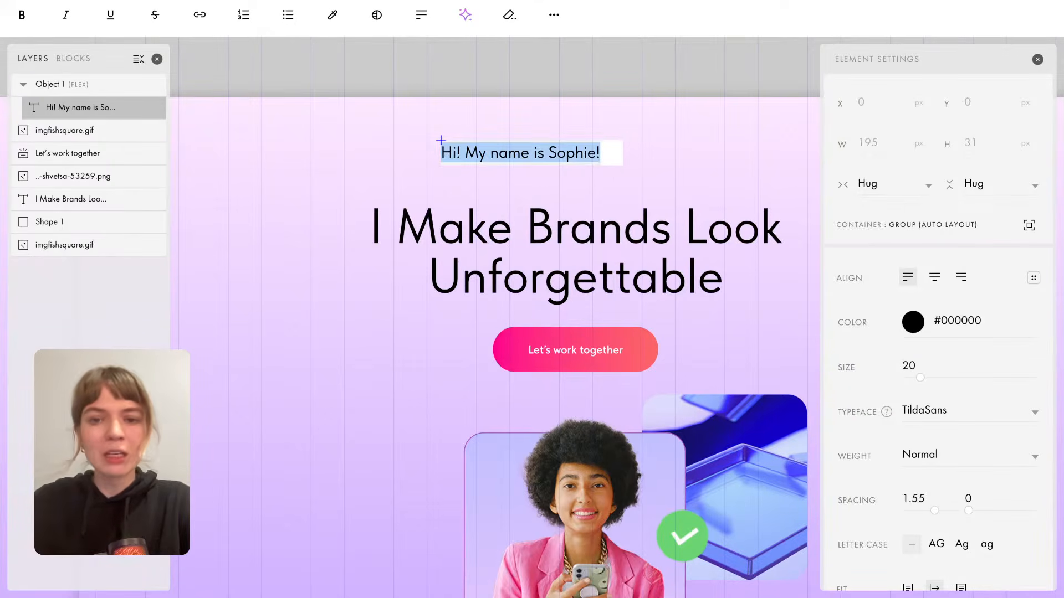
key("Right")
key("ctrl+v")
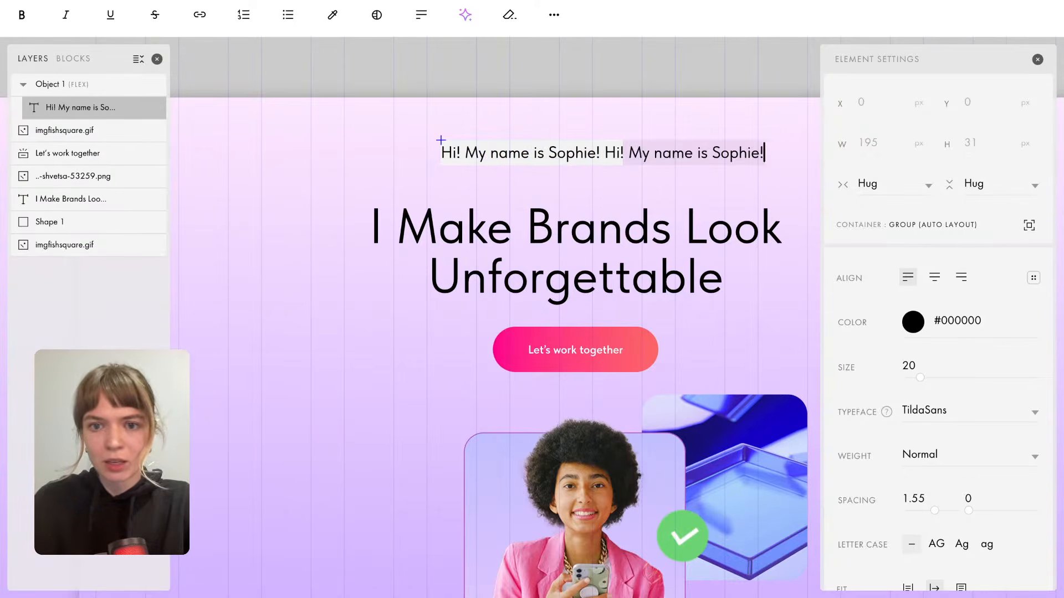
left_click(609, 179)
left_click(561, 145)
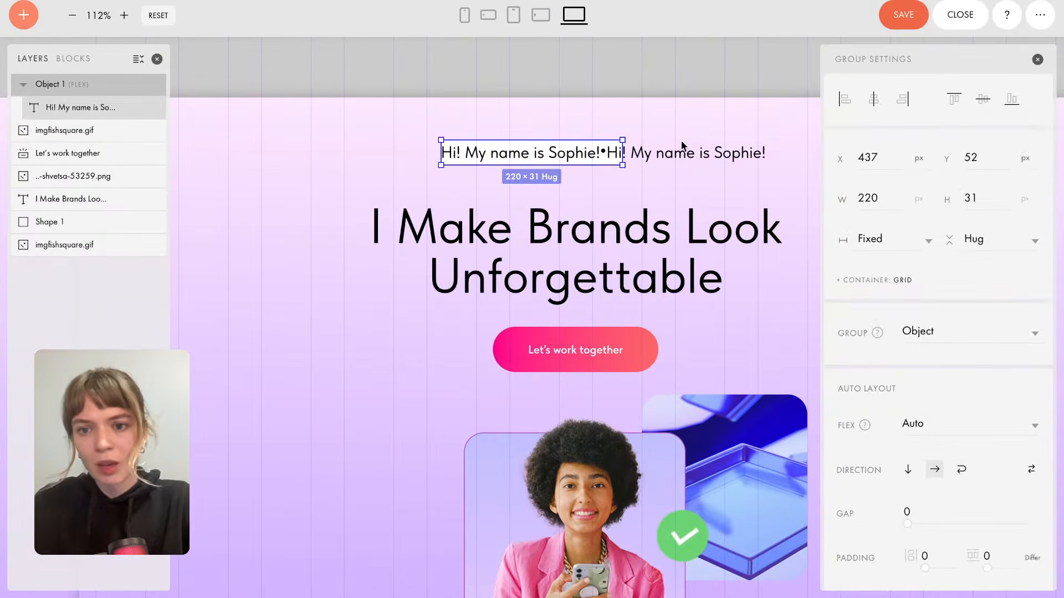
Set the greeting group's width mode to Hug so the white background follows the text length.
left_click(916, 248)
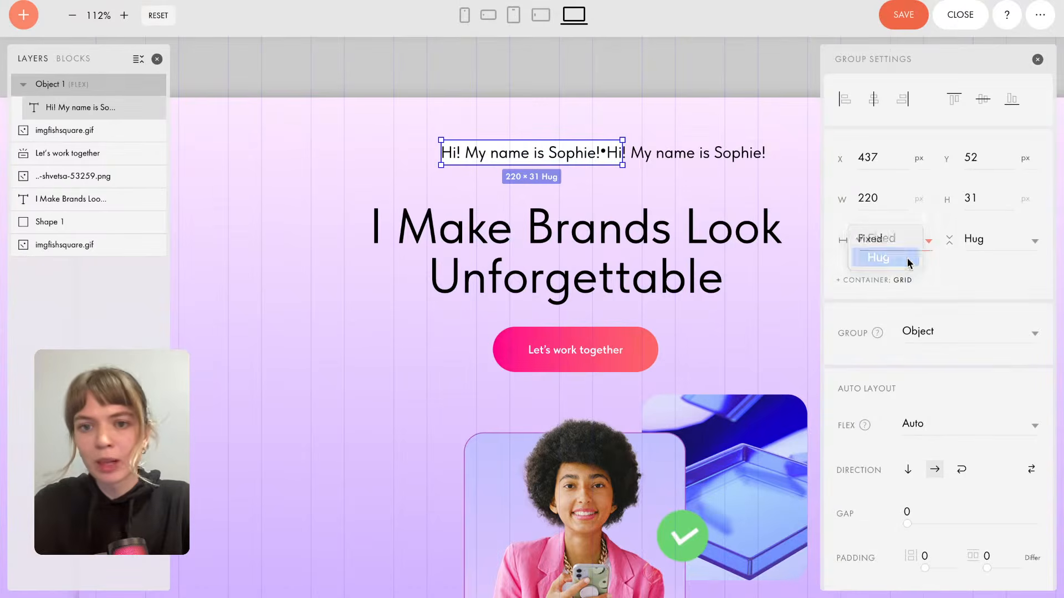
left_click(909, 262)
left_click(706, 165)
left_click(705, 157)
left_click(621, 155)
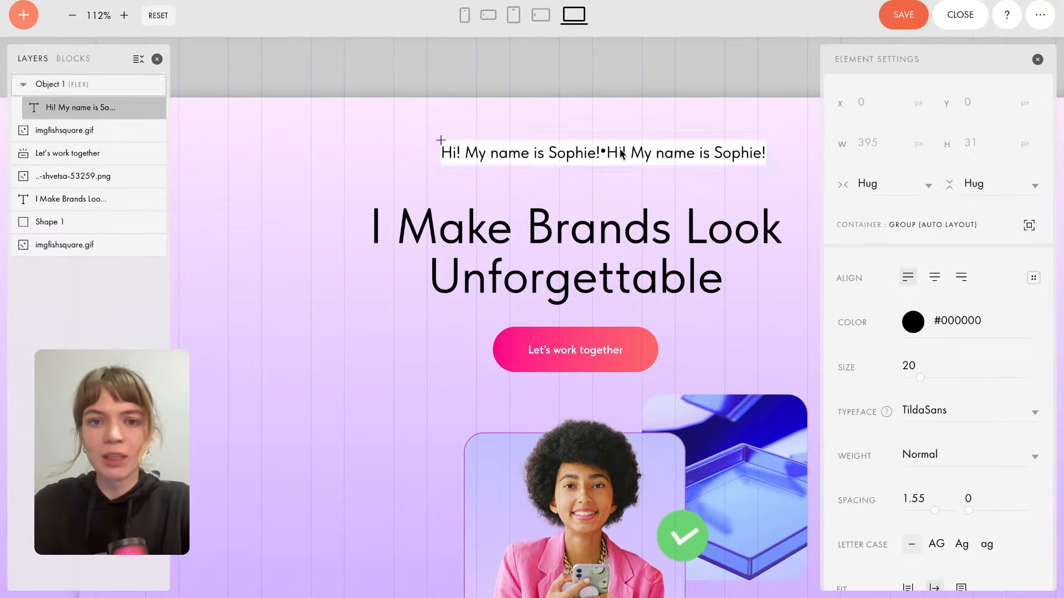
left_click(624, 152)
left_click(638, 171)
left_click(642, 157)
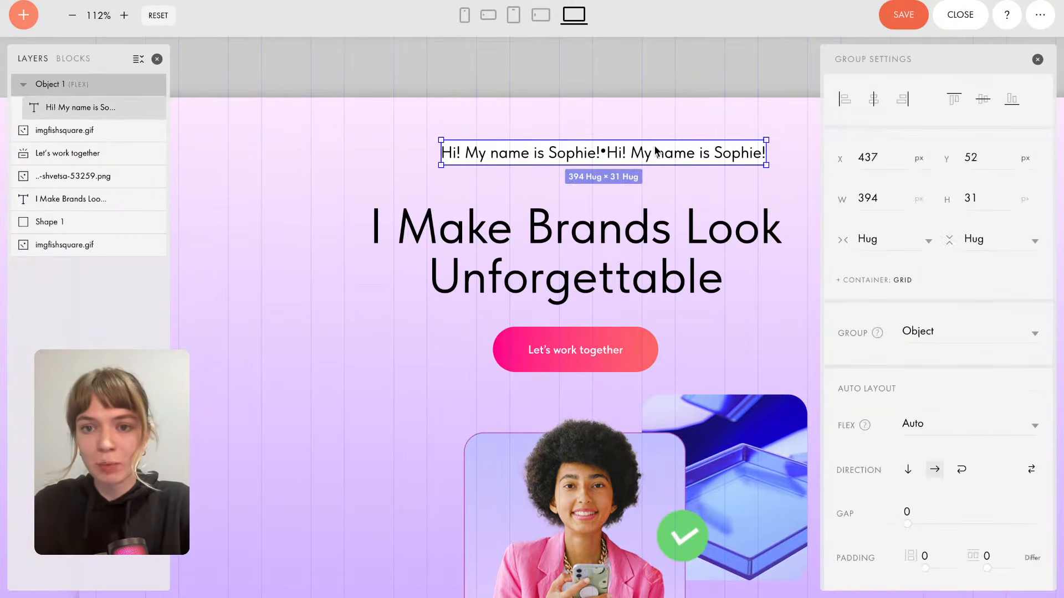
Shift the greeting group slightly left and append a bullet and a third copy of the greeting to its text.
left_click_drag(656, 151, 615, 147)
left_click(615, 147)
double_click(711, 147)
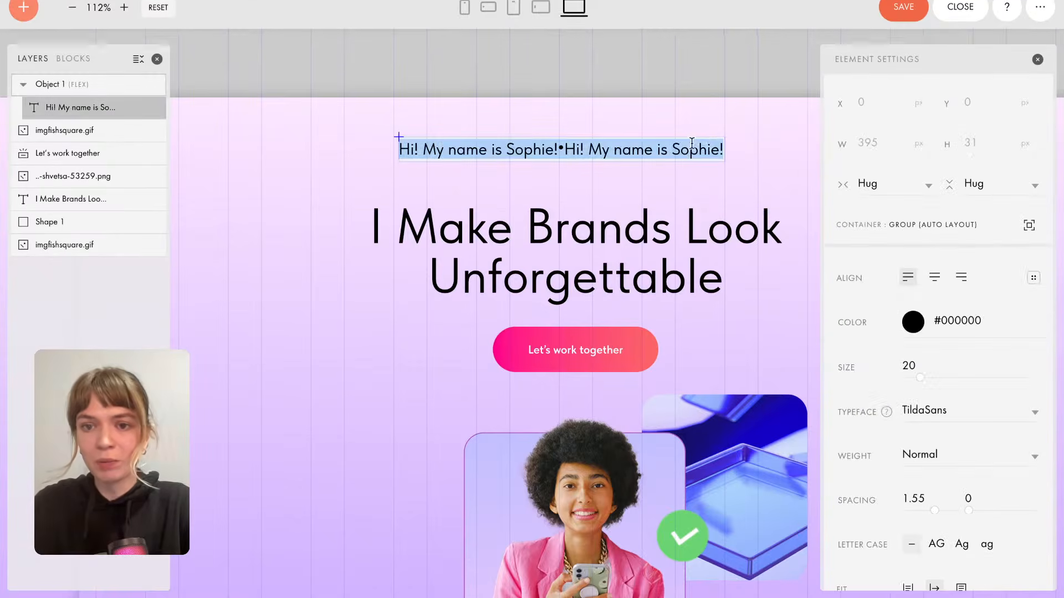
left_click(724, 150)
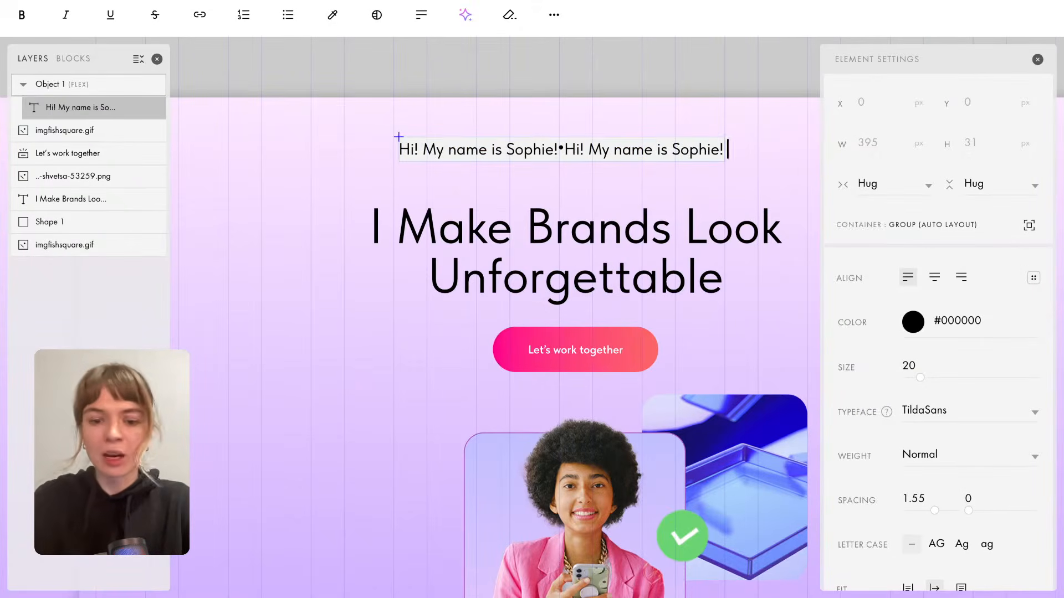
type("•Hi! My name is Sophie!")
left_click(727, 180)
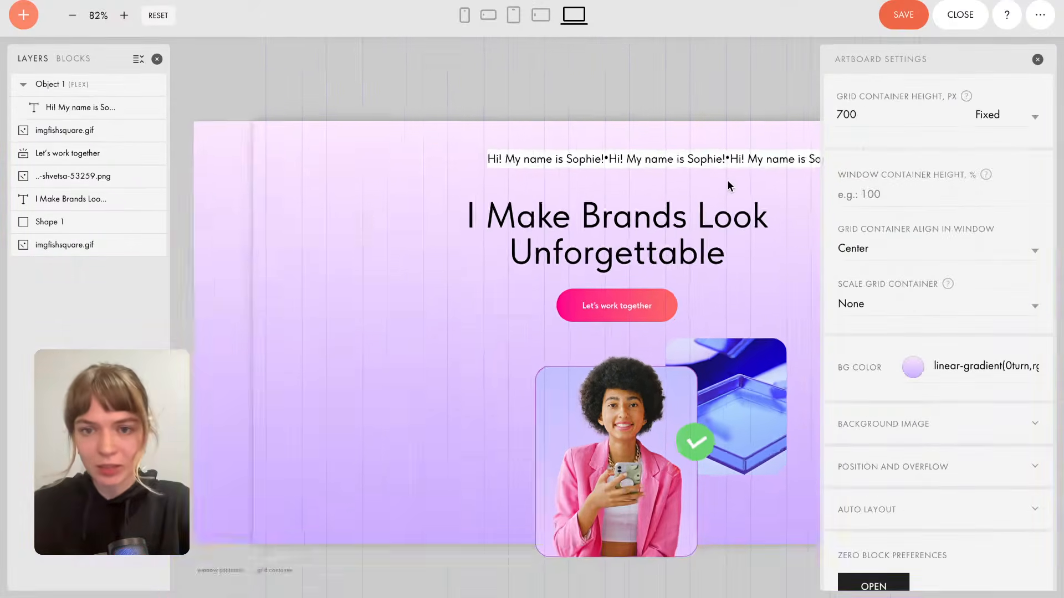
Delete the bullets and repeated copies after the first greeting in the text element.
left_click(647, 161)
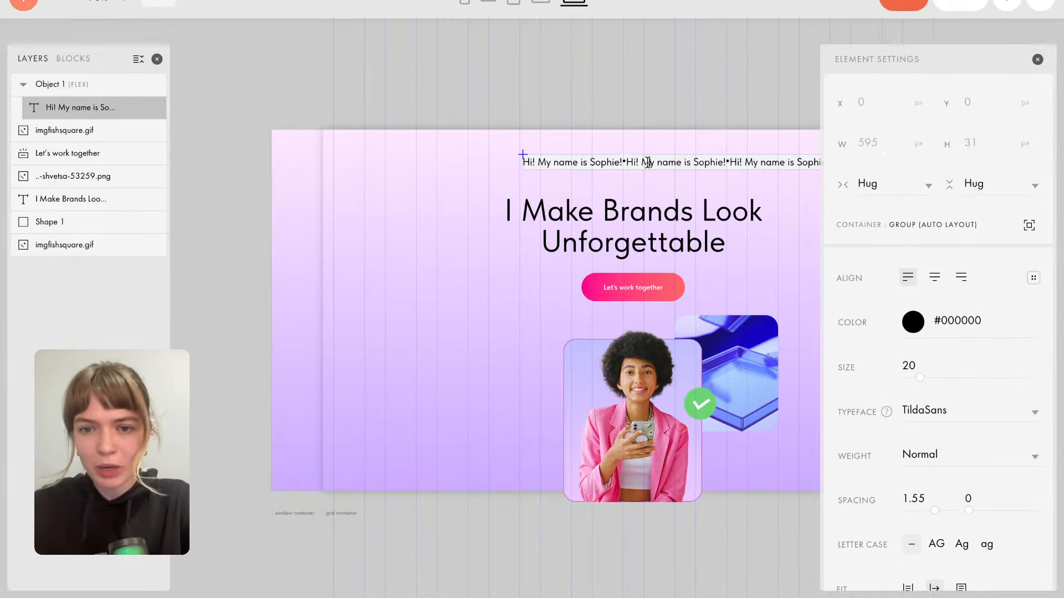
left_click_drag(621, 162, 957, 188)
left_click(677, 156)
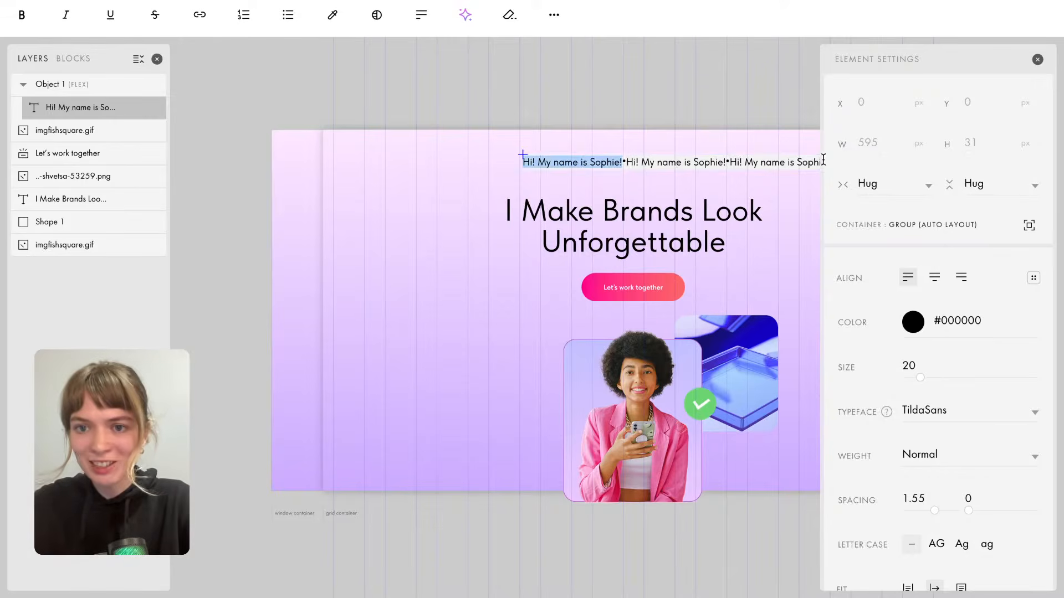
mouse_move(823, 159)
left_mouse_down()
mouse_move(805, 161)
mouse_move(819, 161)
left_mouse_up()
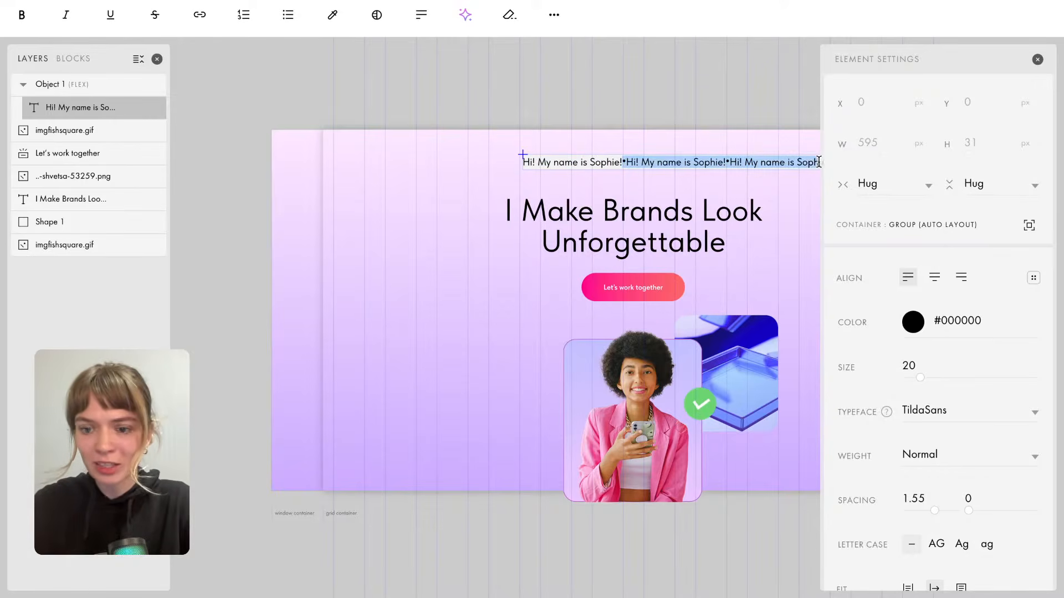
key("BackSpace")
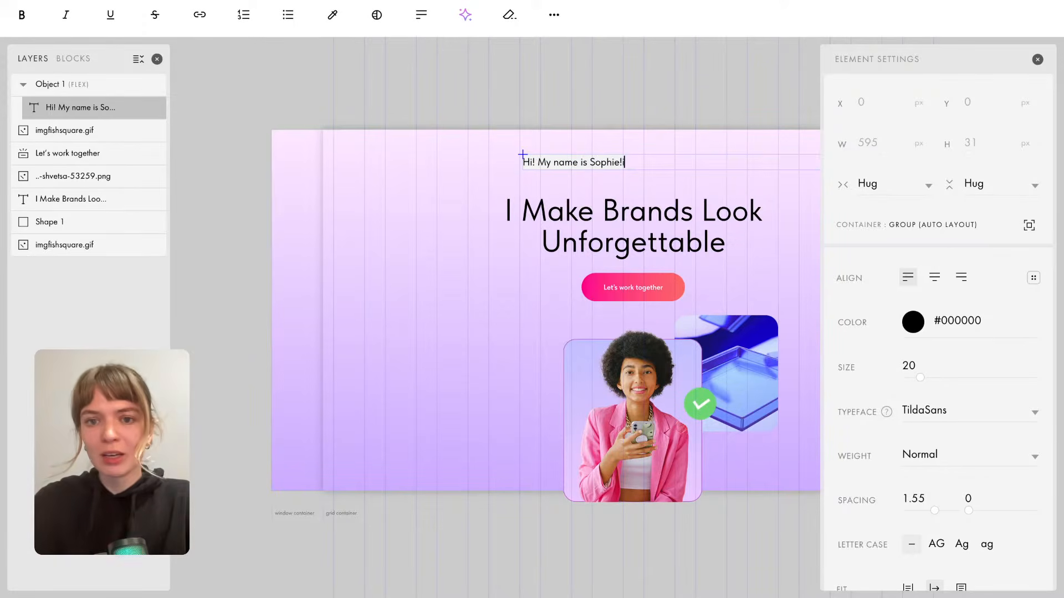
left_click(776, 169)
Remove the stray last character left after the greeting's exclamation mark.
left_click(620, 167)
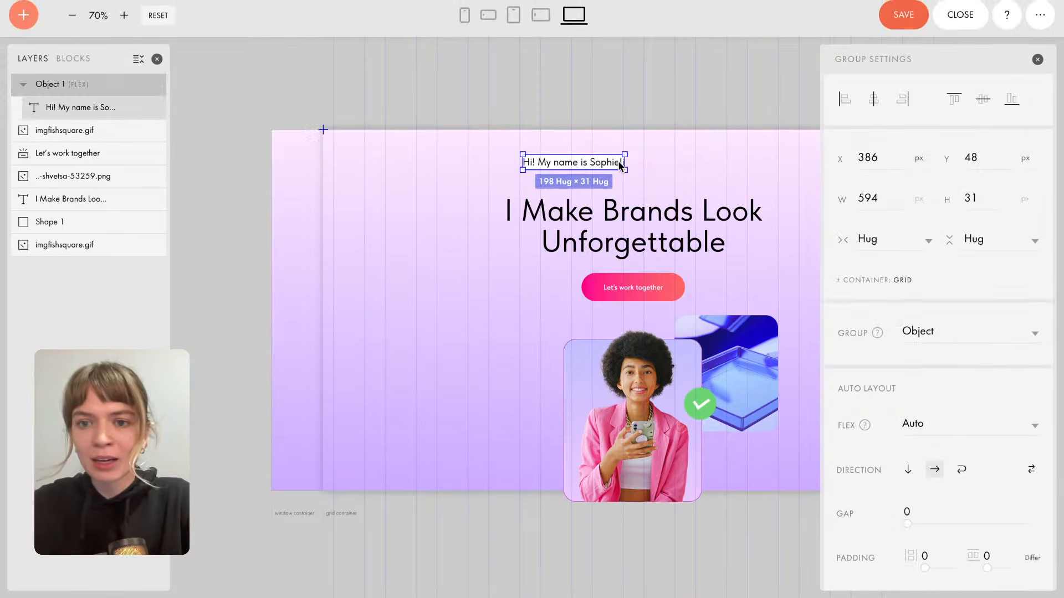
scroll(621, 166, "up", 10)
left_click(616, 165)
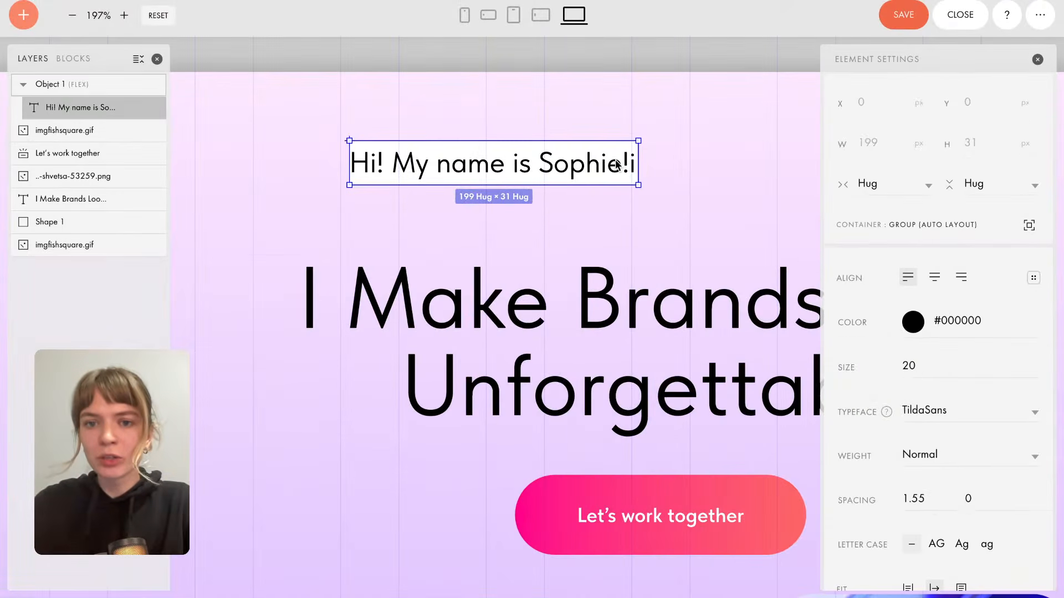
double_click(617, 164)
left_click_drag(636, 164, 626, 164)
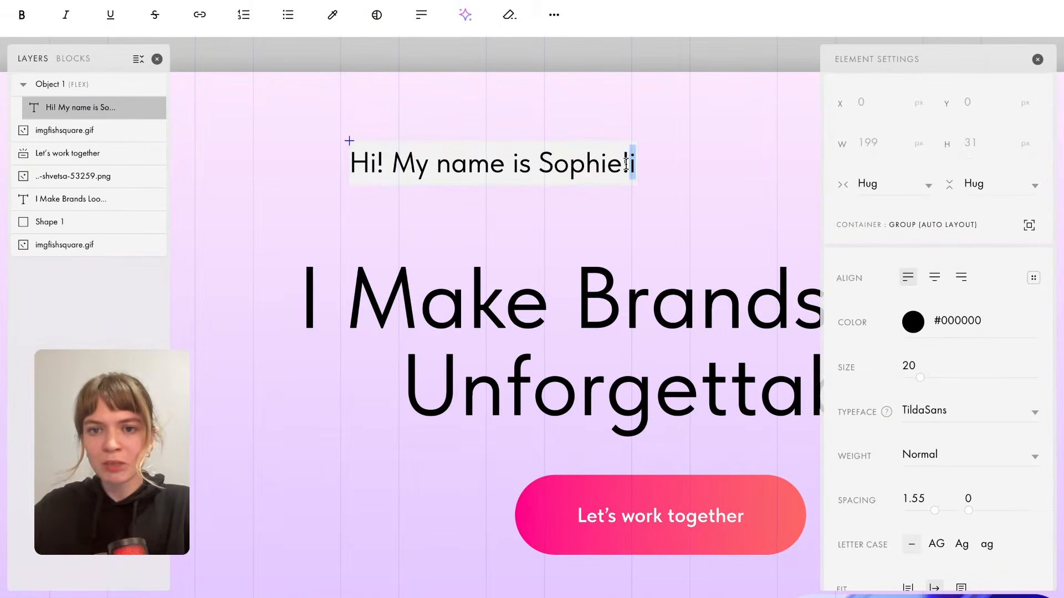
key("BackSpace")
left_click(544, 200)
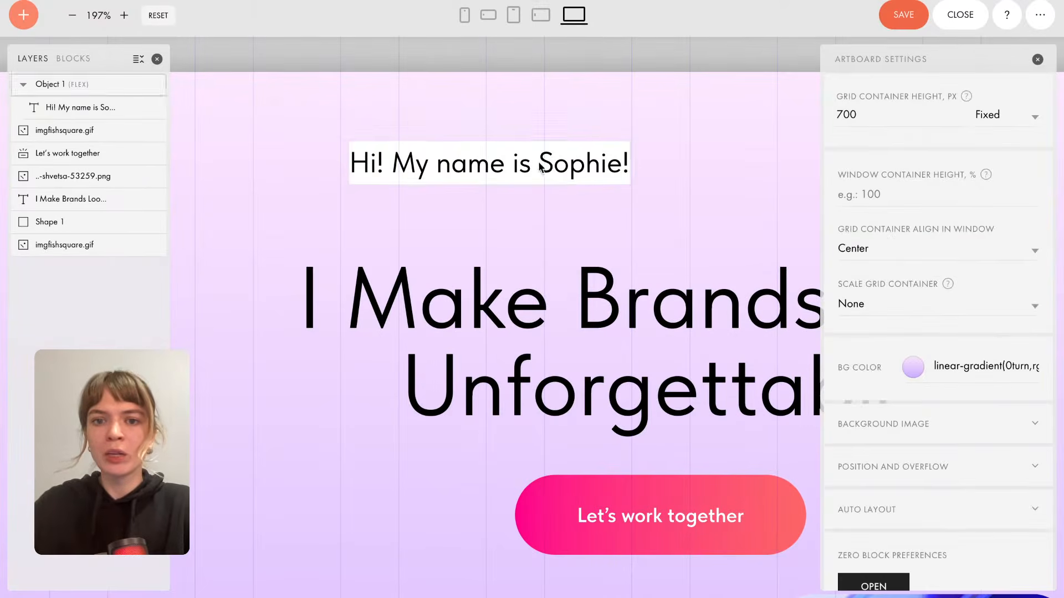
Widen the greeting's white group to a fixed width of 288 px.
left_click(542, 168)
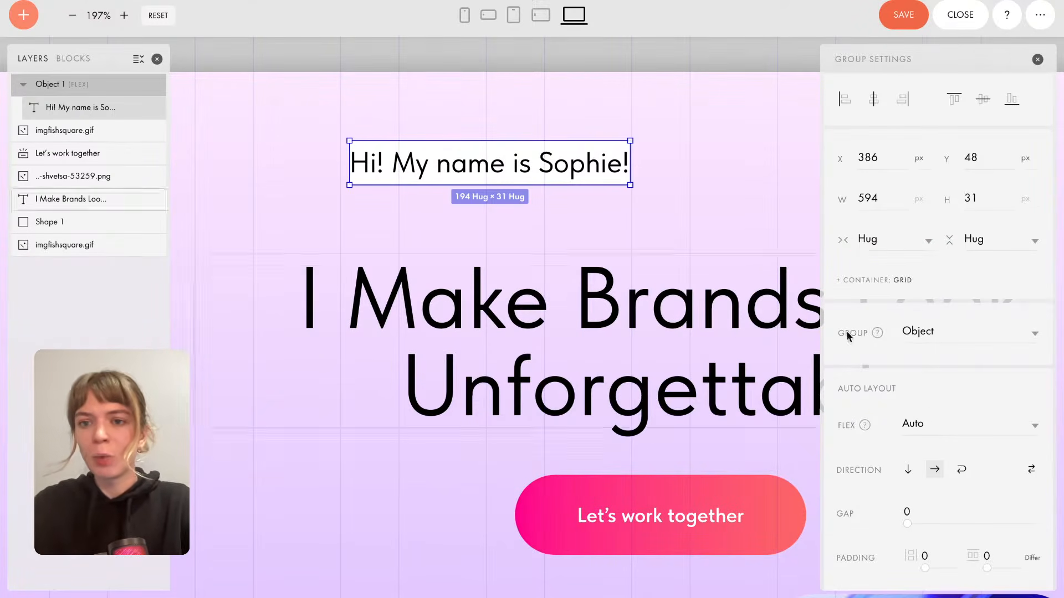
scroll(918, 133, "down", 1)
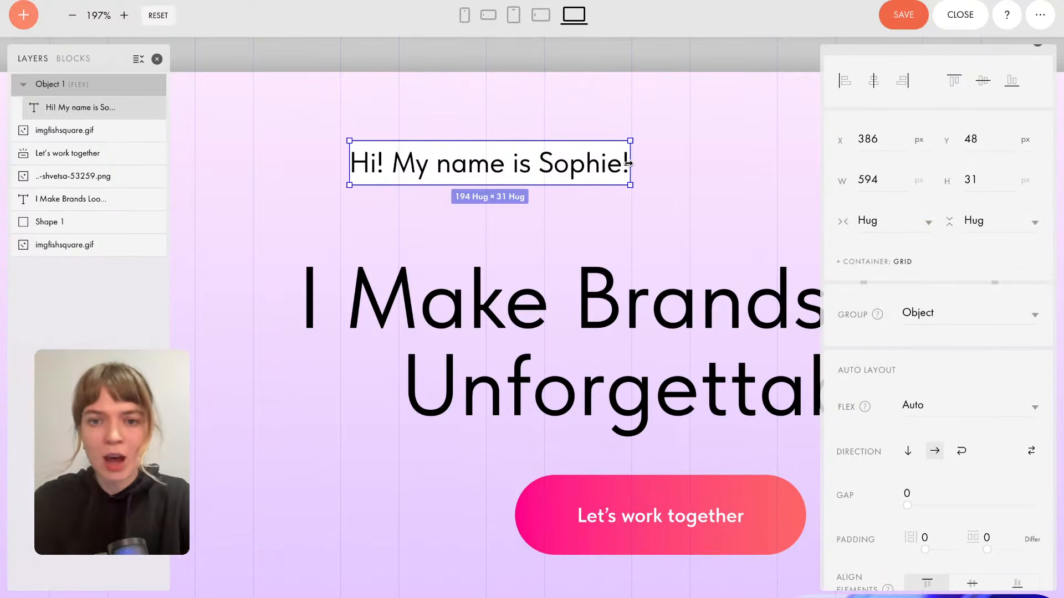
left_click_drag(637, 162, 687, 162)
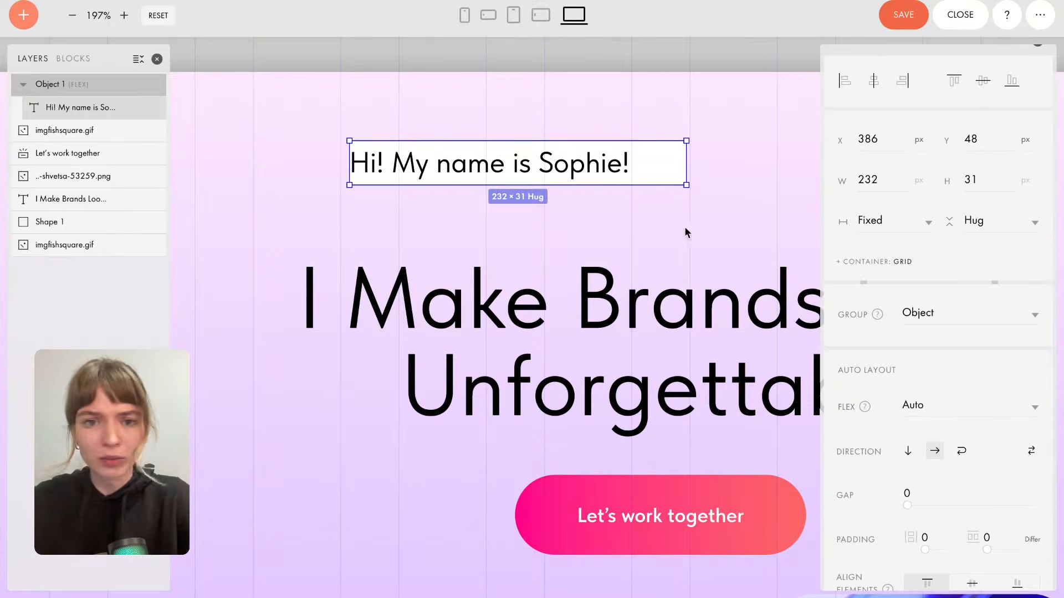
left_click(570, 163)
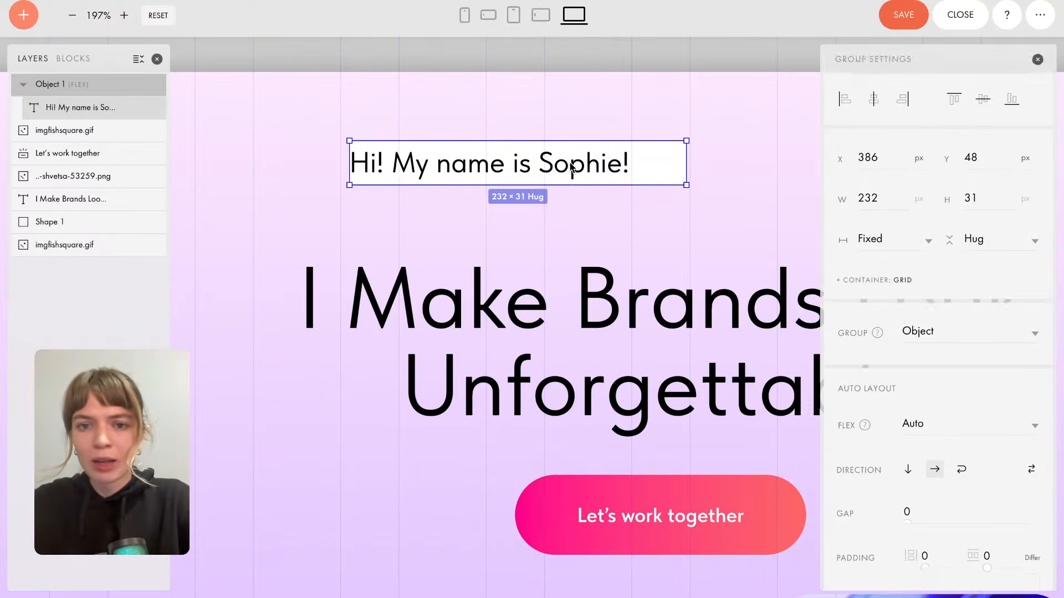
left_click(572, 167)
left_click(666, 161)
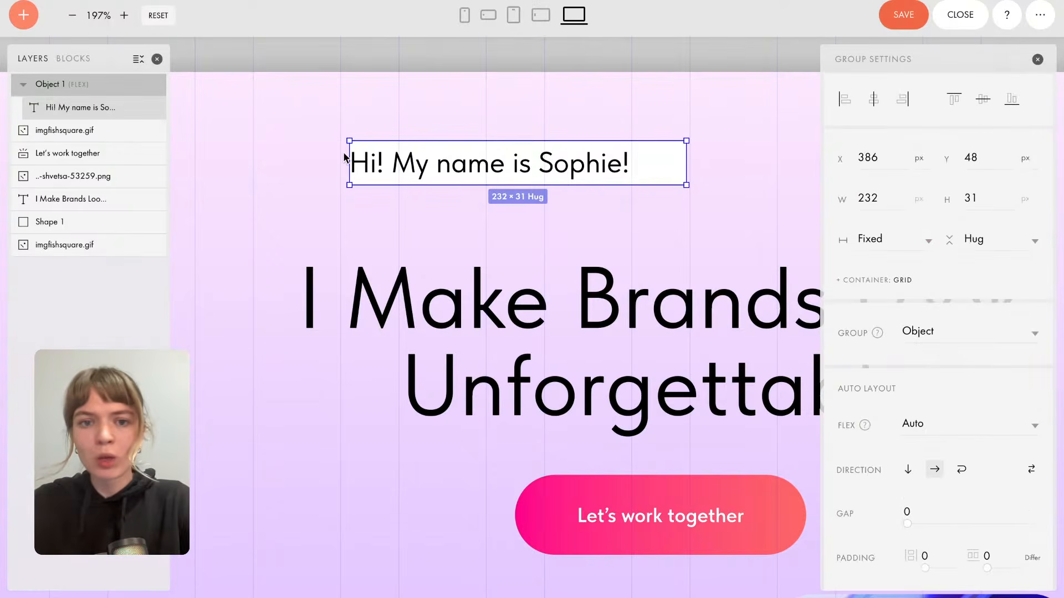
left_click_drag(350, 149, 329, 161)
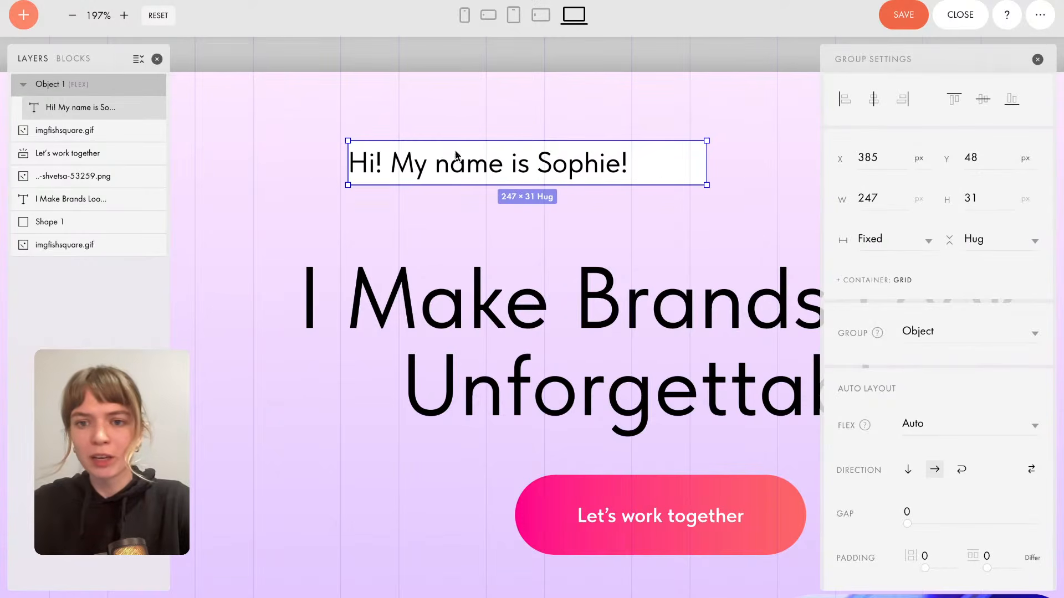
left_click_drag(707, 165, 769, 164)
left_click_drag(770, 164, 767, 164)
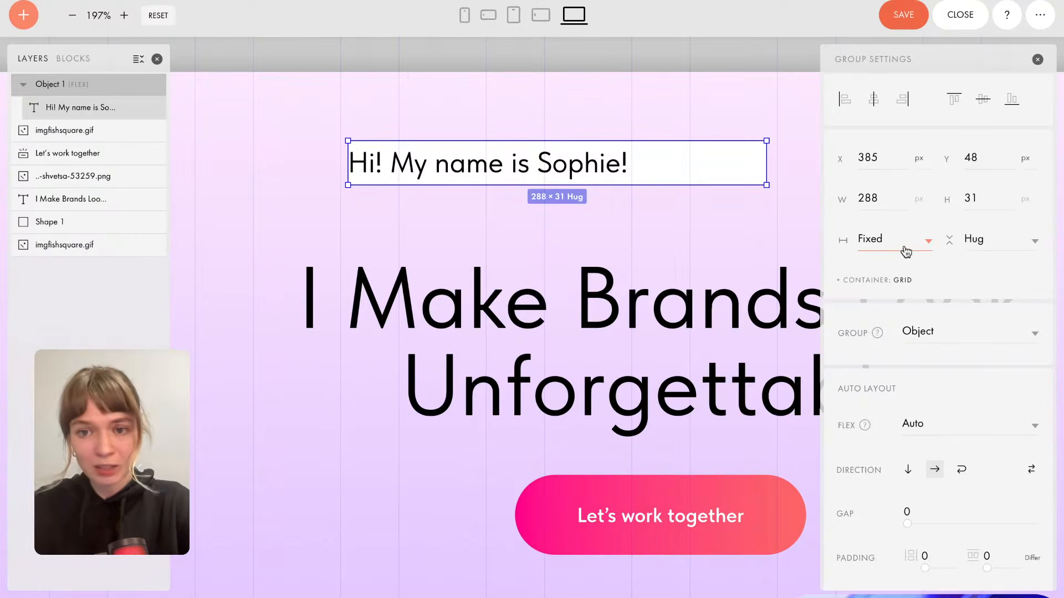
Append a bullet and a second copy of the greeting to the text inside the fixed-width group.
left_click(542, 164)
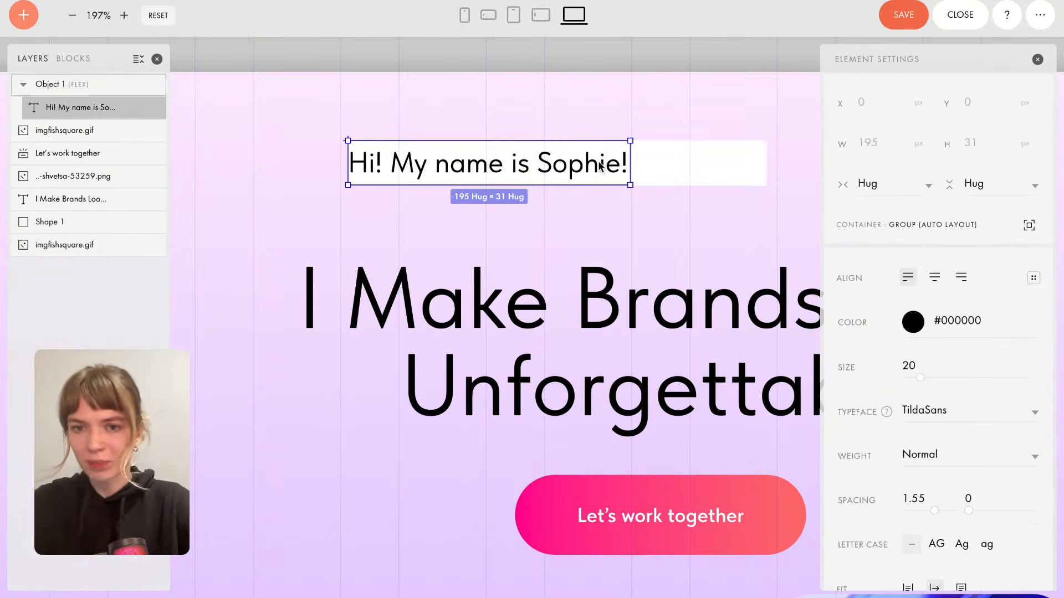
left_click(660, 170)
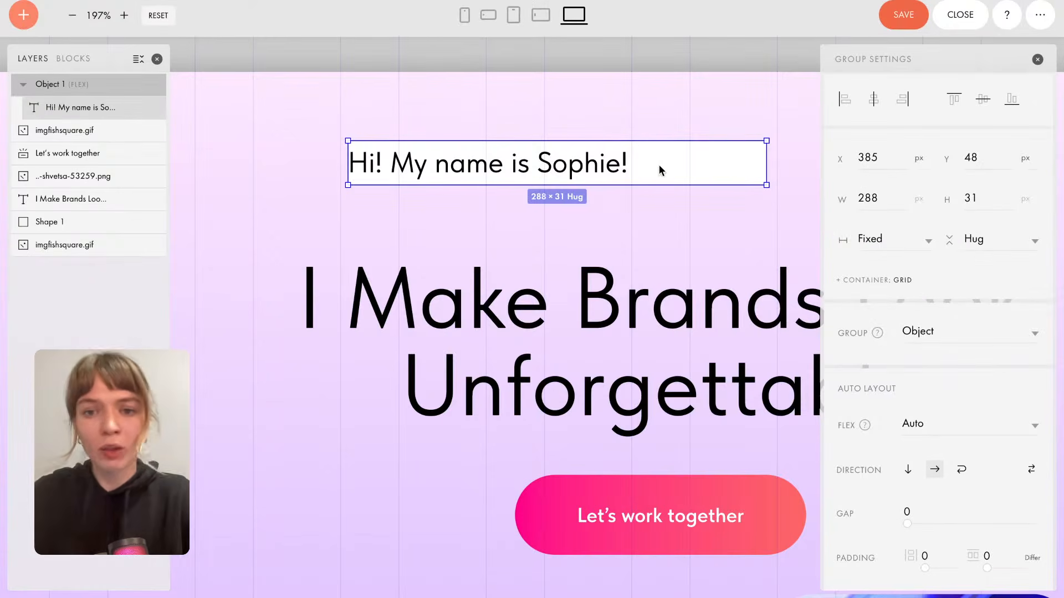
left_click(625, 219)
left_click(600, 169)
left_click(600, 169)
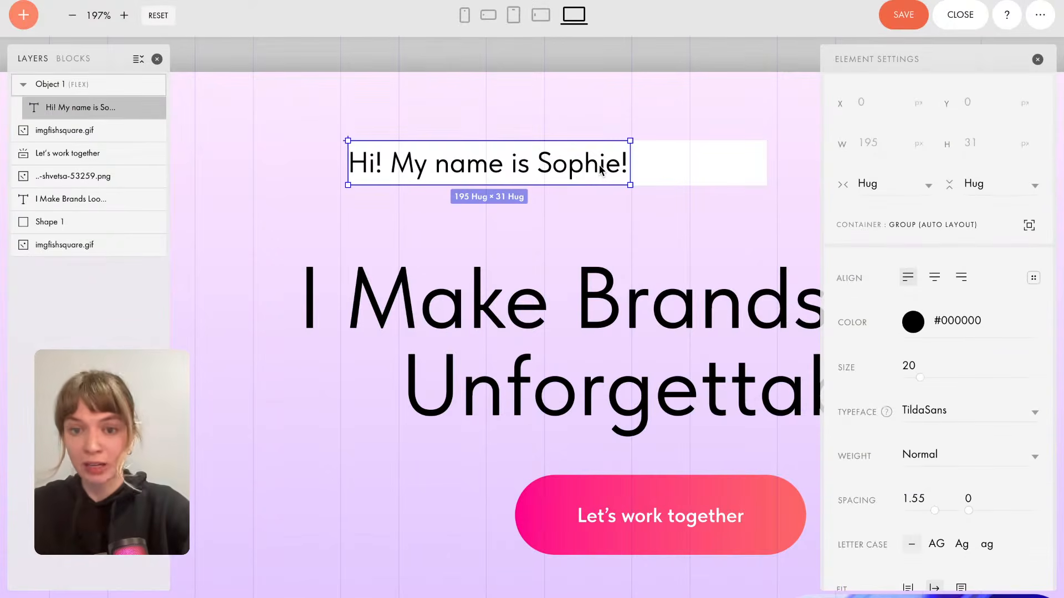
double_click(600, 169)
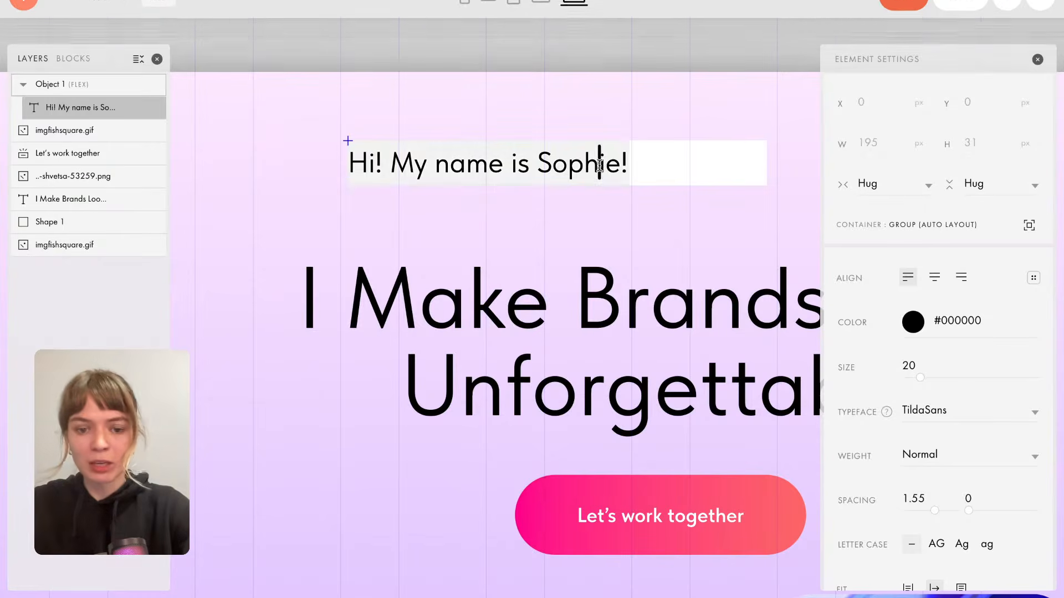
left_click(646, 169)
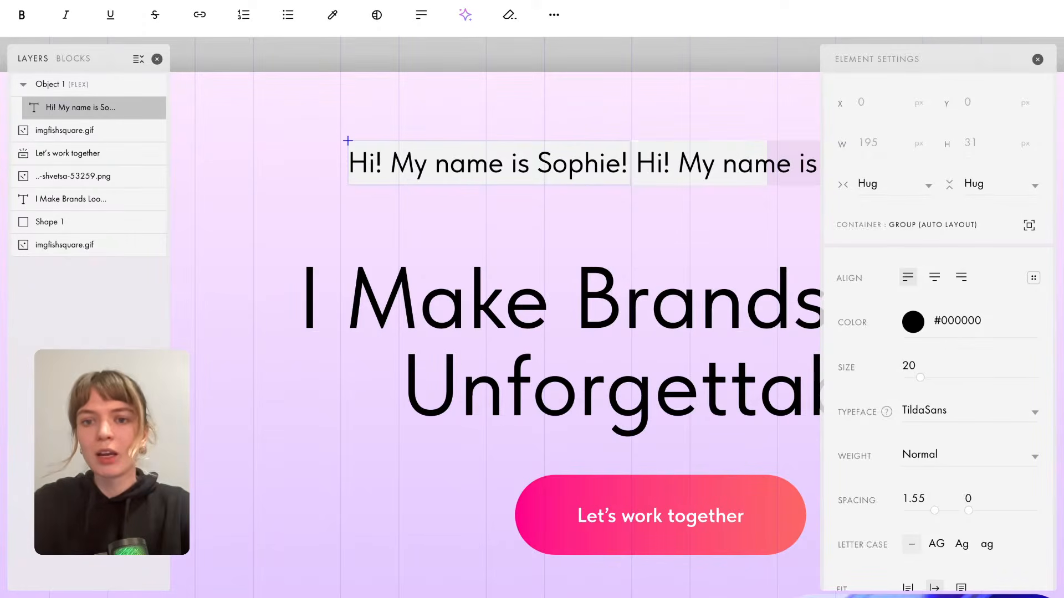
left_click(551, 224)
scroll(551, 224, "down", 2)
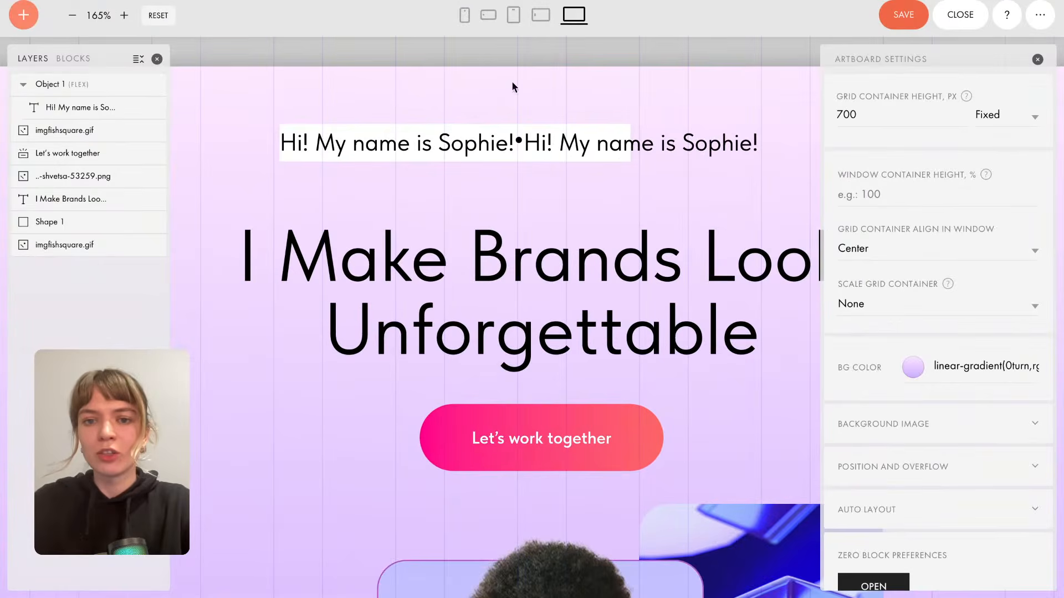
Switch the greeting group's width mode from Fixed to Hug.
left_click(620, 136)
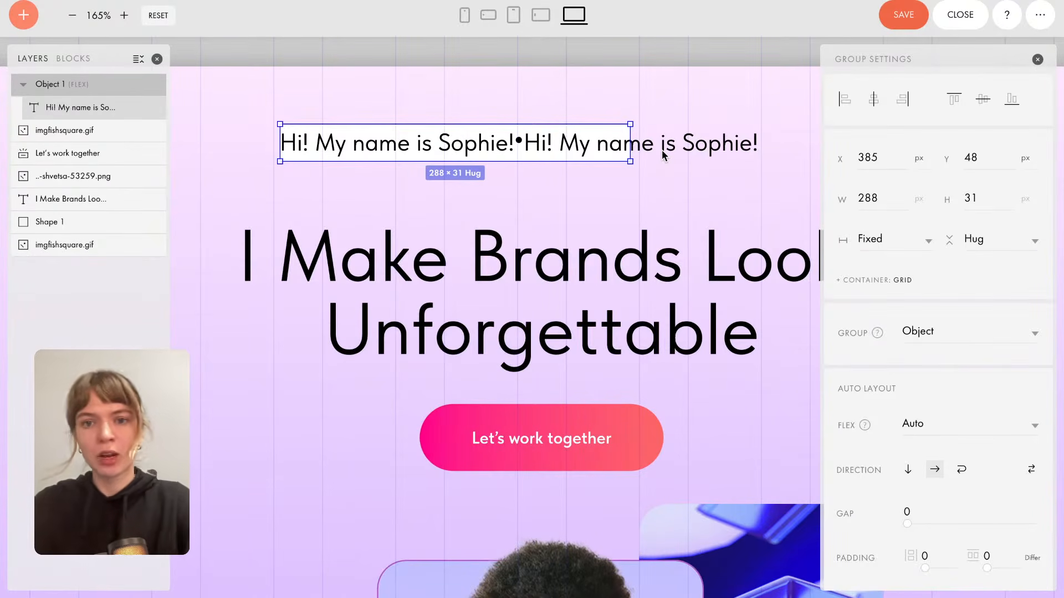
left_click(892, 246)
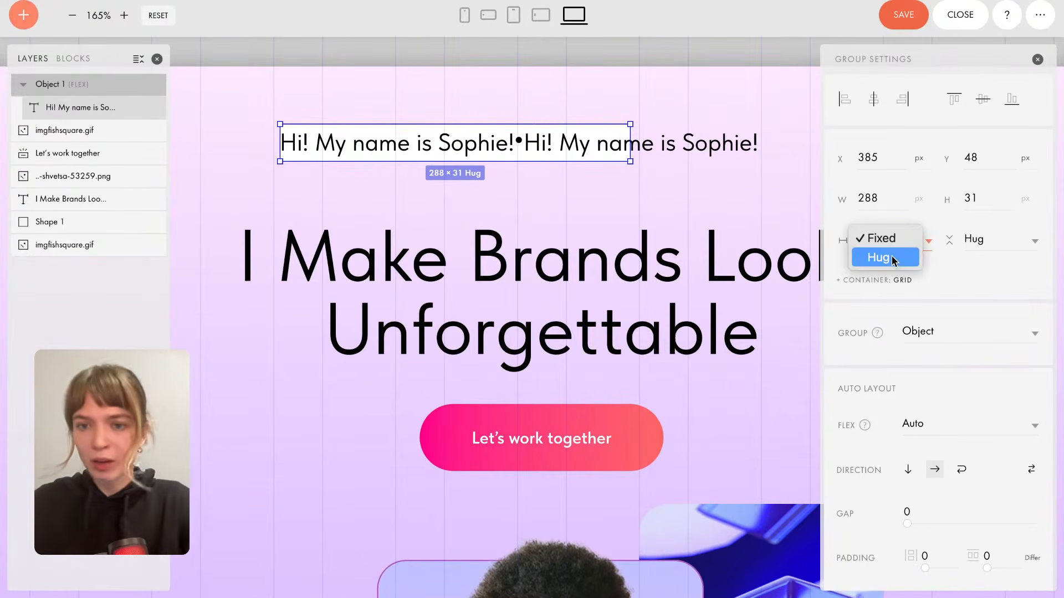
left_click(893, 257)
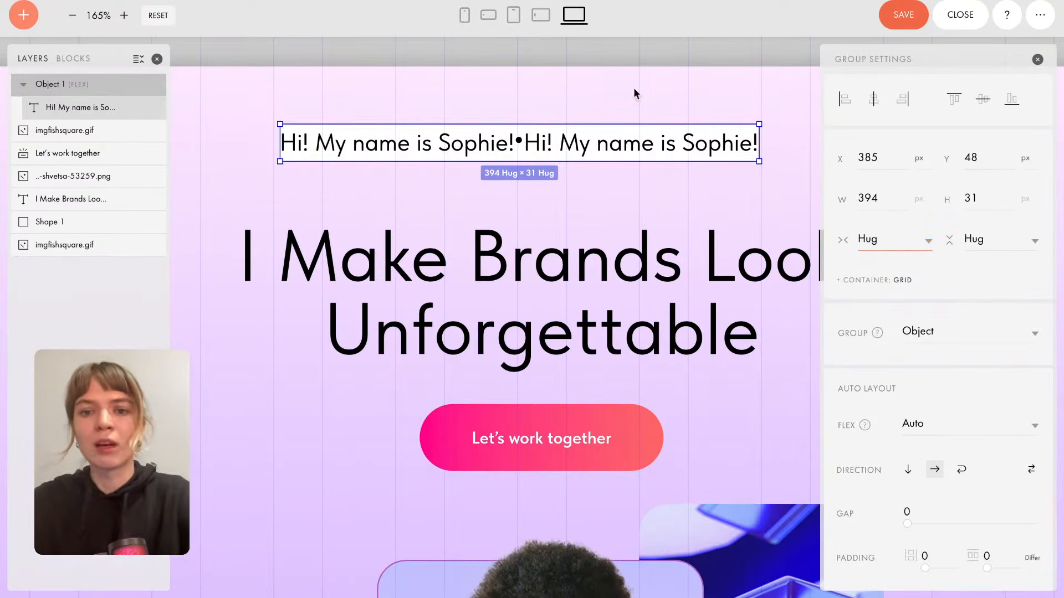
Delete the bullet and second greeting from the text element and reselect its group.
left_click(593, 146)
double_click(592, 146)
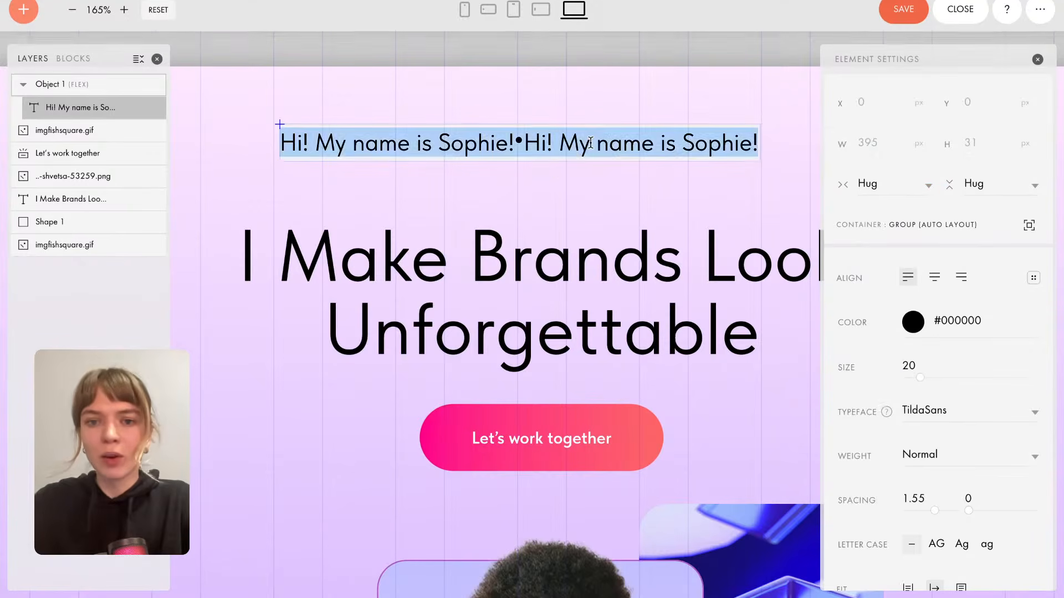
left_click_drag(515, 143, 758, 142)
key("BackSpace")
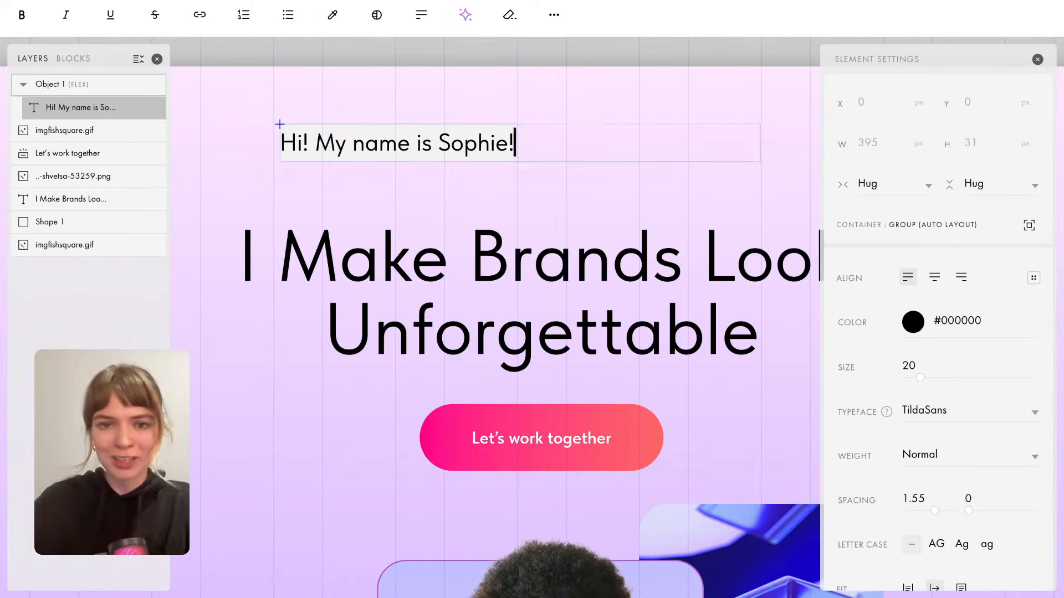
left_click(401, 176)
left_click(402, 153)
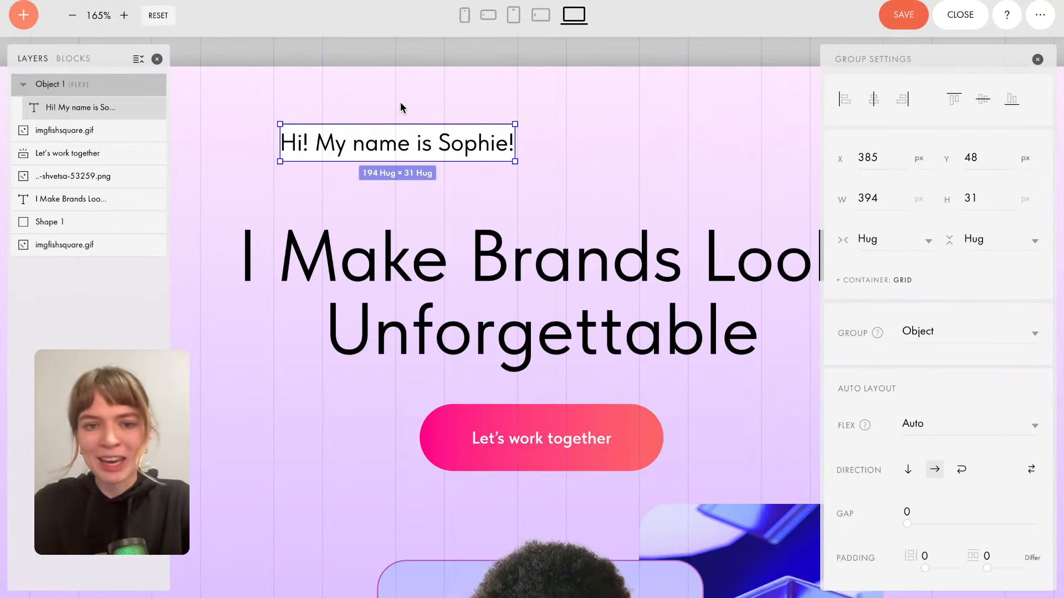
Move the greeting group to the center just above the heading, at X 507 and Y 73, and deselect it.
left_click(465, 111)
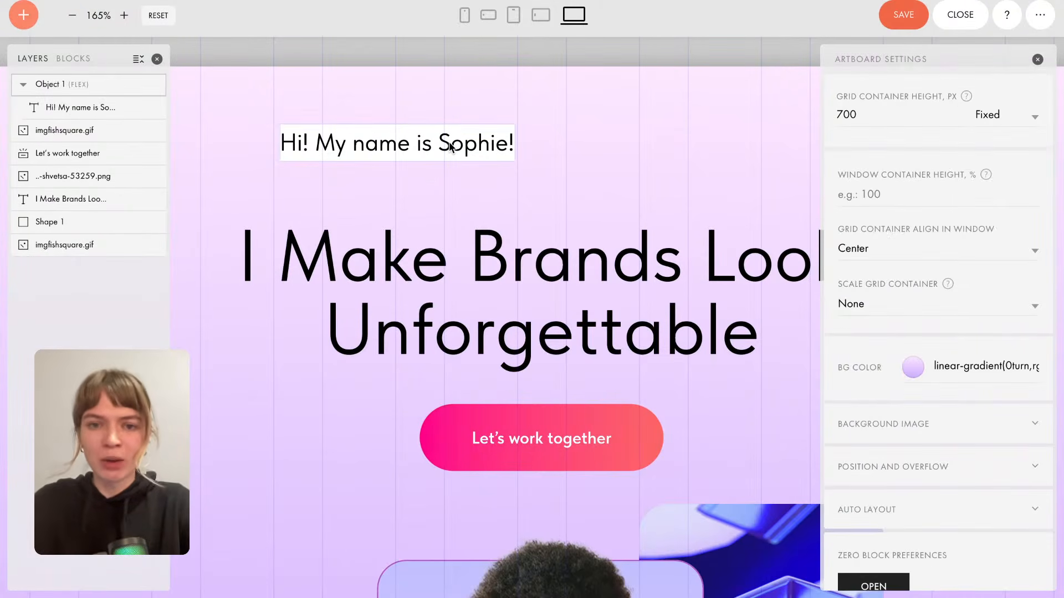
double_click(451, 146)
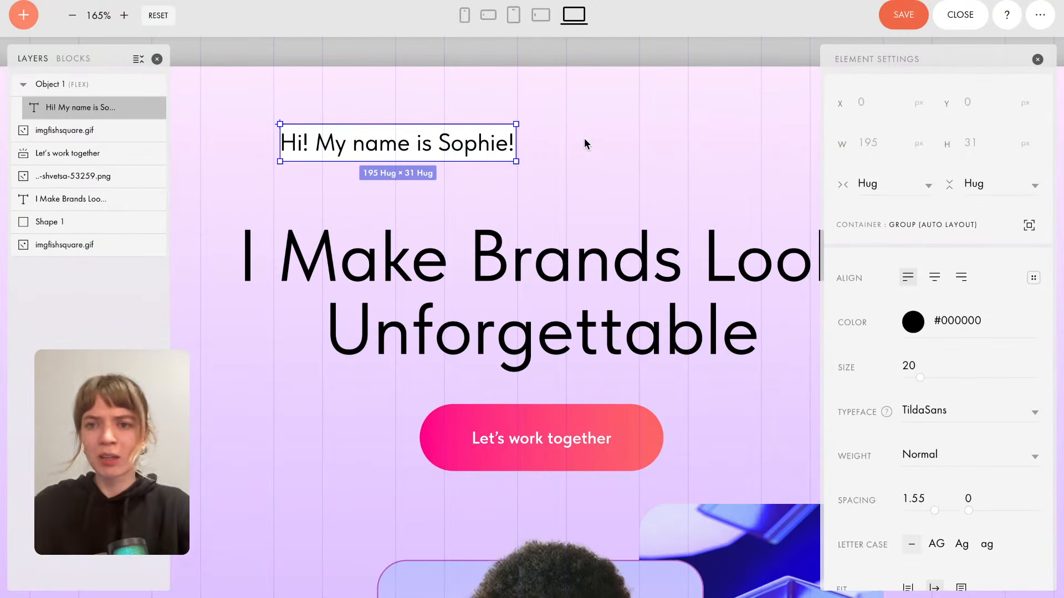
left_click(540, 155)
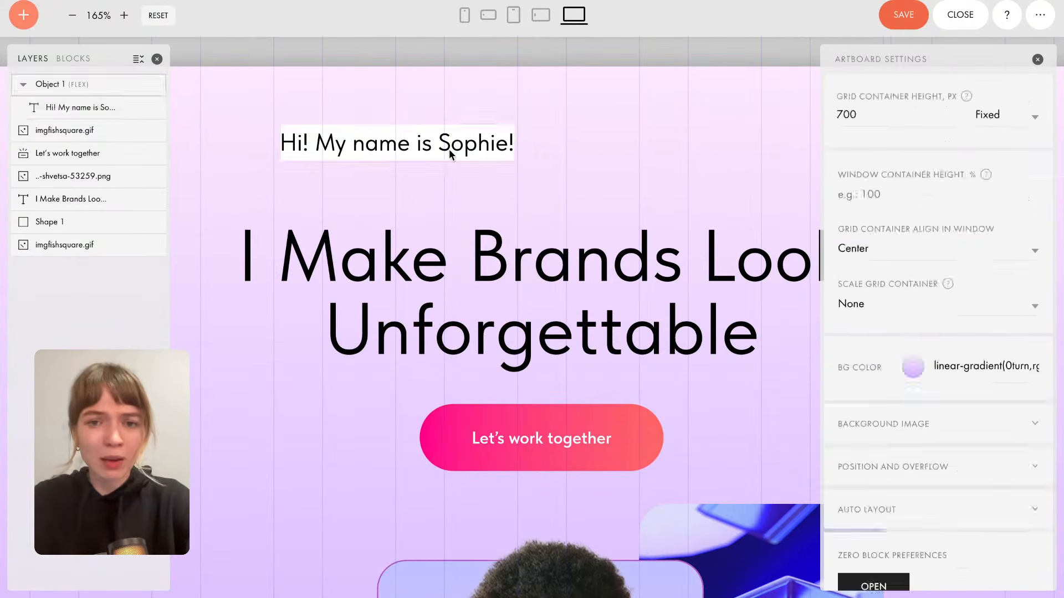
left_click(448, 152)
left_click_drag(448, 151, 592, 177)
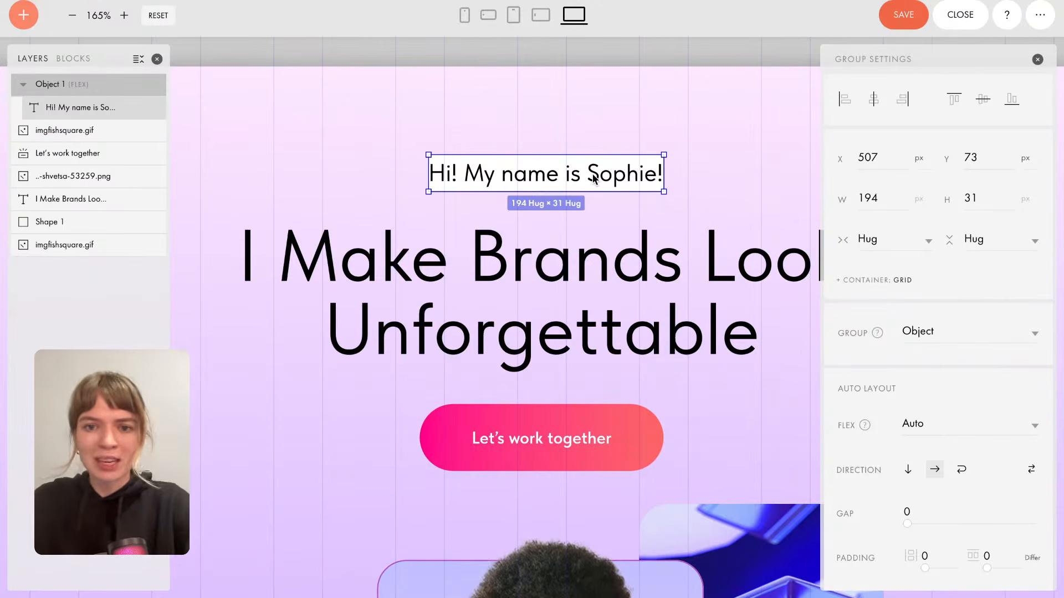
left_click(703, 170)
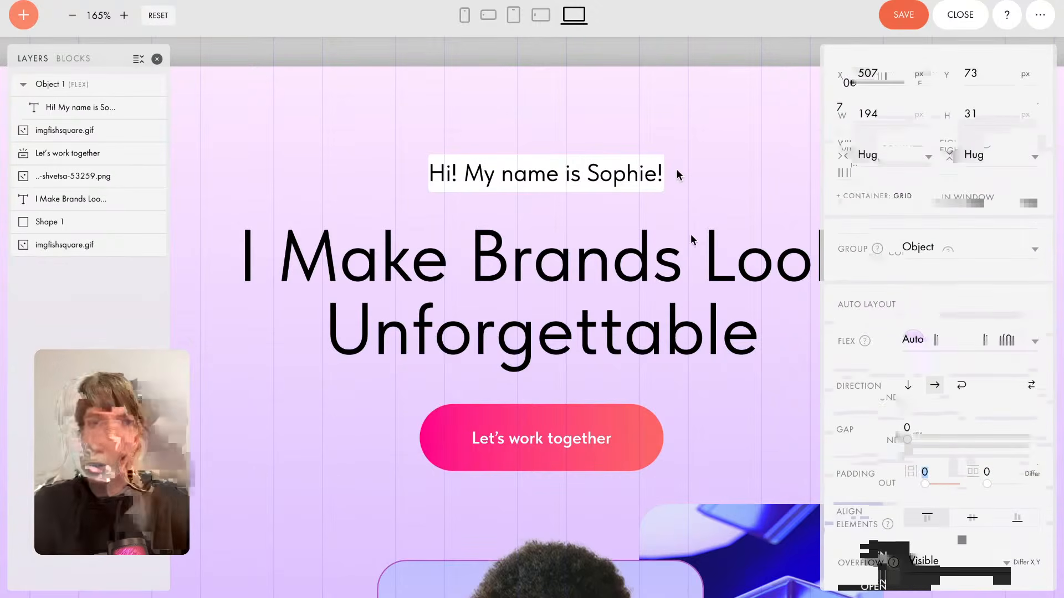
Set the greeting group's auto-layout padding to 10 horizontally and 10 vertically.
scroll(950, 430, "down", 1)
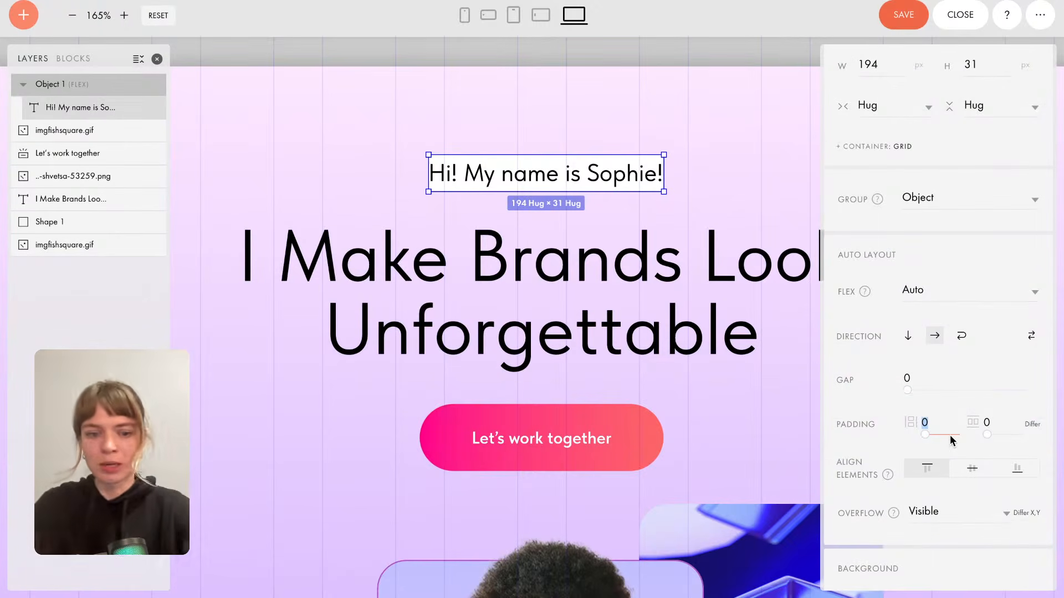
type("10")
key("Return")
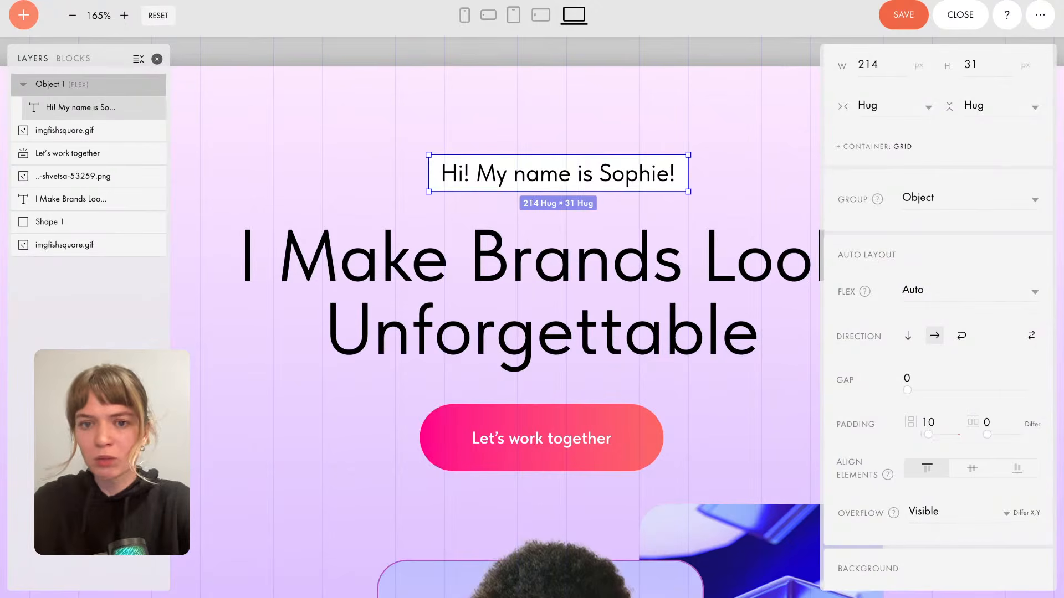
left_click(978, 420)
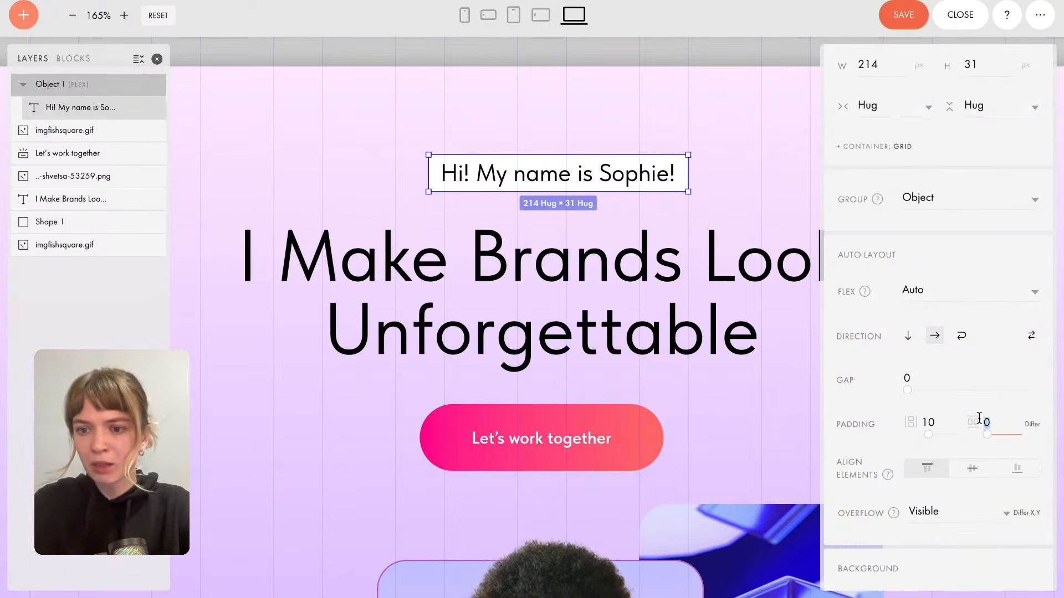
type("10")
key("Return")
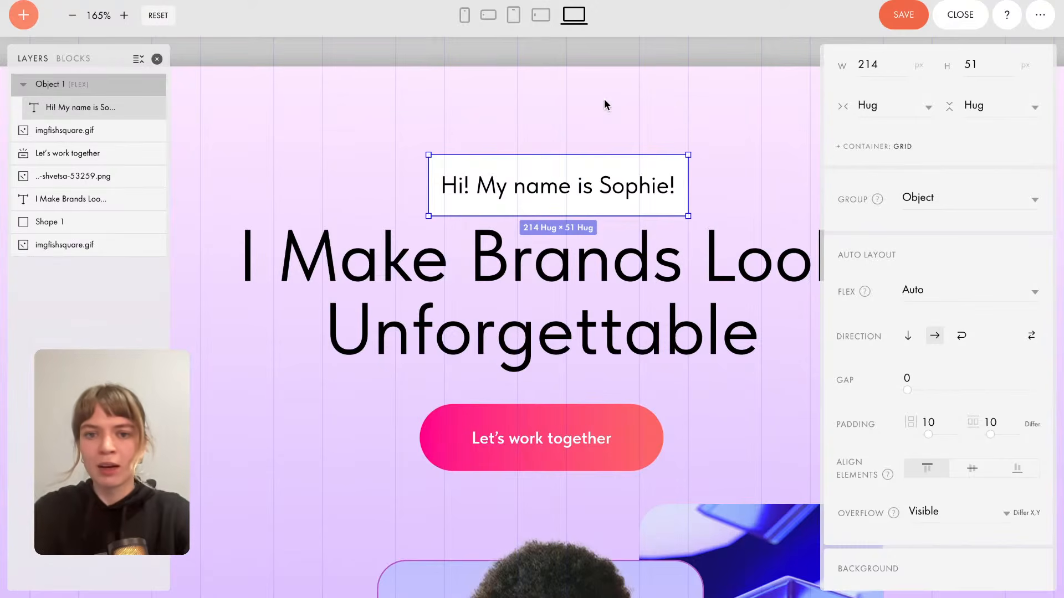
Move the greeting group up to X 506, Y 57 and round its corners with a radius of 50.
left_click(590, 112)
left_click(605, 173)
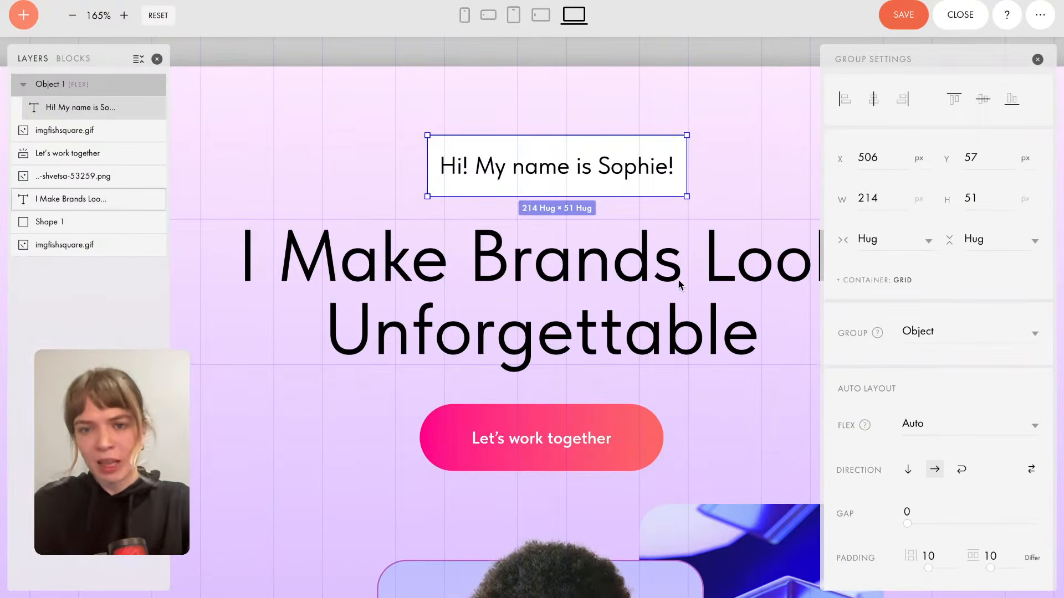
scroll(953, 473, "down", 10)
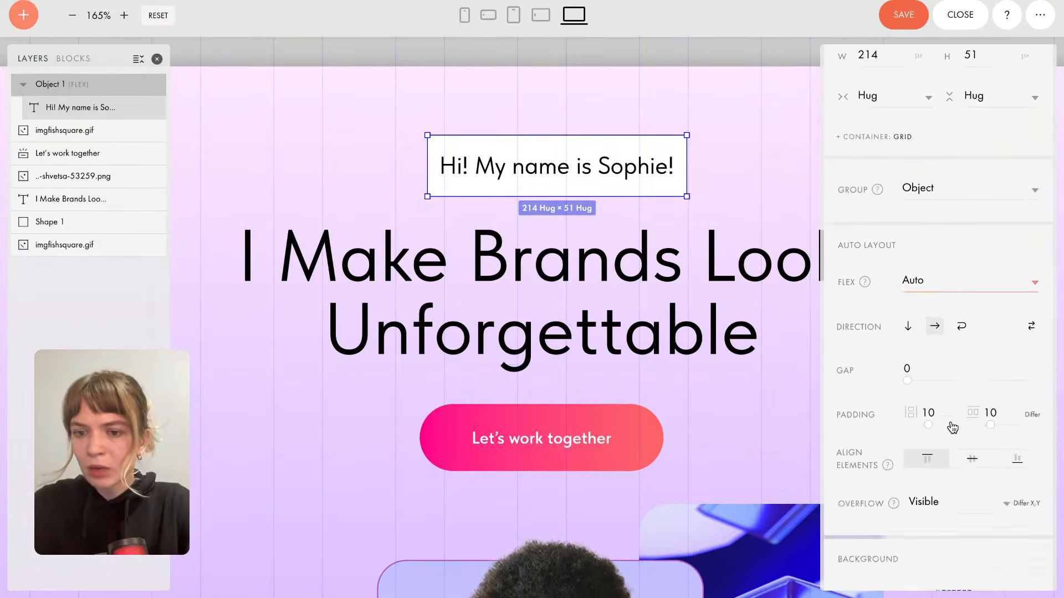
scroll(952, 427, "down", 2)
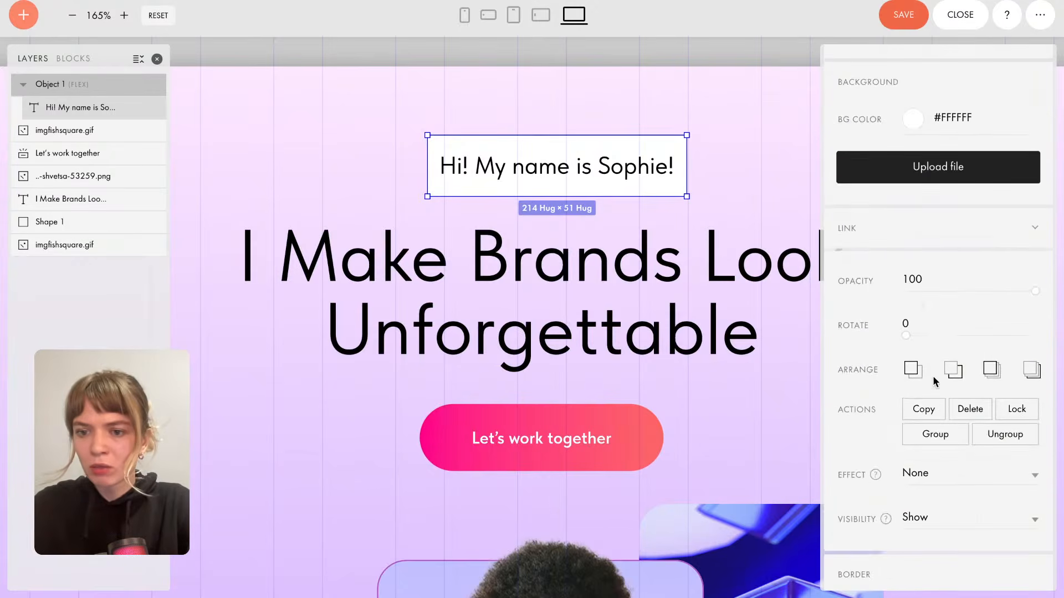
scroll(932, 376, "down", 12)
scroll(885, 134, "up", 3)
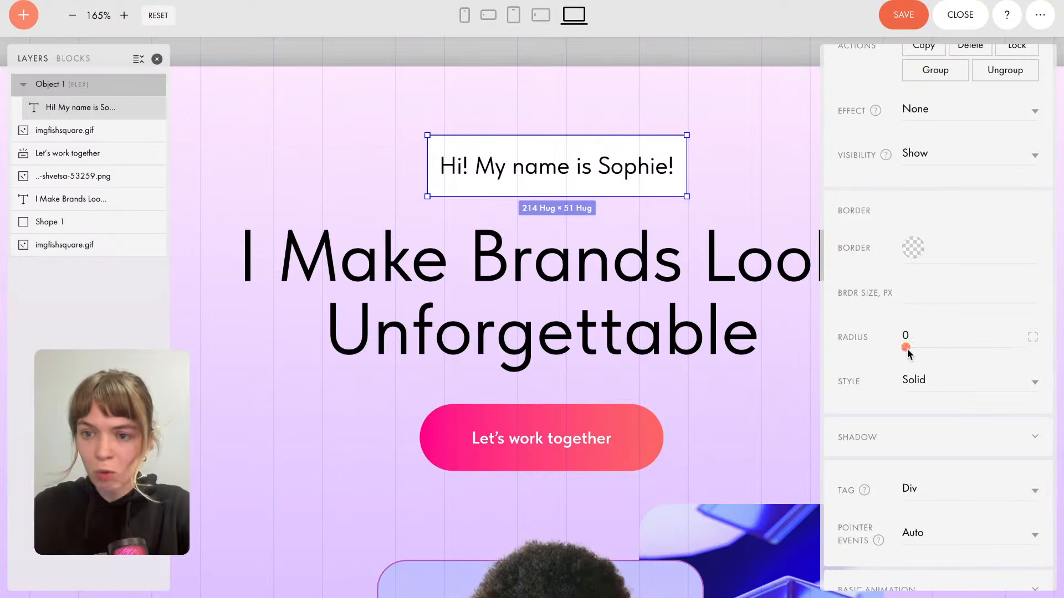
left_click_drag(907, 353, 1040, 351)
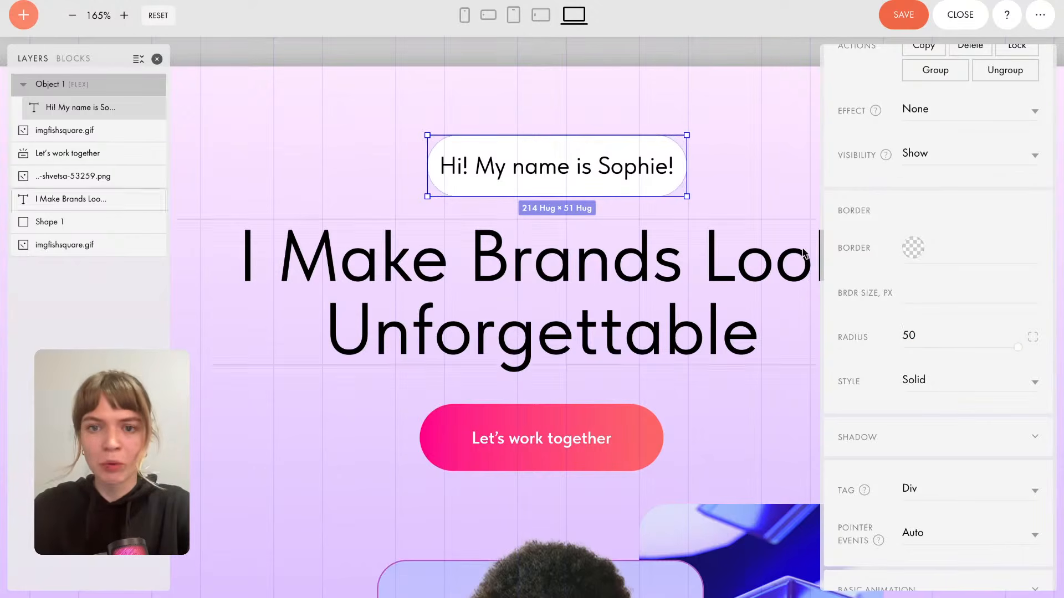
left_click(720, 164)
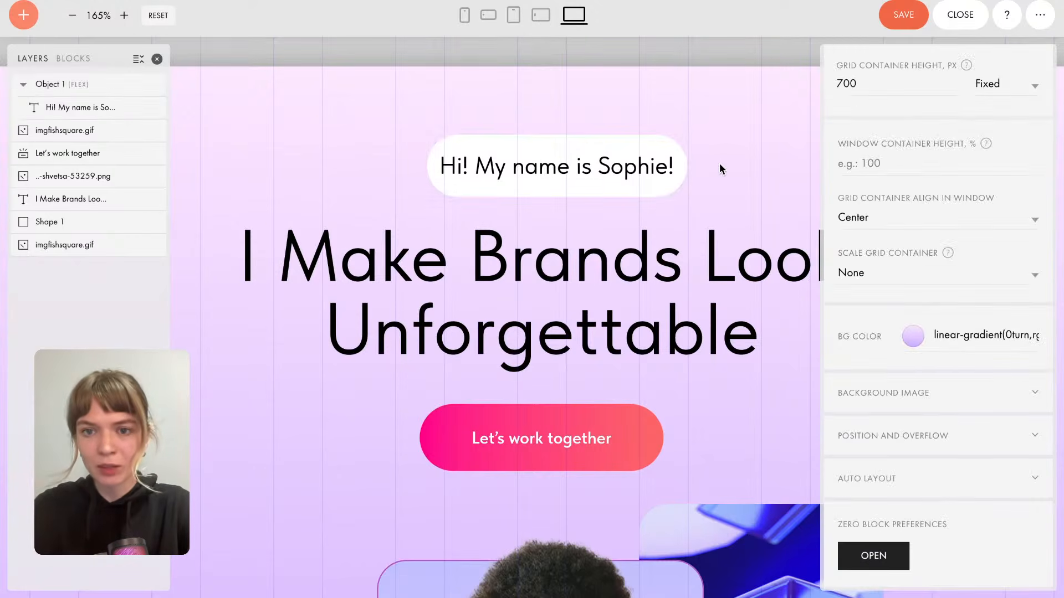
Set the greeting group's horizontal padding to 20.
left_click(636, 159)
scroll(916, 277, "down", 7)
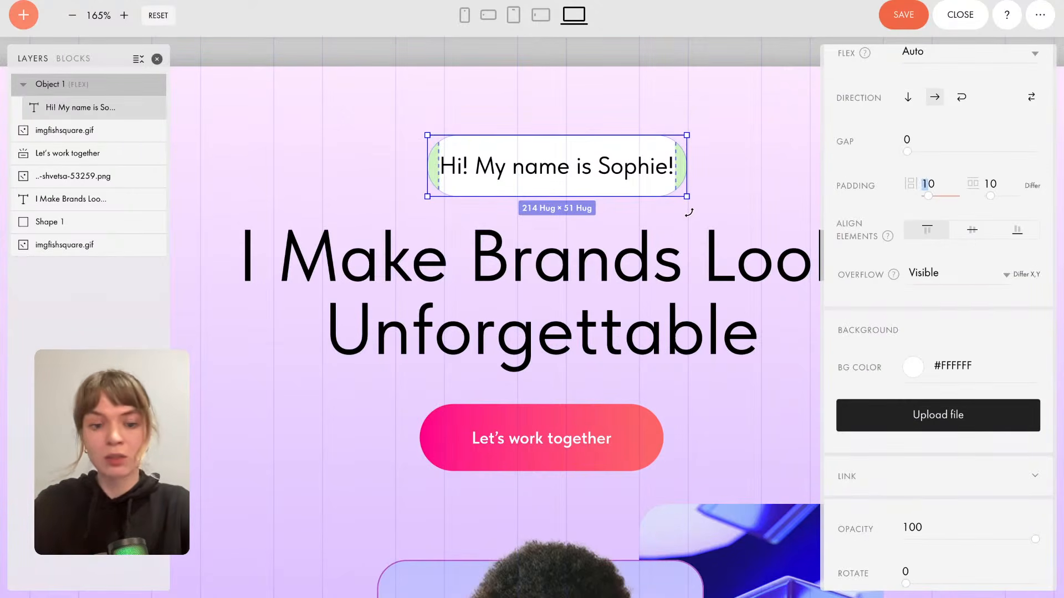
left_click(738, 197)
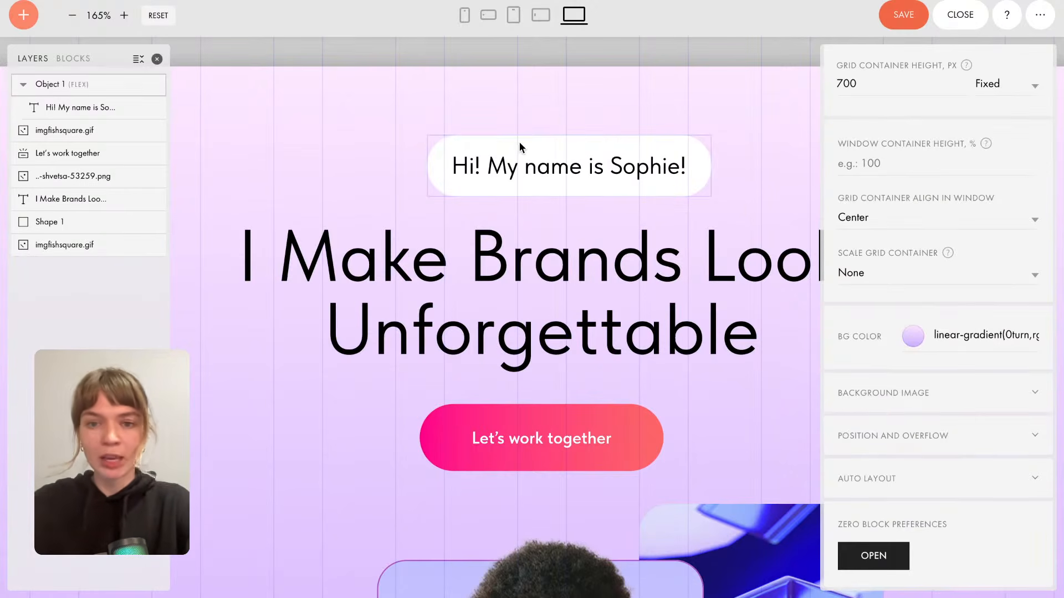
Insert the filler letters "hdjashdjsah" before the final exclamation mark of the greeting text.
left_click(542, 167)
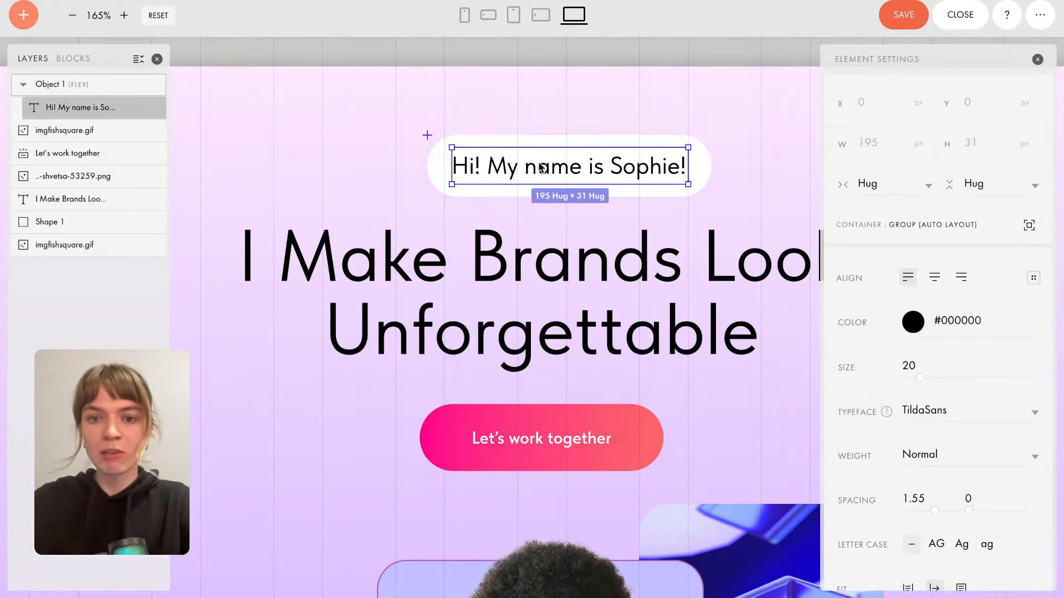
double_click(681, 167)
type("hdjashdjsah")
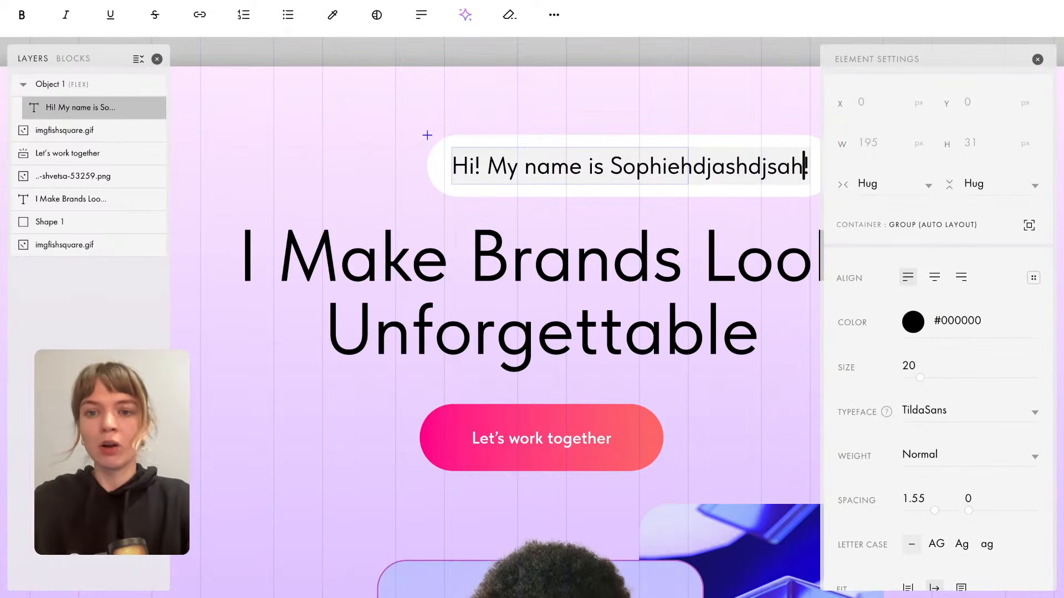
Delete the filler letters from the greeting text and deselect it.
key("BackSpace")
key("BackSpace")
key("BackSpace")
key("BackSpace")
key("BackSpace")
key("BackSpace")
key("BackSpace")
key("BackSpace")
key("BackSpace")
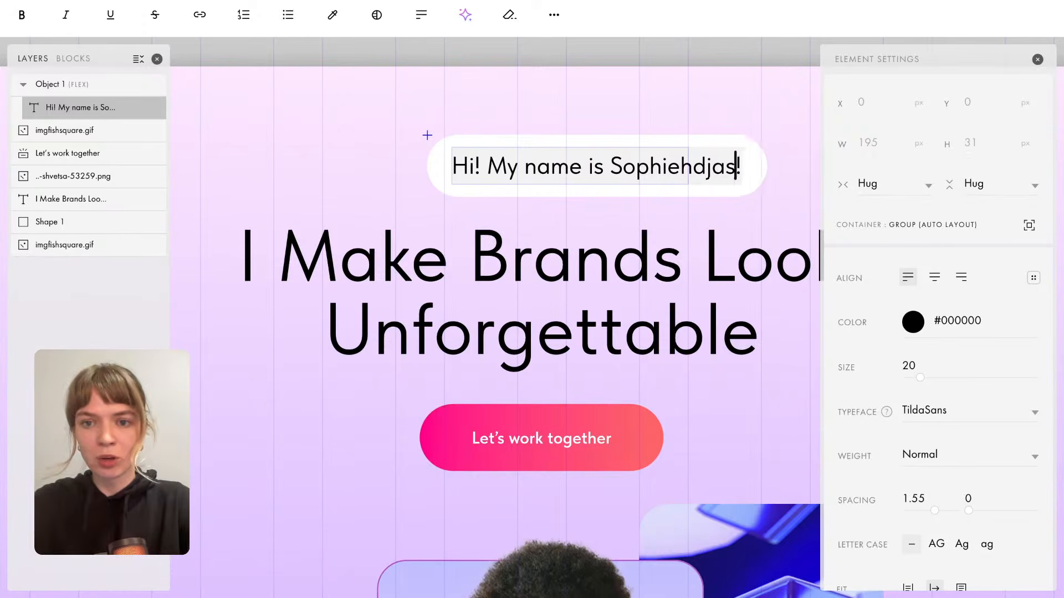
key("BackSpace")
key("BackSpace")
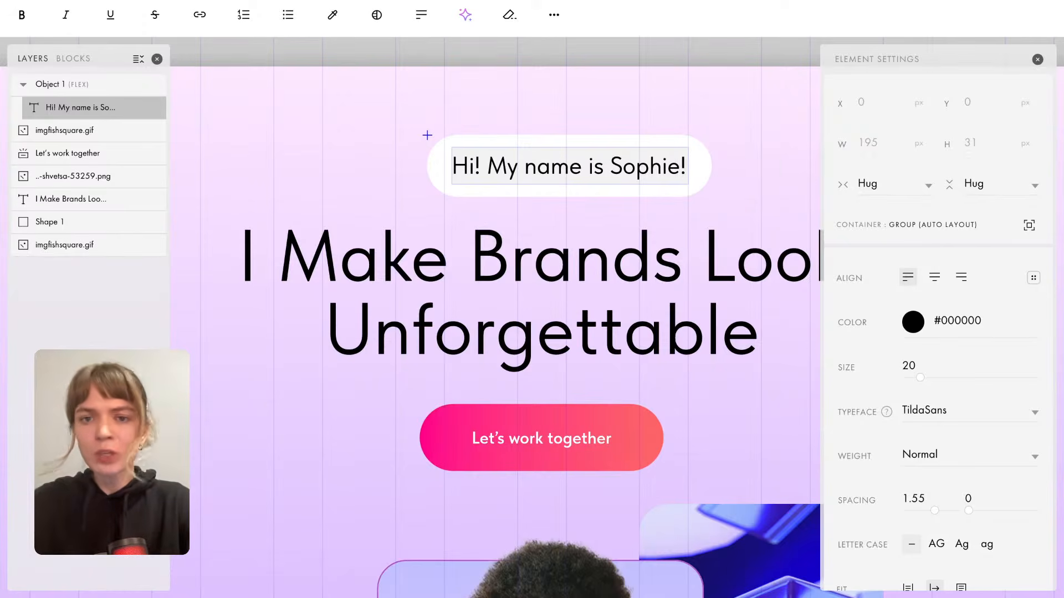
key("Escape")
left_click(306, 161)
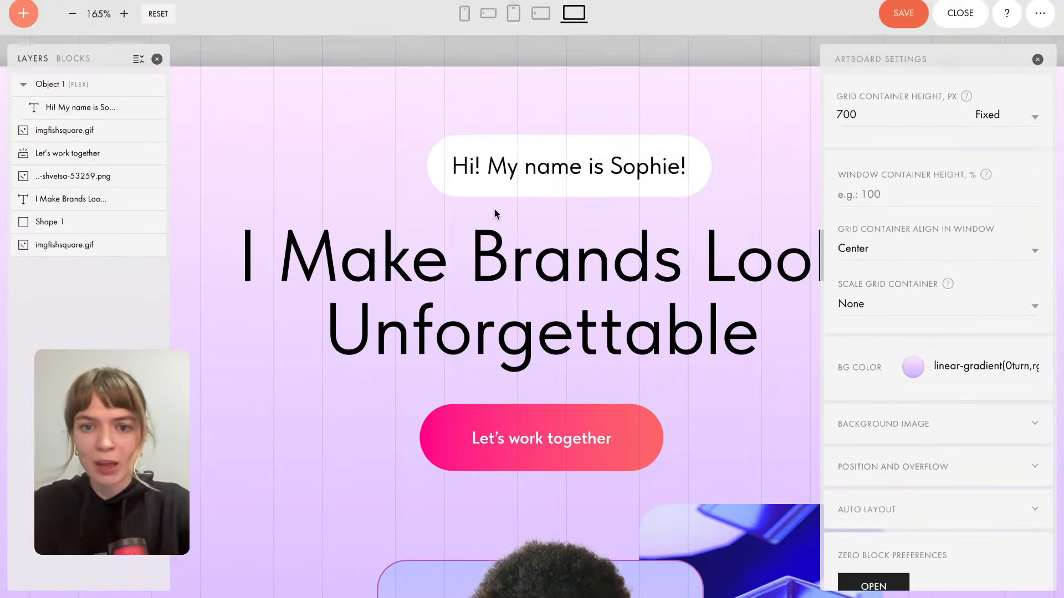
Move the whole greeting group down beside the woman's photo, overlapping its left edge, at X 271 and Y 459.
scroll(494, 207, "down", 3)
left_click(559, 184)
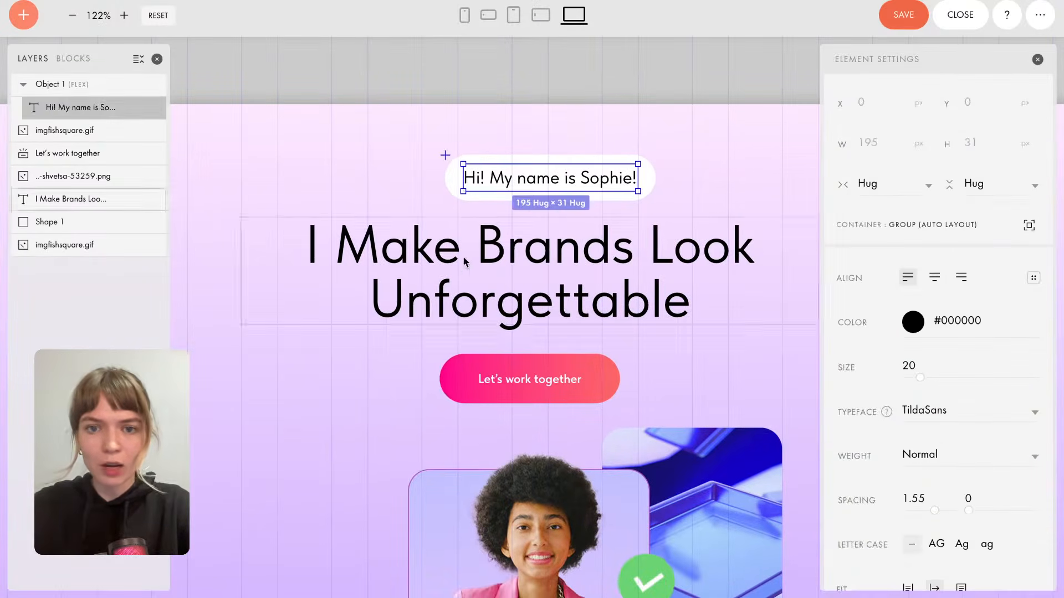
left_click(478, 150)
left_click_drag(483, 161, 231, 440)
scroll(231, 440, "down", 3)
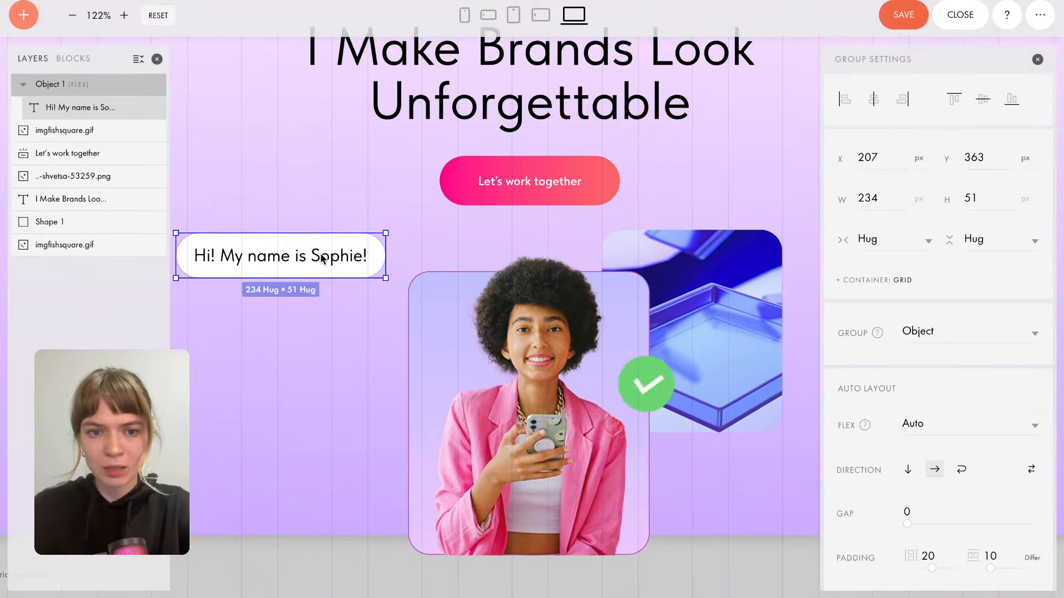
left_click_drag(324, 261, 379, 342)
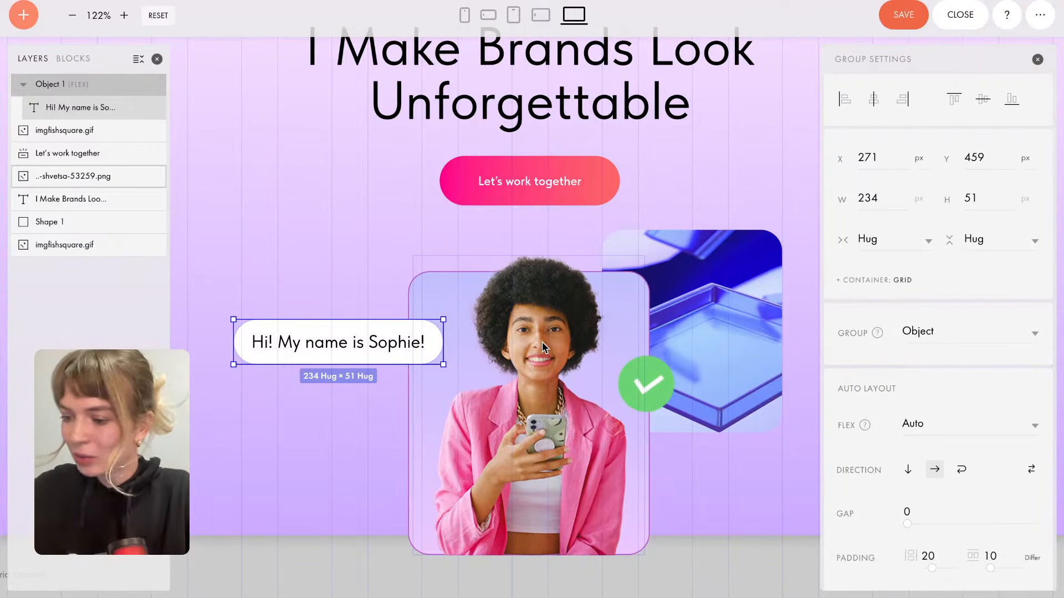
Widen the "Let's work together" button leftward to 230 px and nudge it up to Y 274.
left_click(543, 173)
left_click_drag(441, 182, 413, 182)
left_click_drag(604, 176, 604, 179)
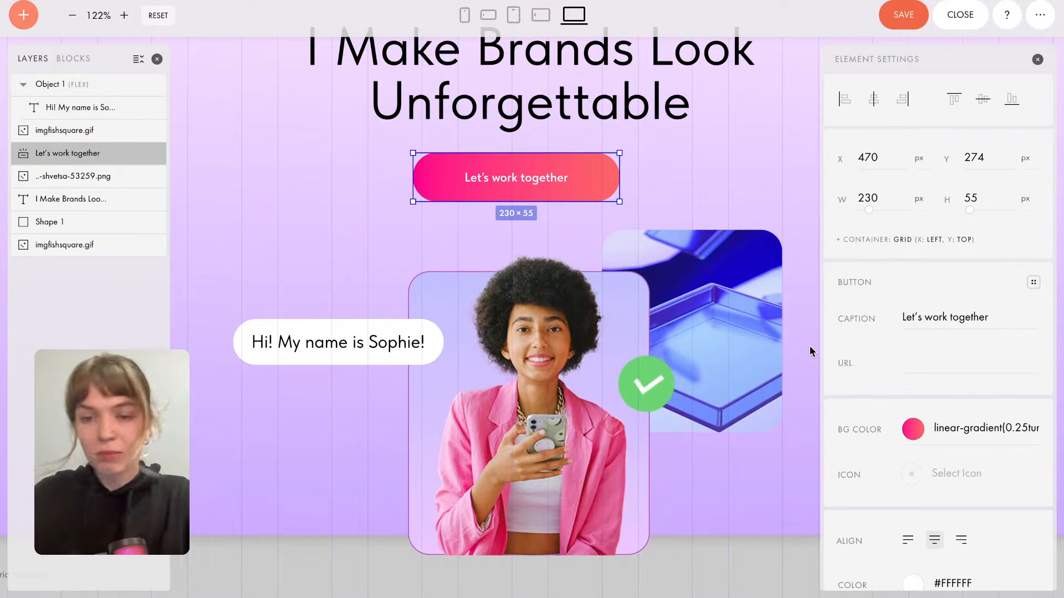
left_click(653, 187)
Add a thin right-pointing arrow icon to the "Let's work together" button.
left_click(579, 168)
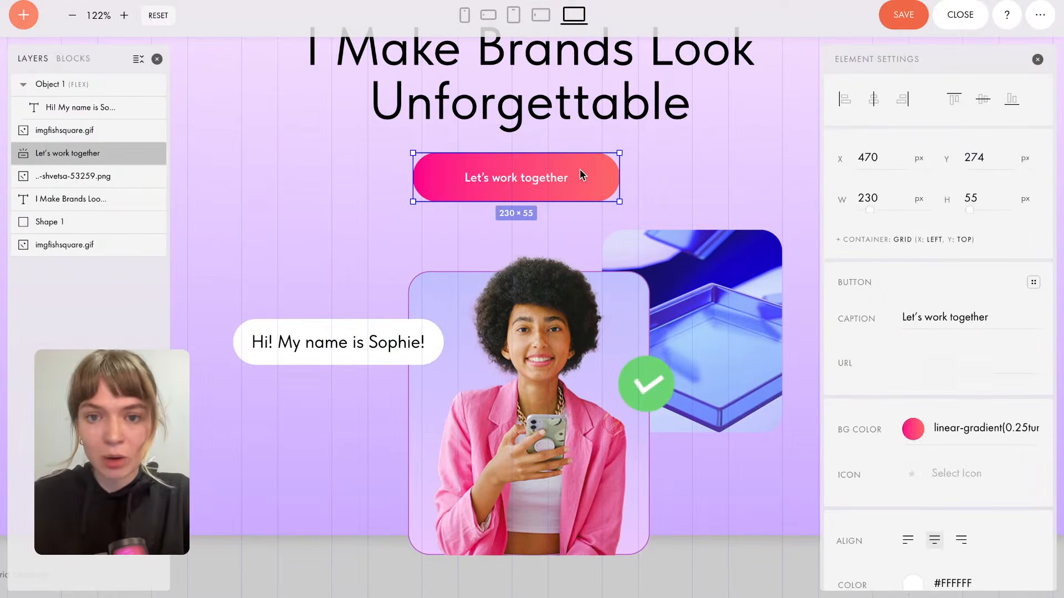
scroll(923, 344, "down", 3)
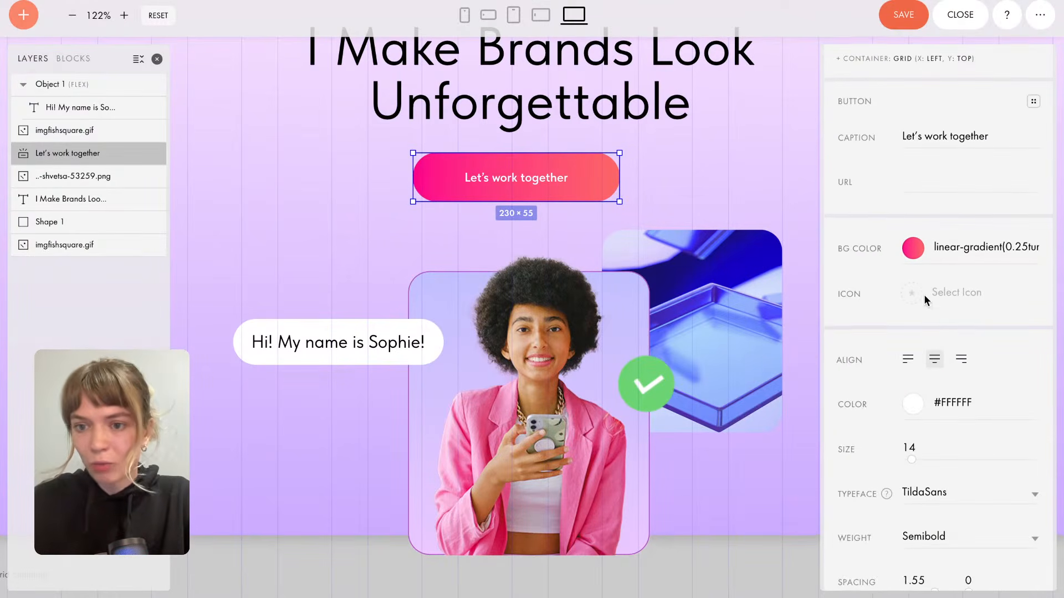
left_click(913, 295)
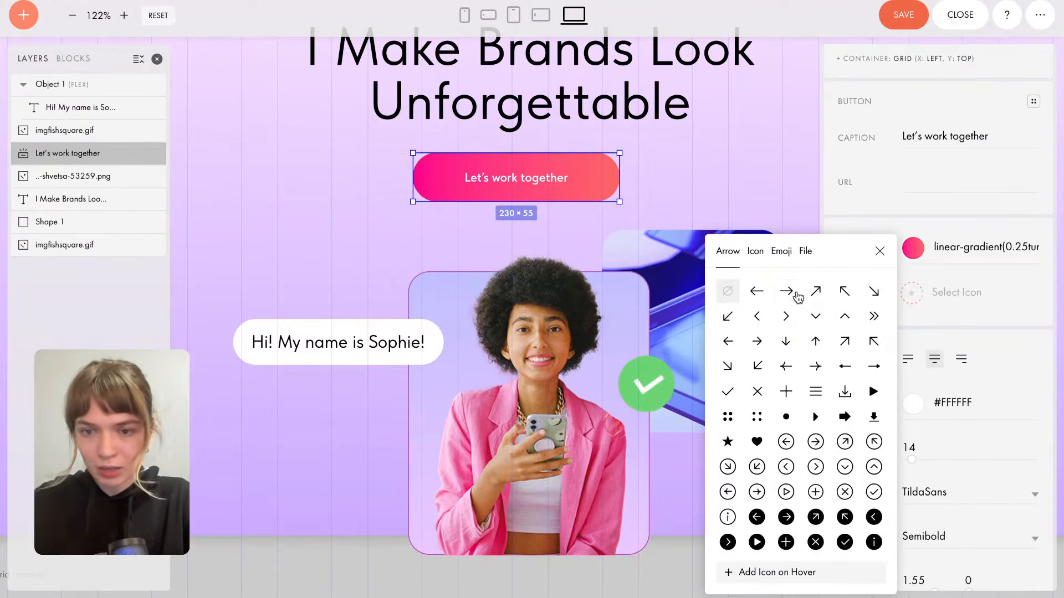
mouse_move(791, 295)
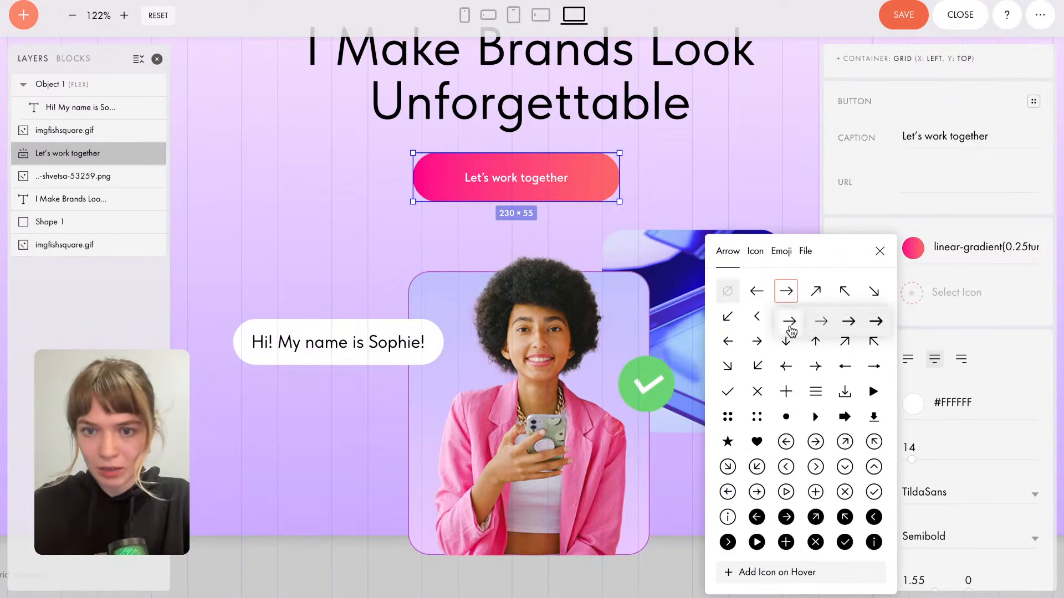
left_click(790, 321)
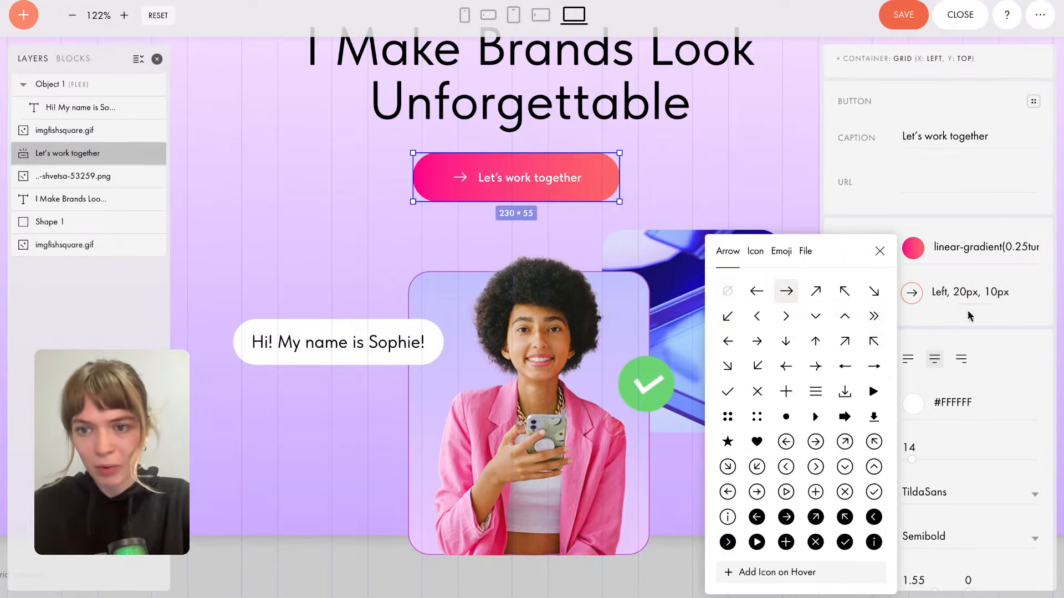
Set the button icon's position to Right and close the icon settings.
left_click(961, 324)
left_click(911, 294)
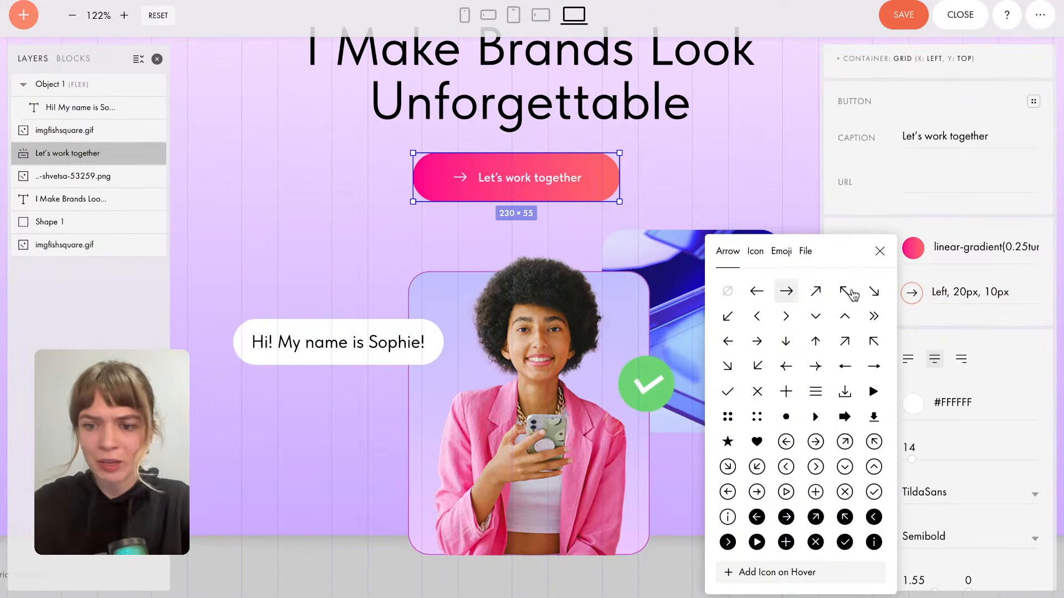
left_click(964, 303)
left_click(942, 293)
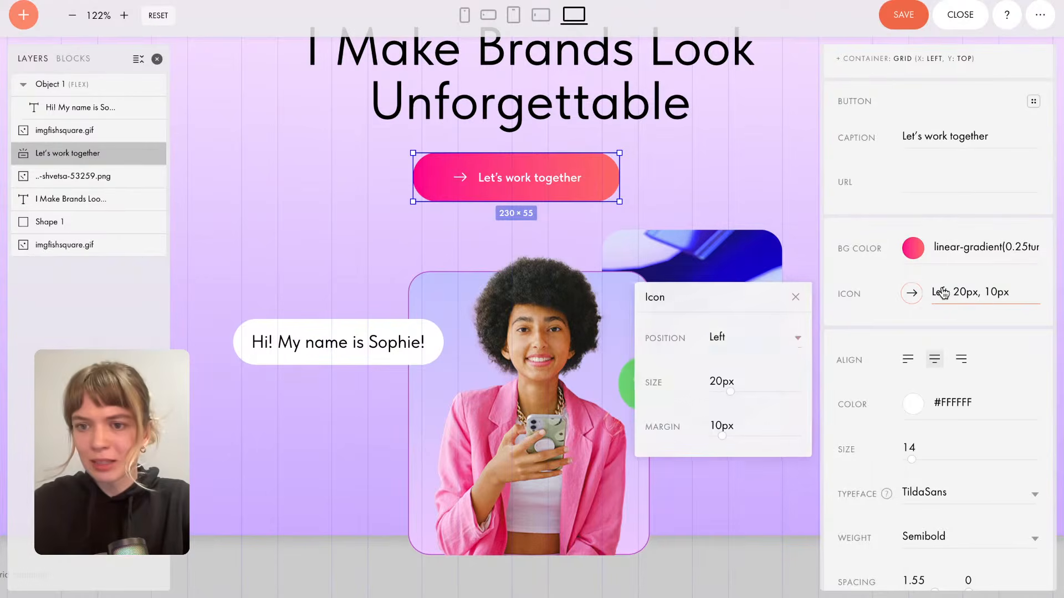
left_click(761, 336)
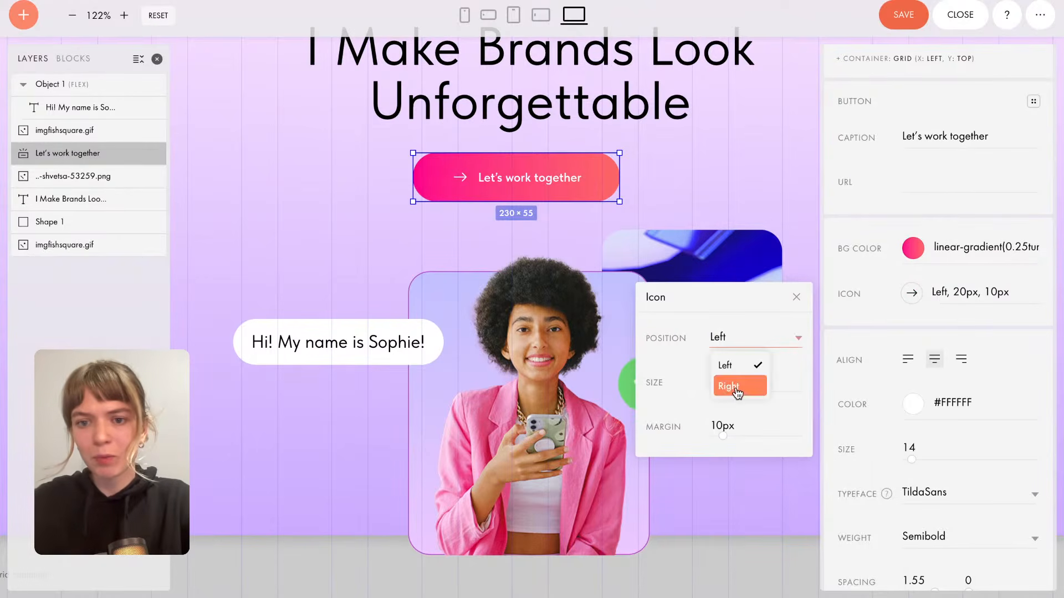
left_click(747, 300)
left_click(745, 335)
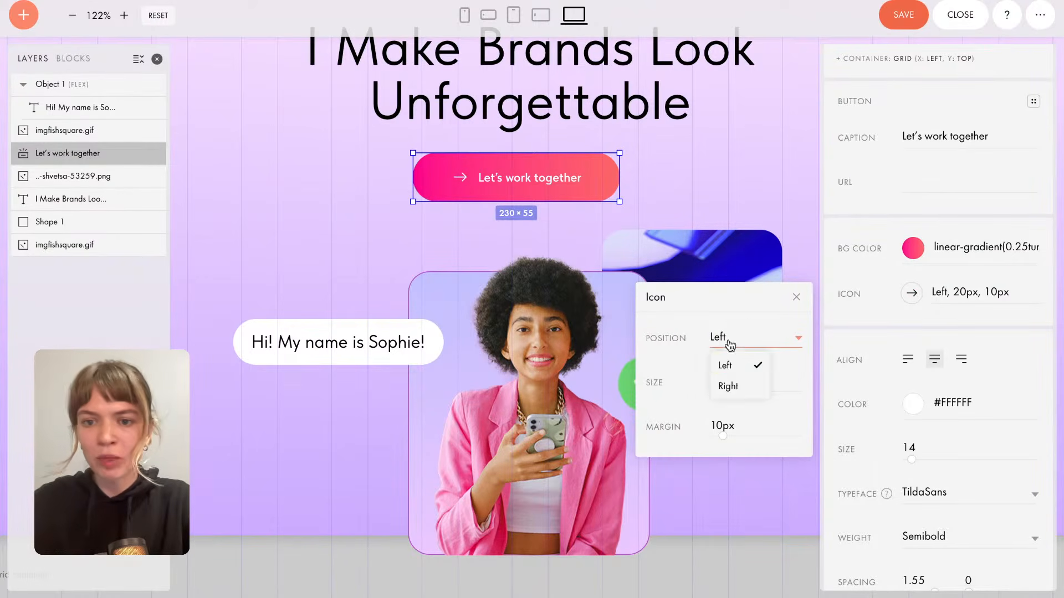
left_click(732, 395)
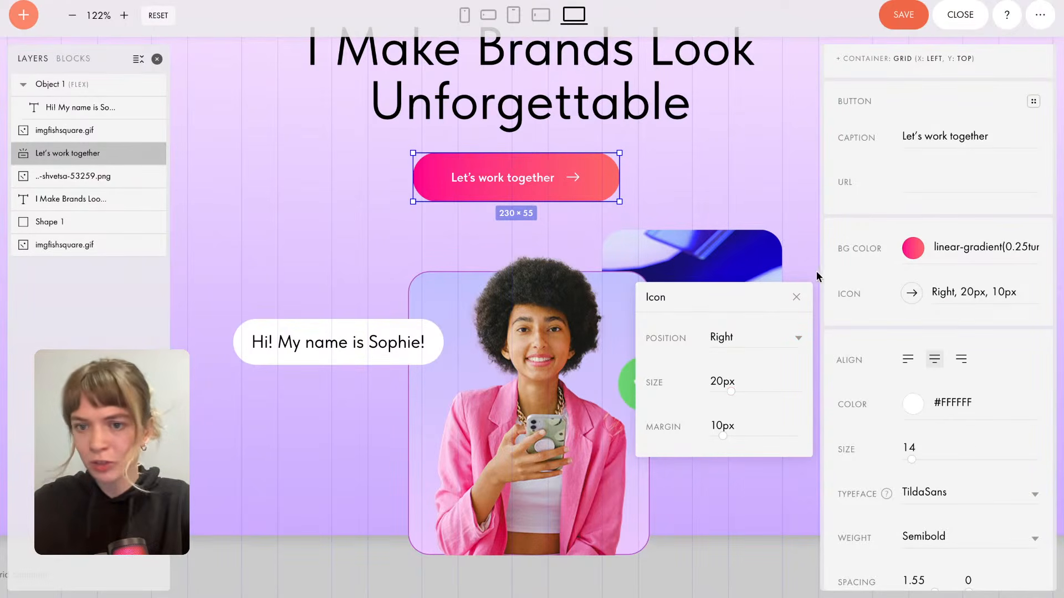
left_click(798, 301)
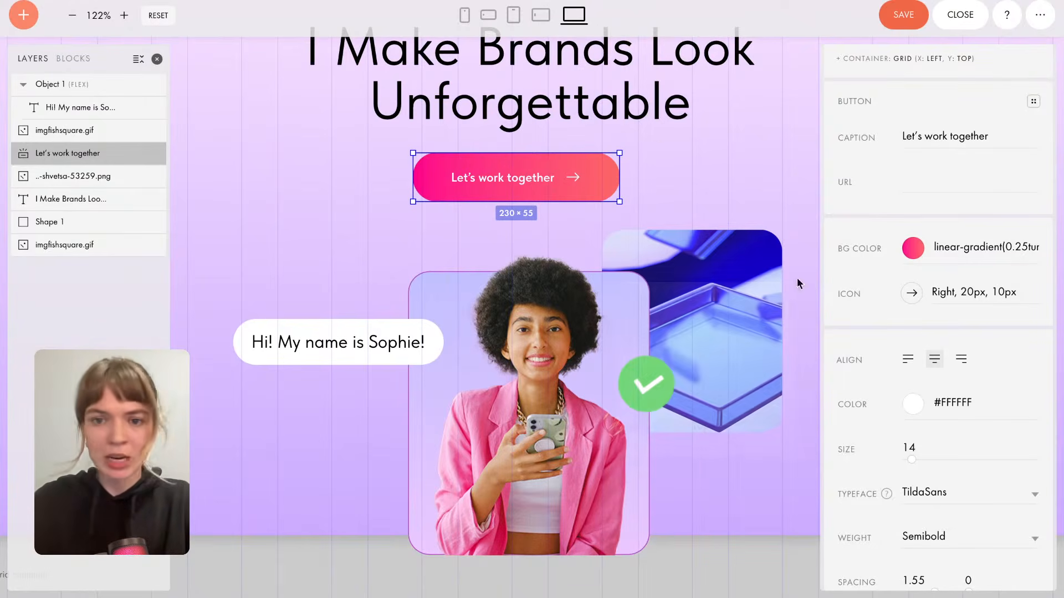
Examine the "Let's work together" button's typography, opacity, action, border and shadow settings.
left_click(722, 181)
left_click(612, 189)
scroll(910, 313, "down", 8)
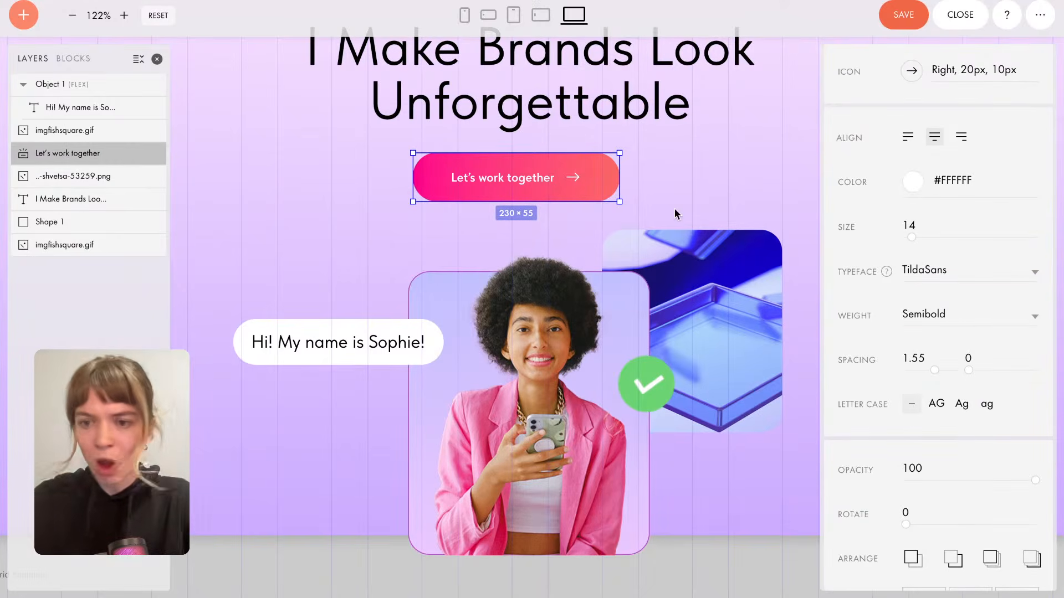
scroll(893, 248, "down", 4)
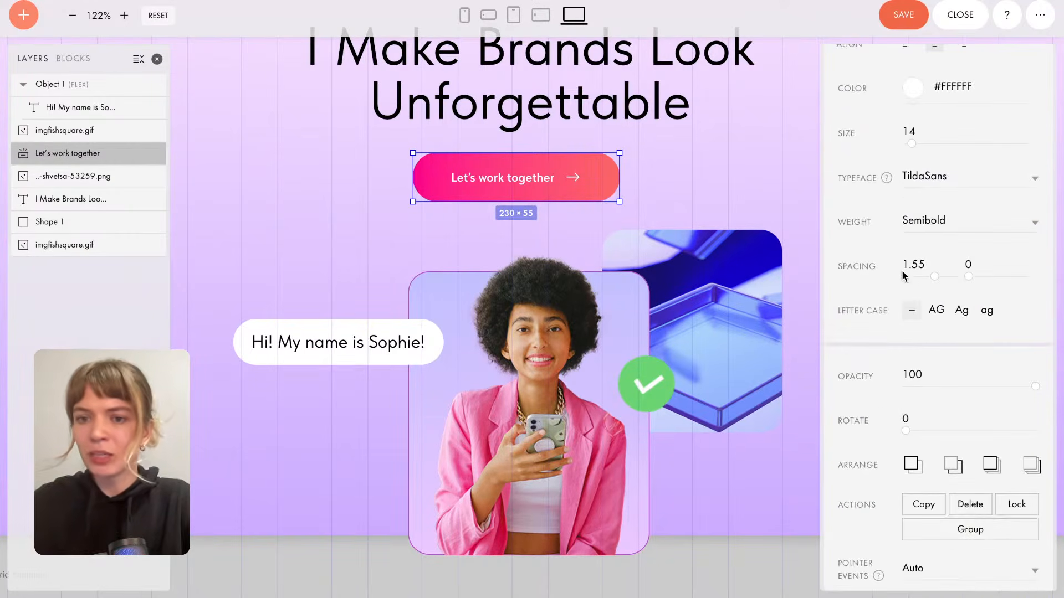
scroll(962, 314, "down", 2)
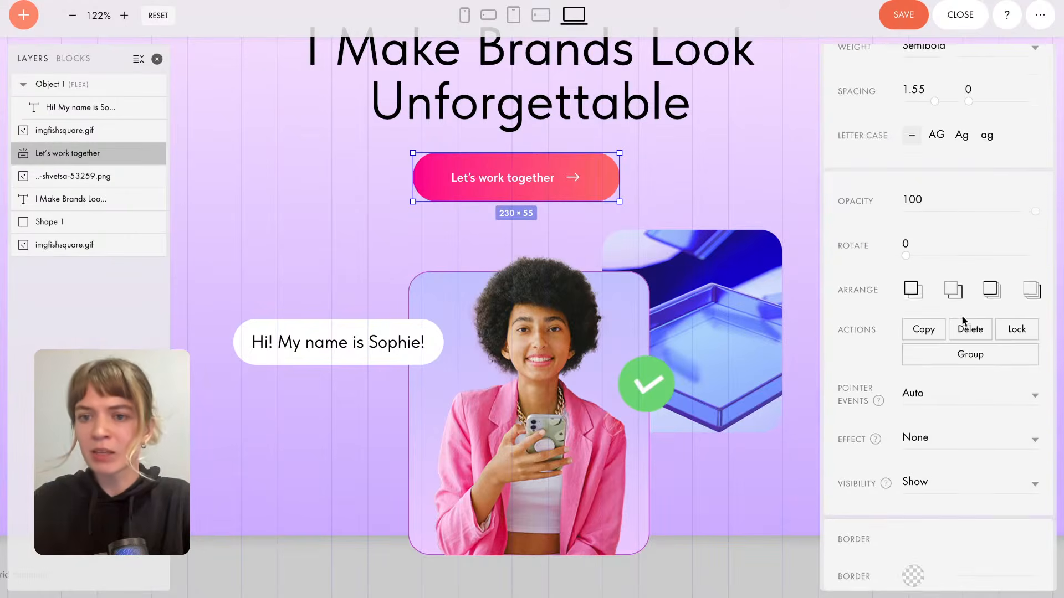
scroll(940, 321, "down", 2)
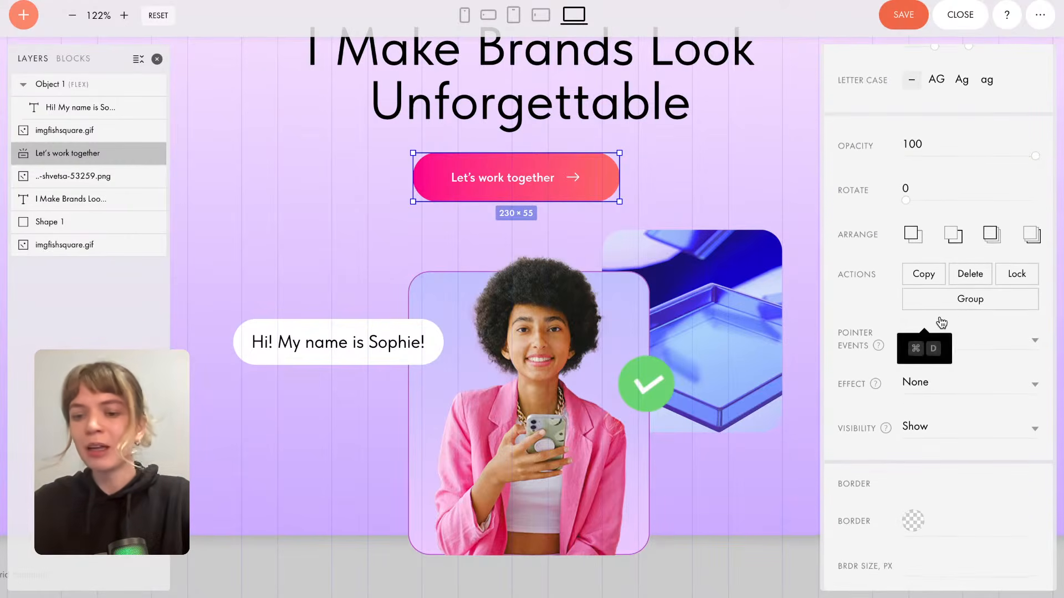
scroll(940, 320, "down", 5)
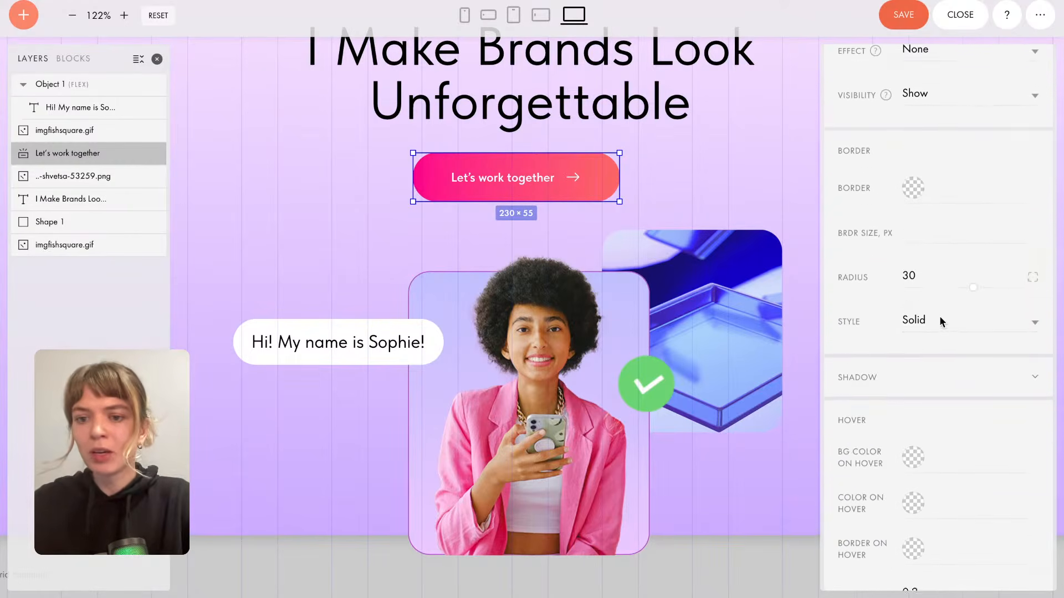
left_click(905, 386)
scroll(904, 387, "down", 5)
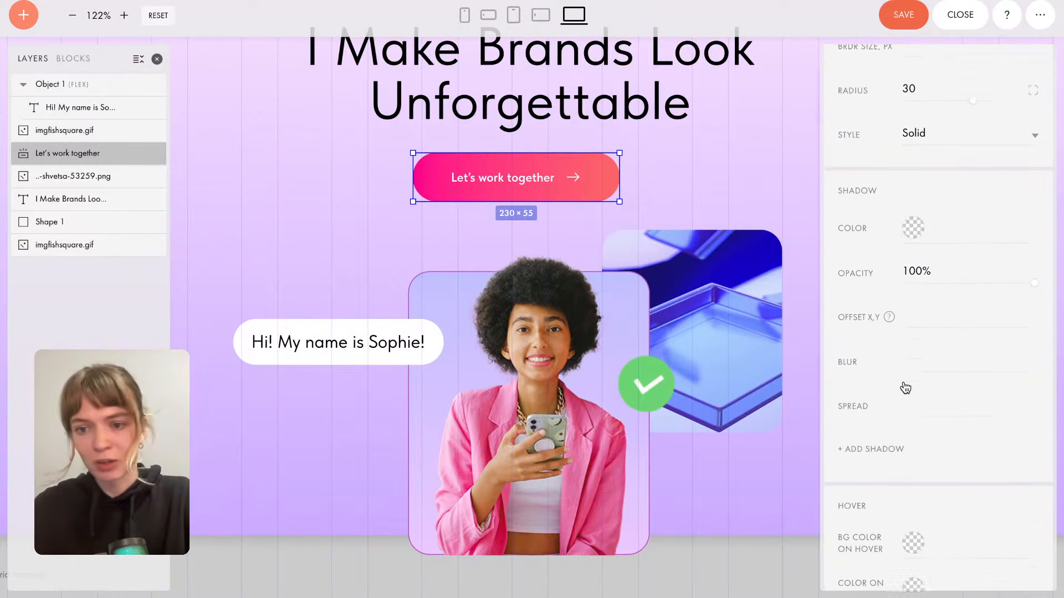
scroll(879, 399, "up", 3)
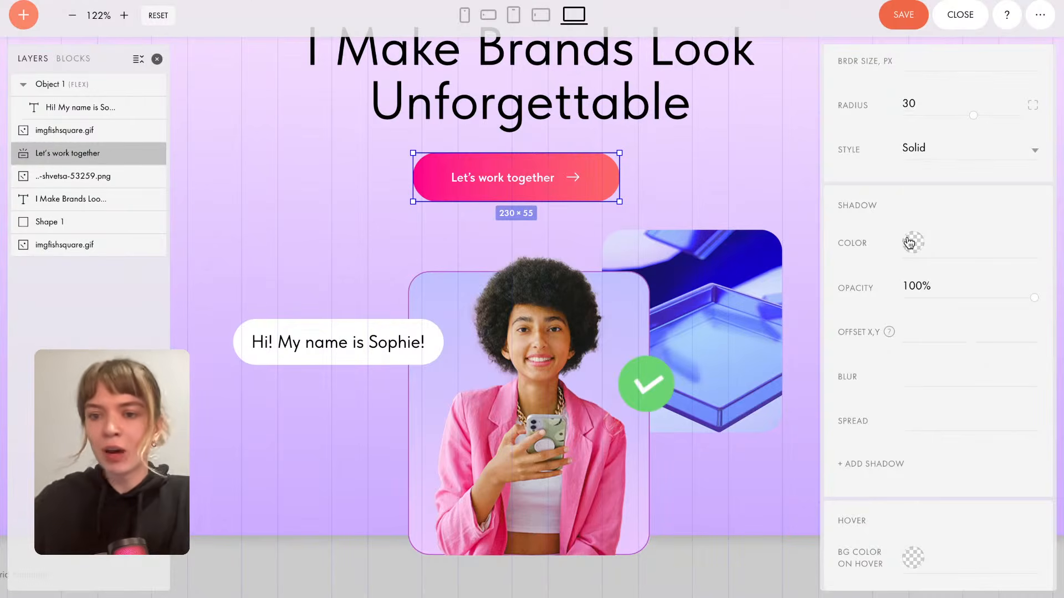
Give the "Let's work together" button a light pink background color on hover, #FF8FD5.
scroll(939, 334, "down", 4)
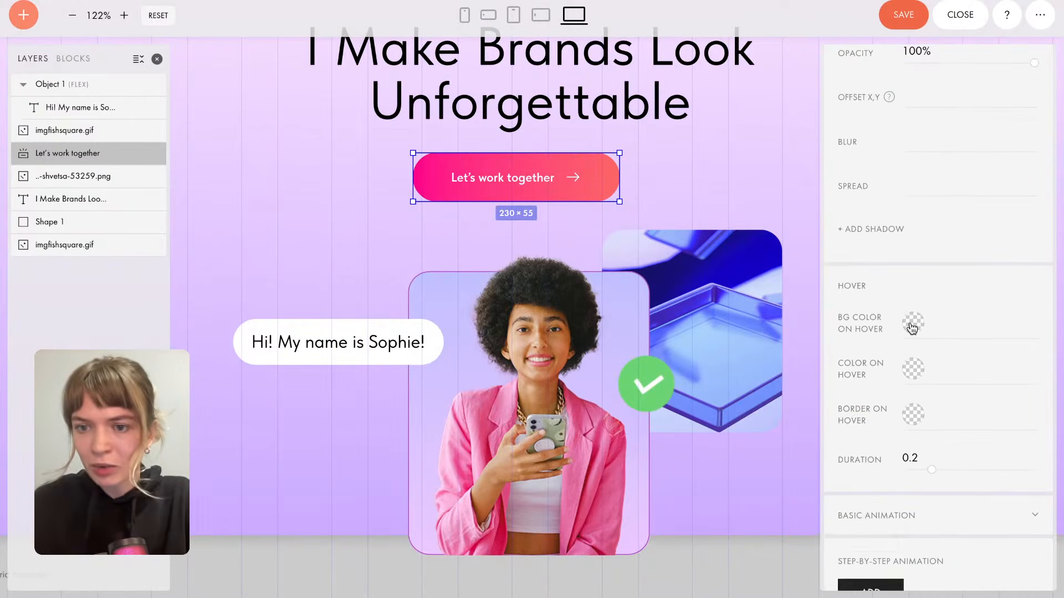
left_click(912, 324)
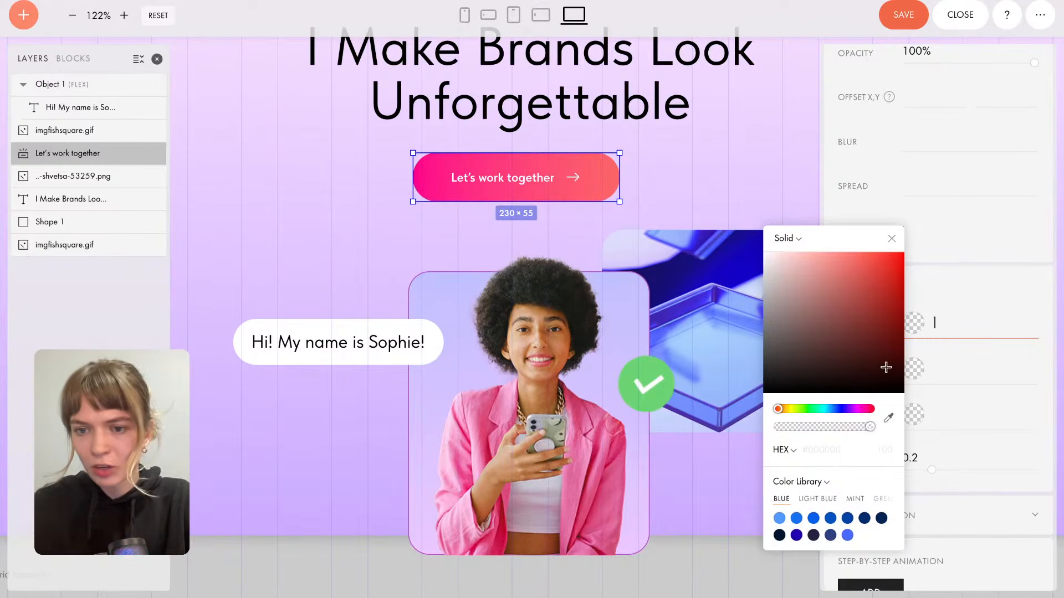
left_click(876, 332)
left_click(858, 409)
left_click_drag(864, 326, 875, 231)
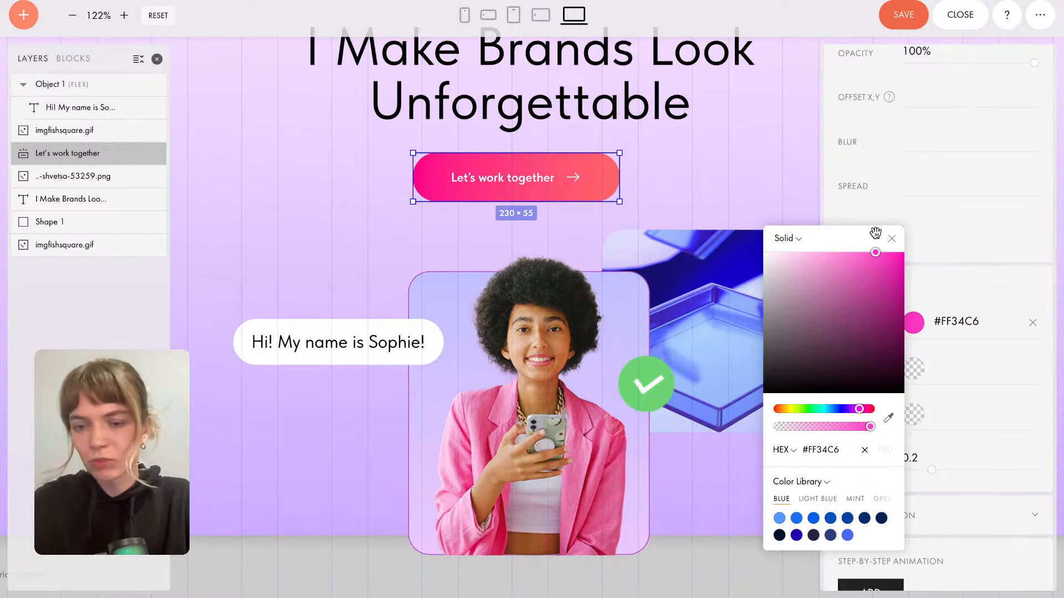
left_click(861, 409)
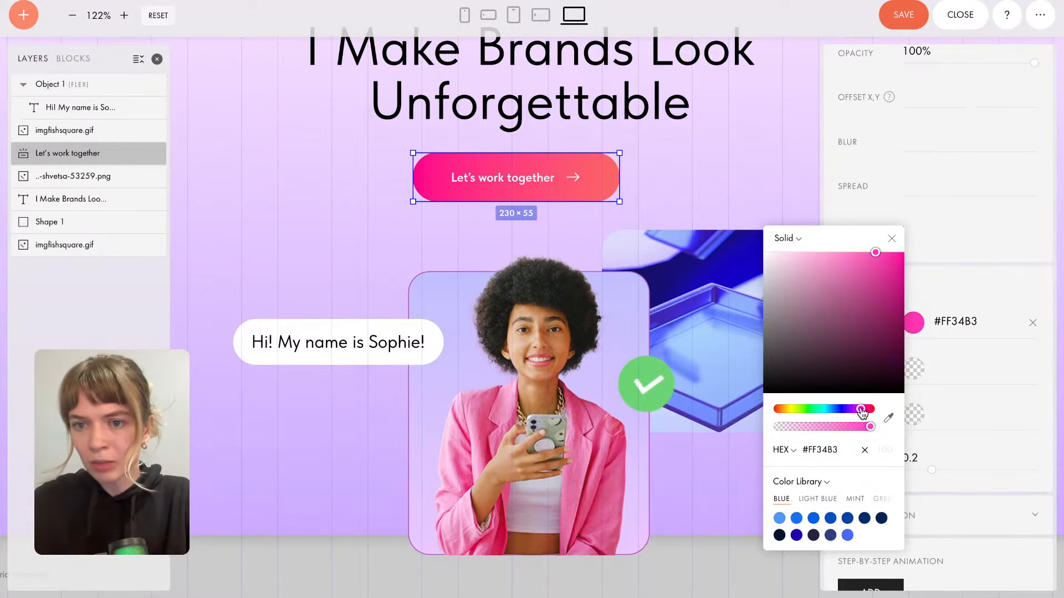
left_click_drag(855, 267, 824, 247)
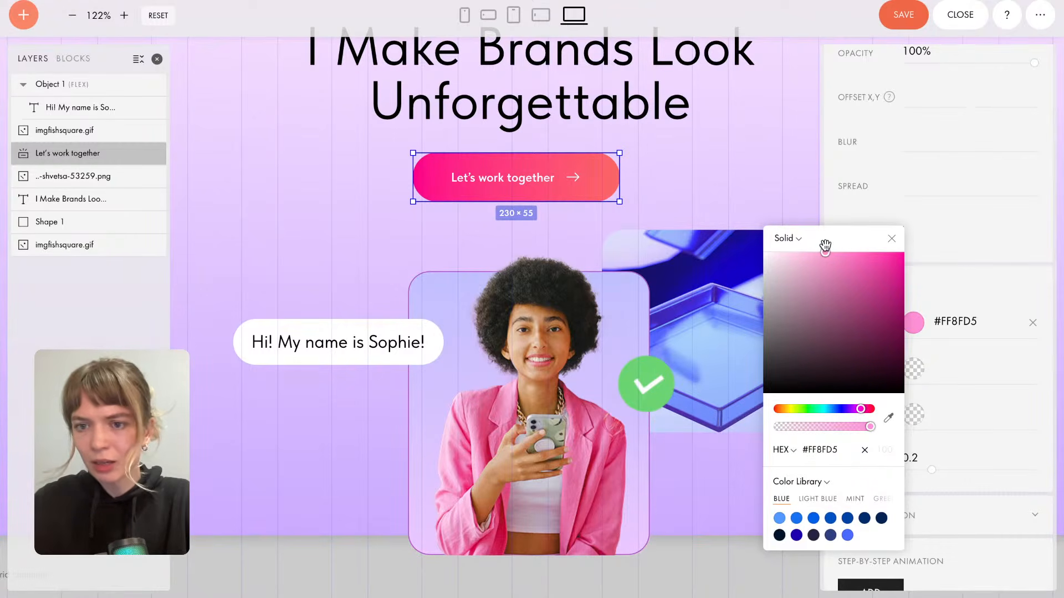
left_click(892, 240)
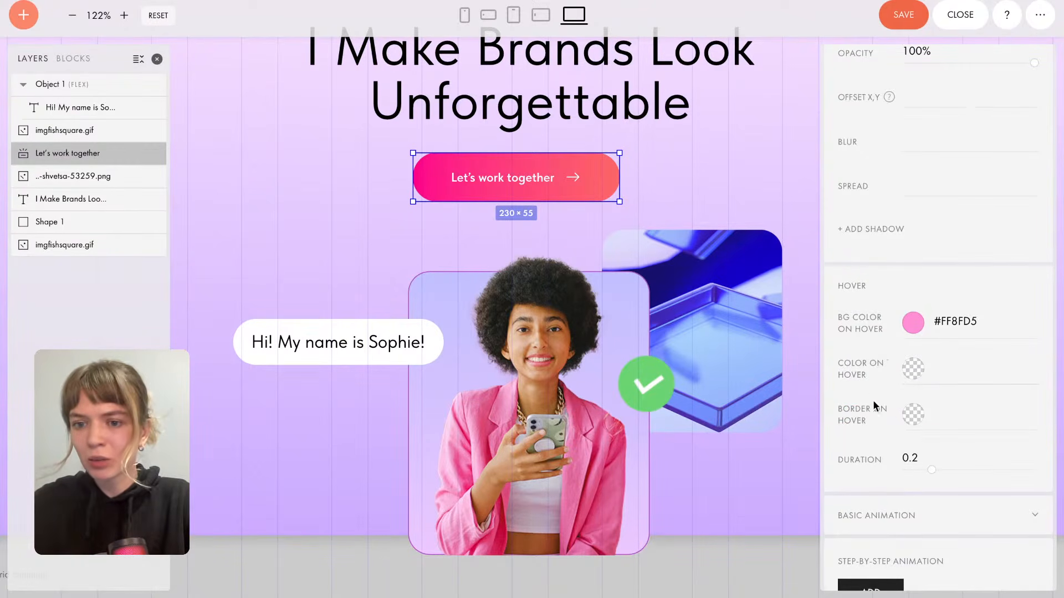
Try a purple border color on hover, #C735C1, for the "Let's work together" button.
left_click(914, 416)
left_click_drag(868, 453, 856, 452)
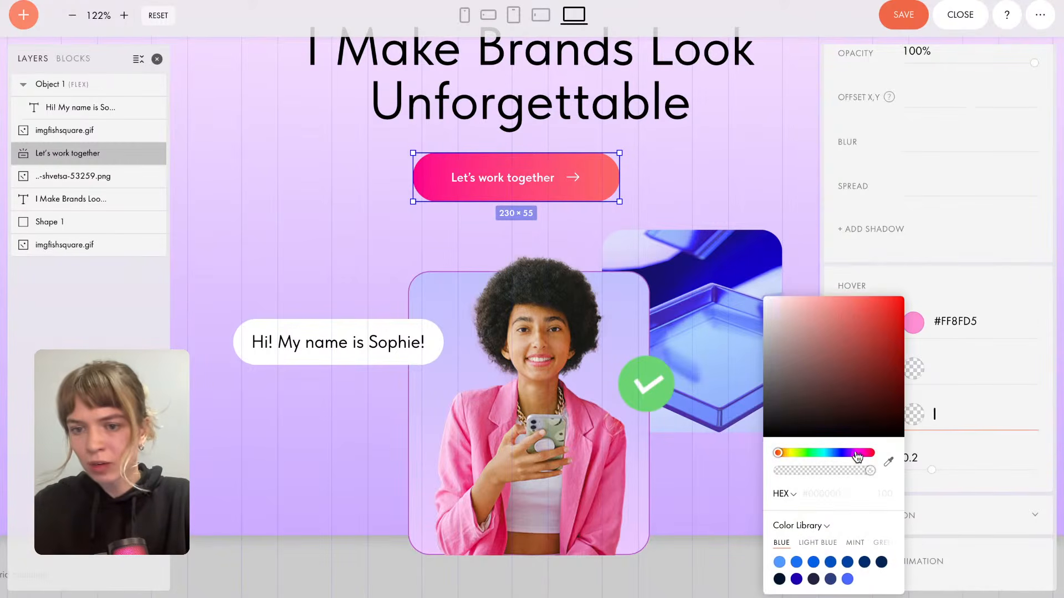
left_click_drag(859, 375, 866, 327)
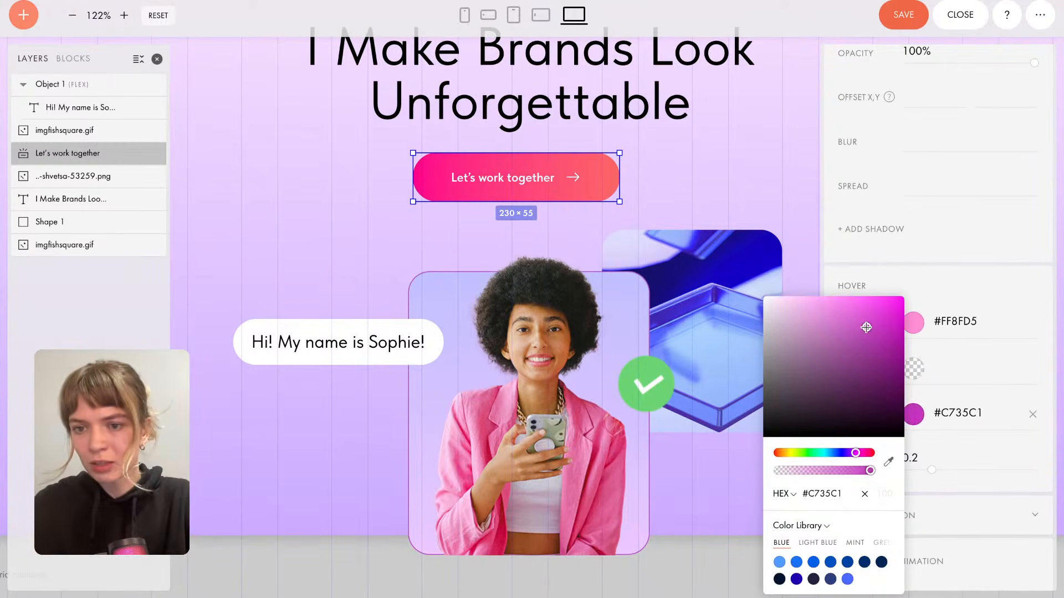
left_click(685, 169)
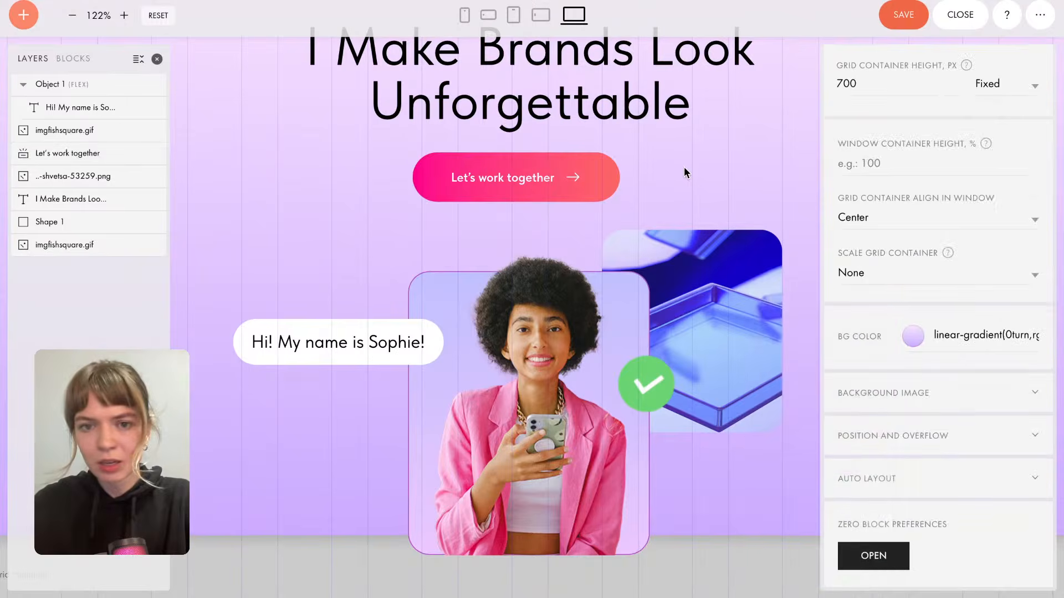
Remove the border color on hover from the "Let's work together" button.
left_click(607, 191)
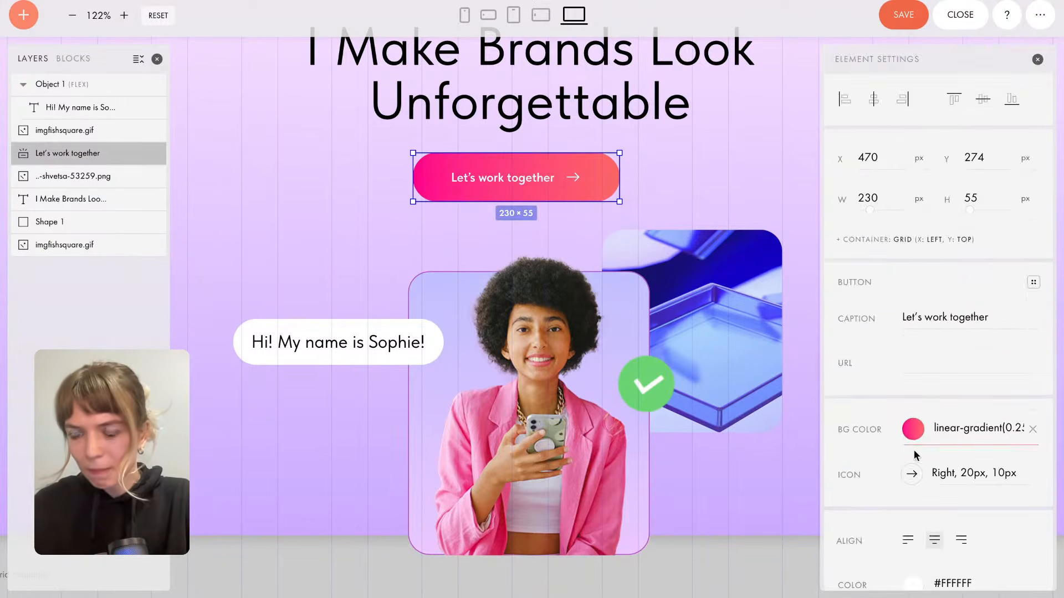
scroll(920, 455, "down", 4)
scroll(926, 467, "down", 10)
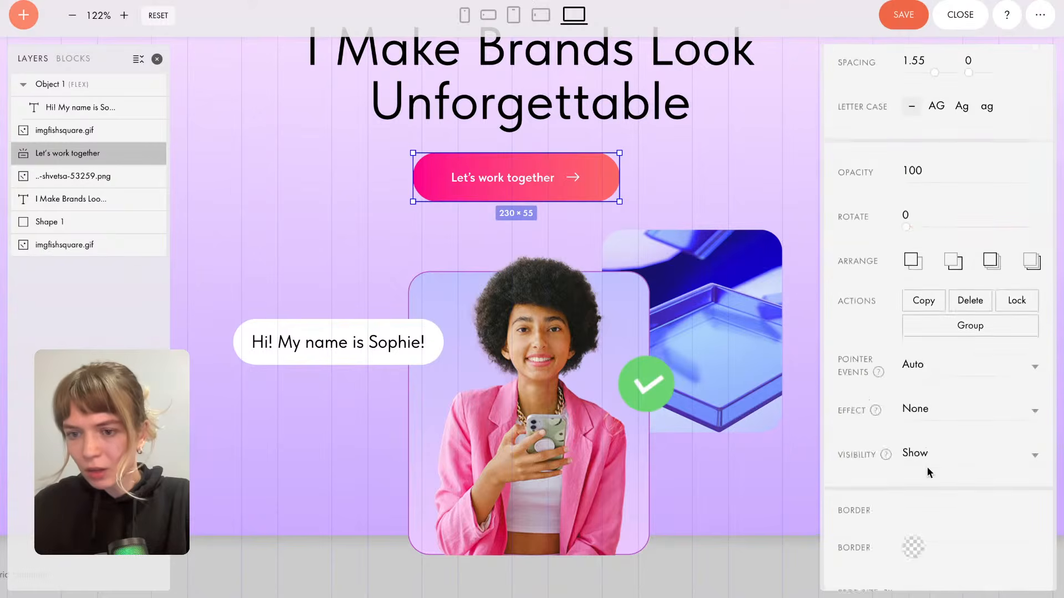
scroll(925, 452, "down", 5)
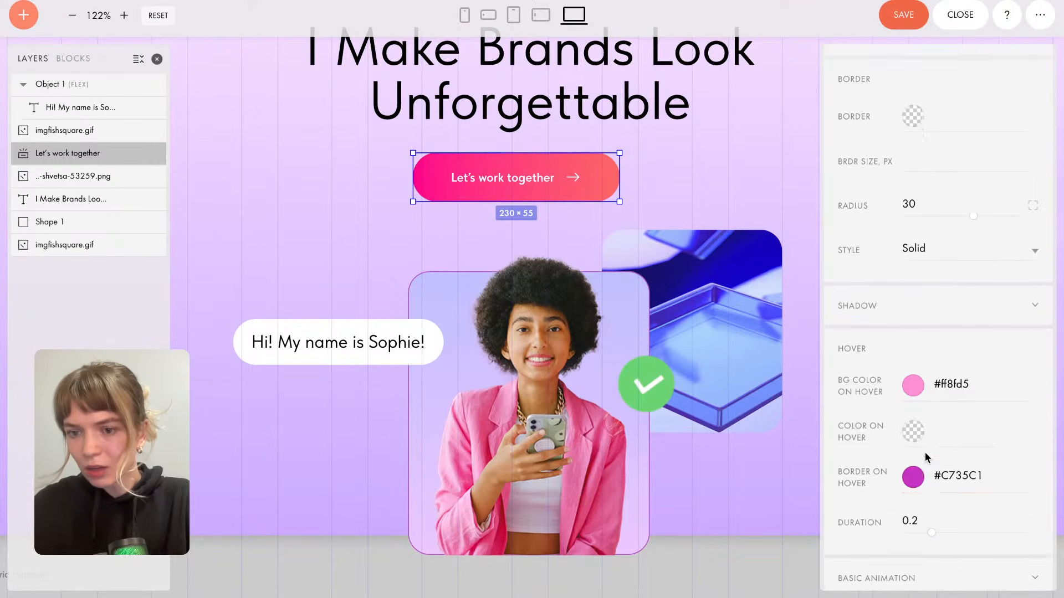
scroll(924, 451, "down", 1)
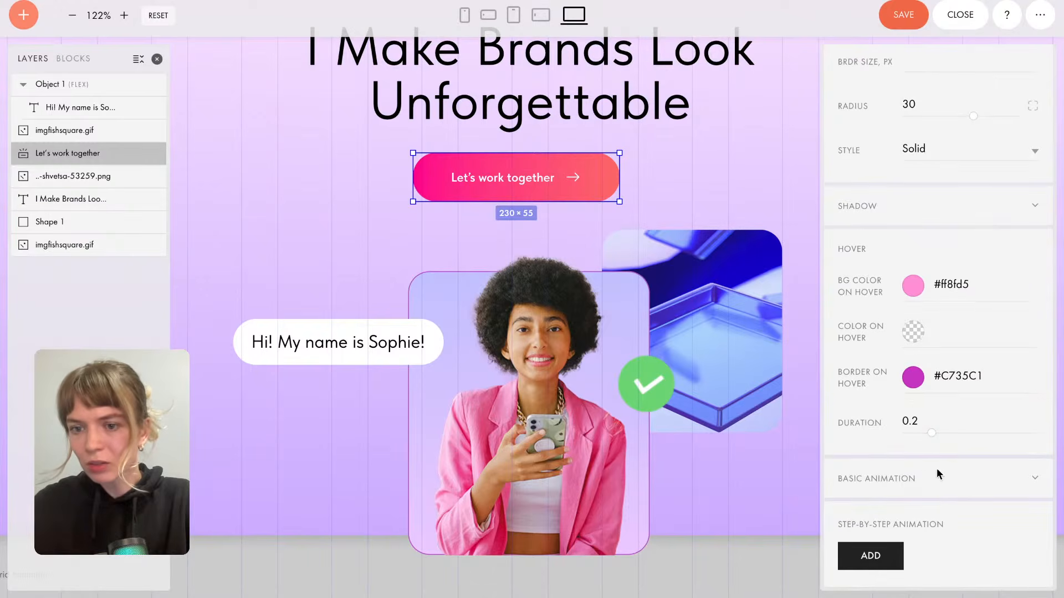
left_click(1036, 381)
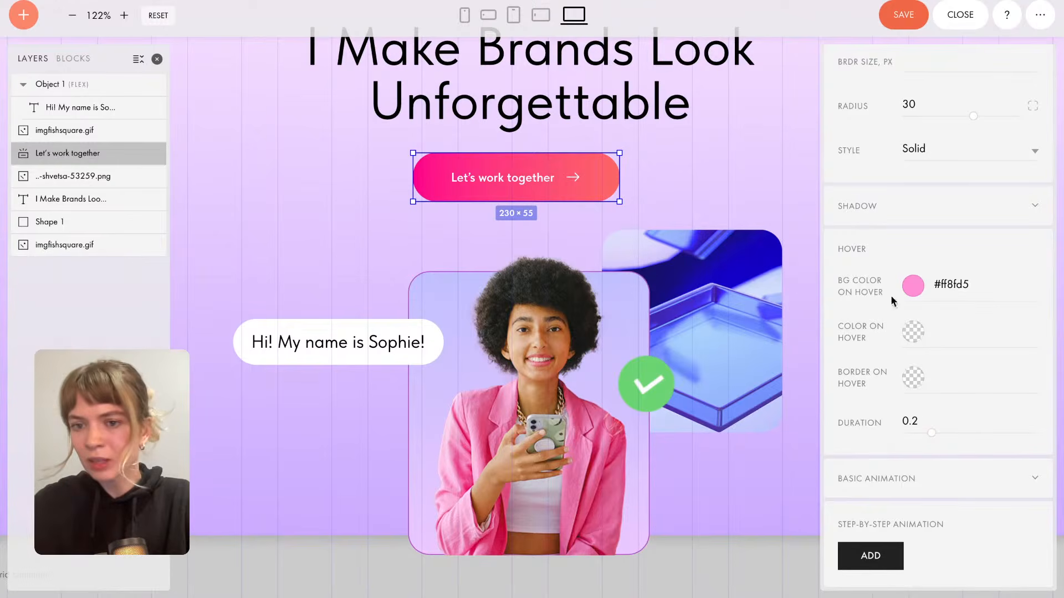
Set the "Let's work together" button's shadow color to bright magenta, #E829FF.
left_click(894, 210)
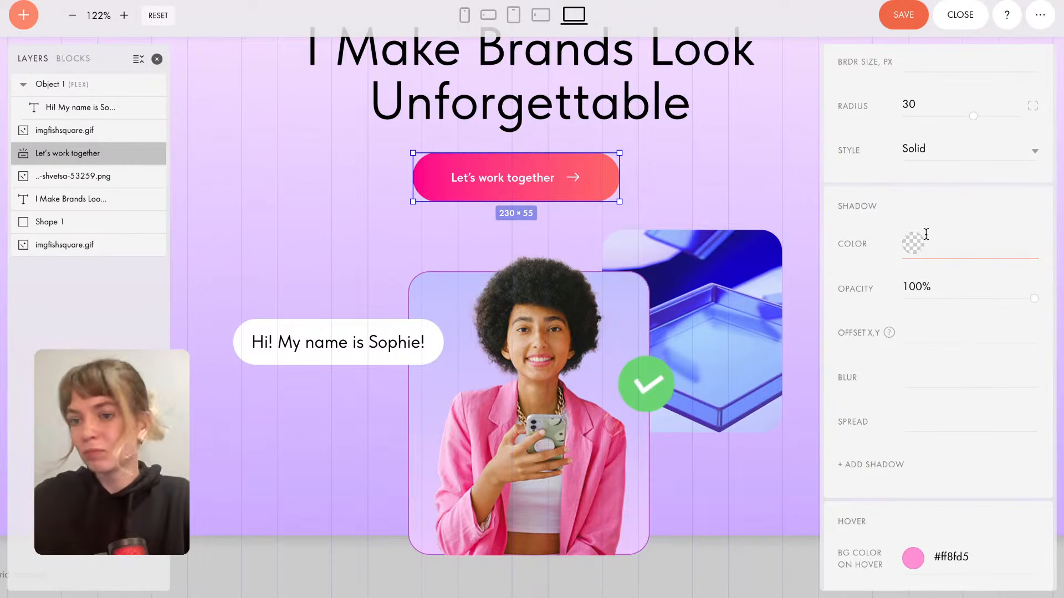
left_click(916, 249)
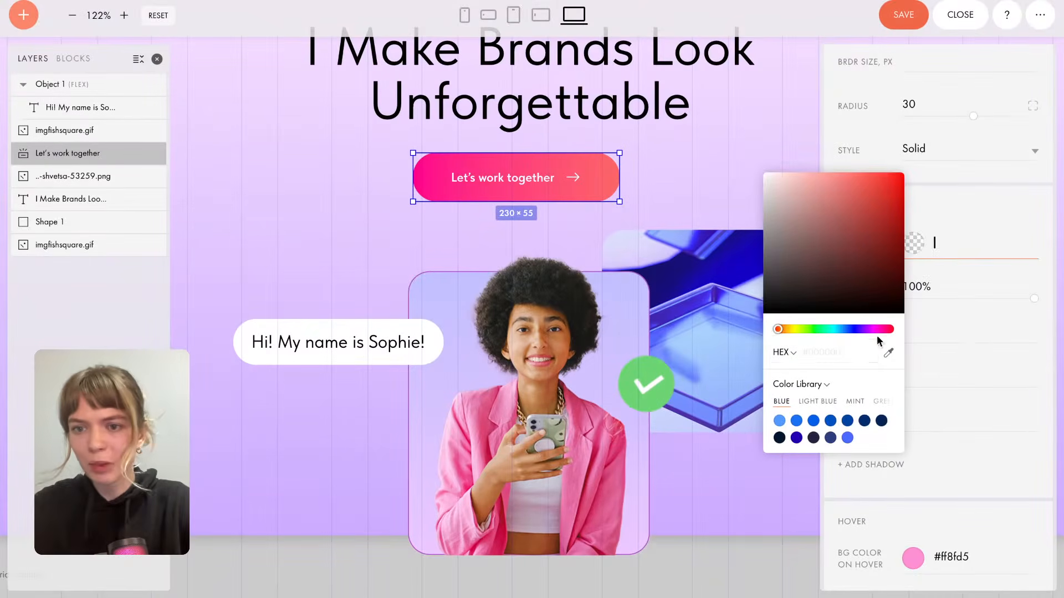
left_click(873, 329)
left_click_drag(864, 233, 881, 164)
left_click_drag(873, 330, 870, 331)
left_click(960, 209)
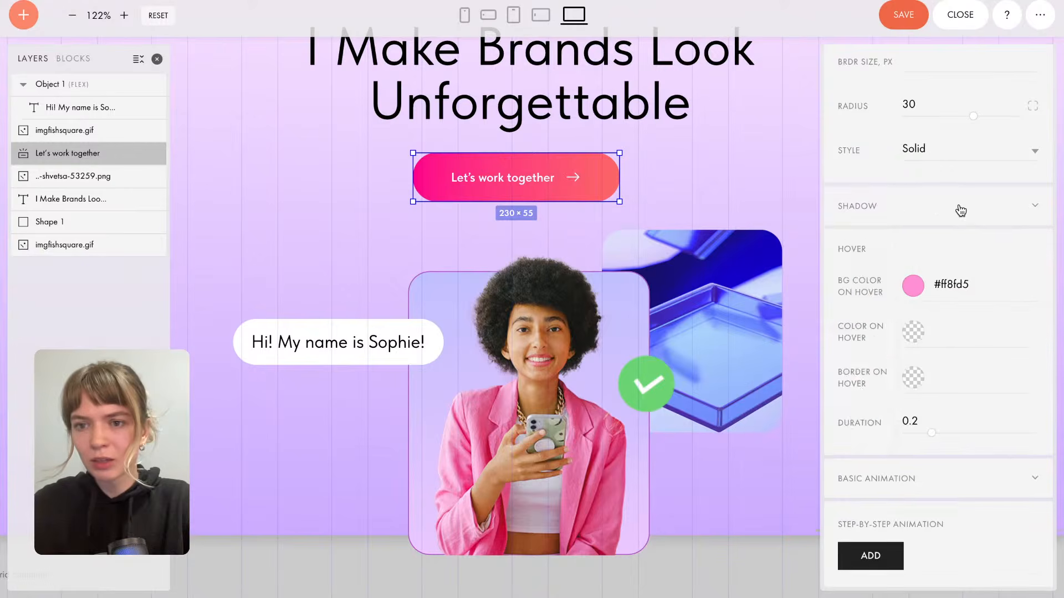
left_click(960, 209)
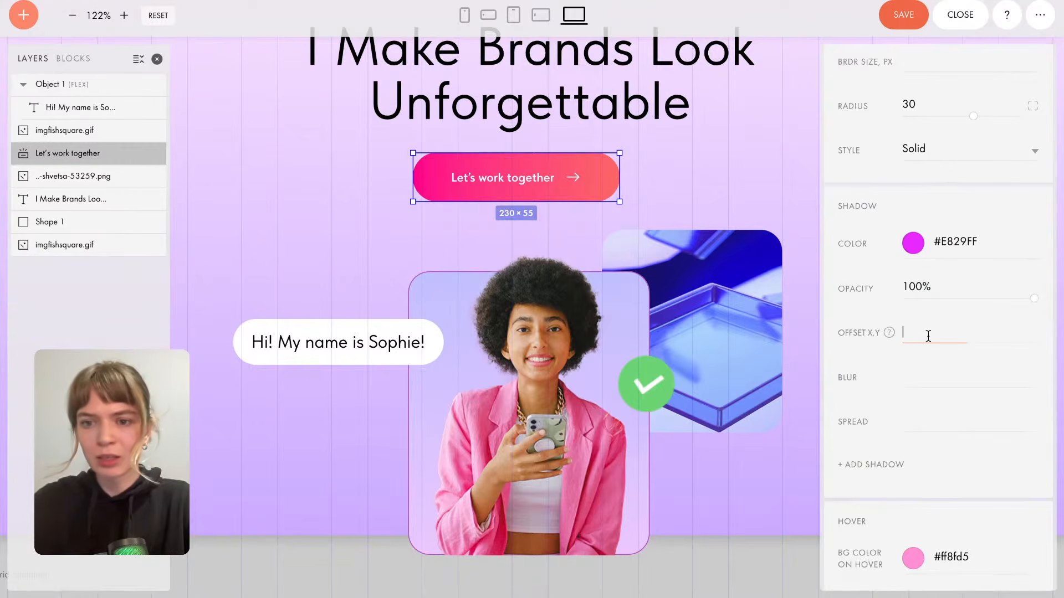
Try a blur of 10 for the button's shadow, and settle on a blur of 20.
left_click(926, 369)
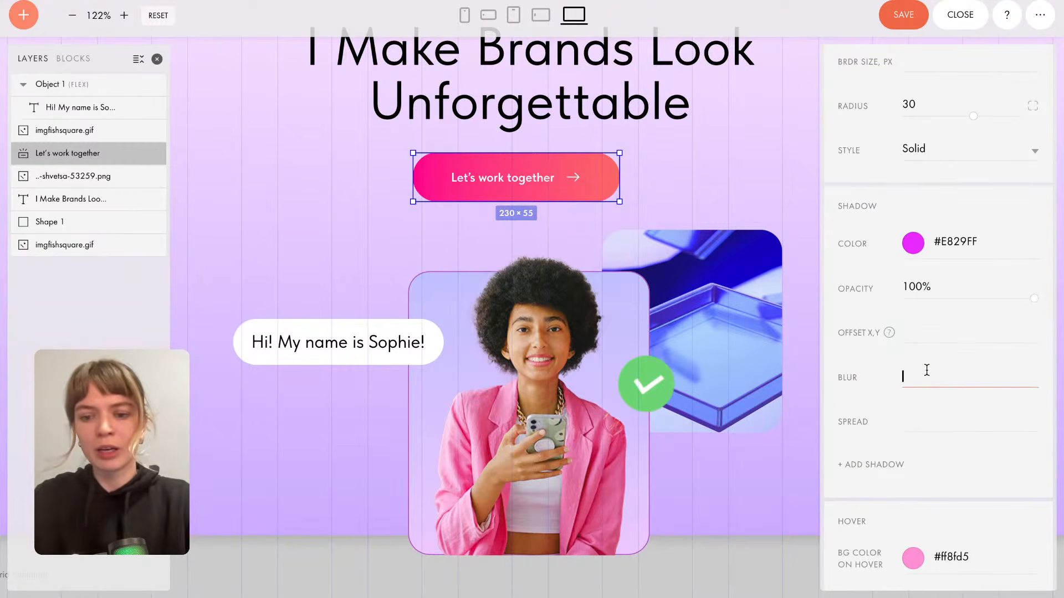
key("Return")
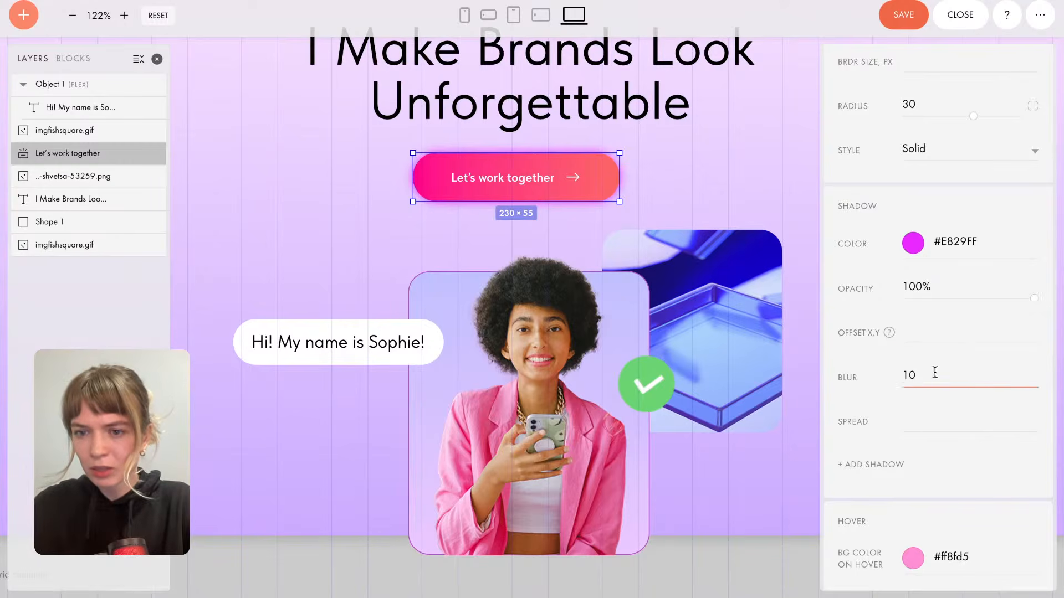
left_click_drag(933, 373, 905, 376)
type("20")
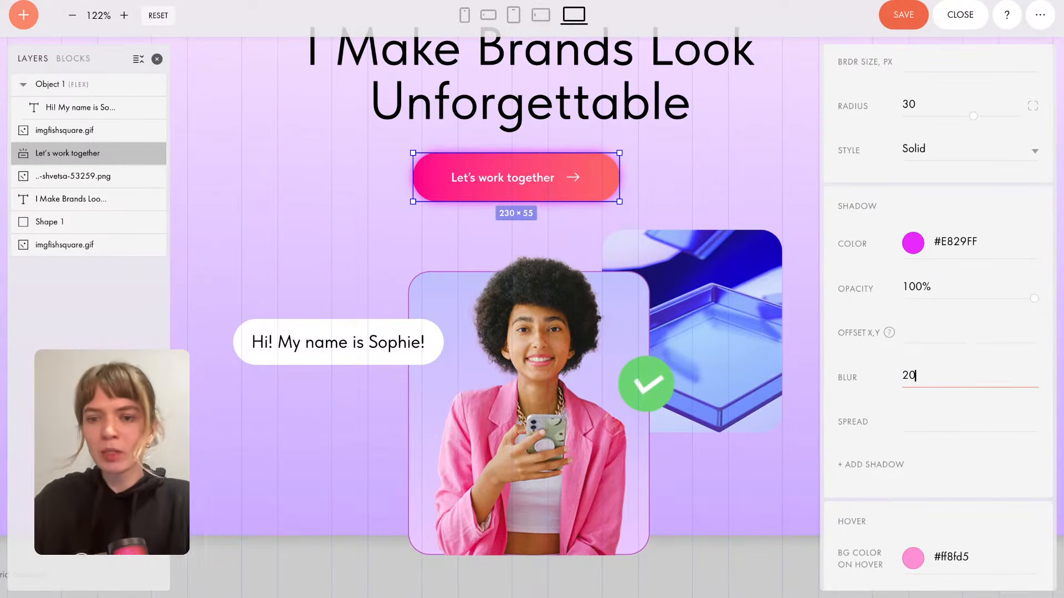
key("Return")
Try spreads of -10 and 5 for the button's shadow, and settle on a spread of -2.
left_click(923, 423)
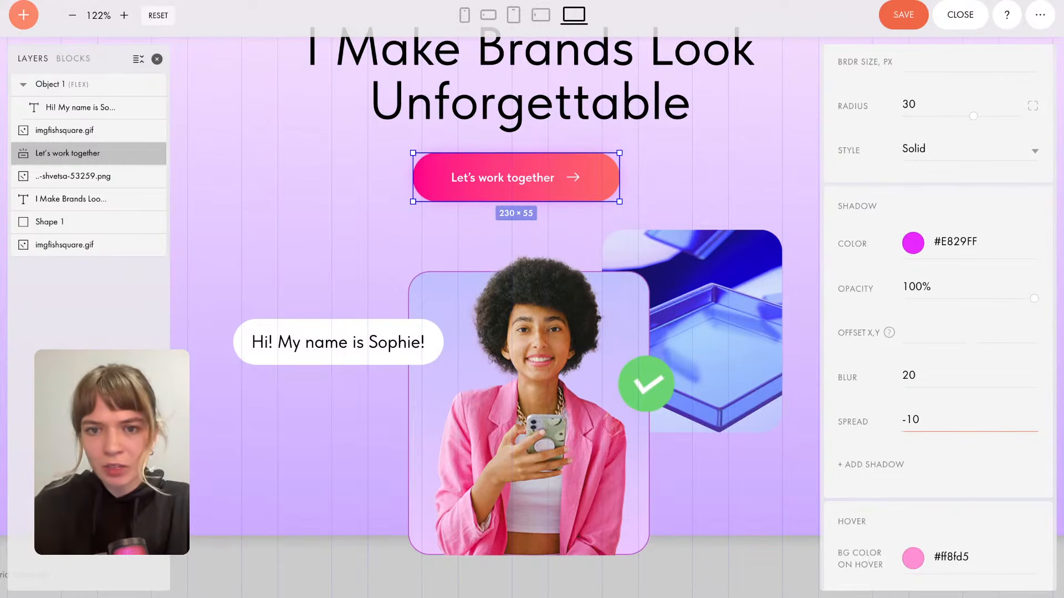
left_click_drag(931, 424, 904, 420)
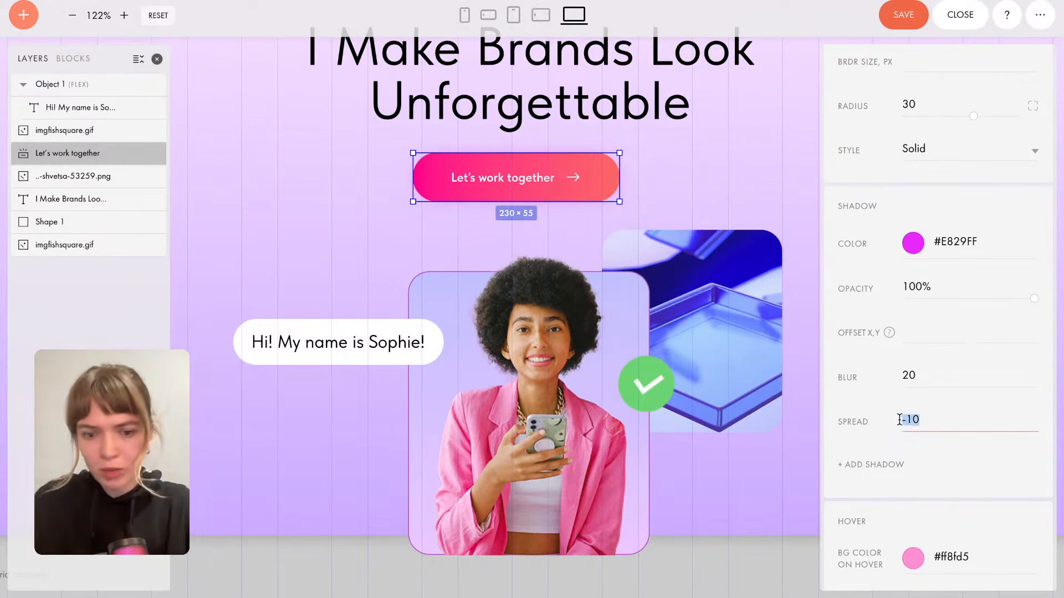
type("5")
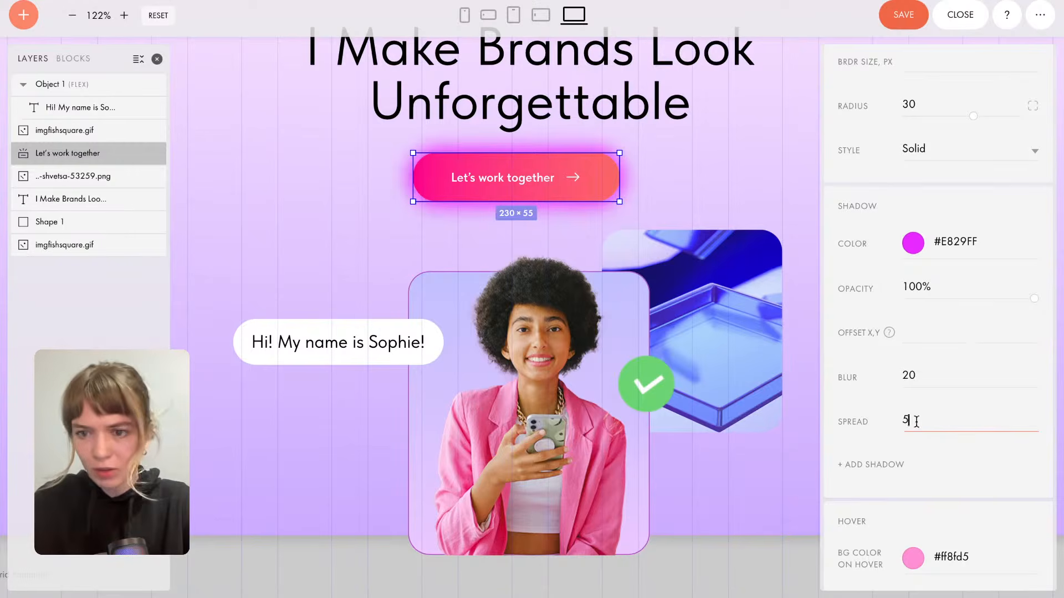
type("-2")
key("Return")
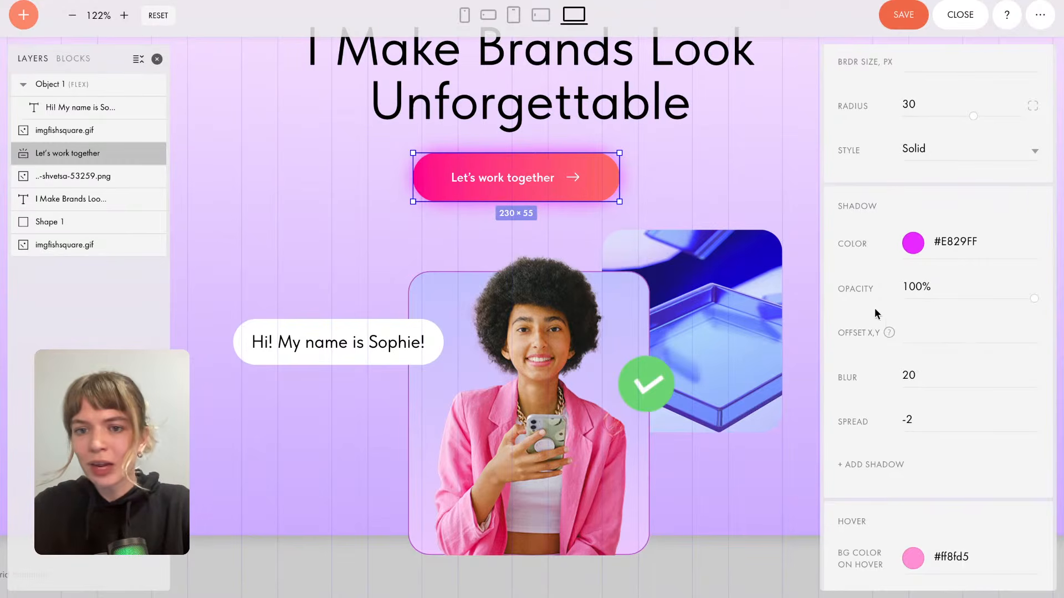
Add a hover shadow to the "Let's work together" button.
scroll(927, 404, "down", 1)
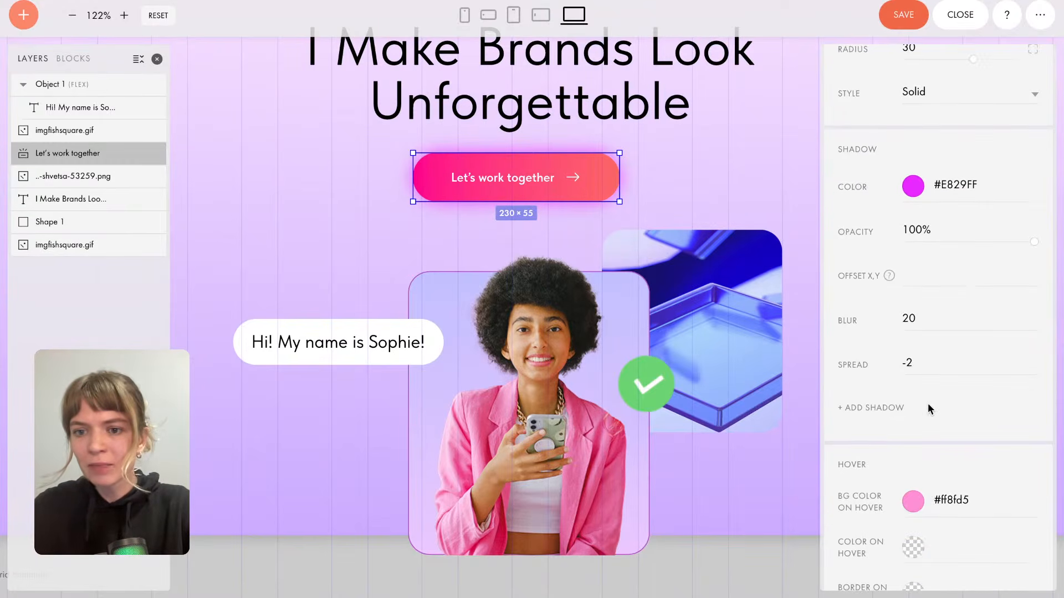
left_click(868, 411)
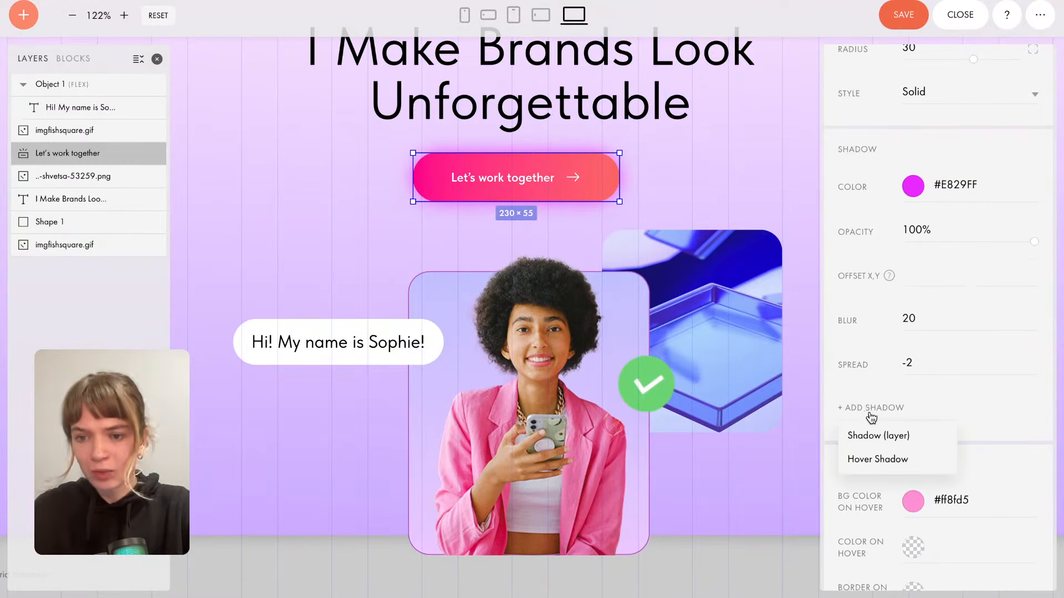
left_click(865, 468)
left_click(868, 363)
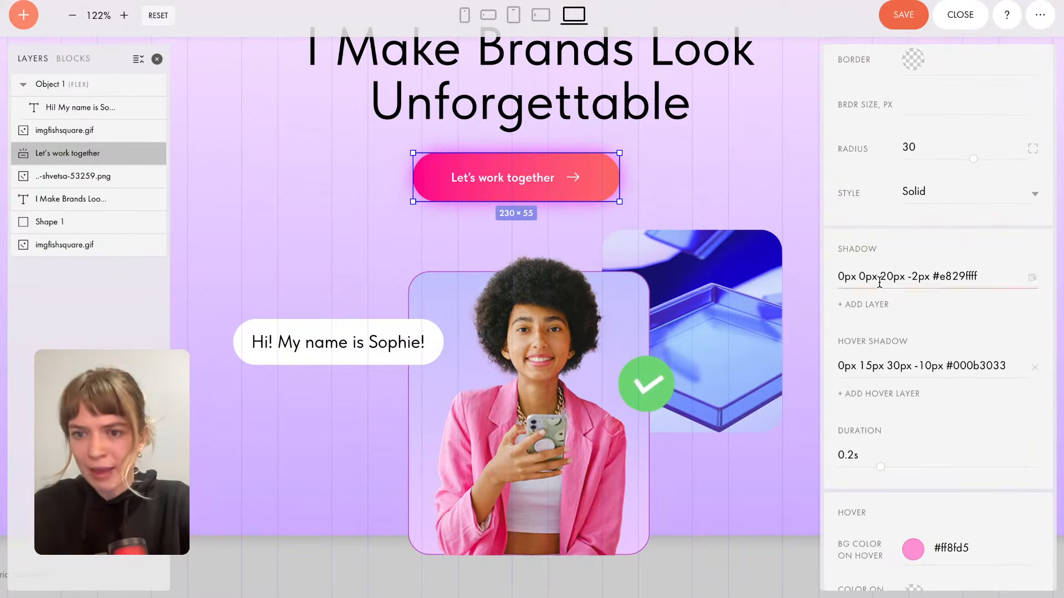
Set the "Let's work together" button's hover shadow color to bright blue, #3866FF.
scroll(853, 343, "down", 1)
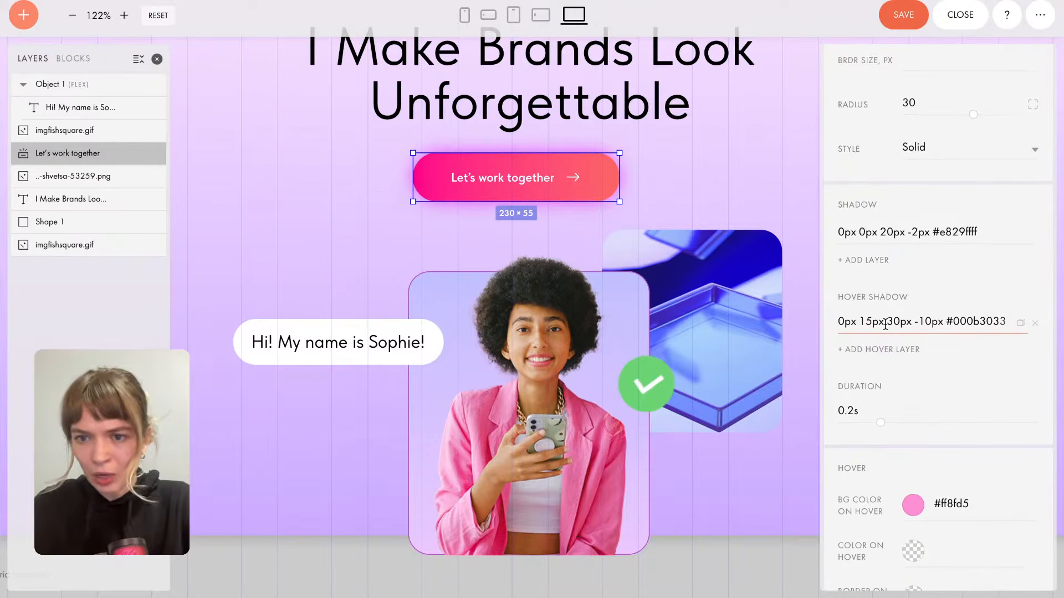
left_click(862, 321)
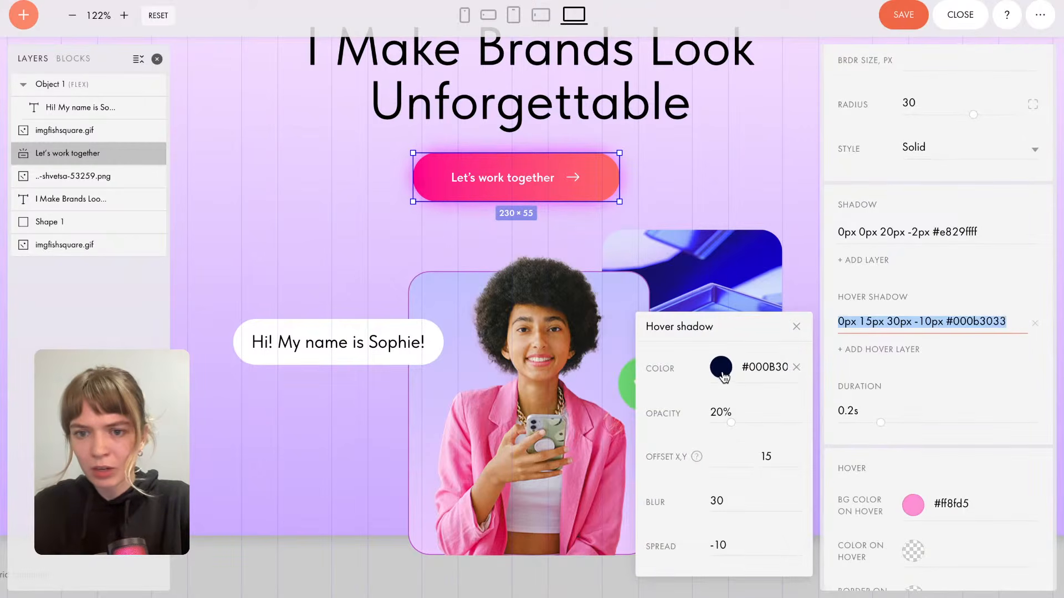
left_click(726, 375)
left_click(885, 382)
mouse_move(892, 381)
left_mouse_down()
mouse_move(942, 351)
mouse_move(924, 330)
mouse_move(907, 335)
mouse_move(903, 302)
left_mouse_up()
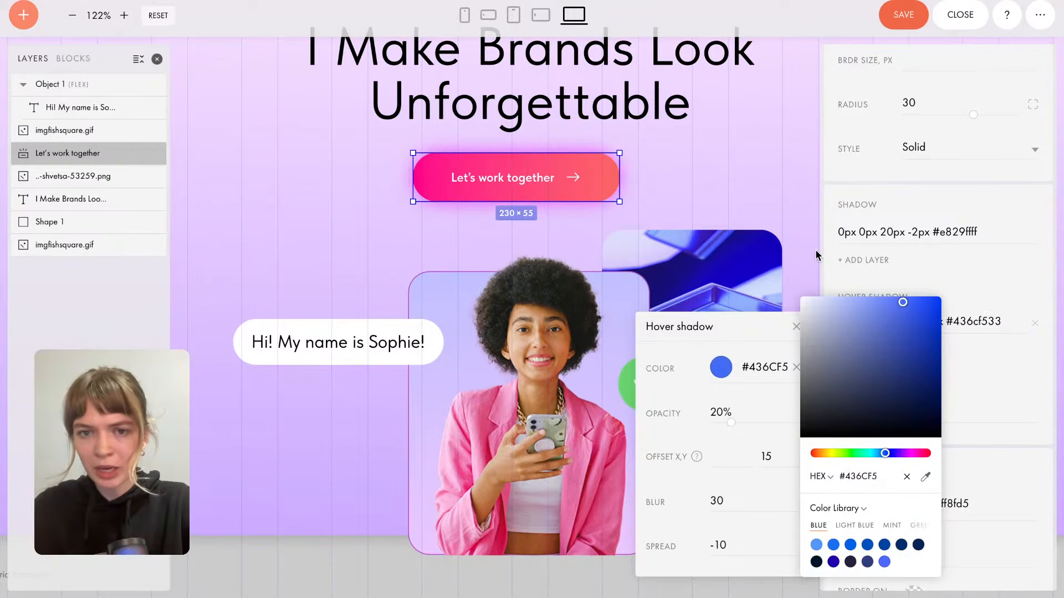
left_click(908, 309)
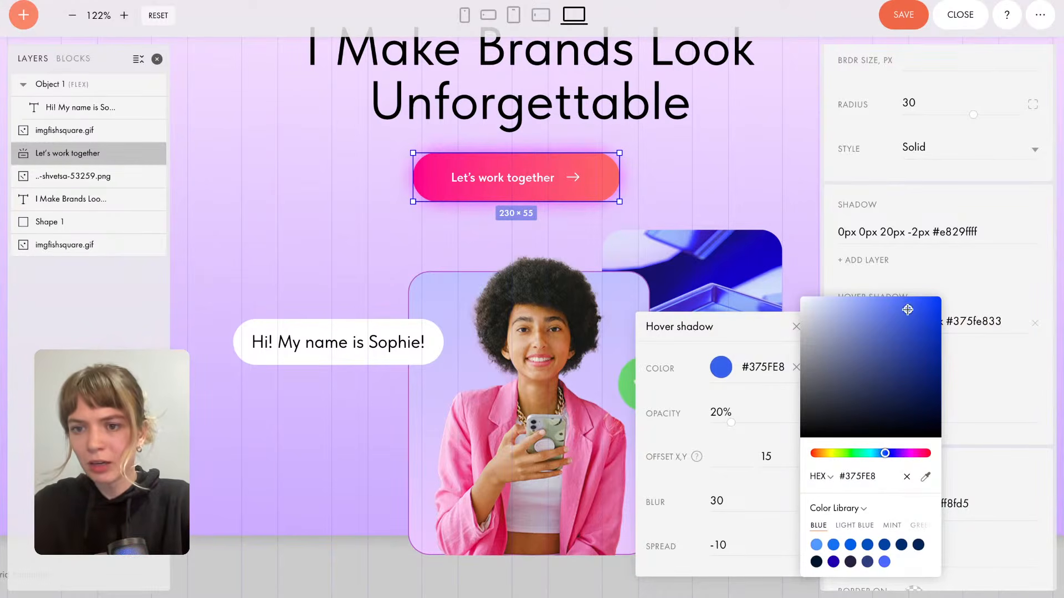
left_click_drag(908, 310, 910, 286)
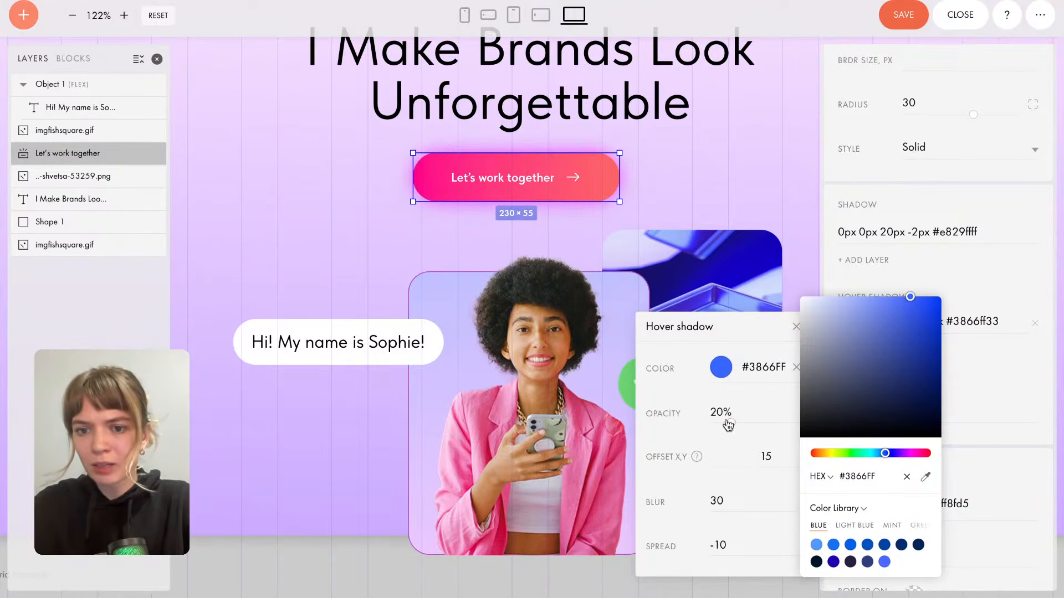
left_click(732, 154)
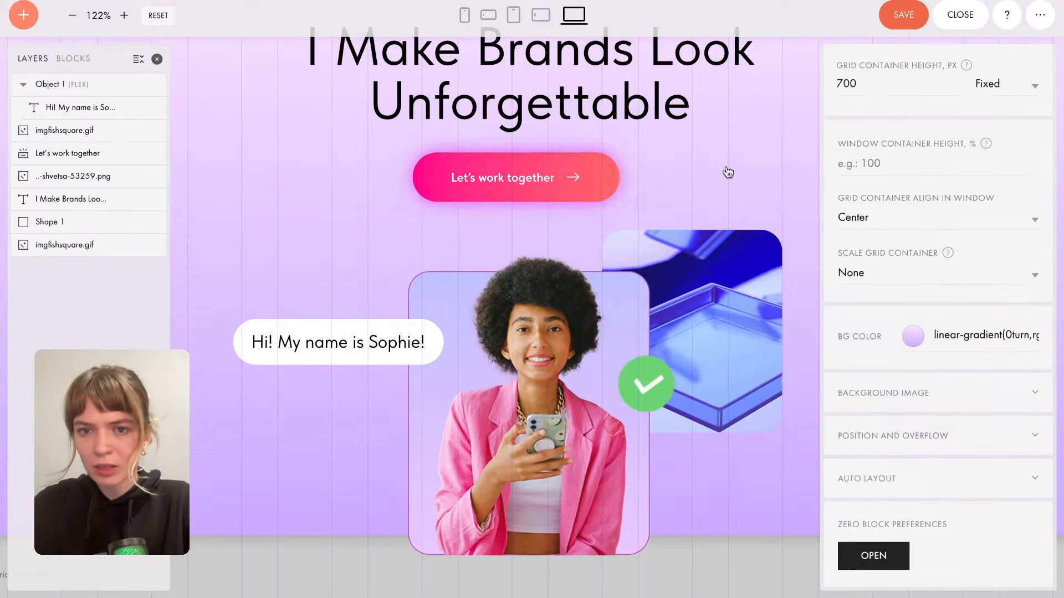
Raise the opacity of the "Let's work together" button's hover shadow to 62%.
left_click(607, 188)
scroll(909, 436, "down", 10)
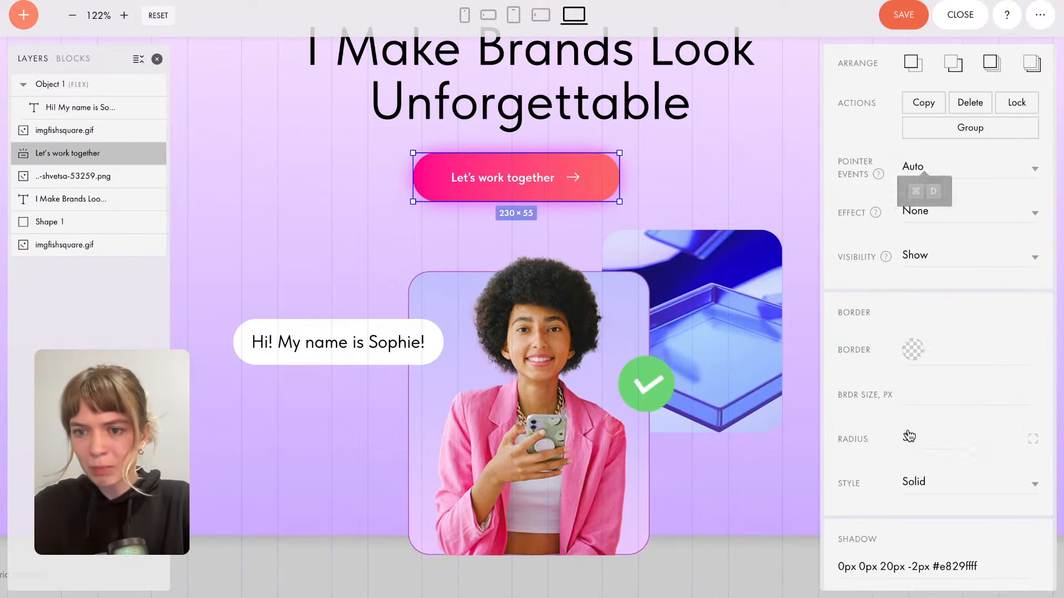
scroll(922, 363, "down", 5)
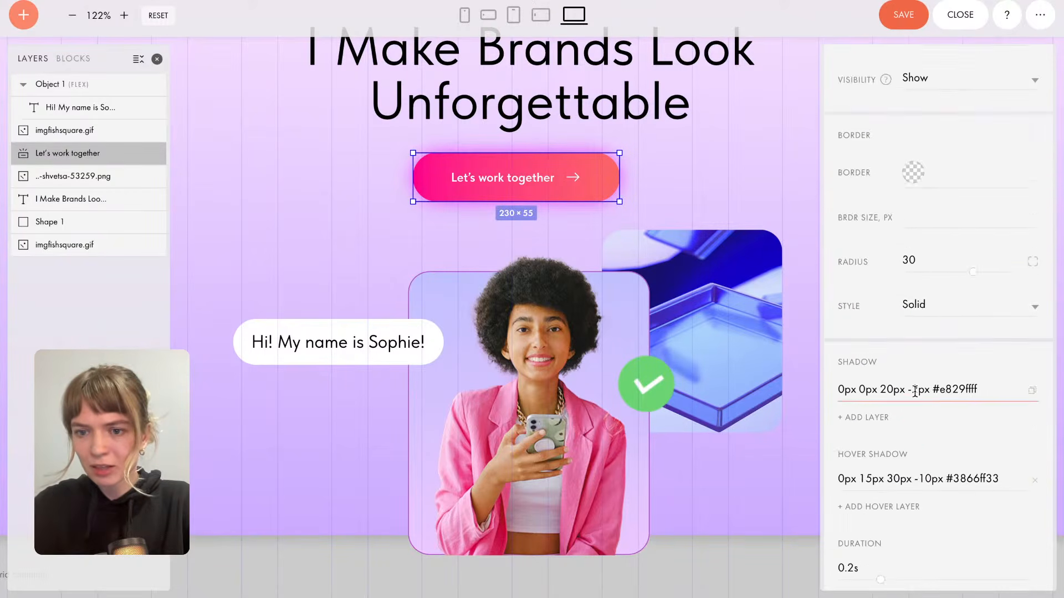
left_click(876, 404)
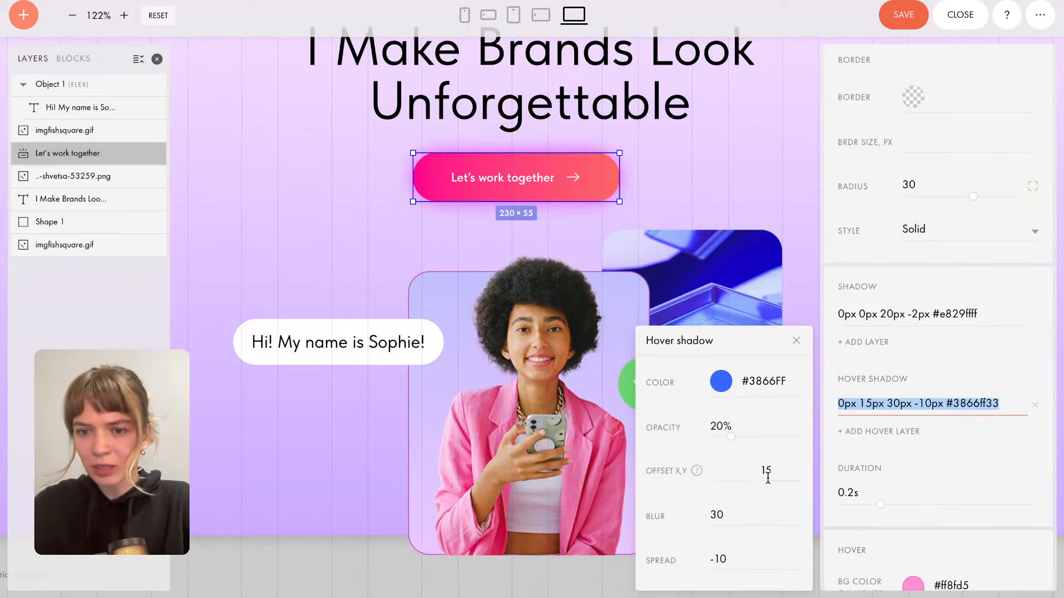
left_click_drag(731, 437, 768, 441)
left_click(685, 159)
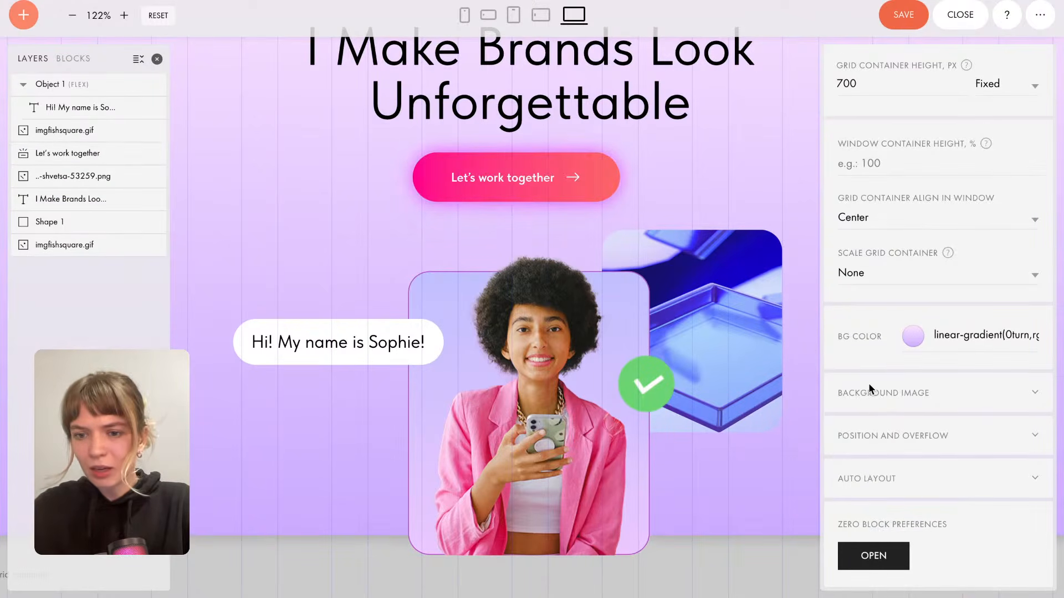
Try to replace the button's regular shadow offsets, blur and spread with the hover shadow's 0px 15px 30px -10px.
left_click(610, 180)
scroll(948, 371, "down", 9)
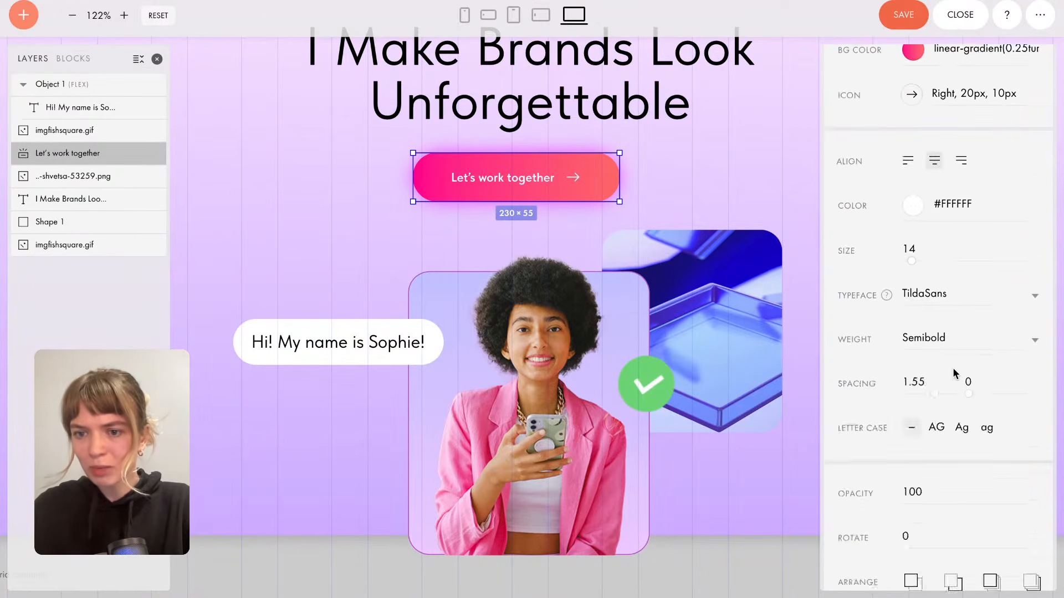
scroll(952, 368, "down", 8)
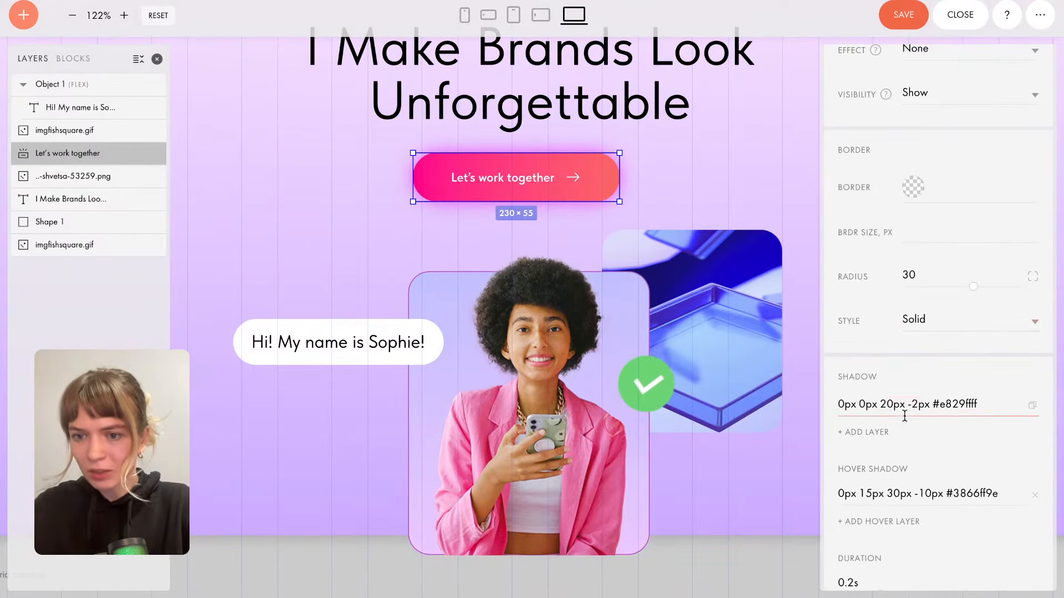
scroll(905, 410, "down", 1)
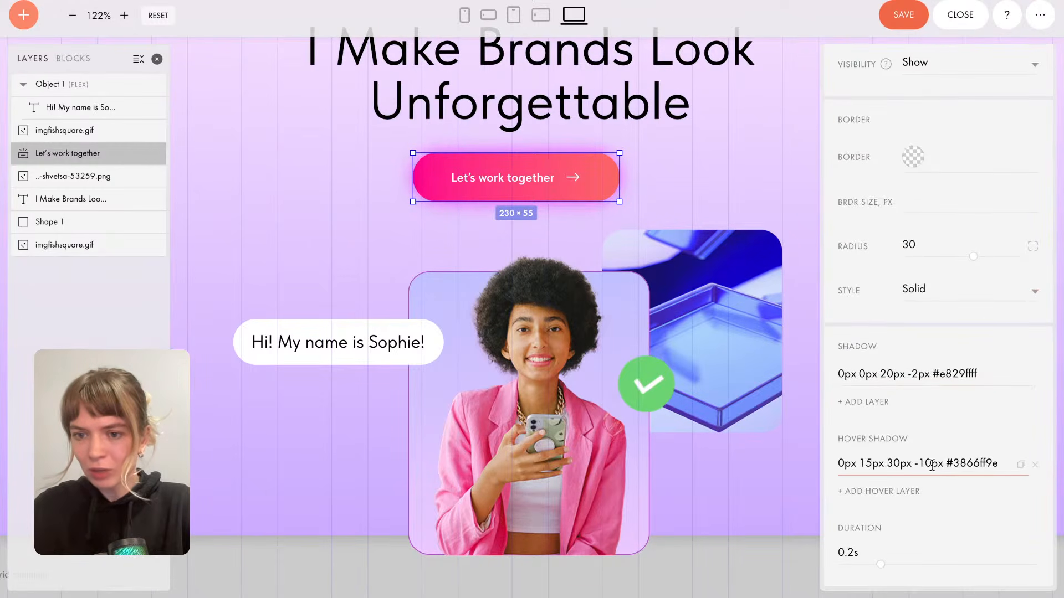
left_click_drag(944, 461, 842, 461)
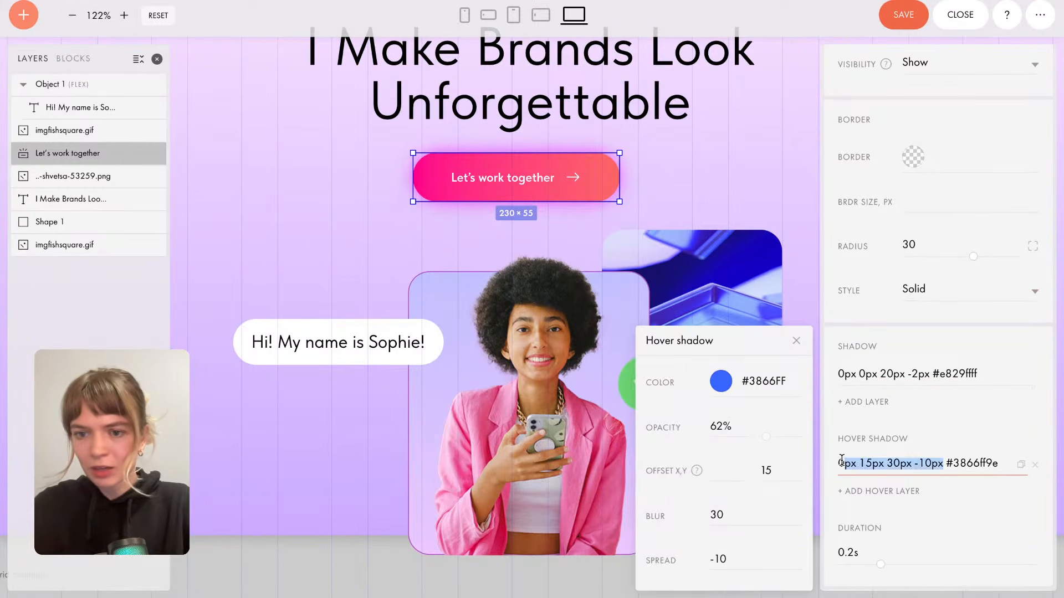
left_click(942, 374)
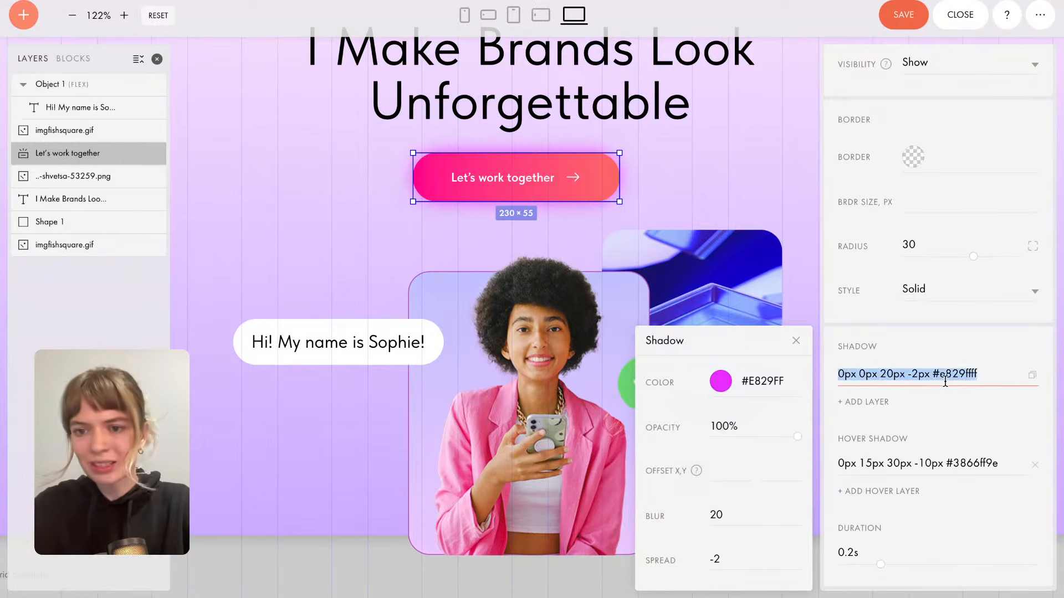
left_click(935, 373)
left_click_drag(932, 374, 820, 375)
type("0px 15px 30px -10px")
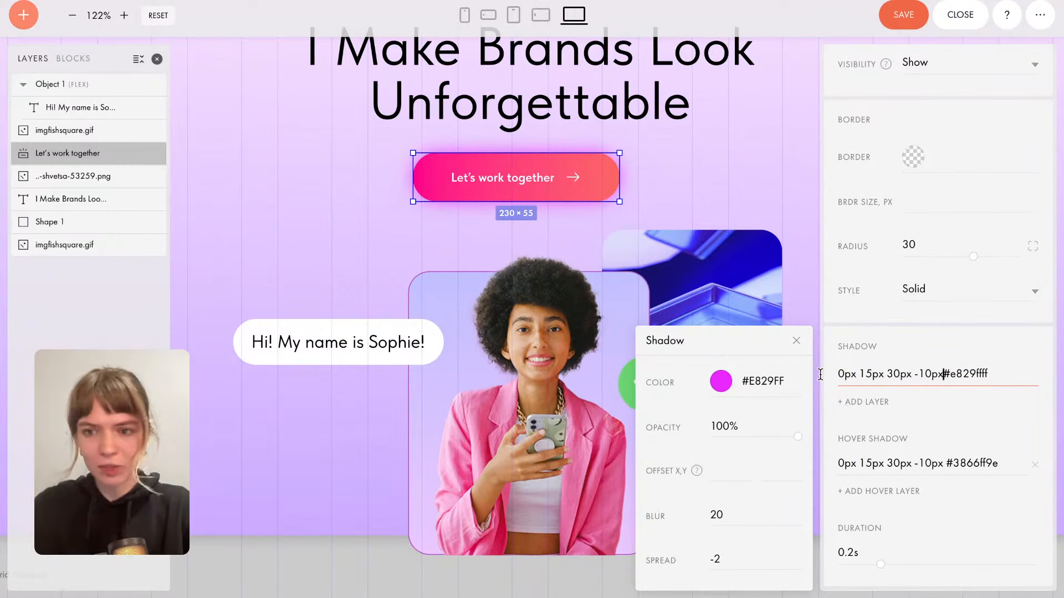
left_click(705, 158)
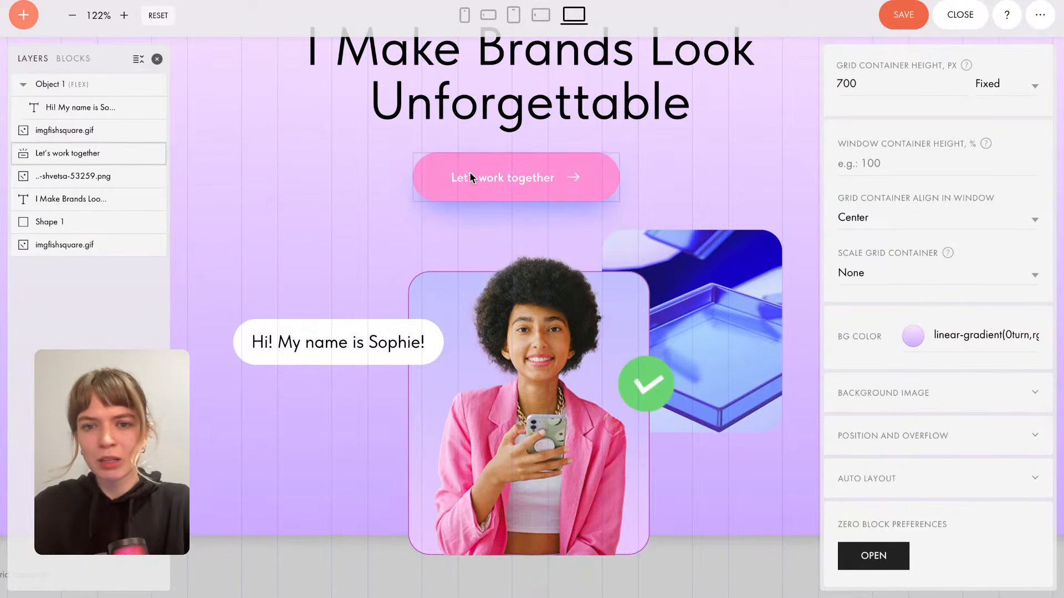
Set the "Let's work together" button's text color on hover to deep purple, #4B00B8.
left_click(598, 183)
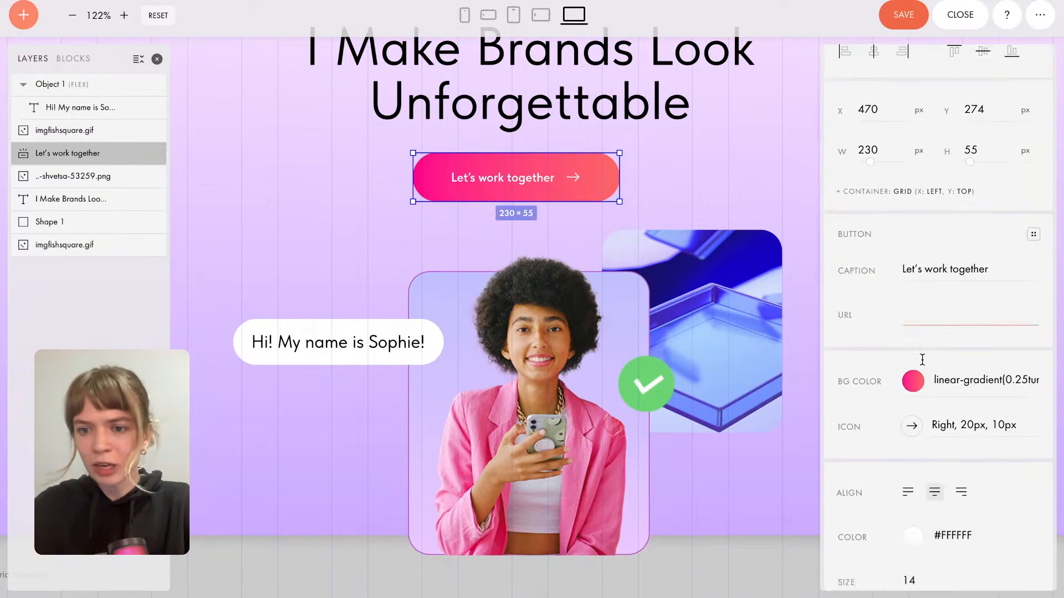
scroll(922, 360, "down", 10)
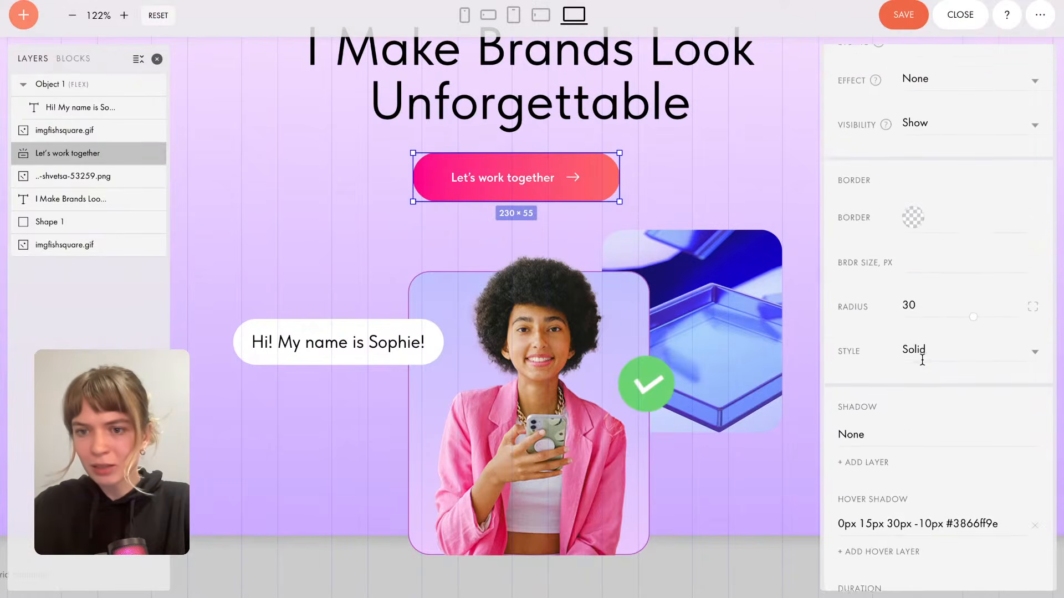
scroll(921, 360, "down", 1)
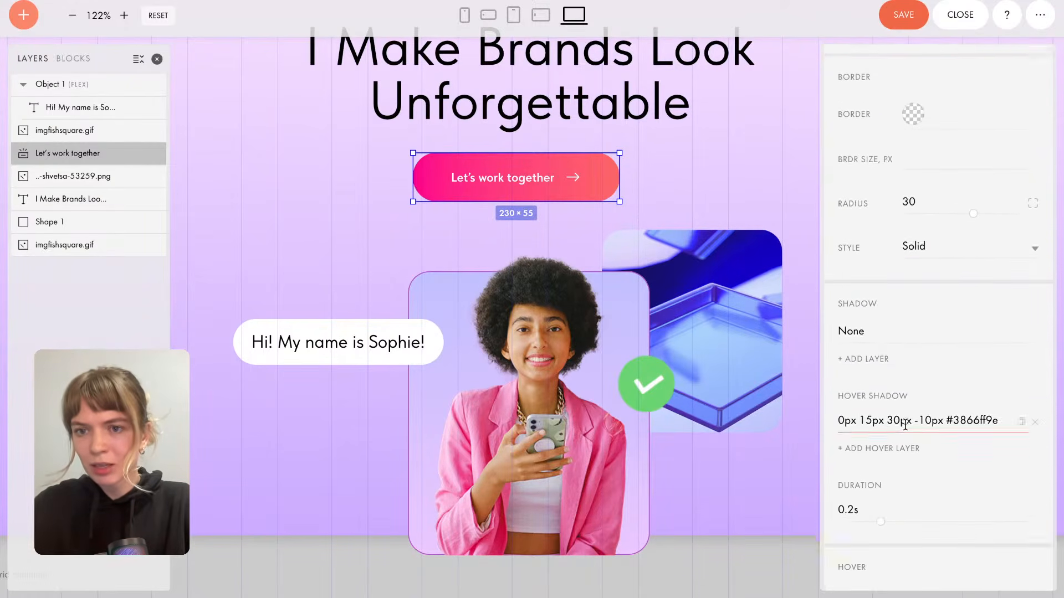
scroll(904, 415, "up", 4)
scroll(905, 425, "down", 10)
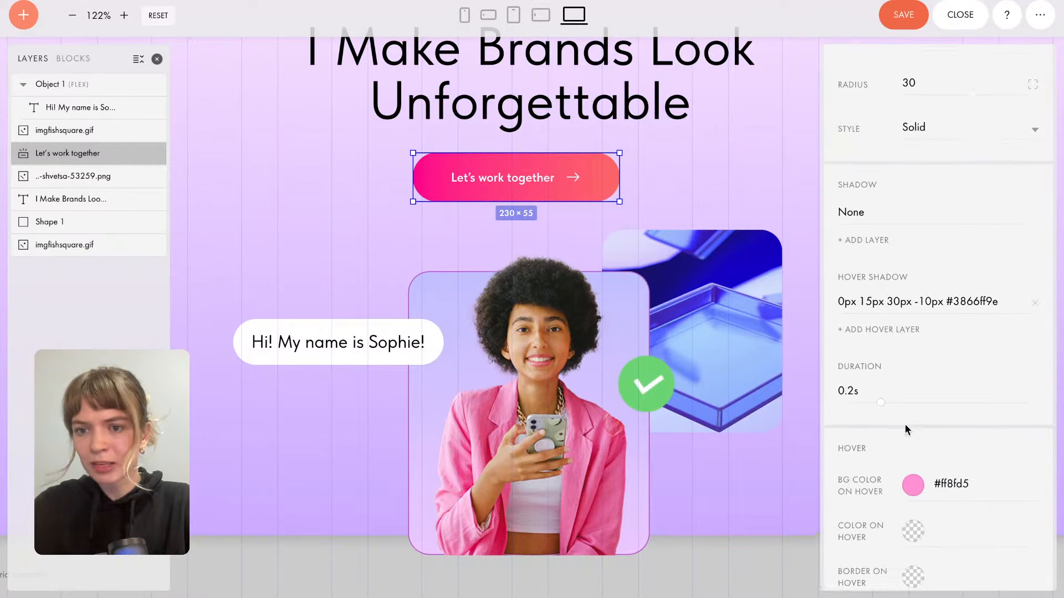
left_click(914, 391)
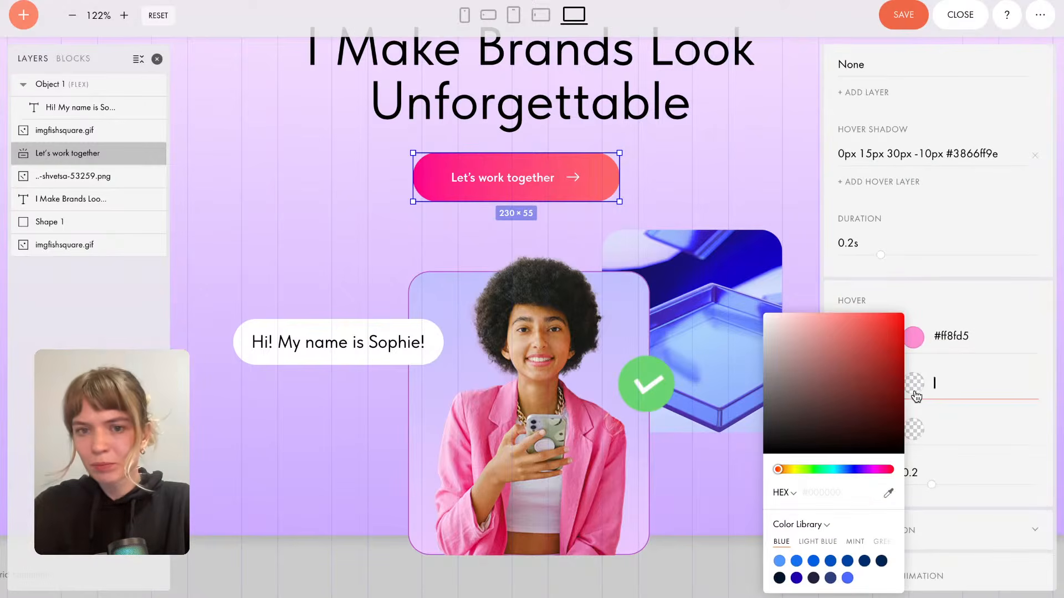
left_click(859, 469)
left_click(871, 370)
Try #FFB7E4 and an eyedropper sample for the button's hover background color, and settle on light pink-purple, #E8A5E5.
left_click(918, 355)
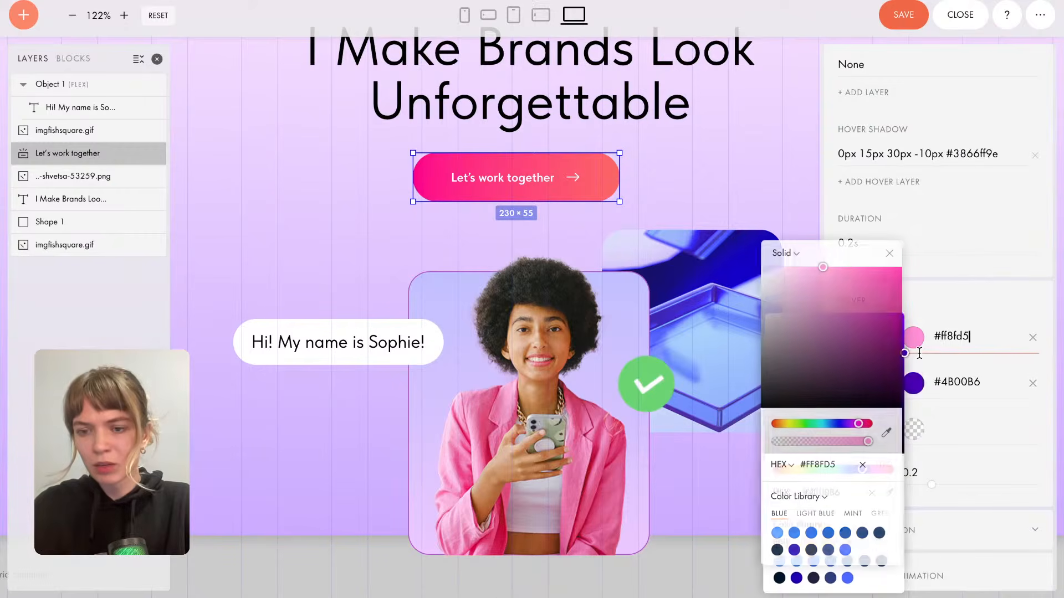
key("ctrl+a")
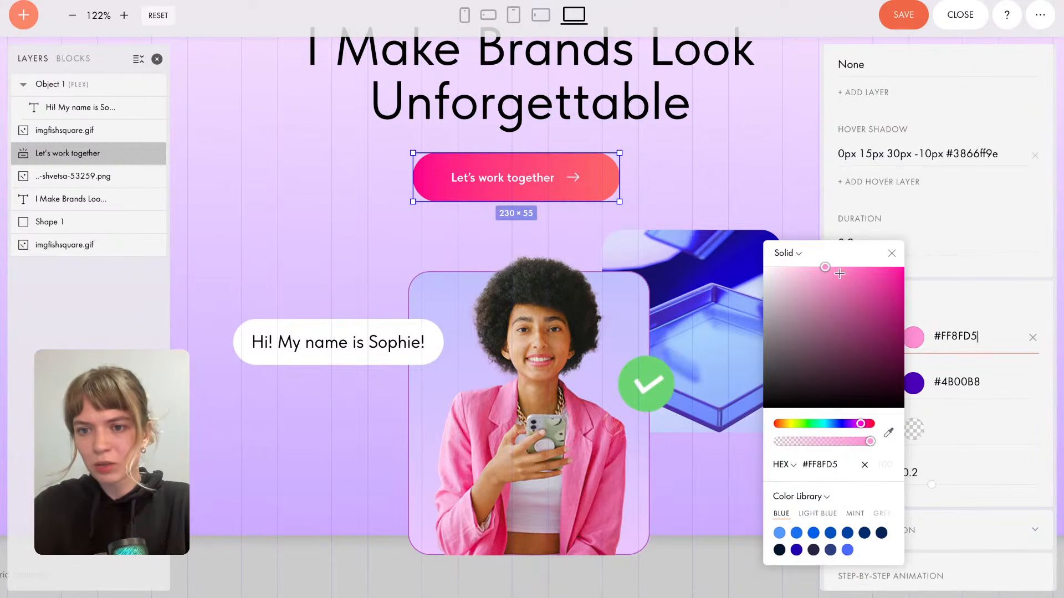
mouse_move(836, 277)
left_mouse_down()
mouse_move(837, 255)
mouse_move(795, 232)
mouse_move(804, 234)
left_mouse_up()
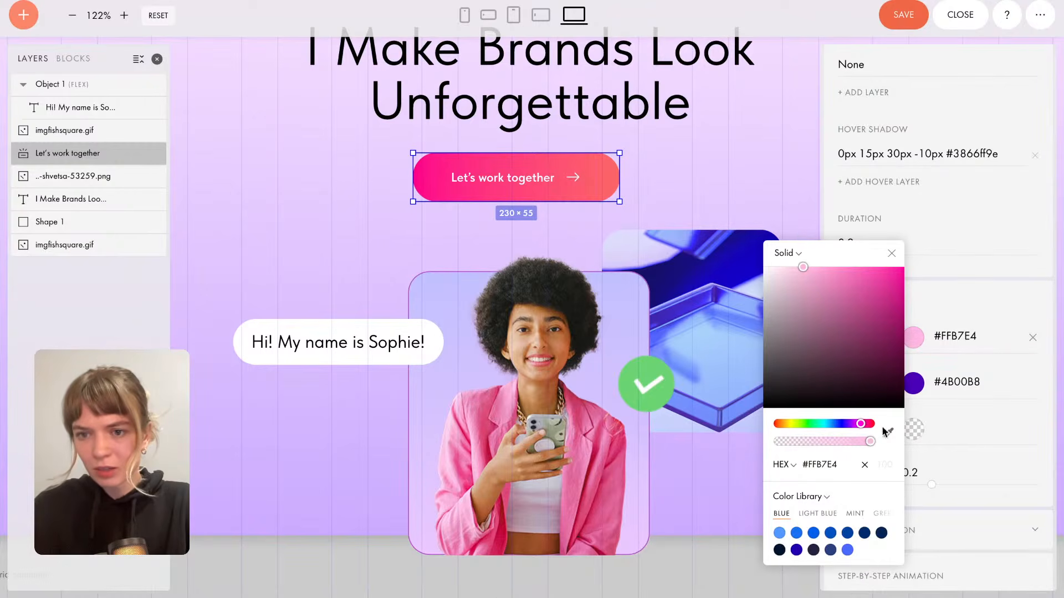
left_click(631, 161)
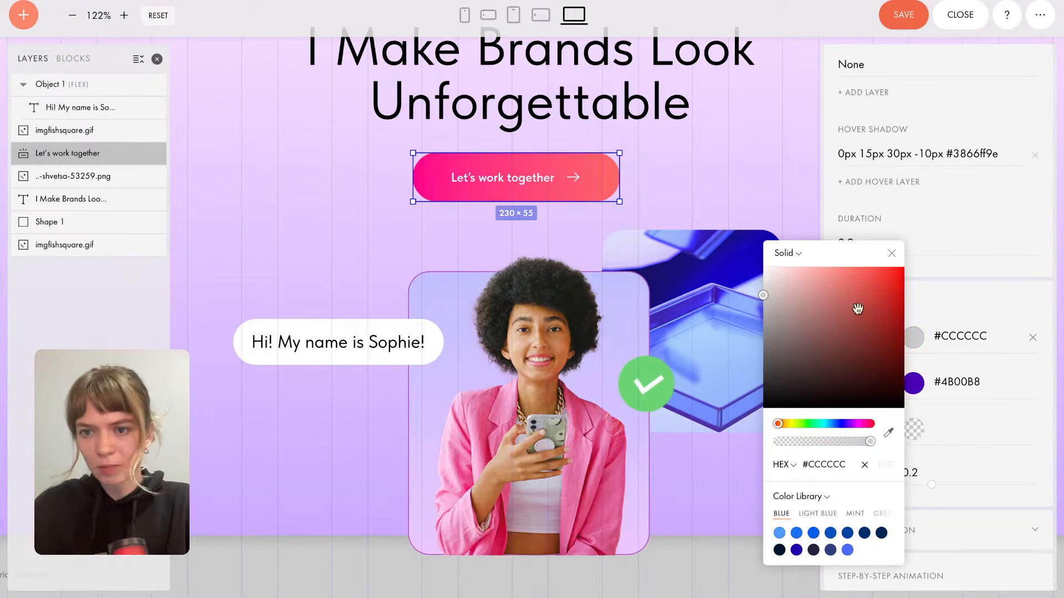
left_click(888, 433)
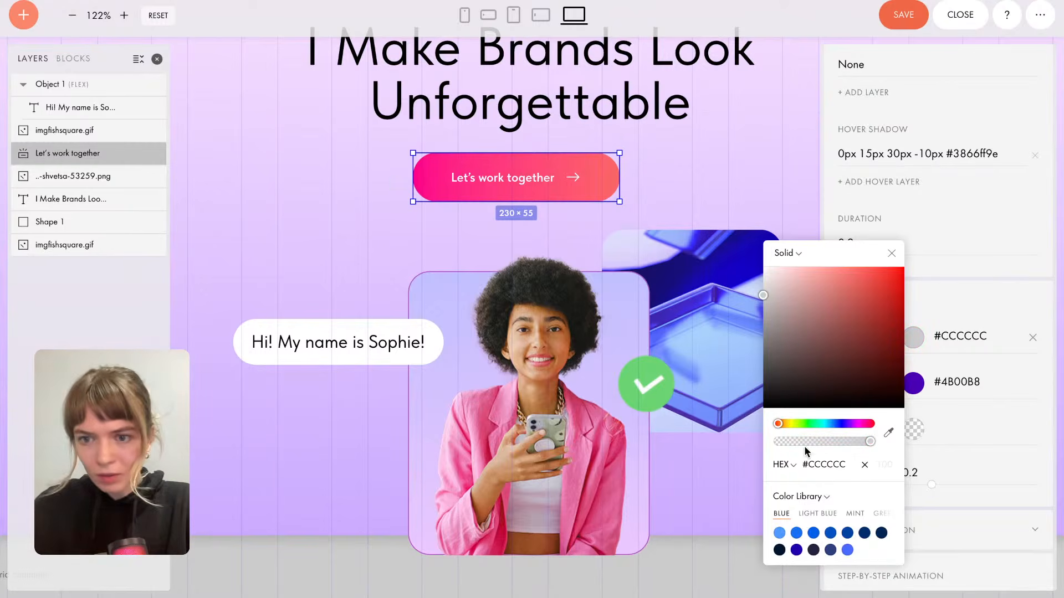
left_click(888, 433)
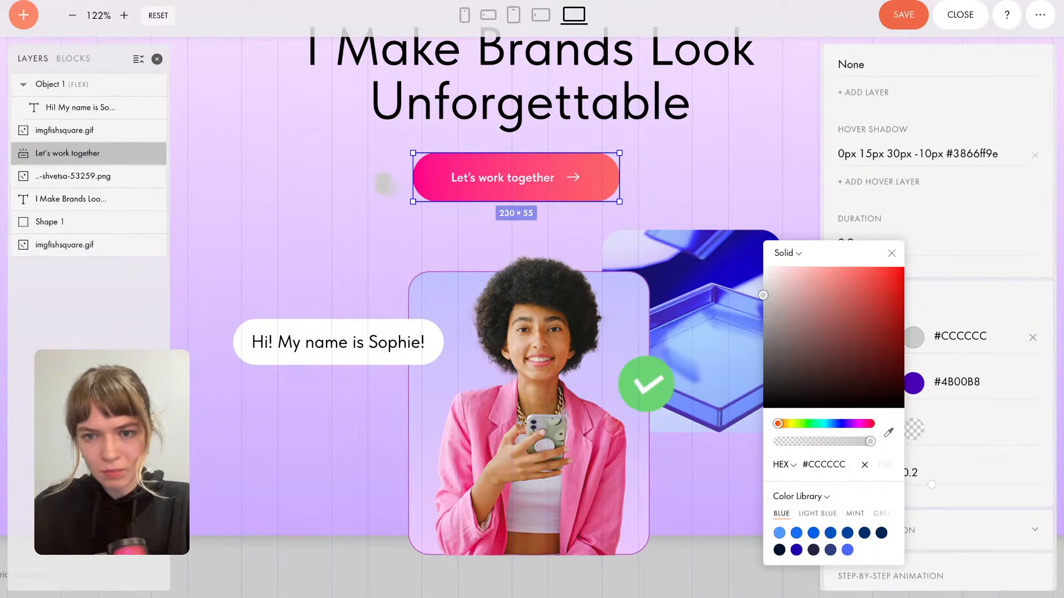
left_click_drag(848, 428, 857, 426)
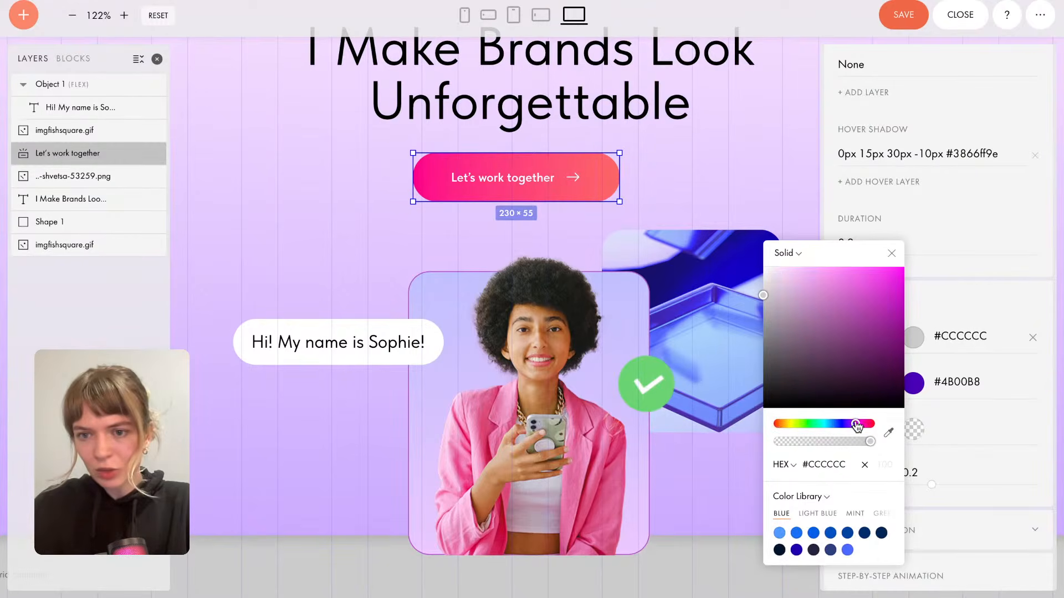
mouse_move(804, 287)
left_mouse_down()
mouse_move(803, 266)
mouse_move(803, 279)
left_mouse_up()
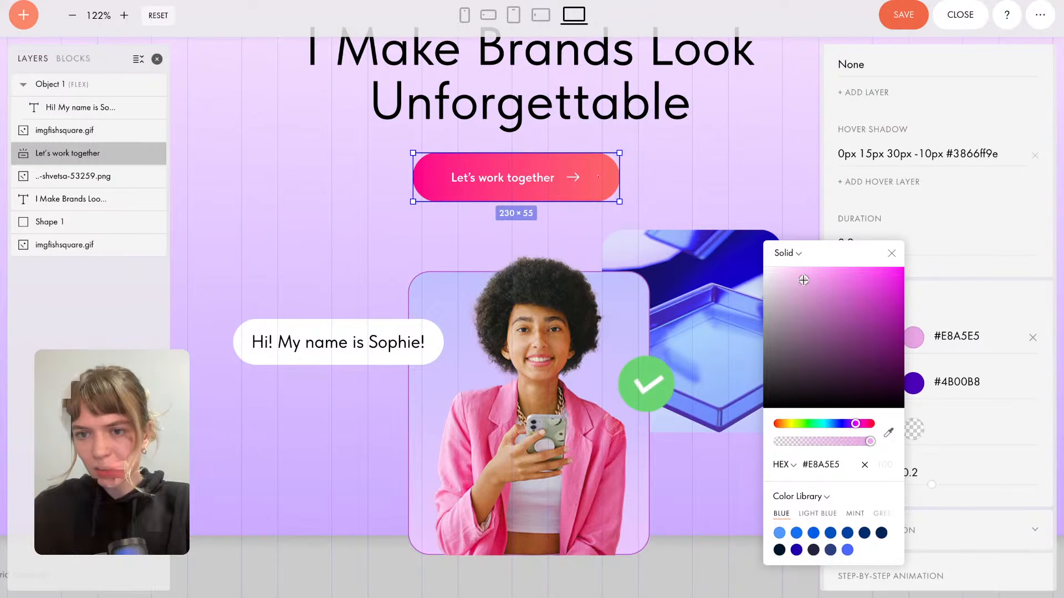
left_click(654, 215)
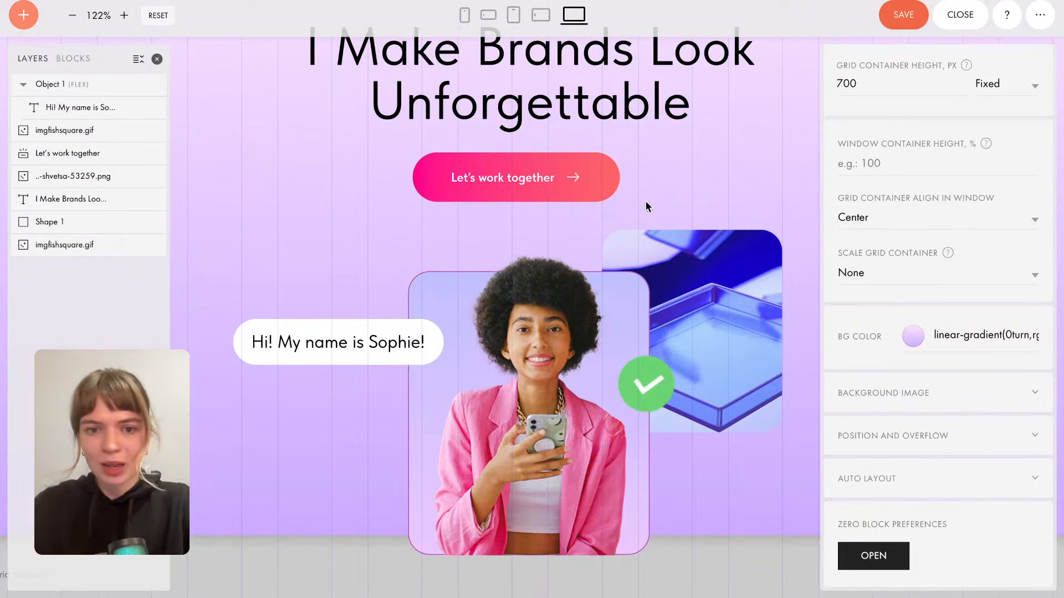
Move the white greeting bubble beside the woman's photo and duplicate it, placing the copy below at X 186, Y 519.
scroll(646, 201, "down", 2)
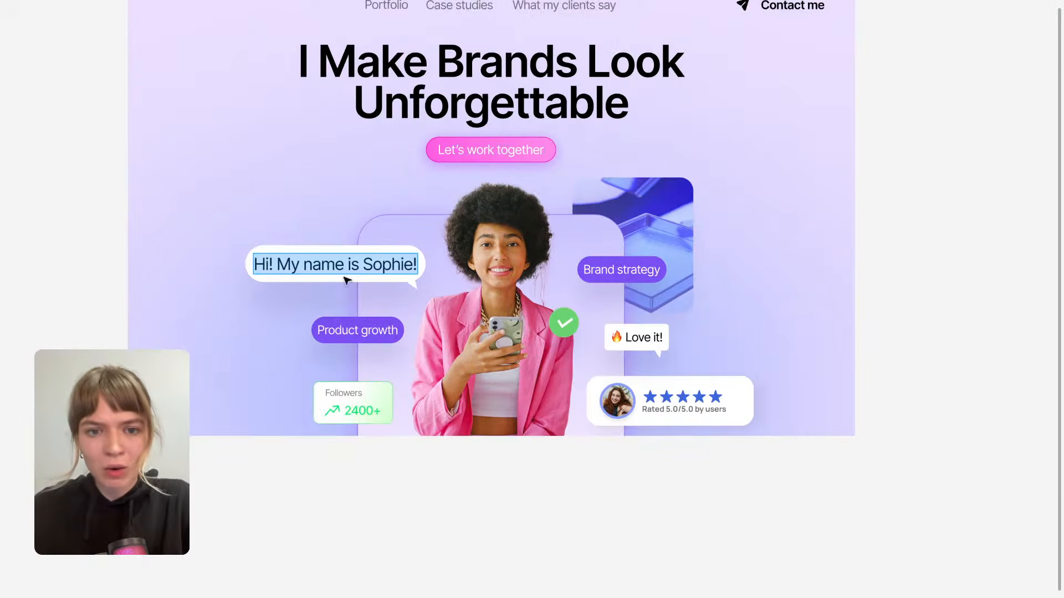
key("Escape")
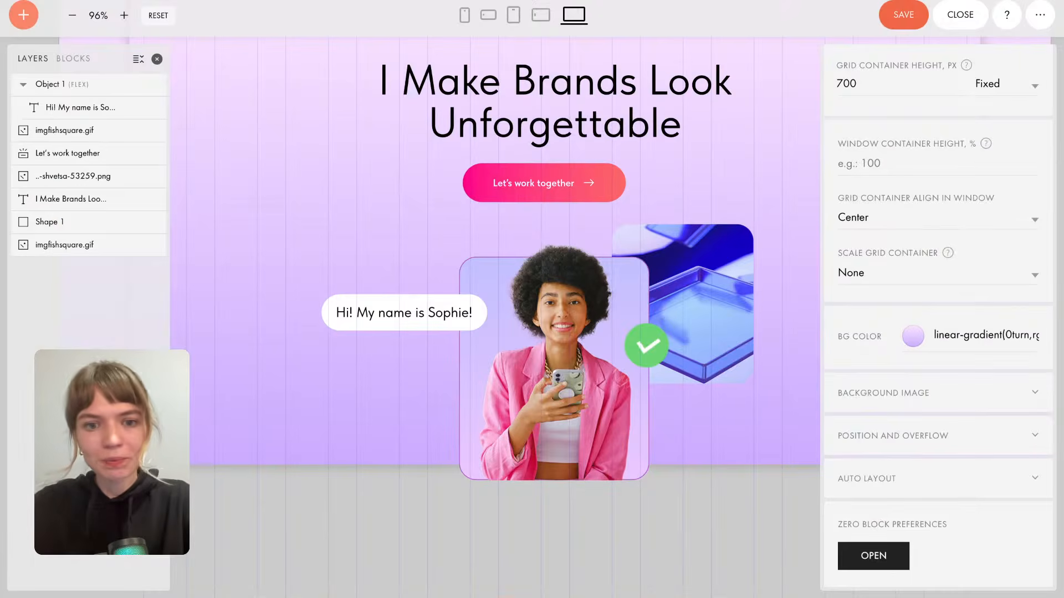
left_click(380, 313)
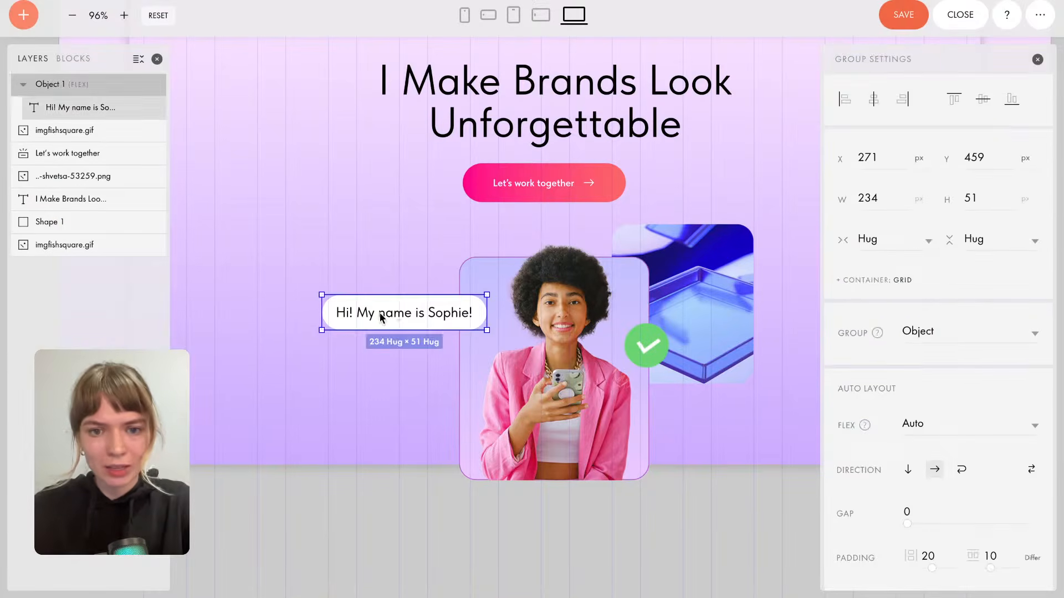
left_click_drag(380, 314, 370, 351)
key("ctrl+d")
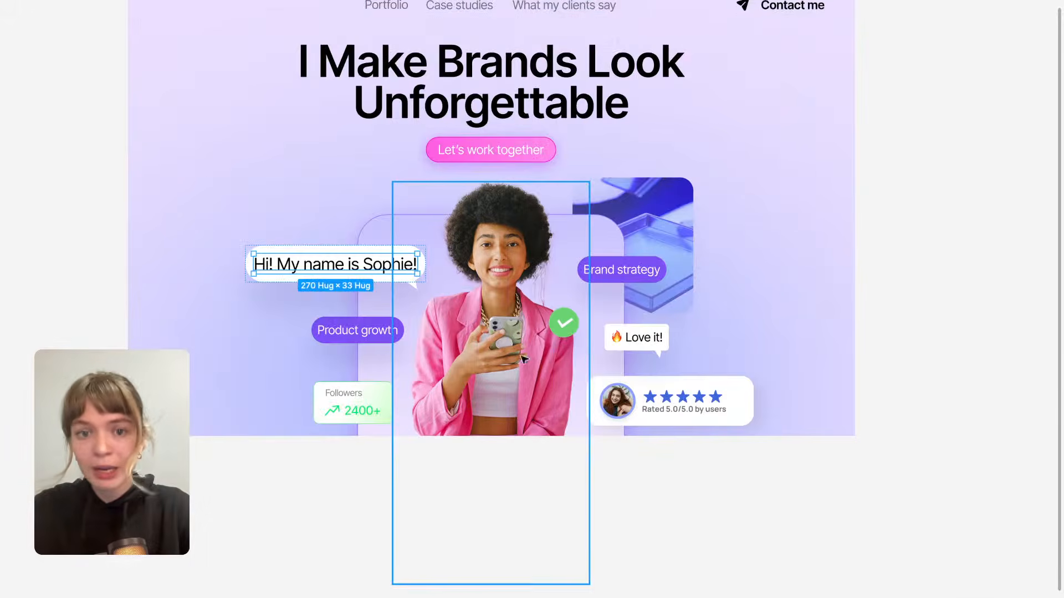
Select the text of the purple "Product growth" label in the reference design.
left_click(354, 330)
double_click(354, 331)
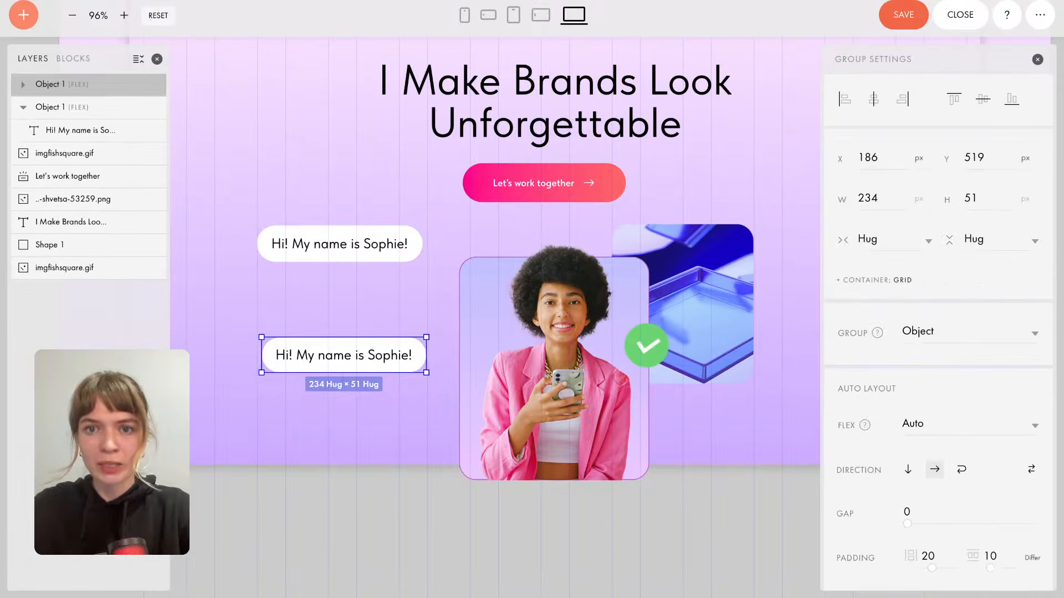
Replace the text in the lower white speech bubble with "Product growth".
double_click(342, 358)
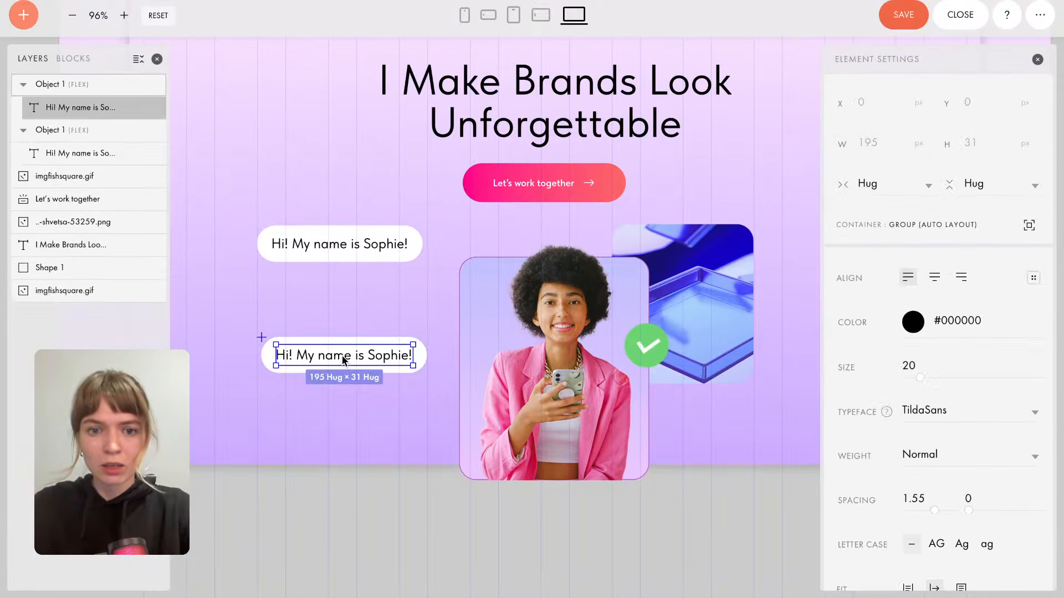
left_click(342, 357)
key("ctrl+a")
type("Product growth")
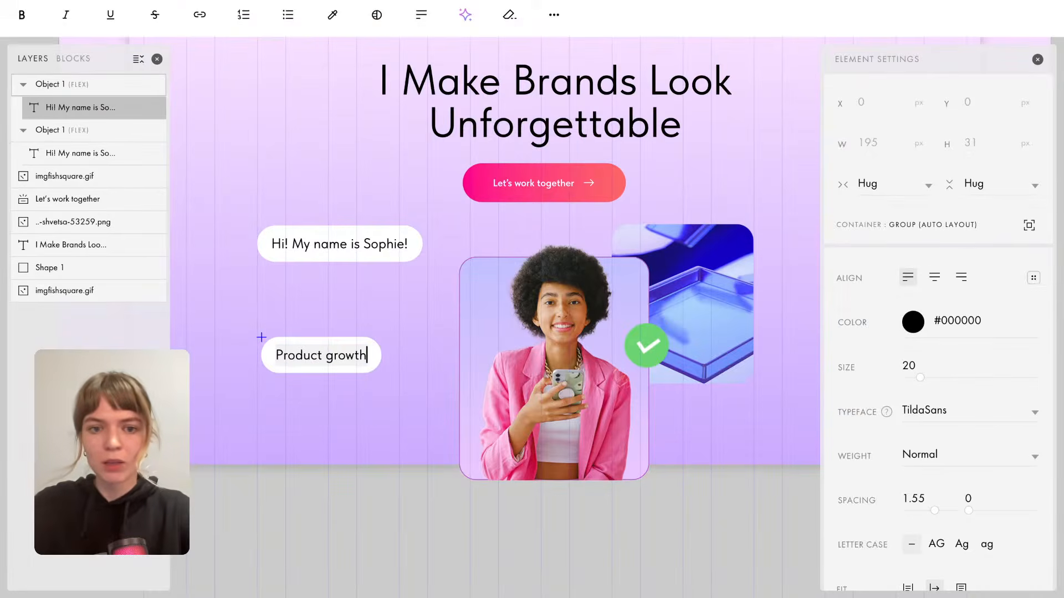
left_click(378, 438)
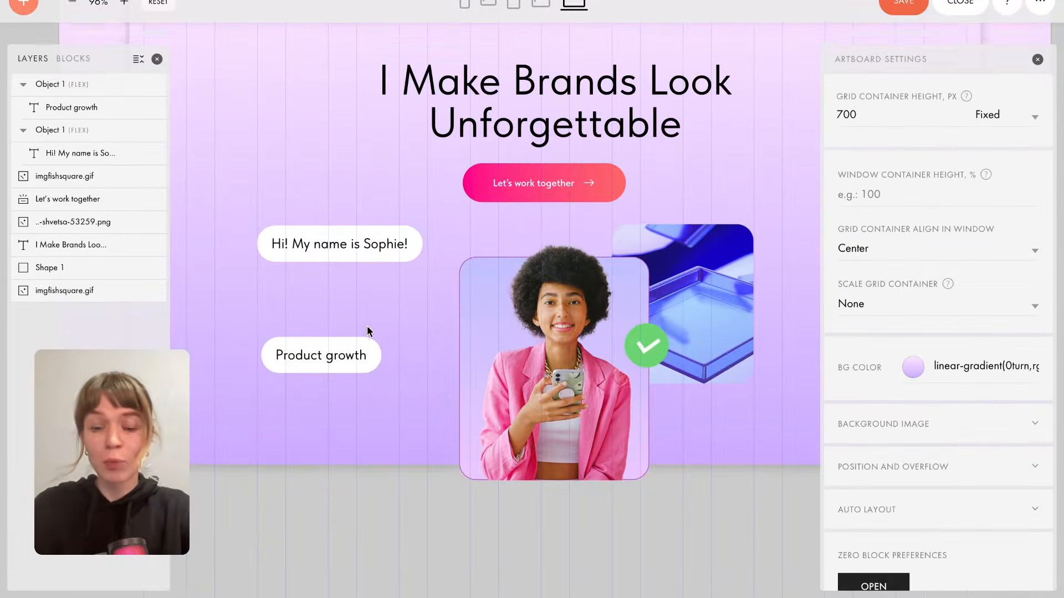
left_click(344, 353)
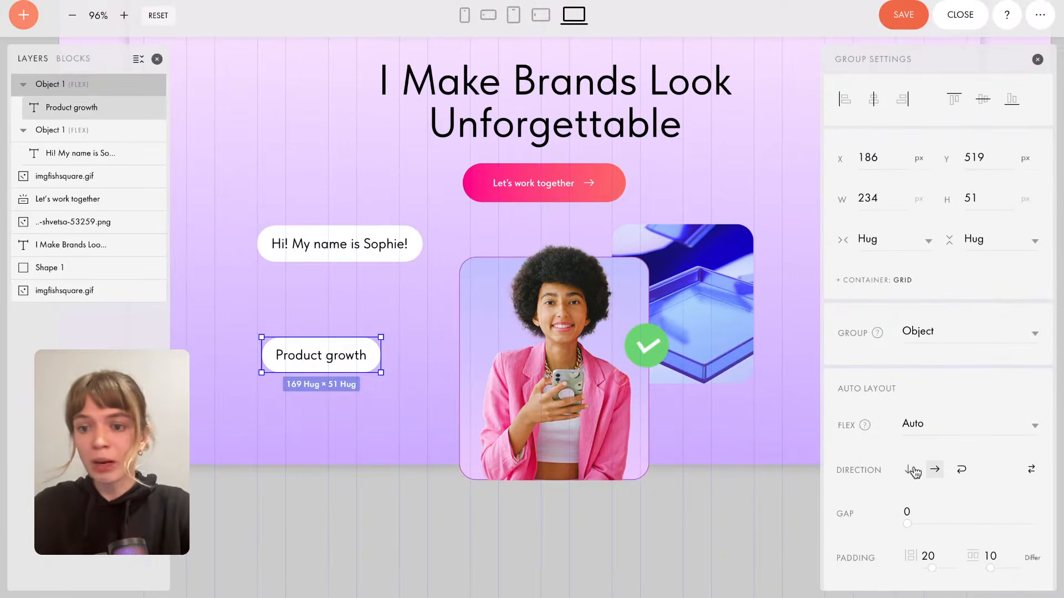
scroll(914, 470, "down", 3)
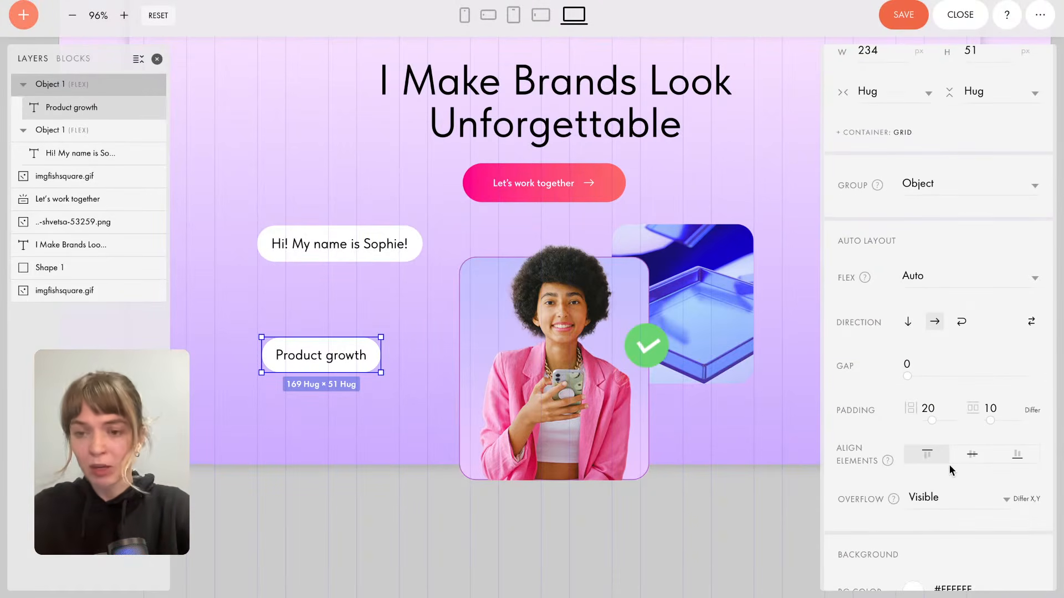
left_click(340, 425)
left_click(347, 357)
left_click(367, 428)
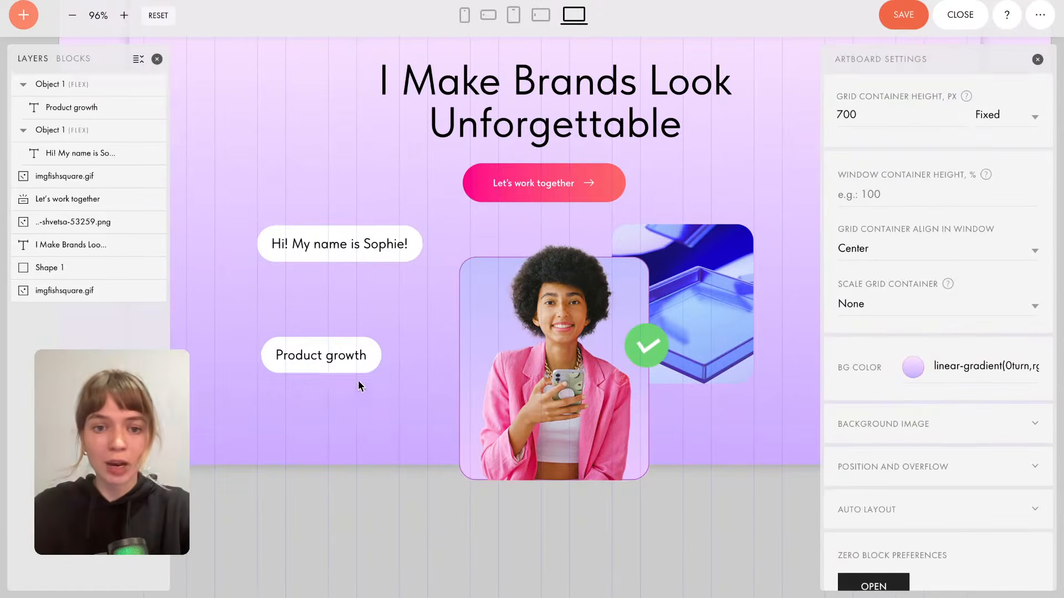
Duplicate the "Product growth" tag and place the copy just below it at about X 195, Y 618 px.
left_click(351, 356)
key("super+d")
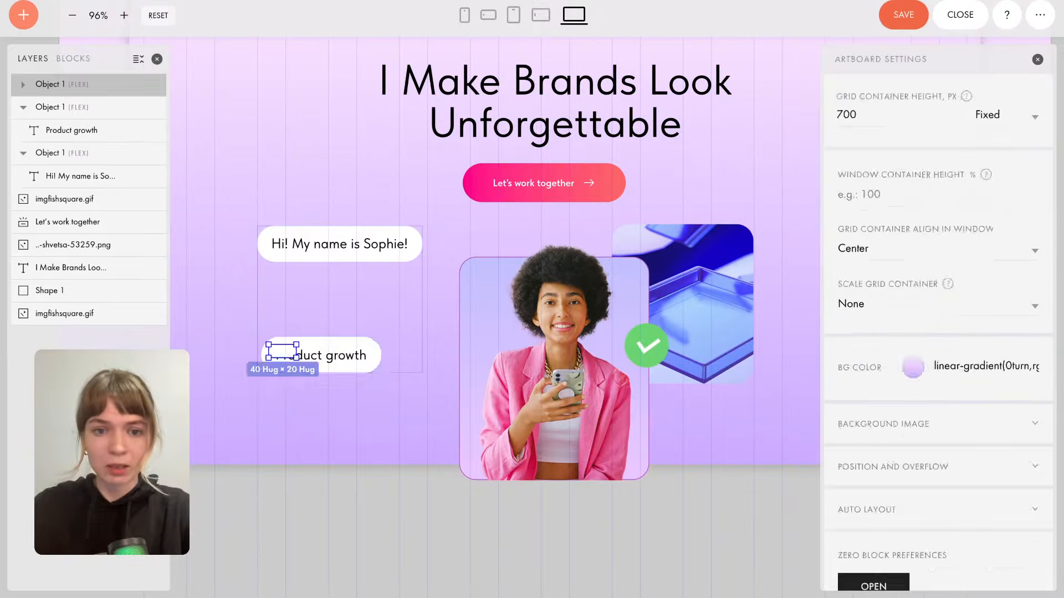
left_click_drag(351, 357, 349, 425)
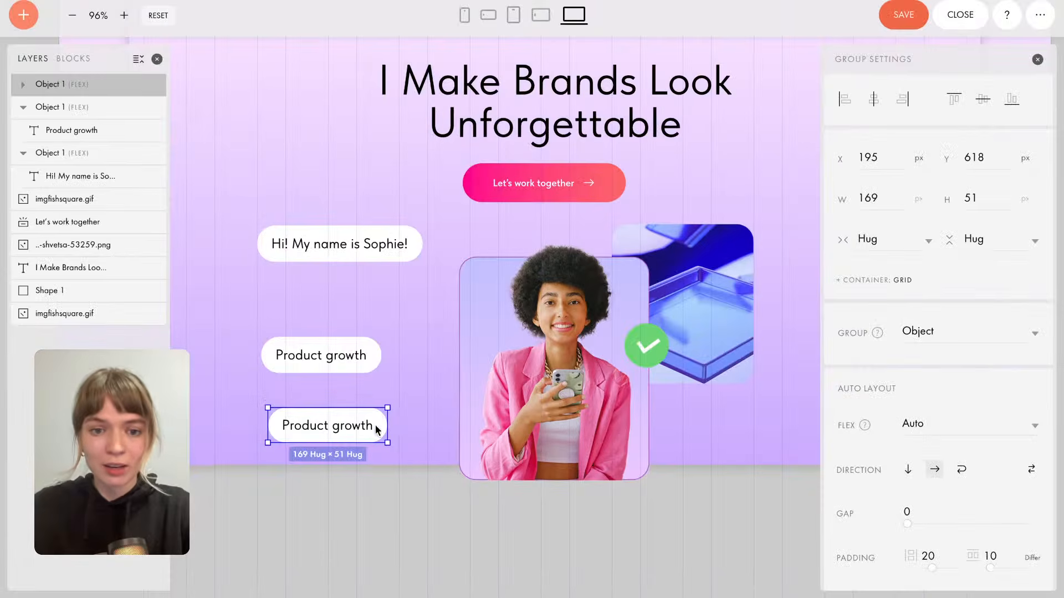
Replace the text of the lower "Product growth" copy with "Brand strategy".
double_click(349, 425)
double_click(349, 425)
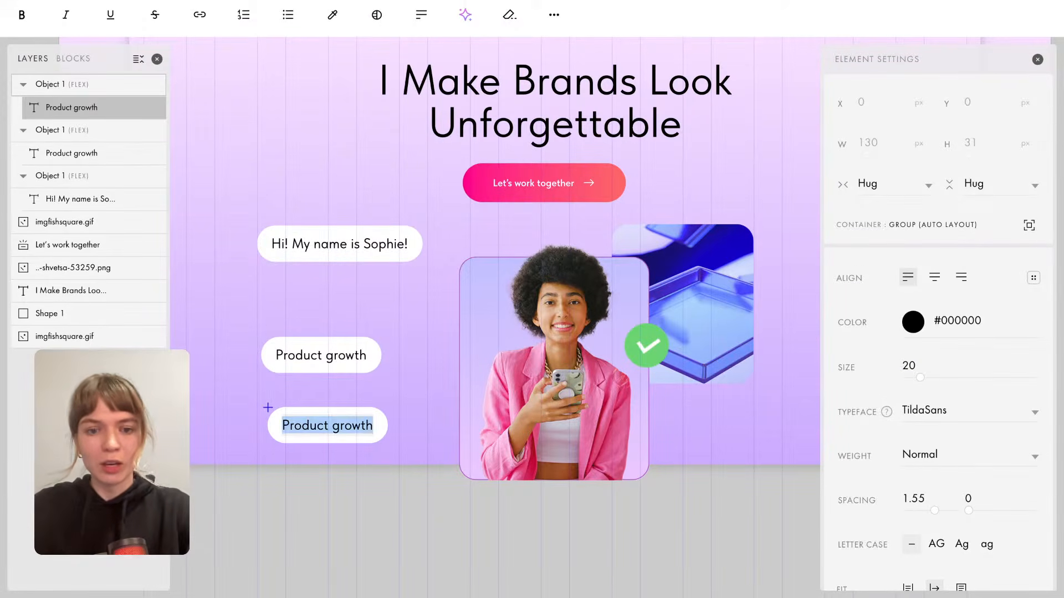
type("Brand strategy")
left_click(426, 486)
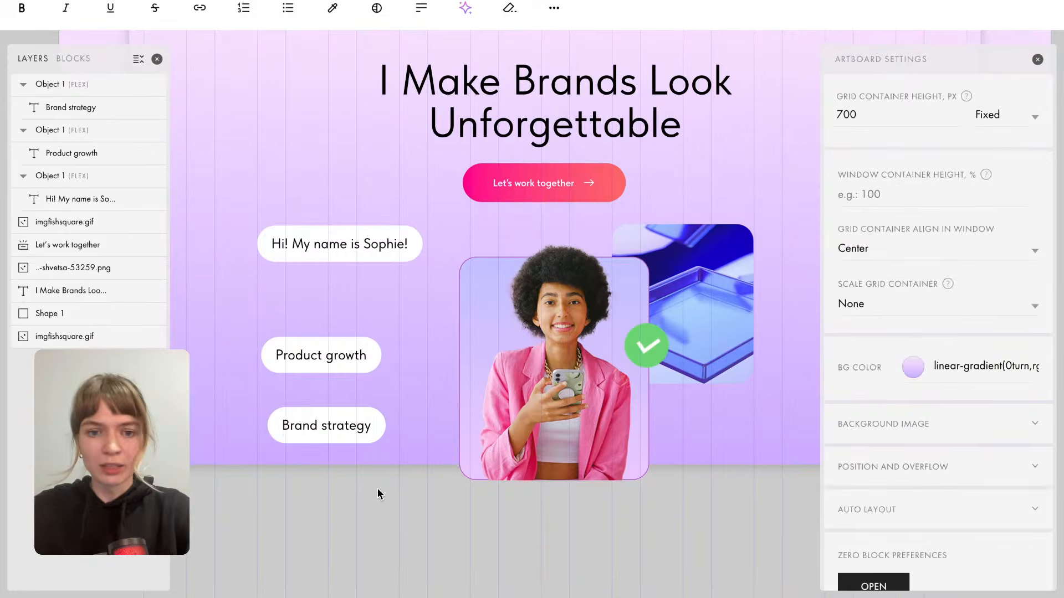
Set the "Product growth" tag's background to a solid purple, #8E60FF.
left_click(355, 424)
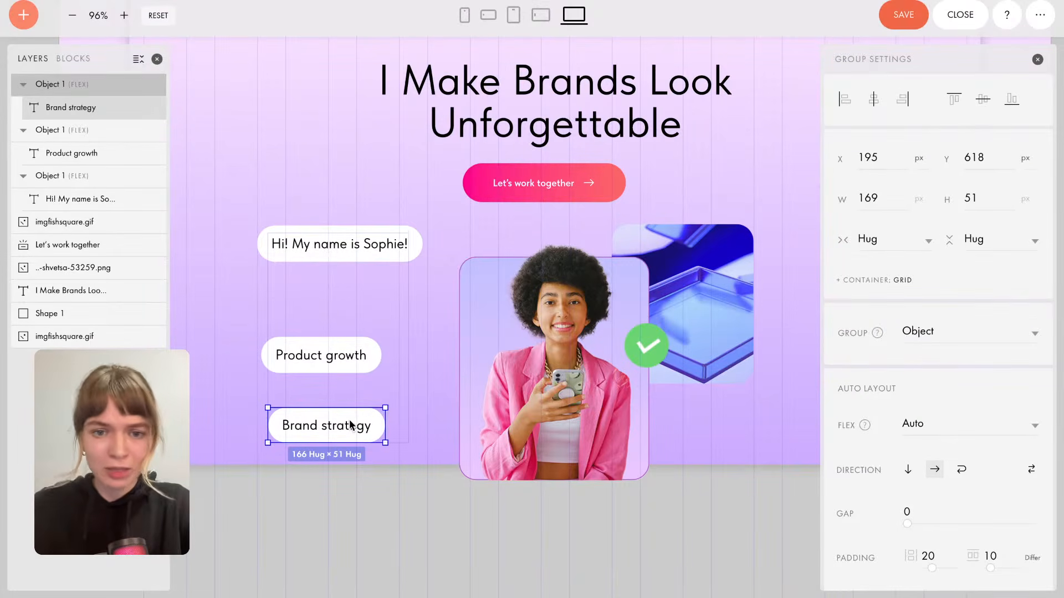
scroll(933, 468, "down", 2)
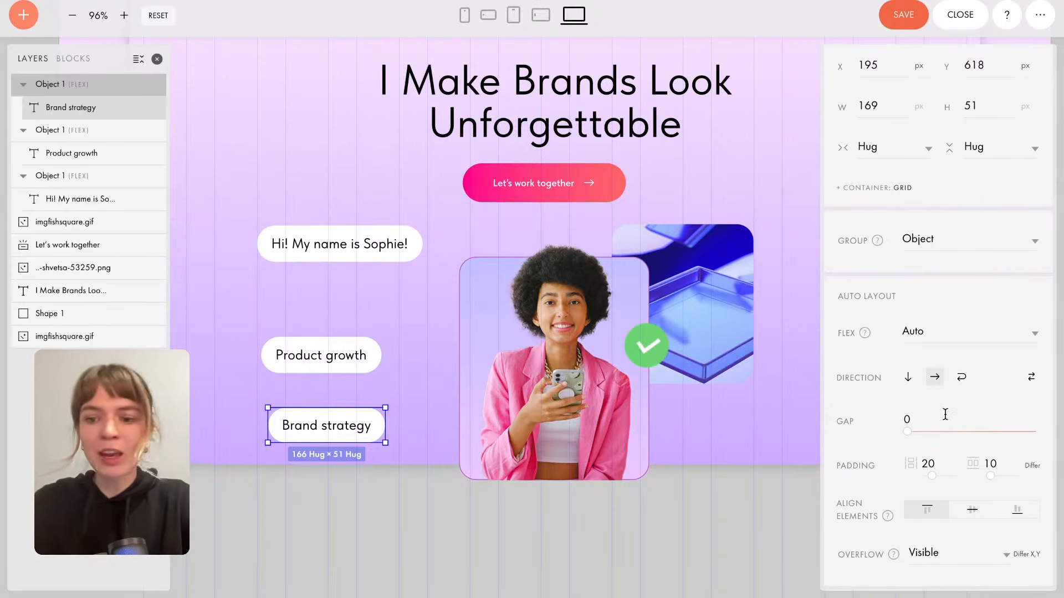
left_click(351, 350)
scroll(979, 471, "down", 5)
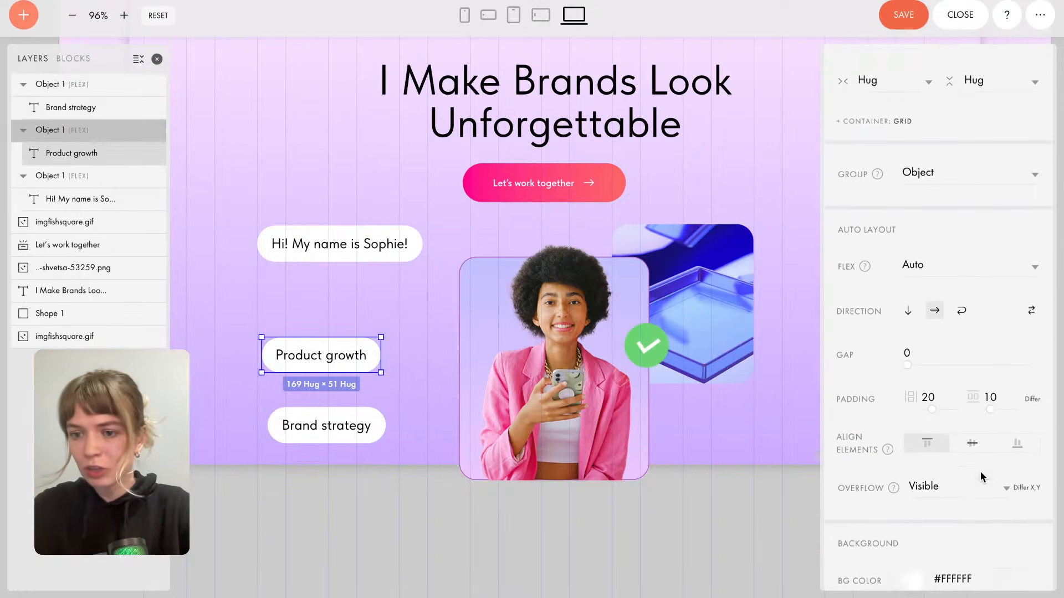
scroll(962, 434, "down", 1)
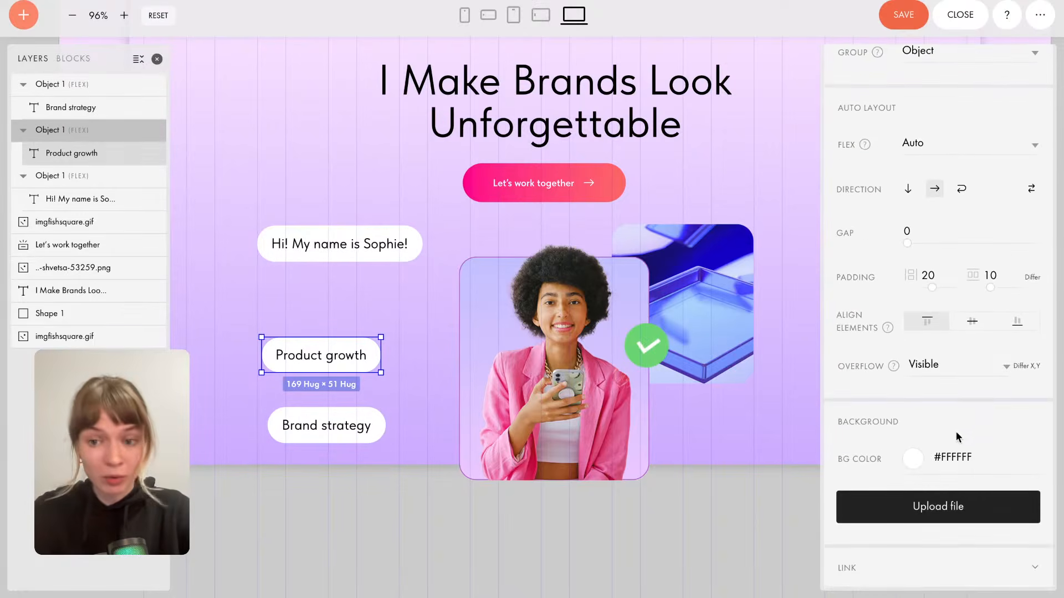
left_click(914, 460)
left_click(858, 470)
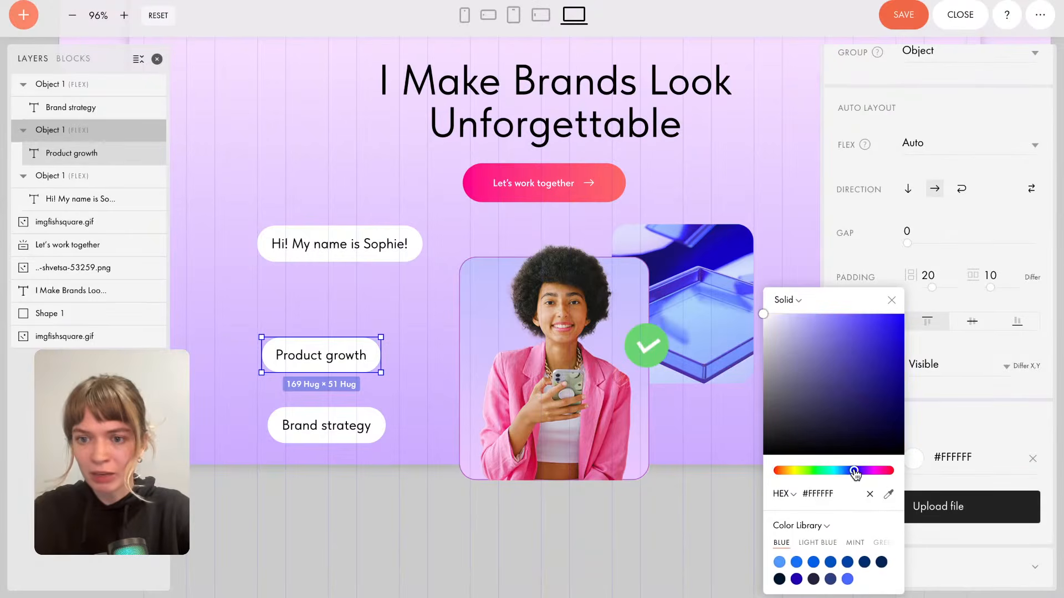
left_click(841, 361)
left_click_drag(841, 361, 850, 277)
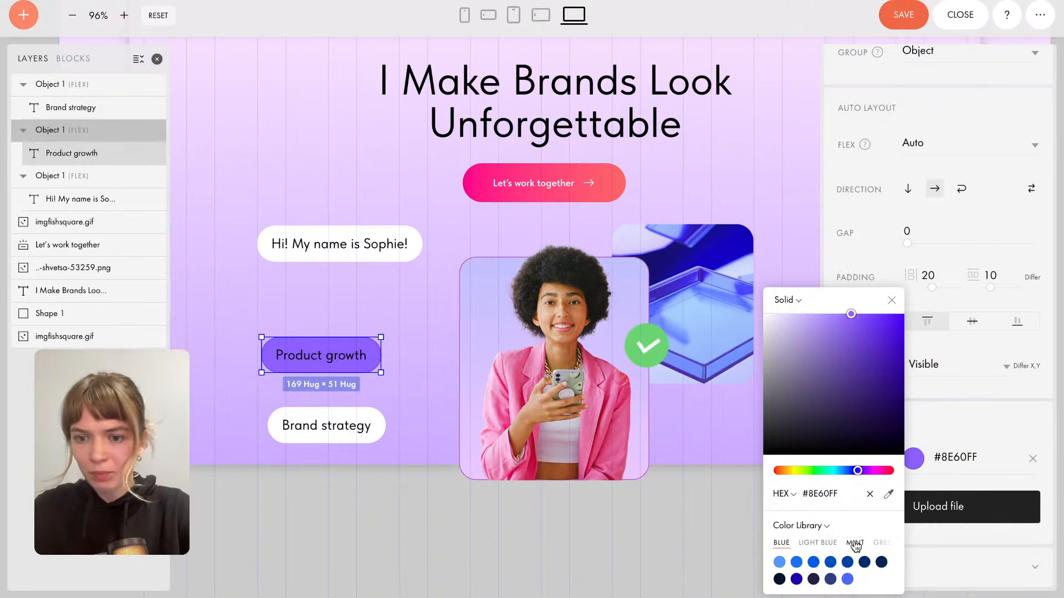
Switch the color picker's palette to Saved Colors and store the purple #8E60FF there.
left_click(827, 526)
left_click(816, 508)
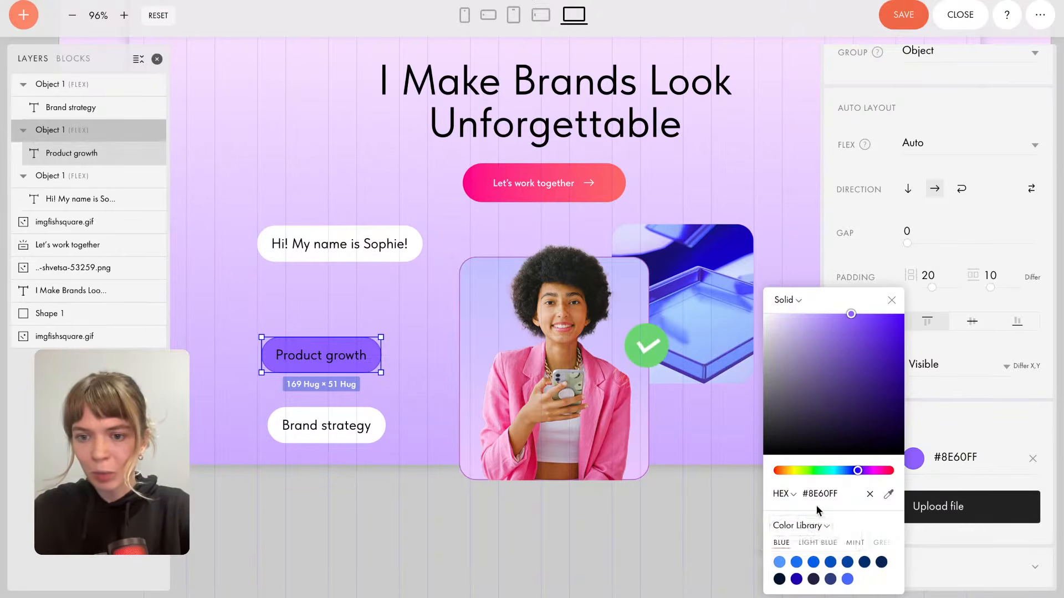
left_click(779, 545)
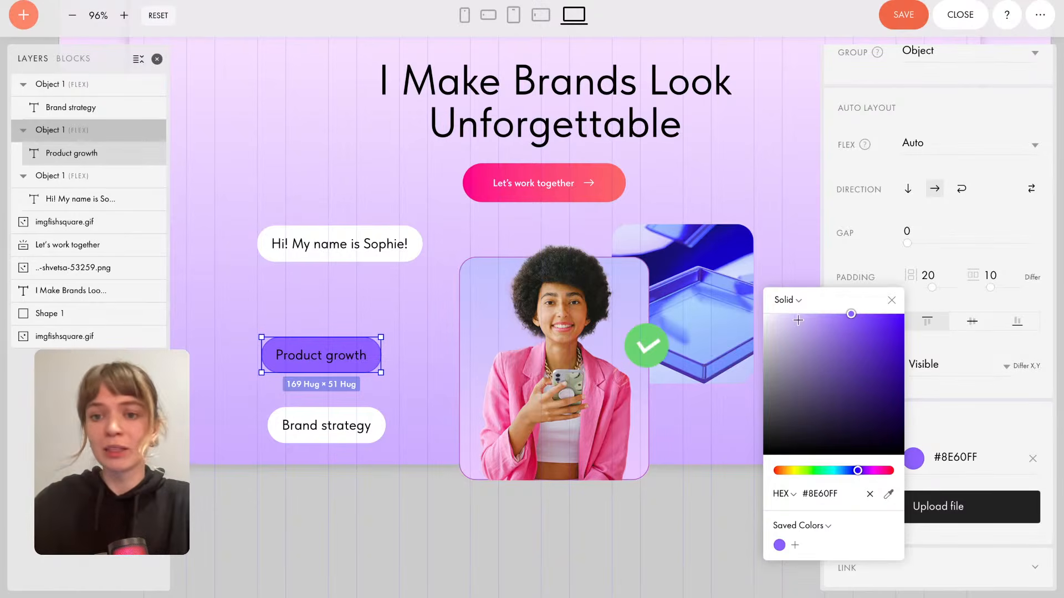
left_click_drag(831, 295, 742, 123)
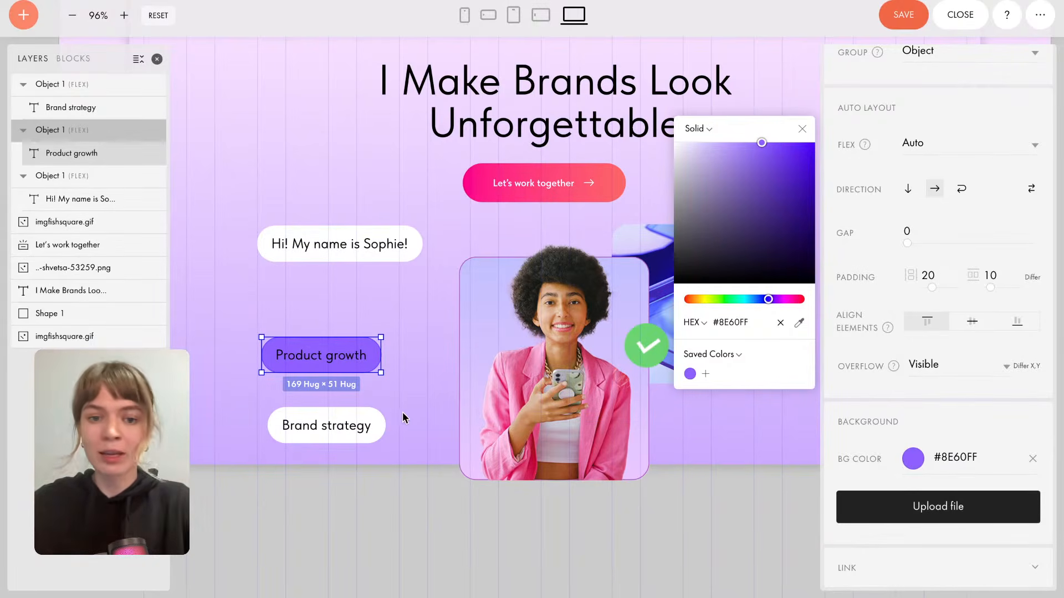
Apply the saved purple #8E60FF as the background of the "Brand strategy" tag.
left_click(372, 424)
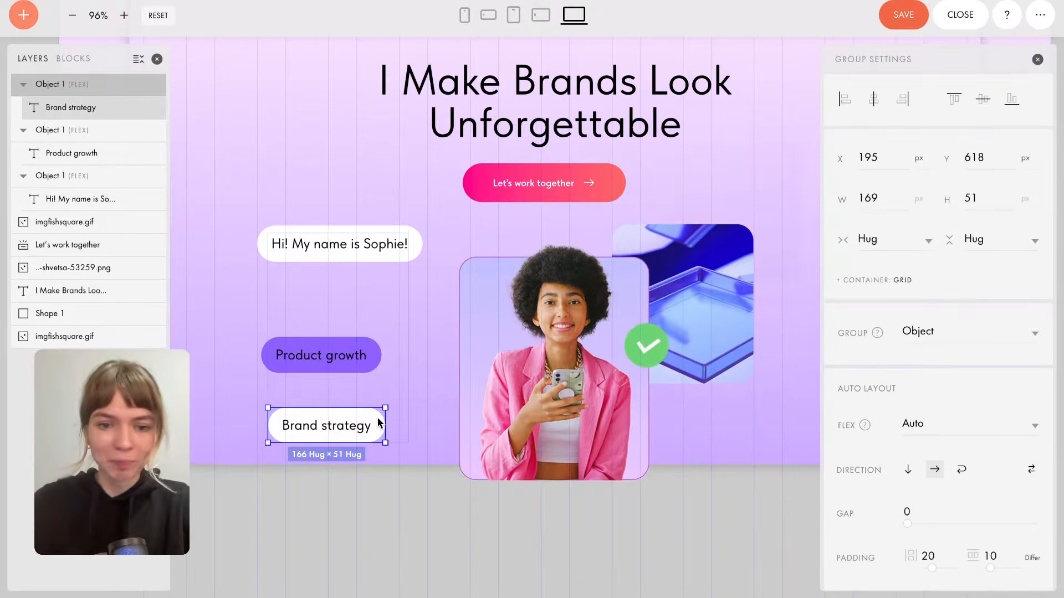
scroll(920, 468, "down", 5)
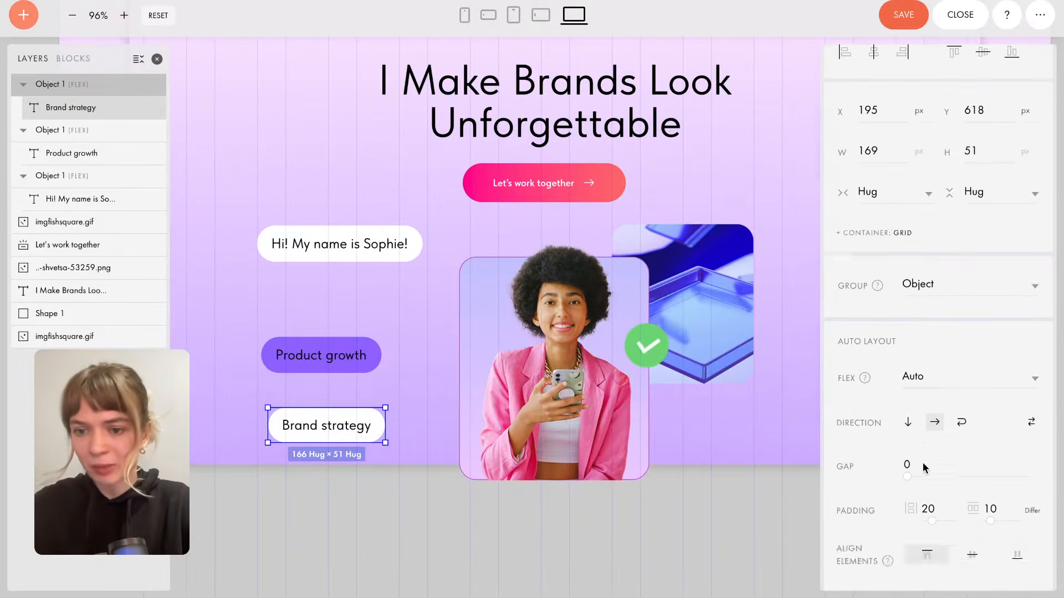
left_click(914, 457)
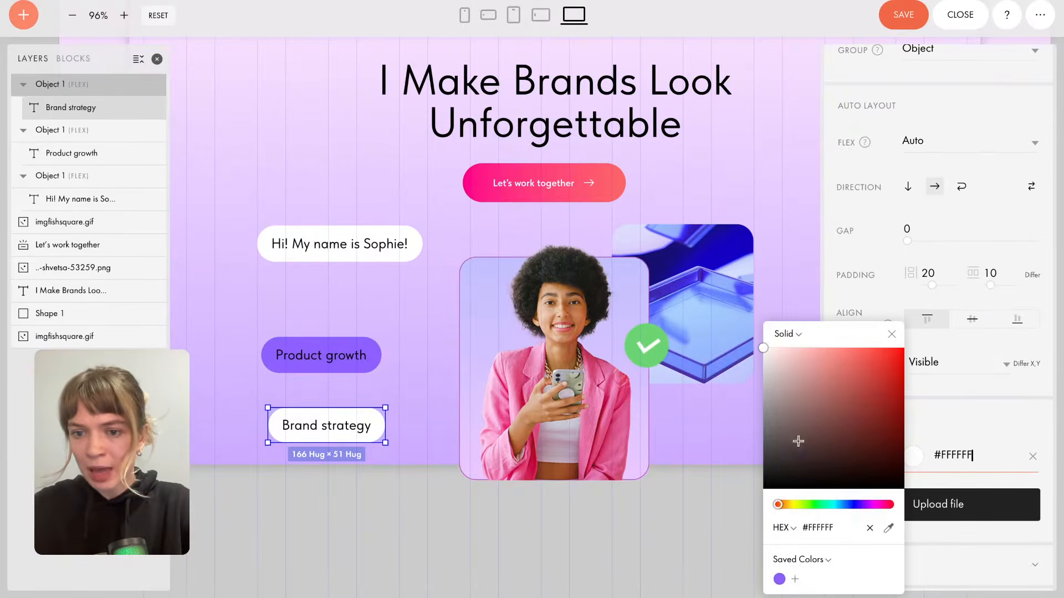
left_click(778, 577)
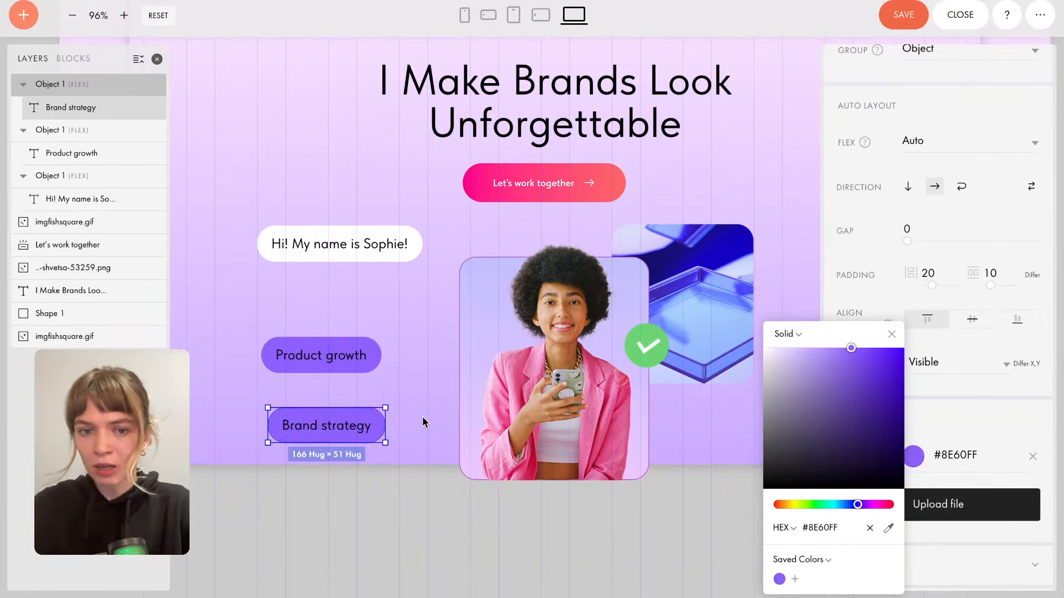
left_click(396, 375)
Set the text color of the "Product growth" tag to white, #FFFFFF.
left_click(340, 360)
left_click(340, 360)
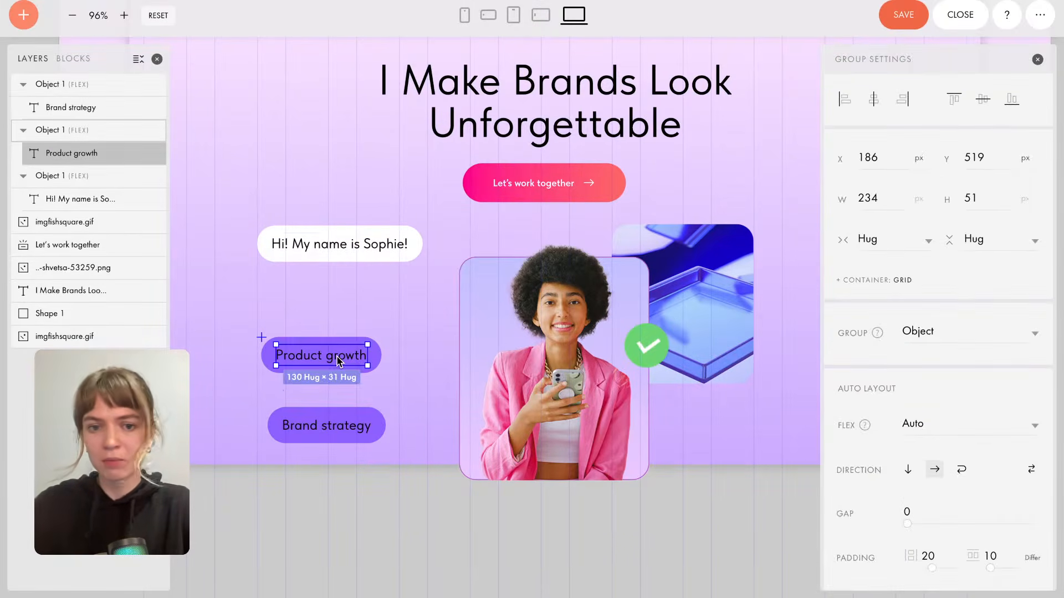
left_click(339, 360)
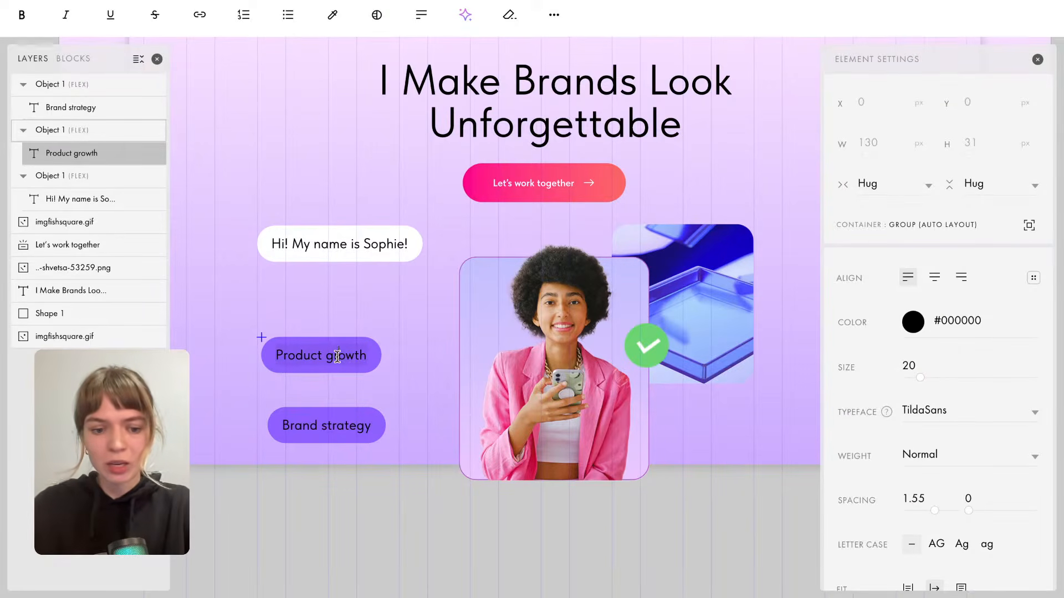
key("ctrl+a")
left_click(913, 321)
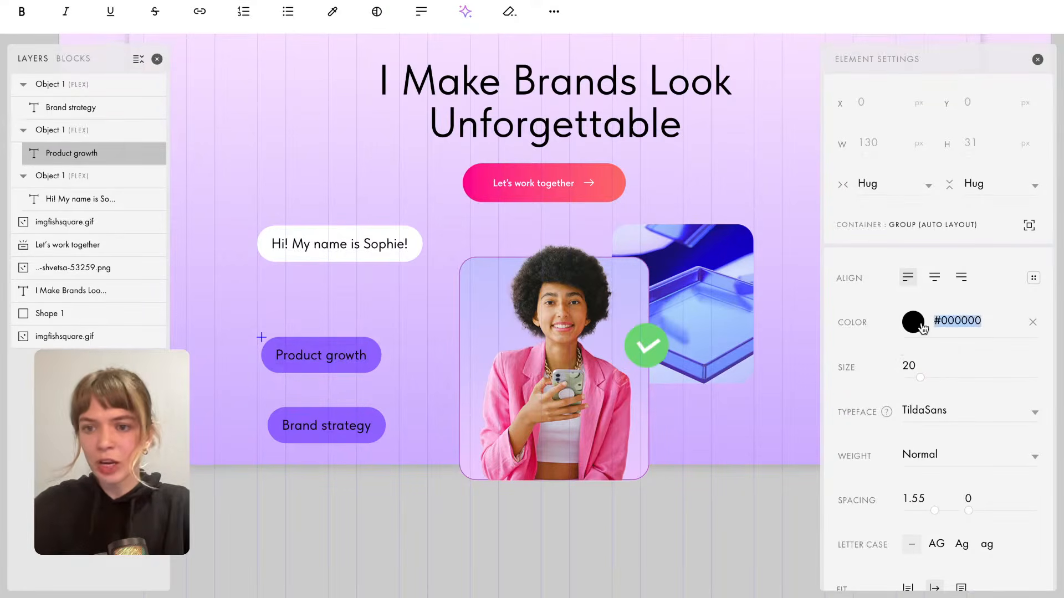
left_click(819, 299)
left_click_drag(818, 298, 717, 237)
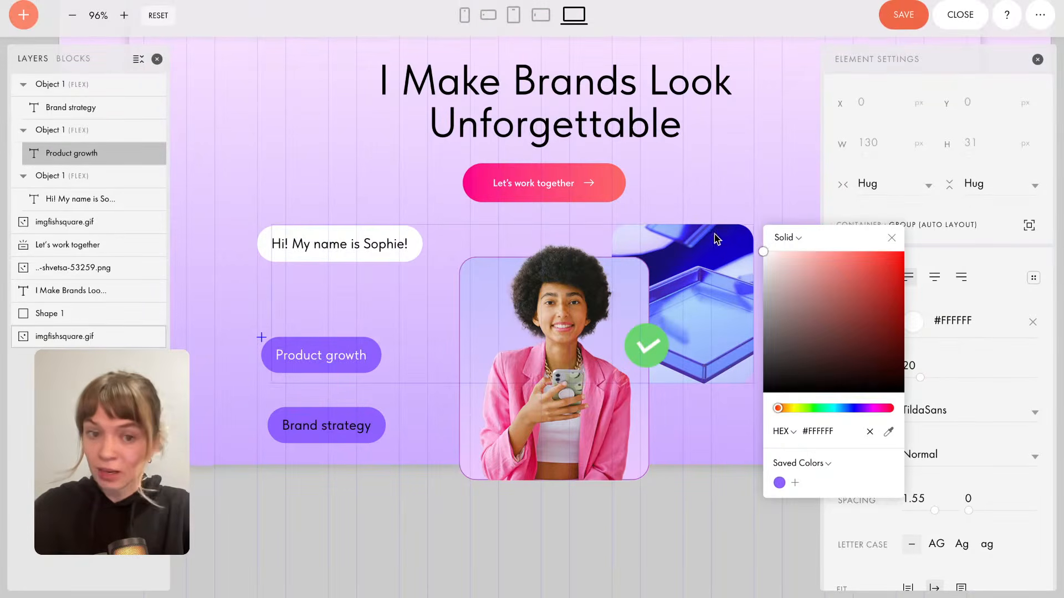
left_click(378, 527)
Set the text color of the "Brand strategy" tag to white, #FFFFFF.
left_click(330, 427)
left_click(330, 429)
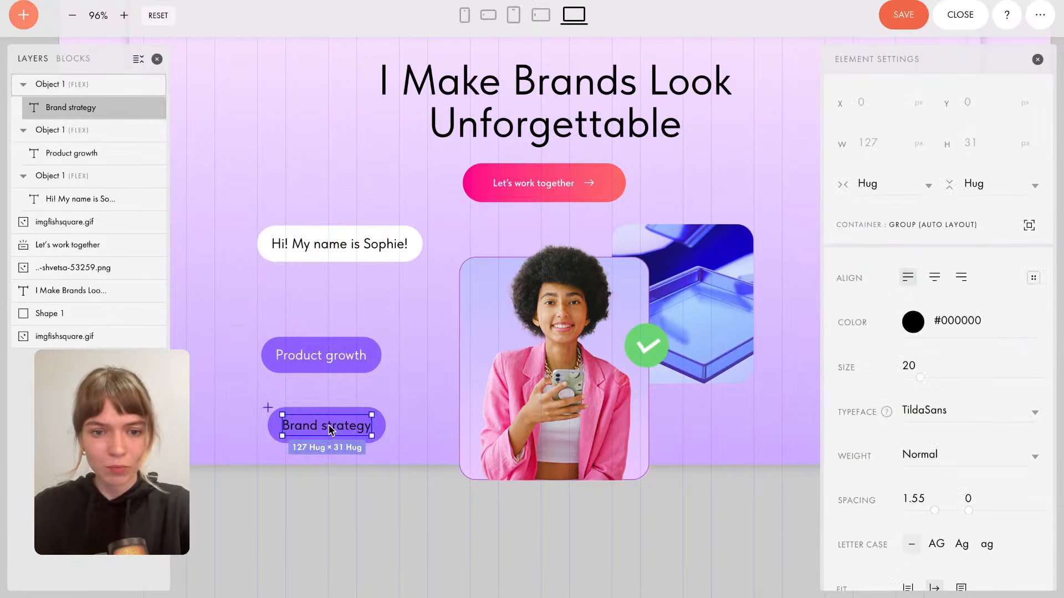
double_click(330, 429)
key("ctrl+a")
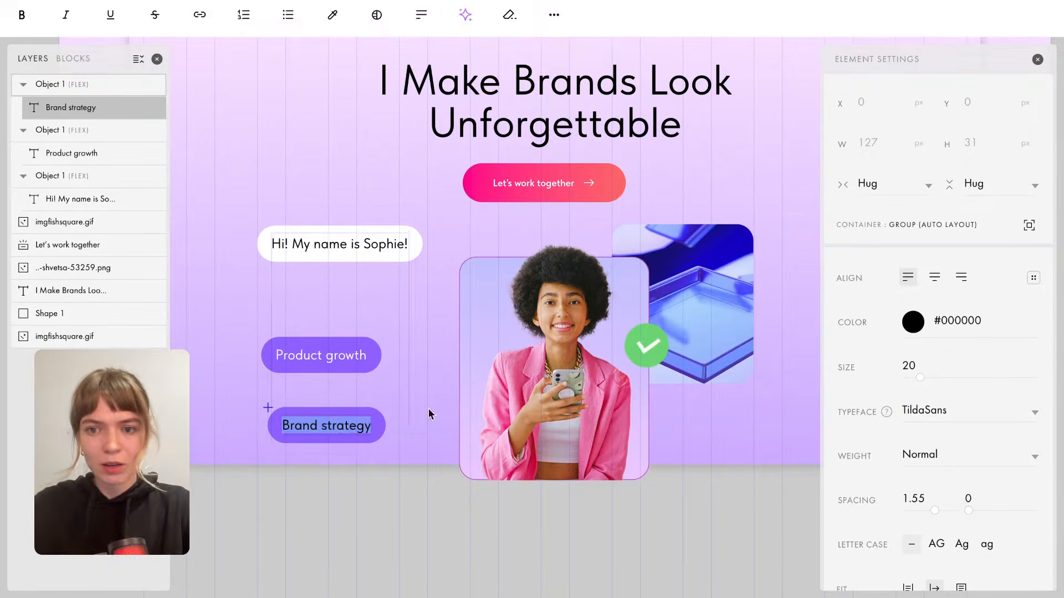
left_click(920, 323)
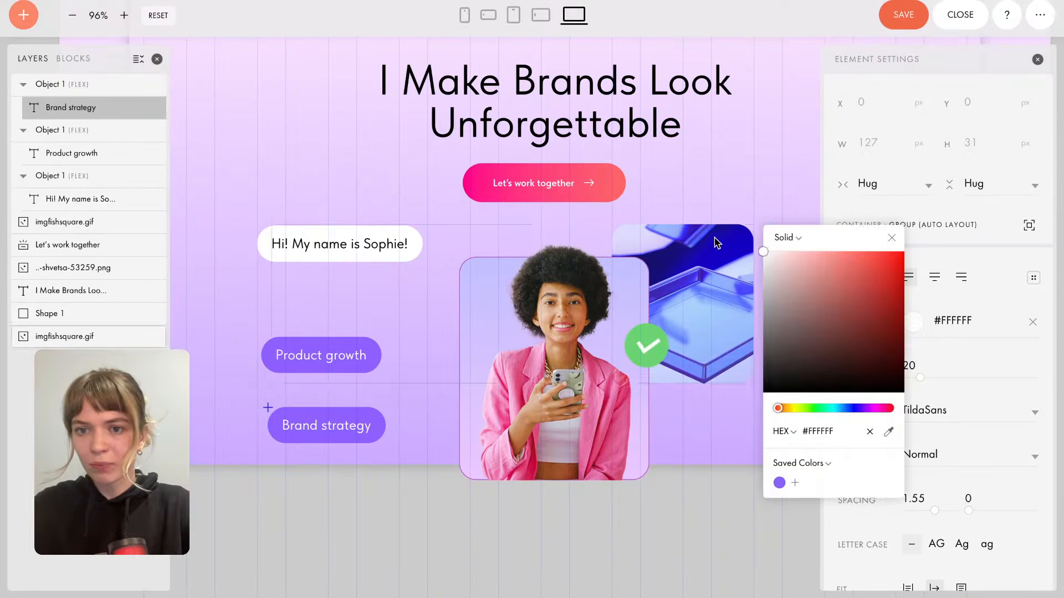
left_click(774, 169)
left_click(323, 366)
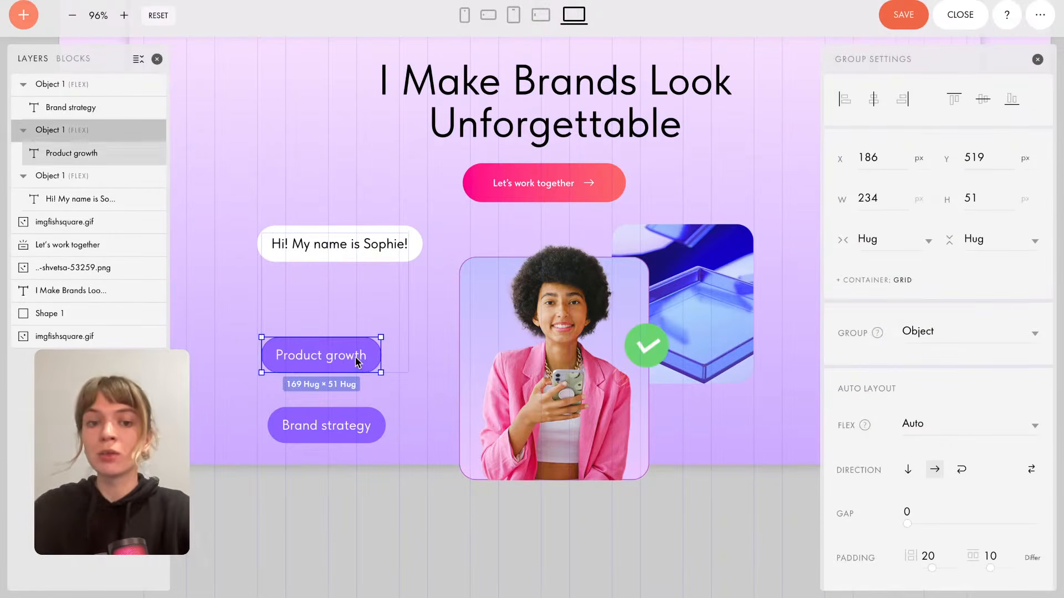
left_click(363, 356)
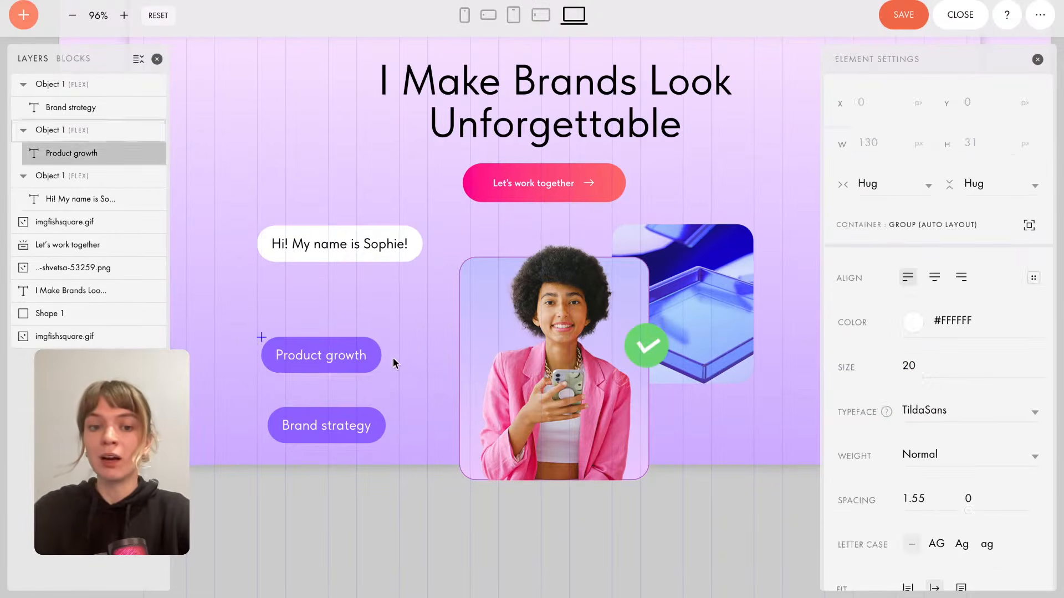
left_click(424, 335)
left_click(335, 348)
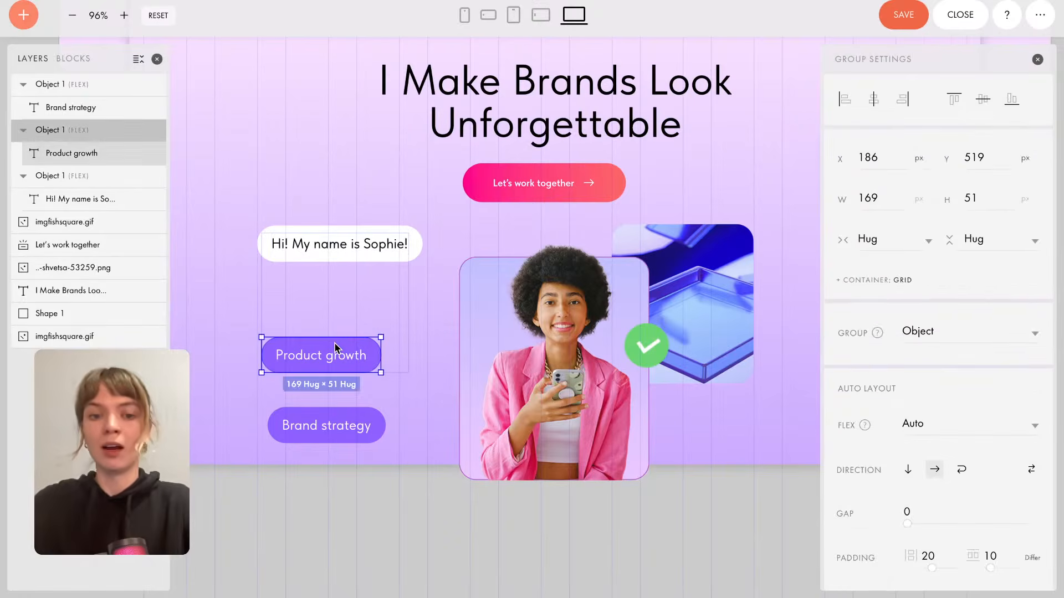
Move the "Brand strategy" tag below the blue image, overlapping the portrait card's right edge, at about X 697, Y 604 px.
left_click(446, 419)
left_click(351, 427)
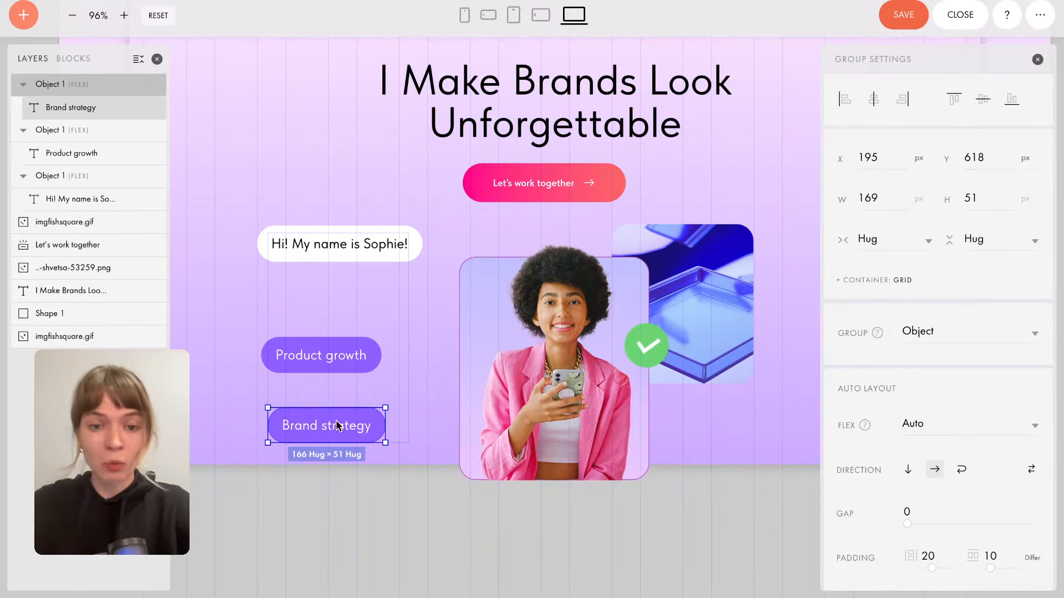
left_click_drag(337, 425, 692, 410)
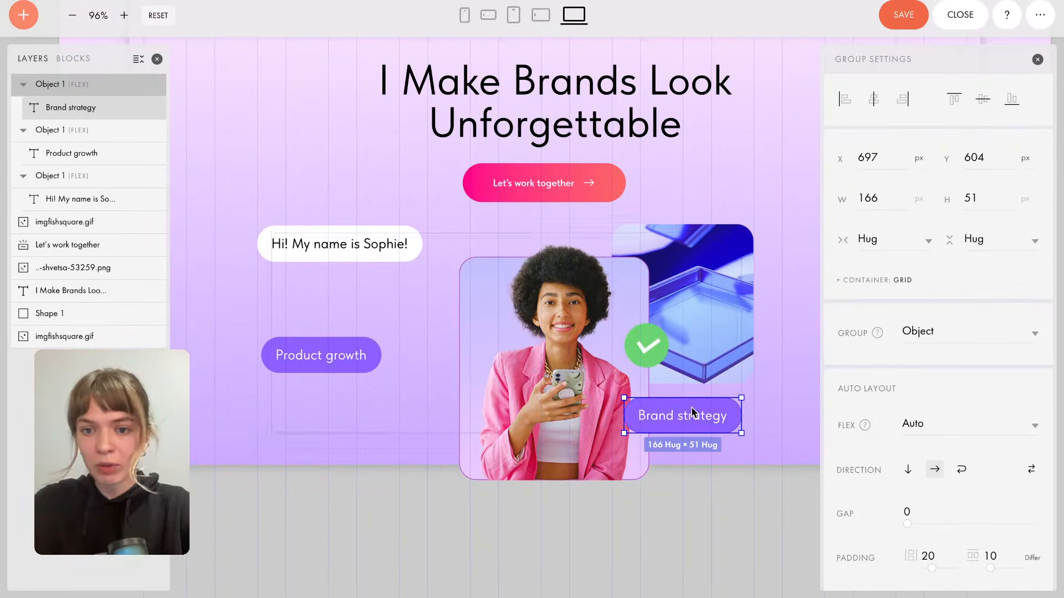
Link the "Brand strategy" tag to the URL /brand-strategy.
scroll(866, 447, "down", 10)
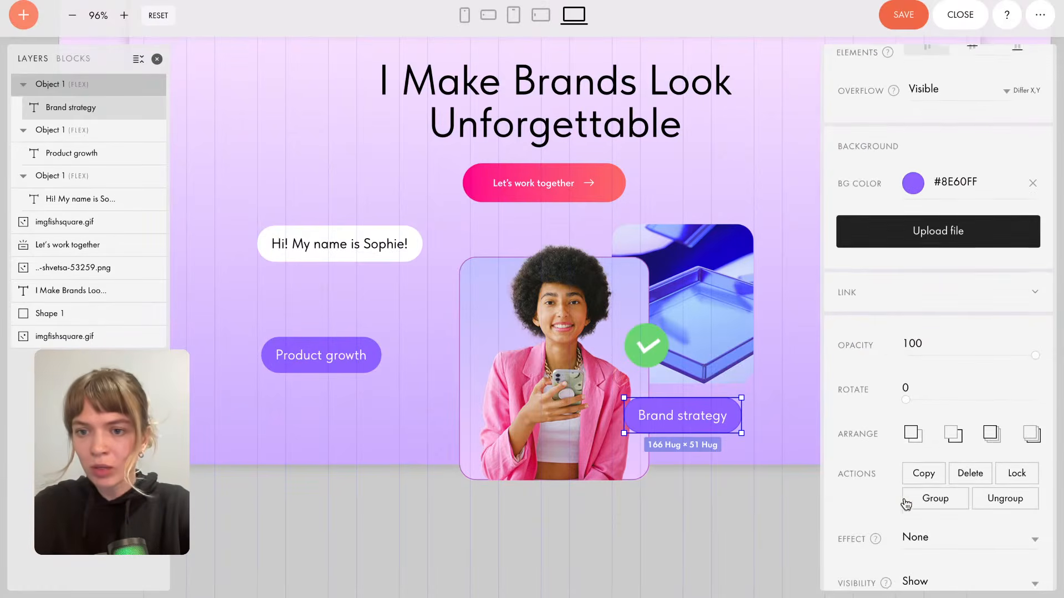
scroll(905, 504, "down", 1)
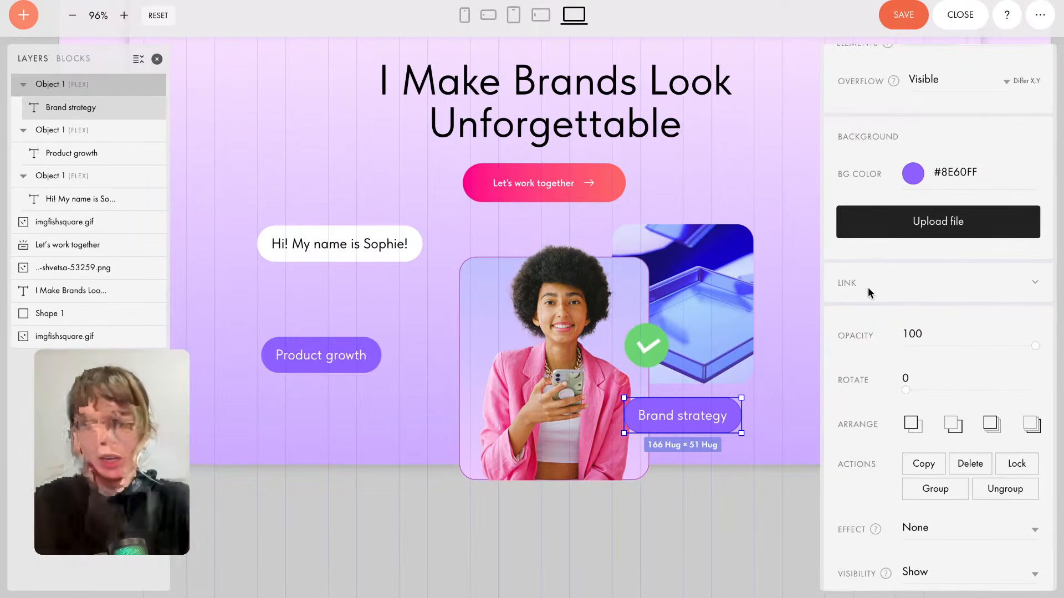
type("/brand")
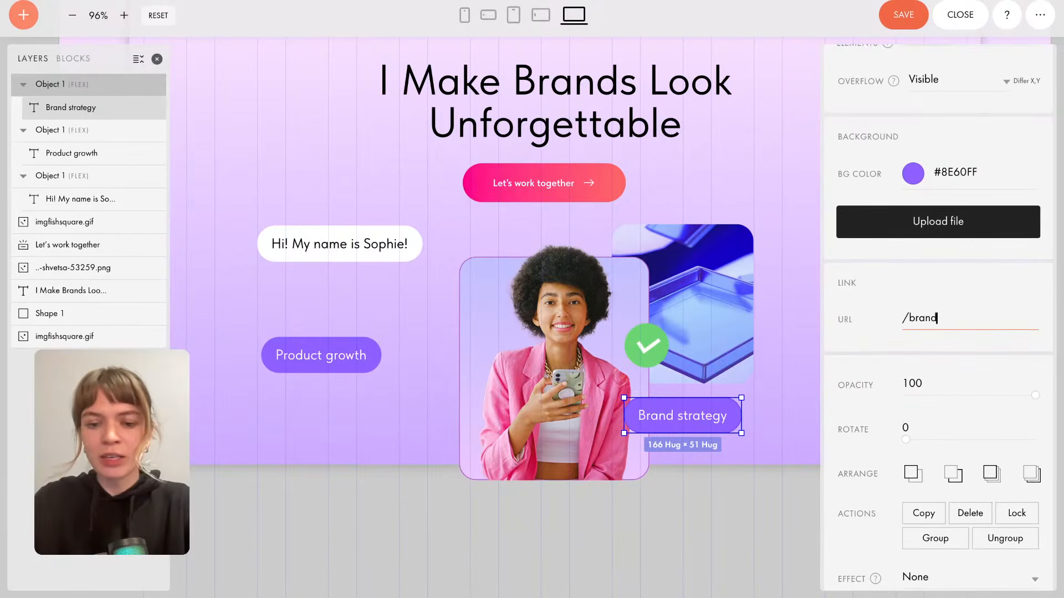
type("-st")
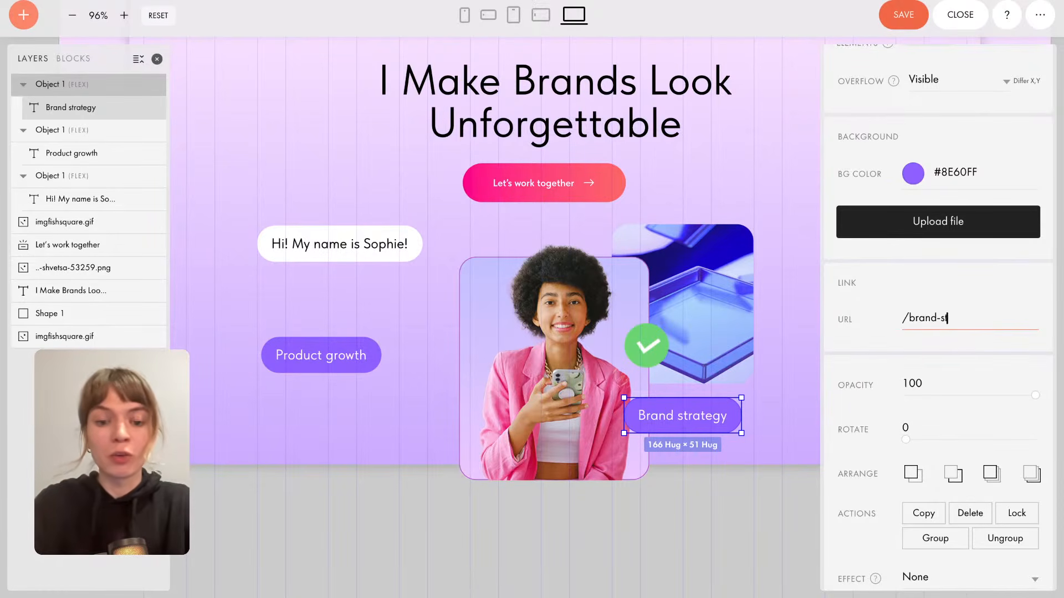
type("rategy")
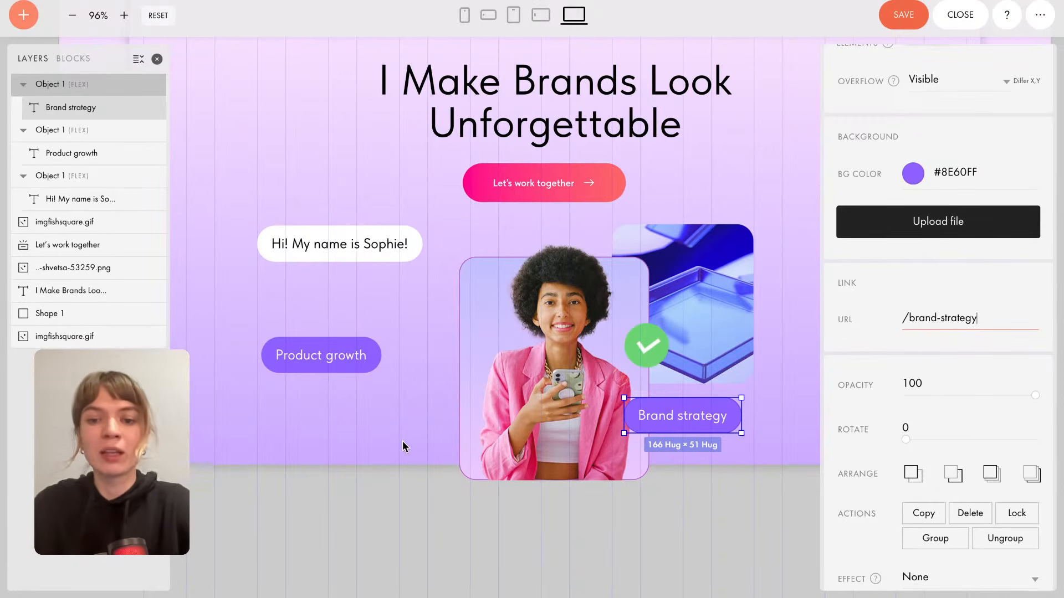
left_click(384, 412)
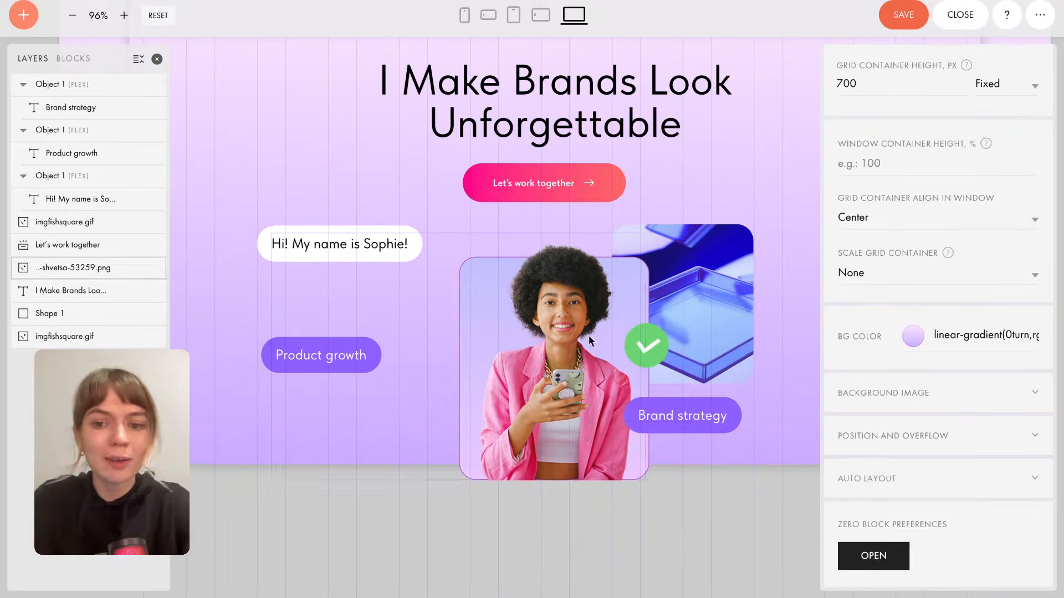
Examine the reference design's remaining hero elements, especially the rating card with its avatar, stars and caption.
left_click(645, 345)
left_click(367, 370)
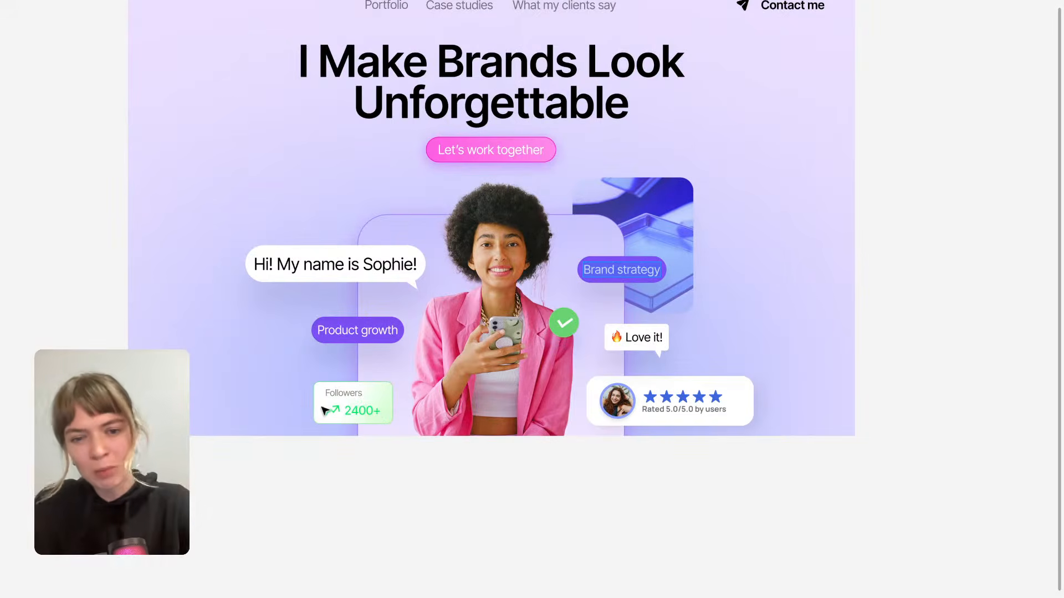
scroll(327, 413, "down", 2)
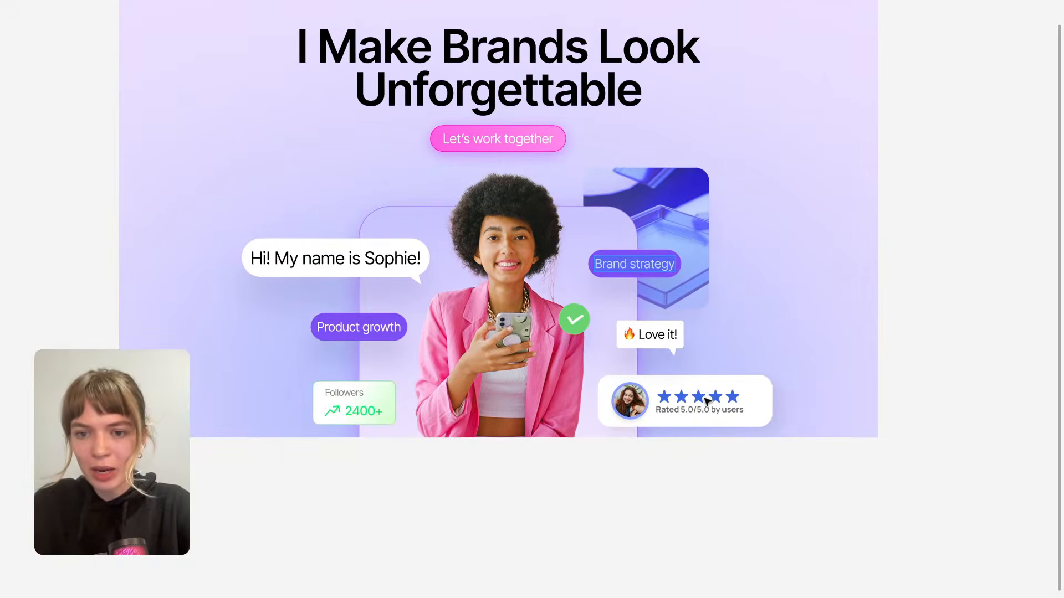
scroll(724, 408, "up", 5)
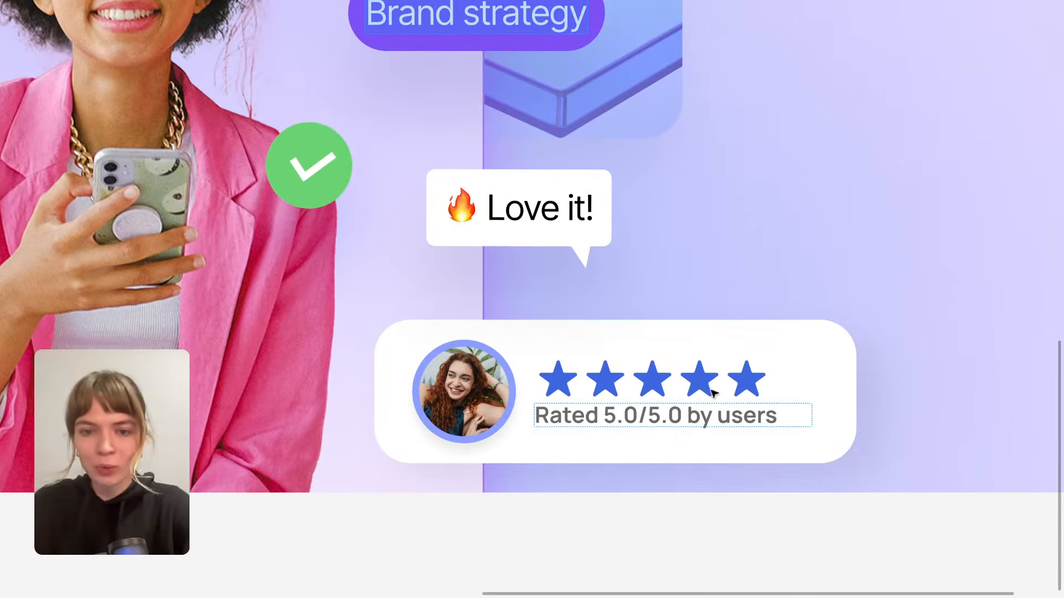
scroll(653, 357, "down", 1)
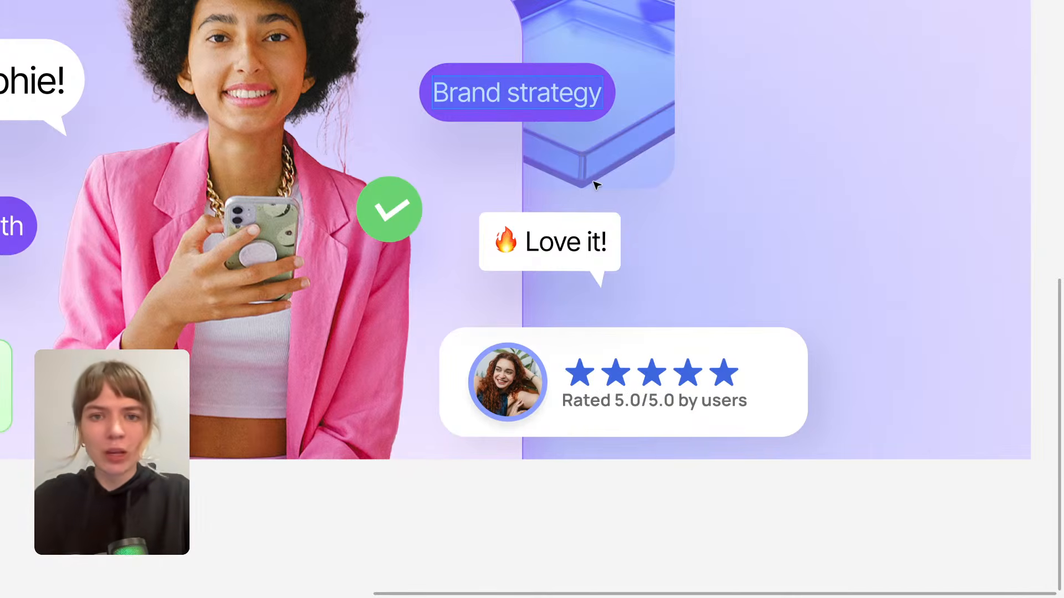
scroll(596, 185, "down", 3)
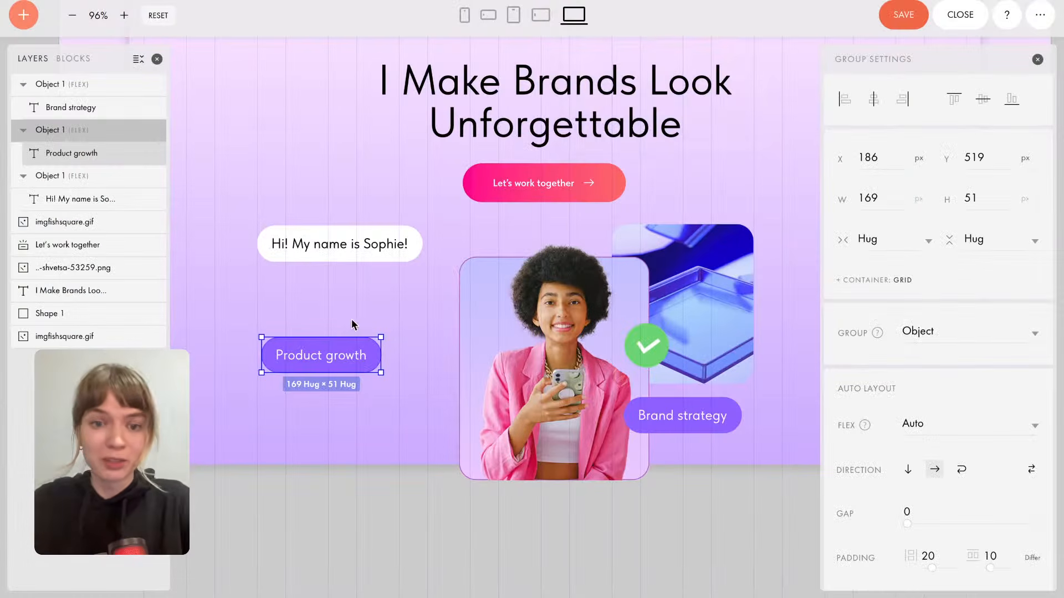
left_click(352, 316)
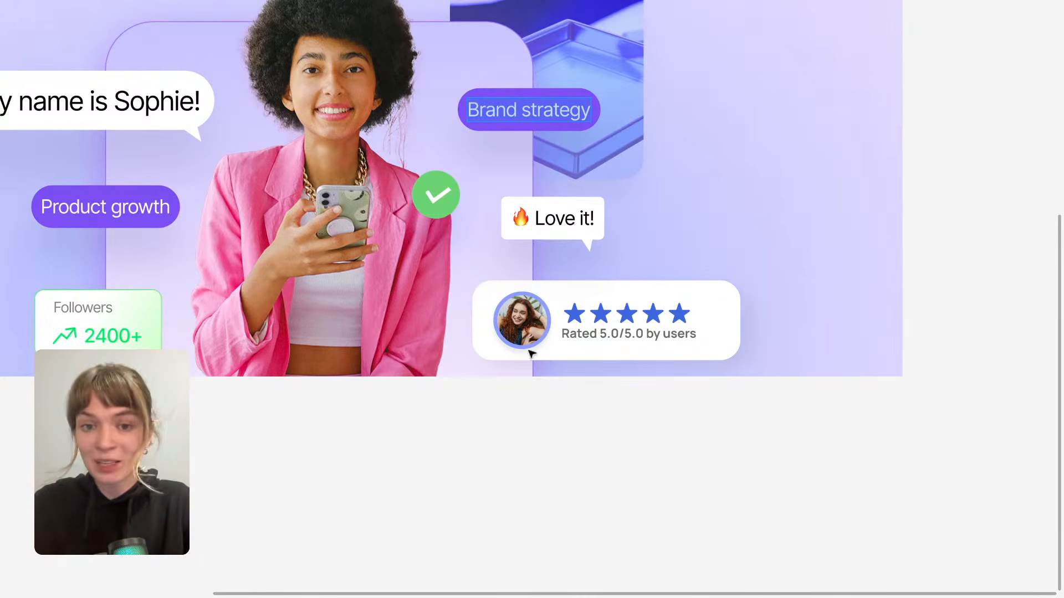
key("Escape")
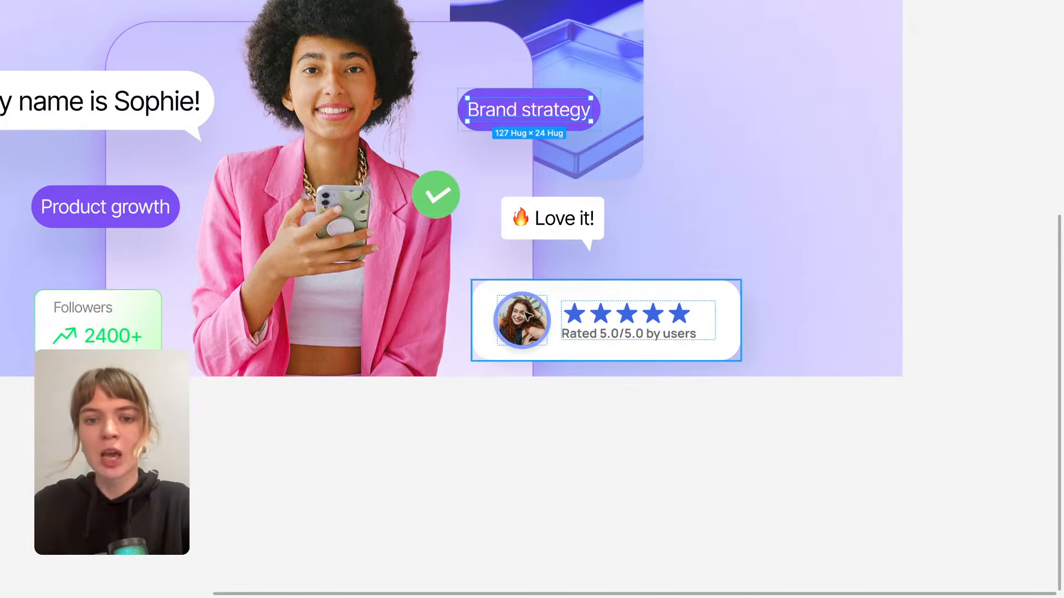
left_click(522, 321)
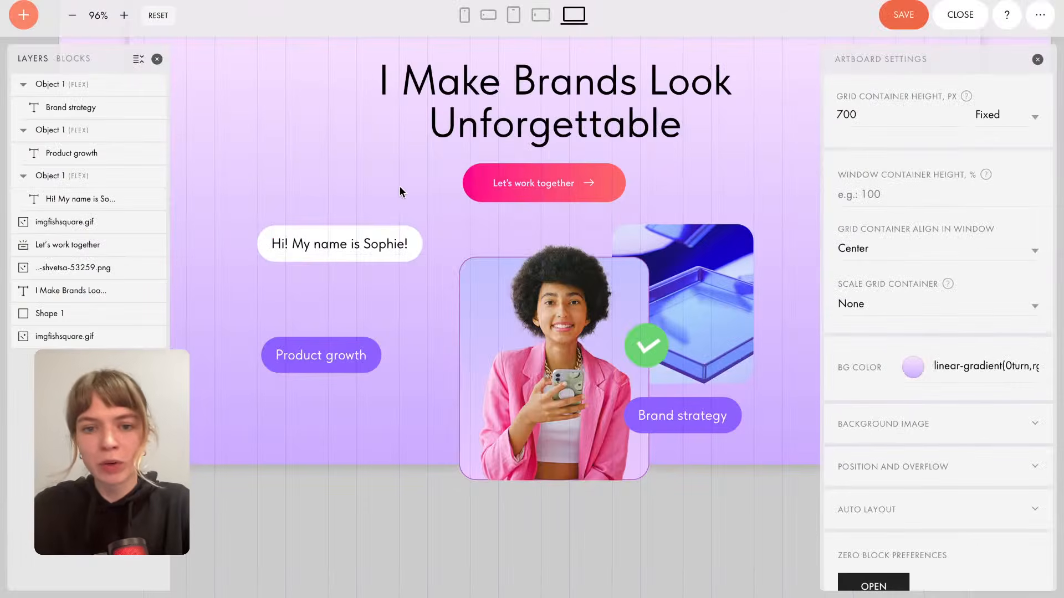
Add a 100 × 100 px circle shape in the empty area right of the hero content, at about X 1035, Y 177 px.
scroll(382, 230, "down", 2)
scroll(383, 230, "right", 5)
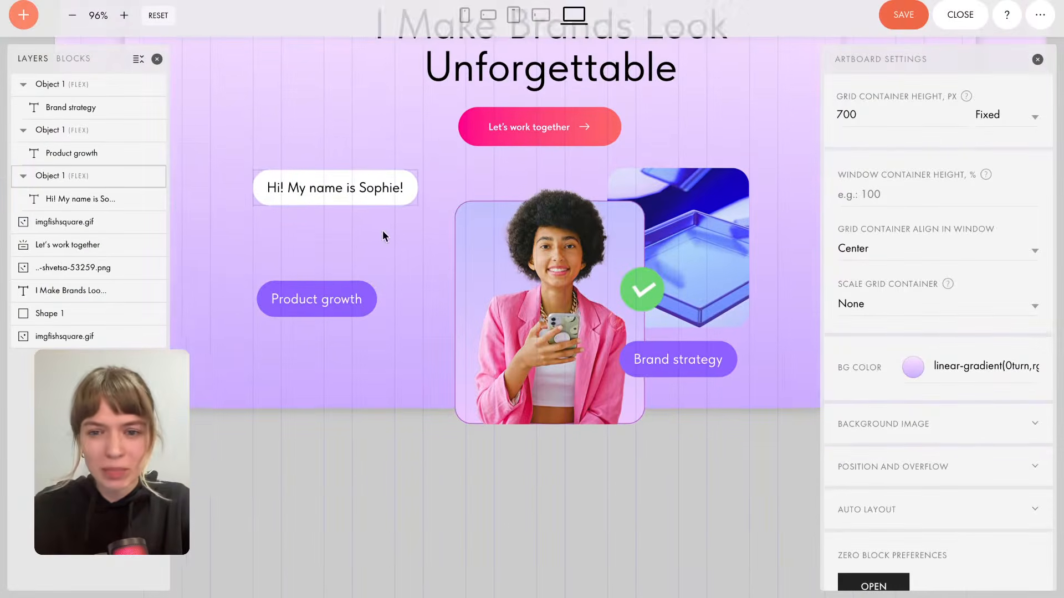
scroll(382, 231, "right", 3)
scroll(382, 231, "up", 2)
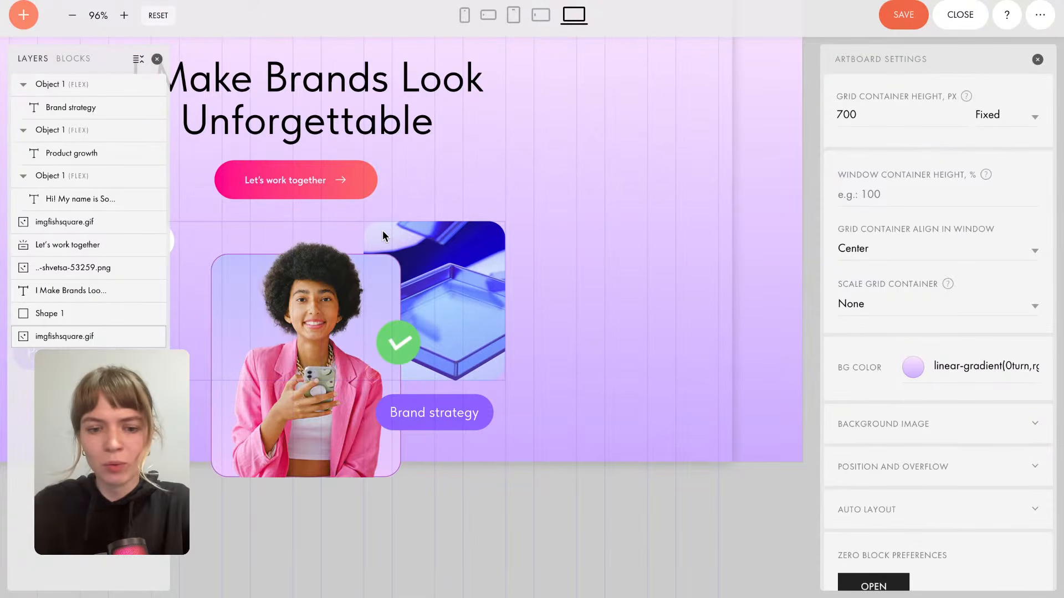
scroll(585, 146, "down", 2)
scroll(584, 144, "up", 3)
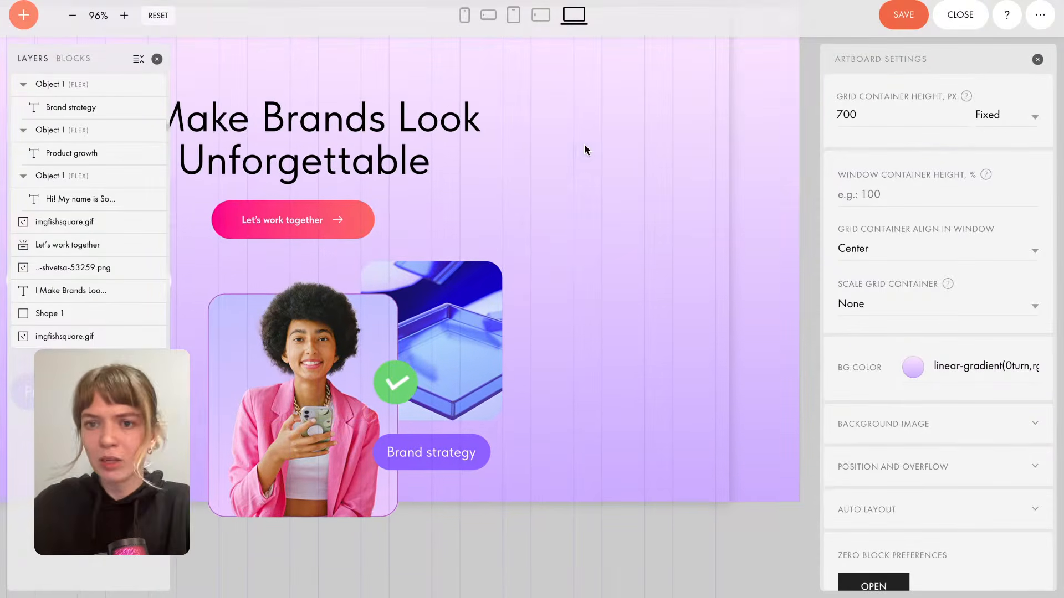
scroll(484, 159, "up", 1)
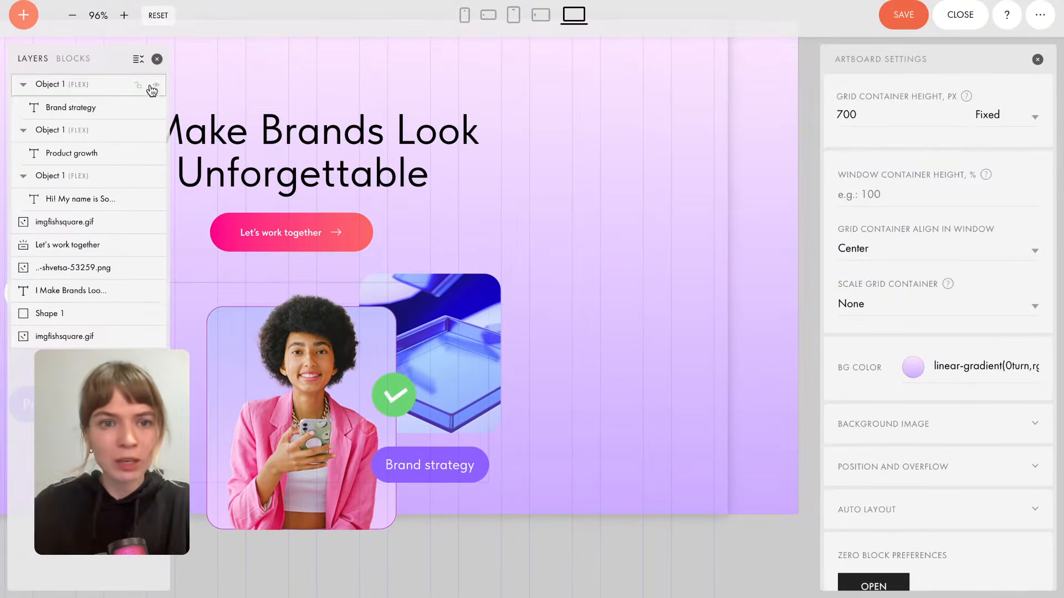
scroll(616, 167, "right", 3)
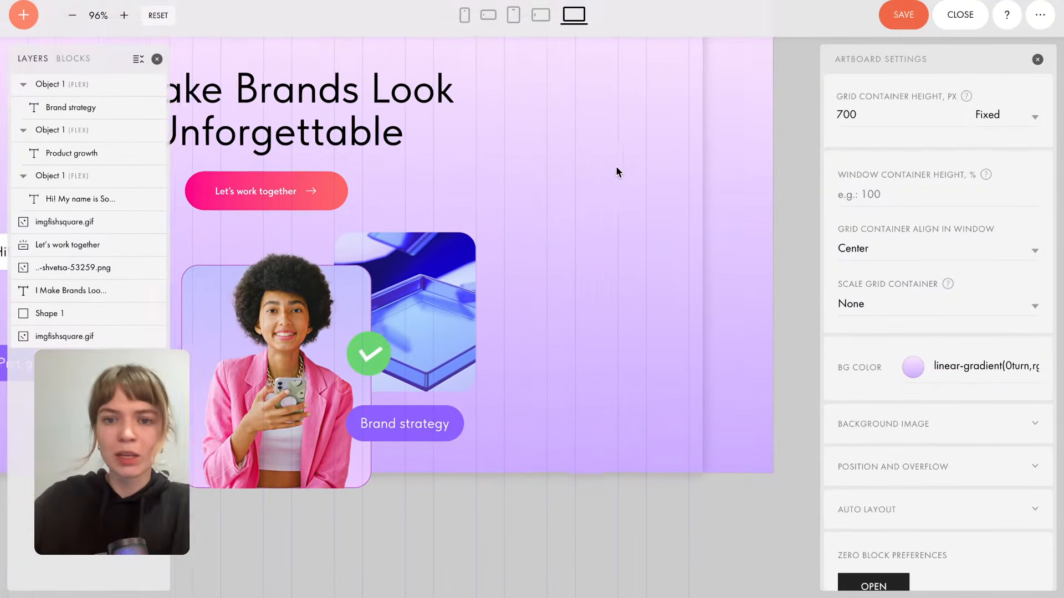
left_click(24, 16)
left_click(84, 125)
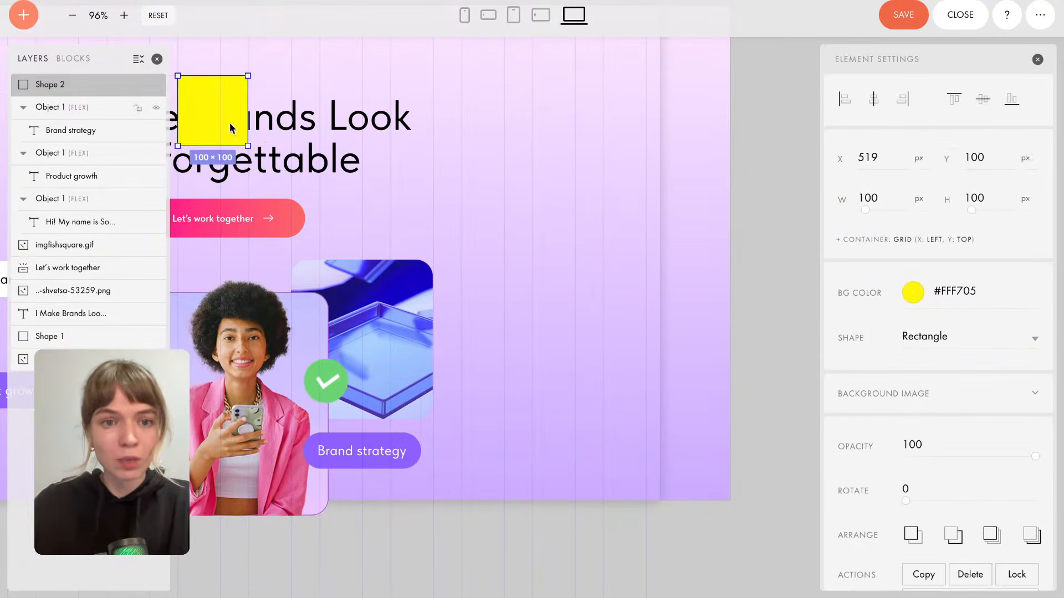
left_click_drag(204, 99, 573, 234)
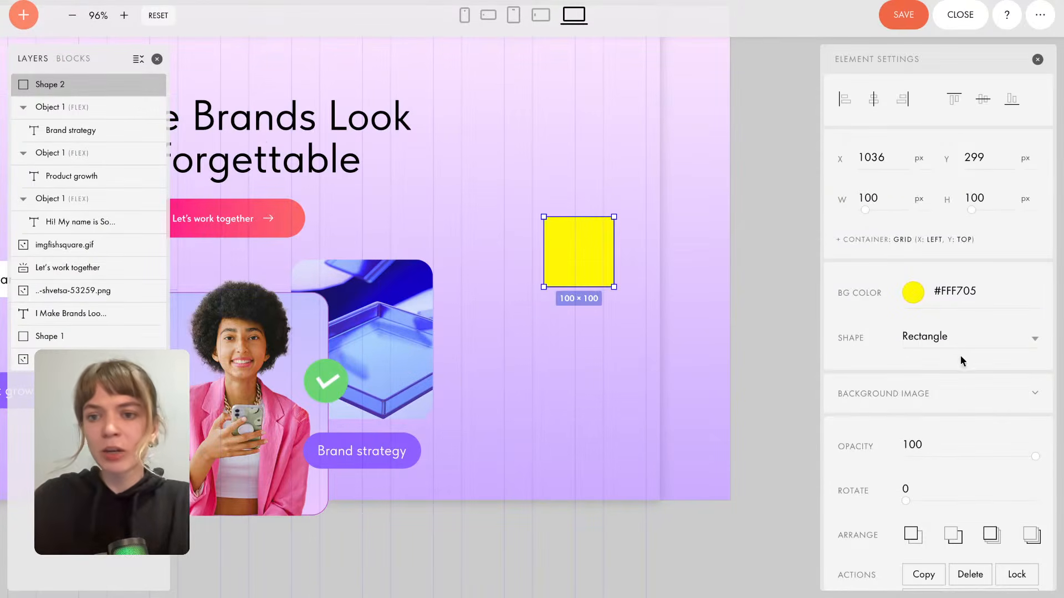
left_click(961, 340)
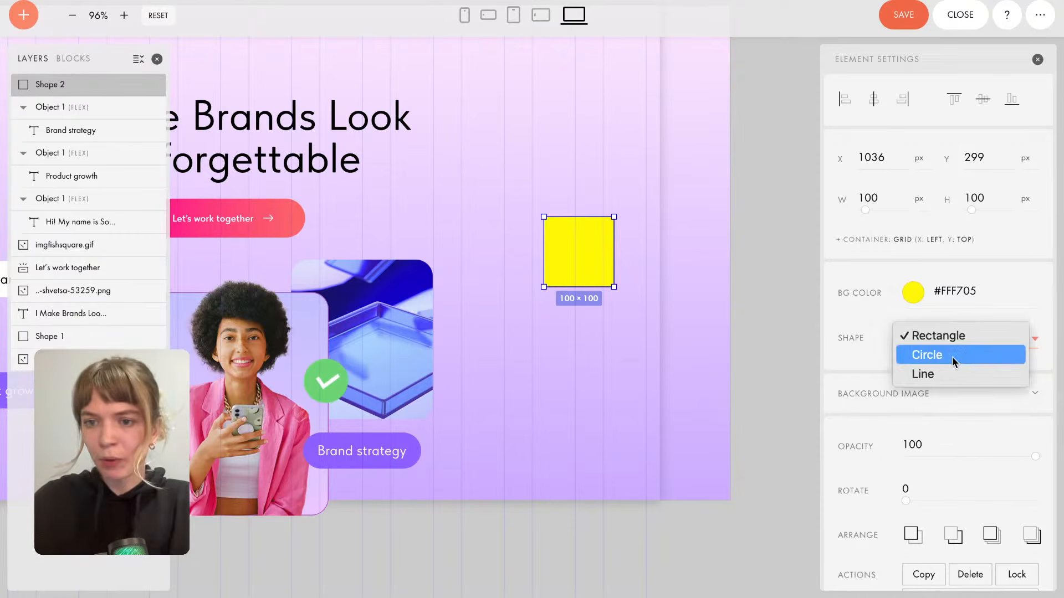
left_click(952, 357)
left_click_drag(603, 231, 577, 159)
Upload the red-haired woman's portrait PNG from the Workshop 13-11 folder as the circle's background image.
left_click(914, 394)
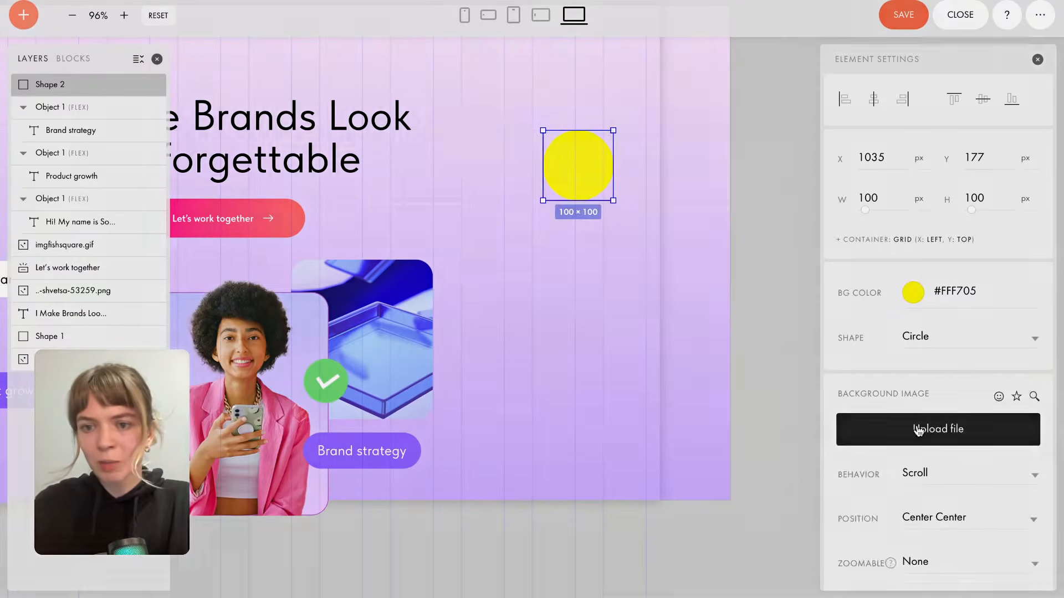
left_click(917, 431)
left_click(546, 297)
left_click(586, 217)
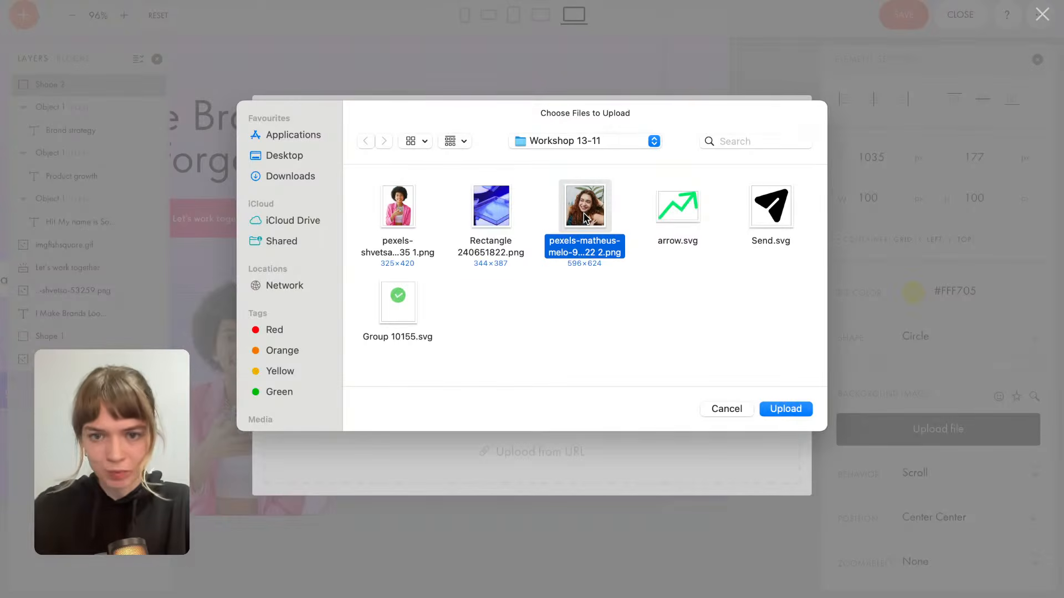
left_click(793, 410)
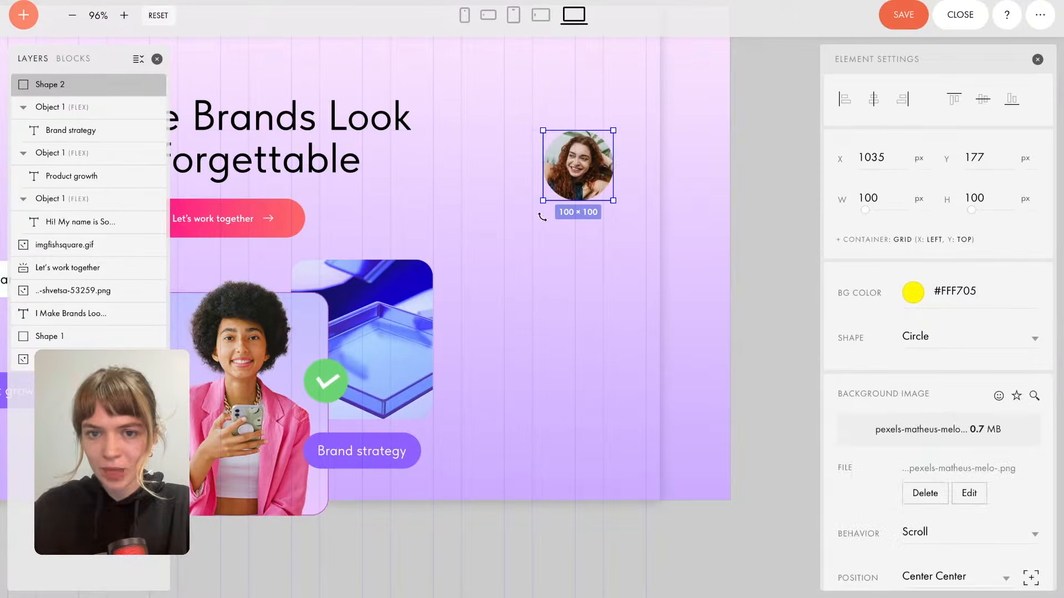
Resize the portrait circle to about 93 × 94 px and place it at about X 1027, Y 140 px.
left_click_drag(541, 201, 530, 213)
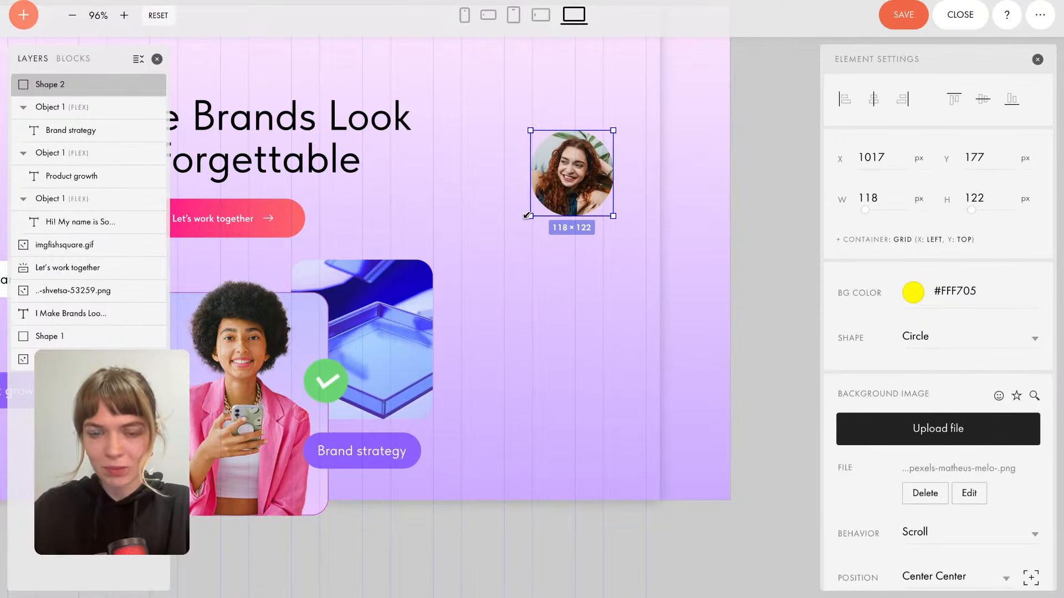
left_click_drag(603, 180, 581, 128)
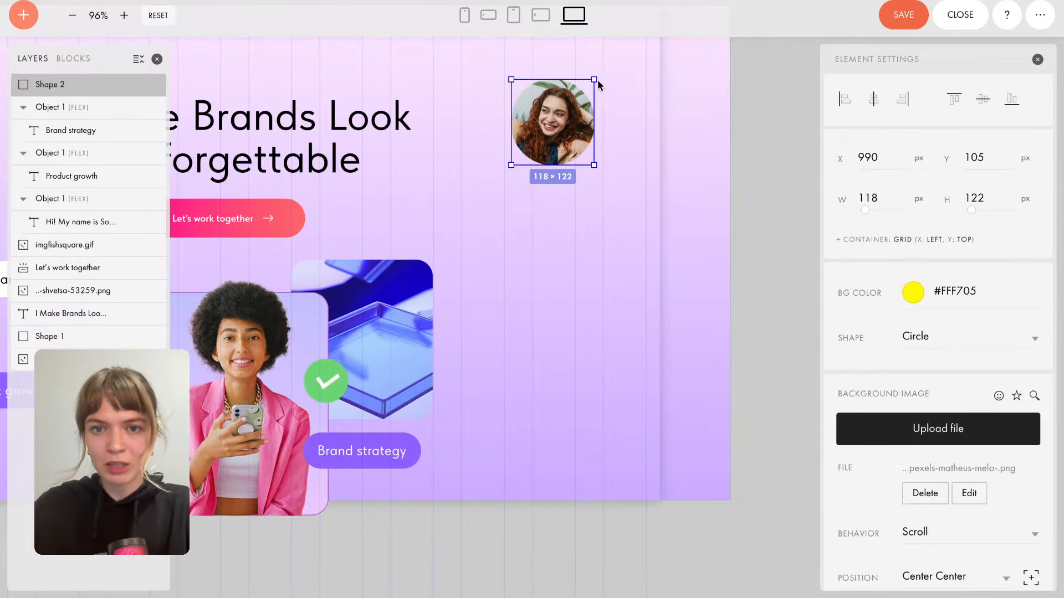
left_click_drag(595, 77, 576, 99)
left_click_drag(551, 134, 577, 138)
Add a vector element and place it just above the portrait circle, at about X 1006, Y 79 px.
mouse_move(146, 88)
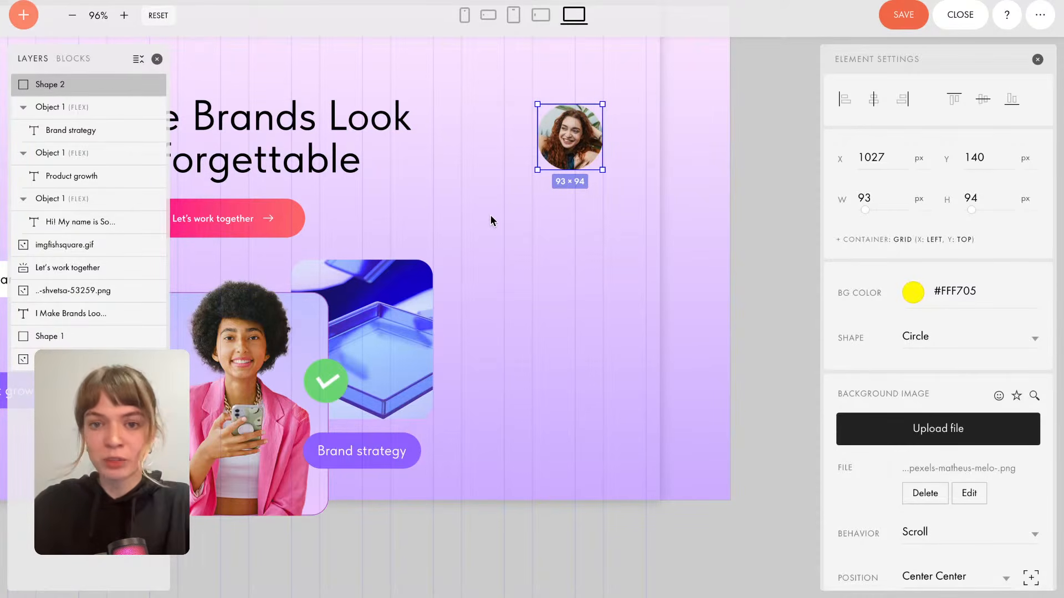
left_click(20, 17)
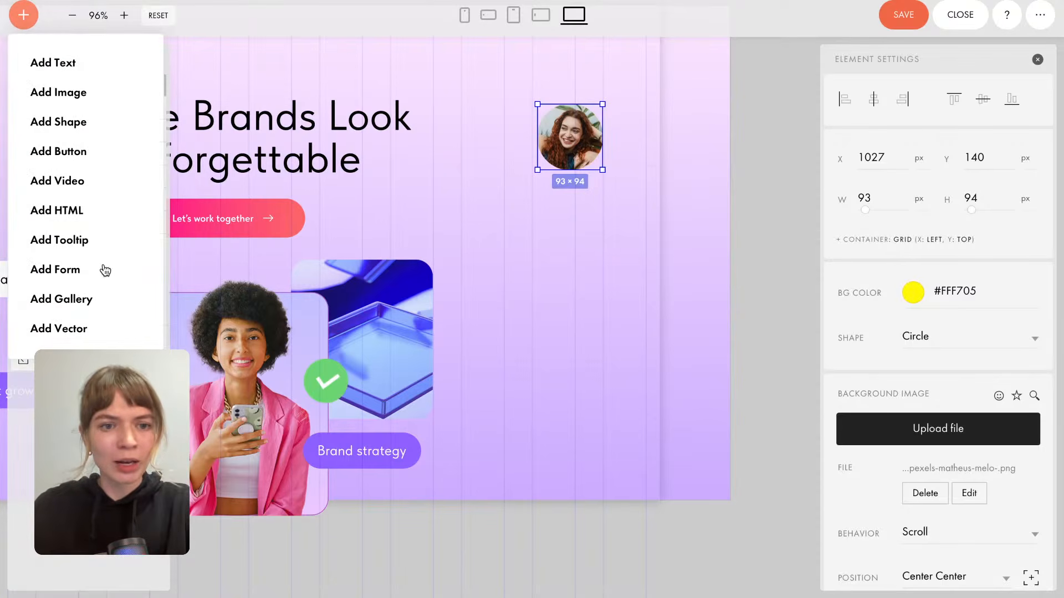
left_click(70, 330)
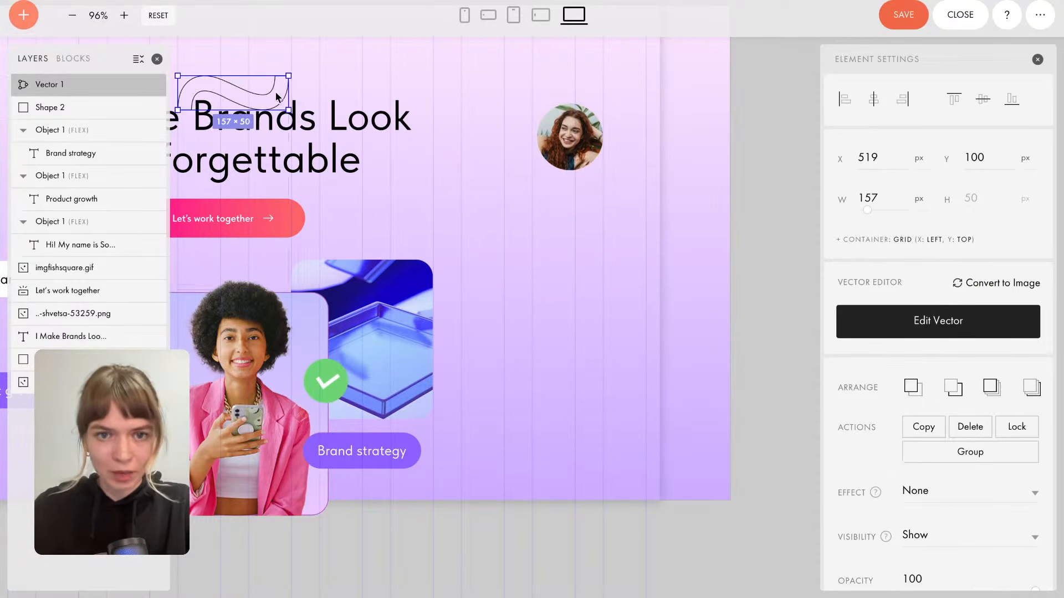
mouse_move(277, 99)
left_mouse_down()
mouse_move(306, 69)
mouse_move(571, 265)
mouse_move(653, 244)
mouse_move(665, 203)
mouse_move(654, 86)
mouse_move(608, 79)
left_mouse_up()
Shift the portrait circle slightly down and place the vector above it at about X 1020, Y 121 px.
left_click(570, 137)
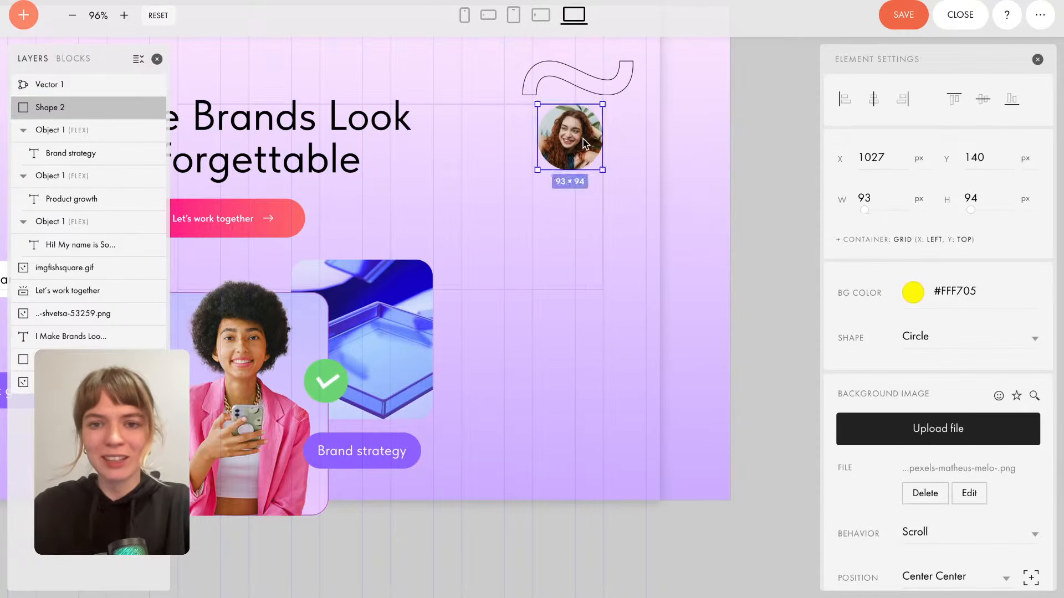
left_click_drag(570, 137, 567, 187)
left_click(608, 93)
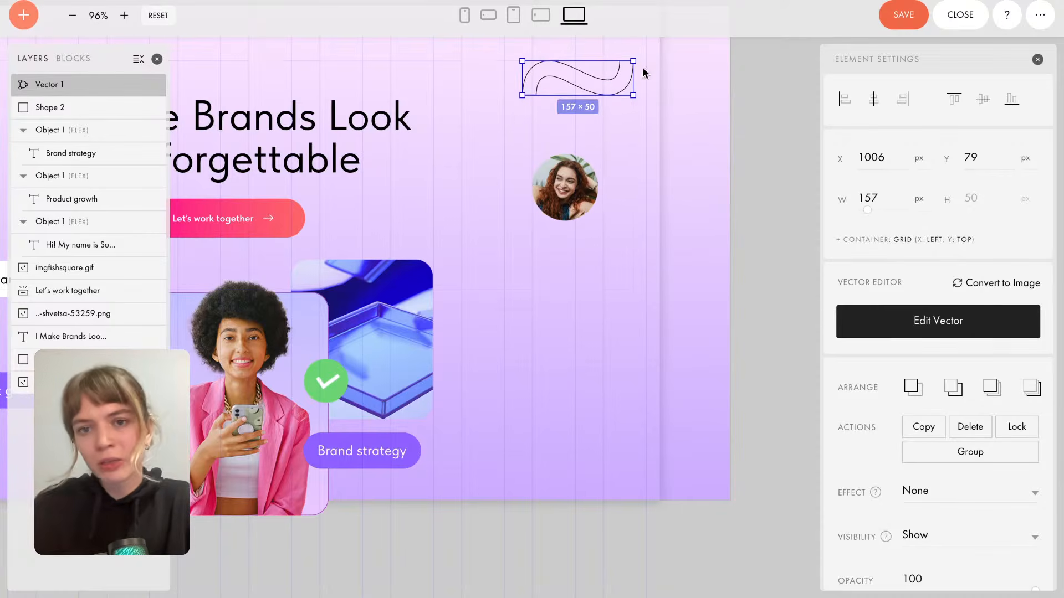
left_click_drag(611, 92, 623, 120)
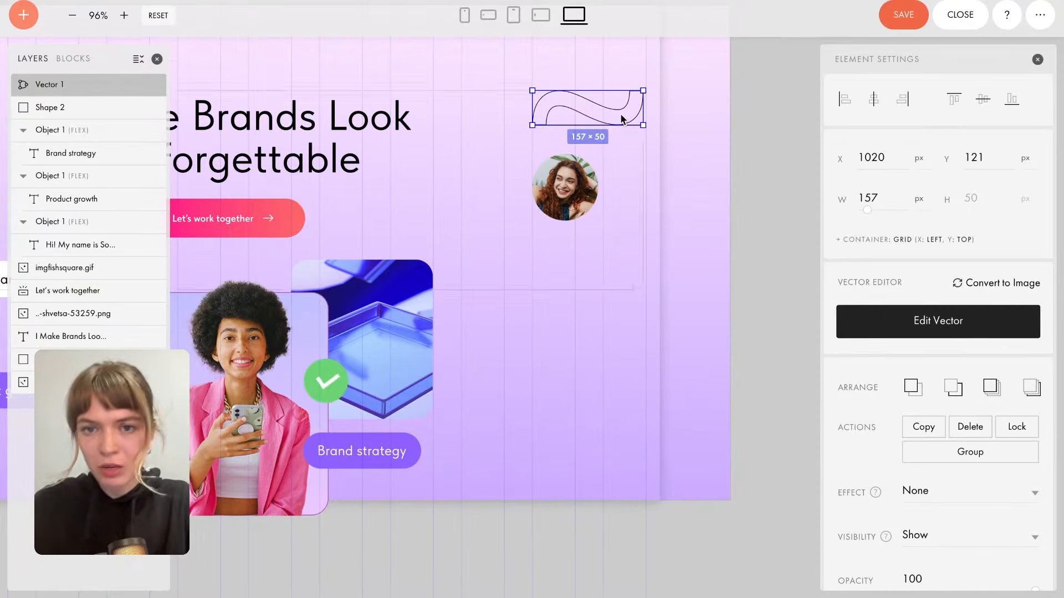
Open the vector element for editing and delete its default wave path.
left_click(936, 327)
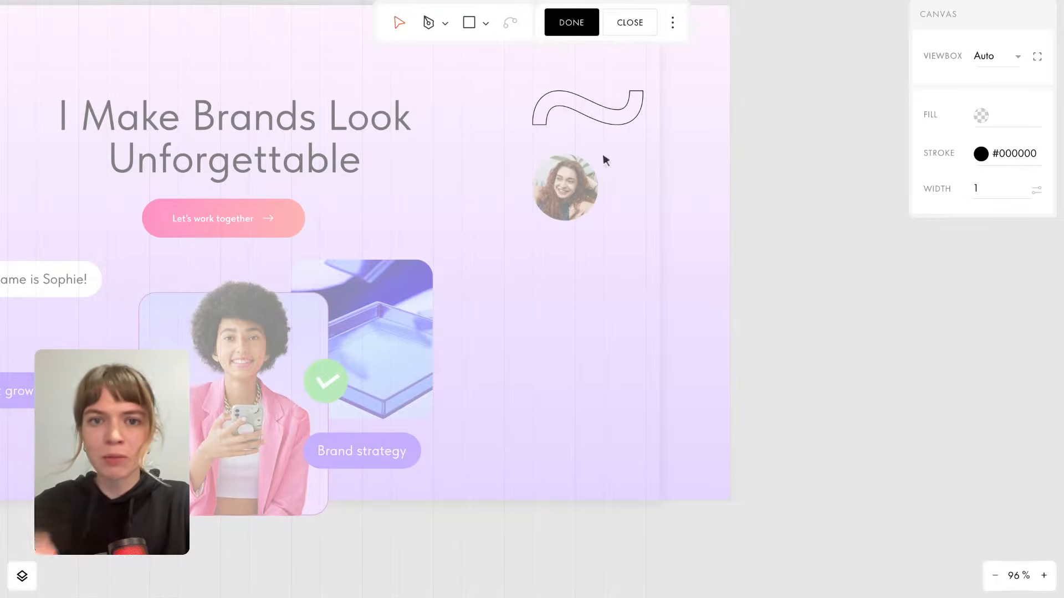
left_click(566, 98)
key("Delete")
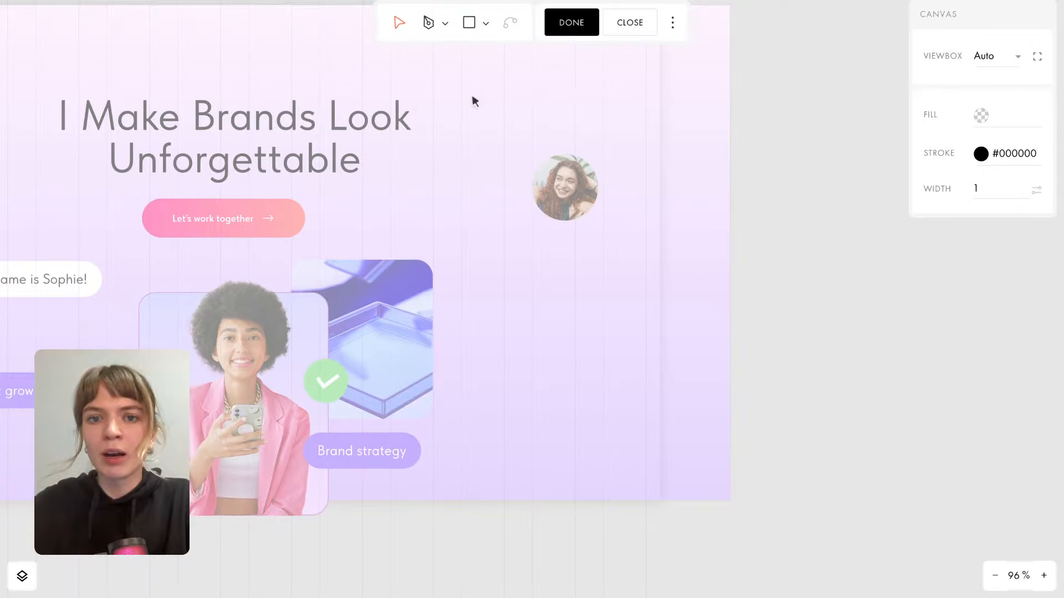
Draw a star of about 78 × 78 px on the vector canvas, between the headline and the round portrait.
left_click(485, 23)
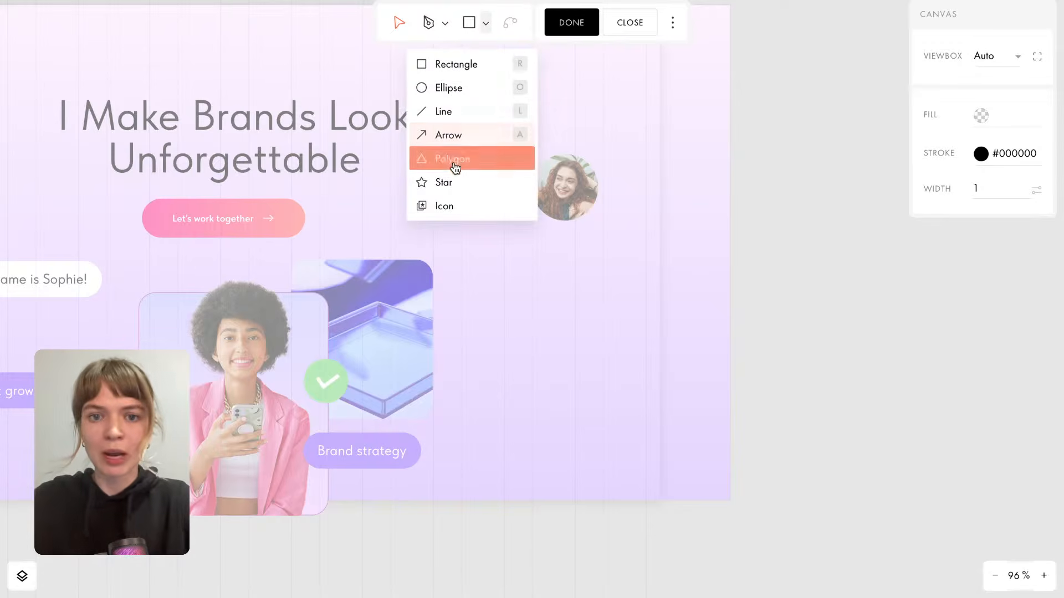
left_click(448, 182)
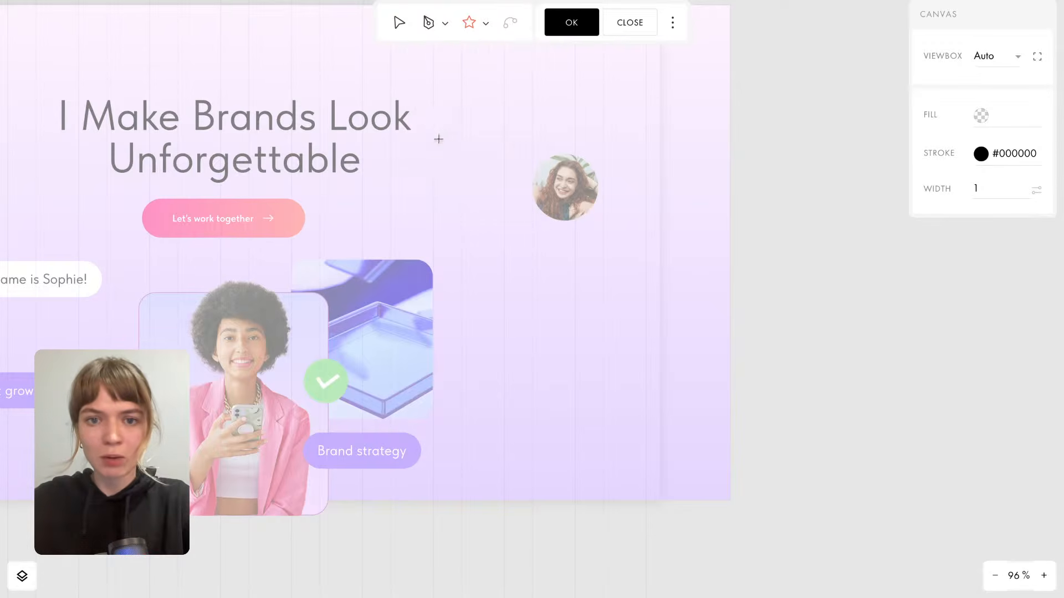
left_click_drag(438, 139, 506, 204)
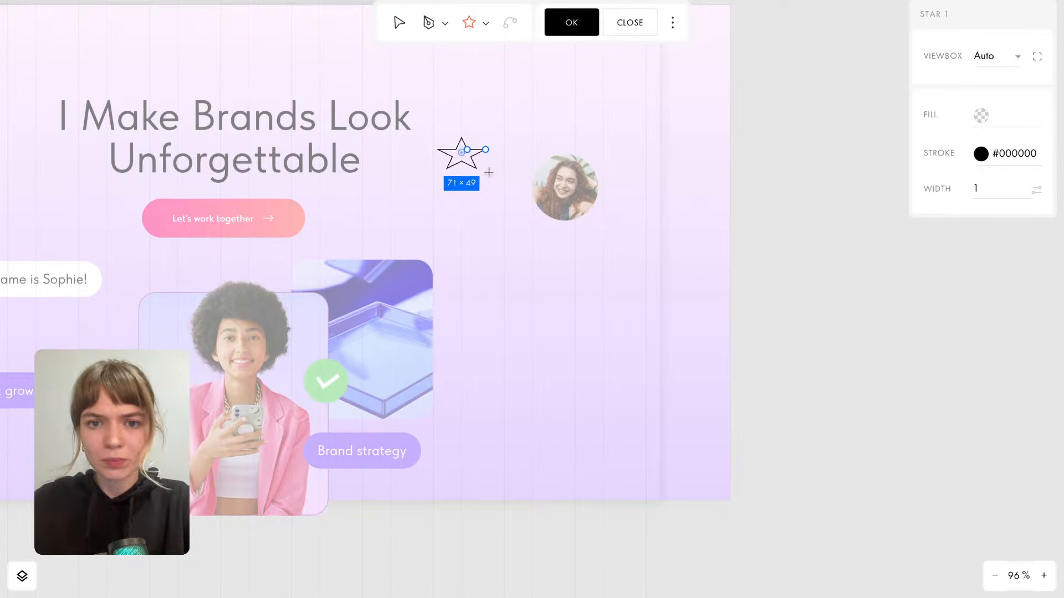
left_click_drag(504, 155, 470, 222)
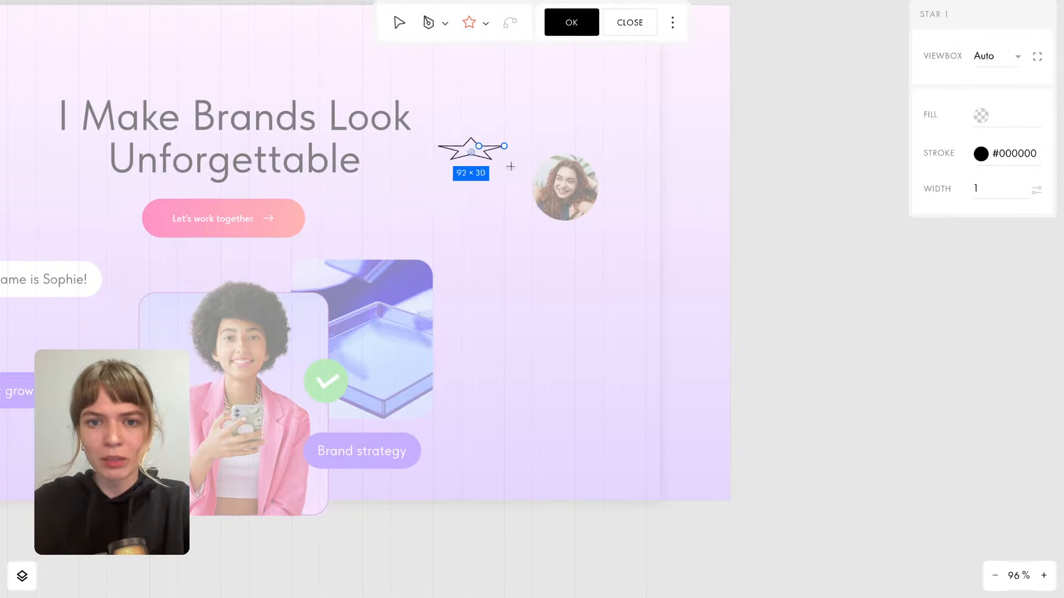
left_click_drag(478, 176, 491, 193)
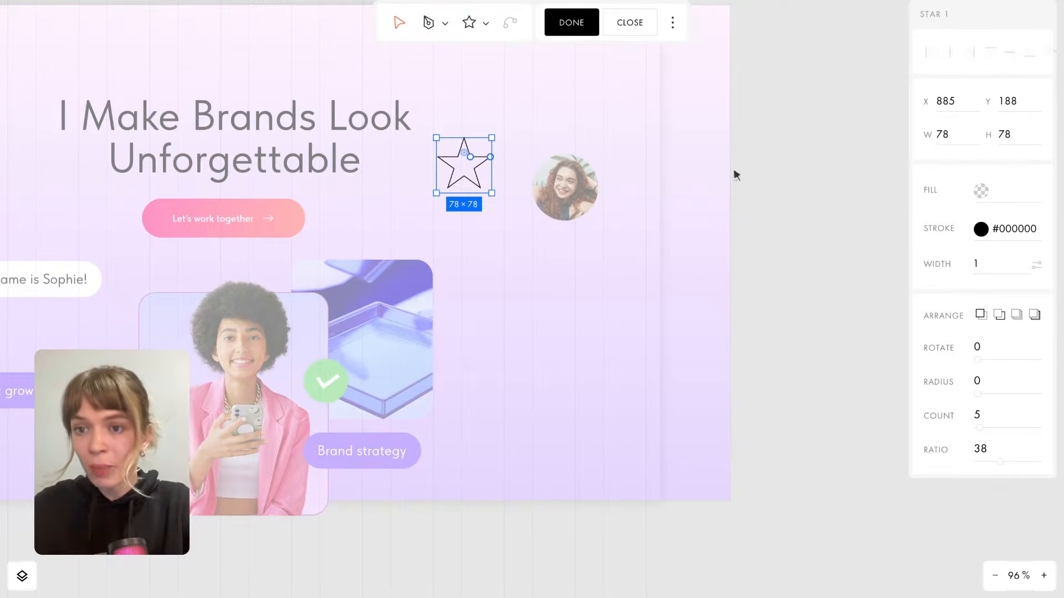
Fill the star with the saved purple #8E60FF, clear its stroke colour and set the stroke width to 0.
left_click(981, 191)
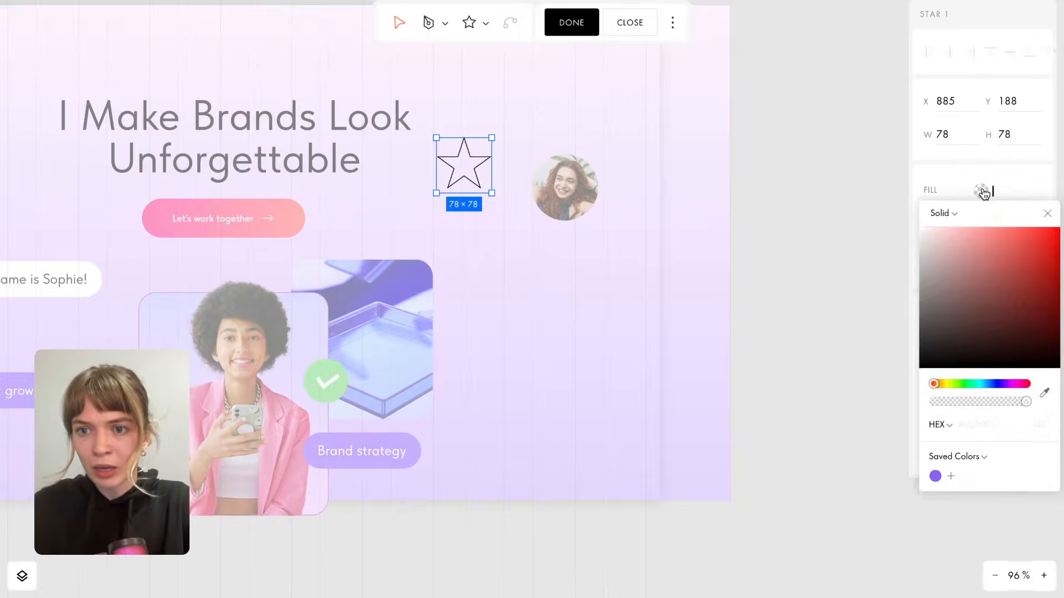
left_click(935, 477)
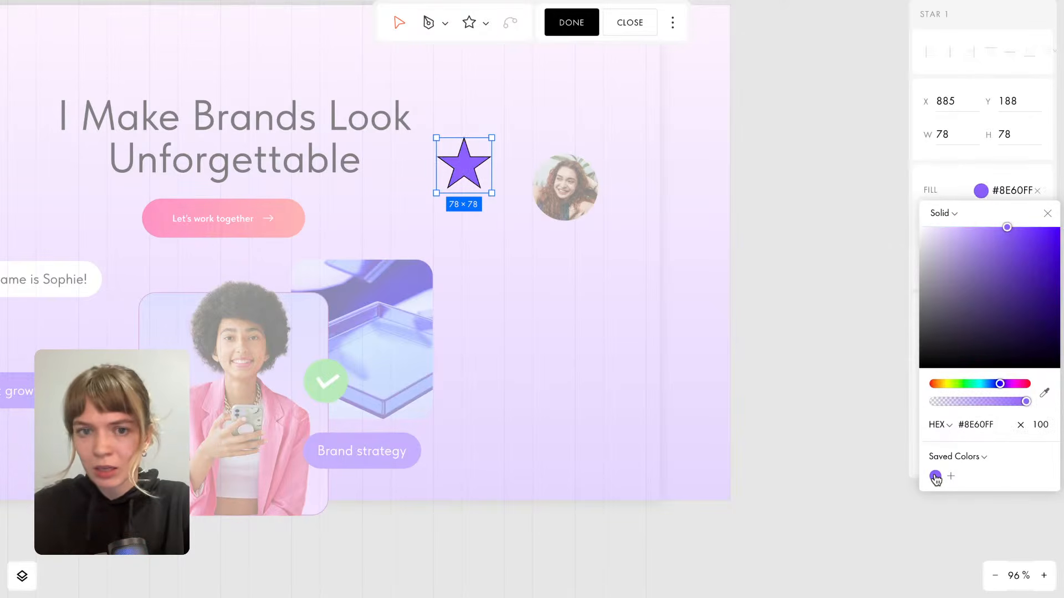
left_click(946, 173)
left_click(1038, 230)
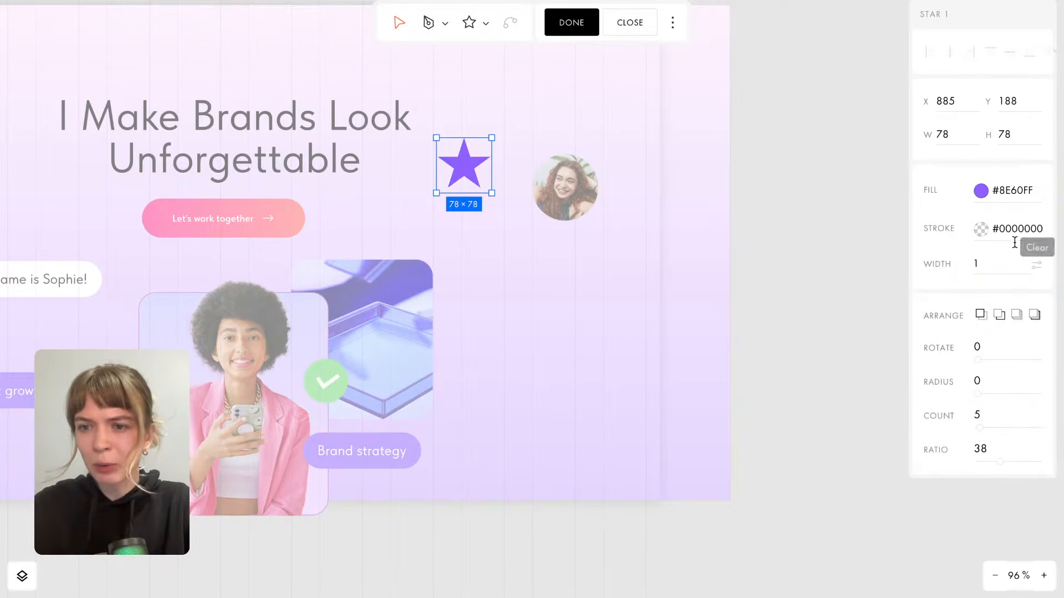
left_click(979, 263)
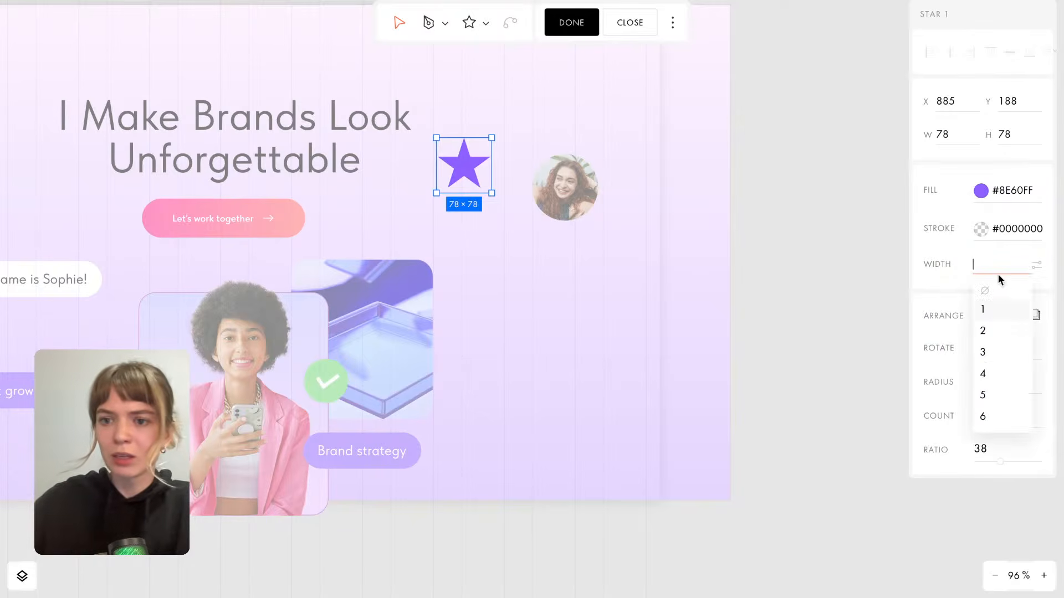
left_click(985, 291)
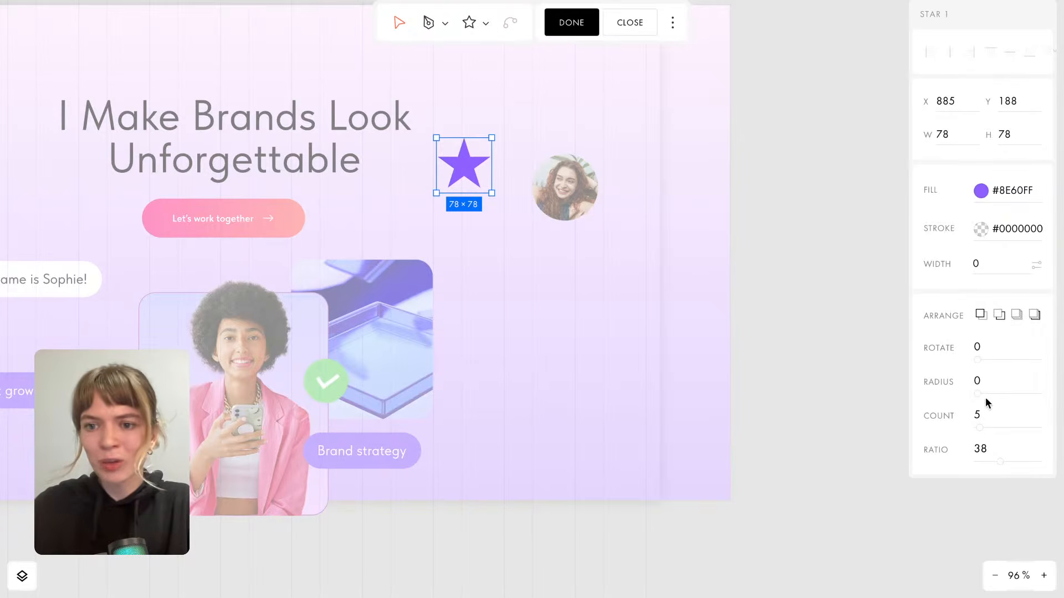
Round the star's corners with a radius of 3 and finish editing the vector.
left_click_drag(984, 396, 984, 398)
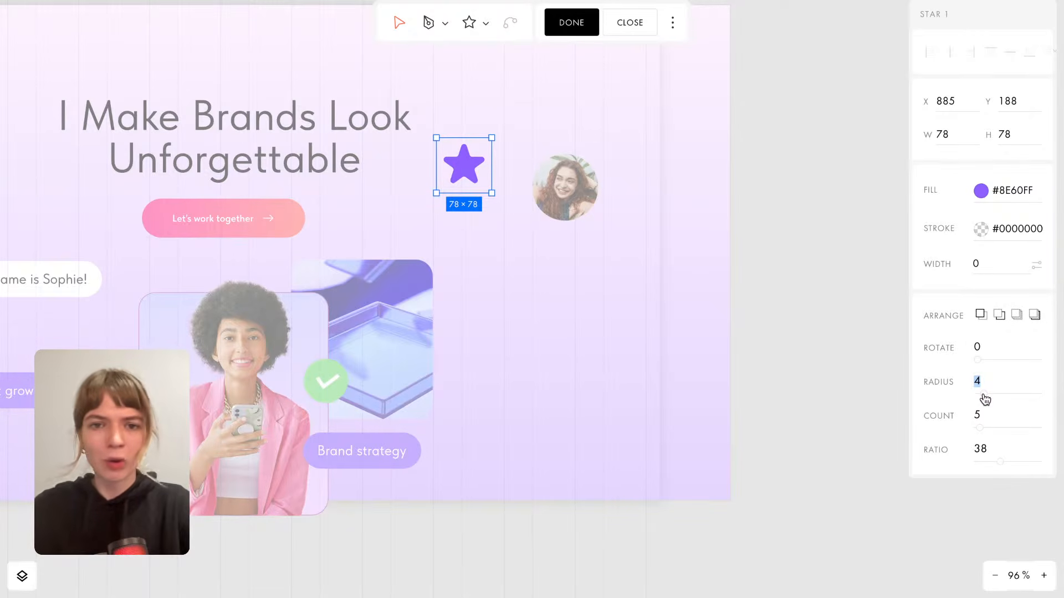
type("3")
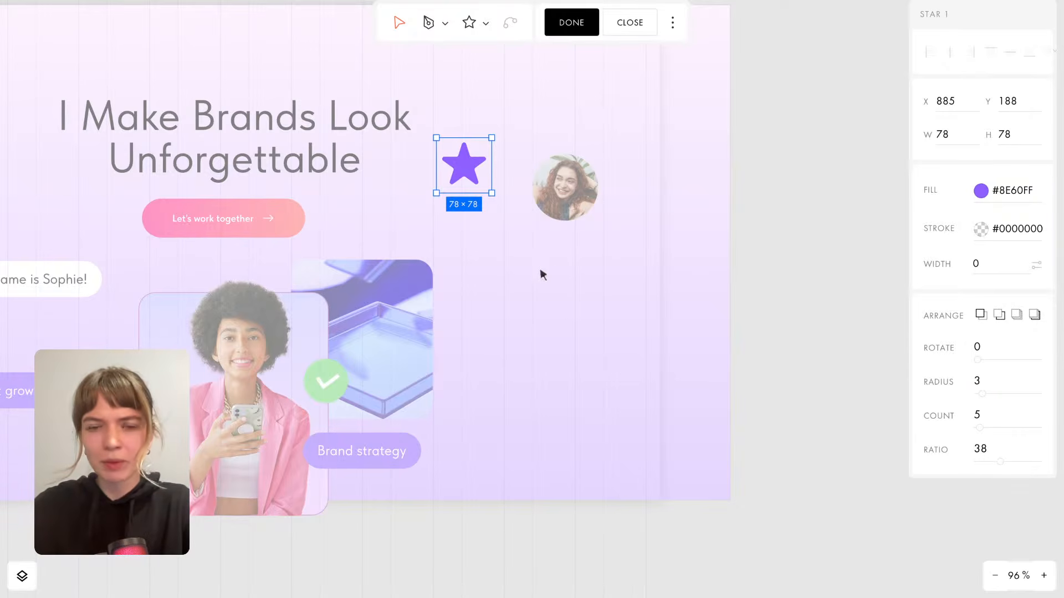
left_click(566, 20)
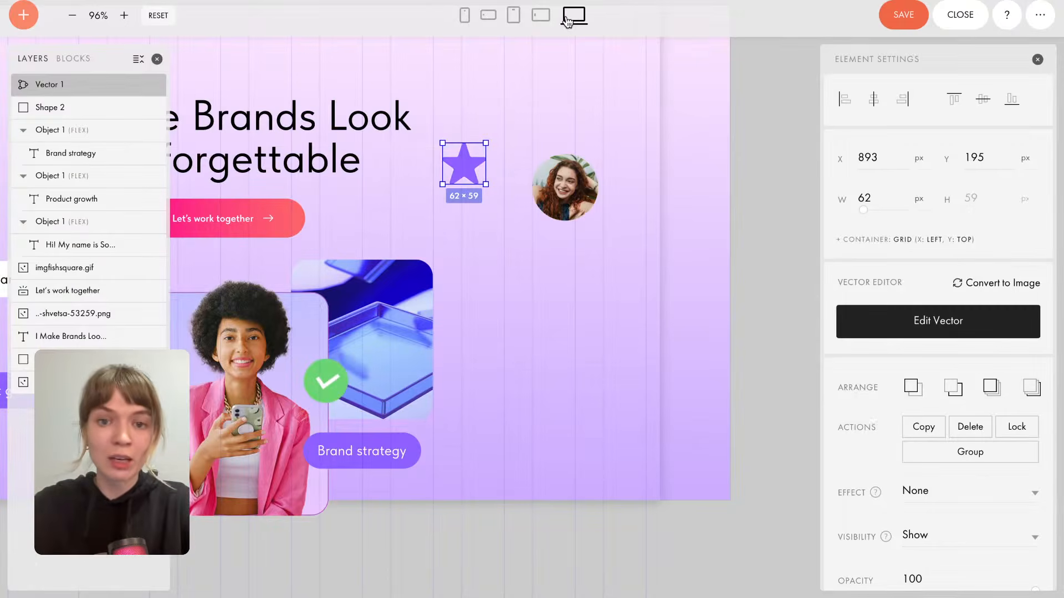
Move the star to about X 921, Y 126 px, and reopen its vector to shift it down to about Y 184 px.
left_click_drag(463, 168, 484, 119)
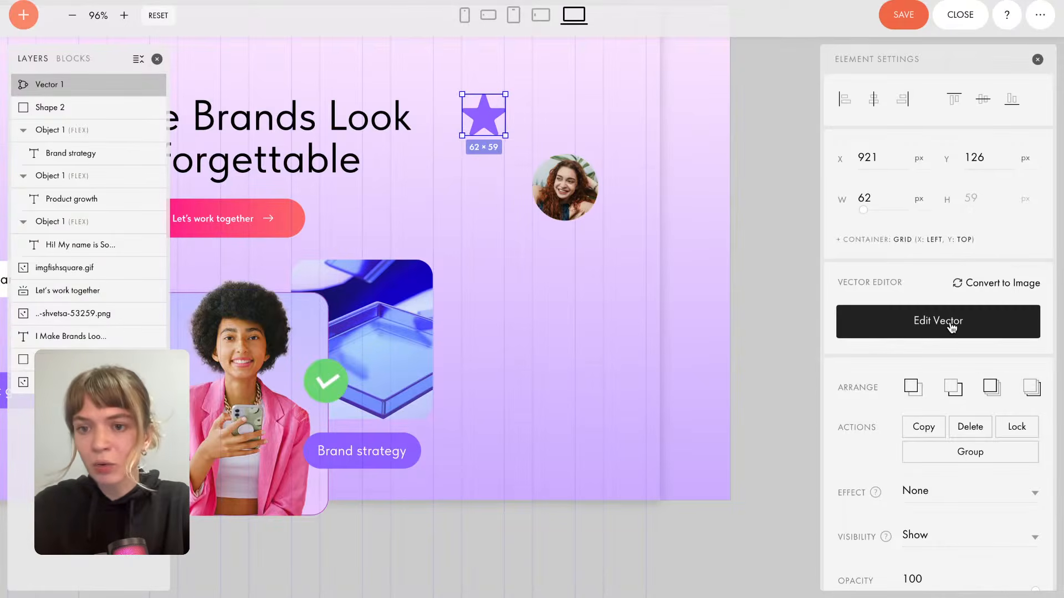
left_click(951, 327)
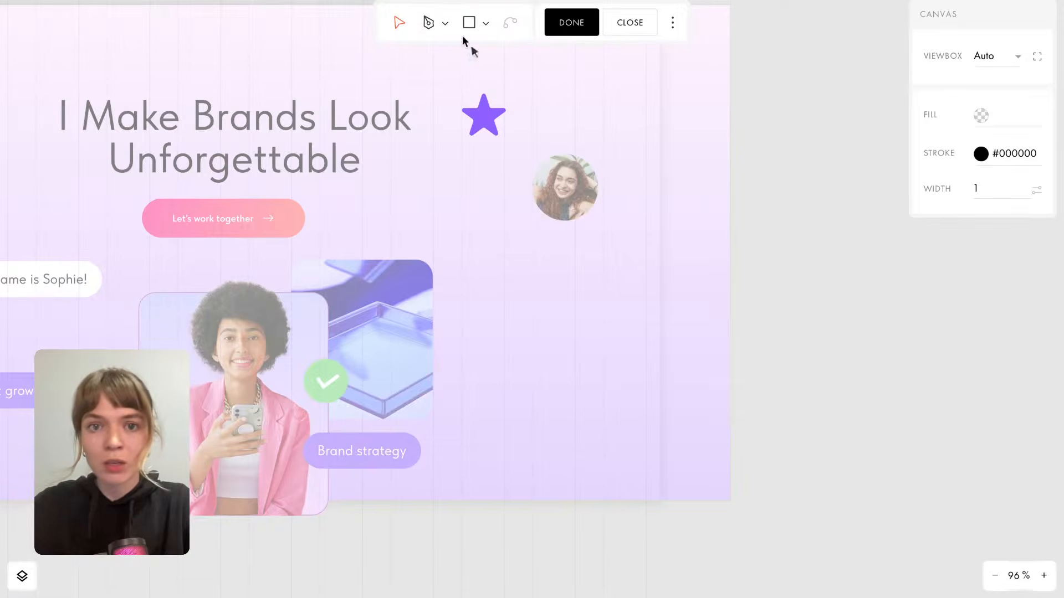
left_click(443, 24)
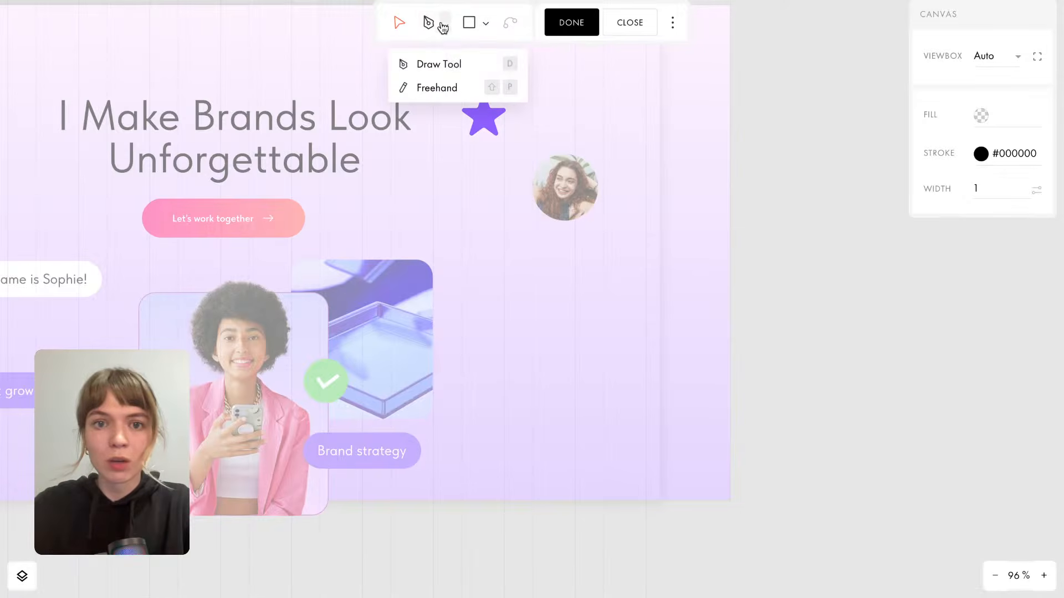
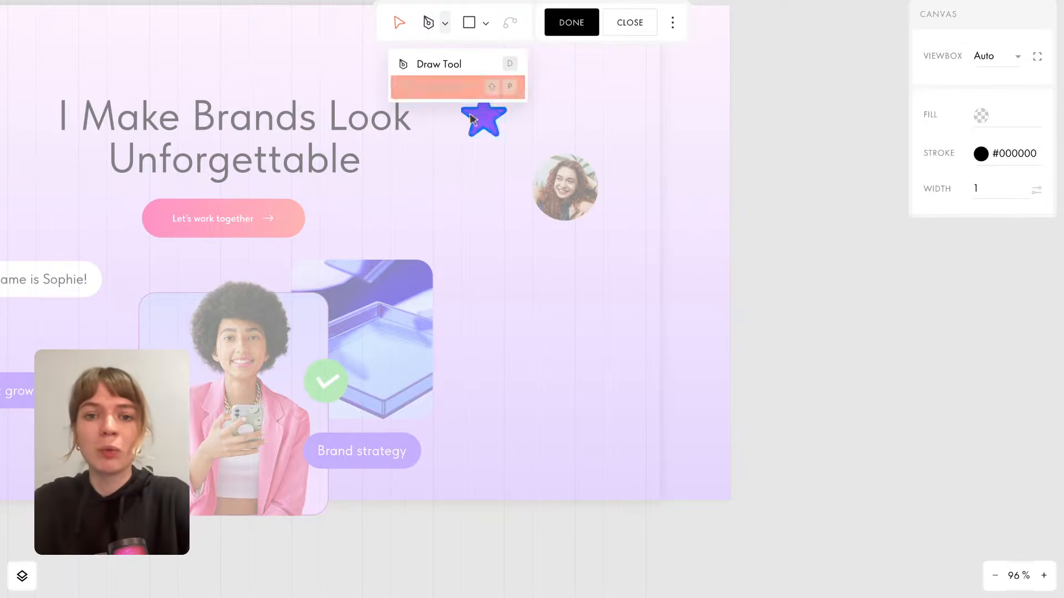
left_click_drag(492, 127, 492, 164)
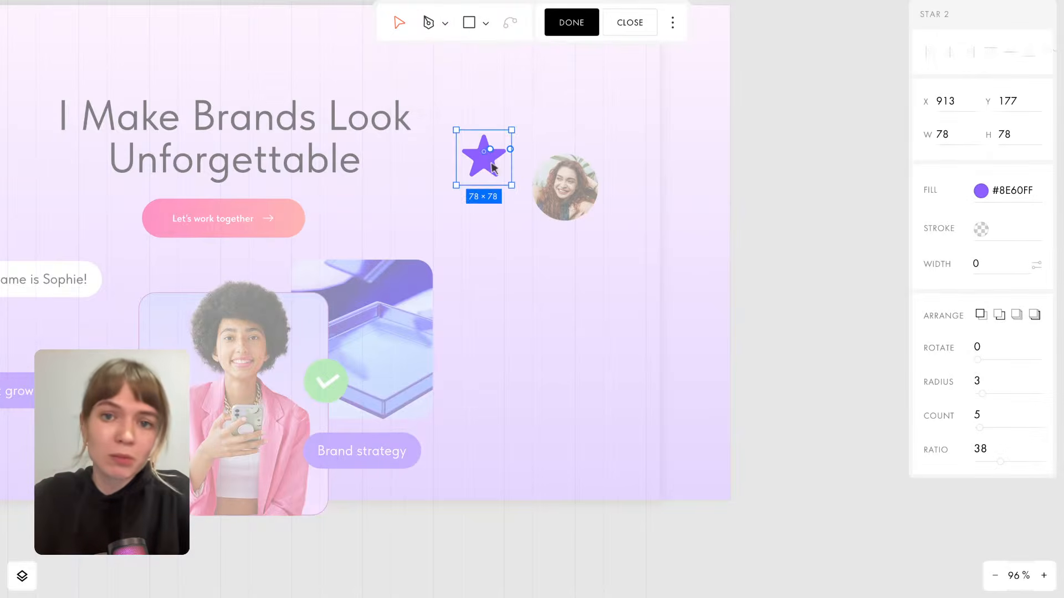
left_click(583, 26)
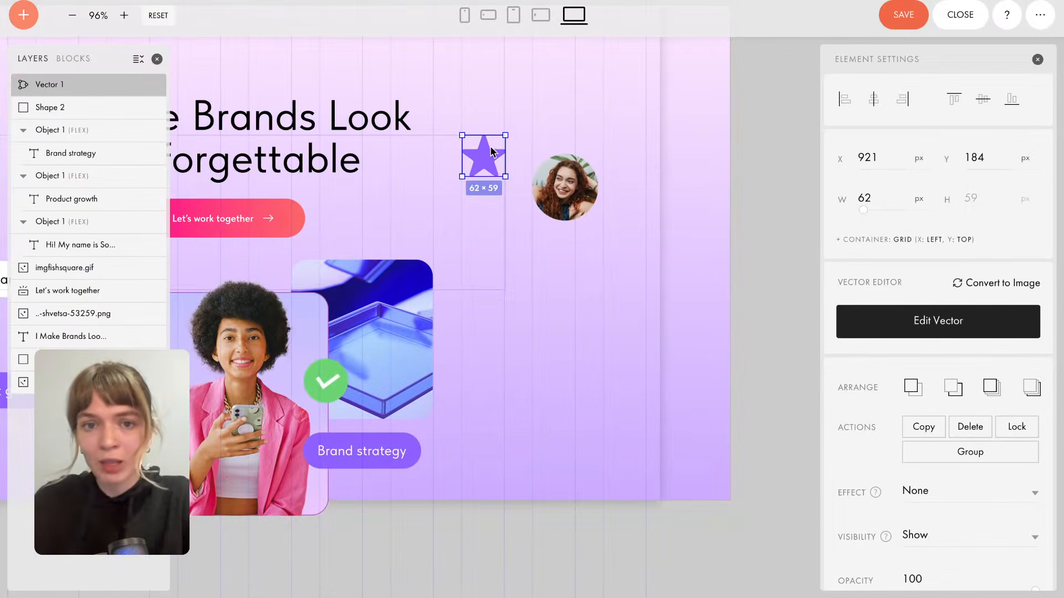
Shrink the star to about 50 × 48 px at about X 959, Y 100 px, and duplicate it into a horizontal row of five.
left_click_drag(484, 162, 513, 98)
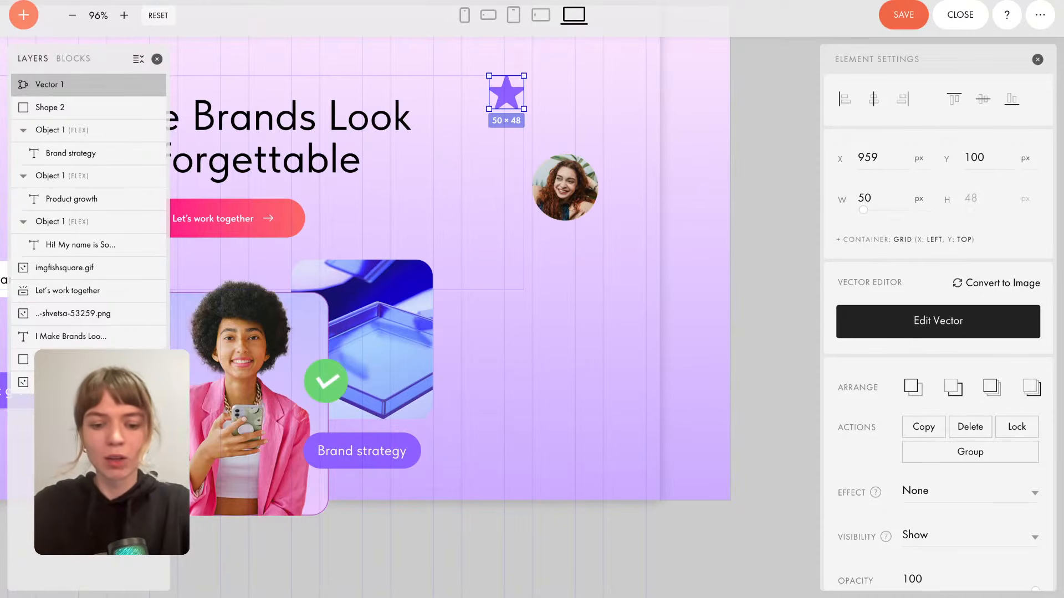
key("ctrl+d")
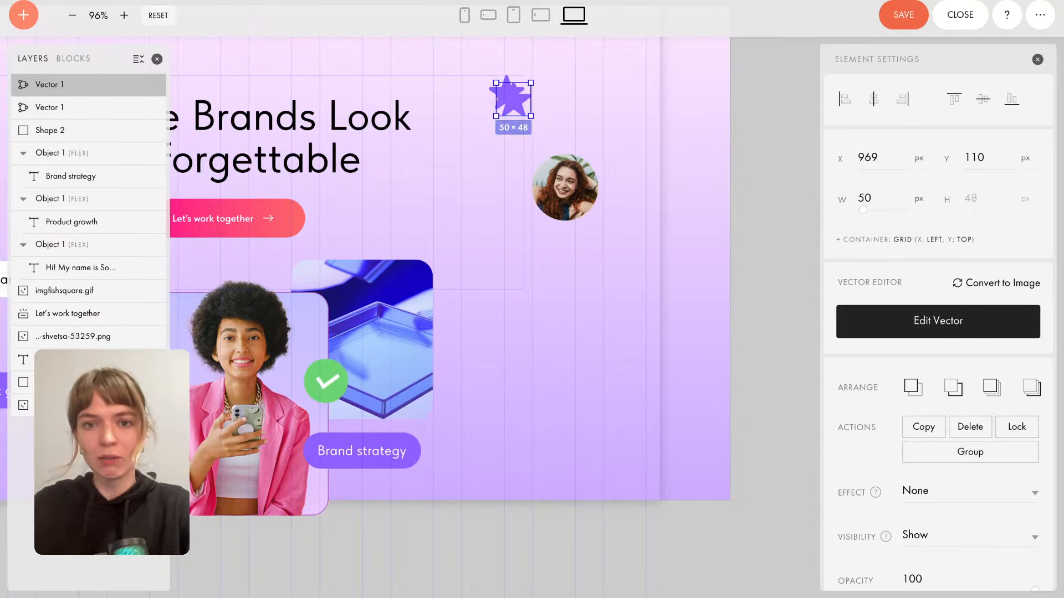
left_click_drag(519, 107, 676, 101)
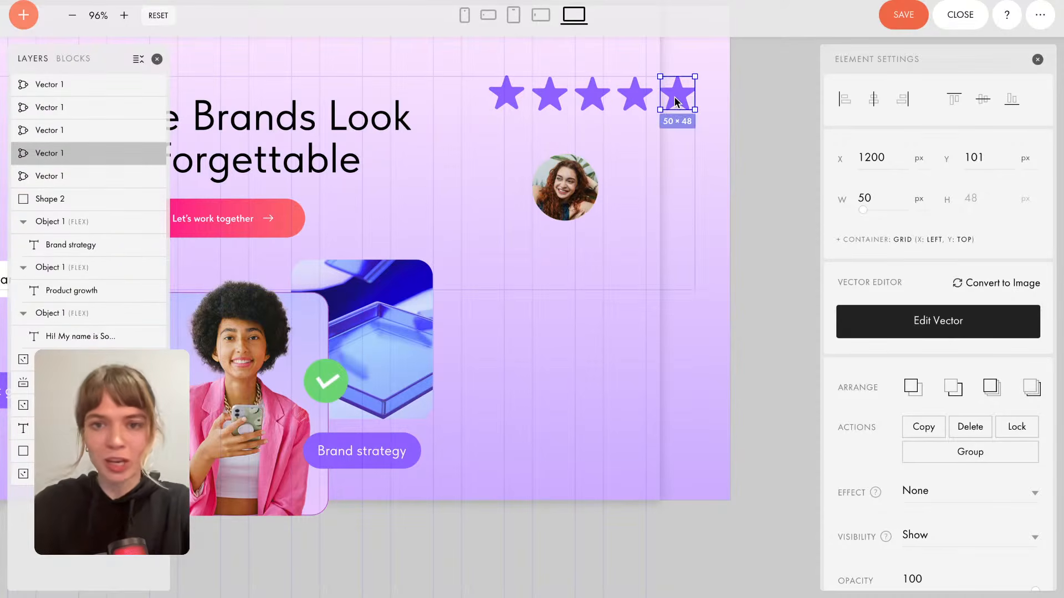
left_click(673, 142)
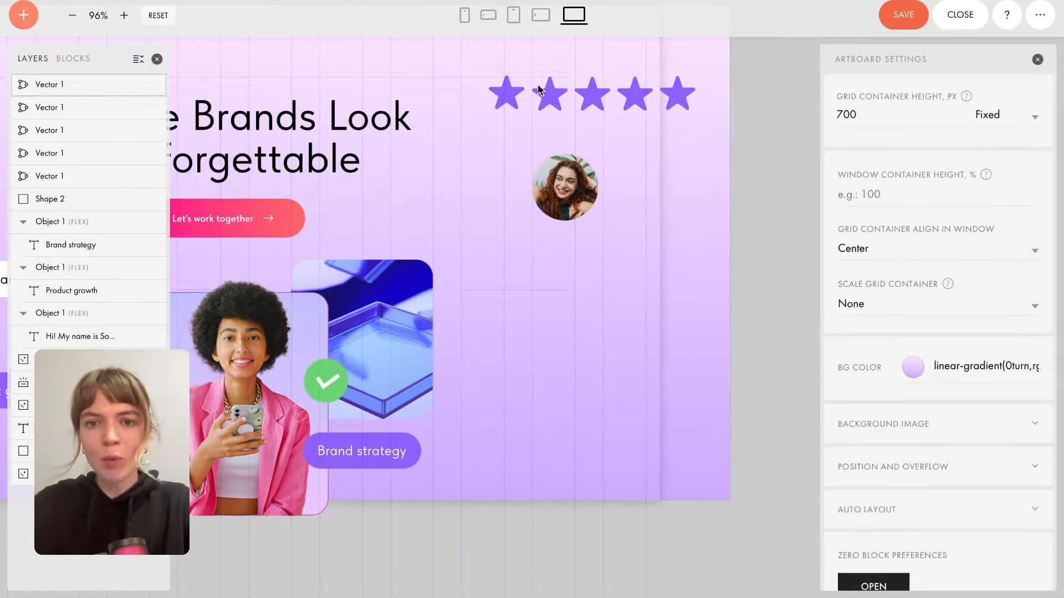
left_click(507, 93)
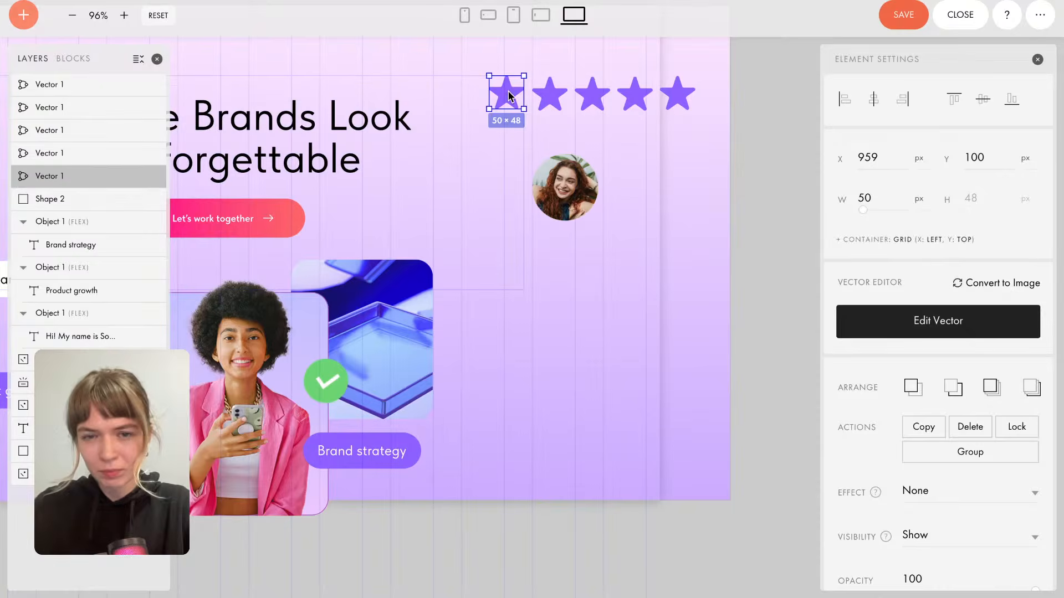
double_click(508, 94)
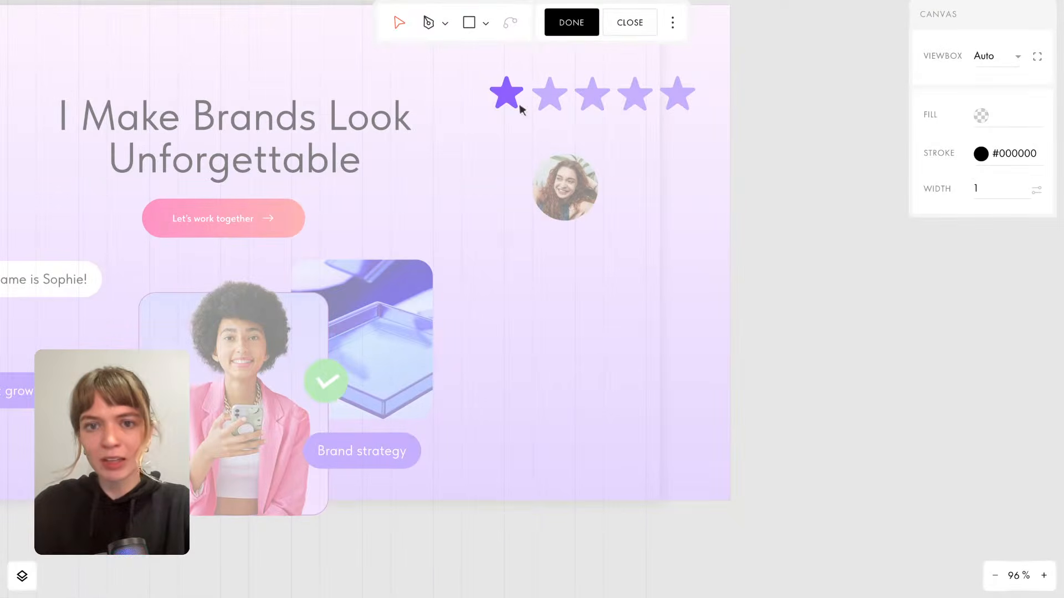
left_click(632, 32)
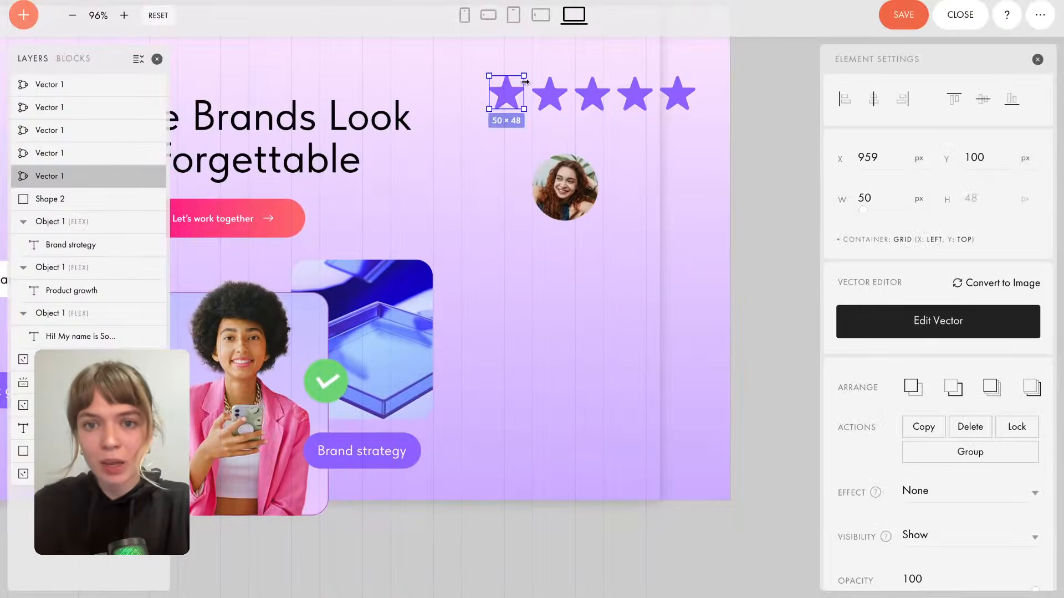
Shrink the first star to about 30 × 29 px and delete the four larger copies beside it.
left_click_drag(524, 77, 510, 89)
left_click(551, 100)
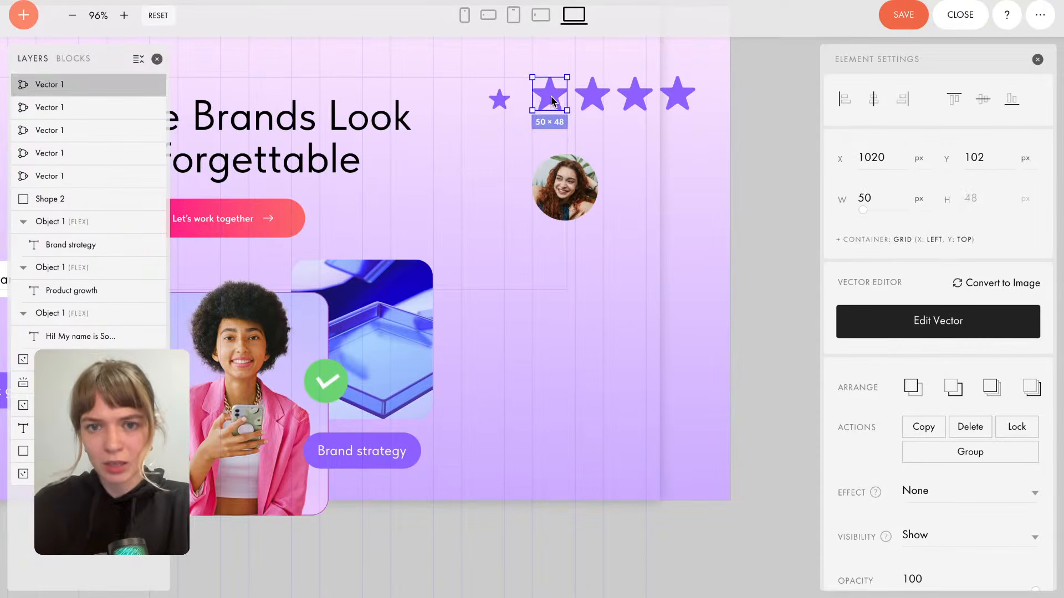
key("Delete")
left_click(594, 97)
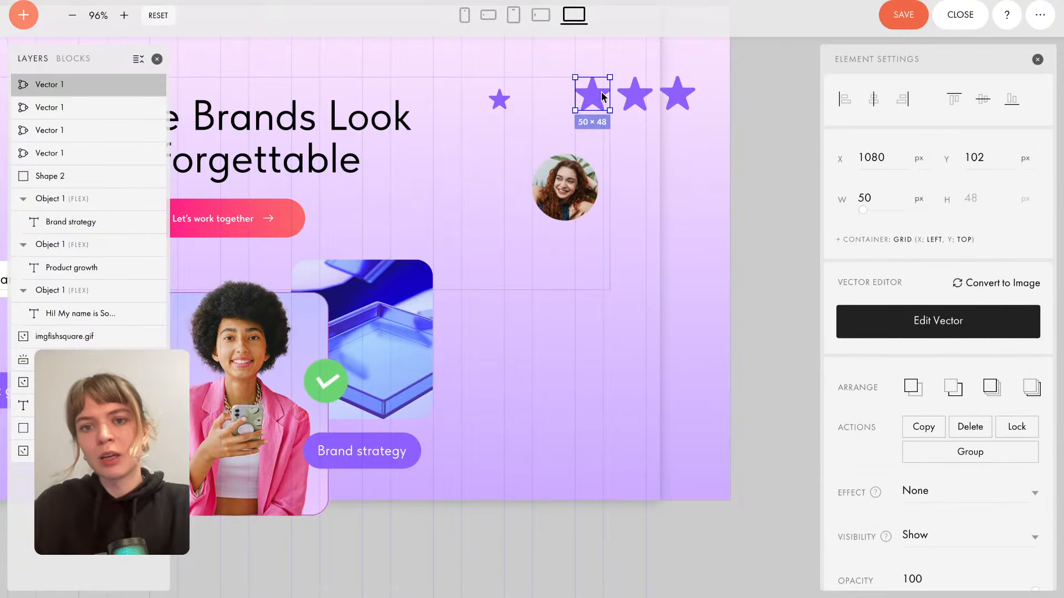
key("Delete")
left_click(638, 97)
key("Delete")
left_click(677, 95)
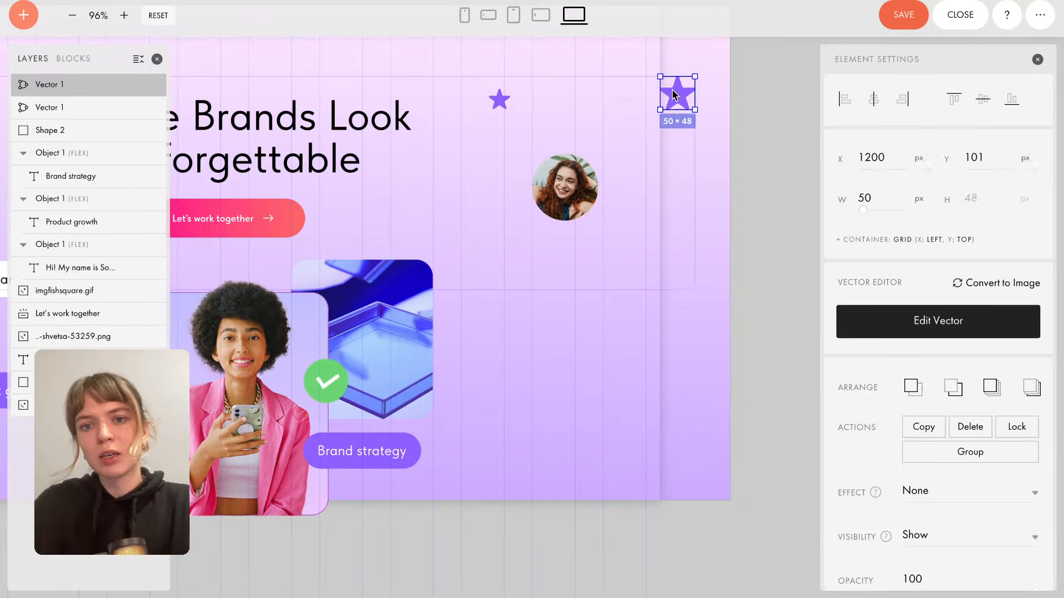
key("Delete")
Duplicate the small star into a row of five above the portrait, ending at about X 1128, Y 117 px.
left_click(500, 99)
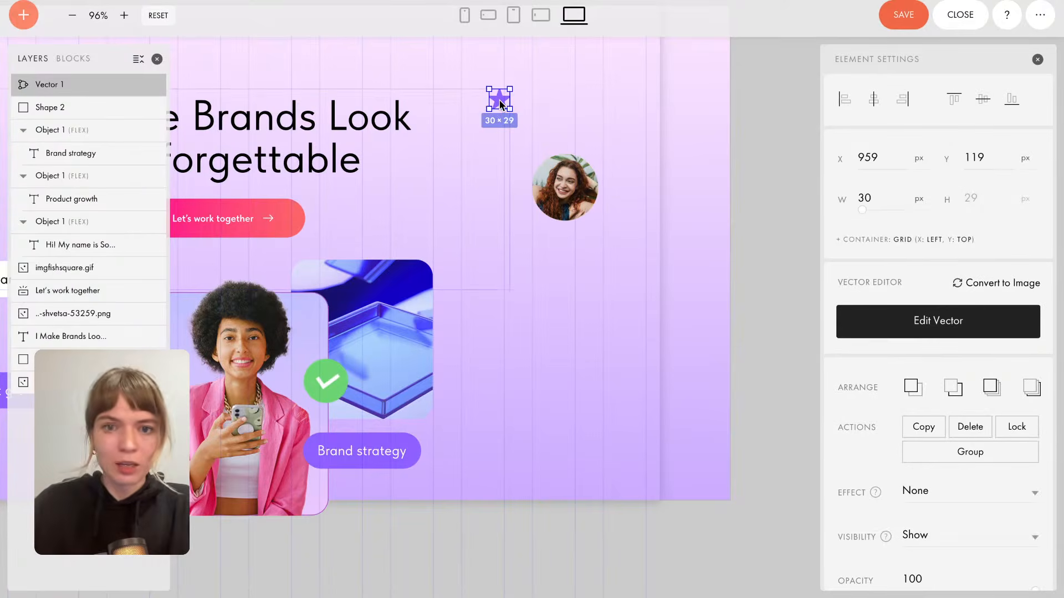
left_click_drag(500, 99, 619, 103)
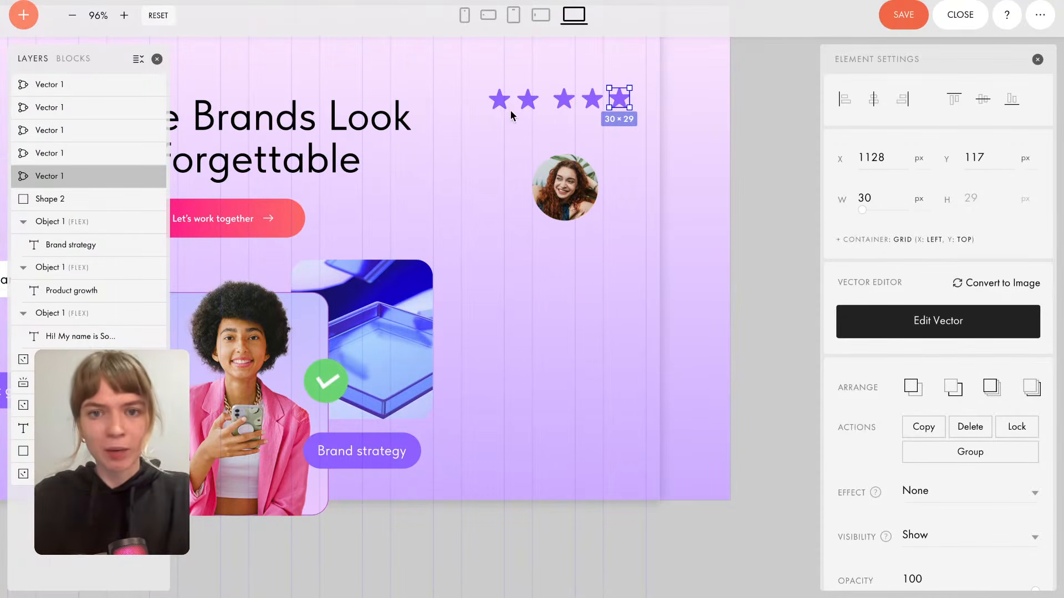
Shift the first star of the row slightly outward to about X 950, Y 120 px.
scroll(530, 75, "up", 2)
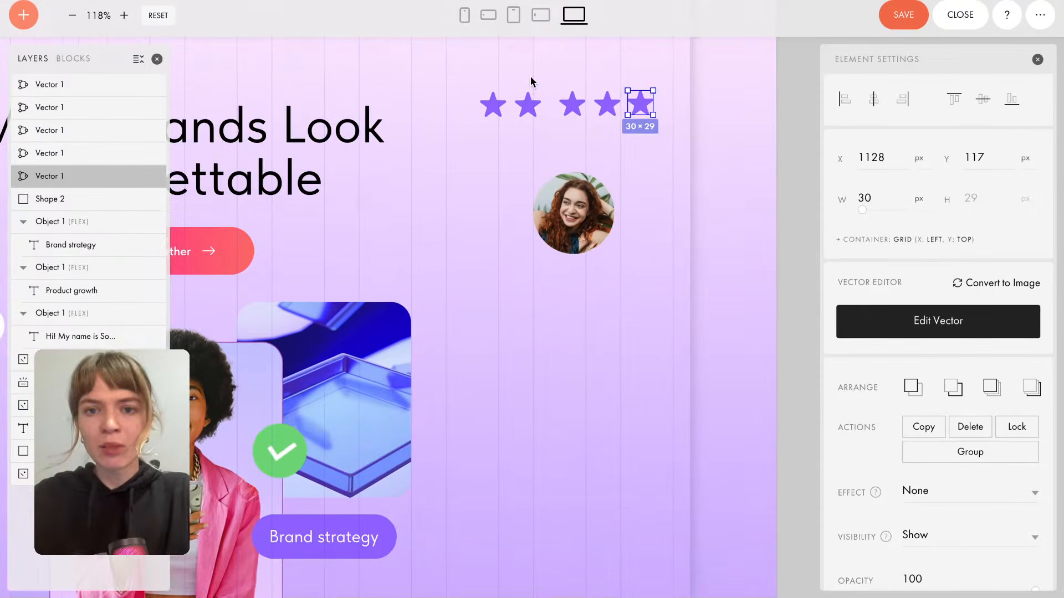
scroll(544, 103, "up", 1)
scroll(557, 149, "up", 4)
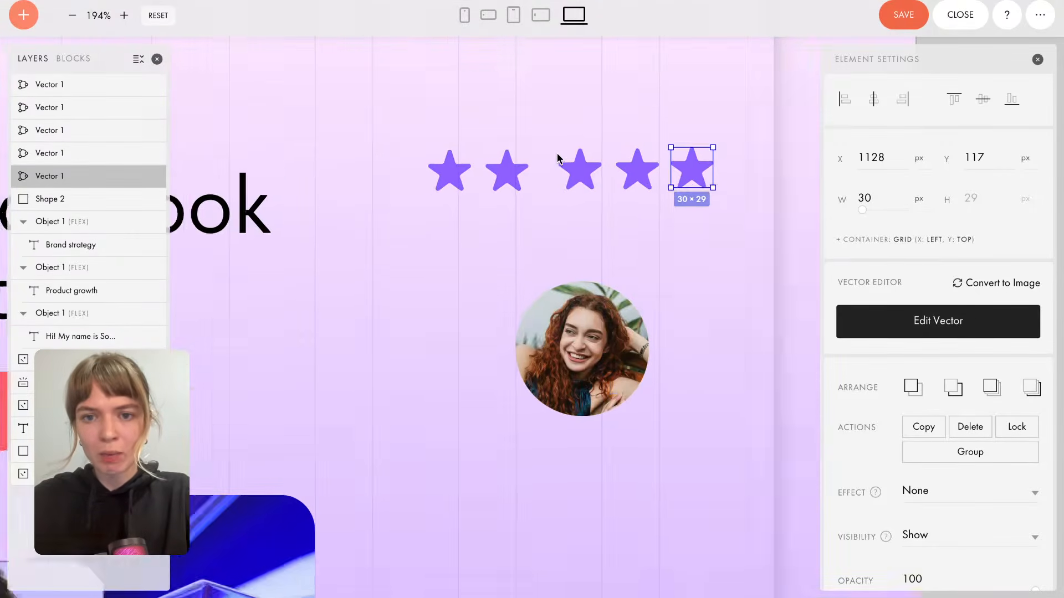
left_click(562, 259)
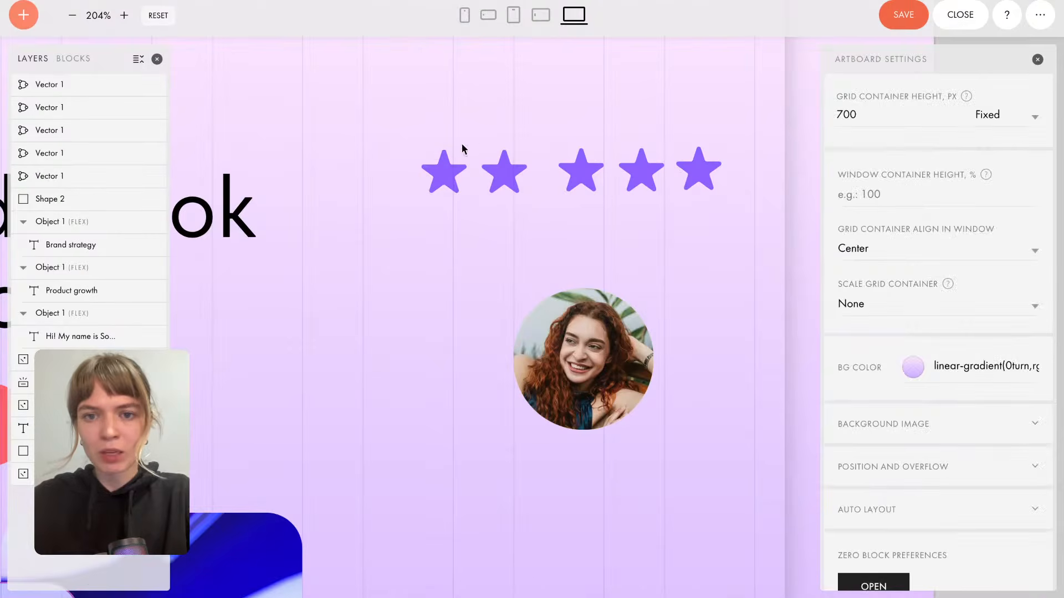
left_click(449, 174)
left_click_drag(451, 177, 435, 177)
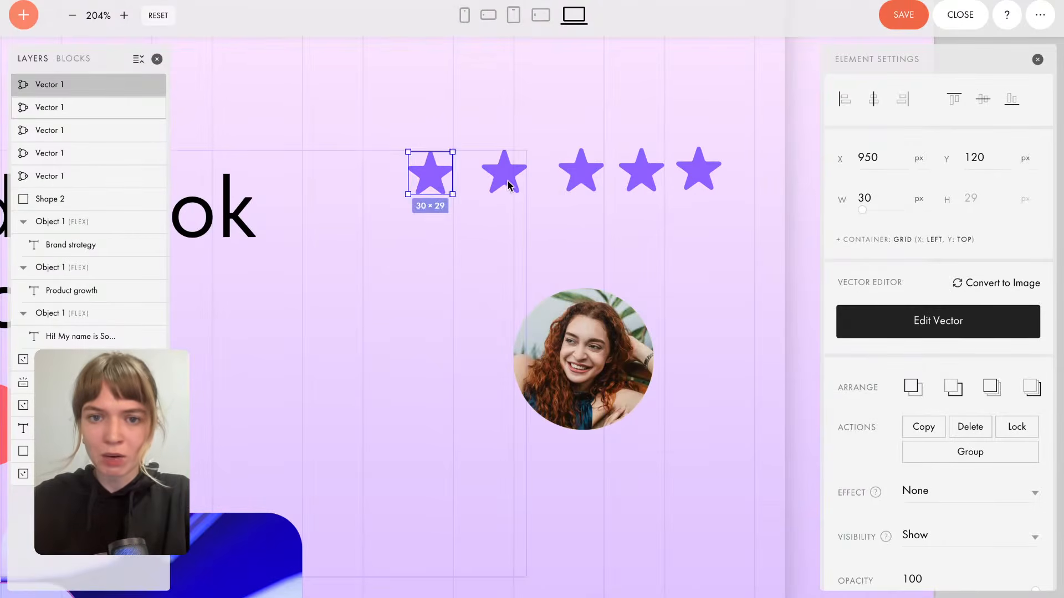
Tighten the spacing of the second to fifth stars, ending the row at about X 1111, Y 121 px.
left_click_drag(506, 176, 494, 186)
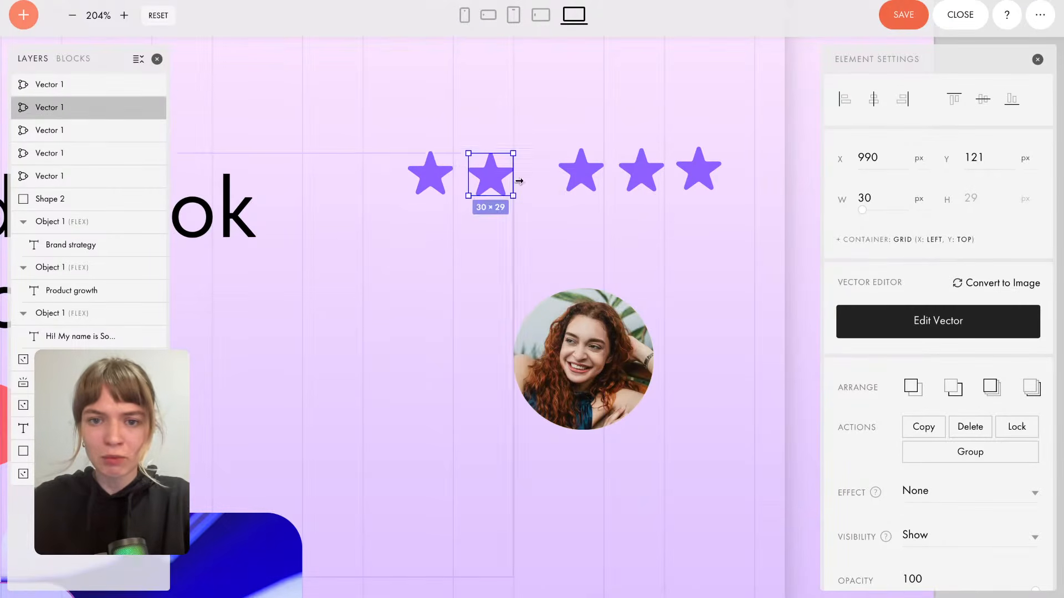
left_click_drag(594, 173, 566, 185)
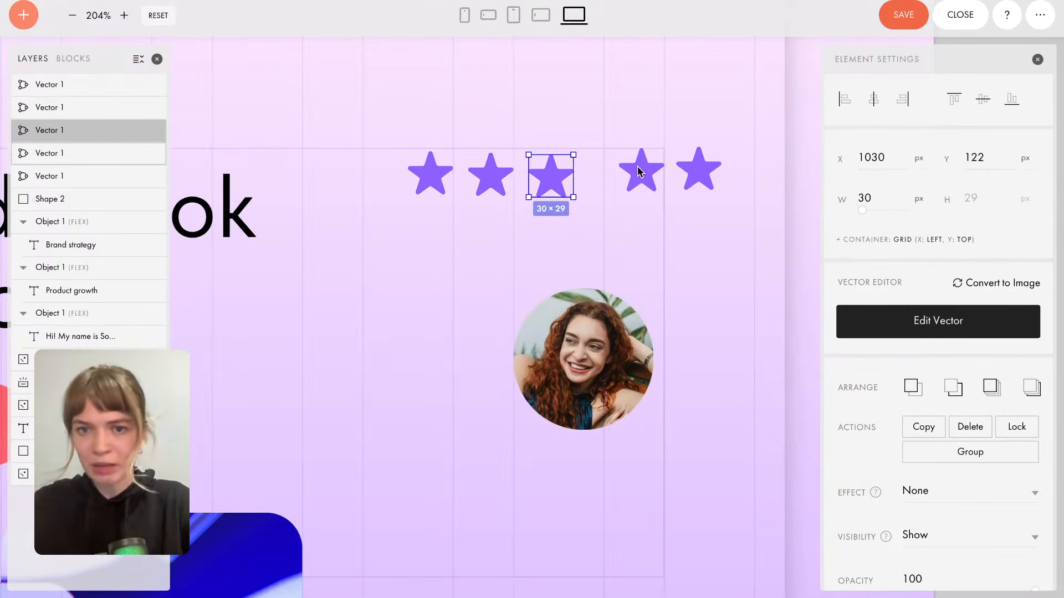
left_click_drag(638, 171, 609, 173)
left_click_drag(697, 170, 671, 176)
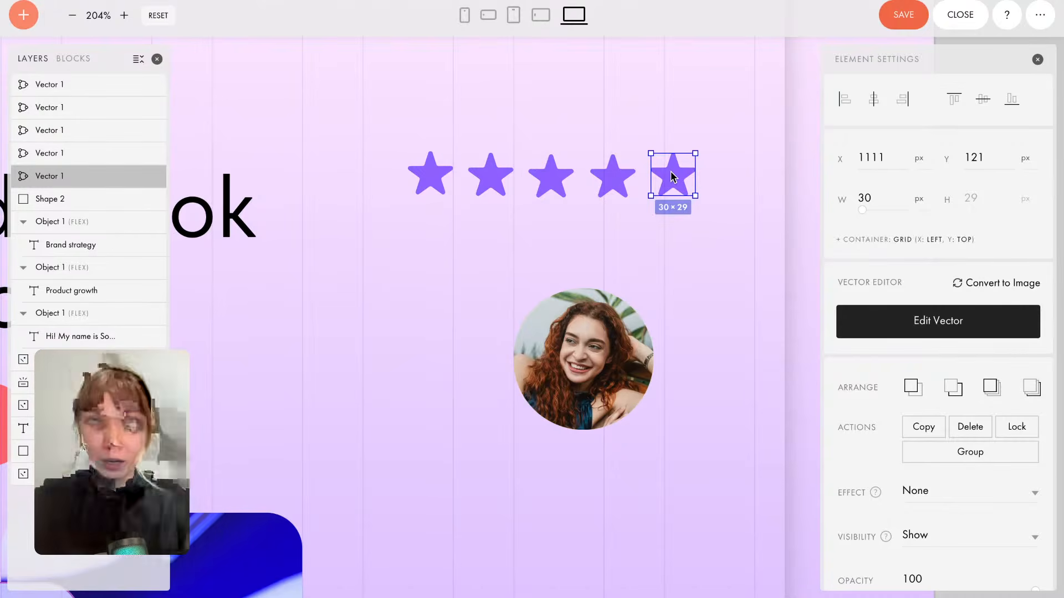
Select all five stars and group them into one horizontal auto-layout object.
left_click(400, 117)
left_click_drag(399, 113, 726, 223)
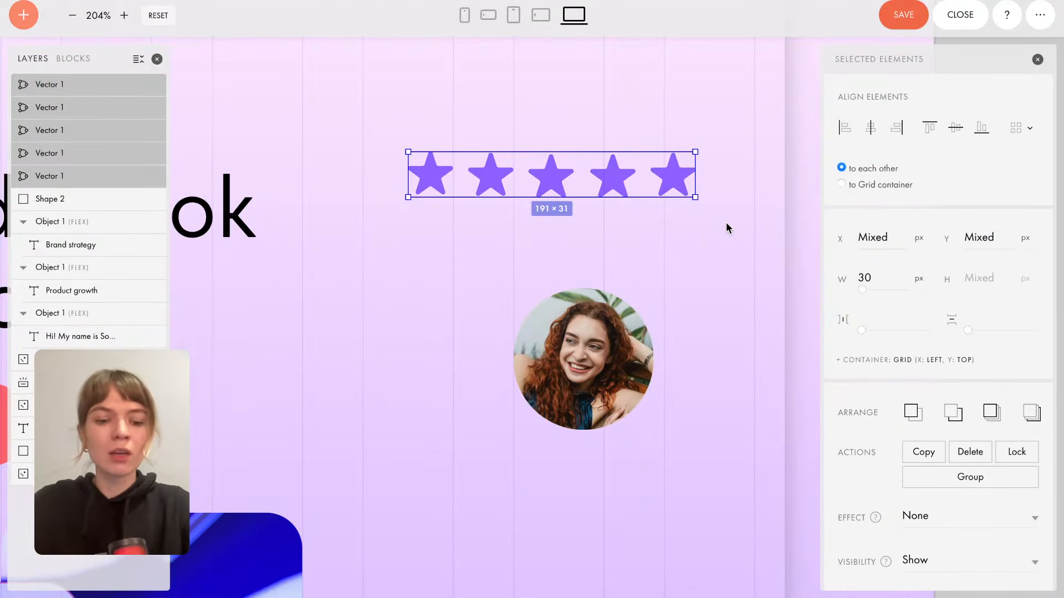
key("ctrl+g")
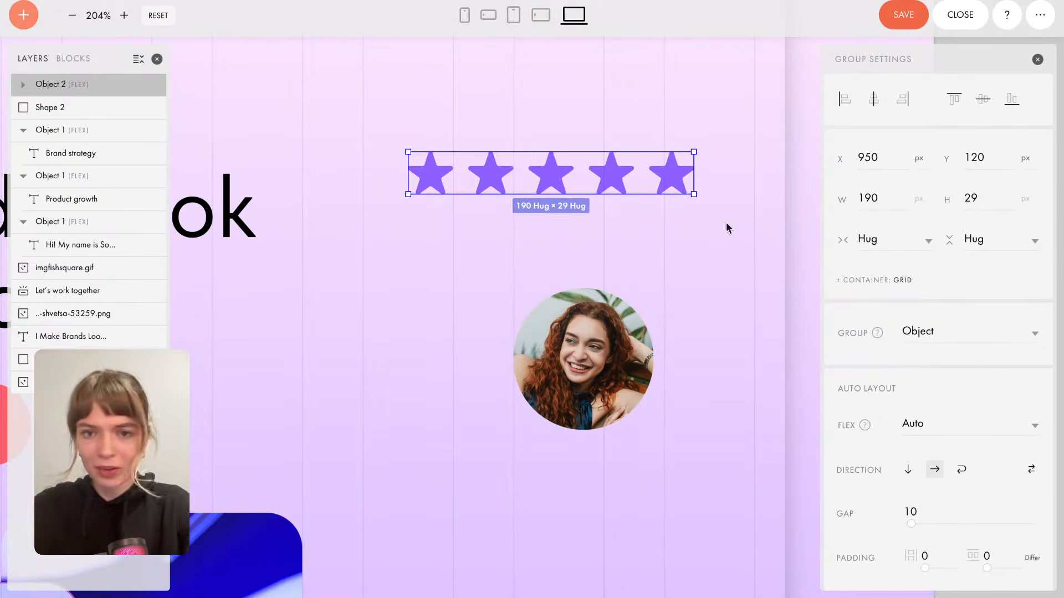
Remove the auto layout from the star group and ungroup it.
right_click(121, 89)
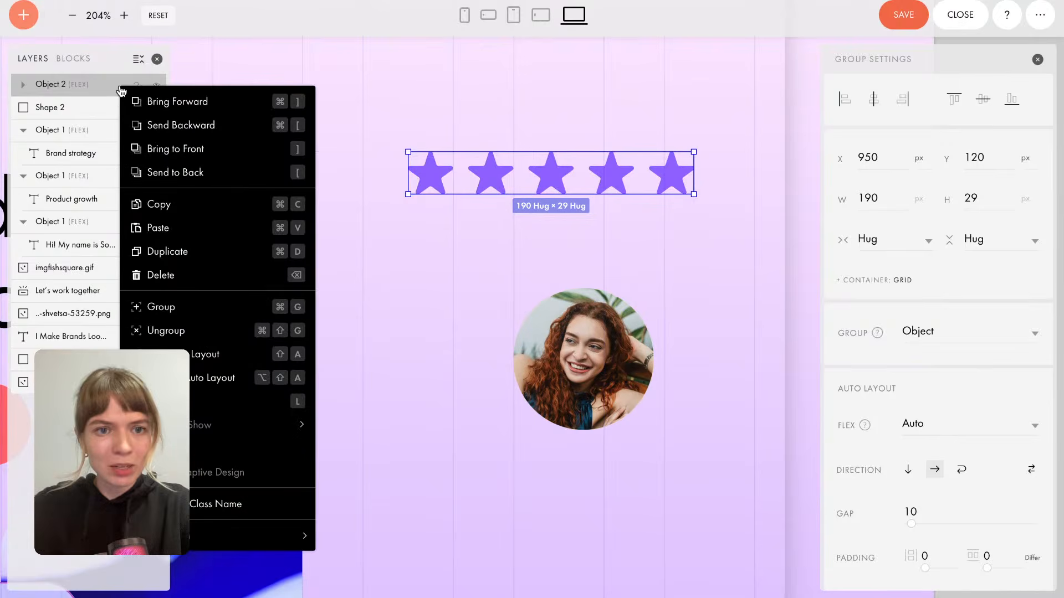
left_click(211, 378)
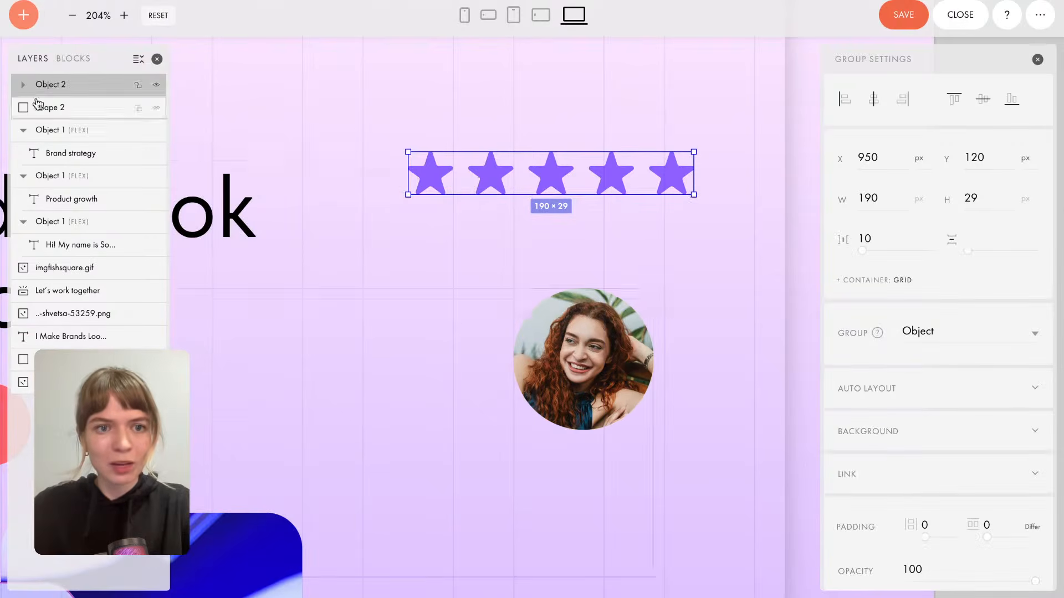
right_click(70, 86)
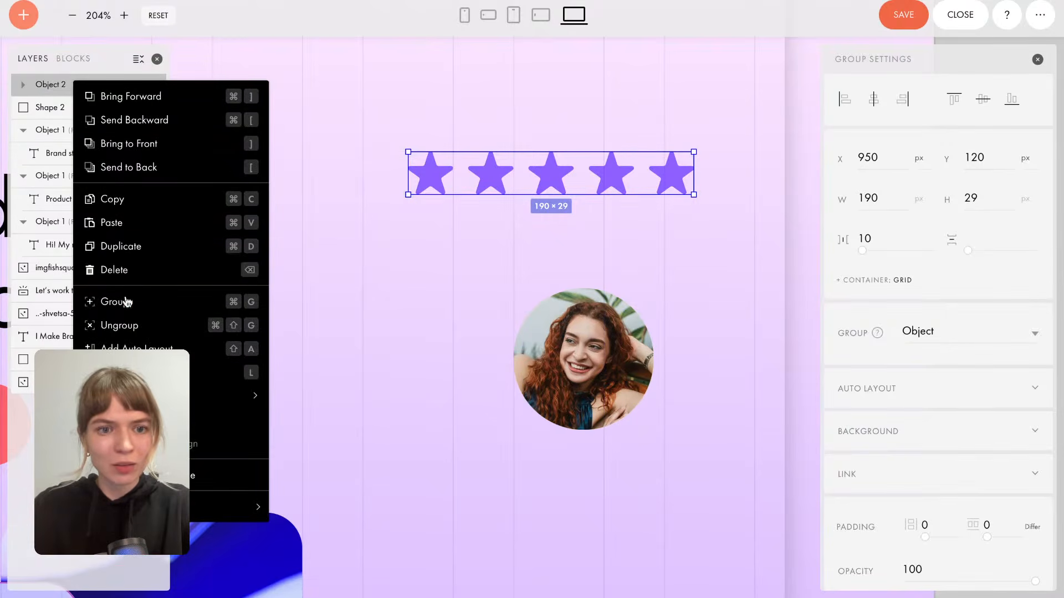
left_click(128, 326)
Scatter the five stars at uneven heights and distances, with the first at about X 928, Y 122 px.
left_click(416, 223)
left_click(431, 179)
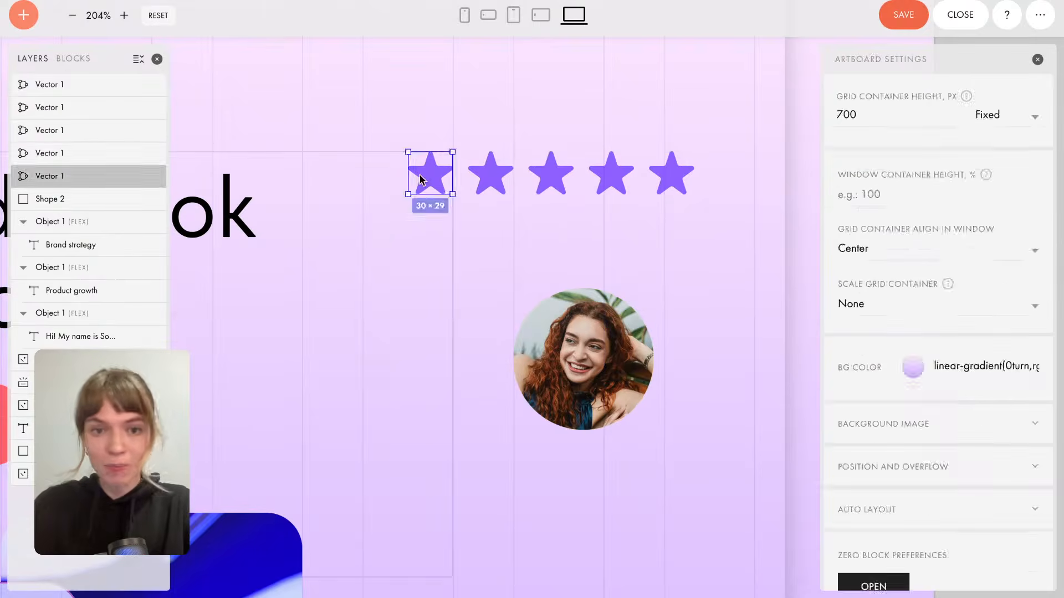
left_click_drag(431, 180, 433, 149)
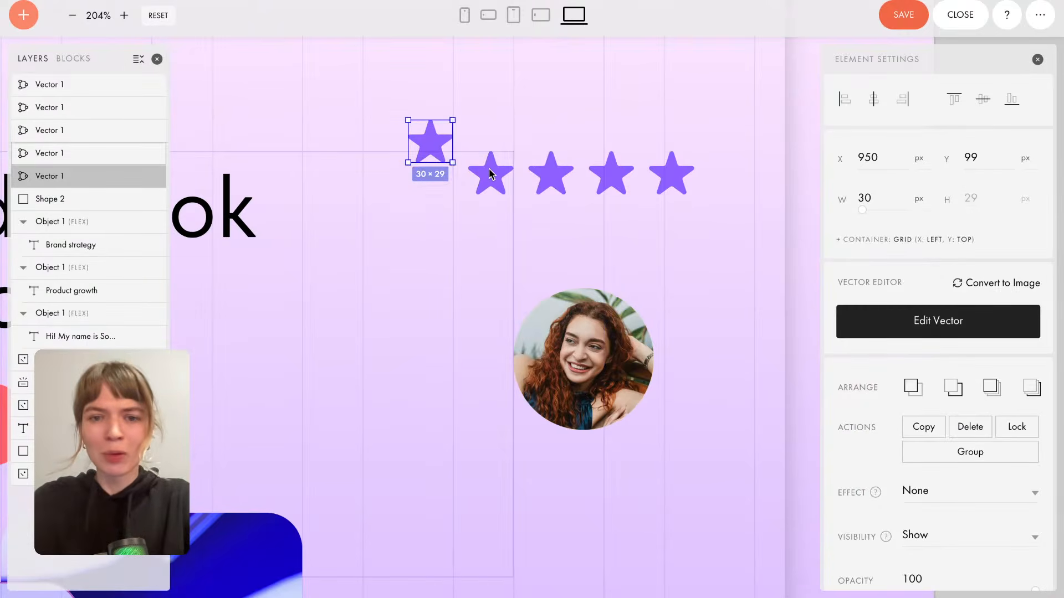
left_click_drag(491, 174, 482, 199)
left_click_drag(552, 181, 555, 145)
left_click_drag(613, 177, 615, 195)
left_click_drag(668, 174, 699, 181)
left_click_drag(564, 134, 557, 169)
left_click_drag(436, 152, 413, 162)
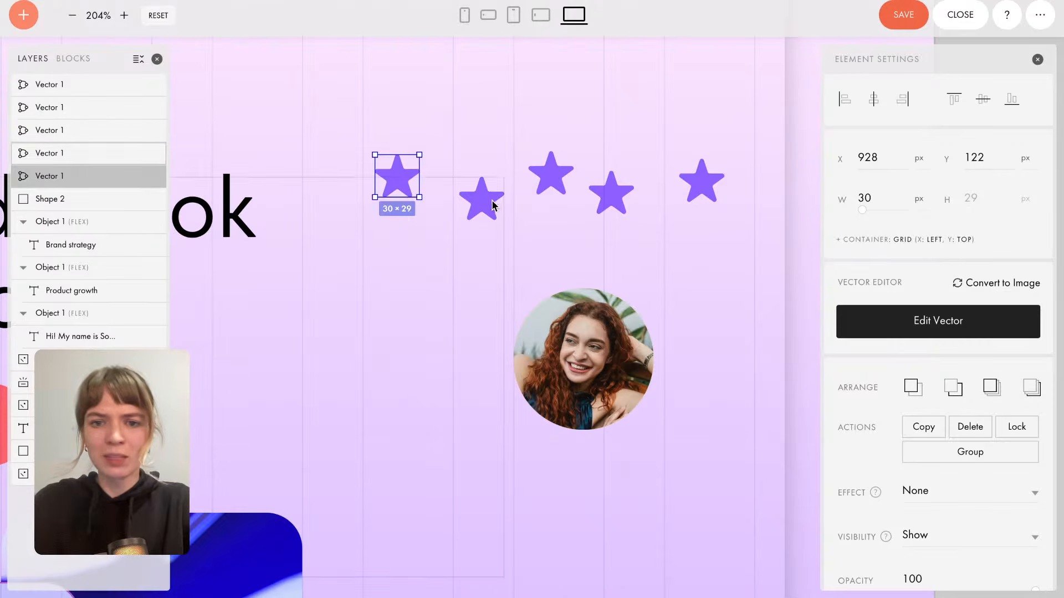
left_click_drag(487, 205, 482, 183)
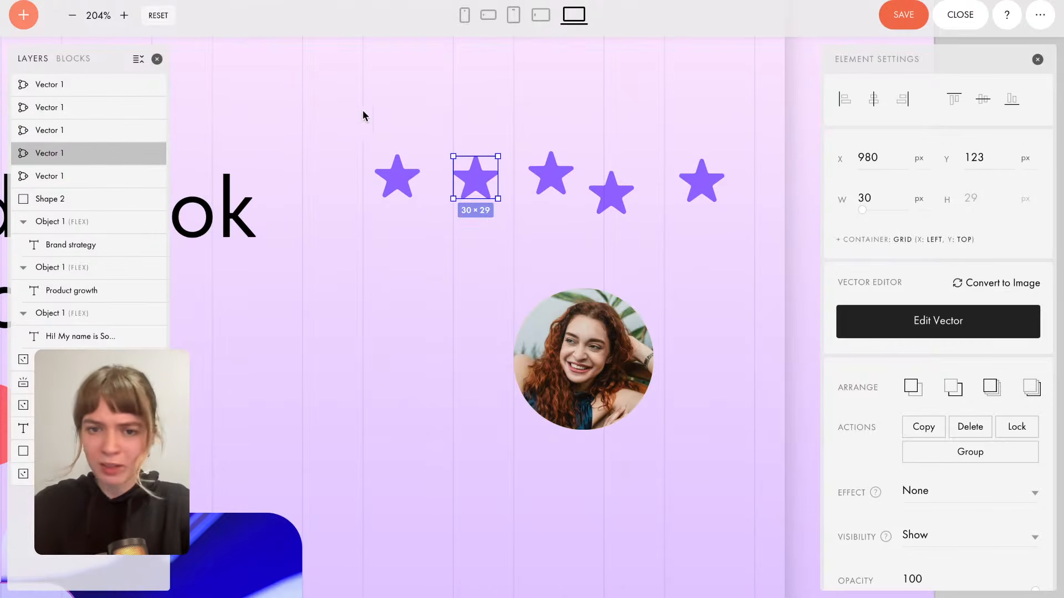
Group only the five uneven stars into a horizontal auto-layout row, leaving the headline text out.
left_click_drag(361, 129, 749, 241)
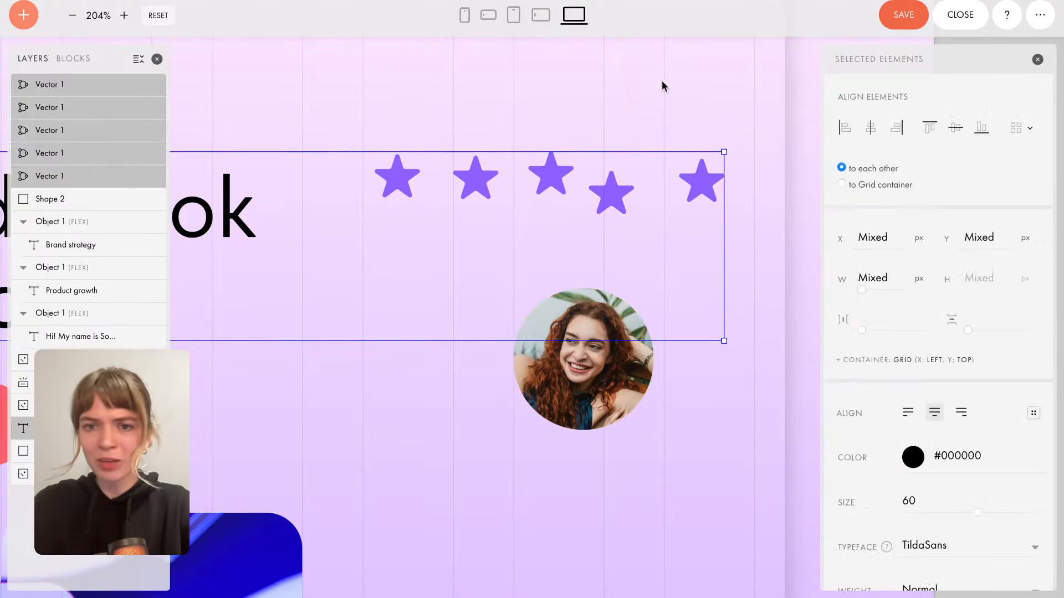
left_click(662, 86)
left_click_drag(373, 126, 774, 223)
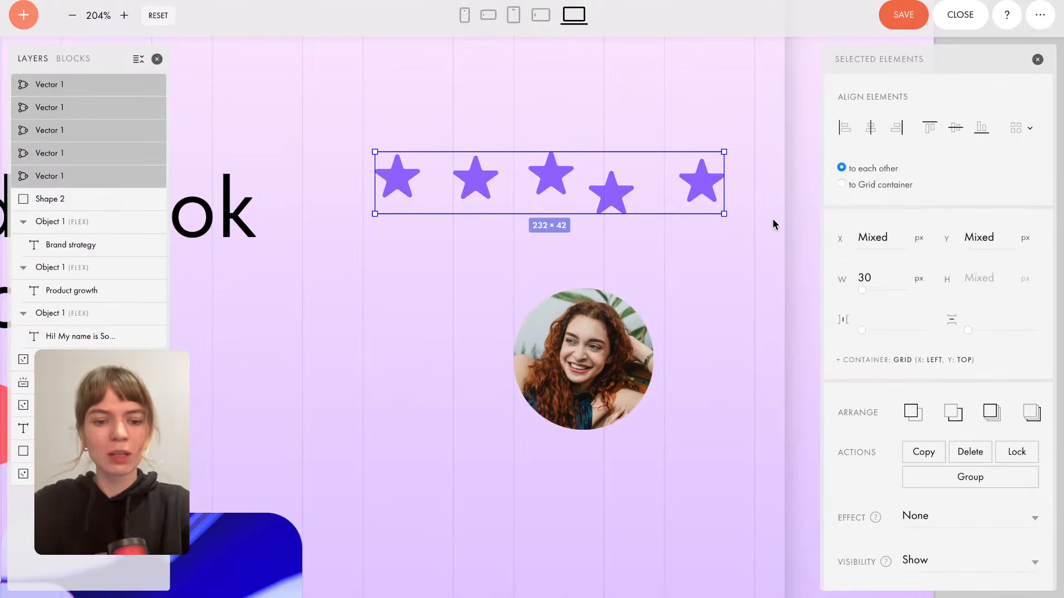
key("ctrl+g")
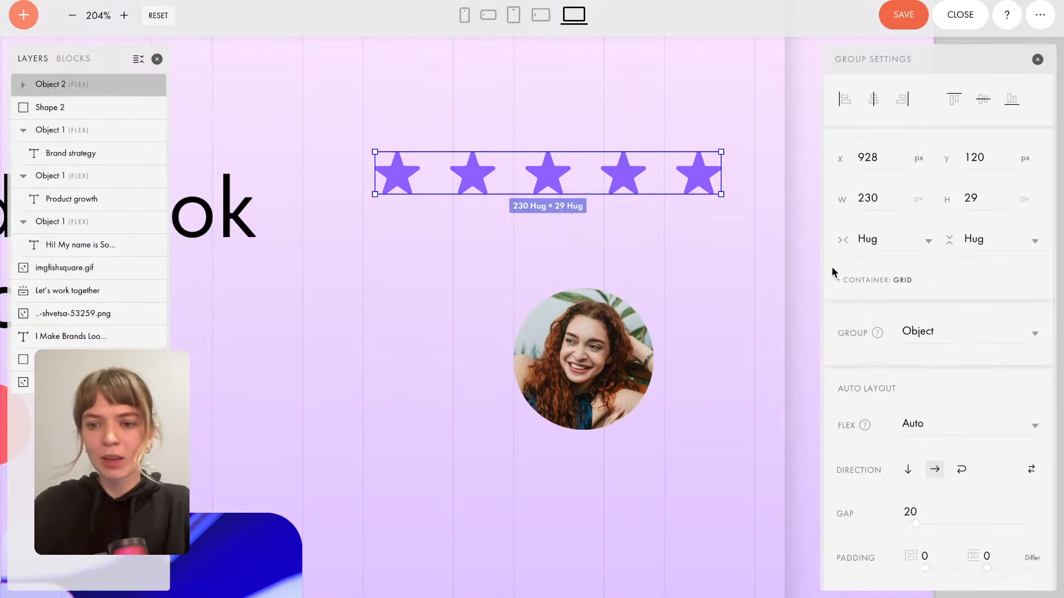
Set the star group's gap to 5 and move the row to about X 1044, Y 141 px.
scroll(876, 360, "down", 2)
mouse_move(917, 456)
left_mouse_down()
mouse_move(934, 458)
mouse_move(916, 456)
left_mouse_up()
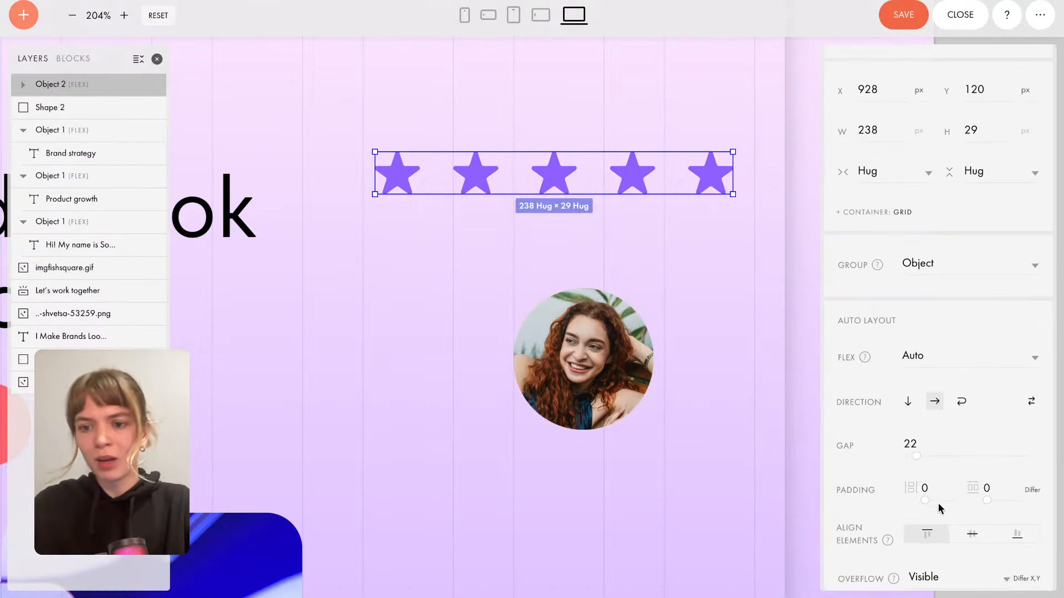
mouse_move(925, 500)
left_mouse_down()
mouse_move(936, 501)
mouse_move(925, 500)
left_mouse_up()
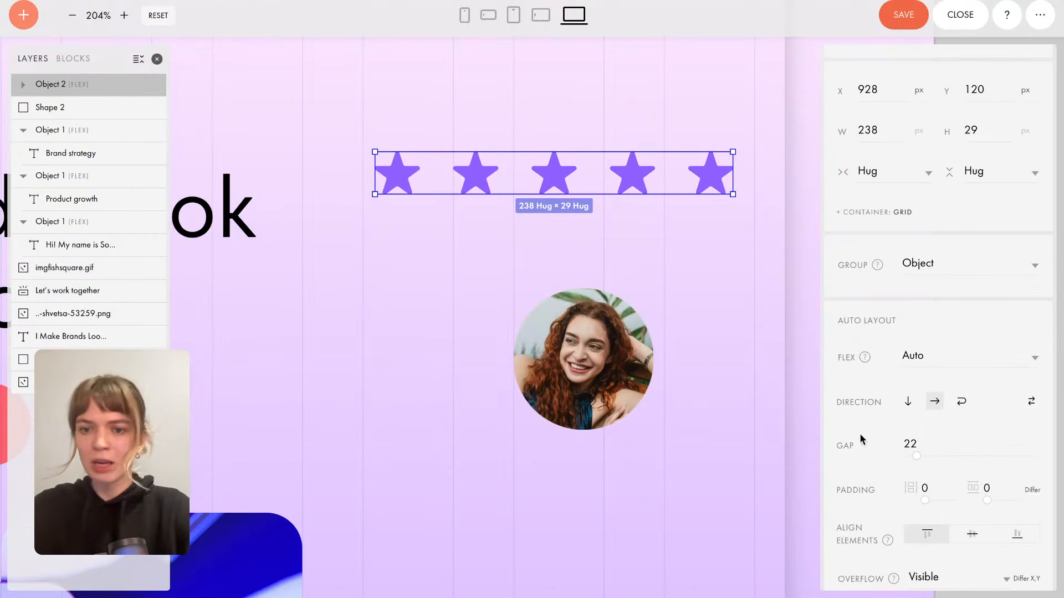
left_click(896, 443)
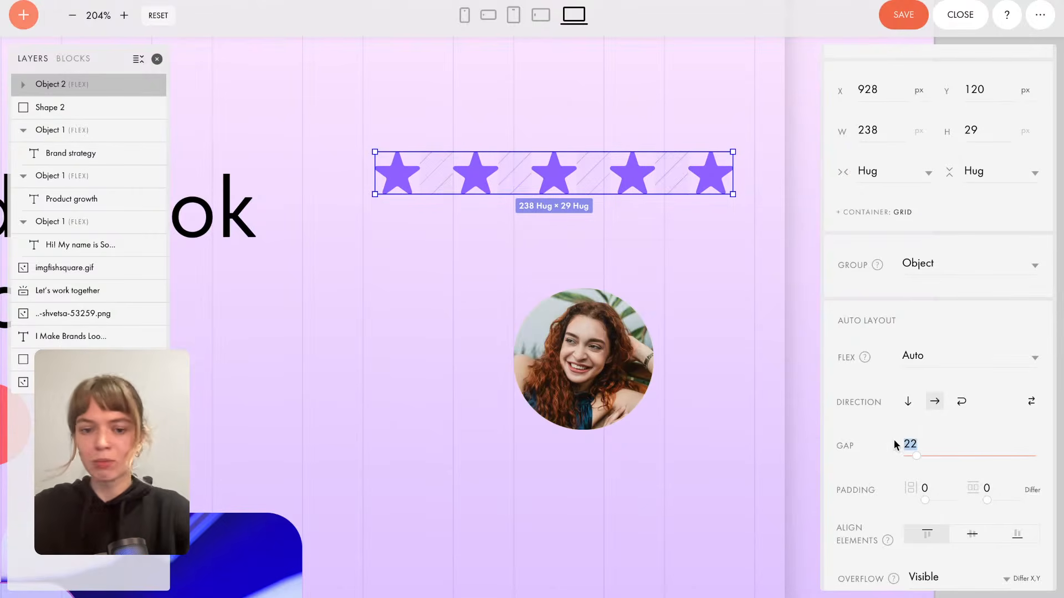
type("5")
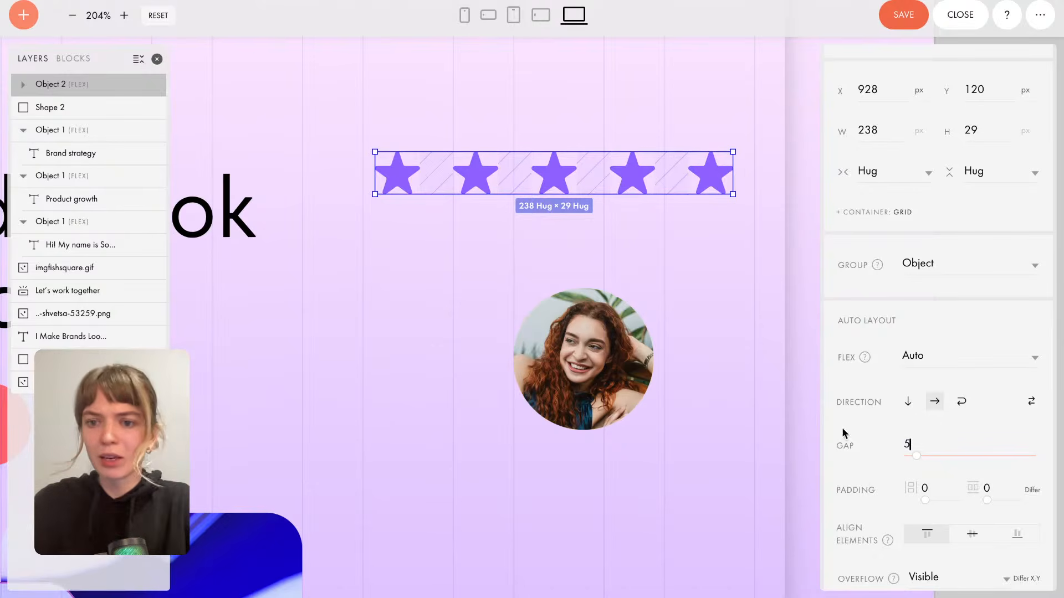
left_click(706, 269)
left_click(599, 184)
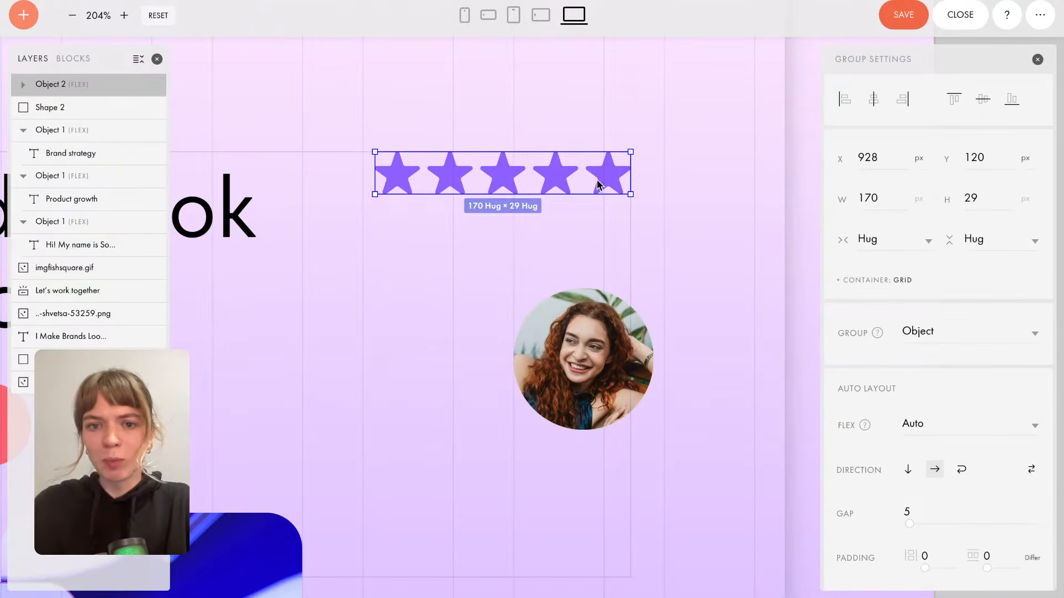
left_click_drag(598, 184, 773, 216)
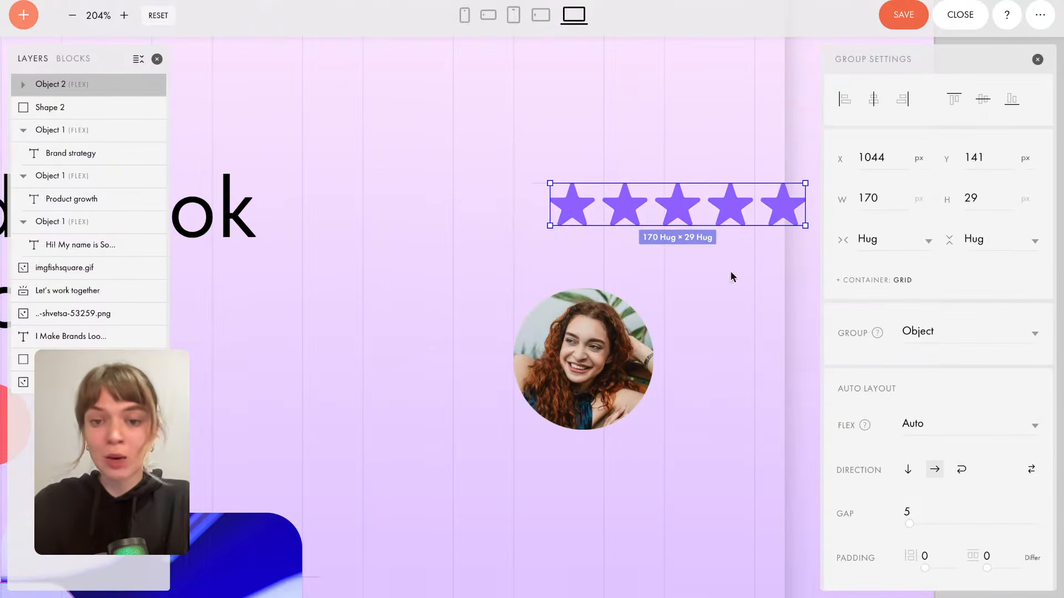
Move the round portrait in front of the star row and shrink it to 75 × 75 px at about X 950, Y 126 px.
left_click(603, 350)
left_click_drag(607, 353, 471, 212)
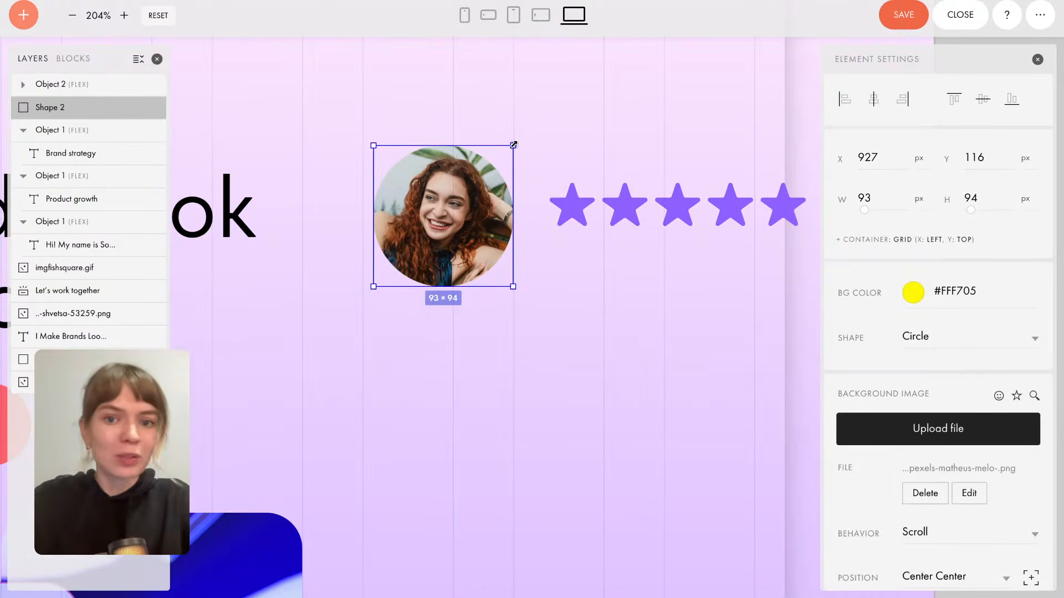
left_click_drag(514, 145, 498, 161)
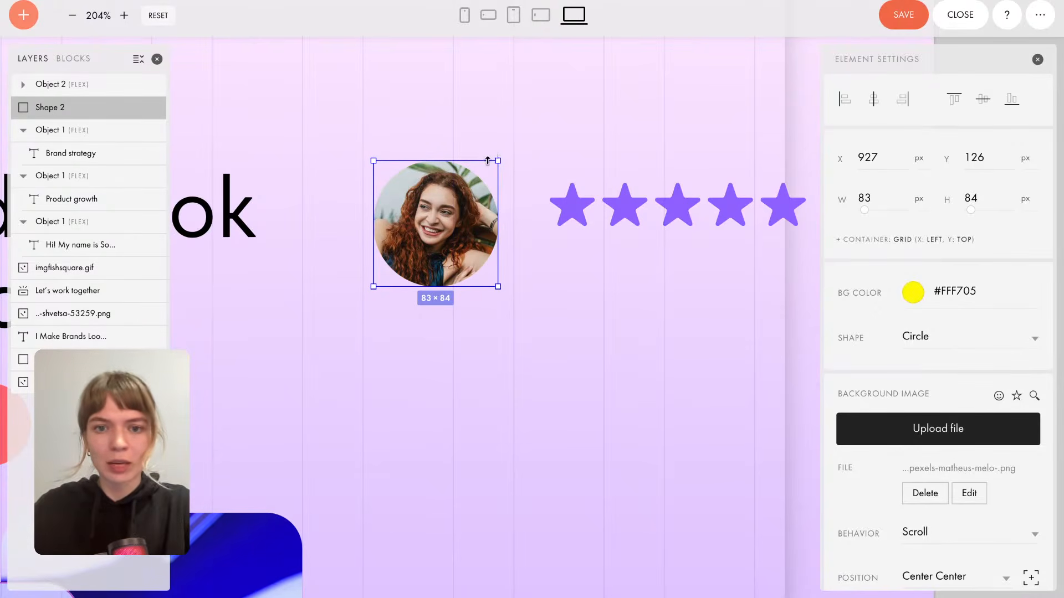
mouse_move(498, 161)
left_mouse_down()
mouse_move(489, 160)
mouse_move(515, 145)
mouse_move(486, 176)
mouse_move(514, 168)
left_mouse_up()
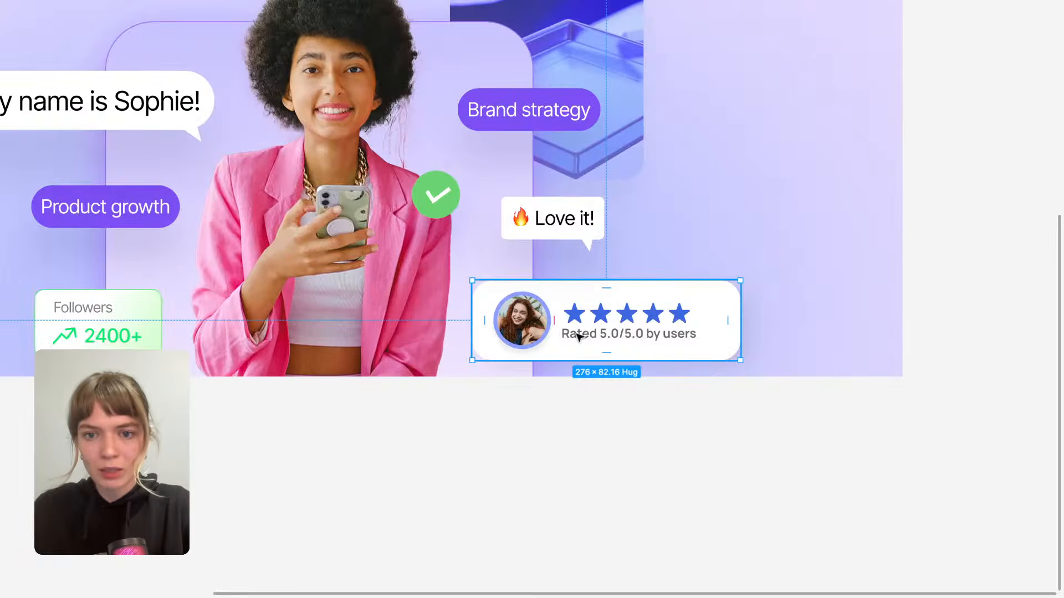
In the Figma mockup, copy the caption "Rated 5.0/5.0 by users" from the rating card.
double_click(614, 336)
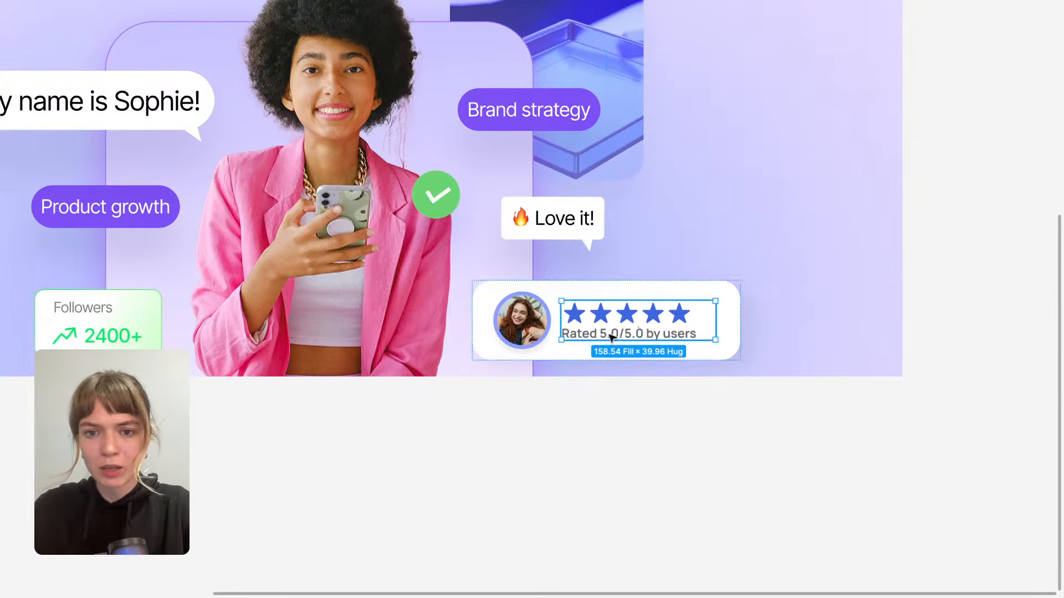
double_click(609, 335)
double_click(609, 334)
key("ctrl+c")
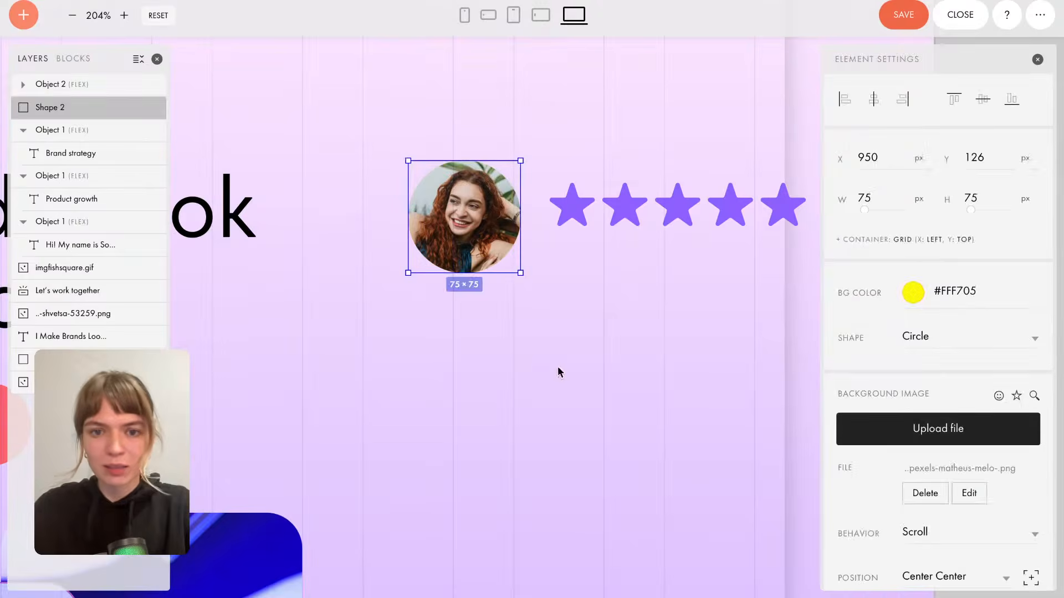
Back in Zero Block, add a text element with the copied "Rated 5.0/5.0 by users" and place it under the stars at about X 1029, Y 175 px.
left_click(558, 371)
left_click(23, 14)
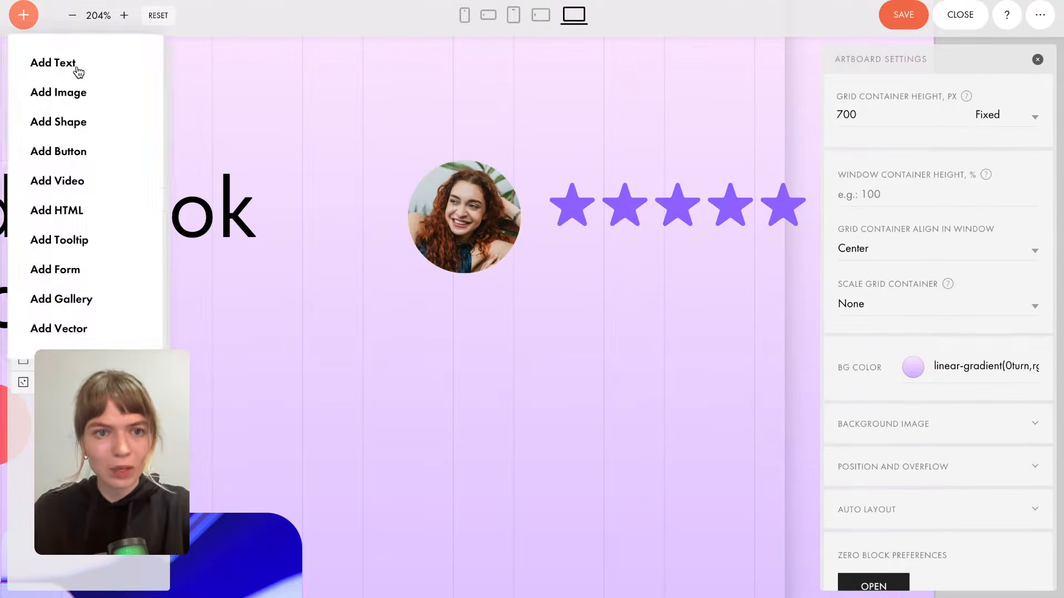
left_click(78, 71)
double_click(423, 76)
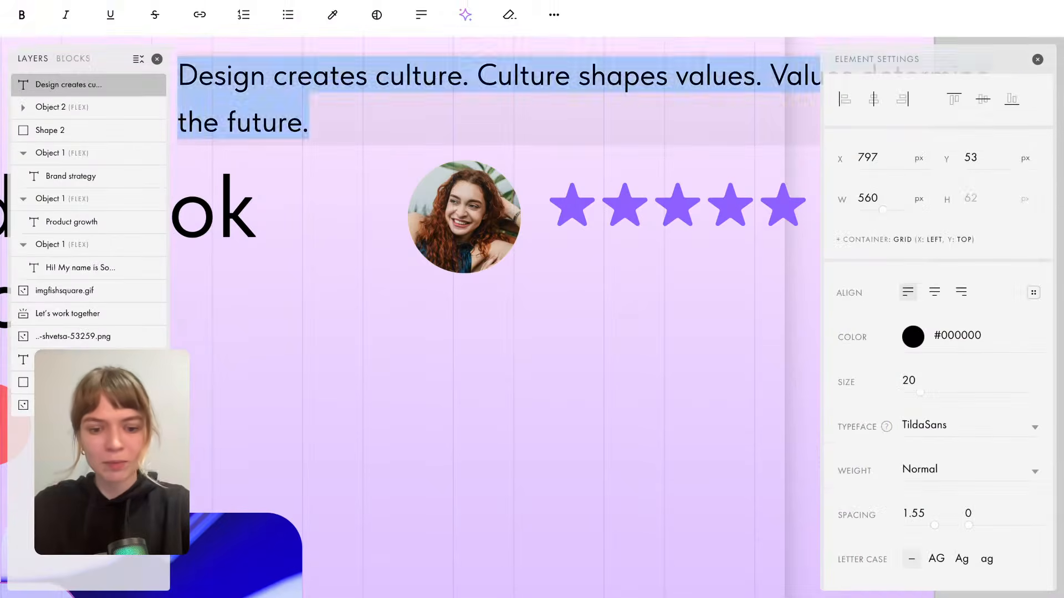
key("ctrl+v")
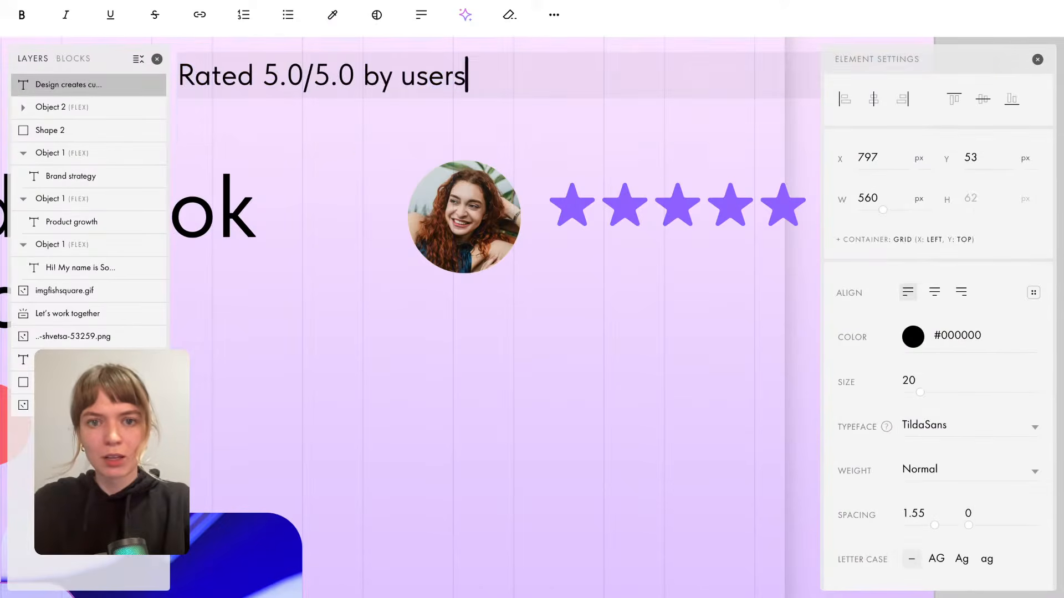
left_click(359, 150)
left_click(344, 71)
left_click_drag(344, 71, 729, 272)
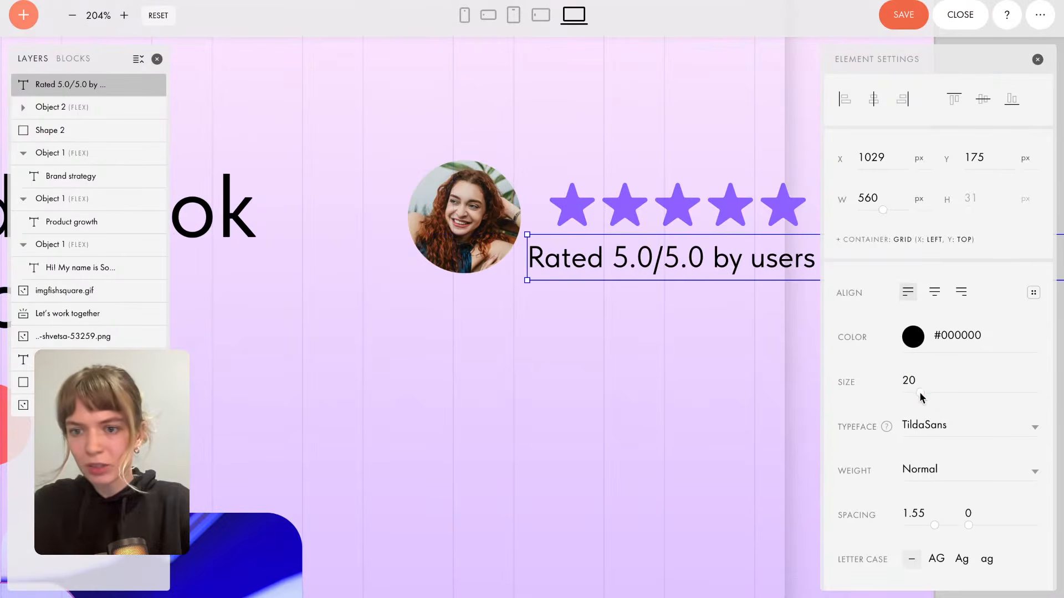
Set the rating caption's font size to 18 and fit its box width to the text.
left_click_drag(920, 393, 917, 393)
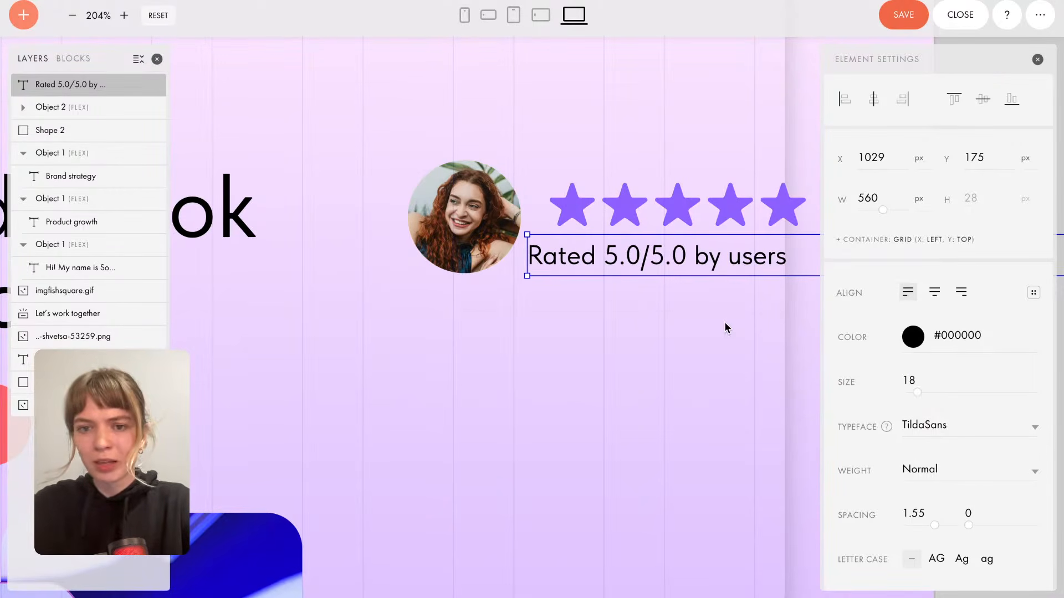
scroll(949, 509, "down", 2)
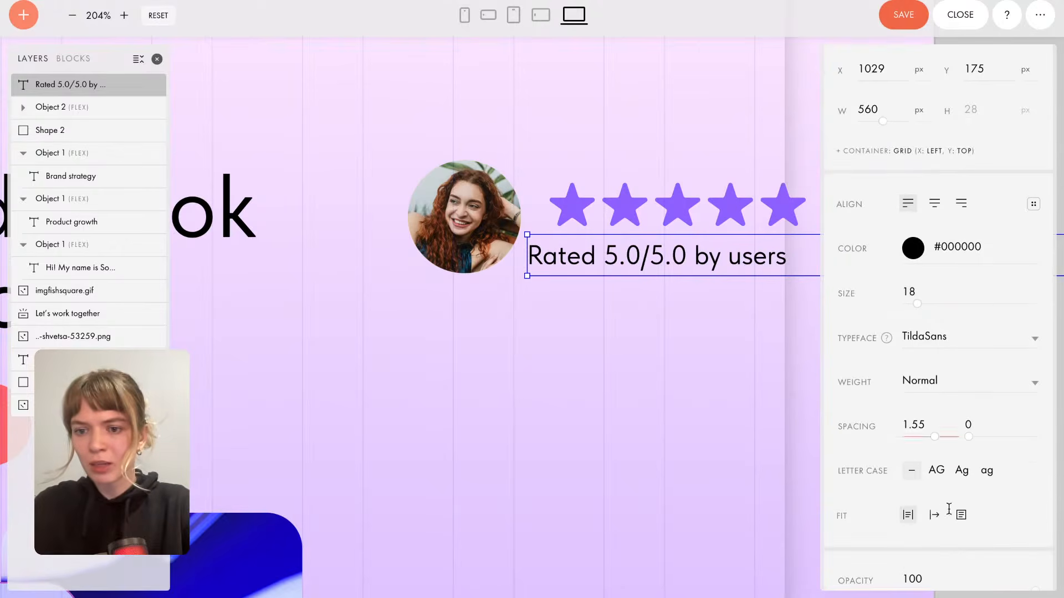
left_click(934, 515)
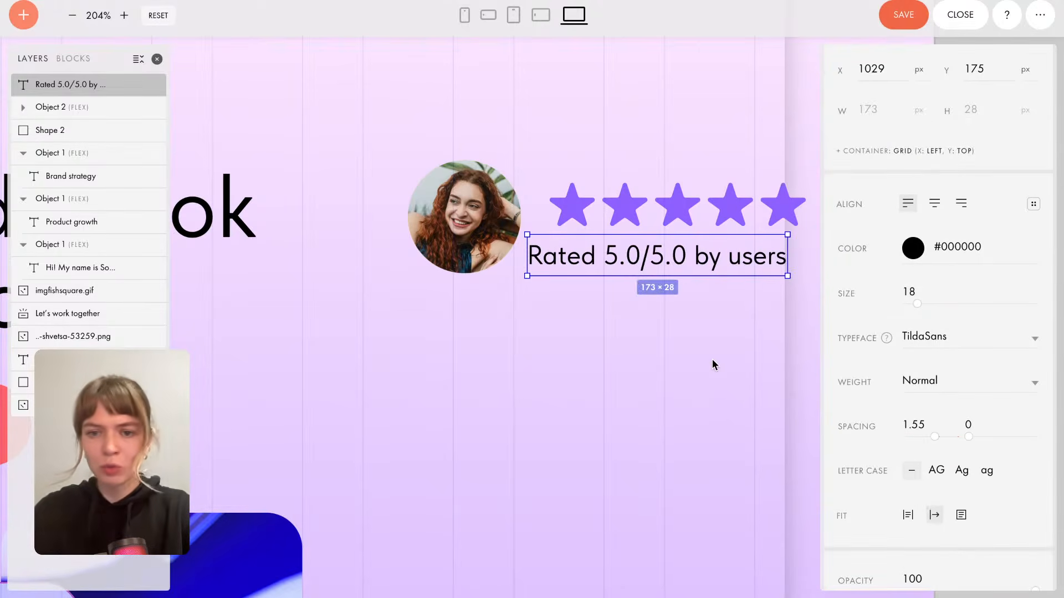
left_click(670, 351)
Move the round portrait farther from the stars and rating caption, keeping its vertical position.
scroll(669, 344, "down", 3)
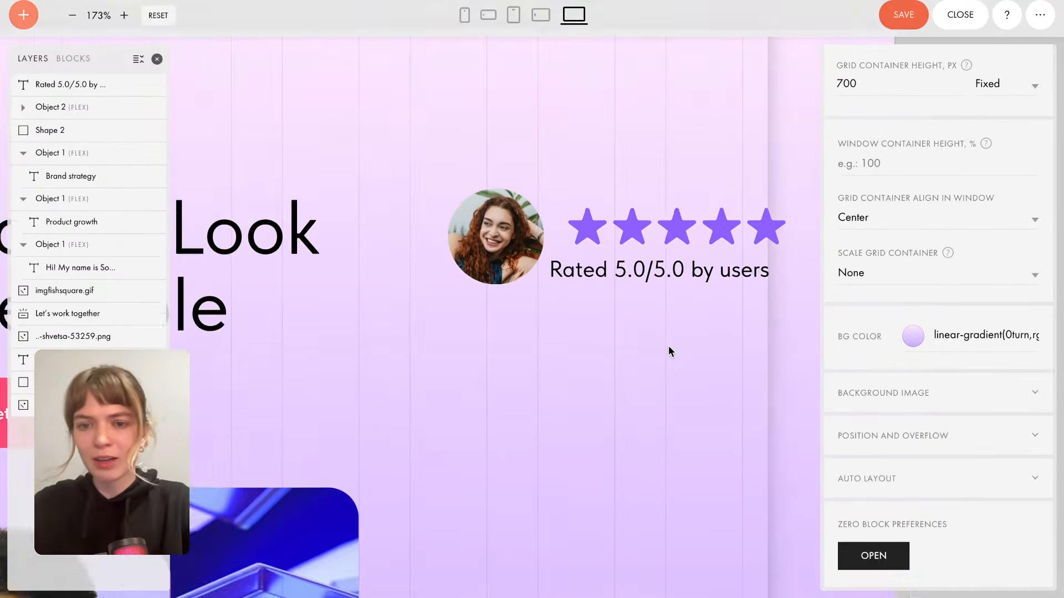
scroll(668, 345, "right", 2)
scroll(668, 344, "down", 1)
left_click(626, 228)
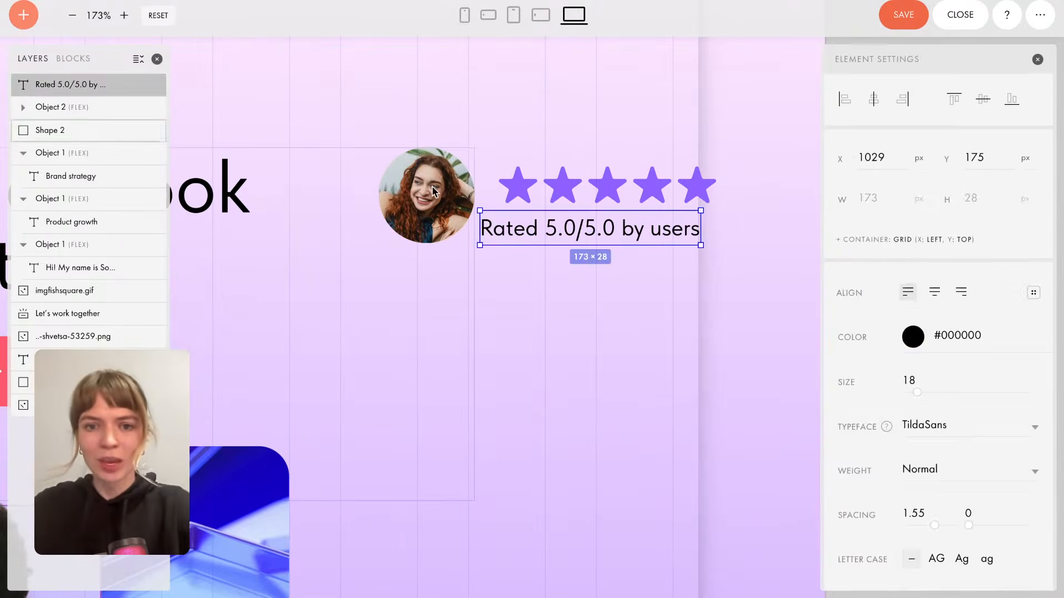
left_click(442, 201)
left_click_drag(442, 201, 383, 198)
Review the rating card in the Figma mockup, and inspect the star group, a single star and the caption in Zero Block.
left_click(605, 195)
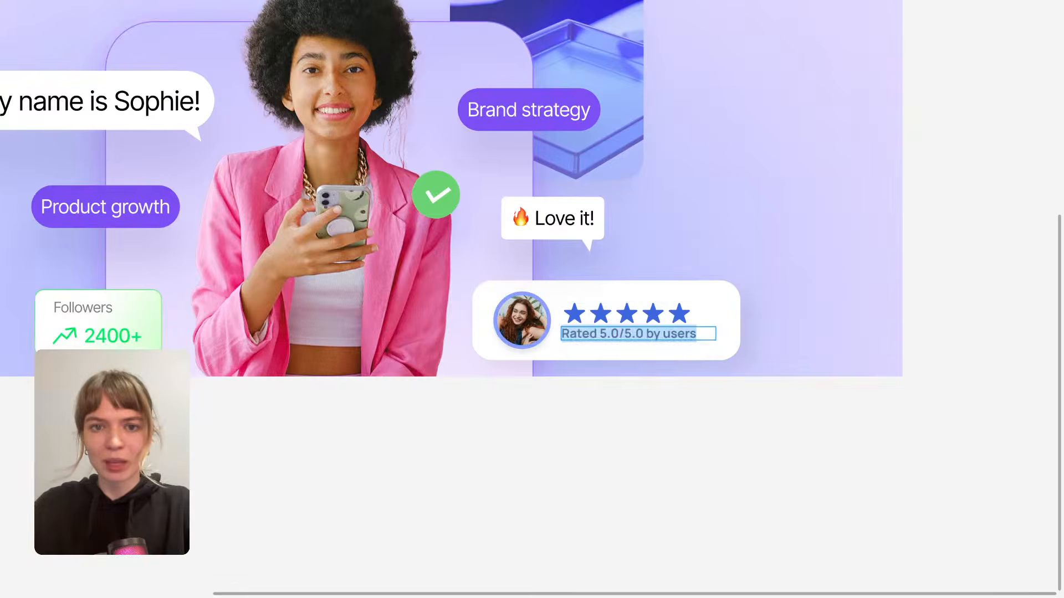
key("Escape")
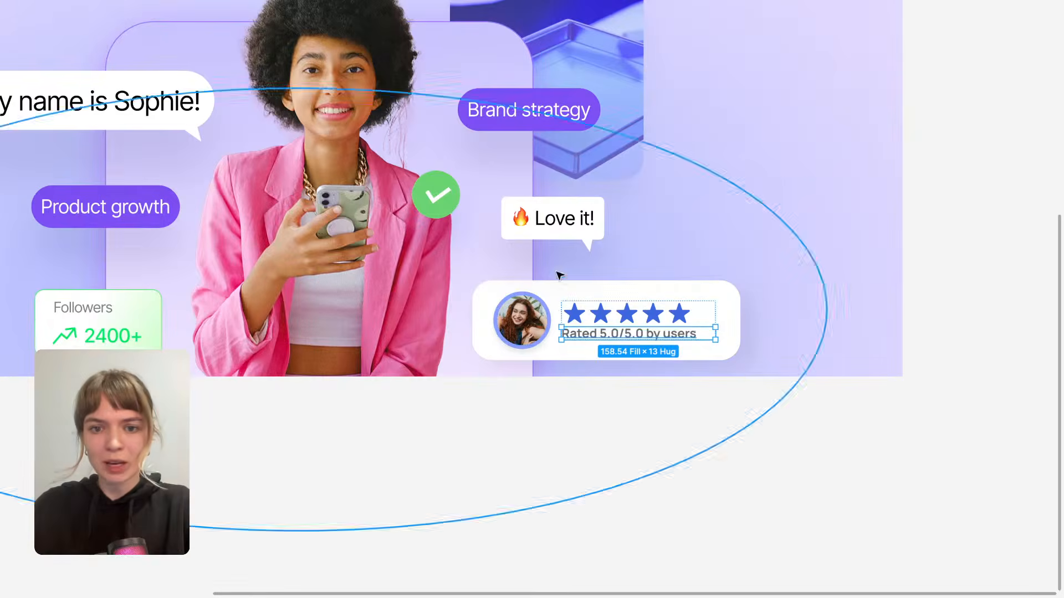
key("Escape")
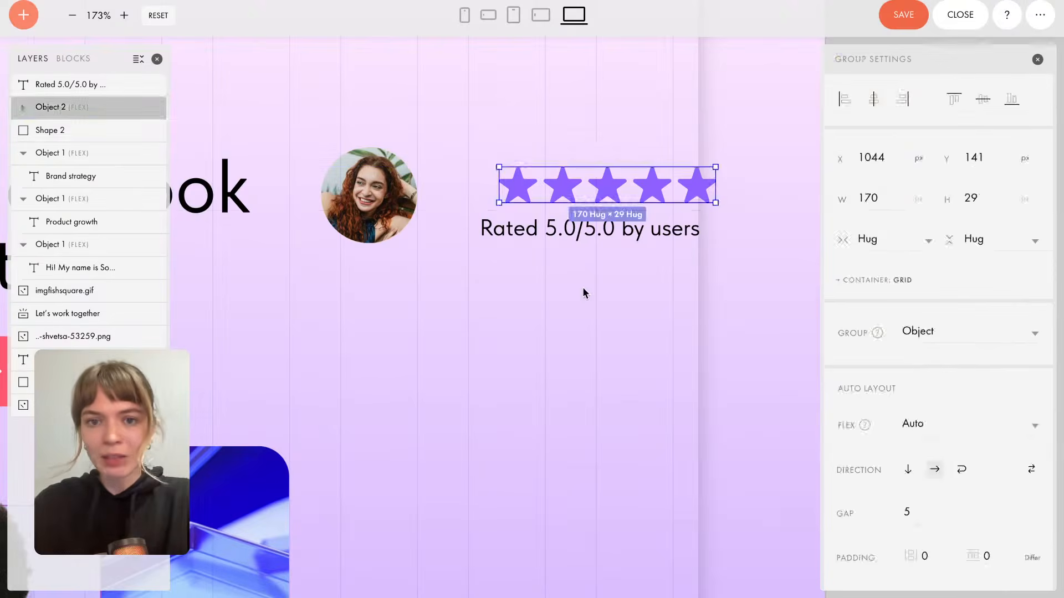
left_click(580, 287)
left_click(559, 185)
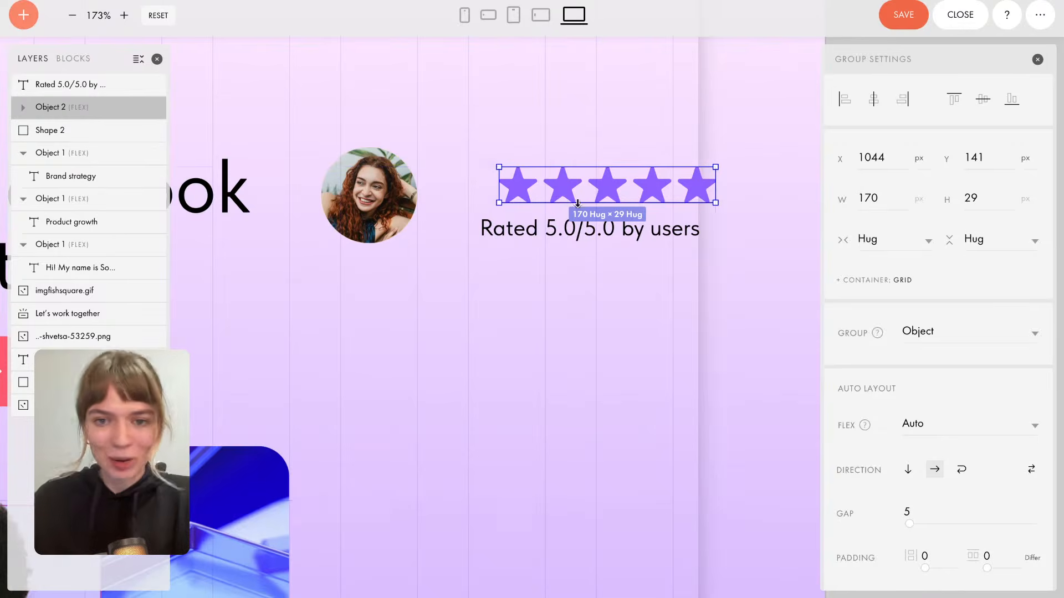
double_click(577, 189)
mouse_move(576, 189)
left_mouse_down()
mouse_move(553, 190)
mouse_move(568, 189)
left_mouse_up()
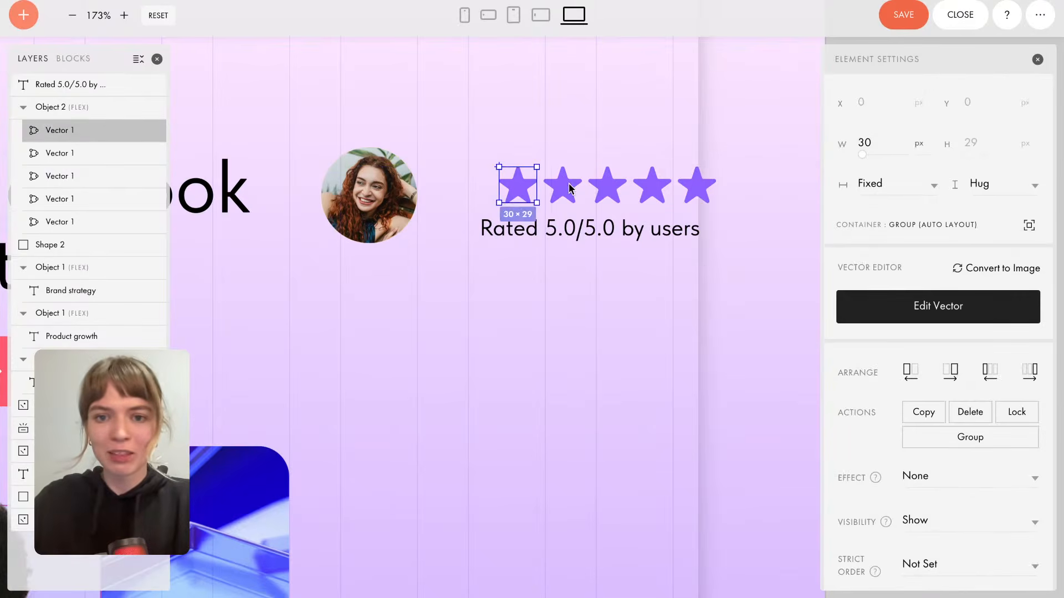
left_click(572, 147)
left_click(560, 195)
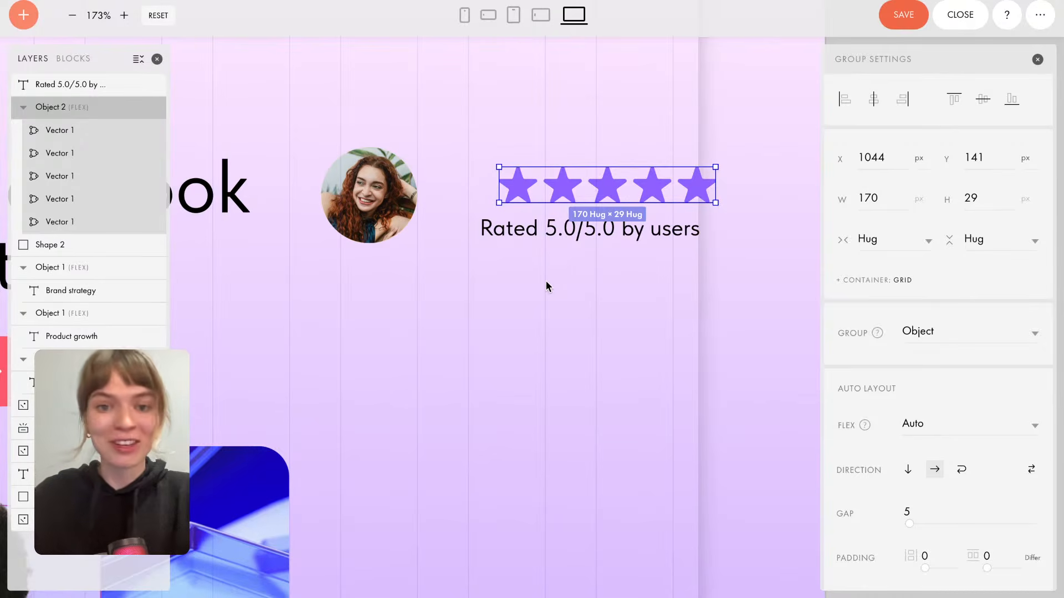
left_click(550, 258)
left_click(541, 233)
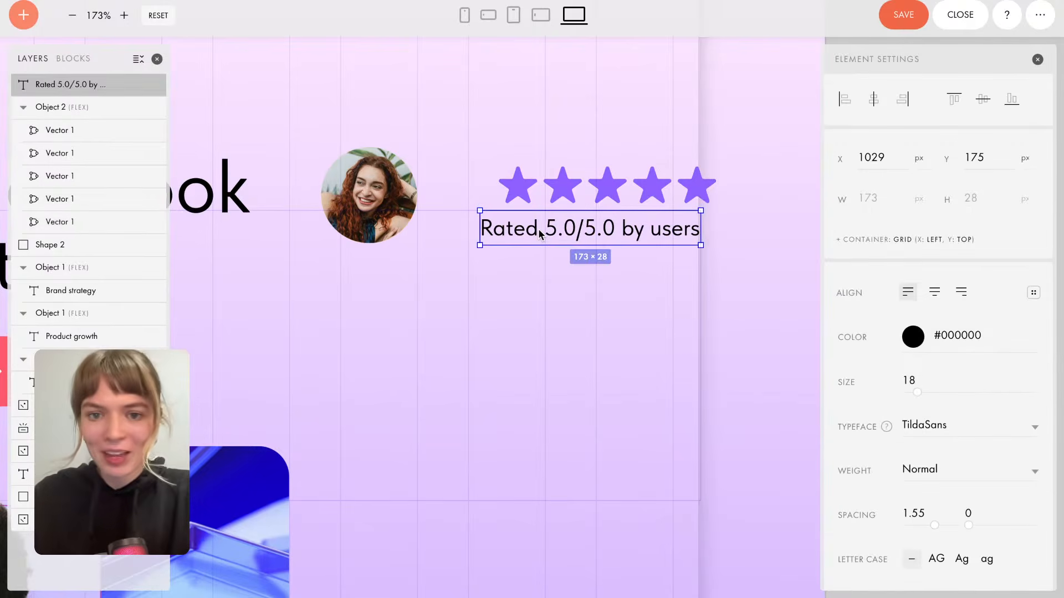
left_click(482, 146)
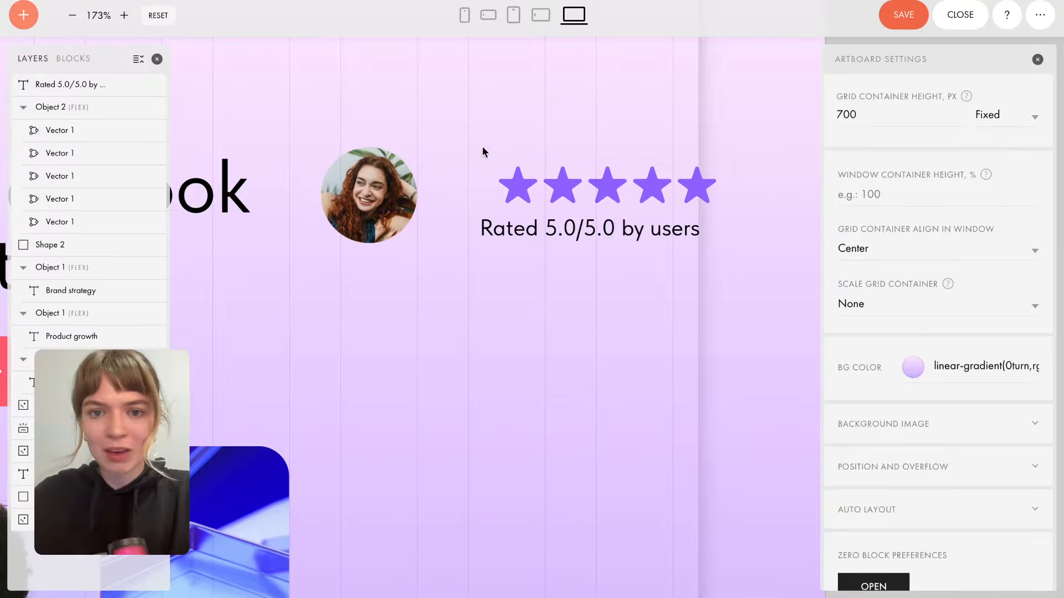
Group the star row and the rating caption into one vertical auto-layout object with a gap of 4.
left_click_drag(769, 139, 516, 251)
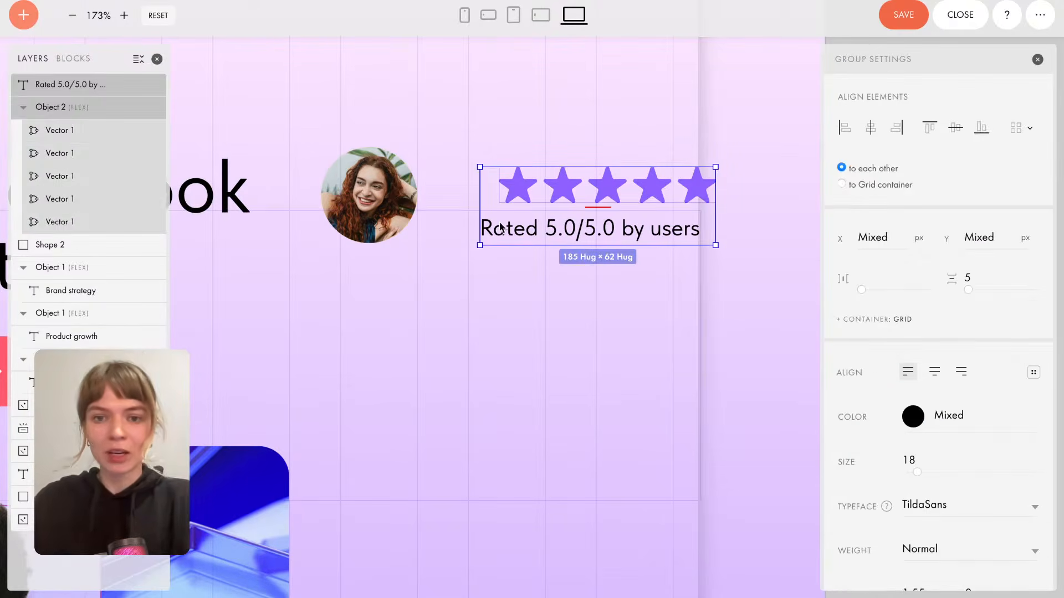
left_click(761, 126)
left_click_drag(763, 127, 525, 247)
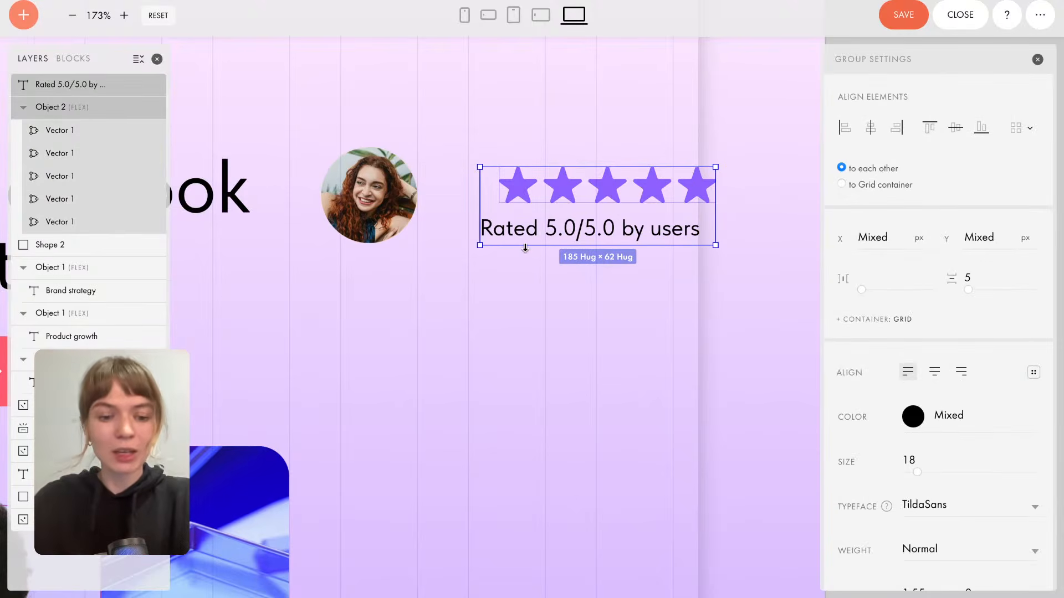
key("ctrl+g")
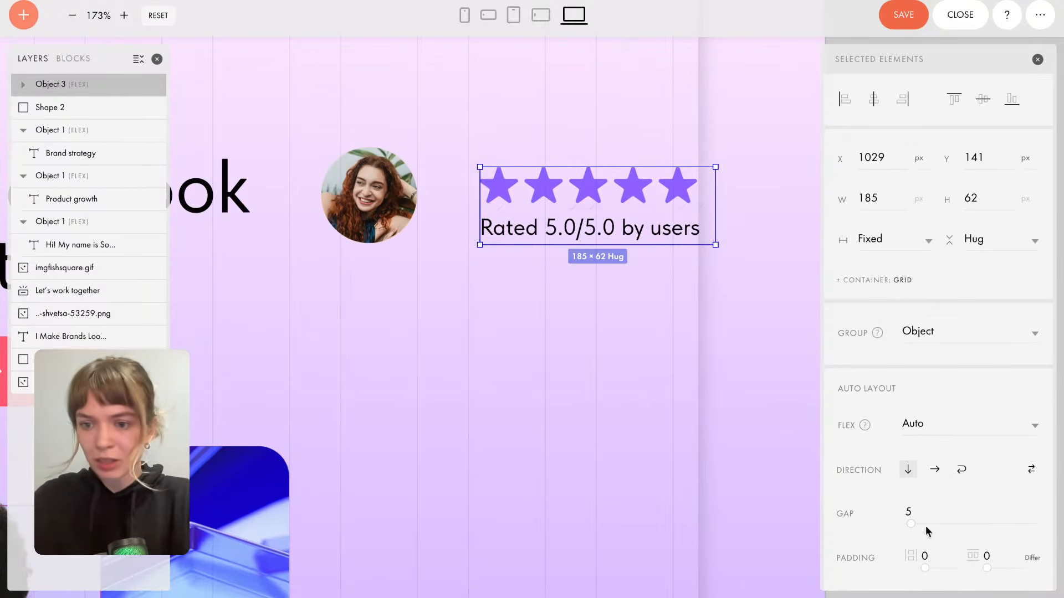
mouse_move(911, 523)
left_mouse_down()
mouse_move(922, 523)
mouse_move(910, 522)
left_mouse_up()
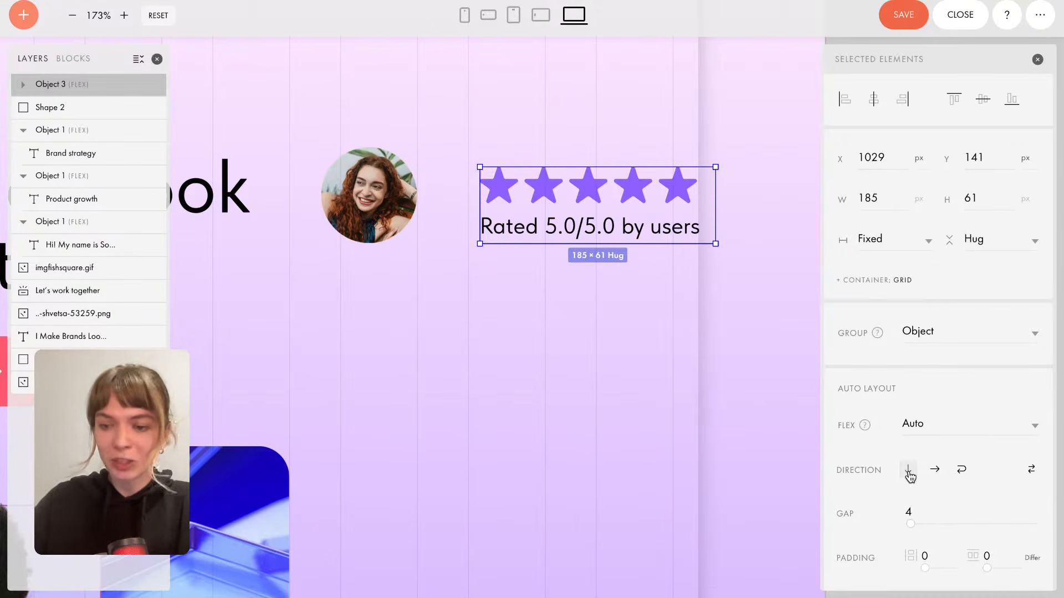
Try the horizontal and wrap directions on the stars-and-caption group, widening it to 199 px, and return it to vertical.
left_click(935, 471)
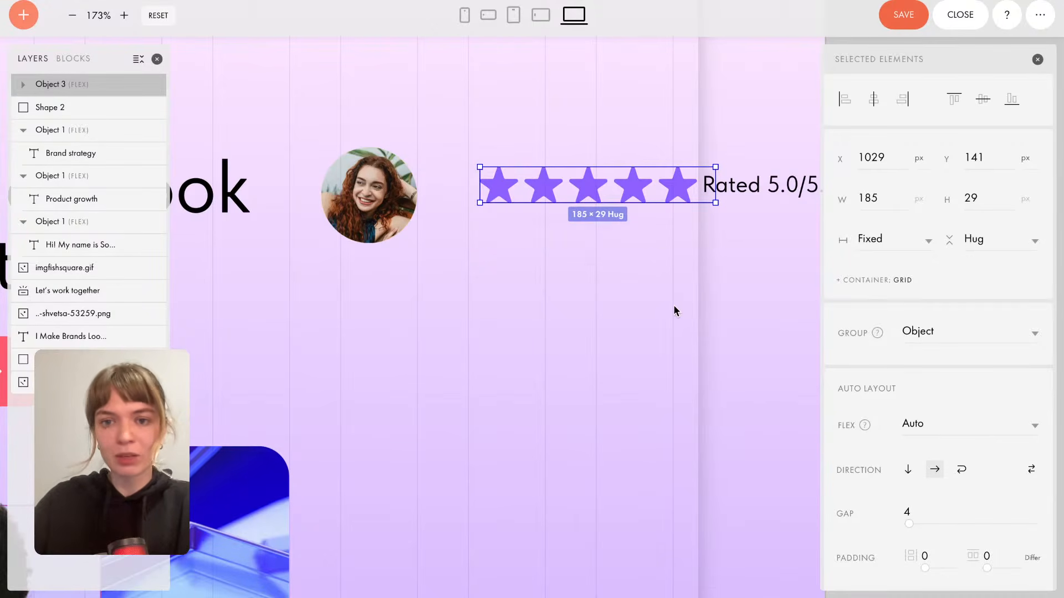
scroll(674, 306, "down", 5)
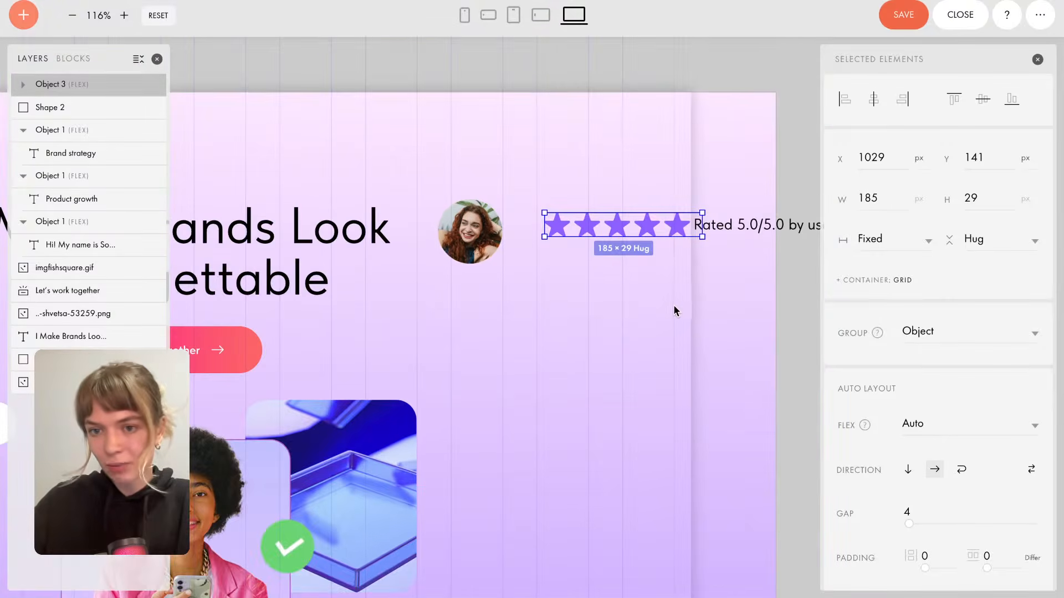
left_click(963, 472)
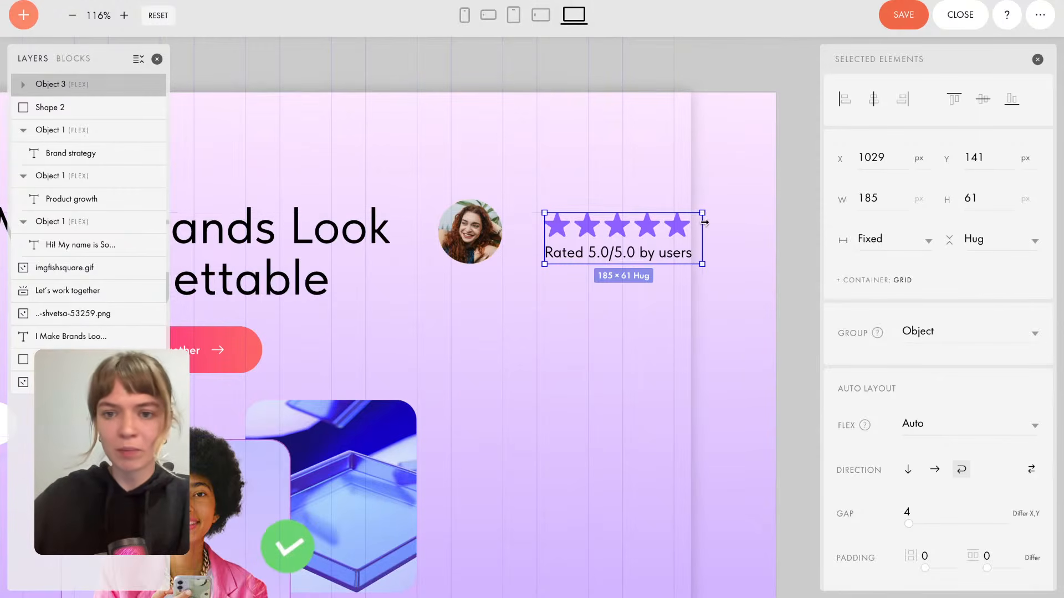
mouse_move(704, 222)
left_mouse_down()
mouse_move(734, 227)
mouse_move(717, 230)
left_mouse_up()
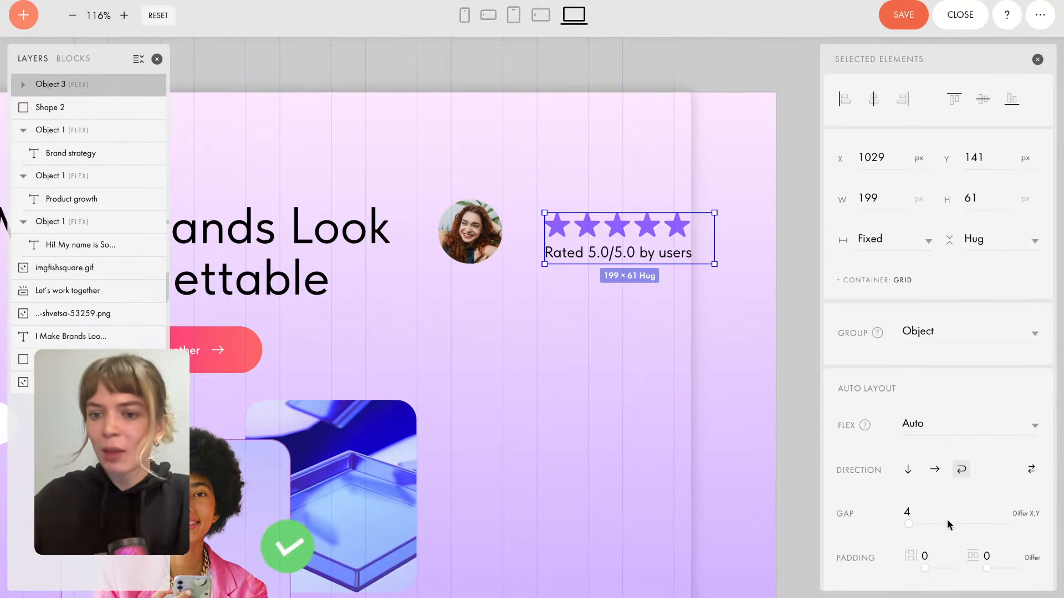
left_click(908, 471)
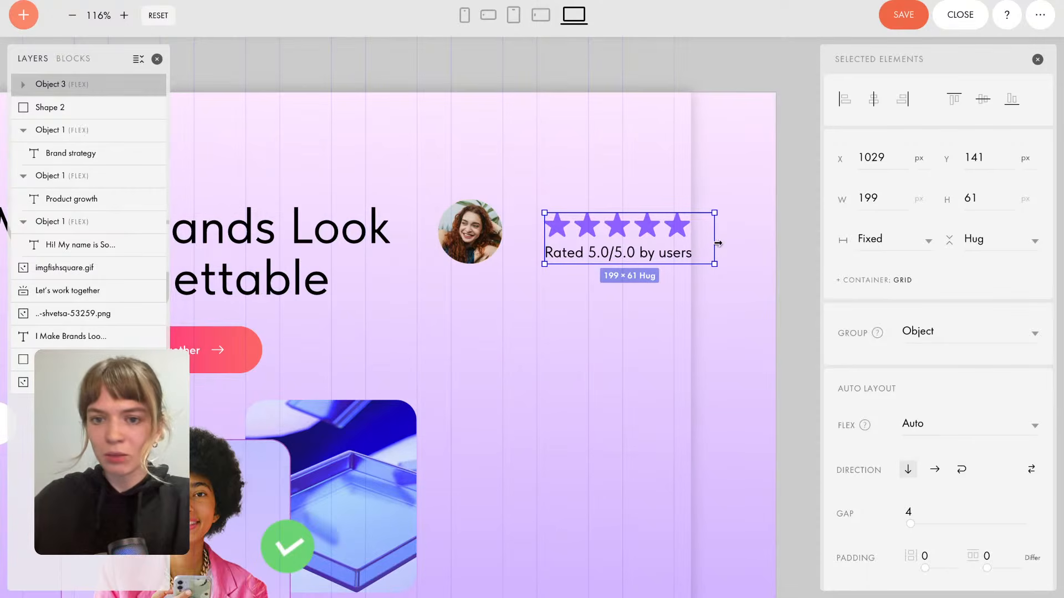
Narrow the stars-and-caption group to 177 px and move the portrait beside it at about X 939, Y 132 px.
left_click_drag(718, 243, 696, 242)
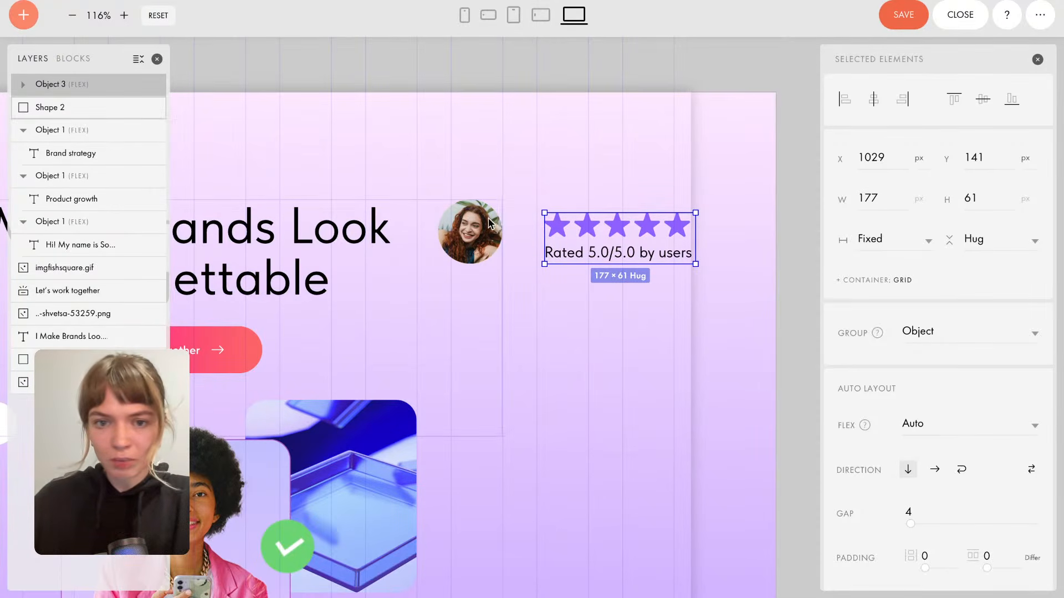
left_click_drag(490, 224, 497, 232)
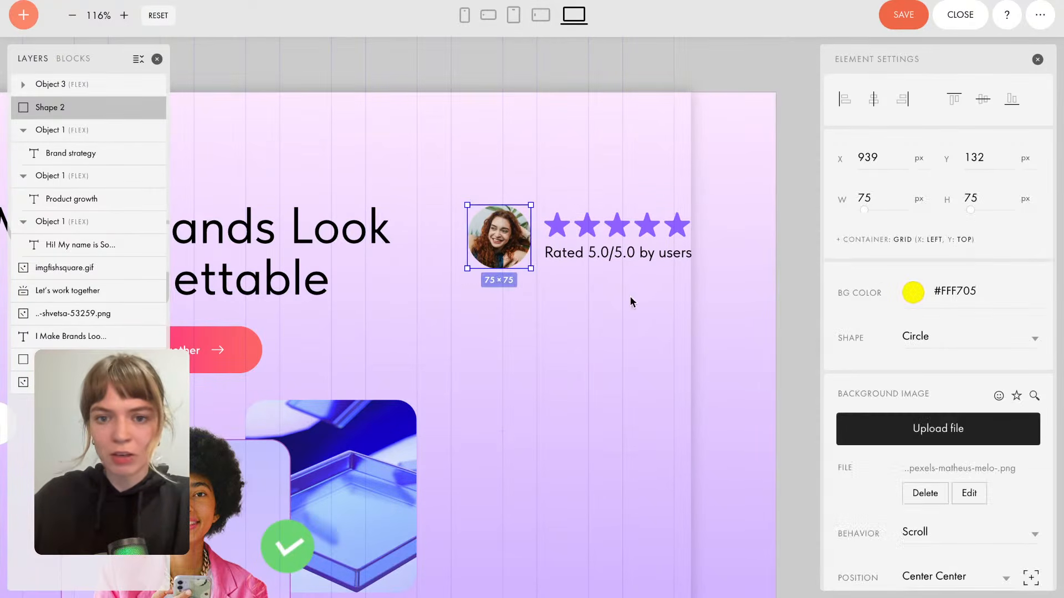
Group the portrait with the stars-and-caption object into a horizontal auto-layout group and move it to about X 963, Y 64 px.
left_click_drag(659, 291, 469, 201)
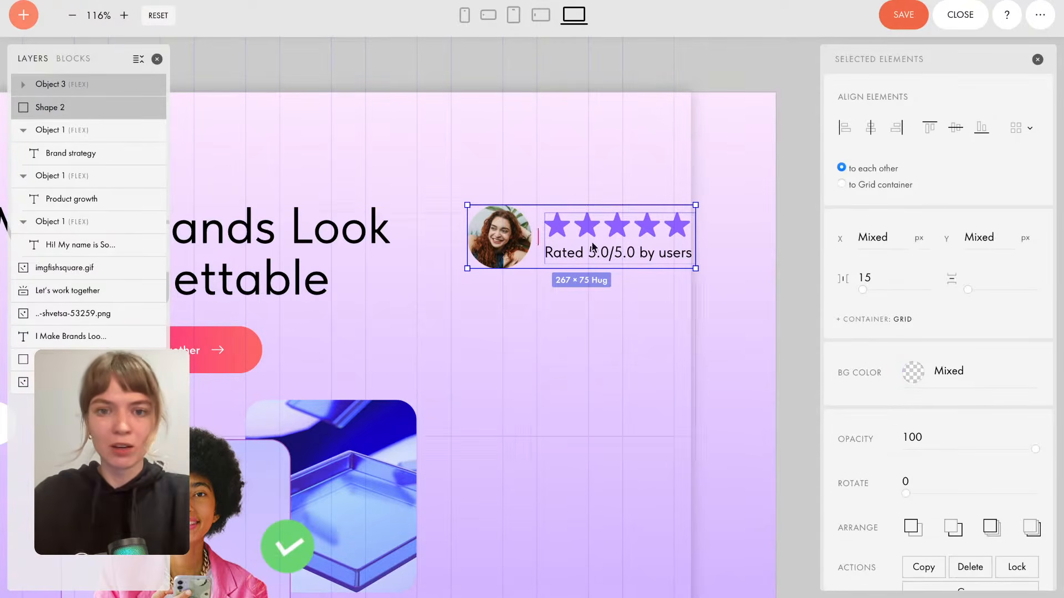
left_click(555, 318)
left_click(509, 246)
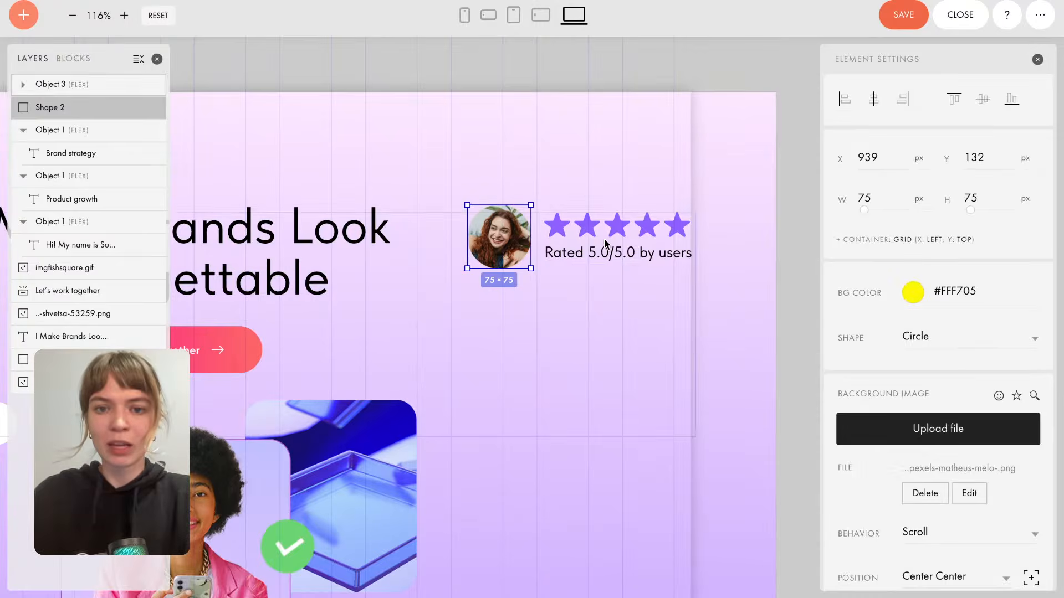
left_click(597, 230)
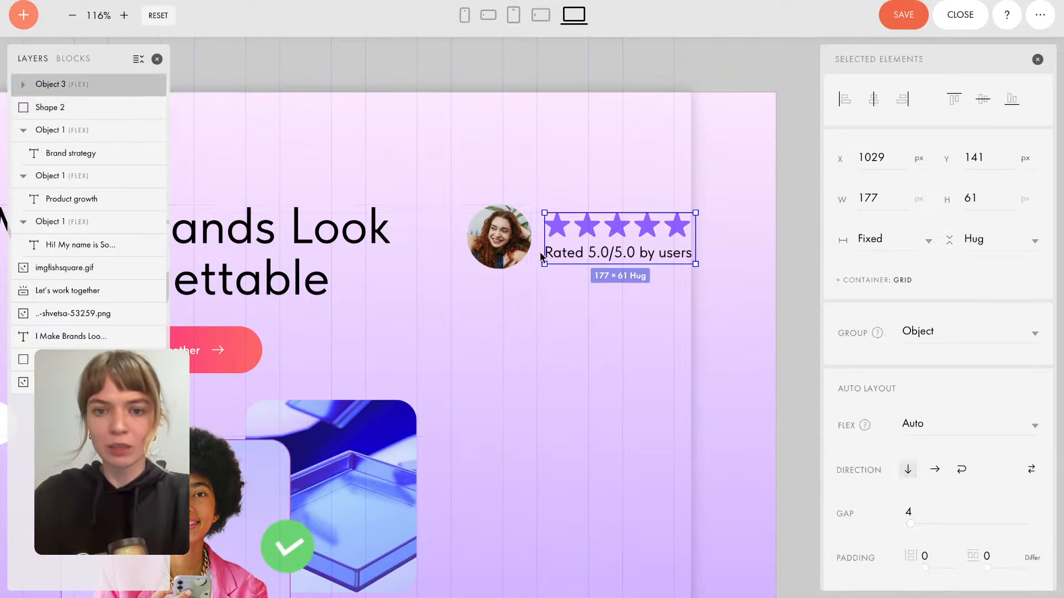
left_click_drag(458, 172, 706, 275)
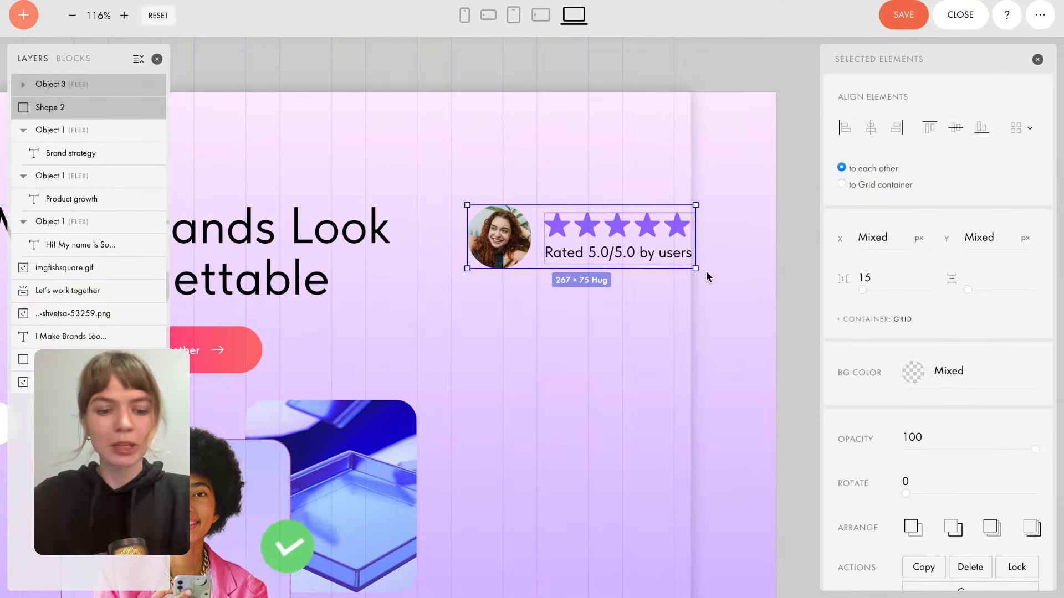
key("ctrl+g")
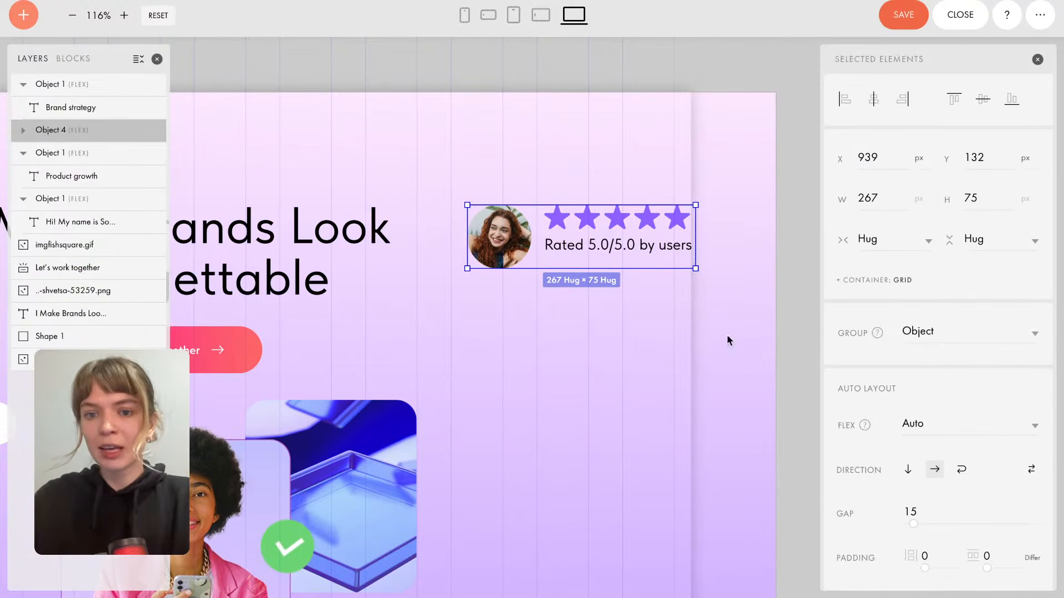
left_click_drag(503, 233, 528, 174)
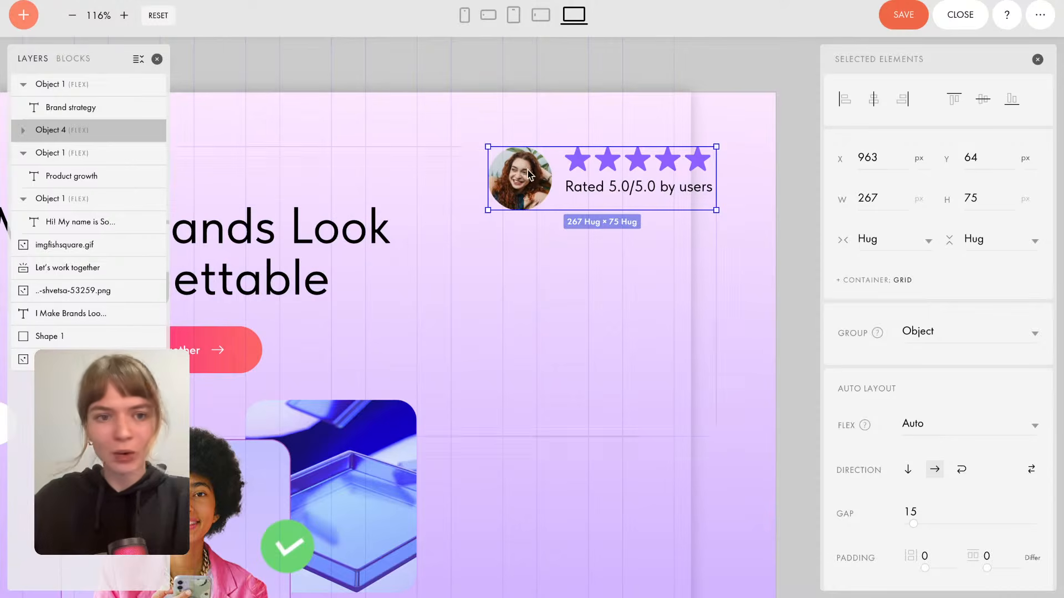
Examine how the portrait, star row and caption are nested inside the new rating group, and collapse its layers.
left_click(22, 130)
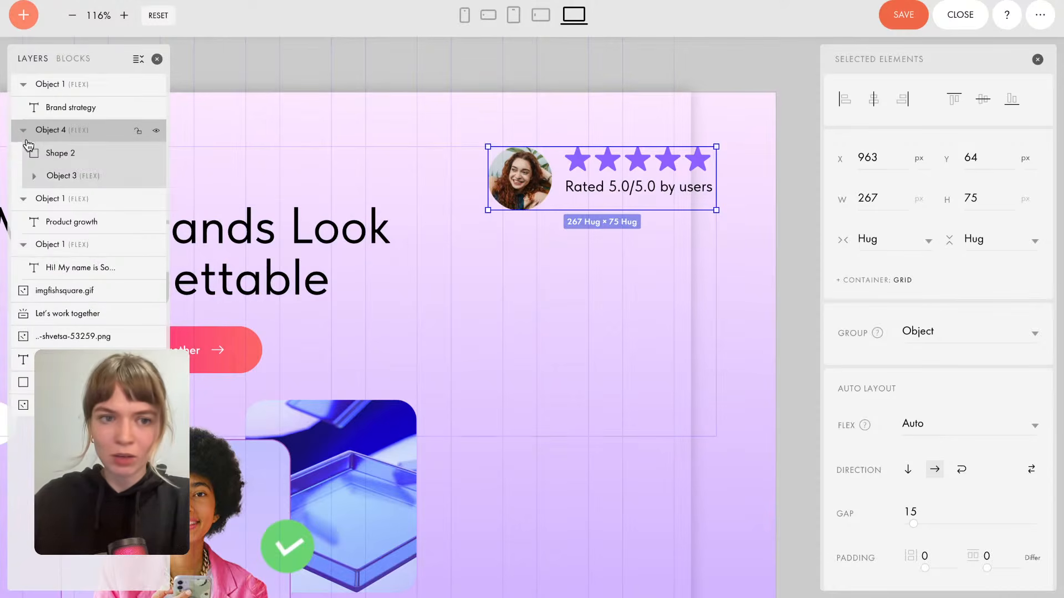
left_click(34, 176)
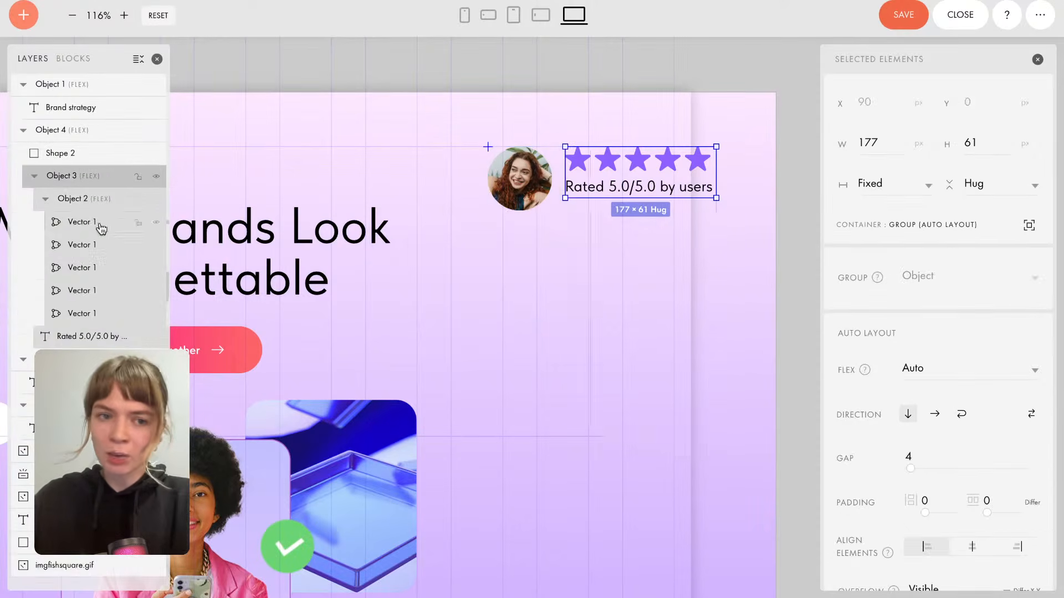
left_click(22, 131)
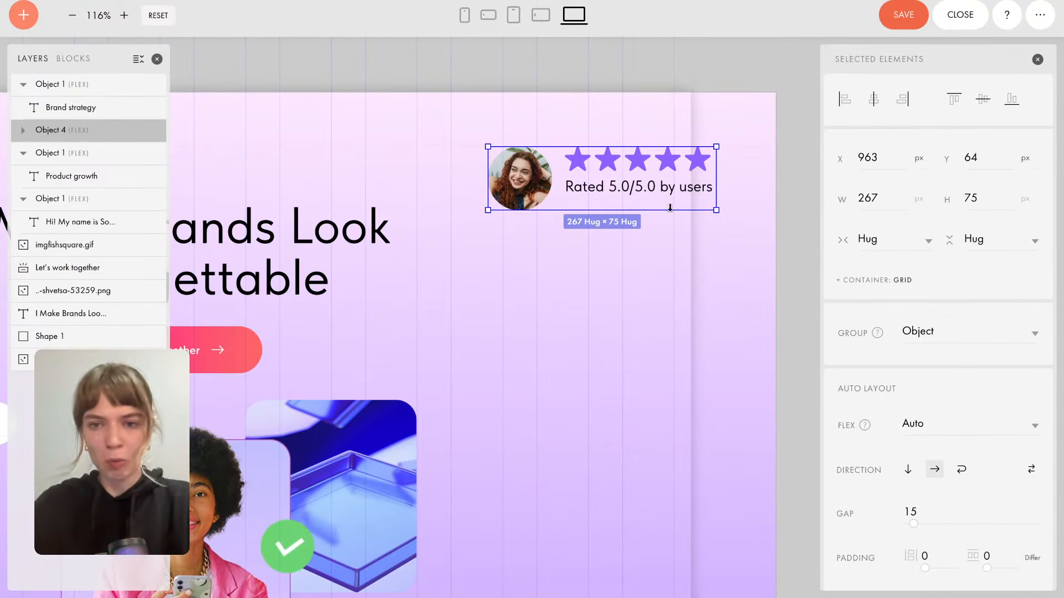
Compare top and center alignment of the elements in the rating group and keep them aligned to center.
scroll(925, 459, "down", 5)
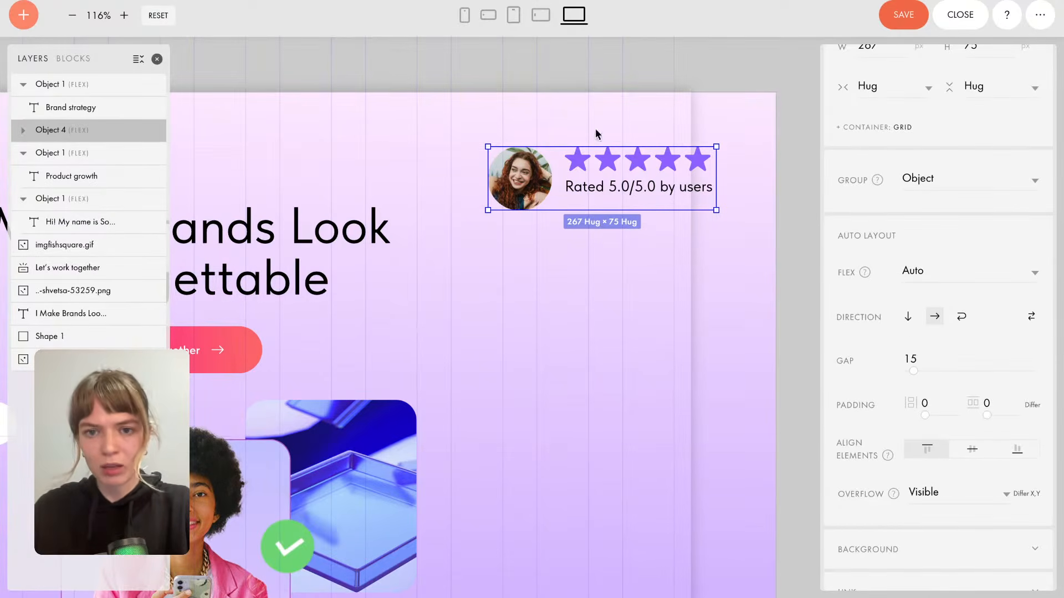
left_click(974, 450)
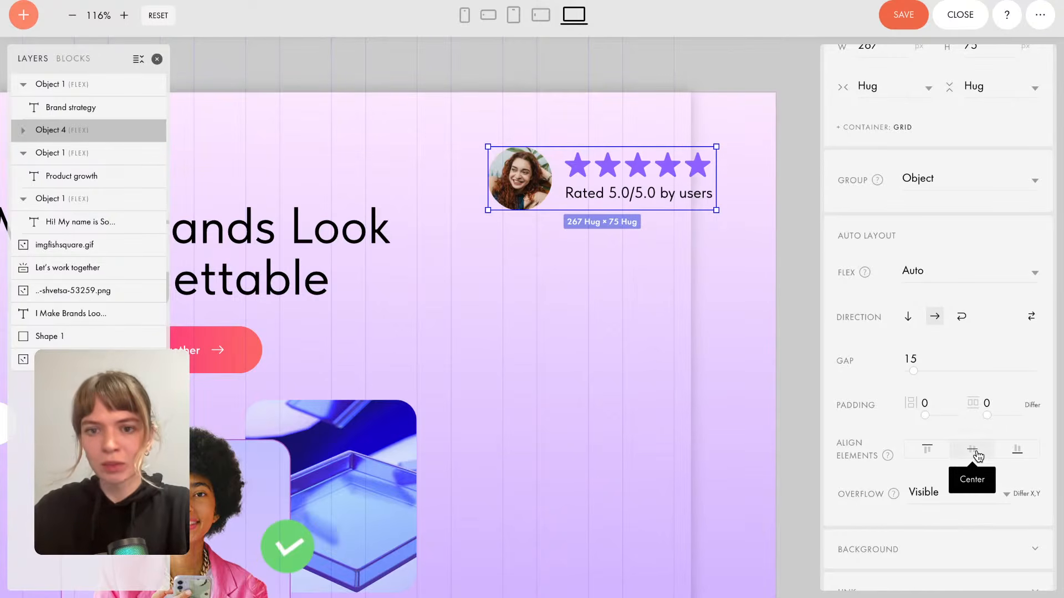
left_click(926, 449)
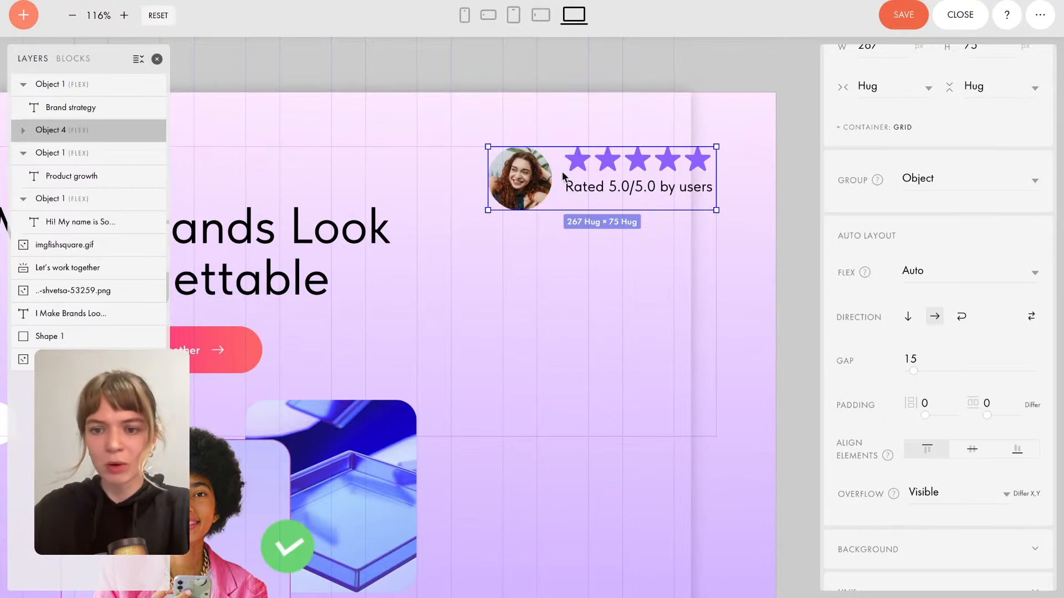
left_click(976, 452)
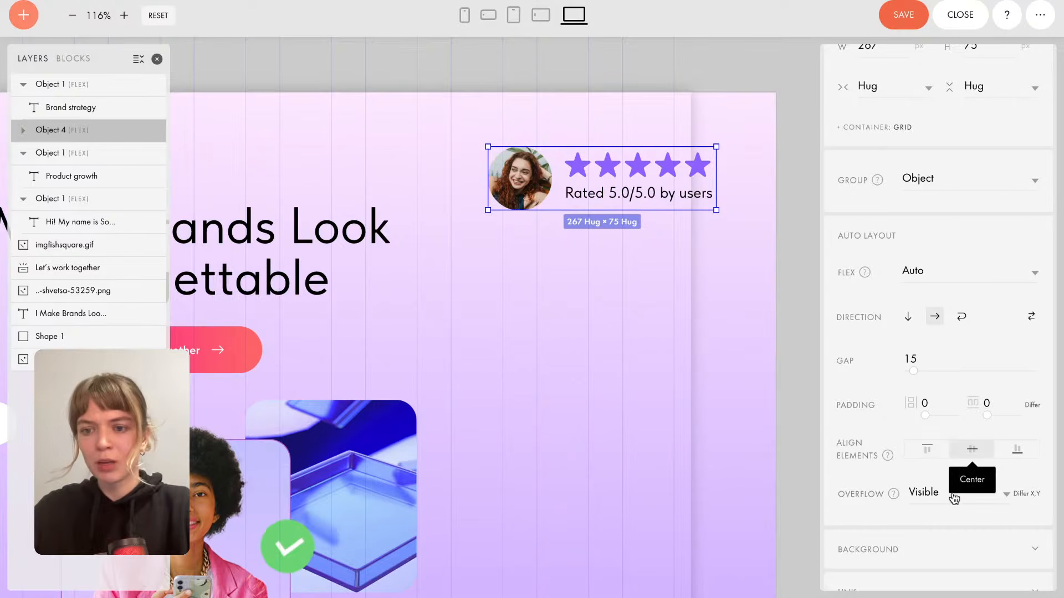
scroll(924, 332, "down", 2)
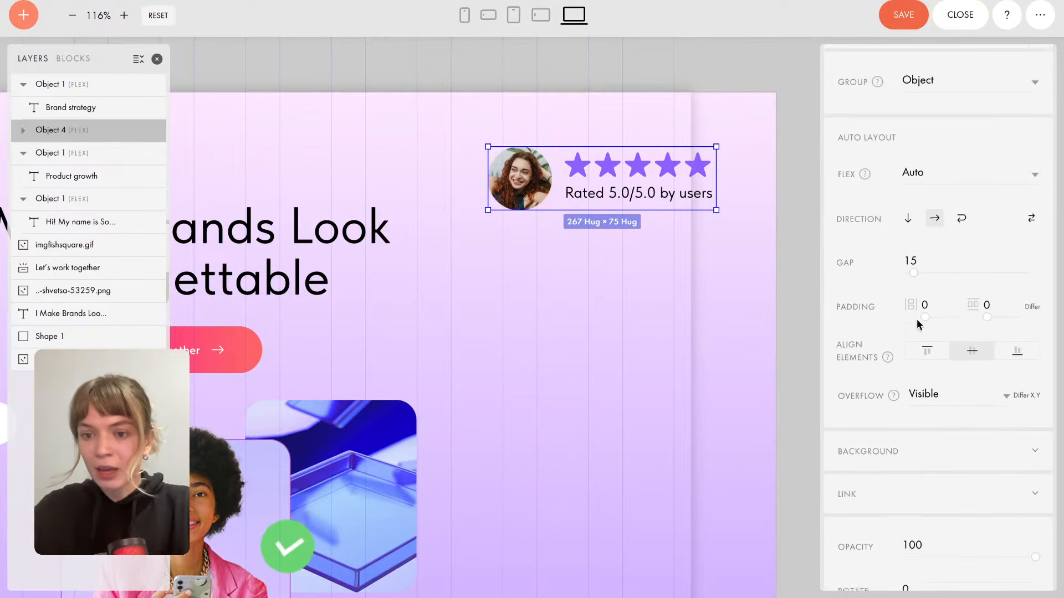
Give the rating group a solid white #FFFFFF background.
left_click(930, 439)
scroll(921, 441, "down", 1)
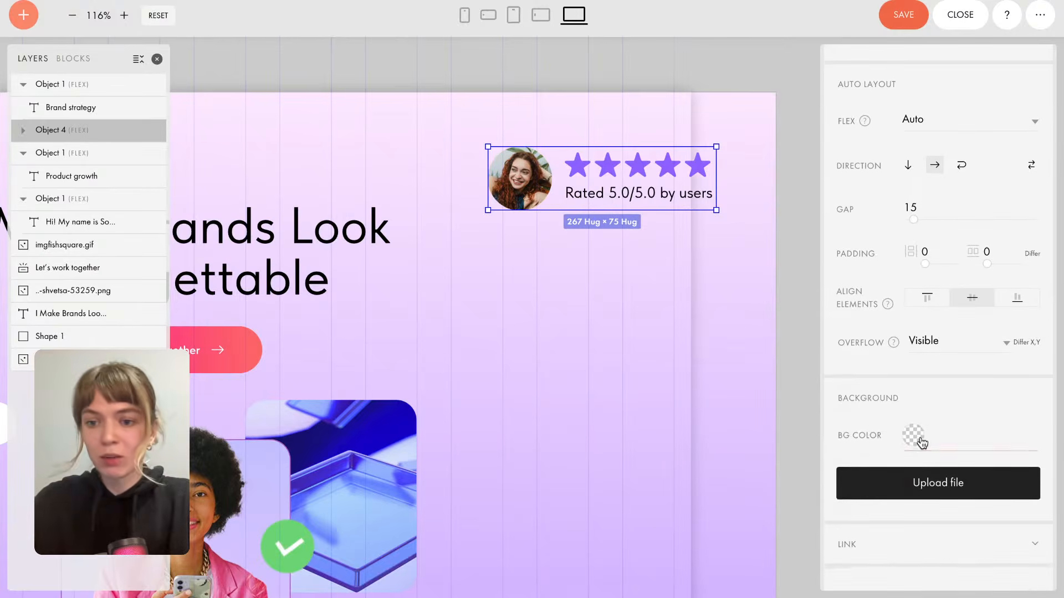
left_click(915, 436)
left_click_drag(814, 363, 735, 330)
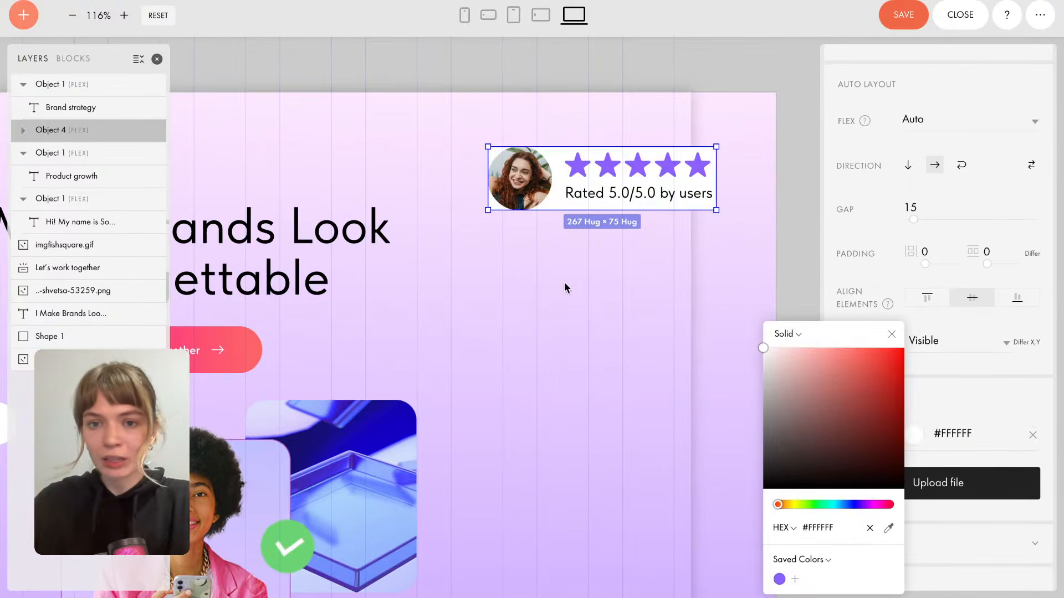
left_click(593, 242)
Set the rating group's horizontal and vertical padding to 20 each.
left_click(596, 181)
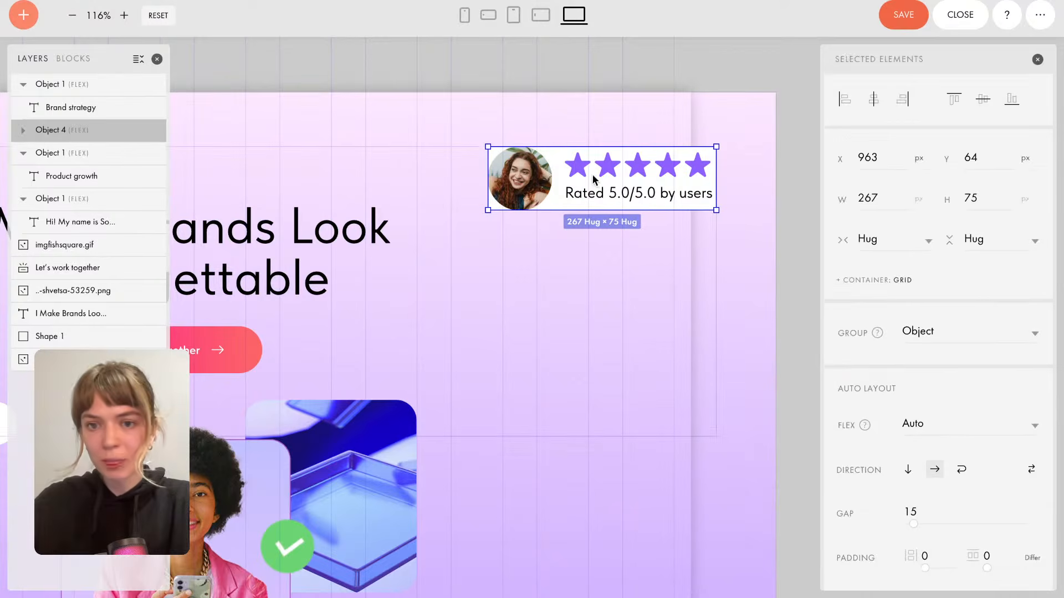
scroll(908, 438, "down", 4)
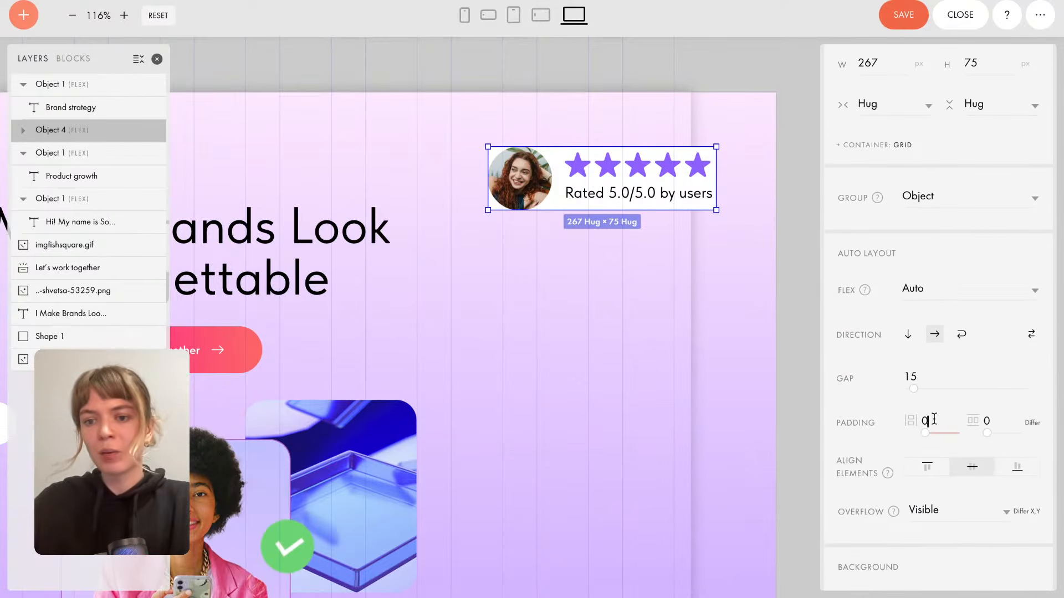
left_click_drag(934, 420, 920, 420)
type("2")
key("Return")
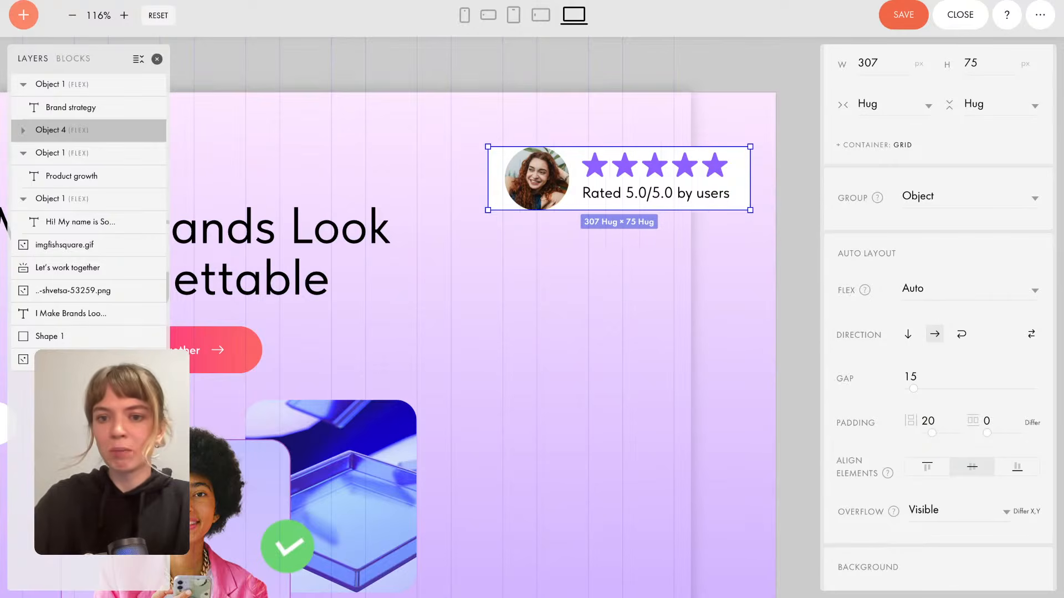
left_click_drag(994, 421, 982, 421)
type("2")
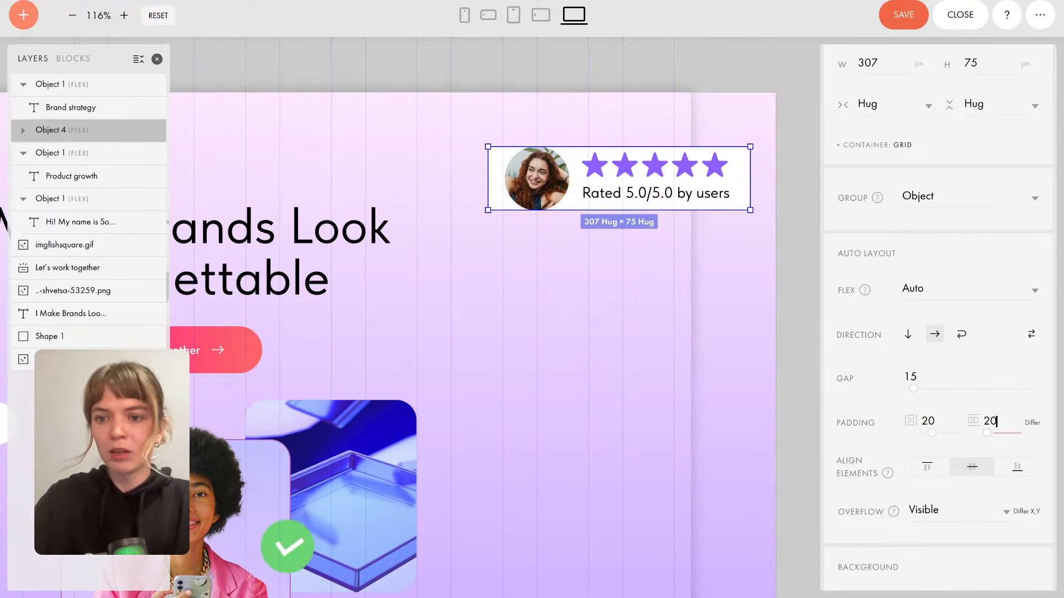
type("0")
key("Return")
Round the corners of the rating card with a radius of 24.
scroll(954, 390, "down", 6)
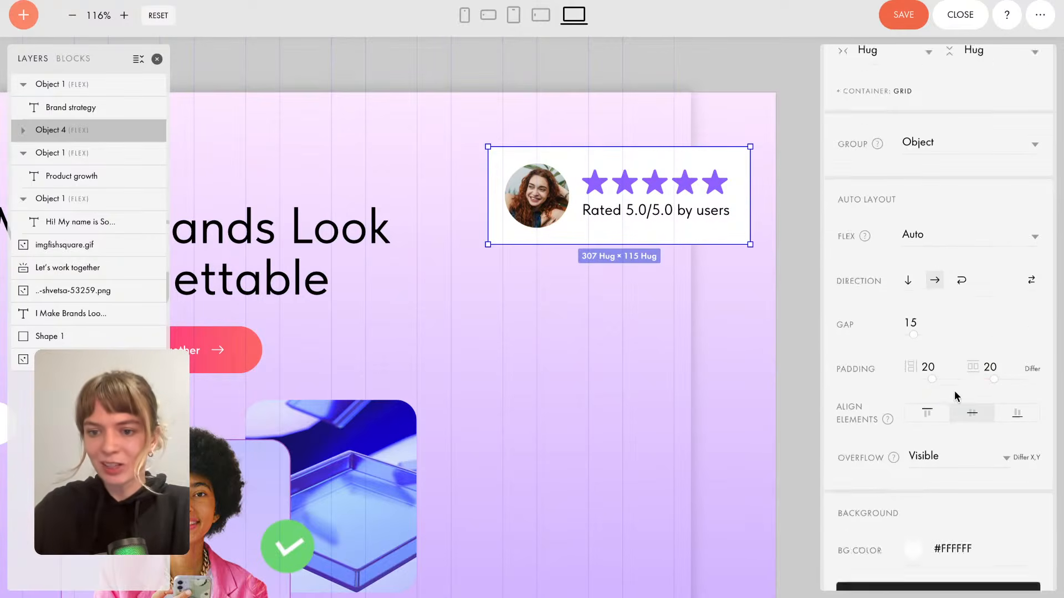
scroll(954, 391, "down", 8)
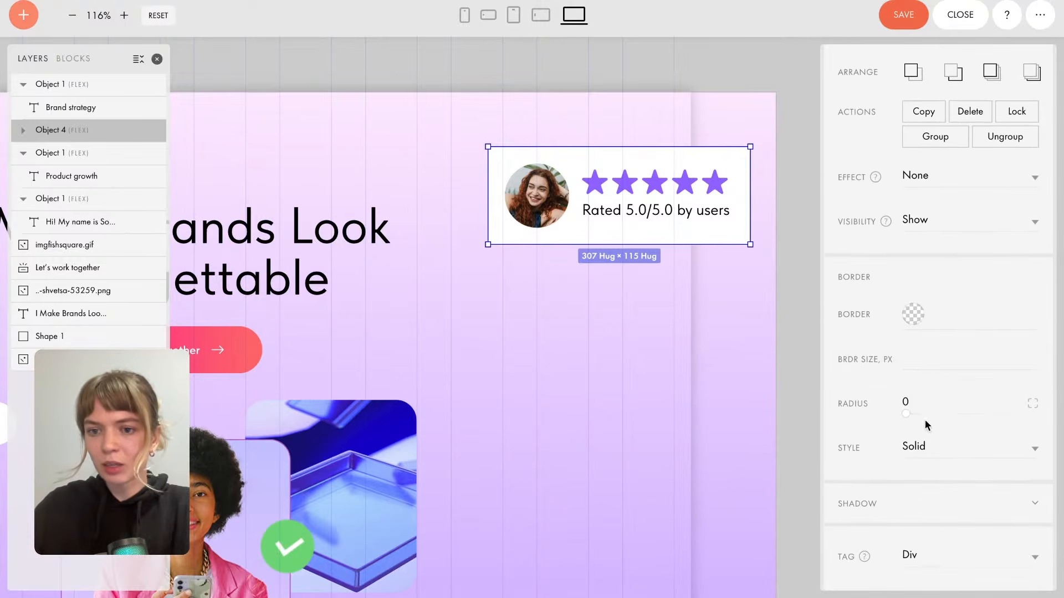
left_click(919, 400)
type("24")
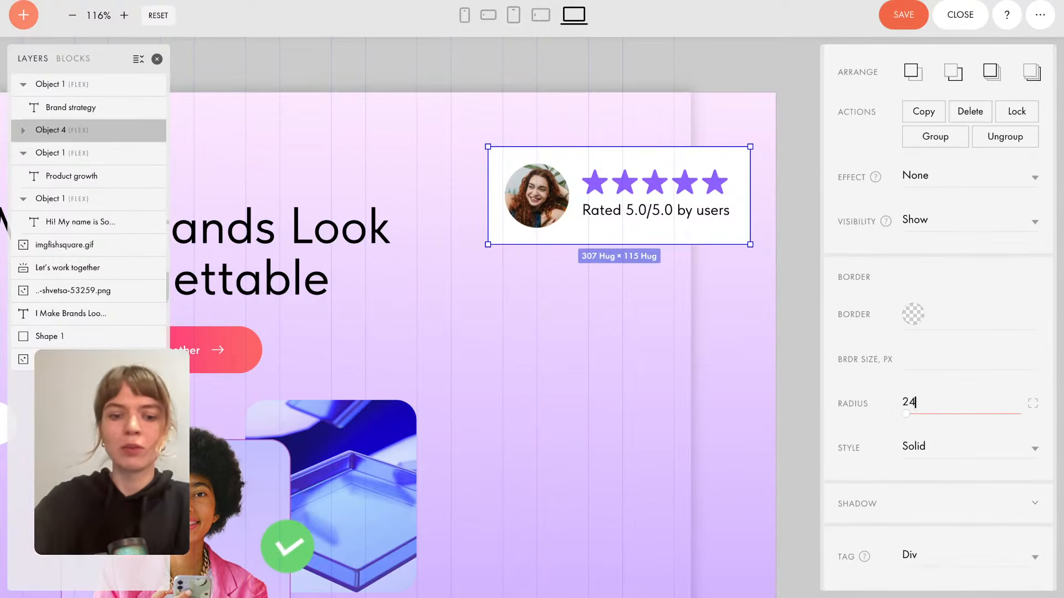
left_click(637, 338)
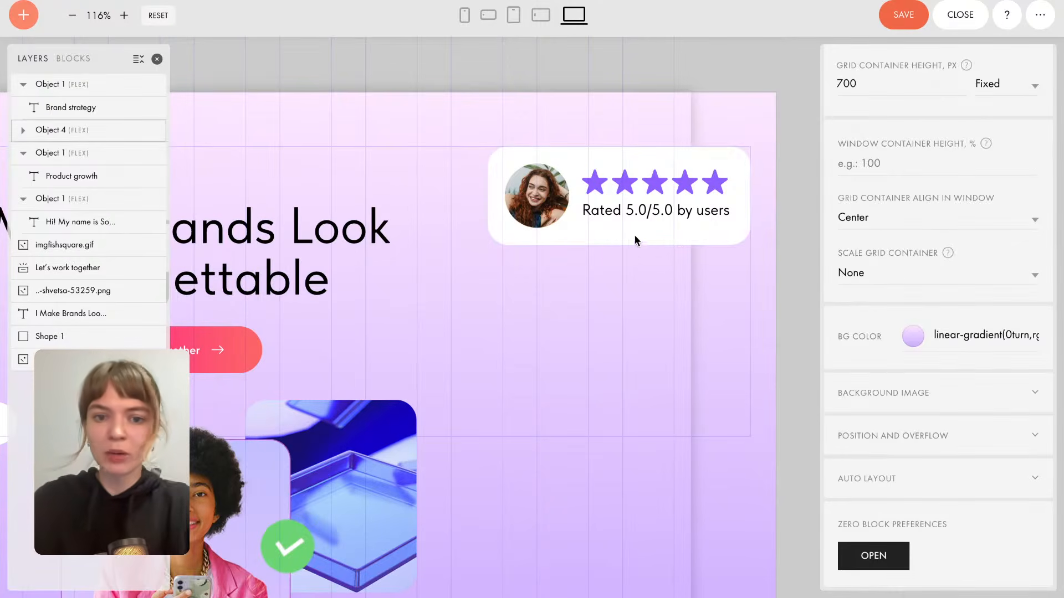
Move the rating card just below the Brand strategy tag, overlapping the bottom edge of the hero background.
left_click(670, 191)
scroll(670, 192, "down", 3, "ctrl")
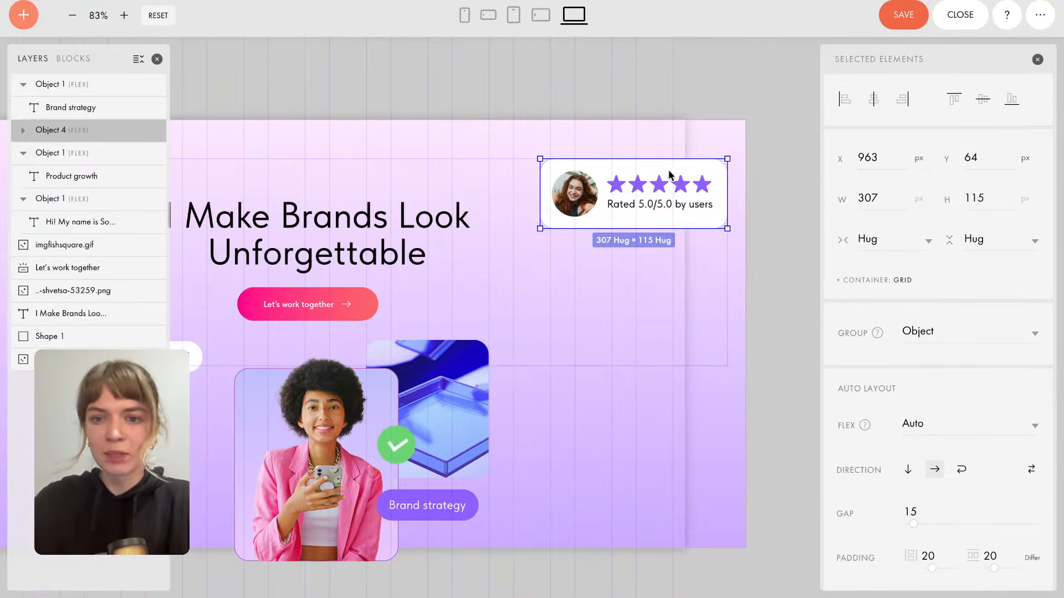
left_click_drag(670, 173, 532, 493)
scroll(579, 353, "down", 3)
left_click(591, 367)
scroll(591, 365, "down", 3)
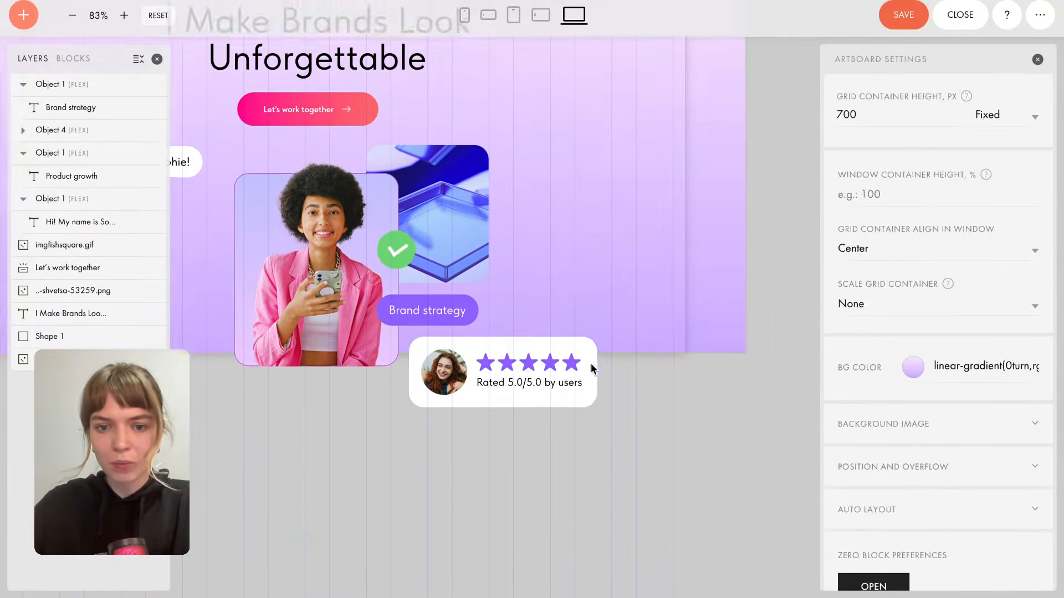
scroll(590, 364, "left", 2)
scroll(590, 363, "up", 2)
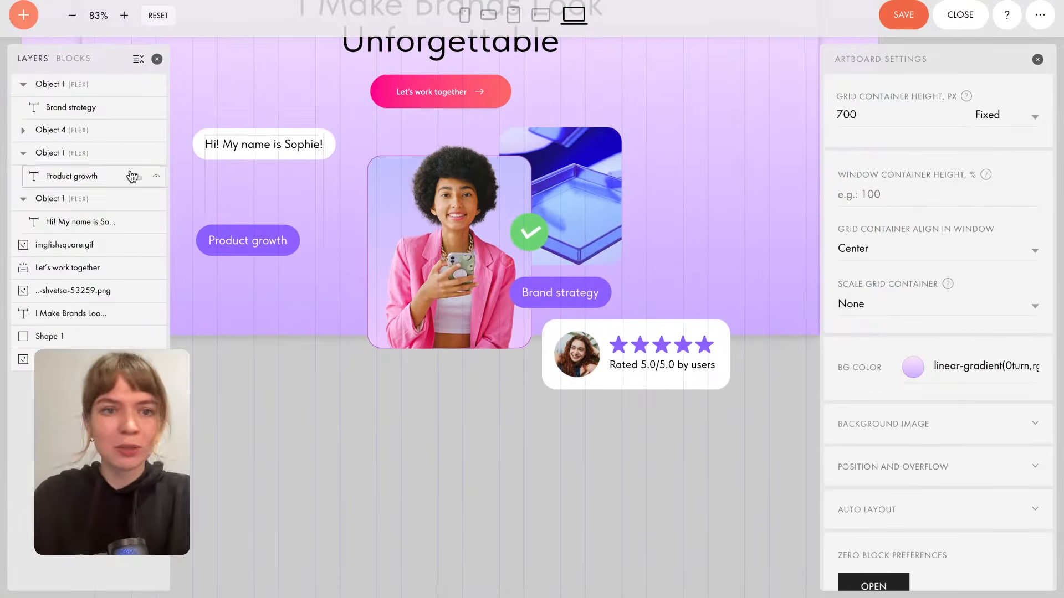
Add a vector element and place it below the Product growth tag at about X 294, Y 735 px.
left_click(23, 16)
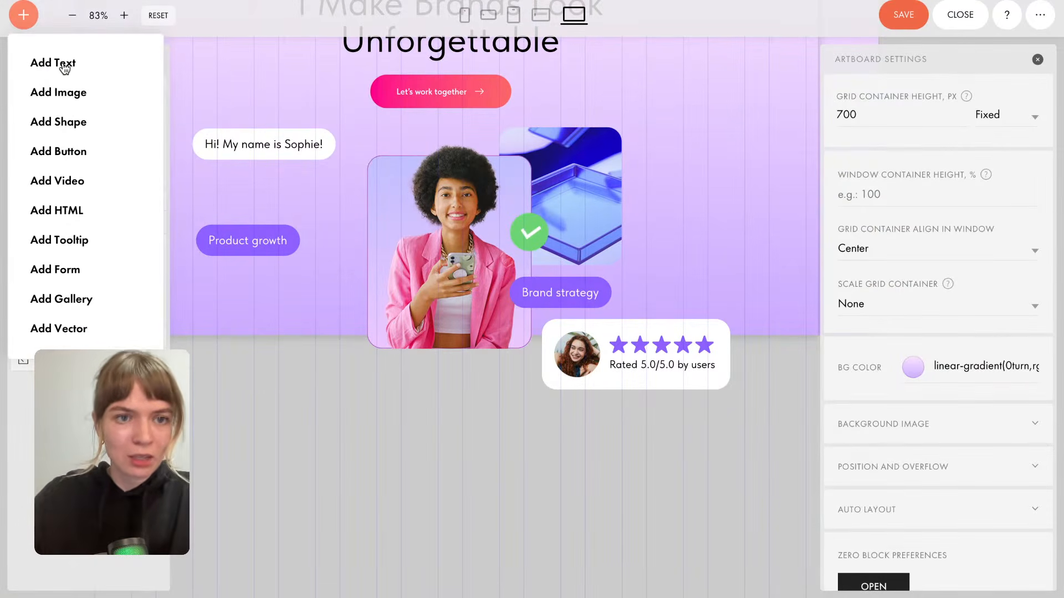
left_click(71, 338)
left_click_drag(393, 64, 314, 370)
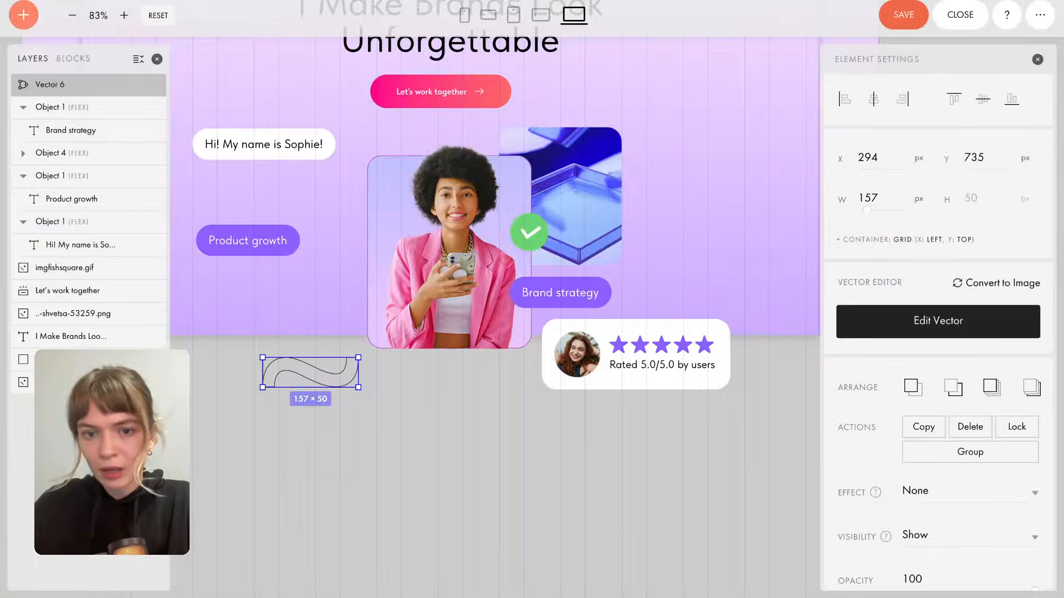
Open the new vector for editing and delete its default wave path.
left_click(959, 331)
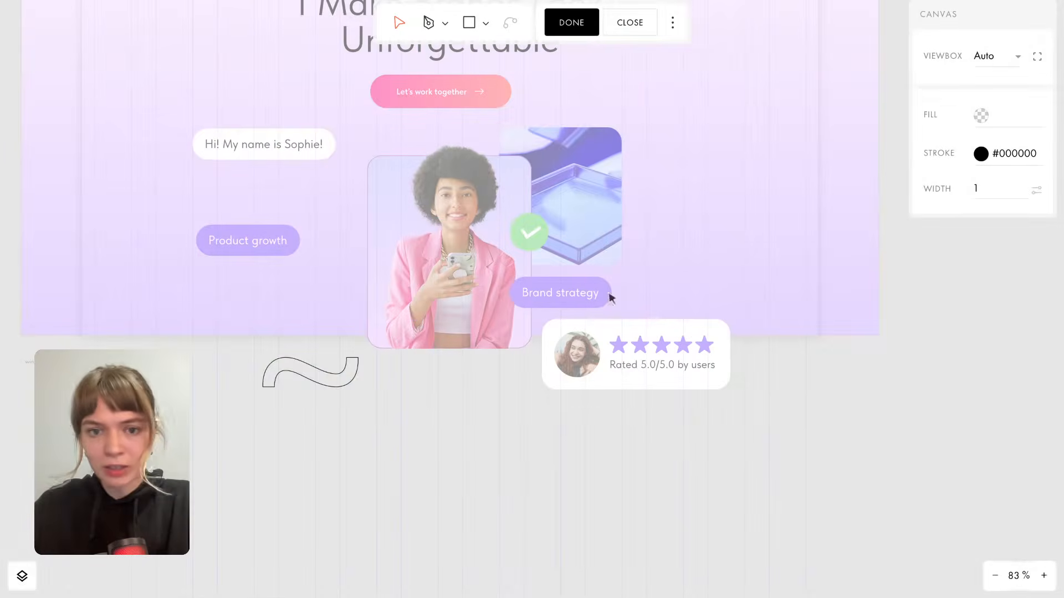
left_click(336, 384)
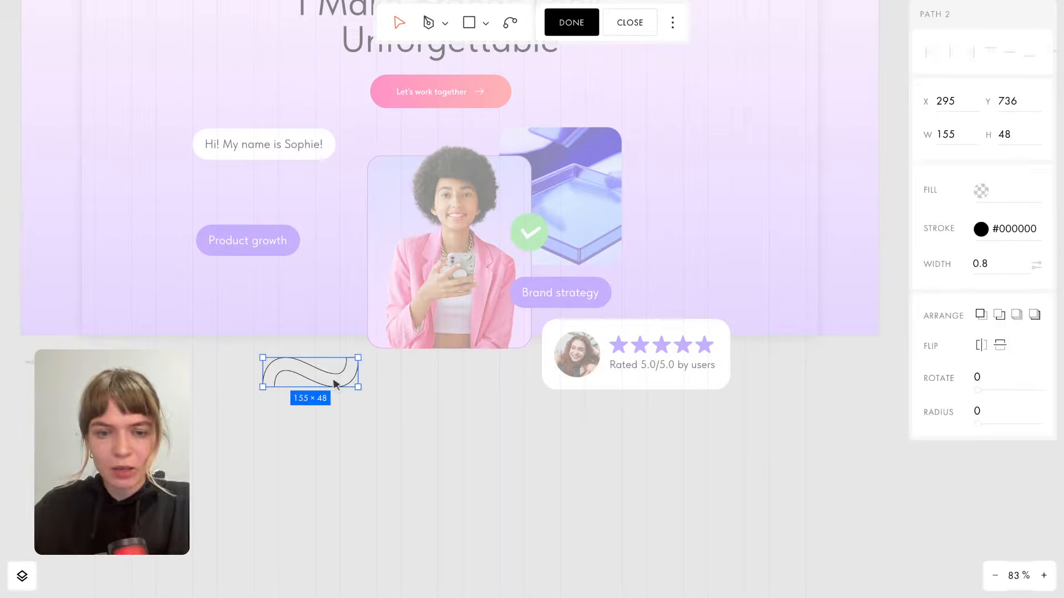
key("Delete")
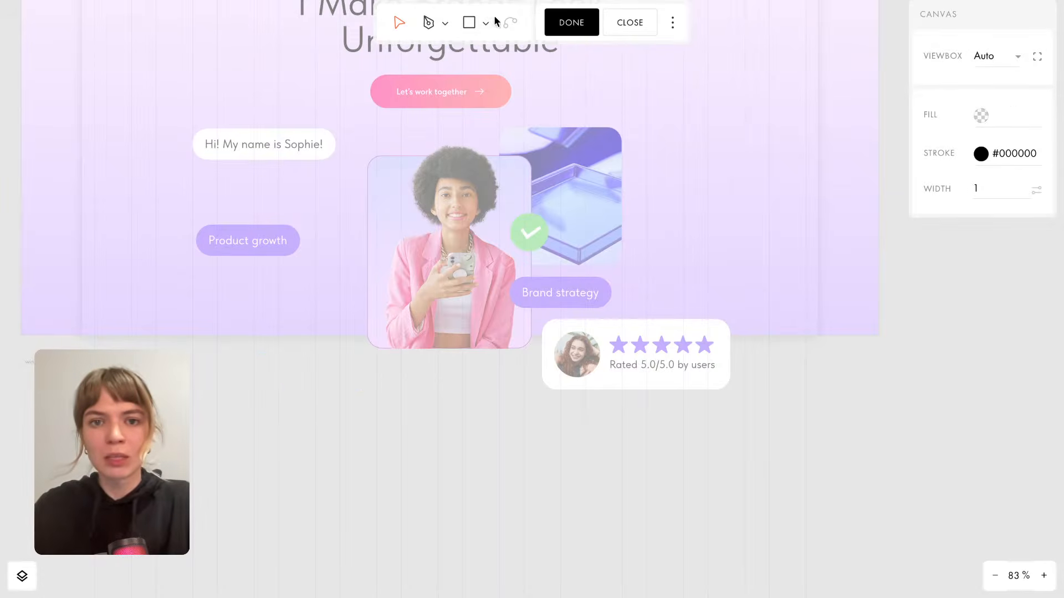
Draw an open peak of two straight segments, about 22 × 15 px, over the glass image's lower-right corner with the Pen tool.
left_click(429, 26)
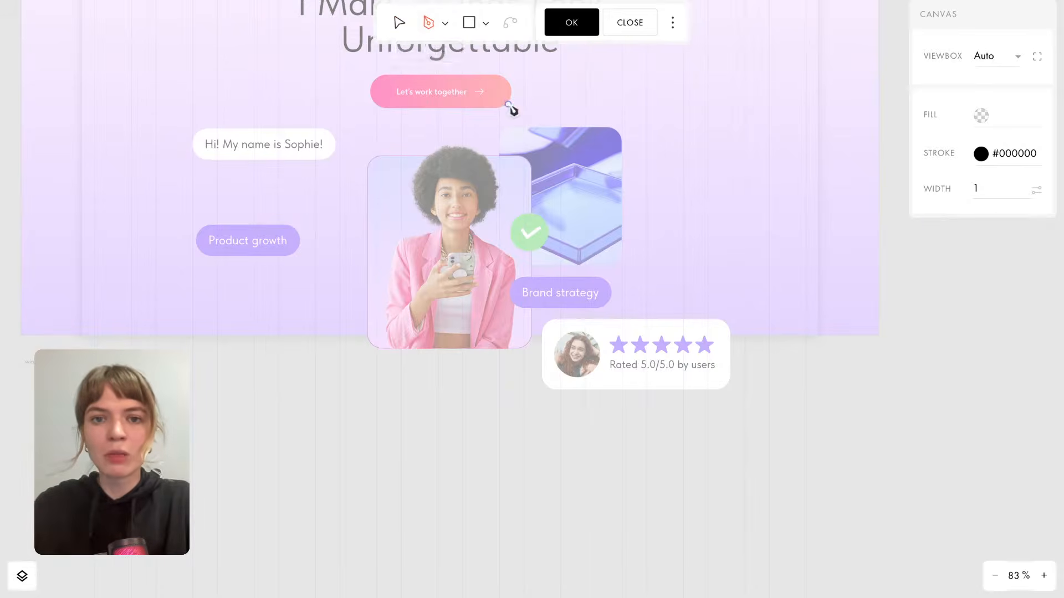
scroll(513, 109, "up", 2)
scroll(261, 273, "up", 4)
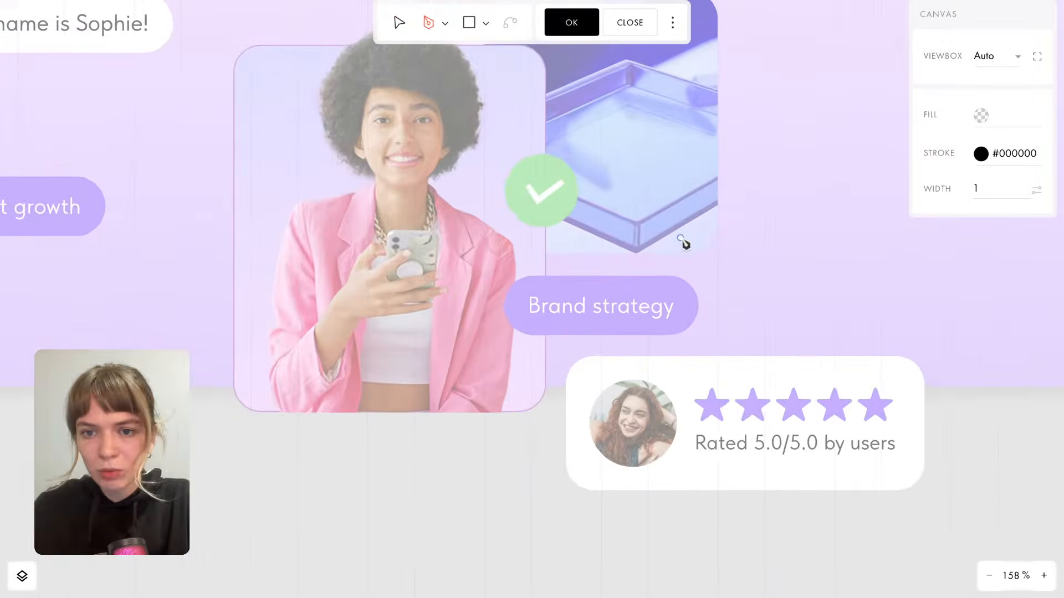
left_click_drag(677, 234, 677, 212)
left_click(688, 217)
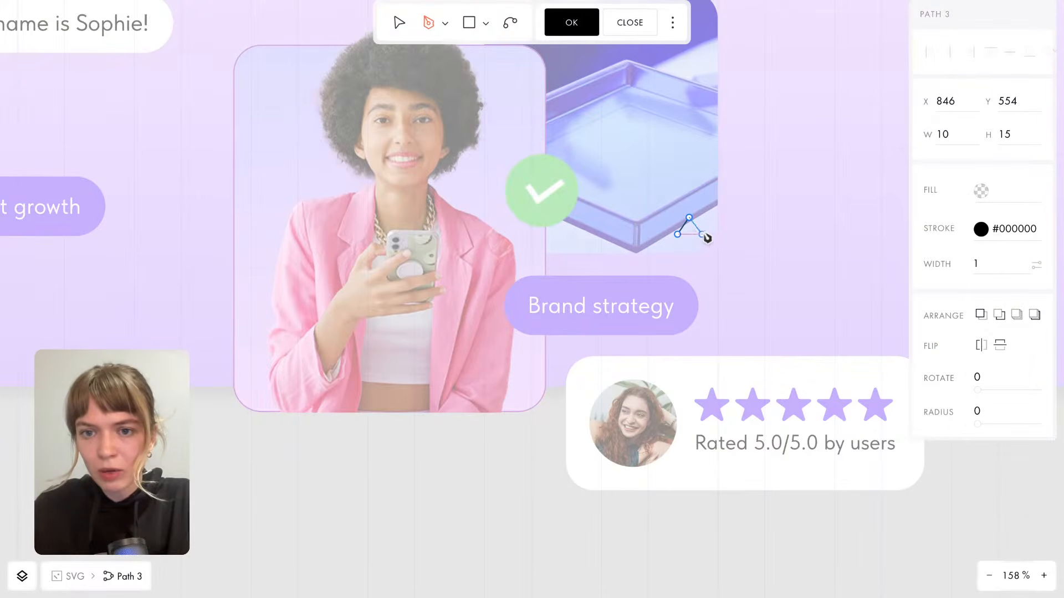
left_click(702, 235)
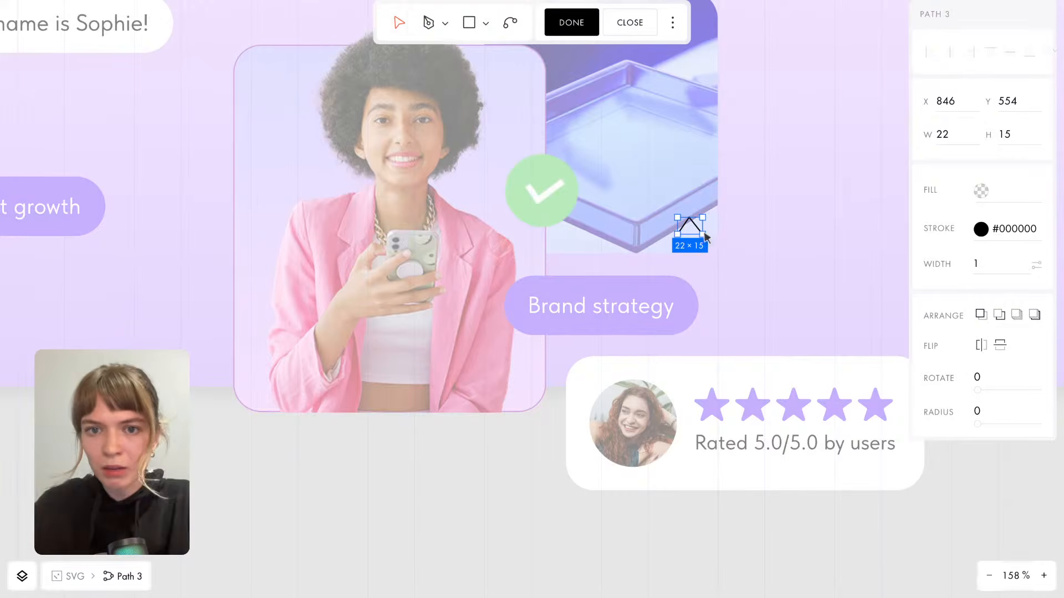
Draw an arrow about 17 × 22 px rising diagonally from the right end of the peak with the Arrow tool.
left_click(472, 23)
left_click(486, 25)
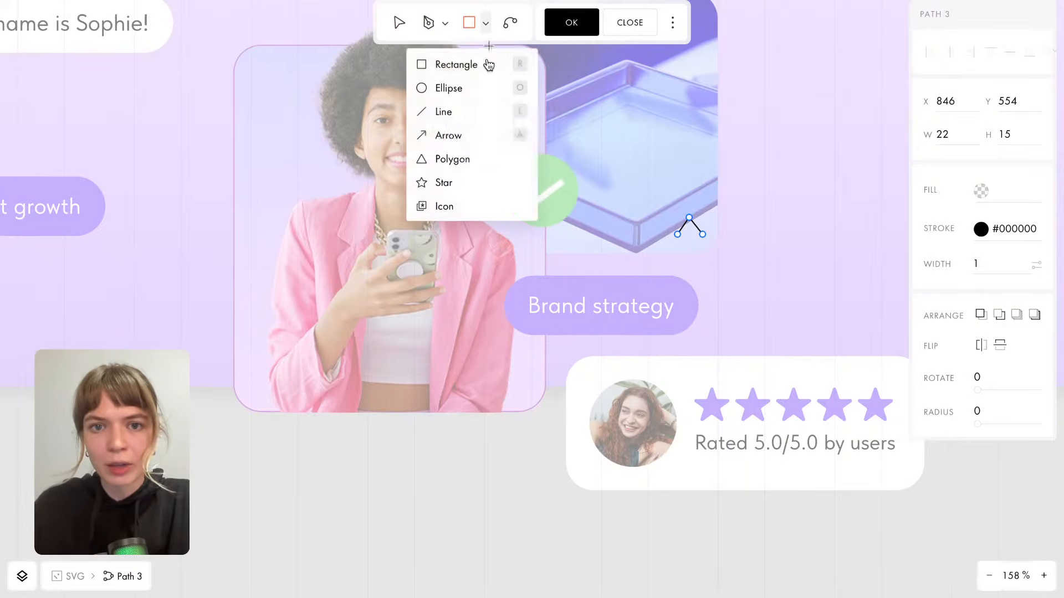
left_click(465, 133)
scroll(733, 230, "up", 3)
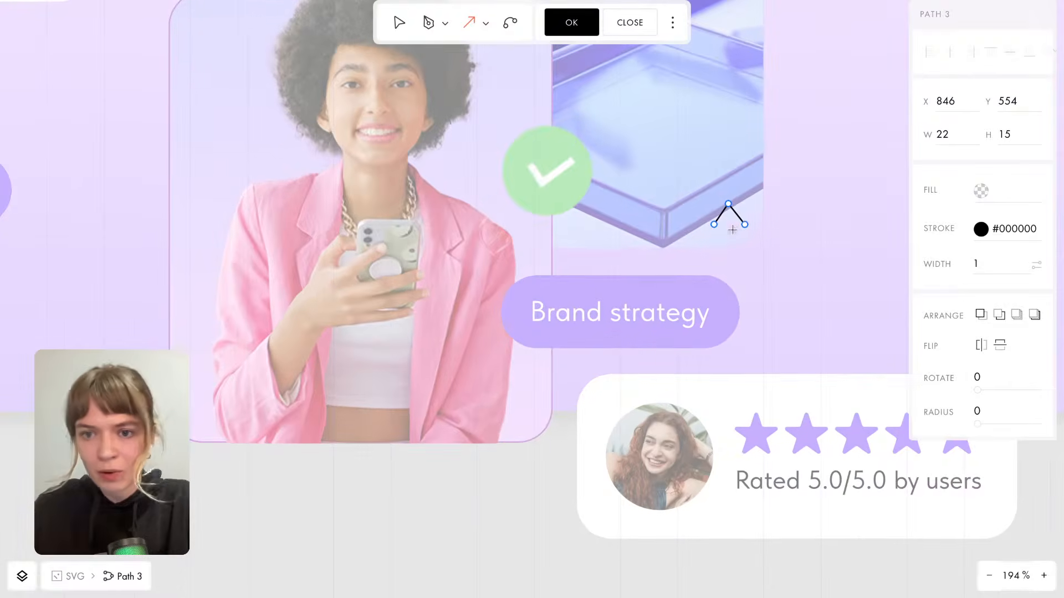
left_click_drag(746, 224, 768, 193)
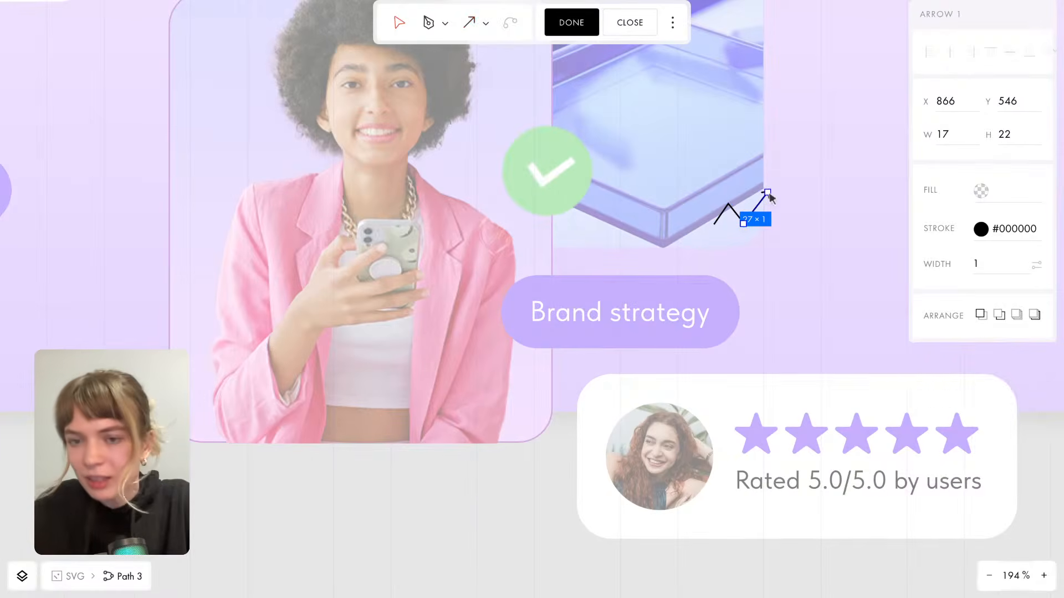
left_click(399, 22)
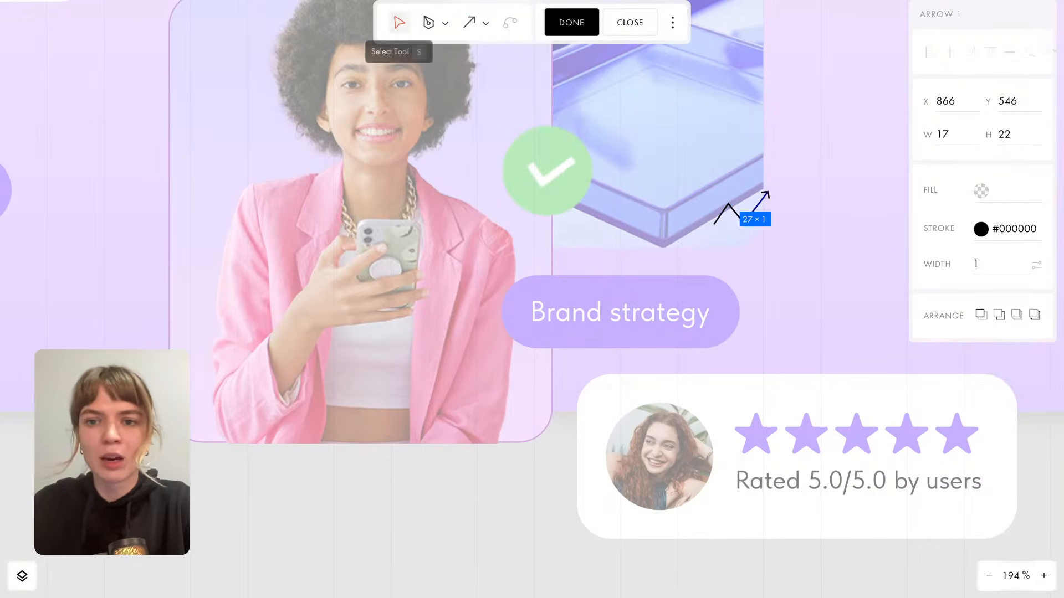
Move the arrow's starting point to X 867, Y 568 so it meets the right end of the peak.
left_click(730, 210)
scroll(726, 214, "up", 5)
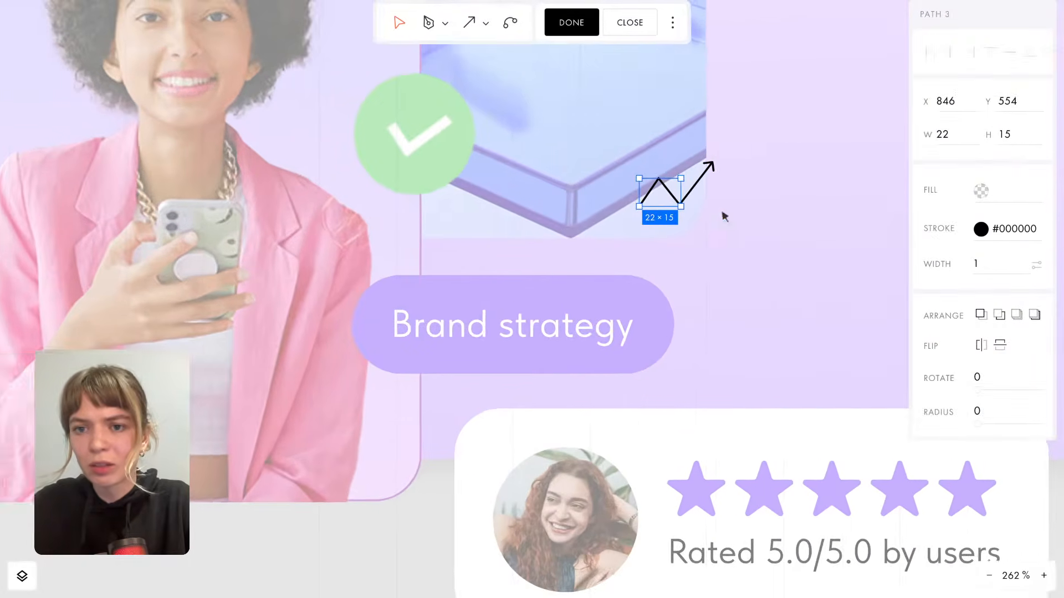
scroll(686, 159, "up", 3)
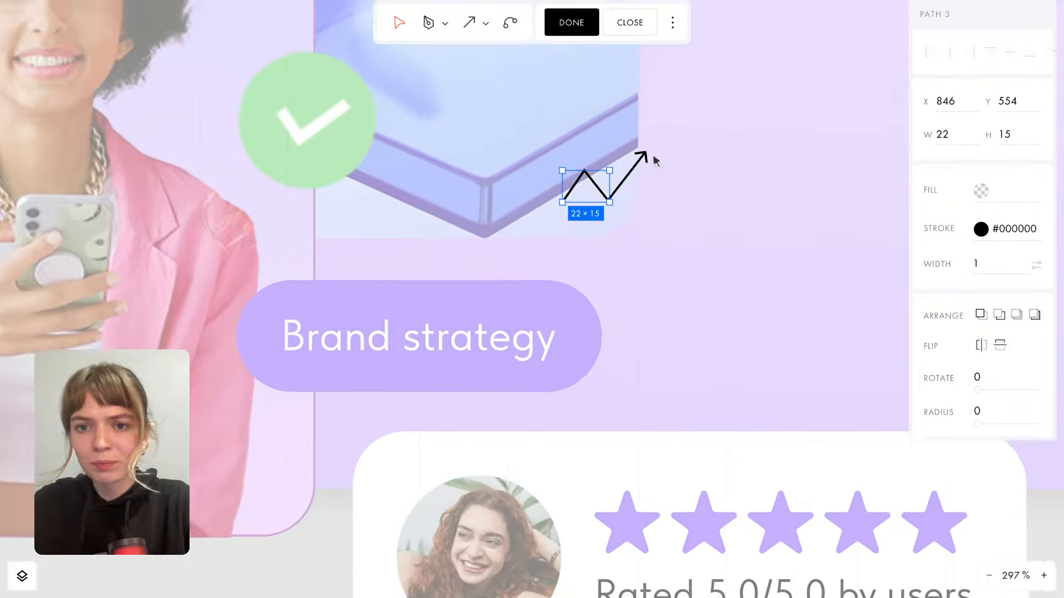
scroll(642, 158, "right", 2)
left_click(594, 195)
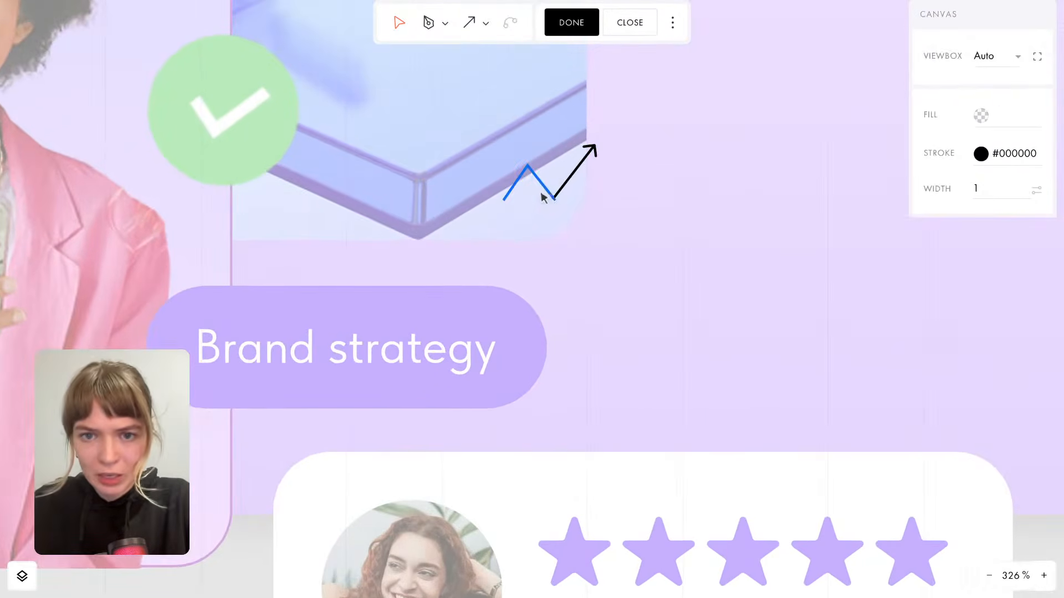
left_click(548, 190)
scroll(550, 194, "up", 4)
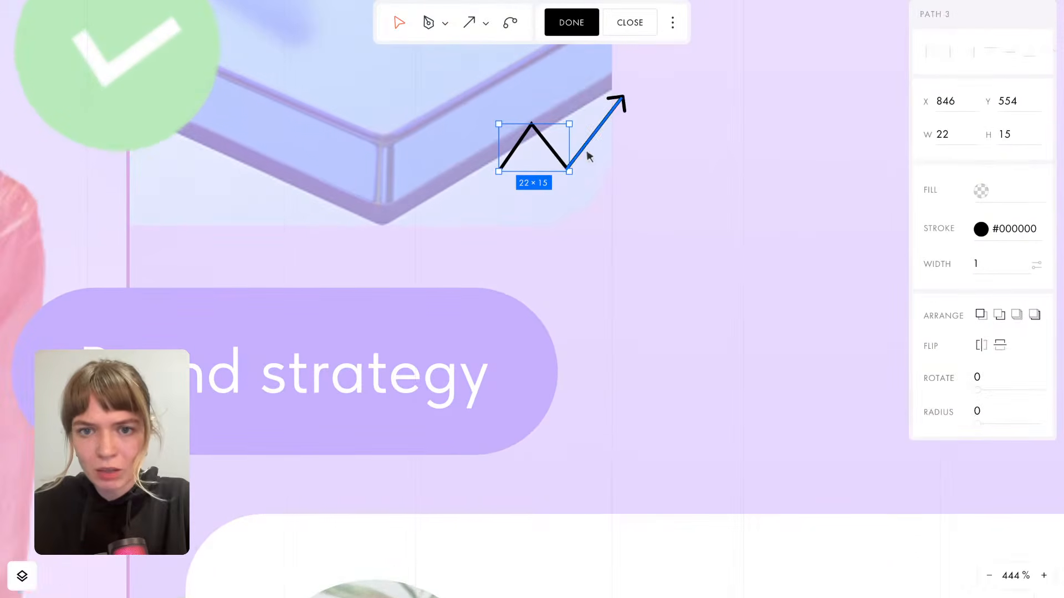
left_click(587, 154)
double_click(581, 152)
scroll(580, 150, "up", 1)
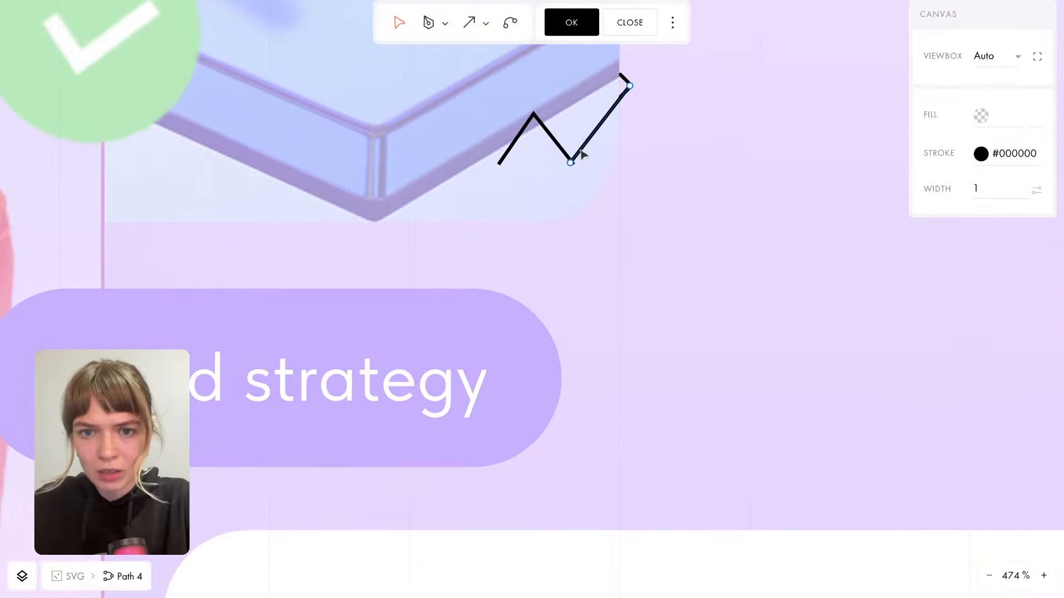
left_click_drag(569, 164, 574, 165)
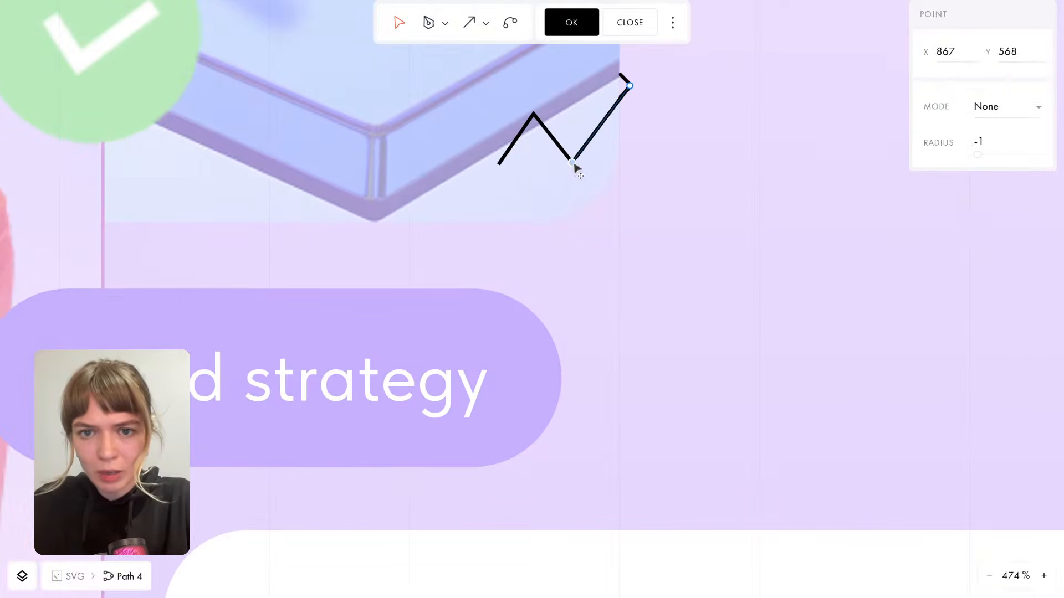
left_click(616, 175)
left_click(646, 209)
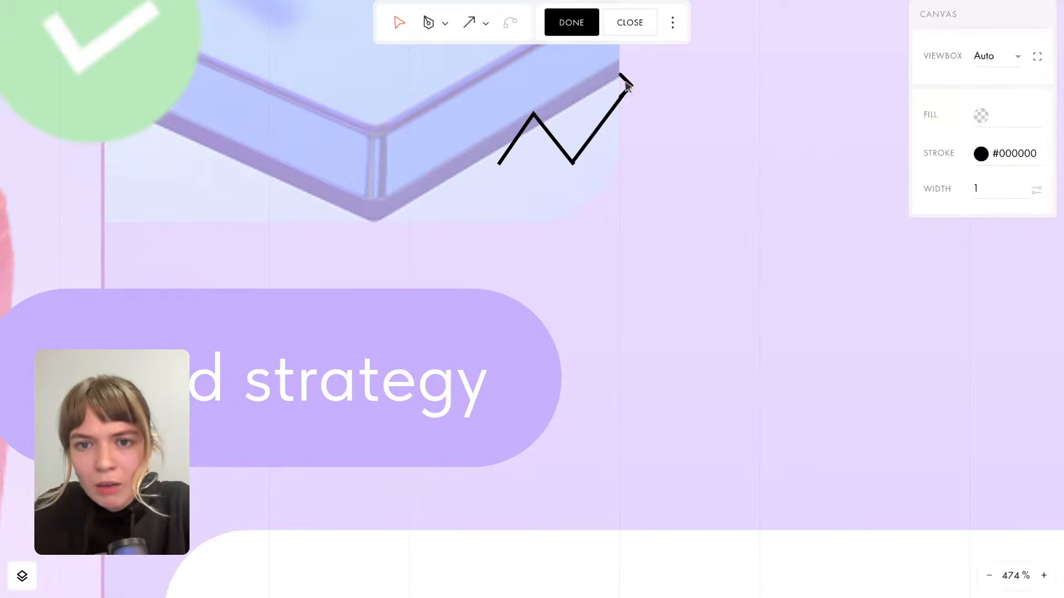
Delete the tall diagonal arrow beside the peak, including both of its end points.
left_click(625, 94)
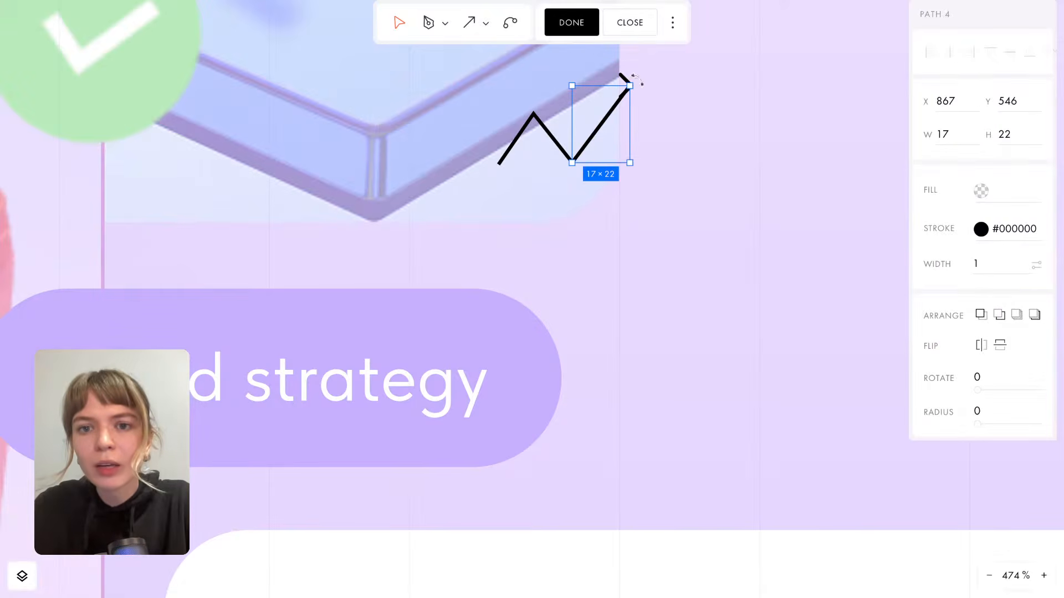
mouse_move(639, 87)
left_mouse_down()
mouse_move(629, 90)
mouse_move(638, 80)
mouse_move(634, 103)
left_mouse_up()
double_click(618, 108)
left_click(618, 100)
left_click(622, 100)
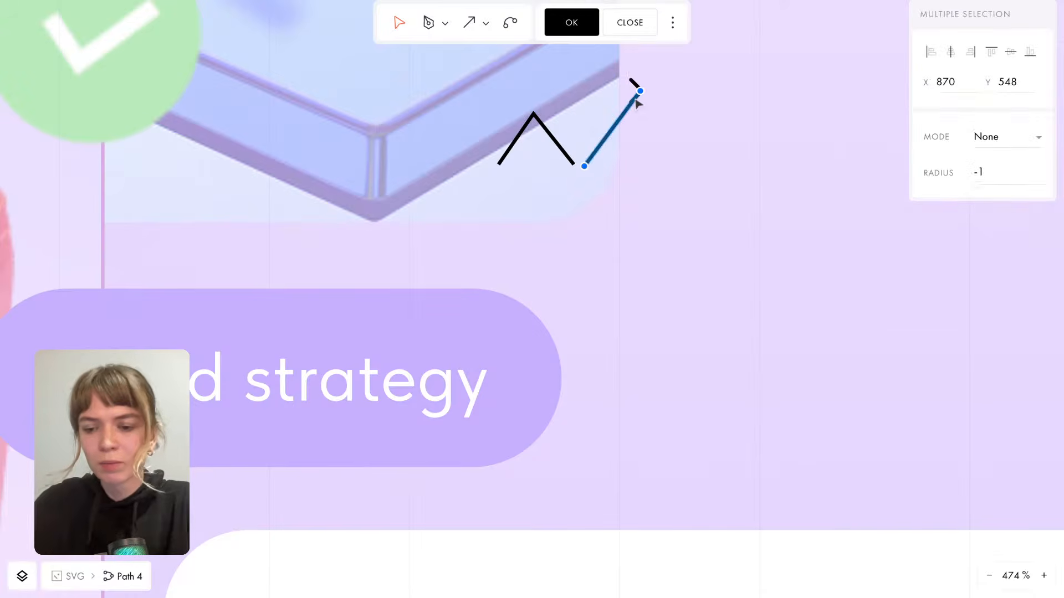
key("Delete")
Draw a new diagonal arrow about 16 × 17 px from the peak's right end with the Arrow tool, positioned at X 867, Y 552.
left_click(471, 25)
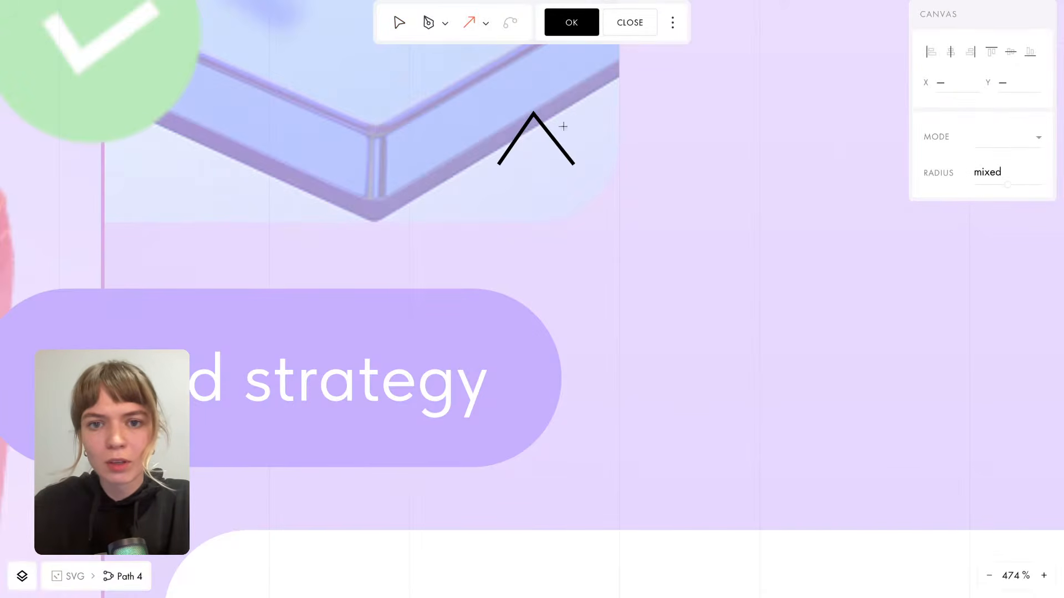
mouse_move(572, 161)
left_mouse_down()
mouse_move(631, 111)
mouse_move(624, 104)
left_mouse_up()
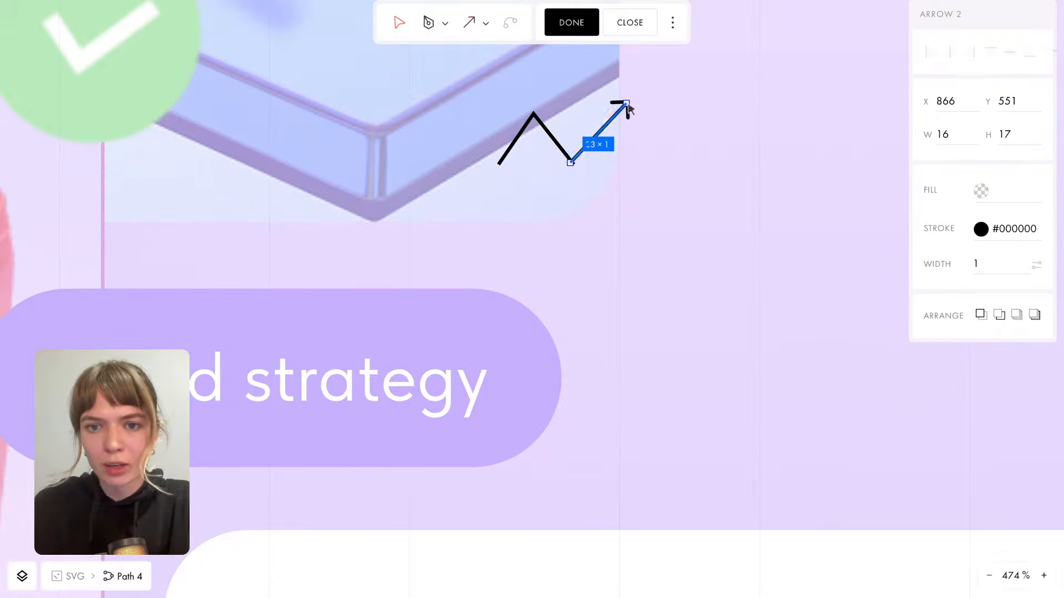
key("Down")
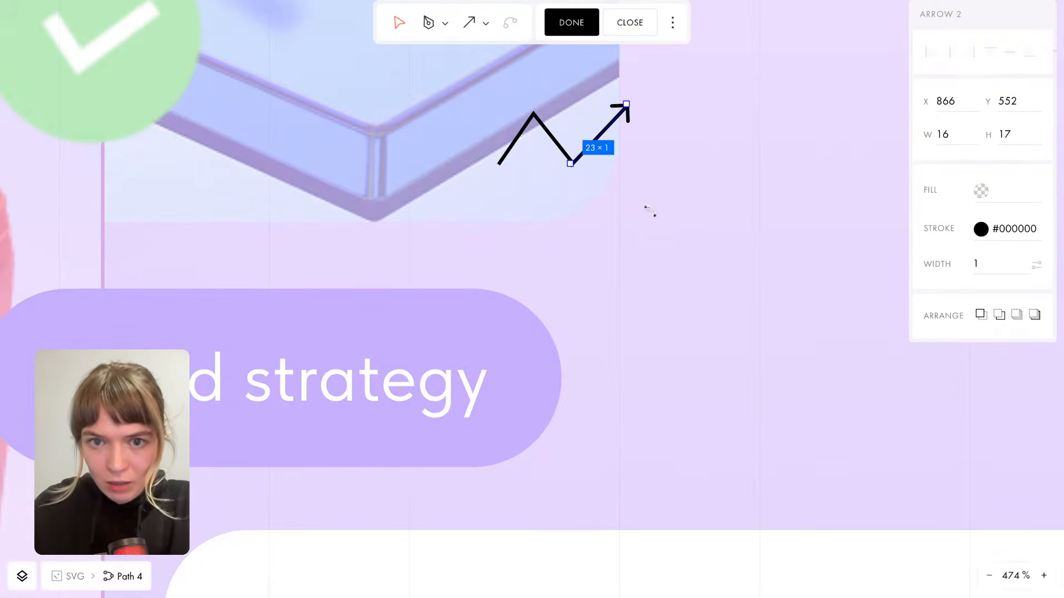
left_click(651, 213)
left_click(588, 149)
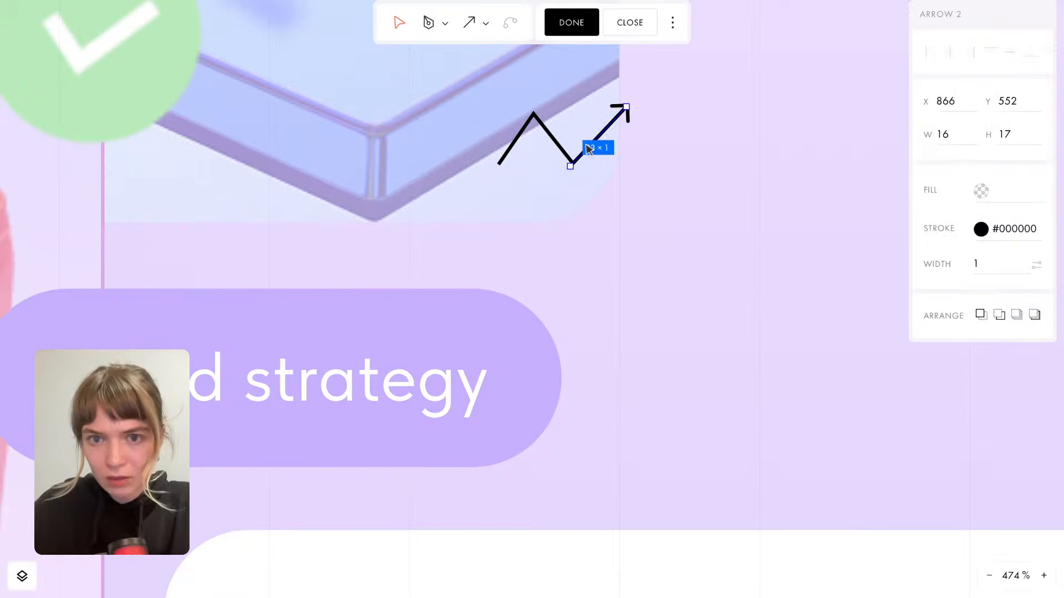
scroll(588, 149, "up", 3)
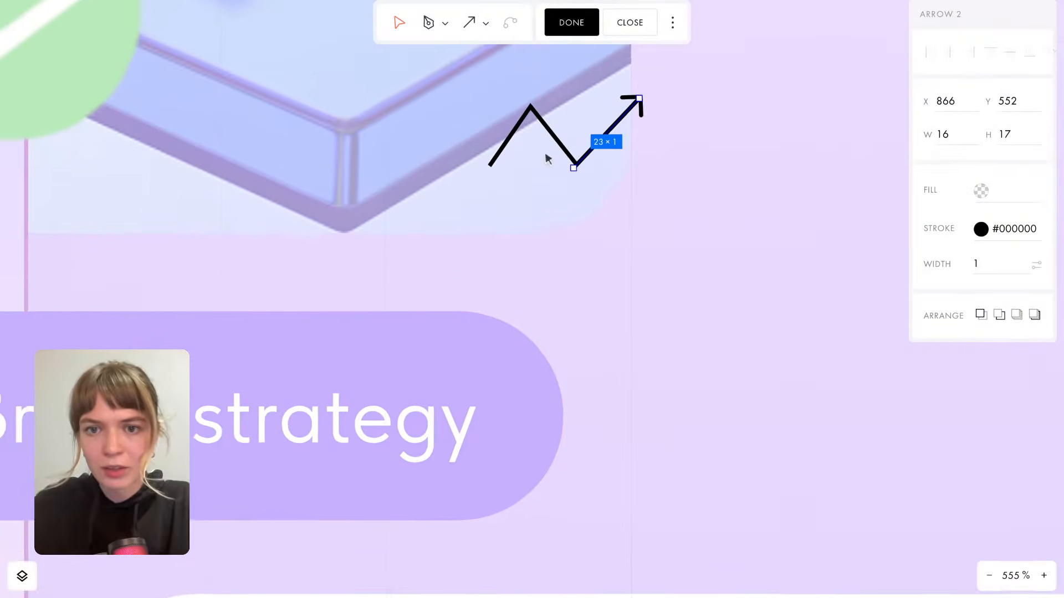
left_click_drag(595, 152, 600, 142)
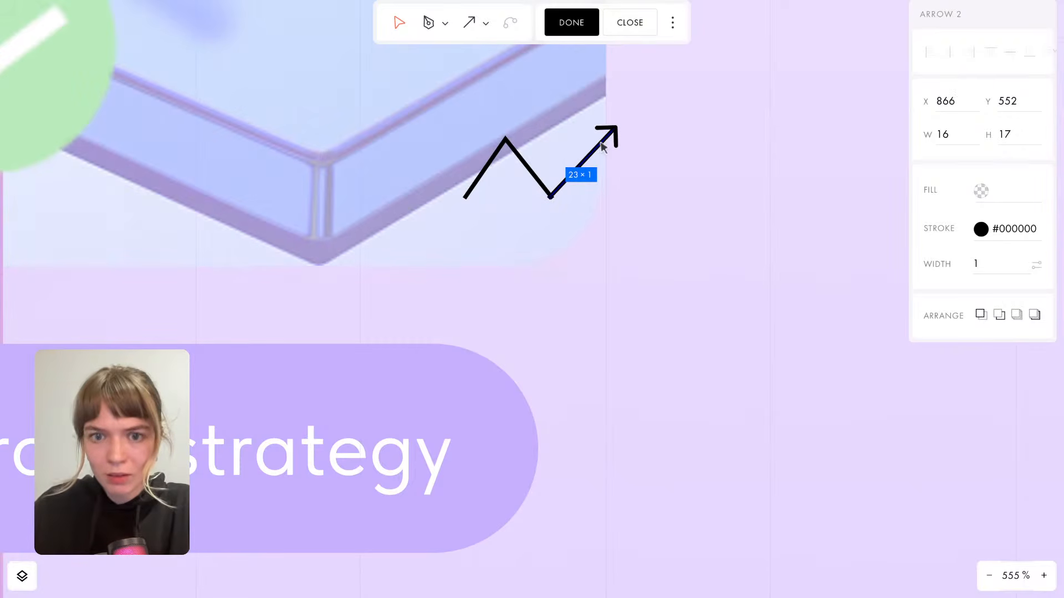
key("Right")
Set the stroke width of both the peak and the arrow to 2.
left_click(489, 175)
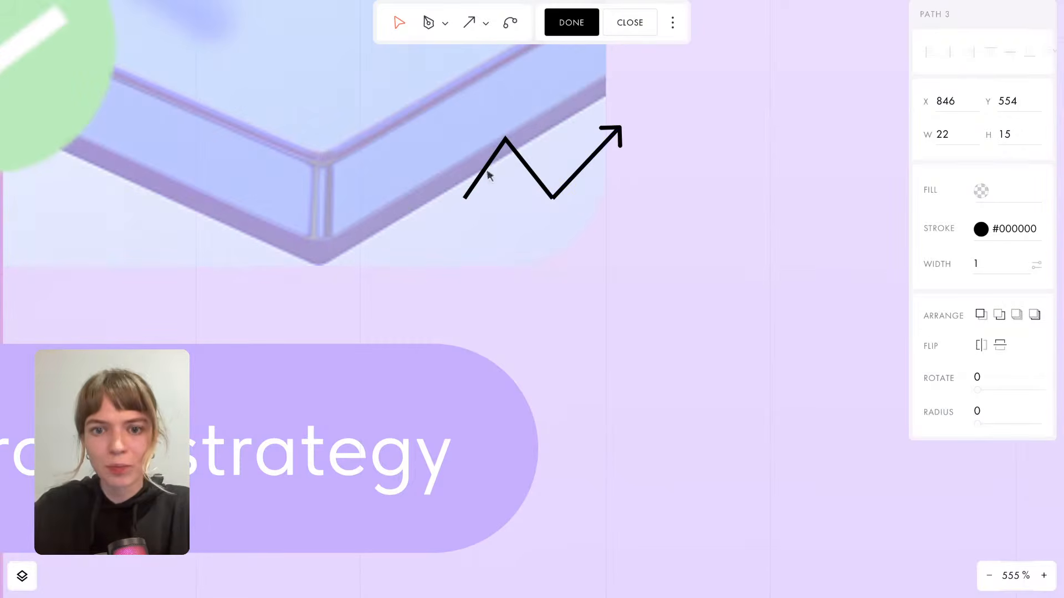
left_click(501, 146)
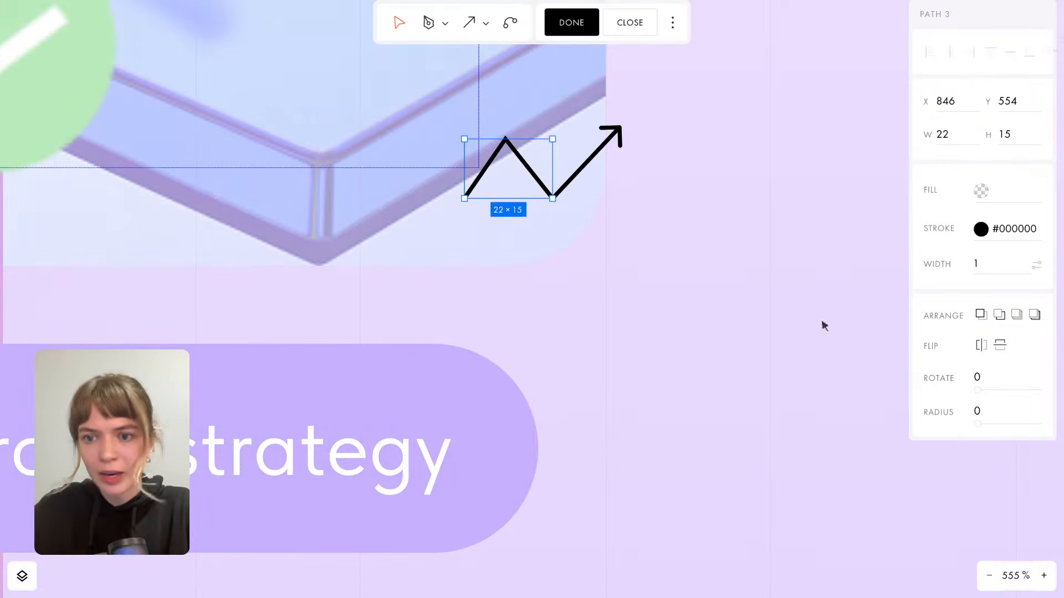
left_click(989, 265)
type("2")
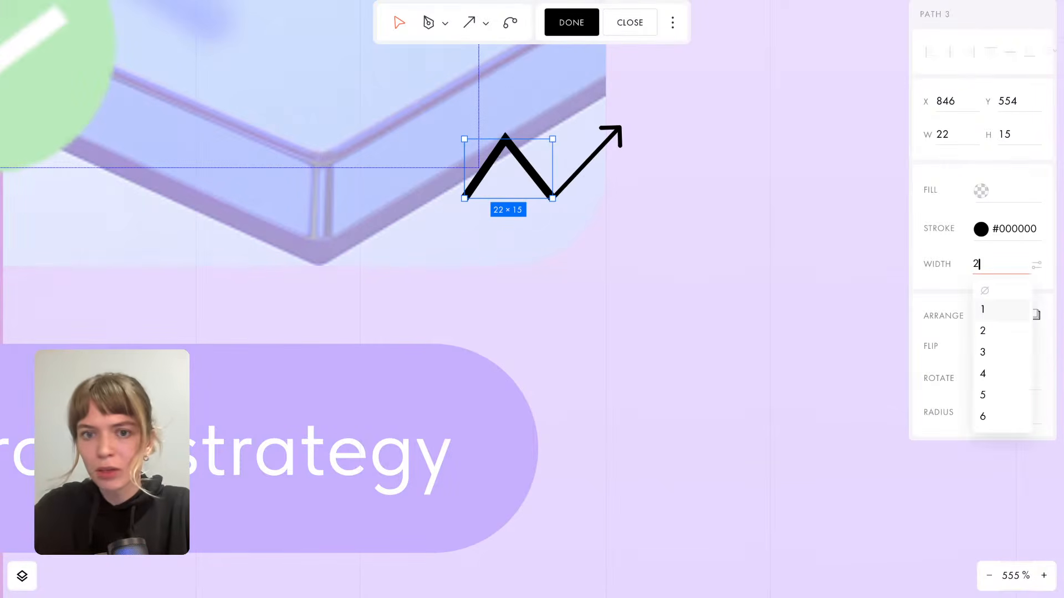
left_click(617, 138)
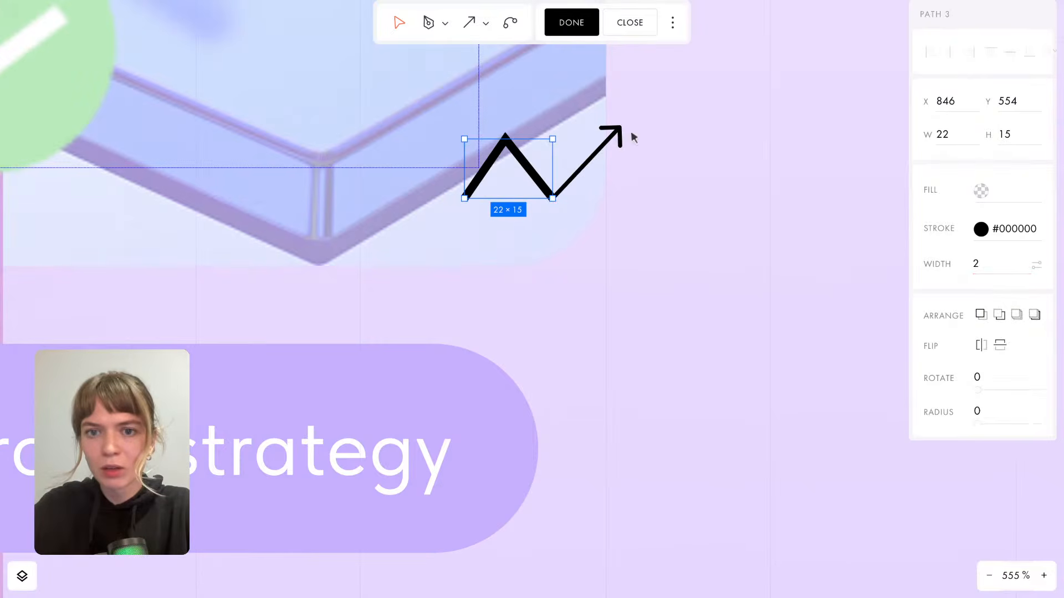
left_click(618, 133)
left_click(995, 264)
type("2")
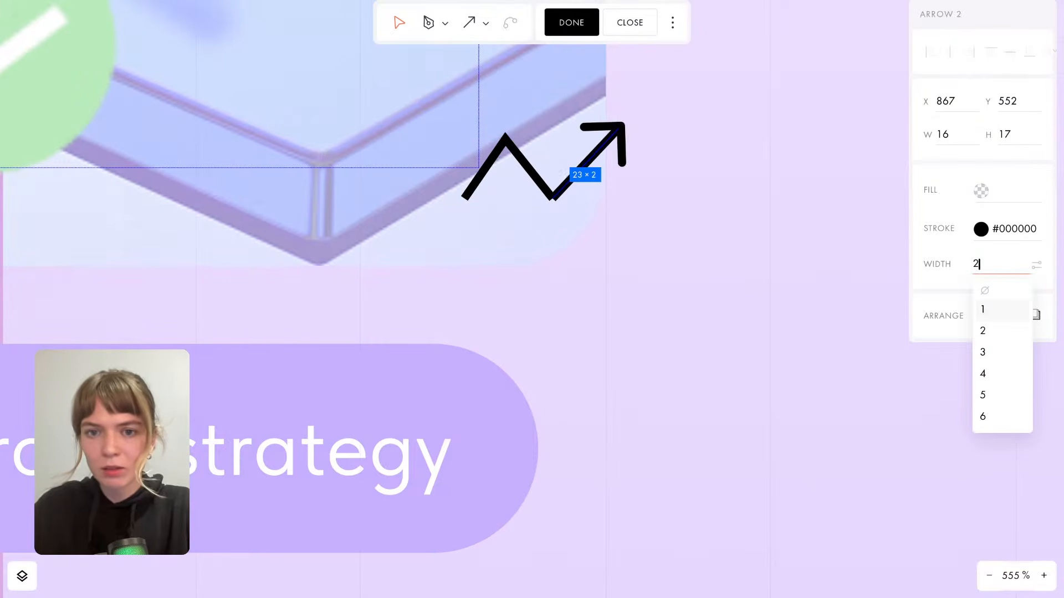
left_click(743, 176)
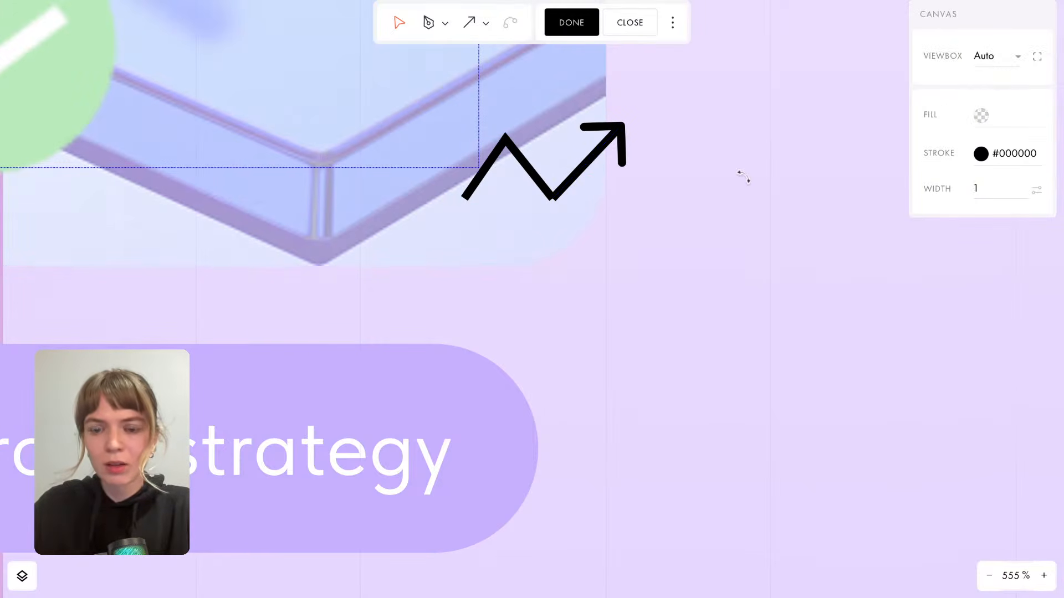
Nudge the arrow slightly down so its start lines up with the peak's right end.
left_click(615, 142)
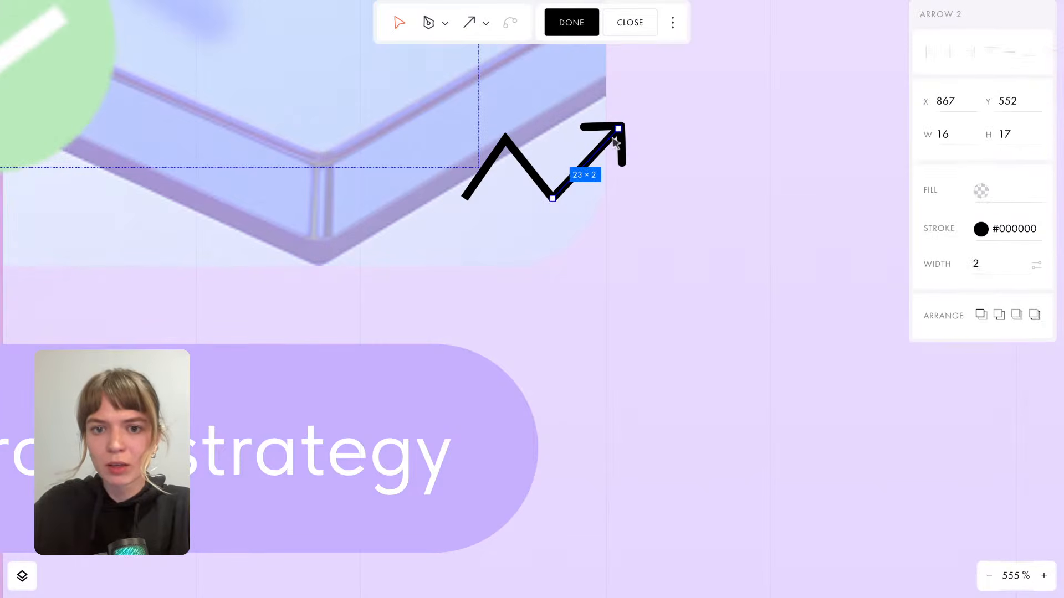
key("Down")
left_click(649, 223)
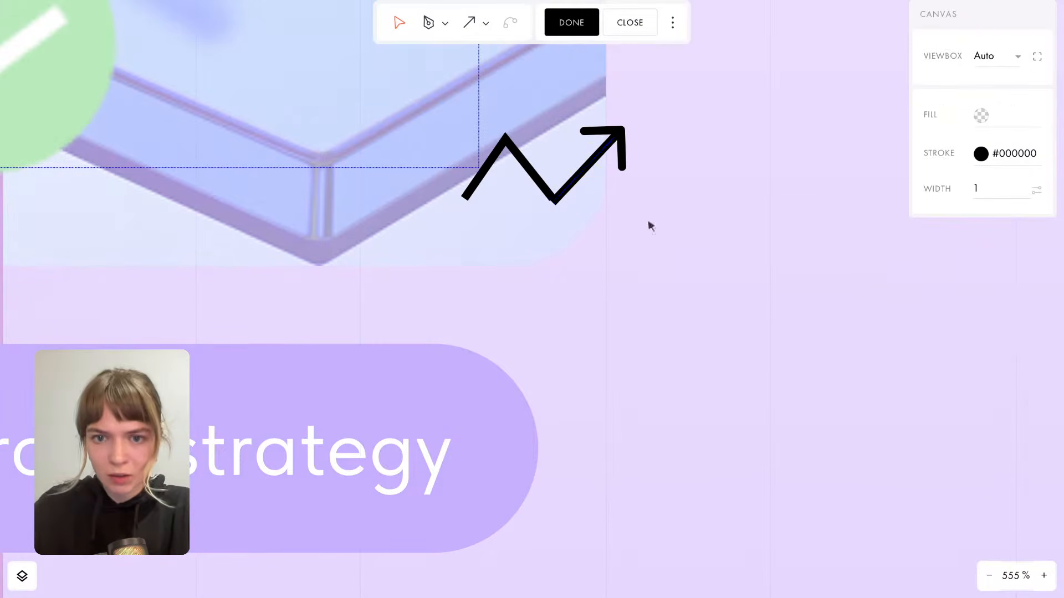
Examine the peak's anchor points and the joint where it meets the arrow.
left_click(523, 163)
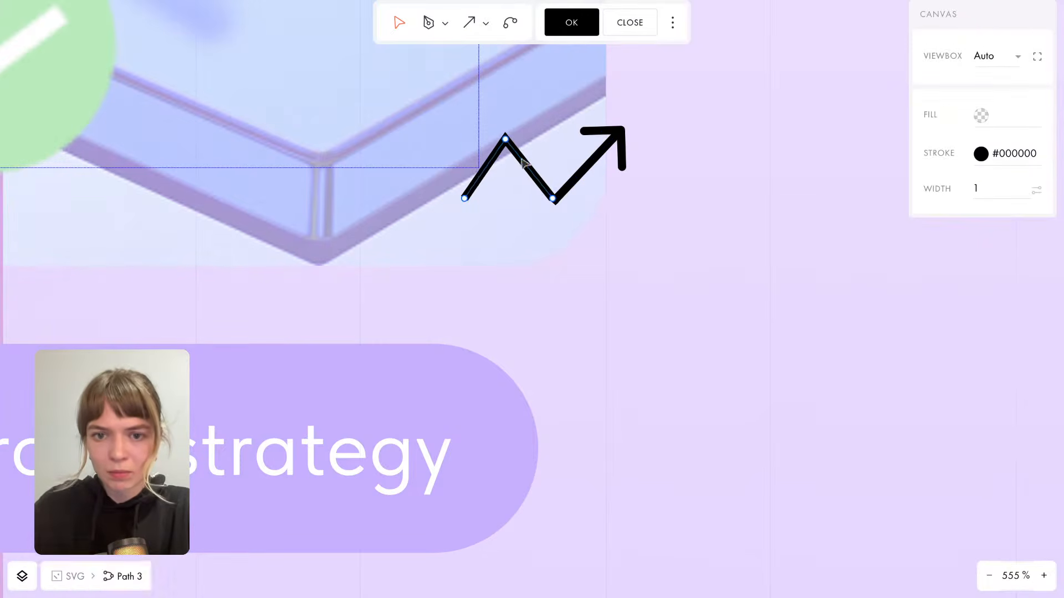
scroll(526, 166, "up", 1)
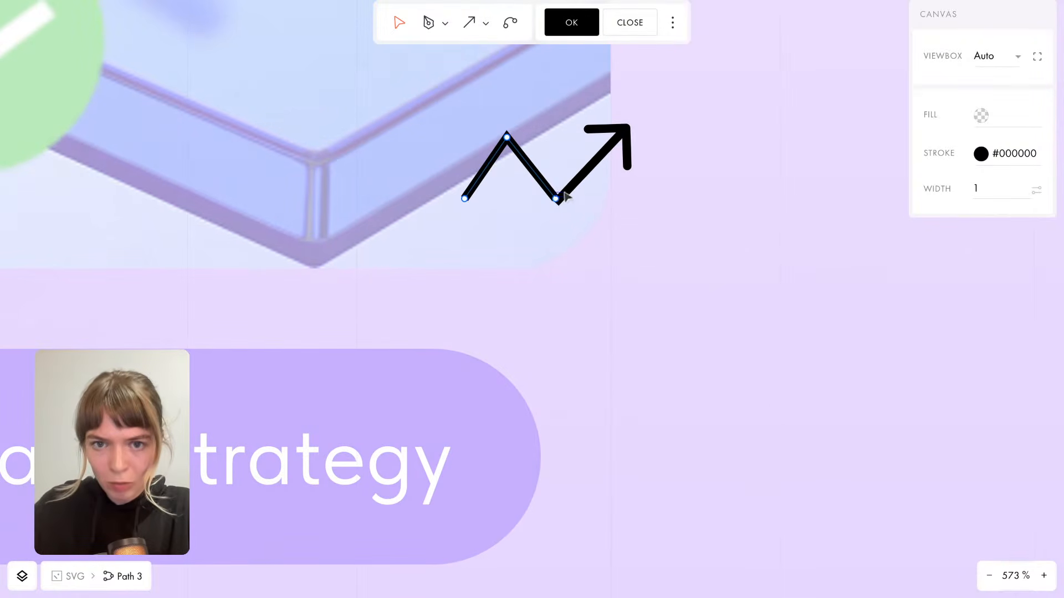
key("Escape")
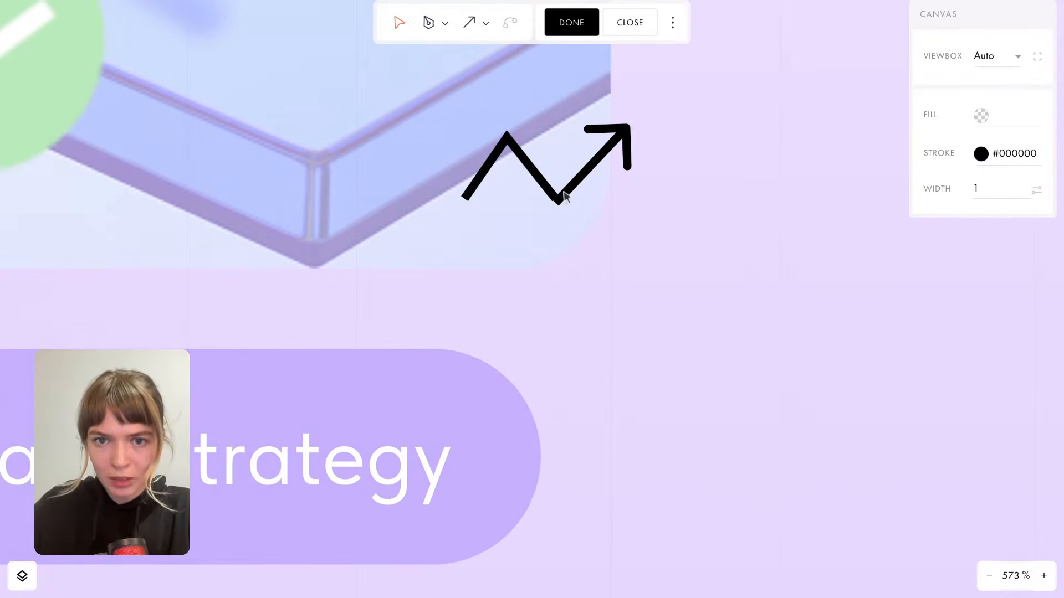
left_click(557, 199)
left_click(559, 200)
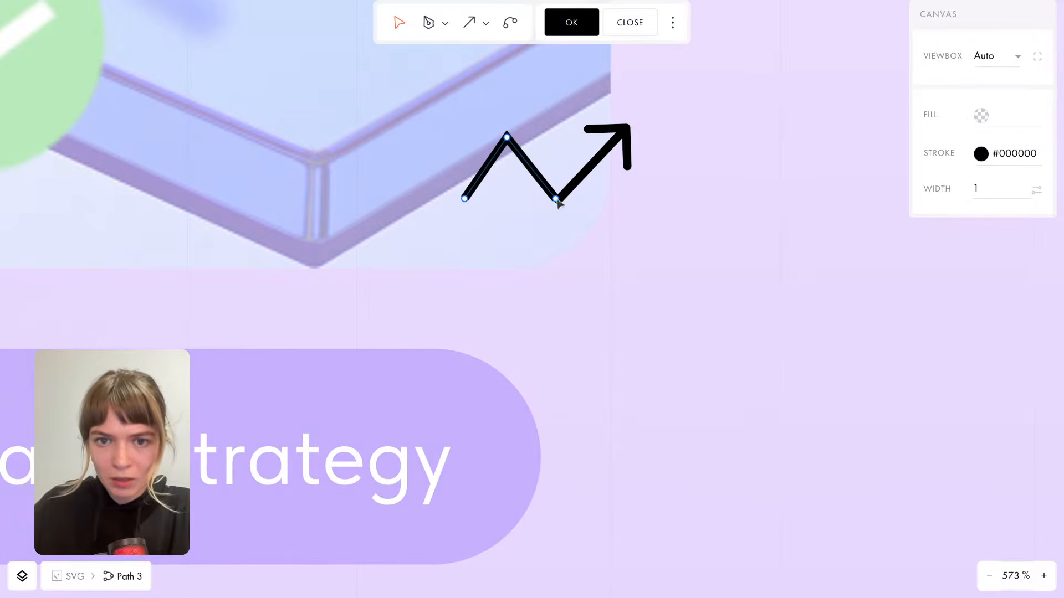
key("Escape")
scroll(488, 123, "up", 2)
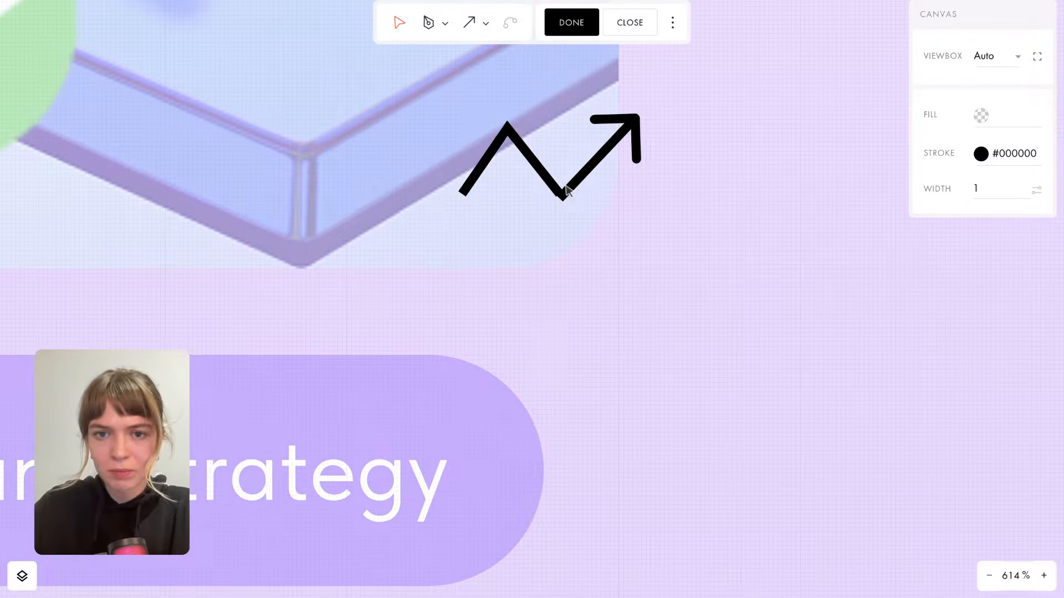
left_click(506, 129)
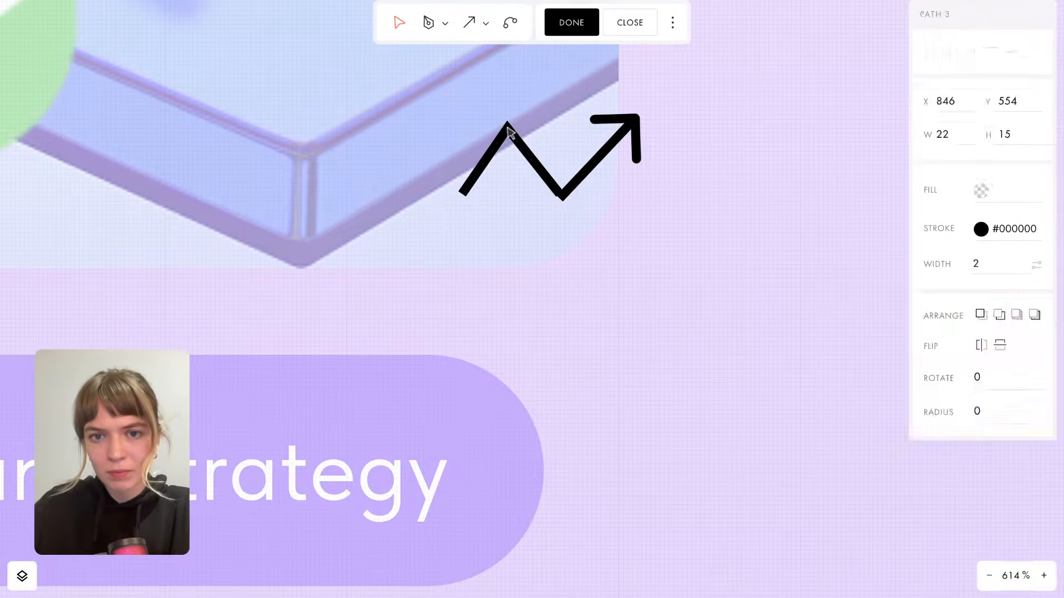
left_click(507, 130)
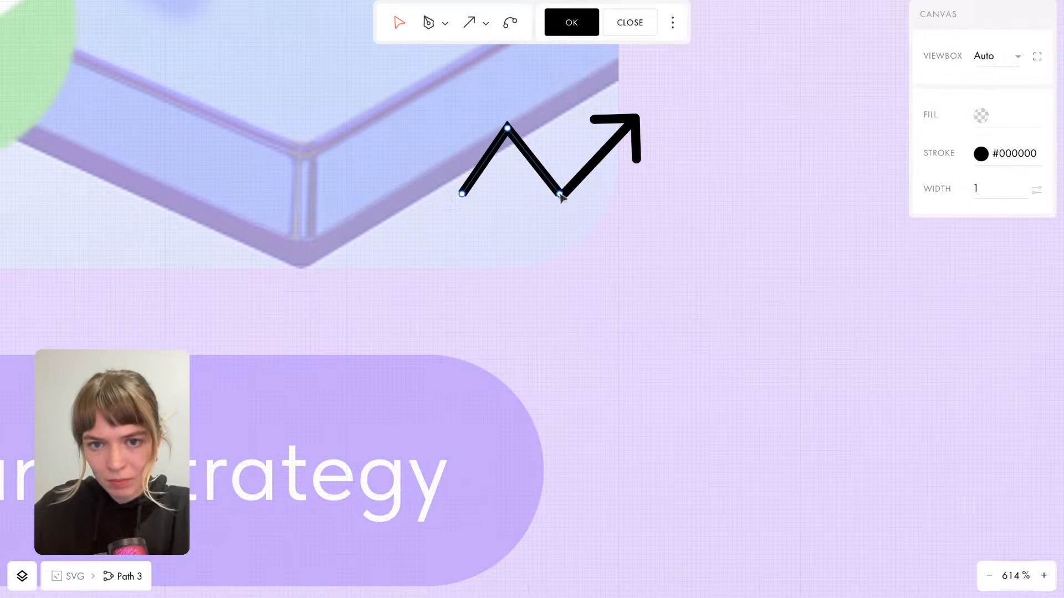
key("Escape")
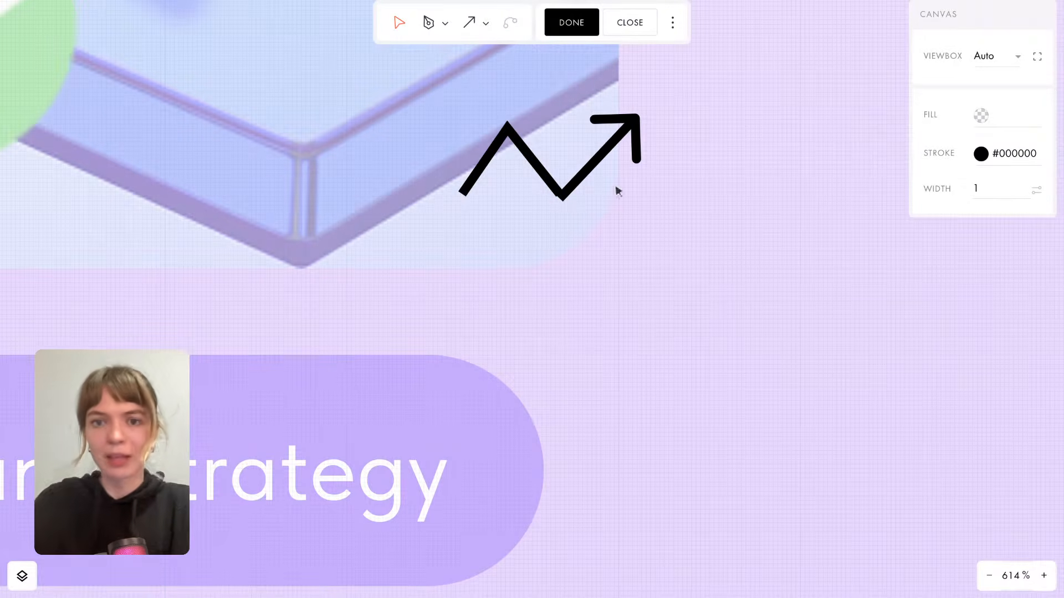
scroll(562, 124, "down", 1)
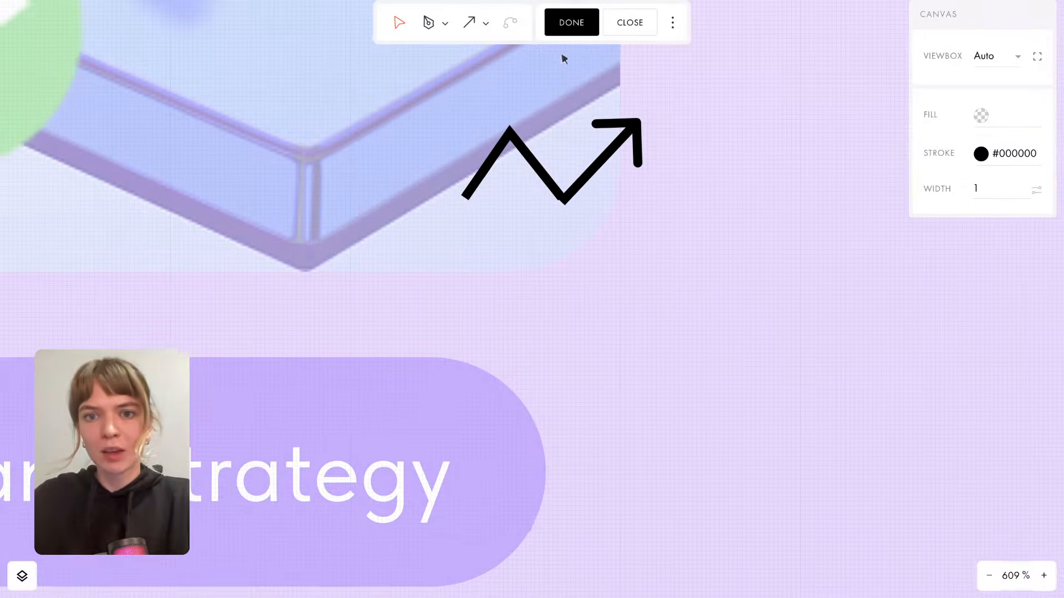
Save and reopen the vector, and try to recolour its strokes green #33850D through the canvas stroke setting.
left_click(572, 26)
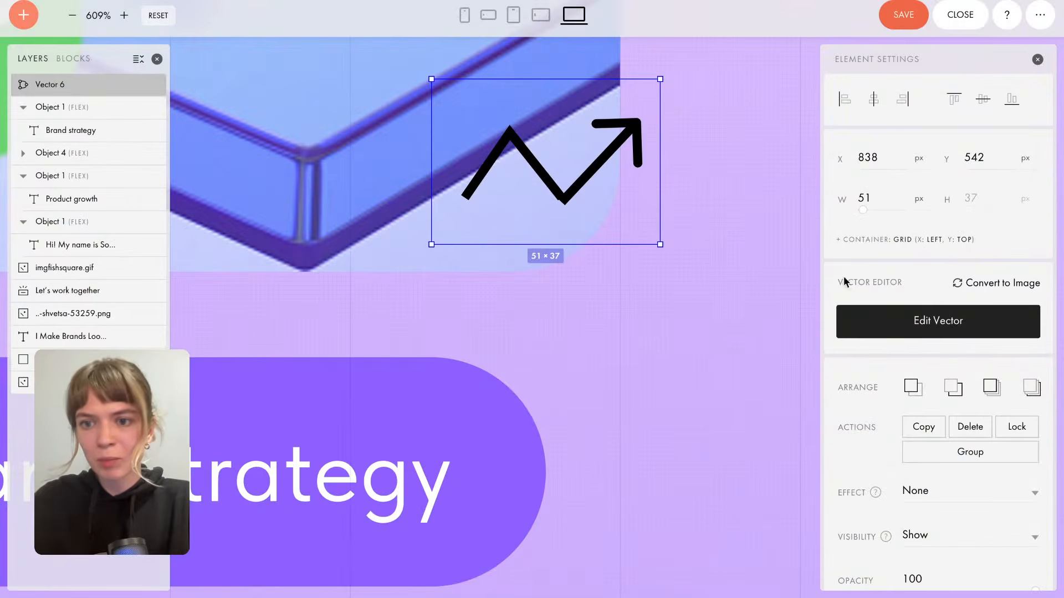
double_click(545, 161)
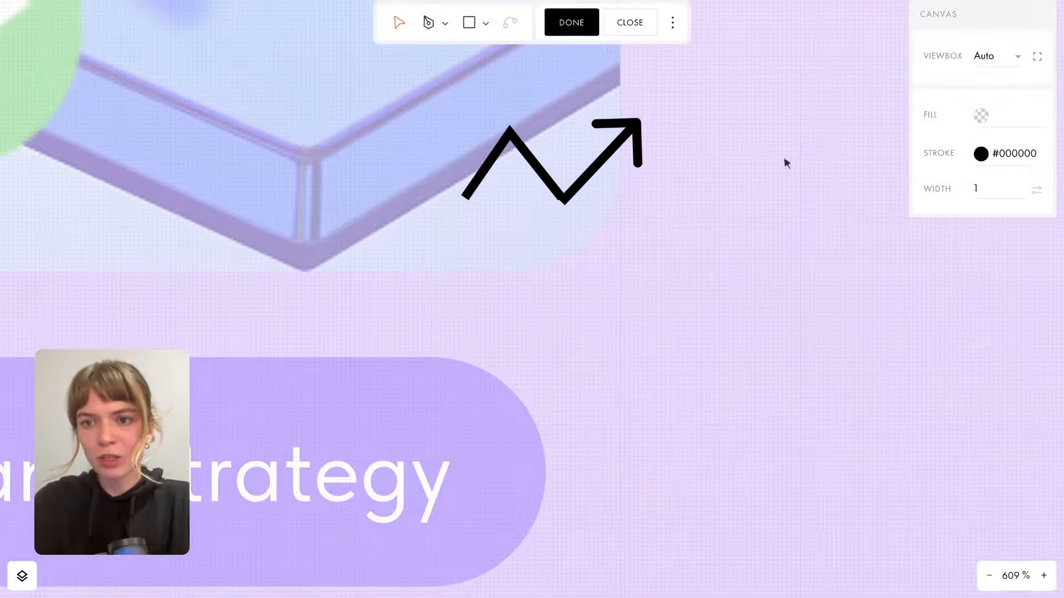
left_click(984, 160)
left_click(962, 322)
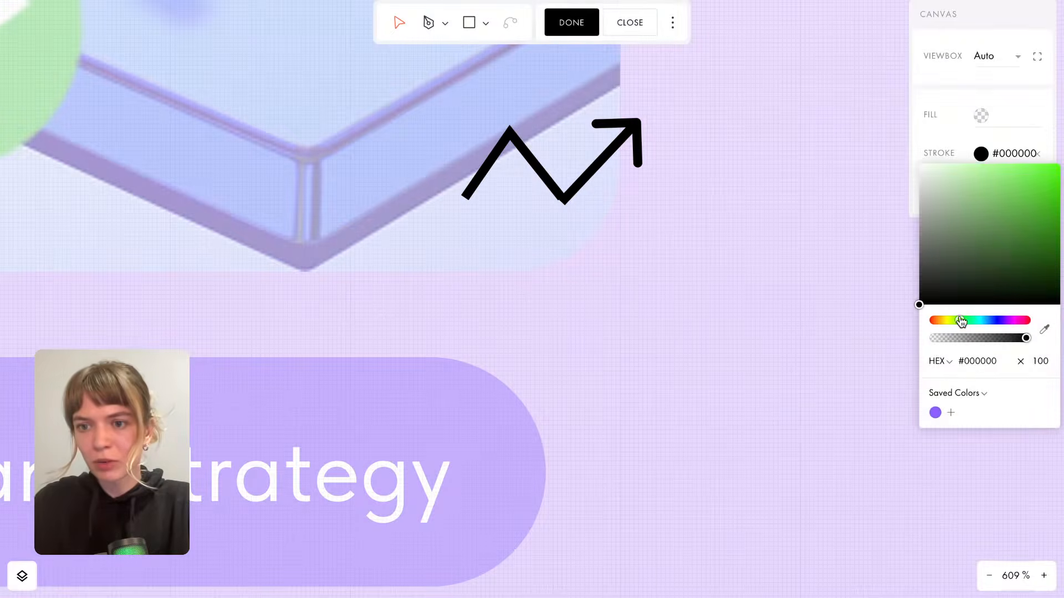
mouse_move(994, 228)
left_mouse_down()
mouse_move(1007, 245)
mouse_move(1056, 209)
mouse_move(1045, 232)
left_mouse_up()
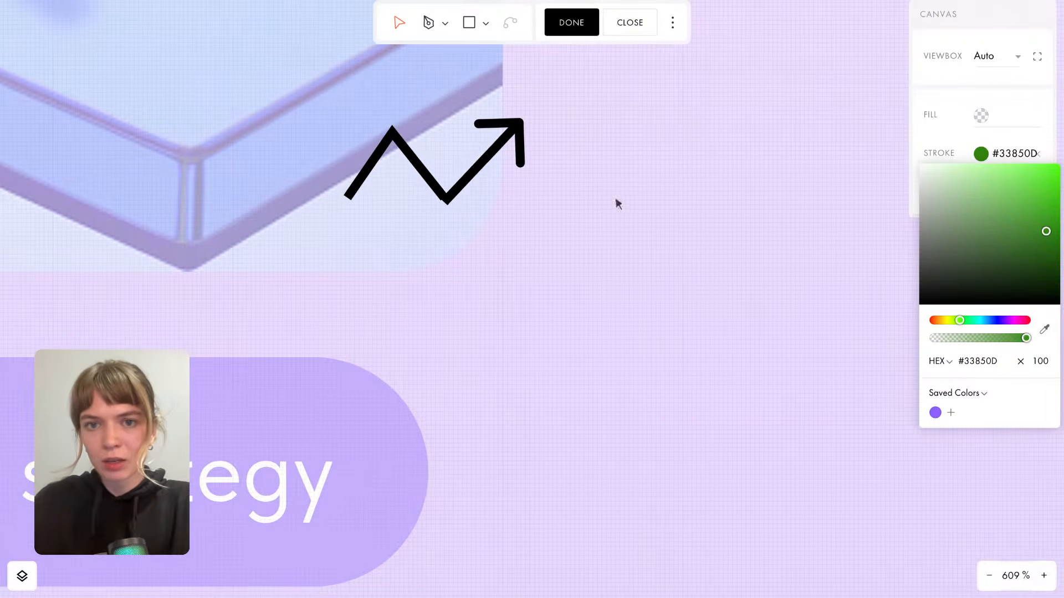
left_click(571, 22)
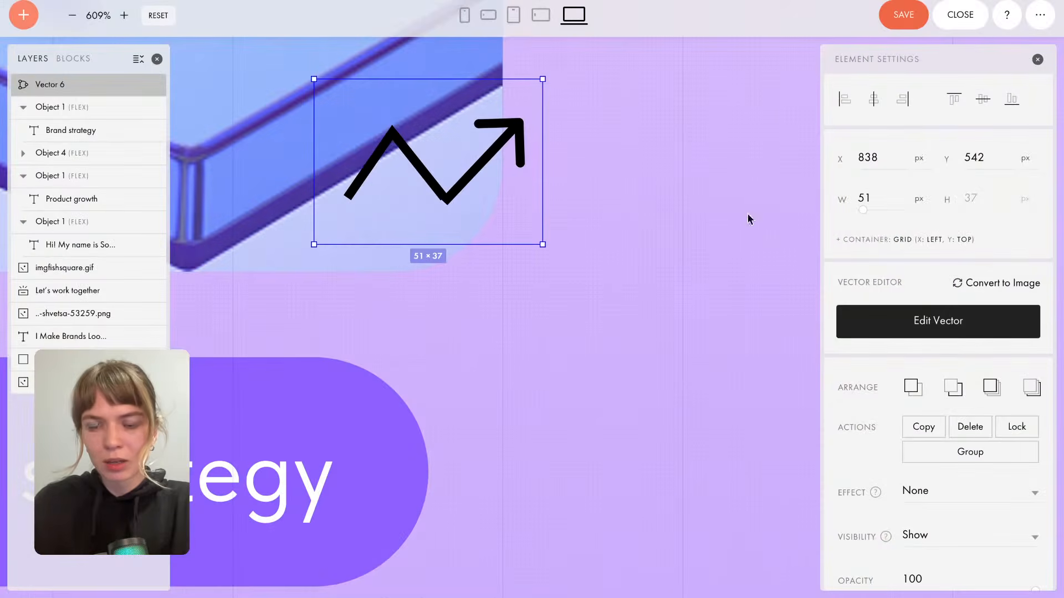
Reopen the vector, set the arrow's stroke to green, and add that green to the saved colors.
left_click(900, 323)
left_click(506, 127)
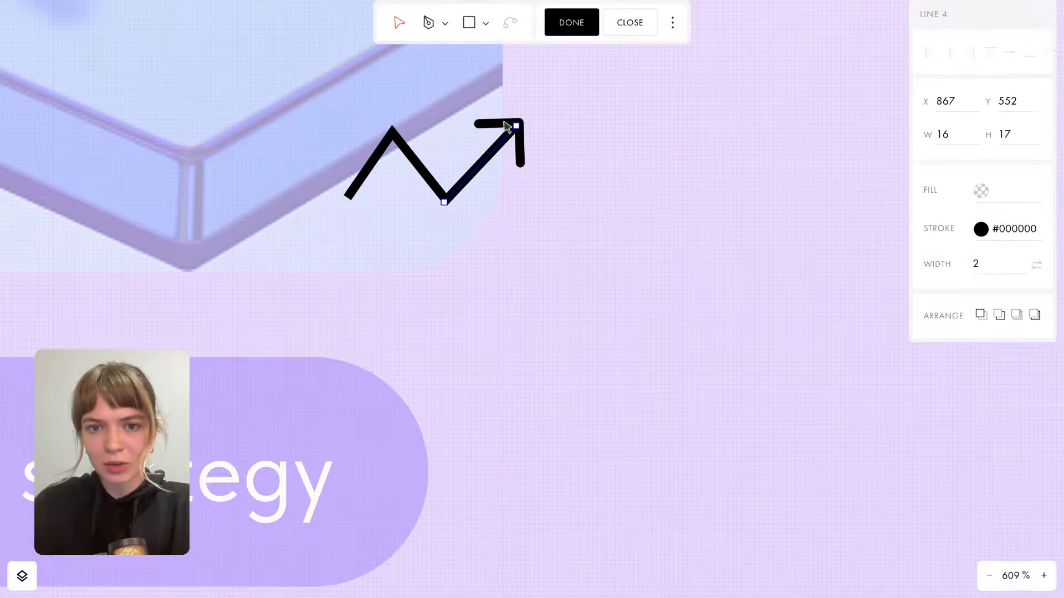
left_click(980, 230)
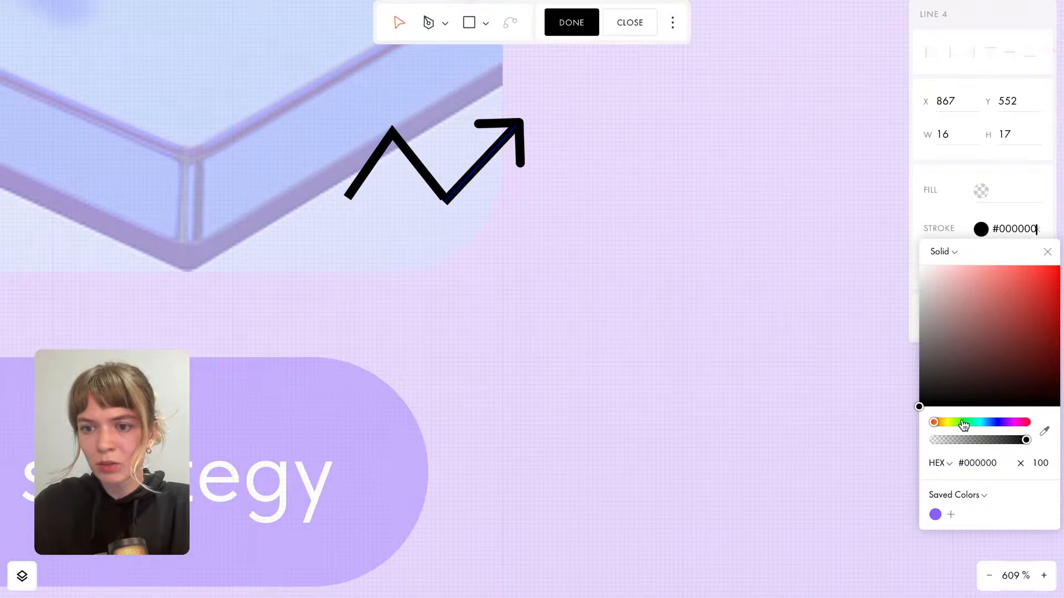
left_click(986, 460)
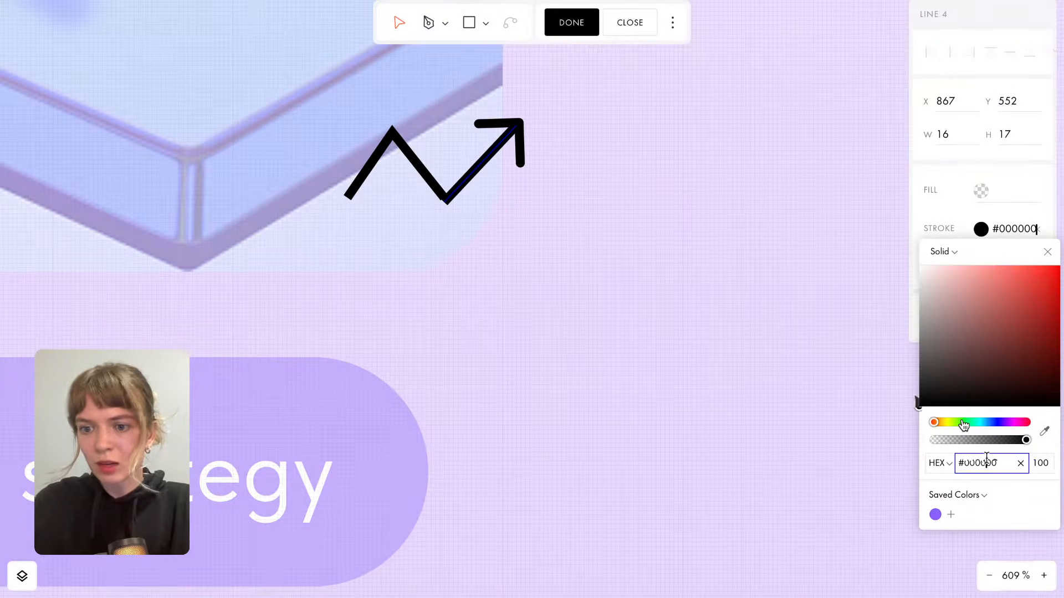
left_click(951, 514)
Set the peak's stroke to the saved green #44940C and finish editing the vector.
left_click(402, 145)
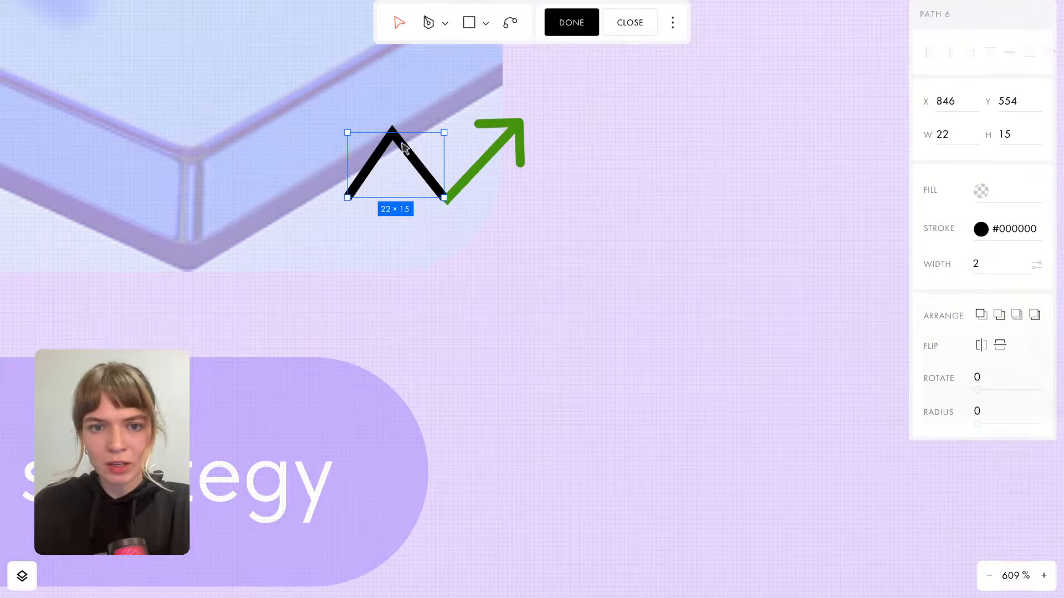
left_click(984, 231)
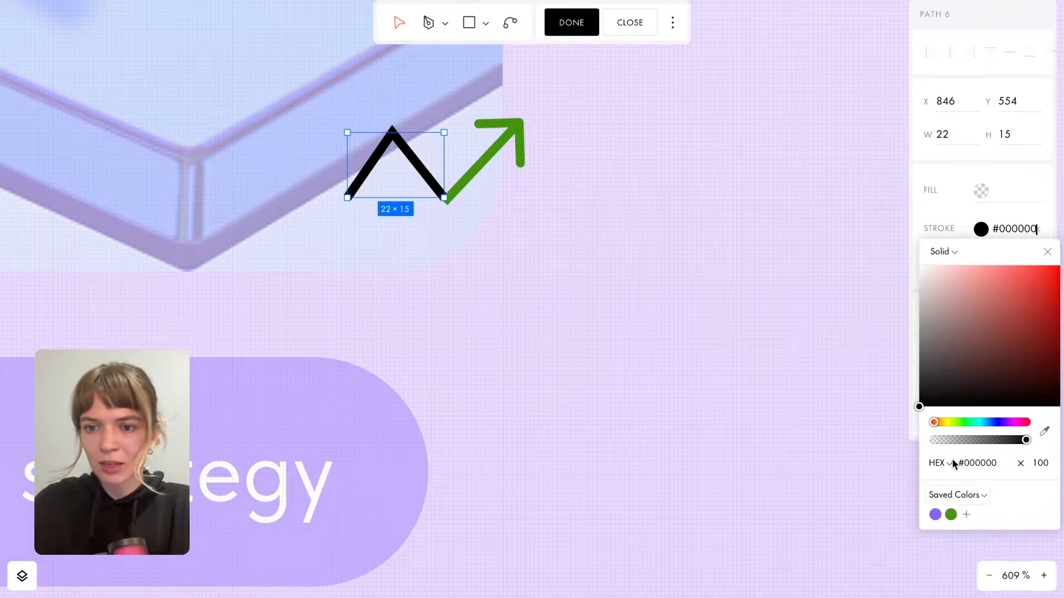
left_click(950, 514)
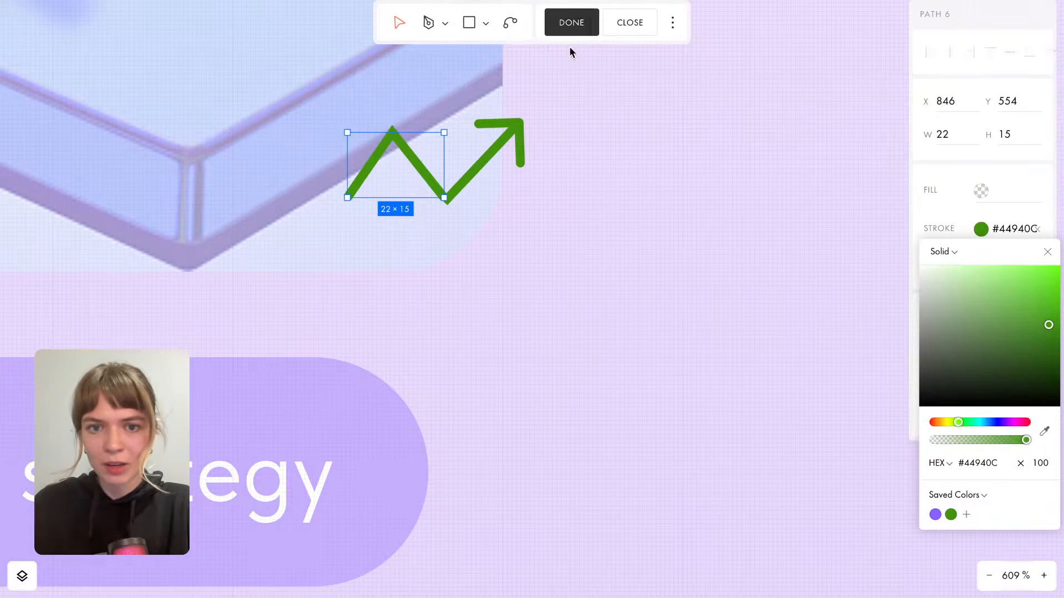
left_click(568, 25)
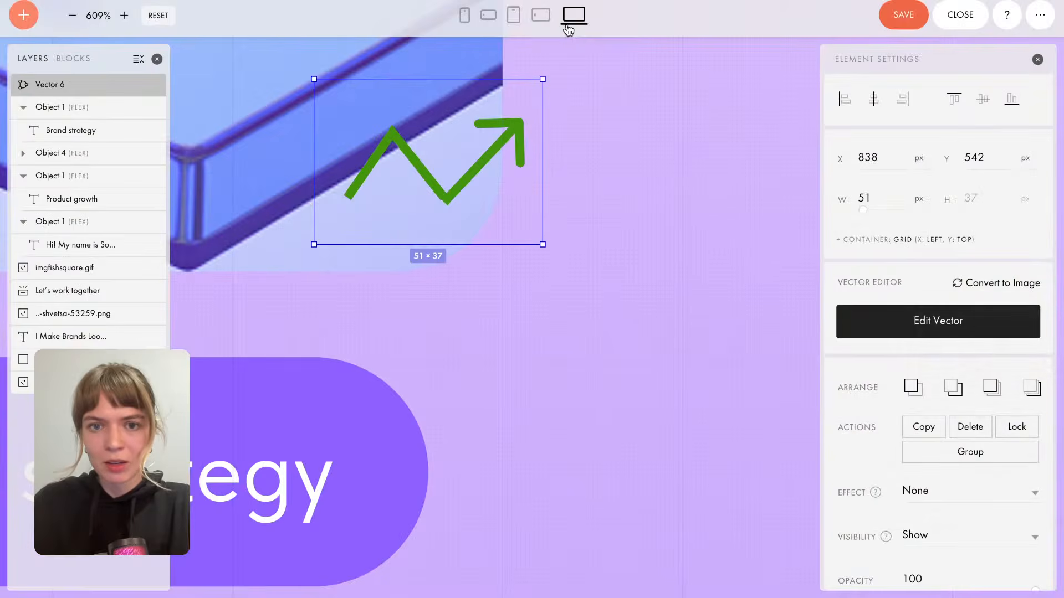
Move the green arrow icon off the blue image to the empty canvas area below the rating card.
scroll(493, 177, "down", 5)
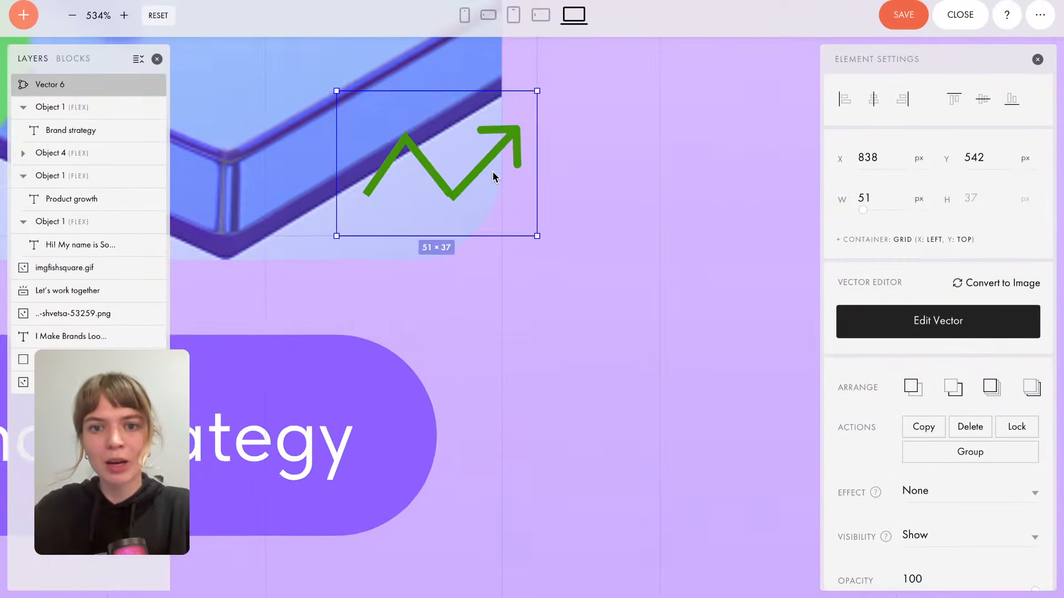
scroll(494, 173, "down", 6)
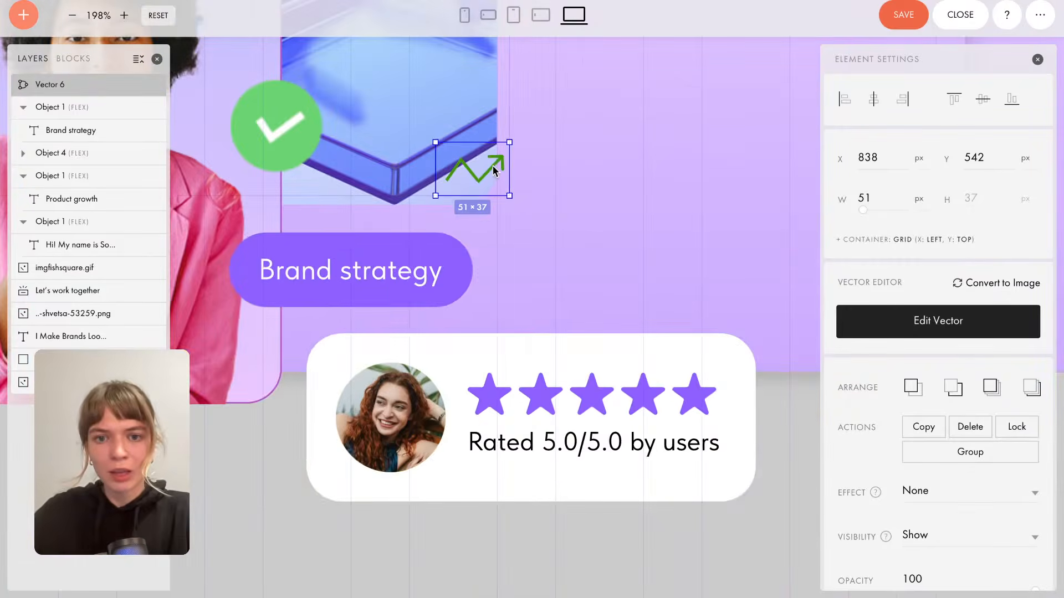
left_click_drag(494, 170, 245, 534)
scroll(265, 458, "down", 3)
scroll(265, 457, "down", 2)
scroll(265, 455, "down", 2)
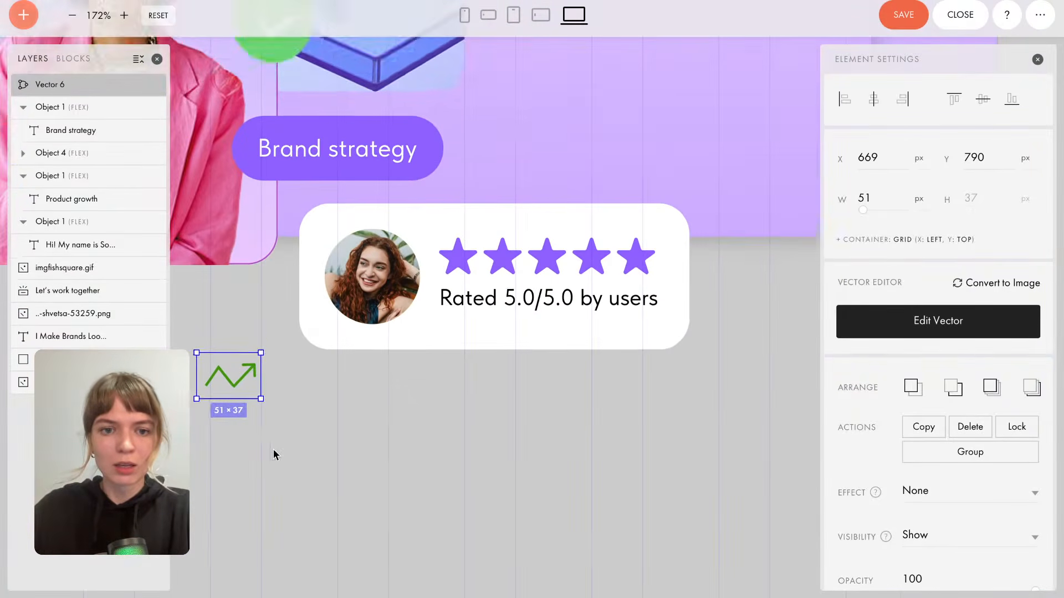
scroll(276, 454, "down", 3)
left_click_drag(246, 321, 327, 426)
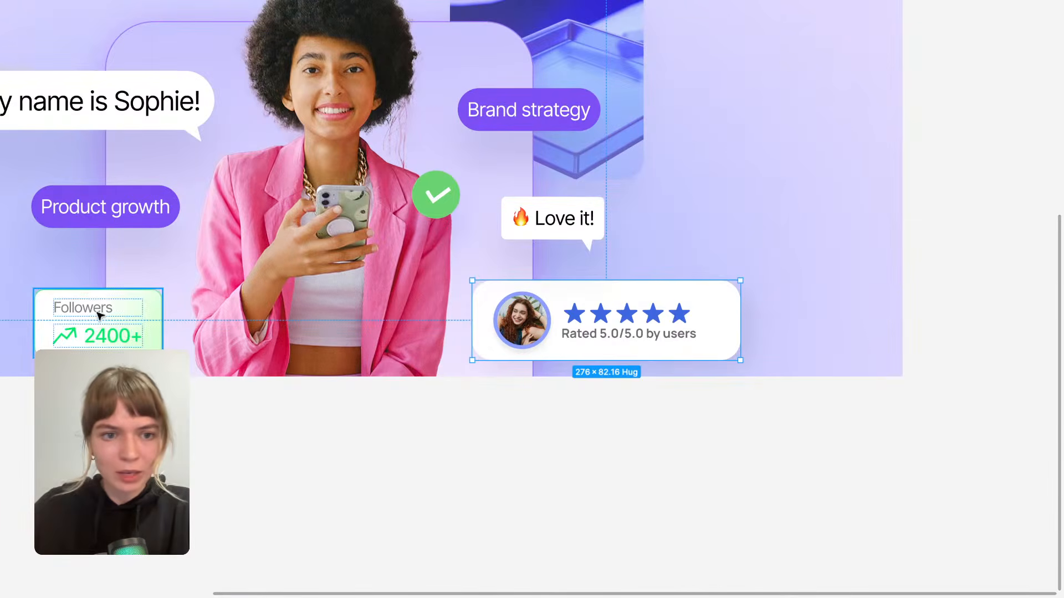
Check the followers card label in the Figma reference and add a text element reading "Followers" below the rating card.
double_click(96, 313)
double_click(94, 307)
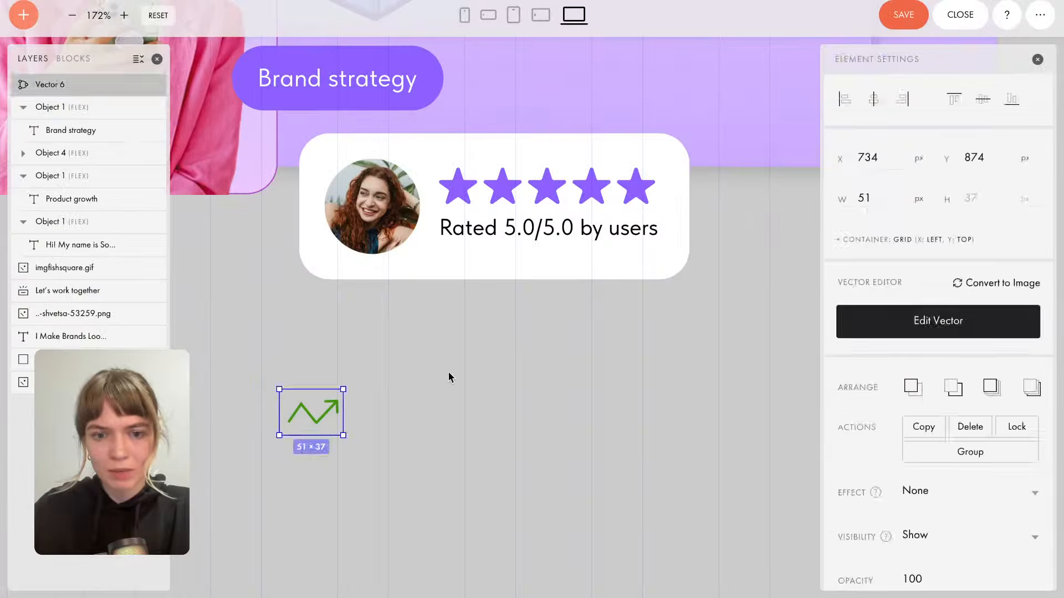
left_click(406, 397)
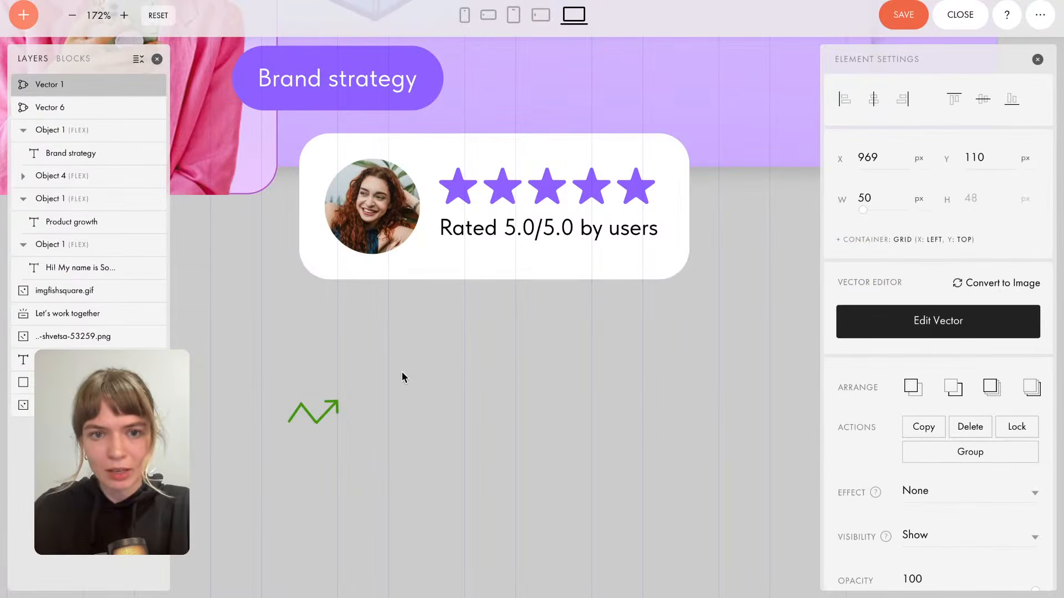
left_click(22, 18)
left_click(75, 65)
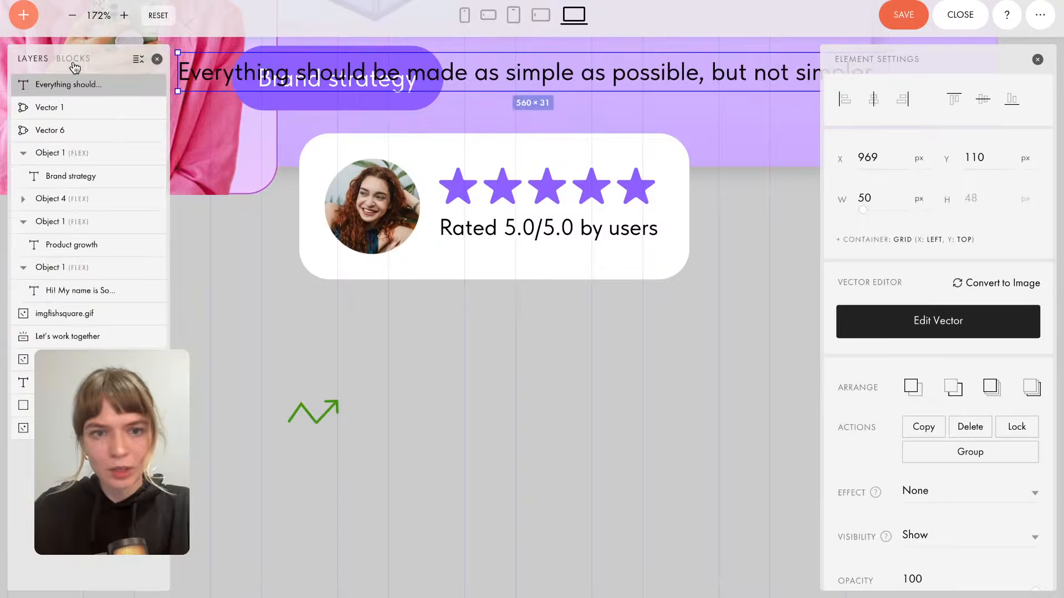
left_click_drag(511, 72, 533, 302)
double_click(531, 304)
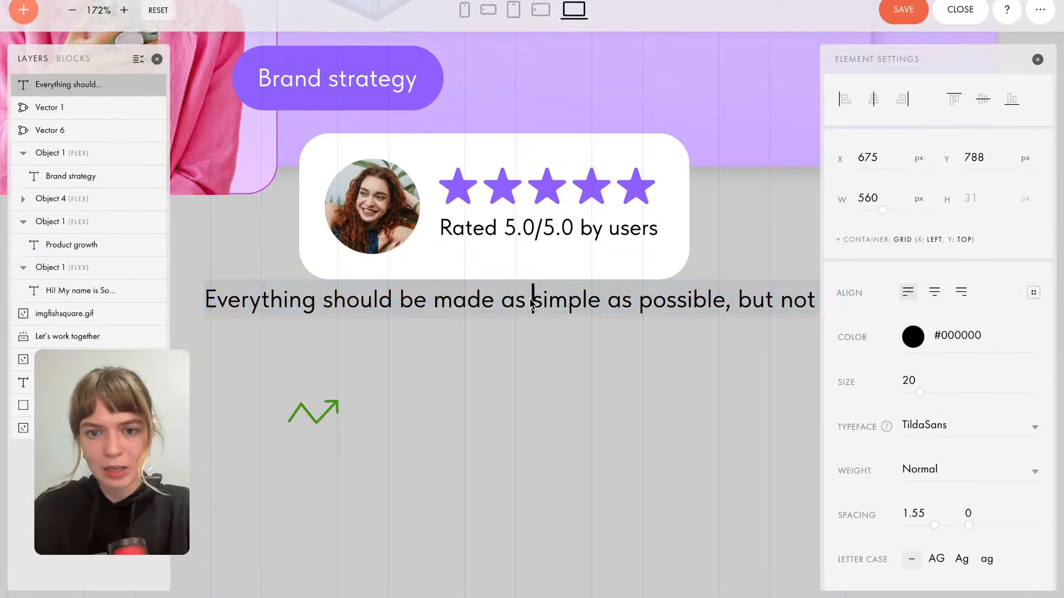
key("ctrl+a")
type("Followers")
left_click(510, 423)
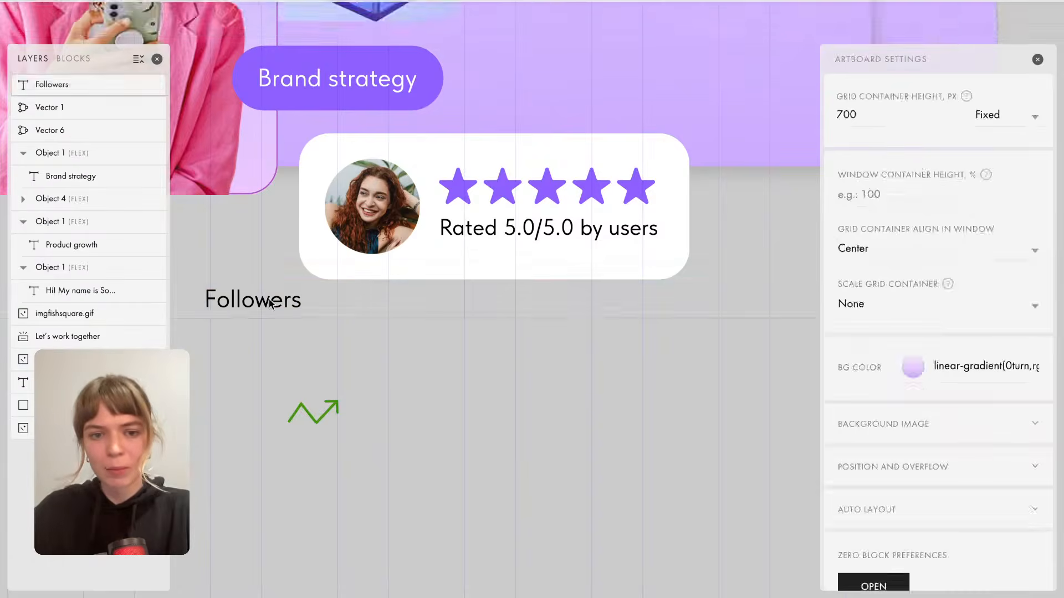
Fit the Followers text box to the width of its text and place it just right of the arrow icon.
left_click(271, 304)
scroll(977, 410, "down", 5)
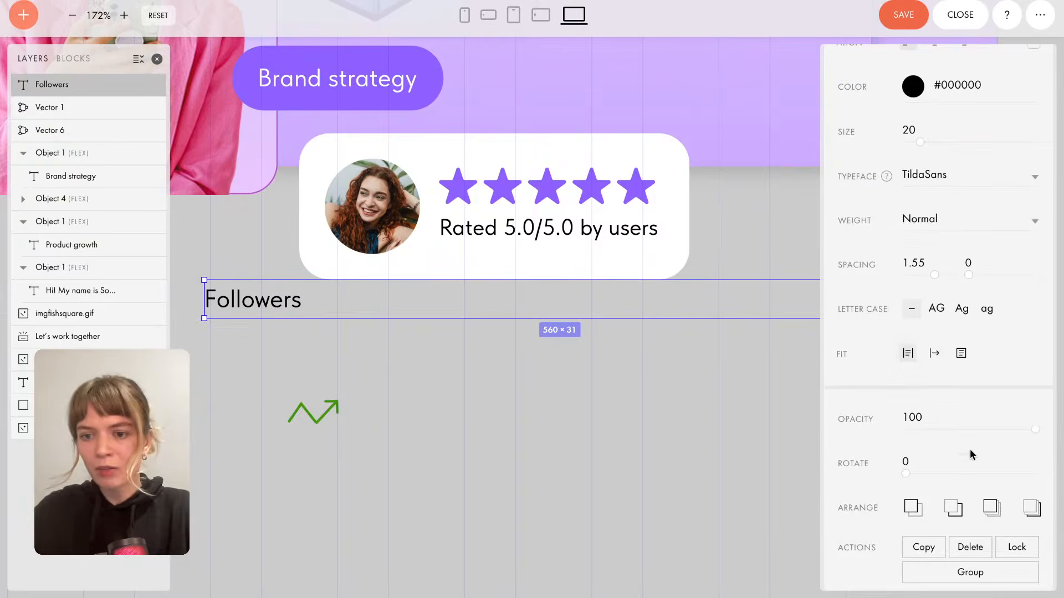
left_click(935, 357)
left_click(320, 313)
left_click(256, 310)
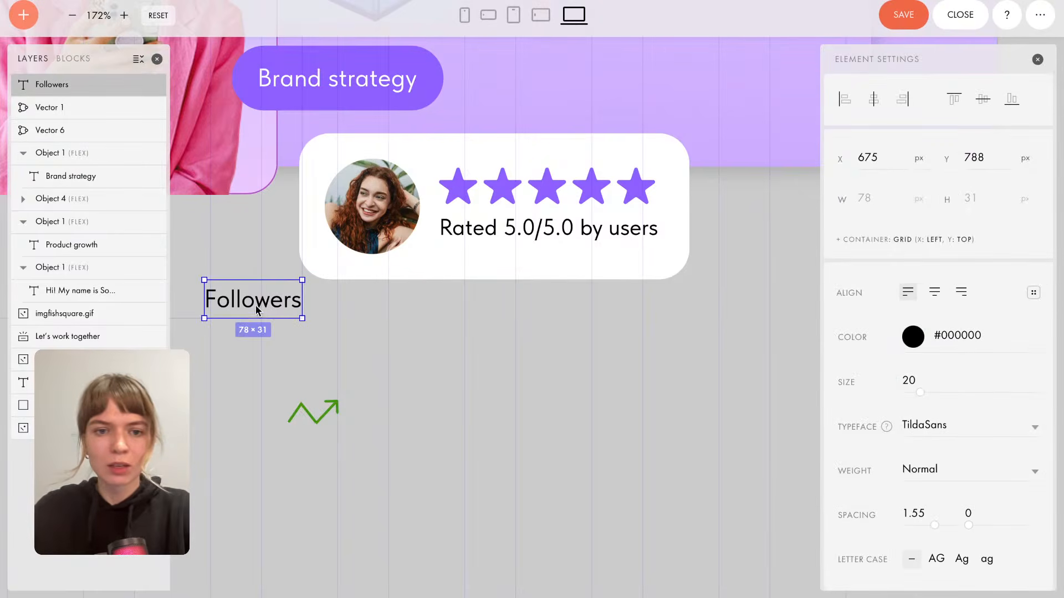
left_click_drag(257, 310, 415, 410)
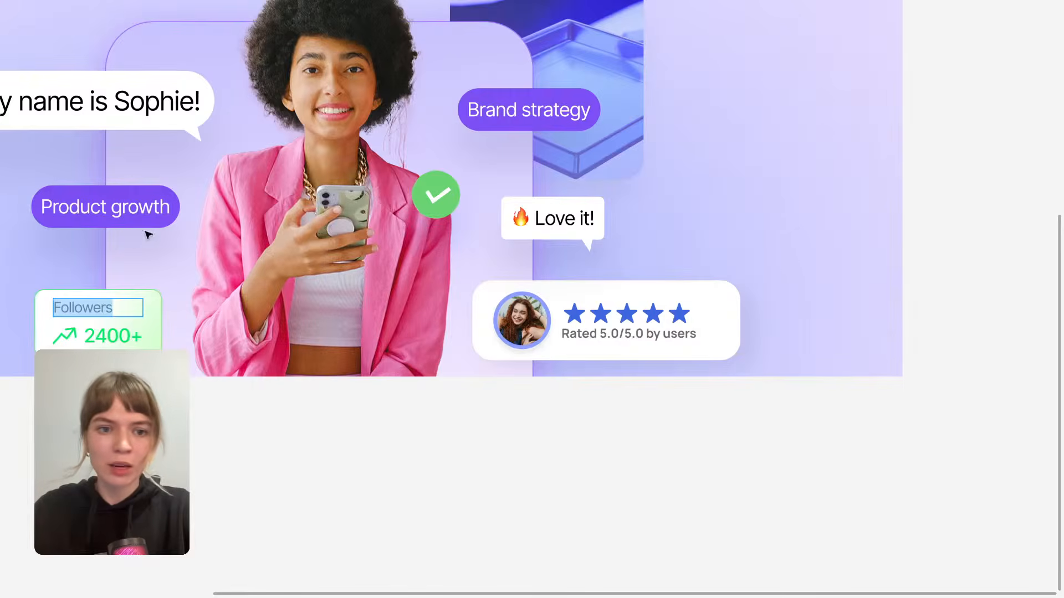
Check the count in the Figma reference, duplicate the Followers text to its right and change the copy to "2400+".
left_click(91, 336)
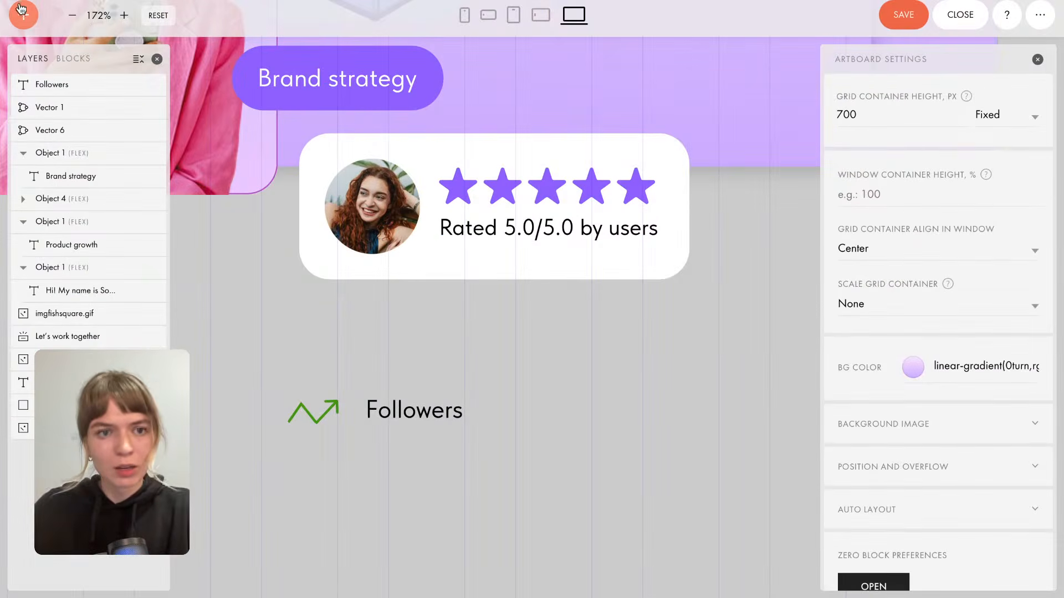
left_click(392, 410)
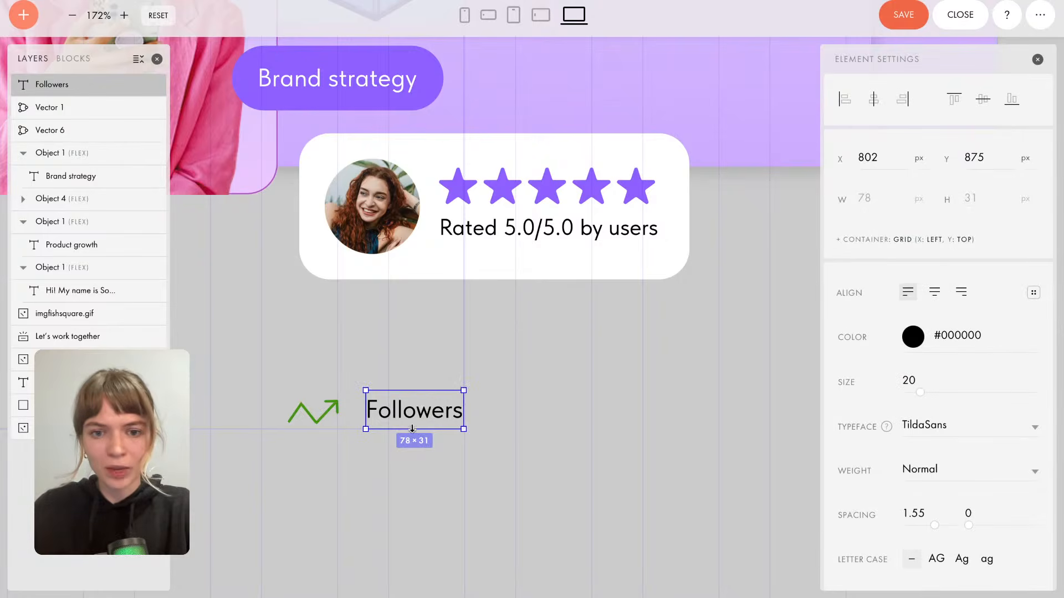
left_click_drag(412, 411, 538, 409)
double_click(538, 409)
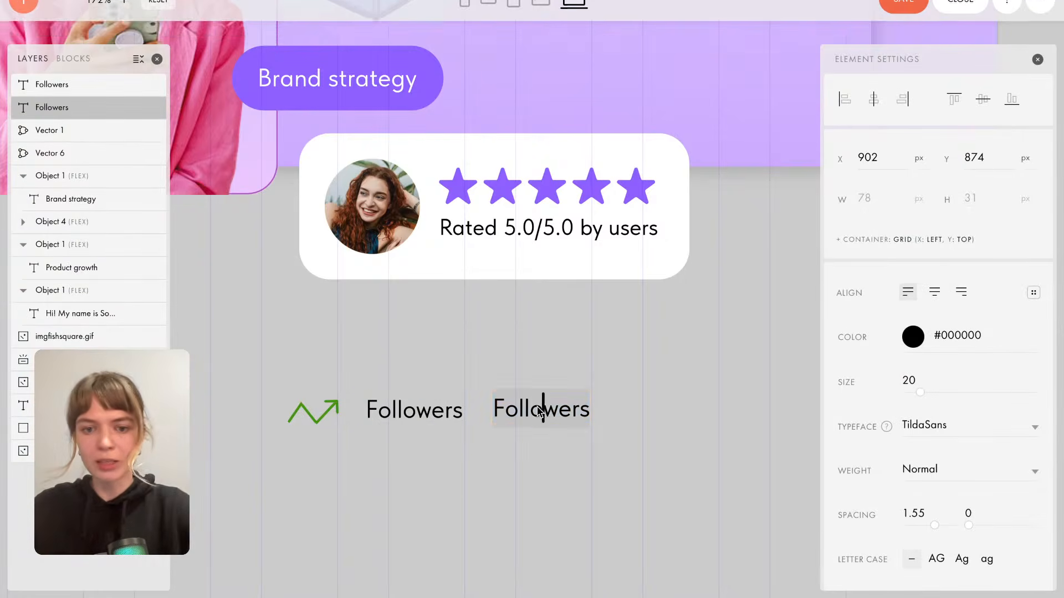
key("ctrl+a")
type("2400+")
left_click(574, 457)
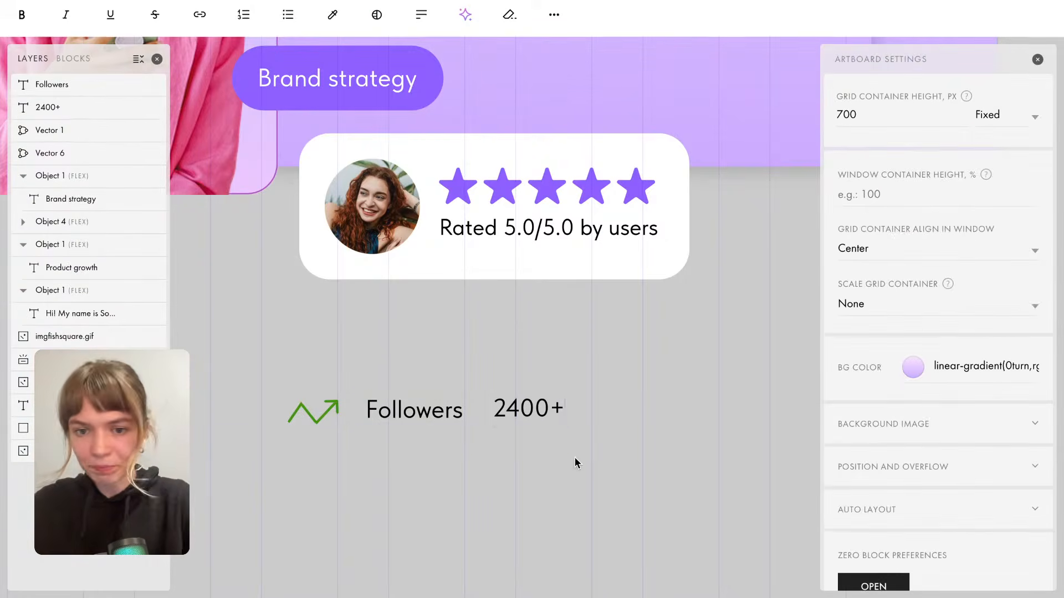
Place the 2400+ text directly beneath the Followers label and compare the arrangement with the Figma reference card.
left_click(522, 415)
left_click_drag(524, 411, 396, 465)
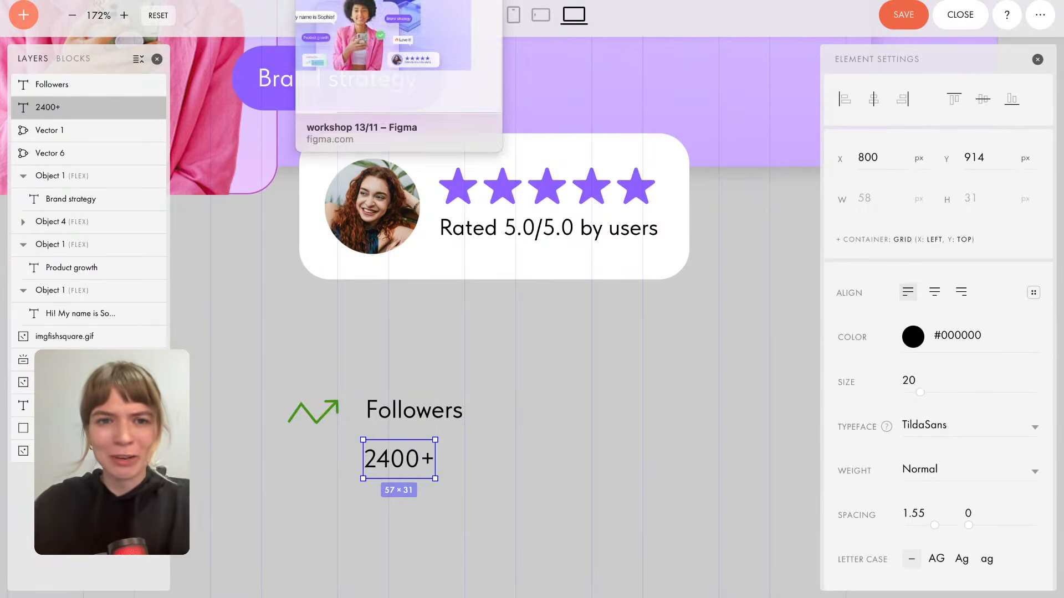
left_click(355, 1)
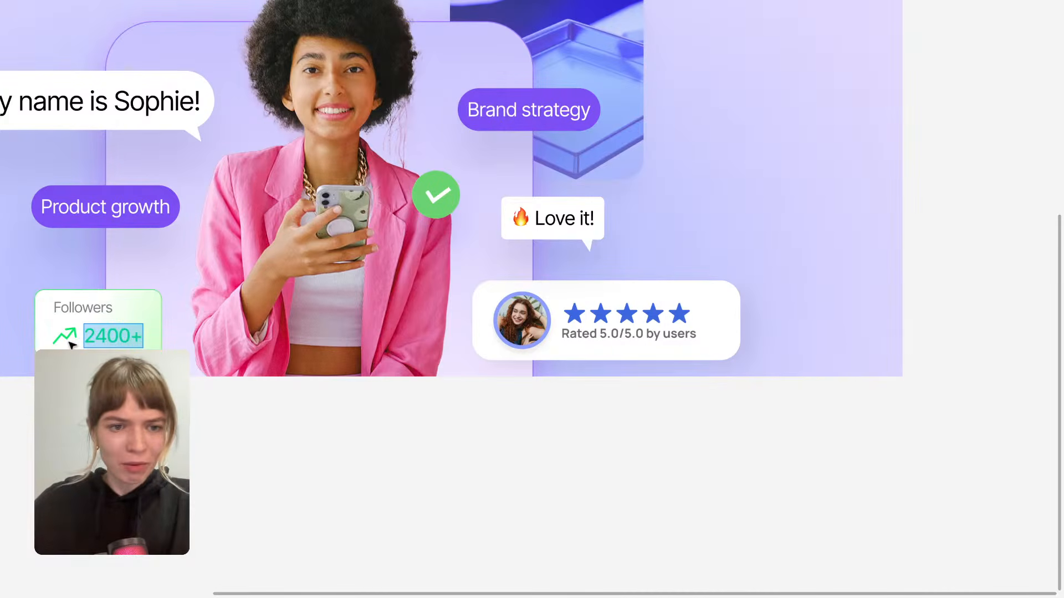
left_click(617, 2)
Try Color Library greens #5BFF62 and #BEF761 on the Followers text and settle on #CBE724 from the Light Green set.
double_click(383, 412)
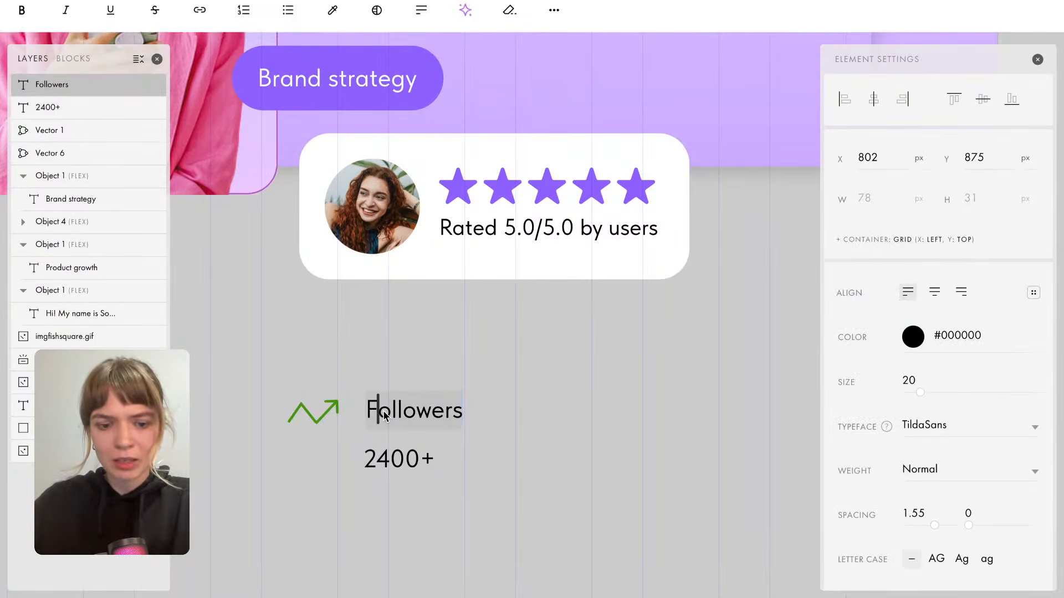
key("ctrl+a")
left_click(913, 337)
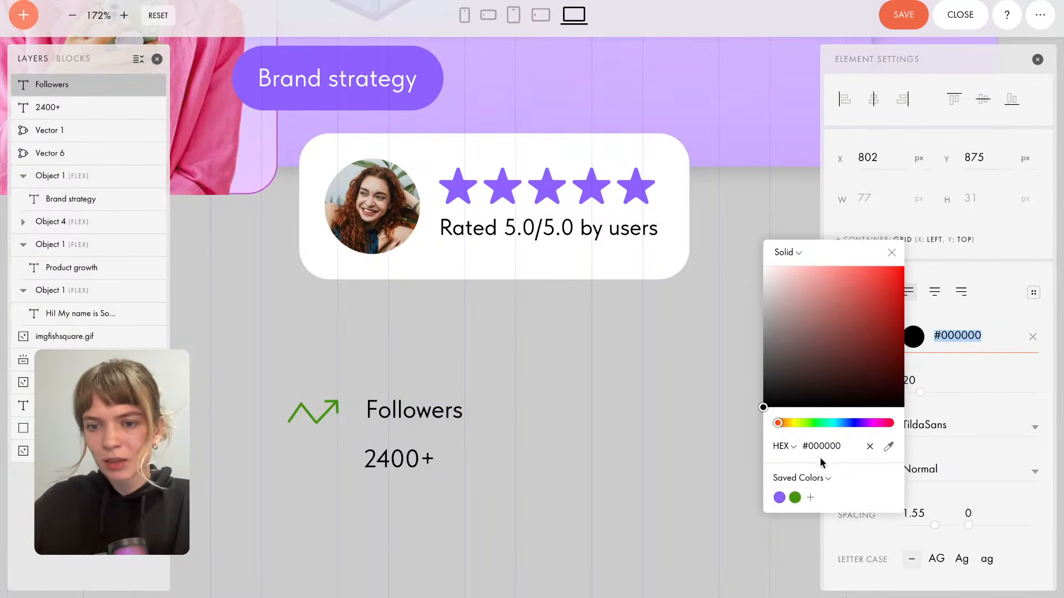
left_click(804, 479)
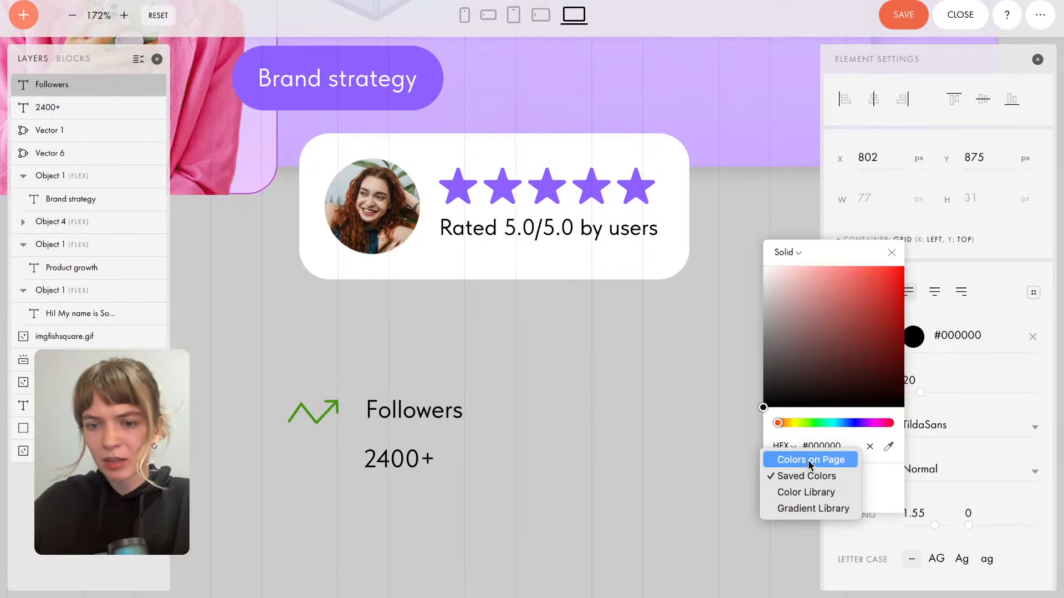
left_click(806, 492)
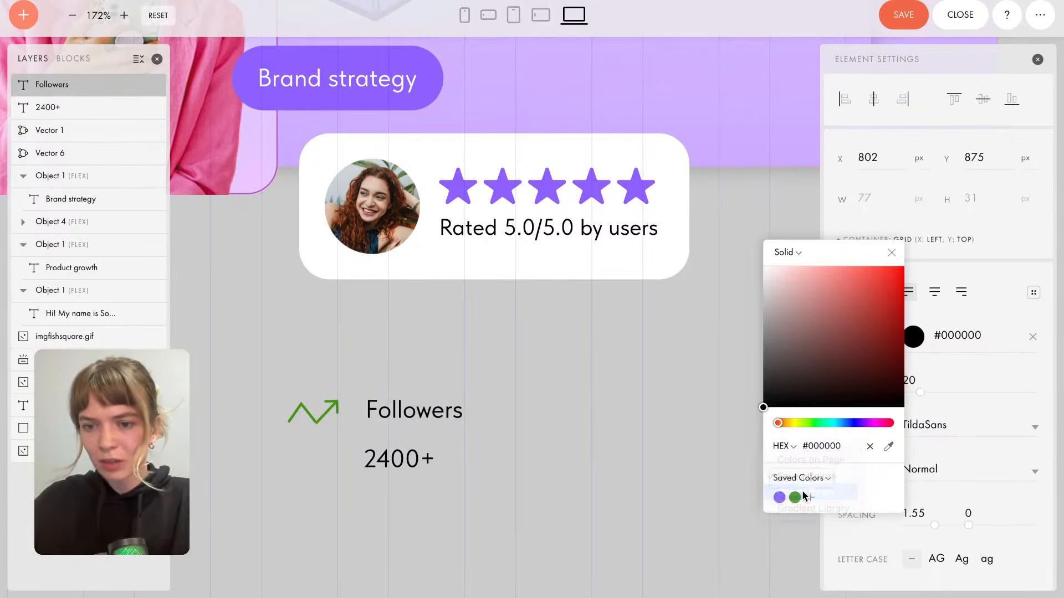
left_click(855, 496)
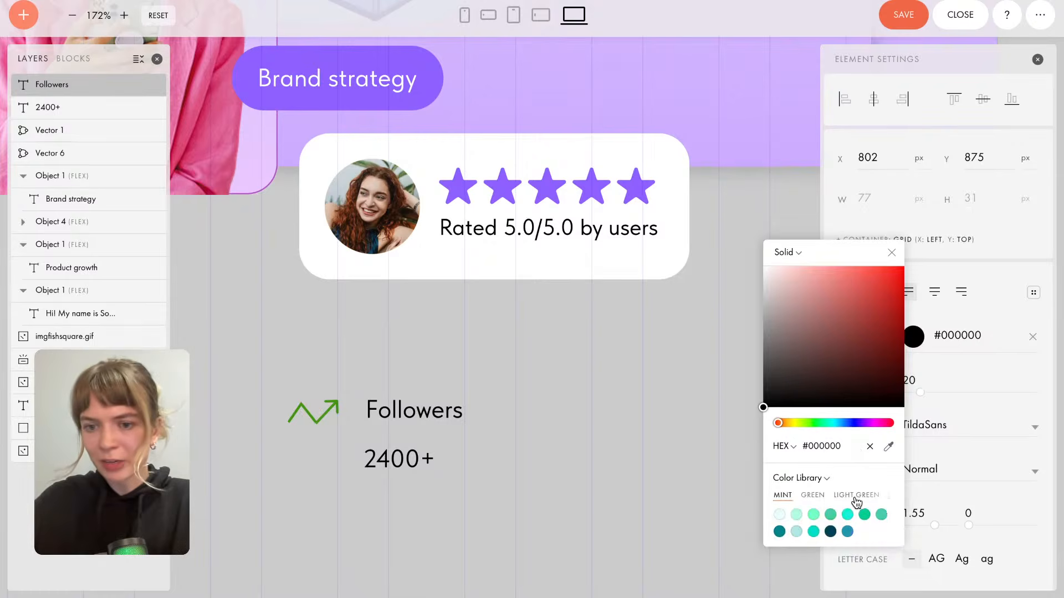
left_click(814, 496)
left_click(779, 515)
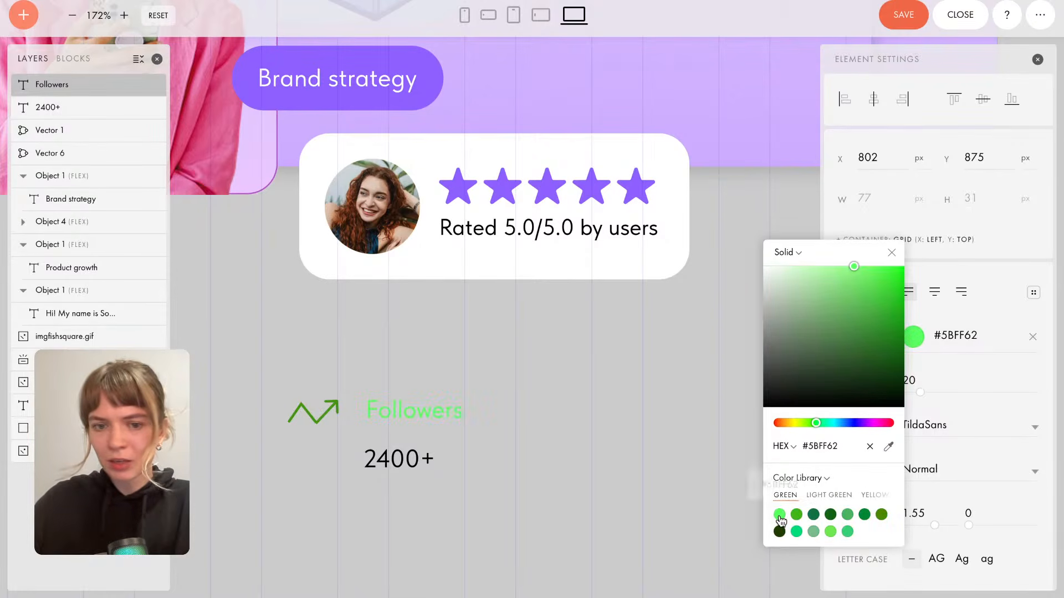
left_click(831, 496)
left_click(777, 516)
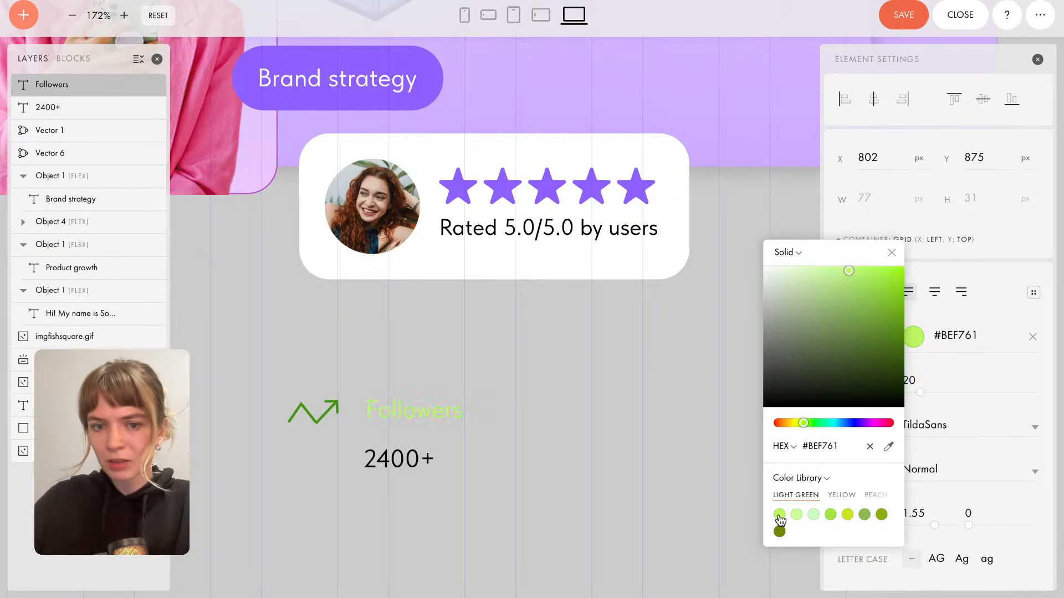
left_click(847, 515)
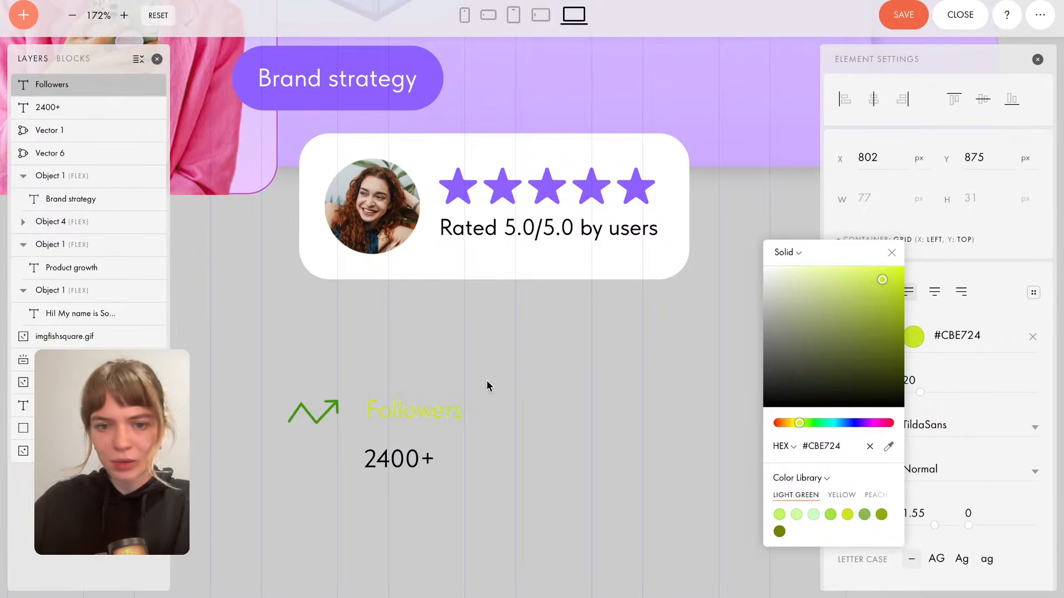
Open the green arrow for vector editing and try the Light Green library color #CBE724 as the canvas stroke.
left_click(328, 407)
double_click(328, 407)
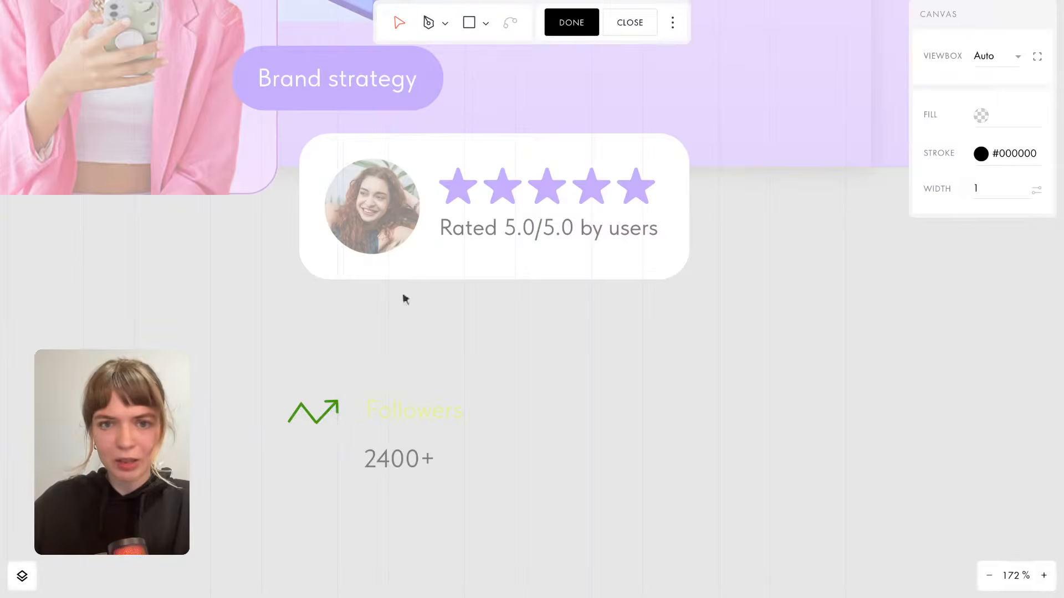
left_click(981, 154)
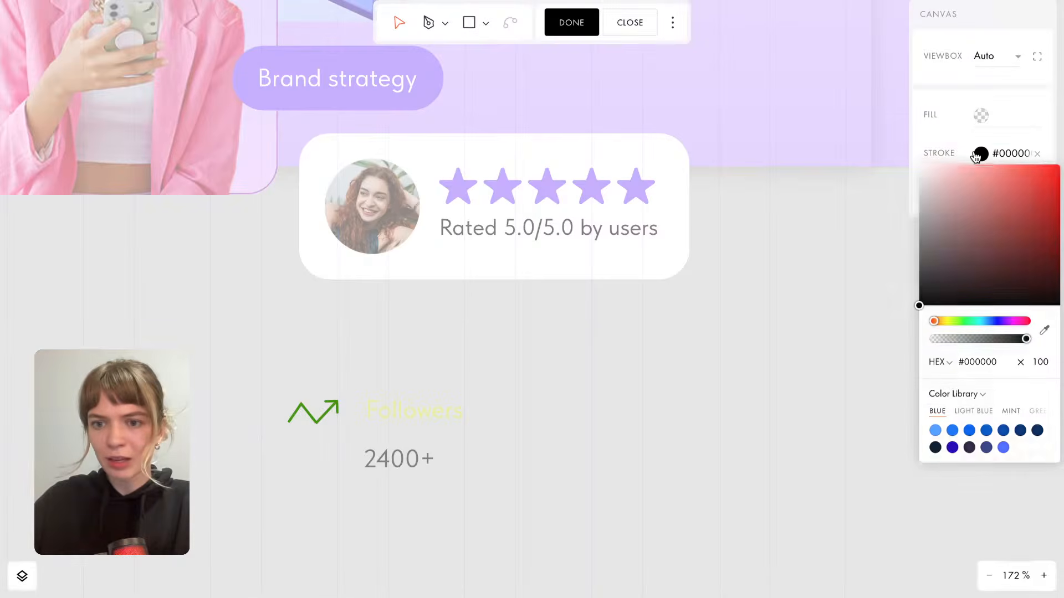
left_click(955, 392)
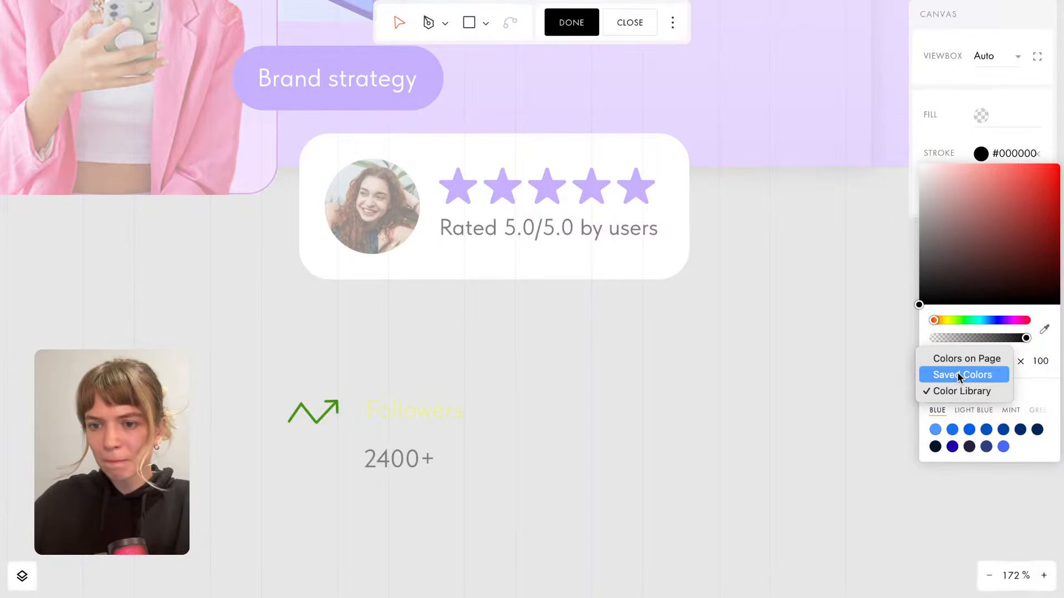
left_click(959, 375)
left_click(956, 390)
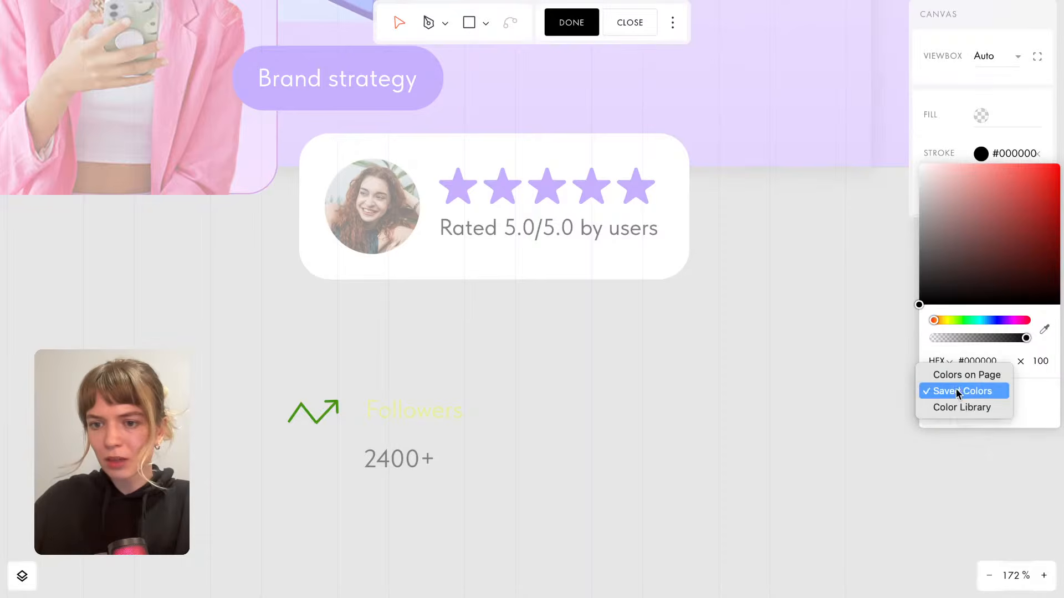
left_click(958, 408)
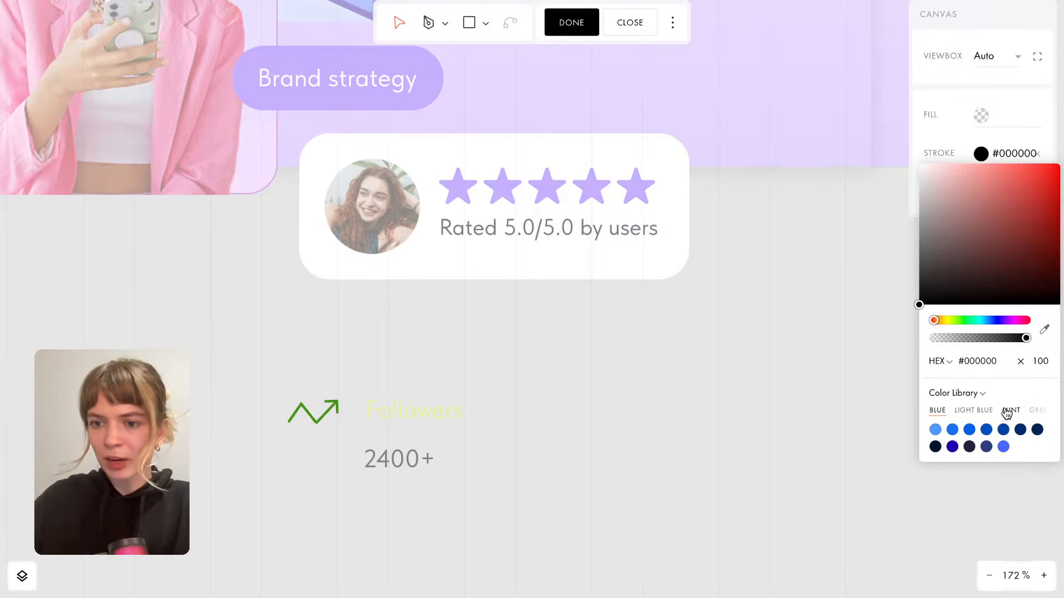
left_click(1005, 410)
left_click(975, 413)
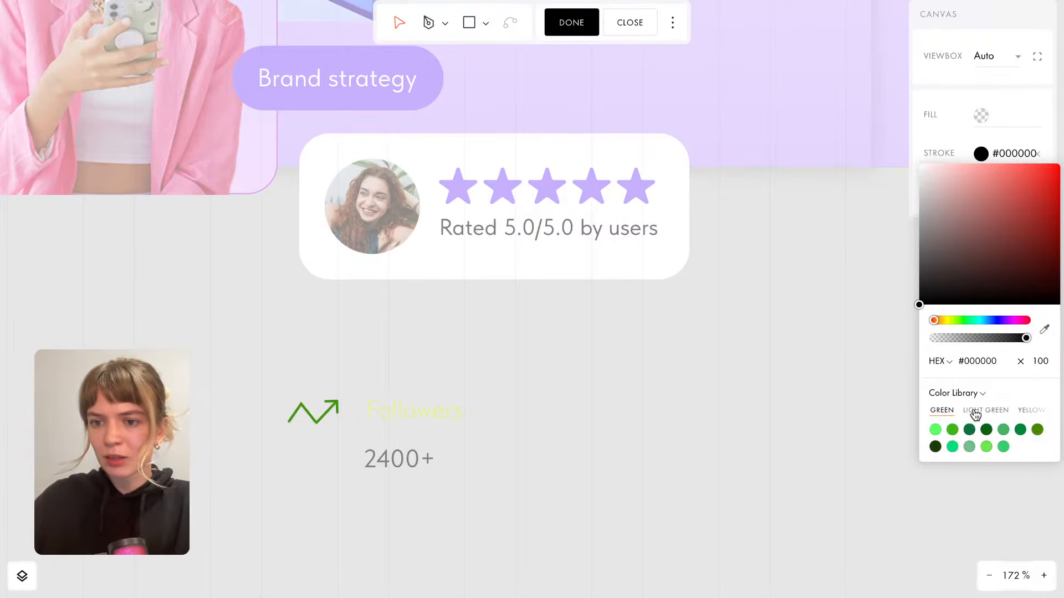
left_click(974, 412)
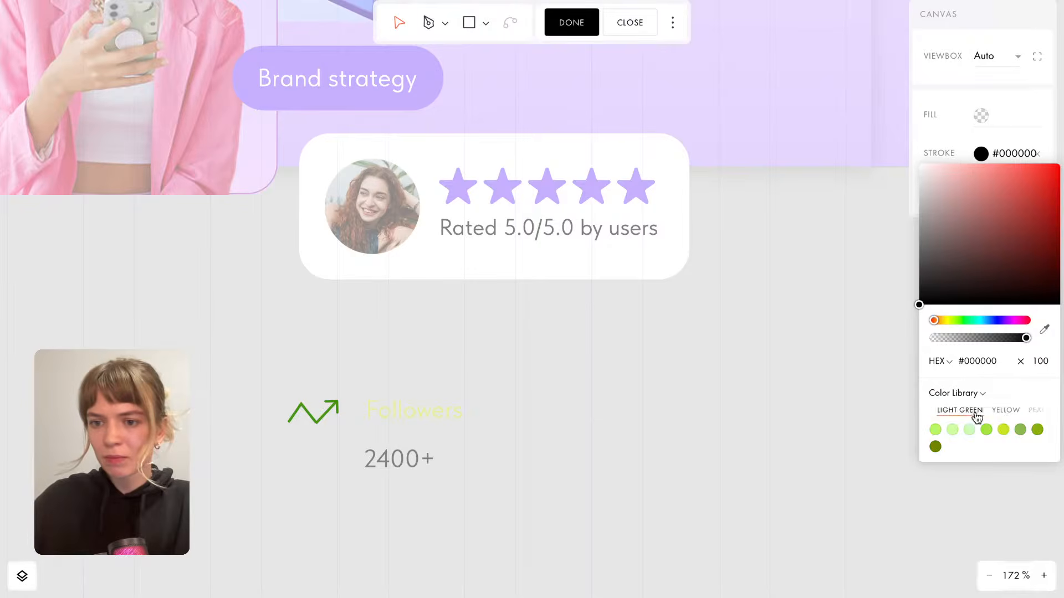
left_click(1002, 436)
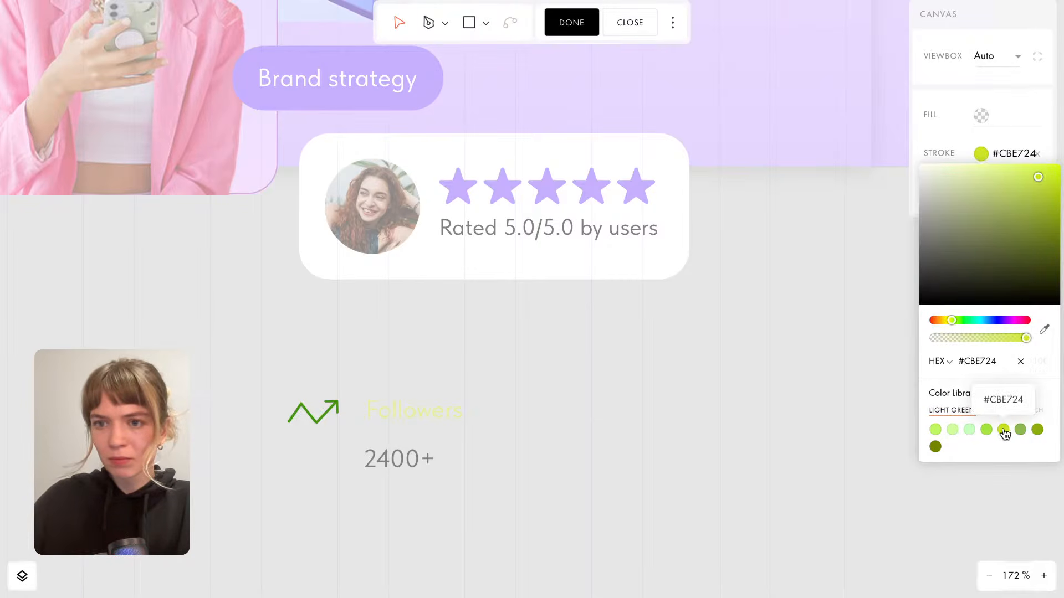
left_click(926, 139)
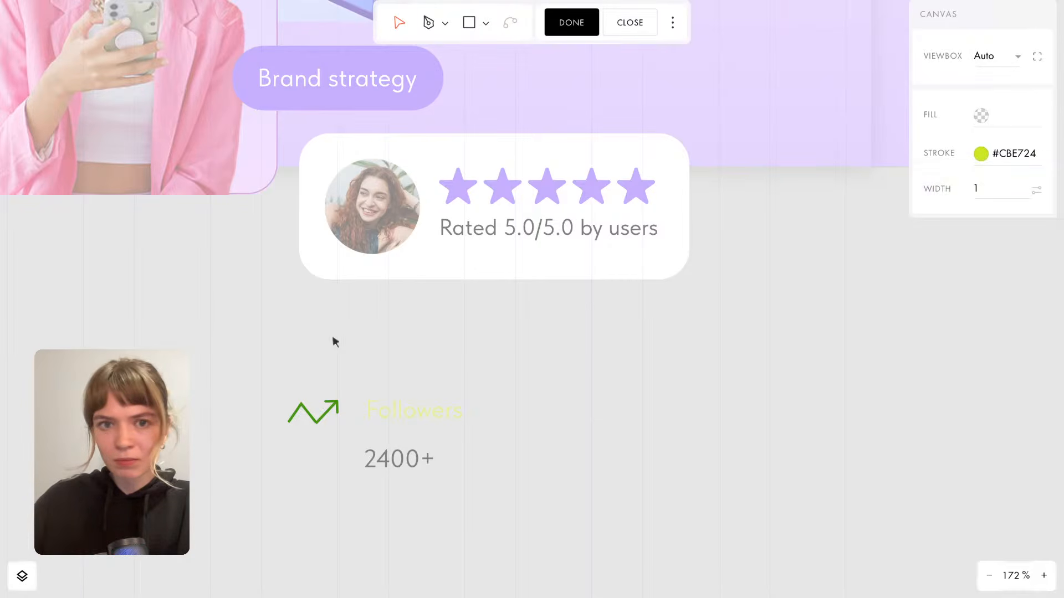
Try the Light Green library color #CBE724 as the stroke of the arrow's peak-shaped path.
left_click(290, 419)
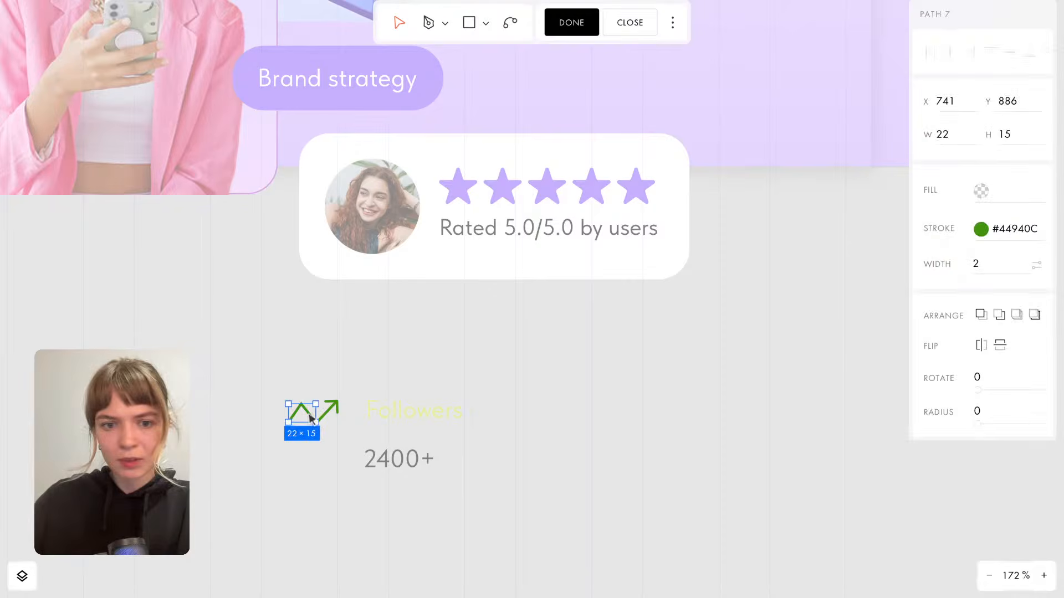
left_click(981, 235)
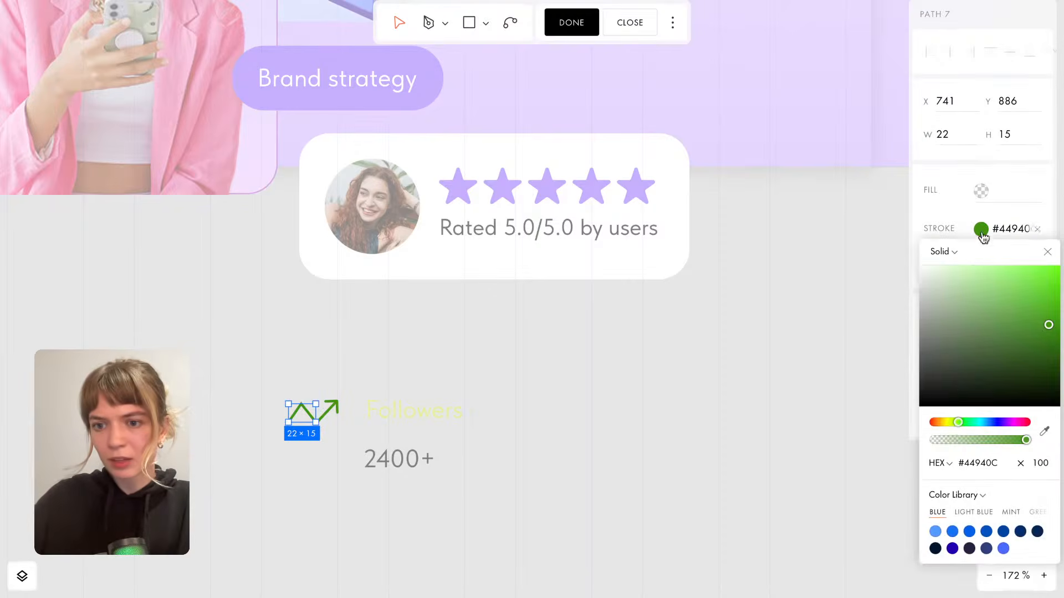
left_click(991, 514)
left_click(991, 515)
left_click(992, 514)
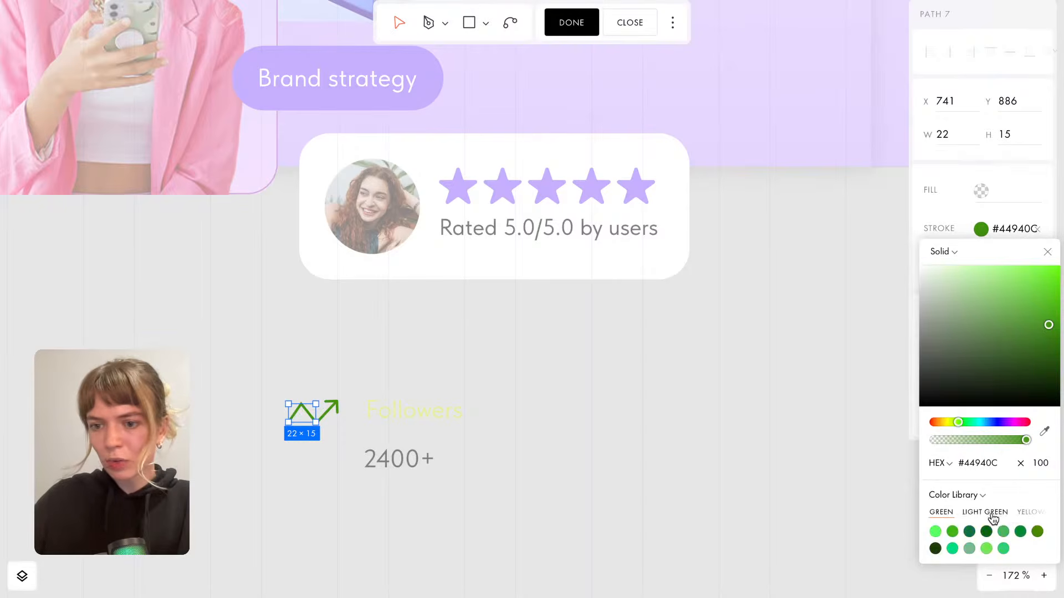
left_click(992, 514)
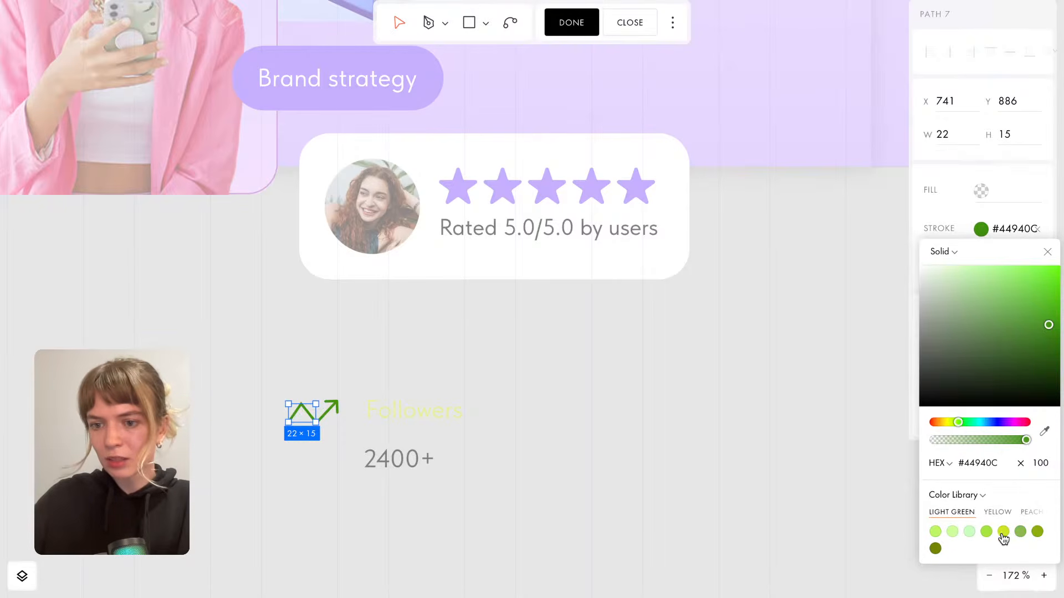
left_click(1003, 533)
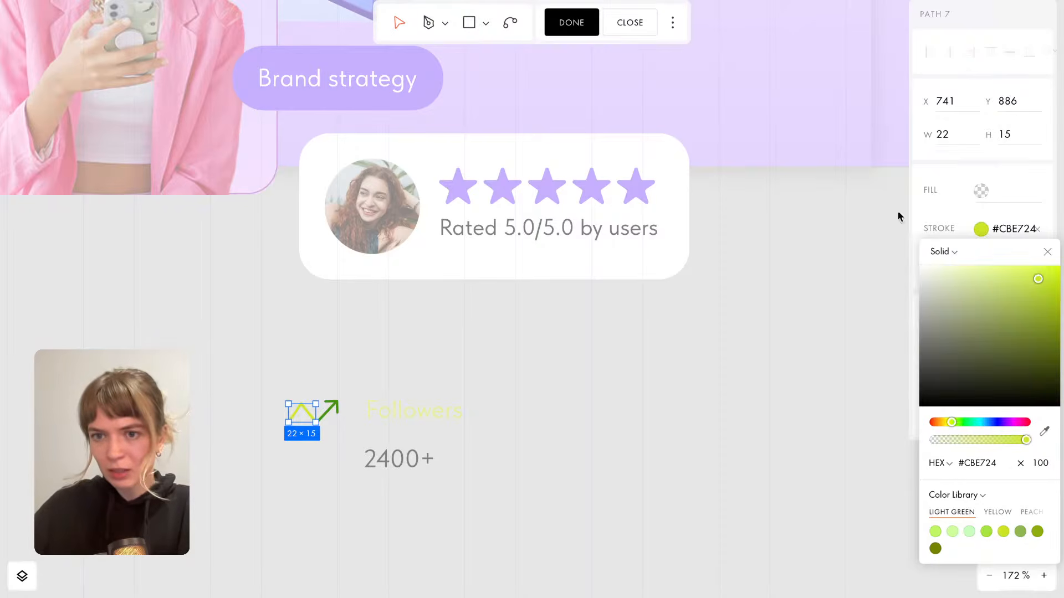
left_click(419, 390)
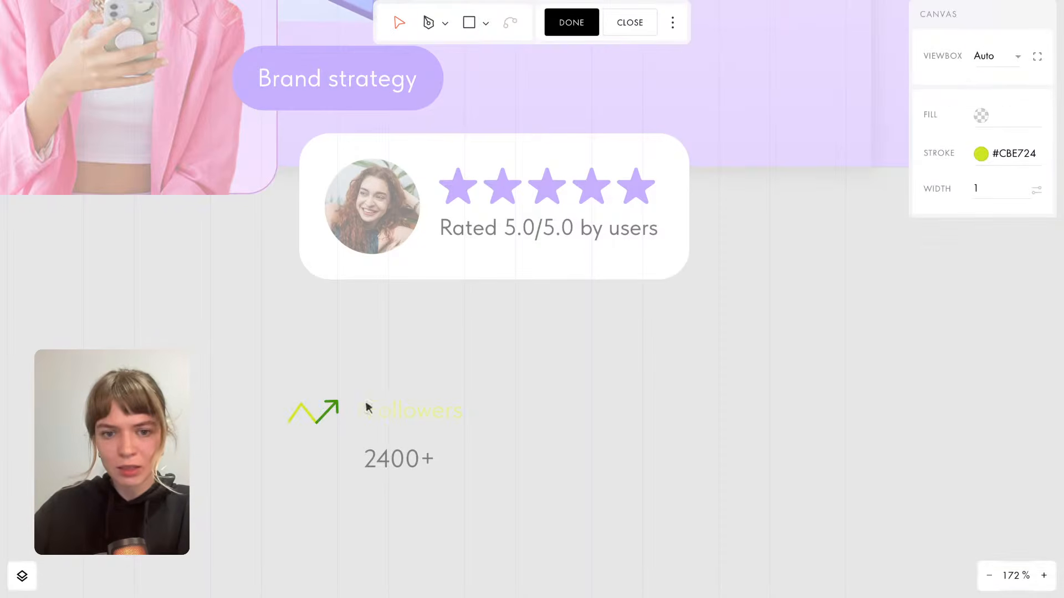
Inspect the points of the arrow's diagonal path and exit vector editing, discarding the unsaved changes.
double_click(331, 408)
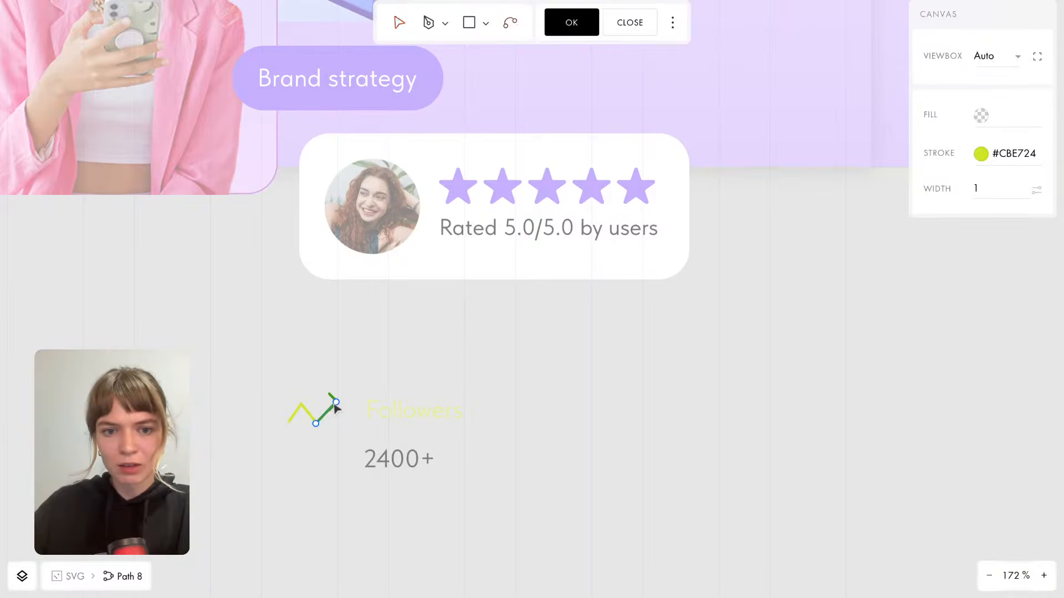
left_click(337, 403)
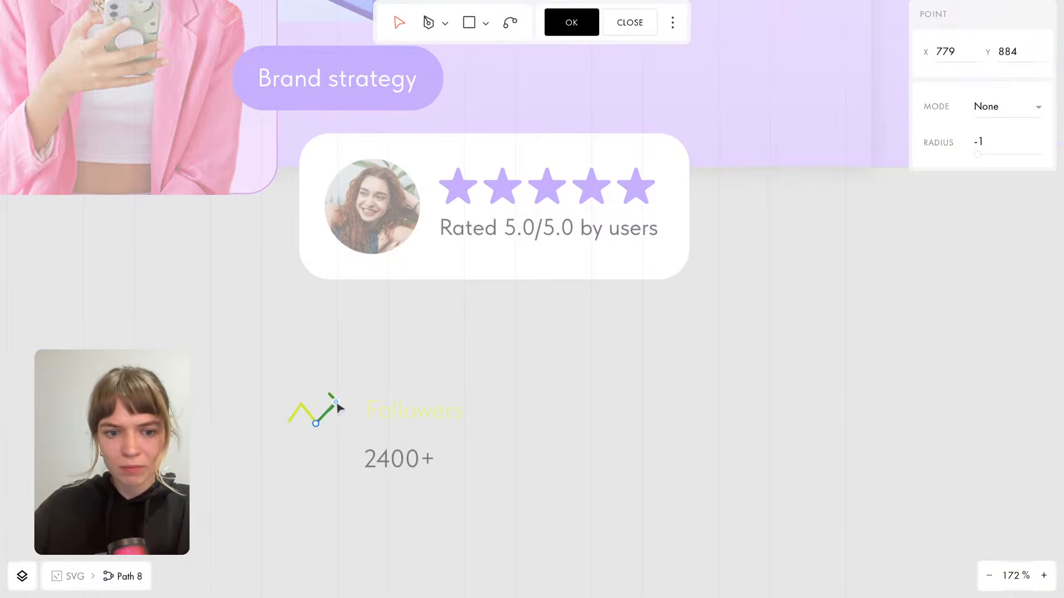
key("ctrl+equal")
left_click(641, 25)
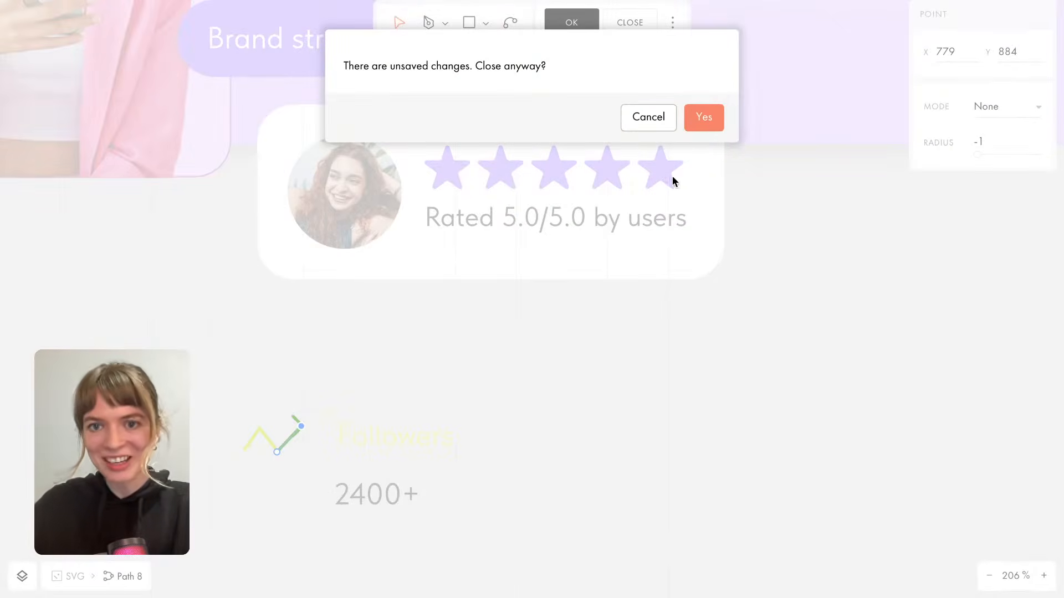
left_click(704, 118)
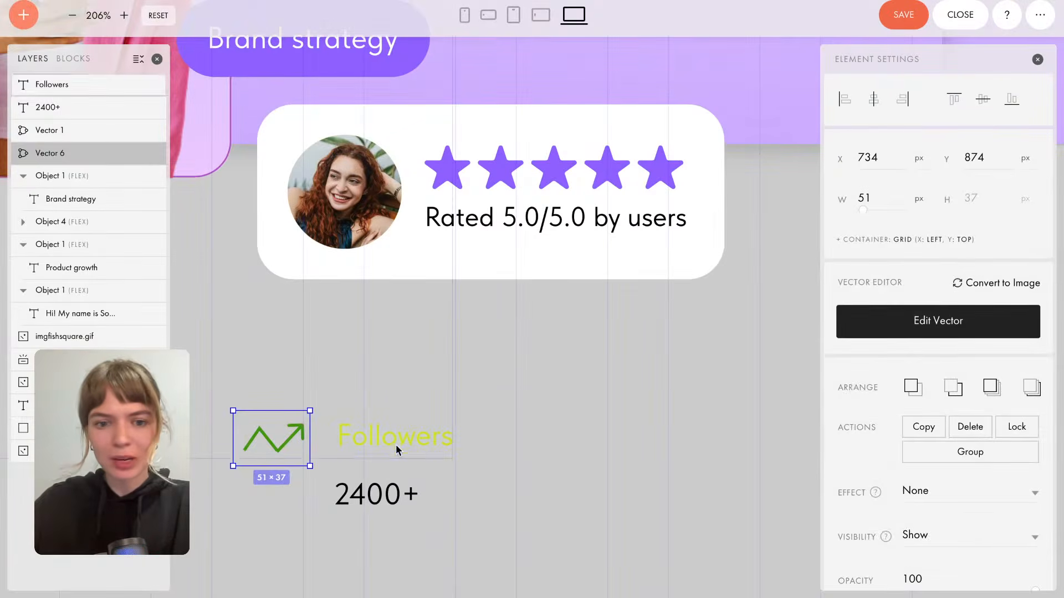
Recolor the Followers text with the dark green #44940C from the saved colors.
double_click(380, 440)
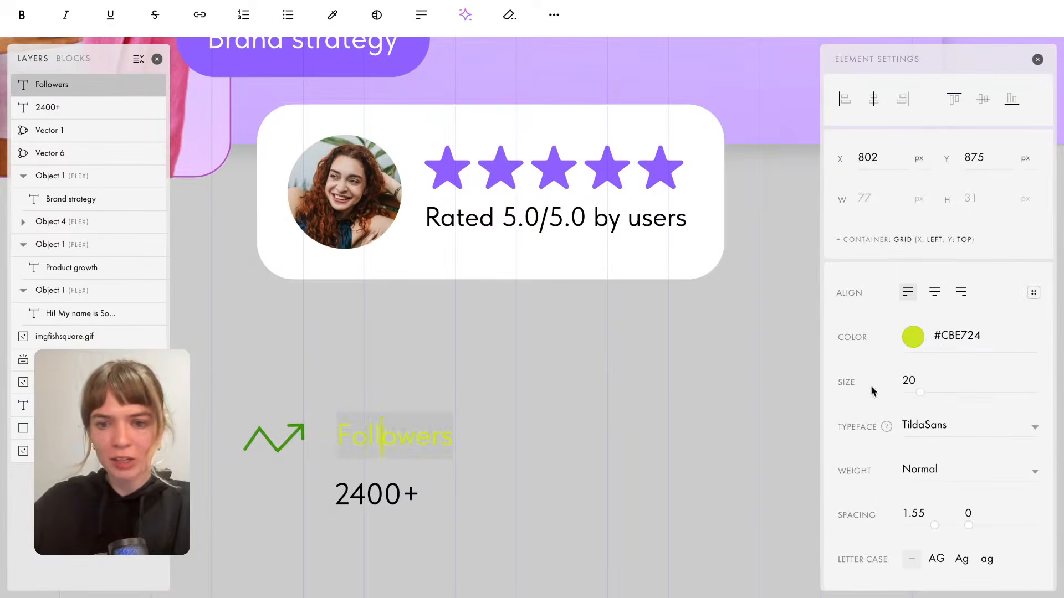
left_click(913, 336)
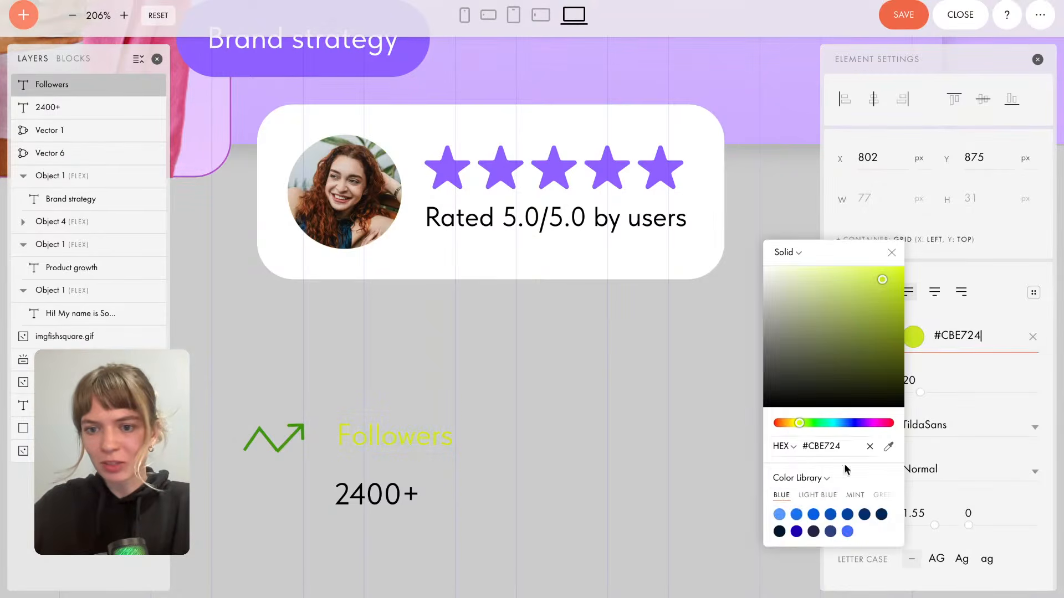
left_click(814, 494)
left_click(803, 477)
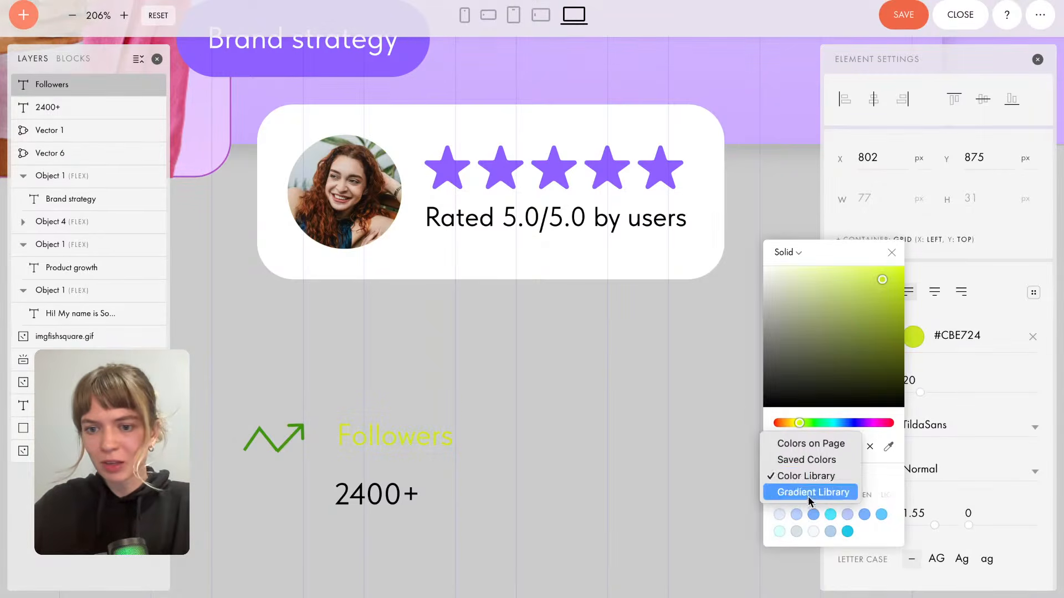
left_click(812, 461)
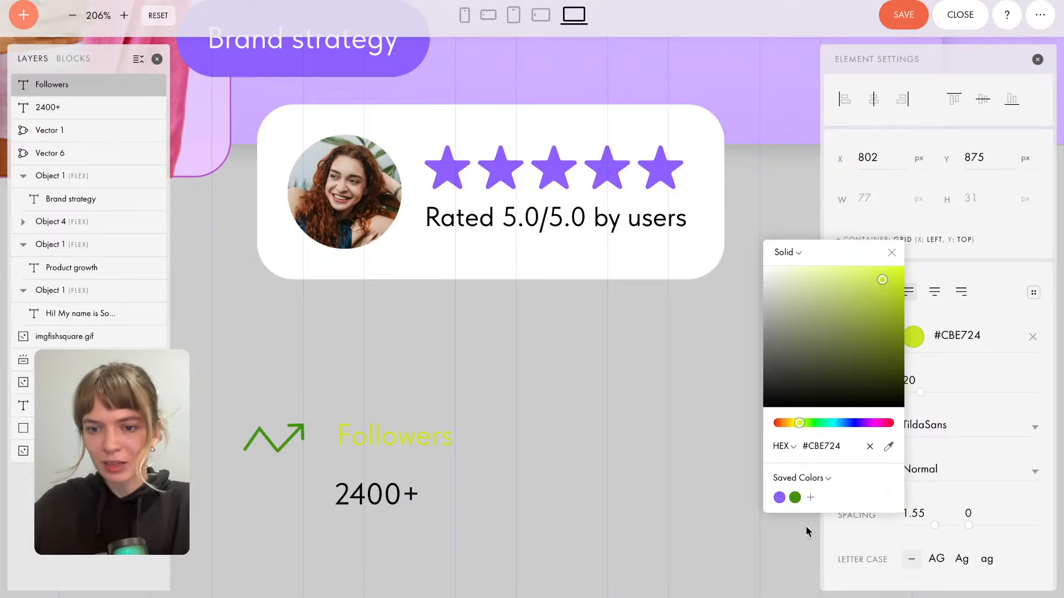
left_click(796, 497)
left_click(457, 374)
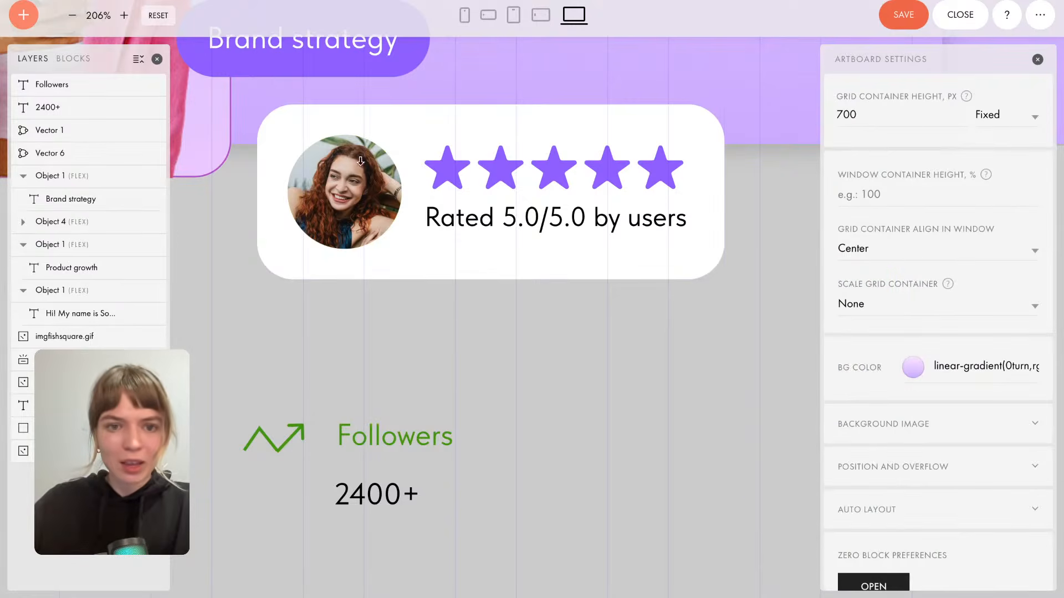
Move the arrow icon down beside the 2400+ text and recolor that text with the saved green #44940C.
left_click_drag(266, 432, 272, 488)
double_click(373, 496)
key("ctrl+a")
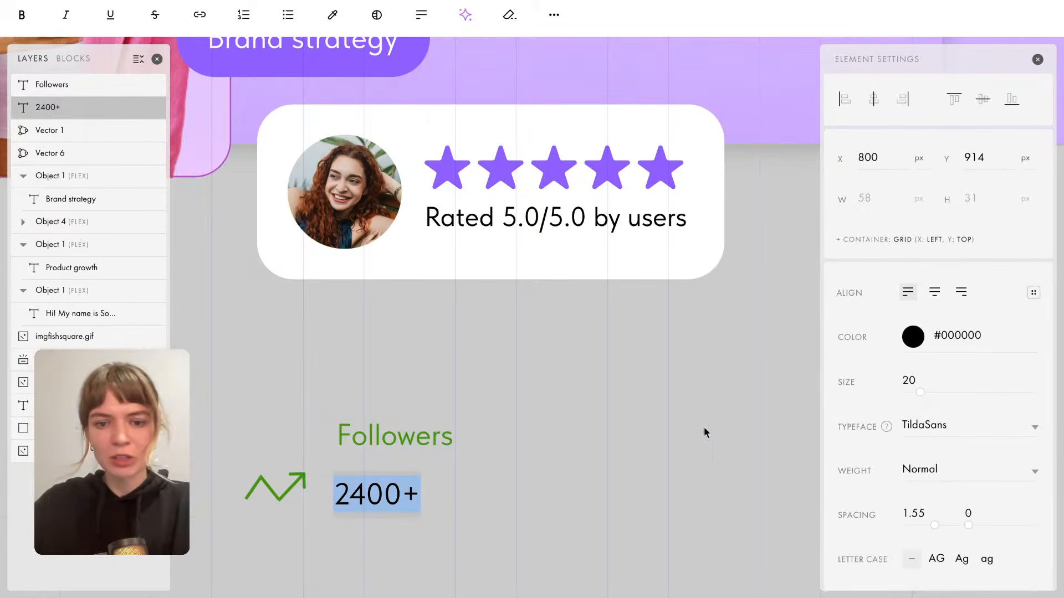
left_click(913, 337)
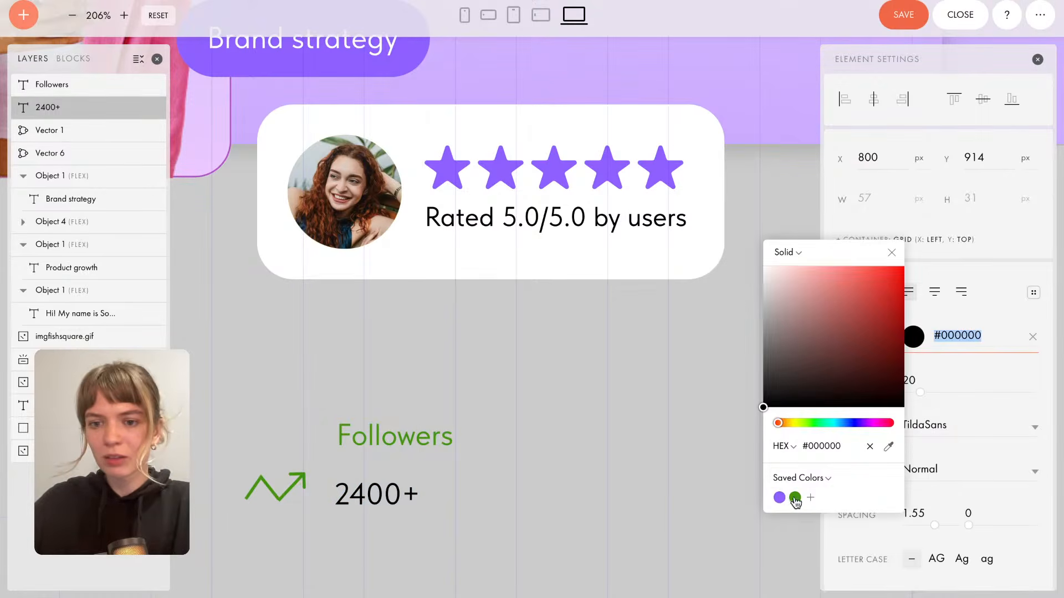
left_click(794, 497)
left_click(497, 530)
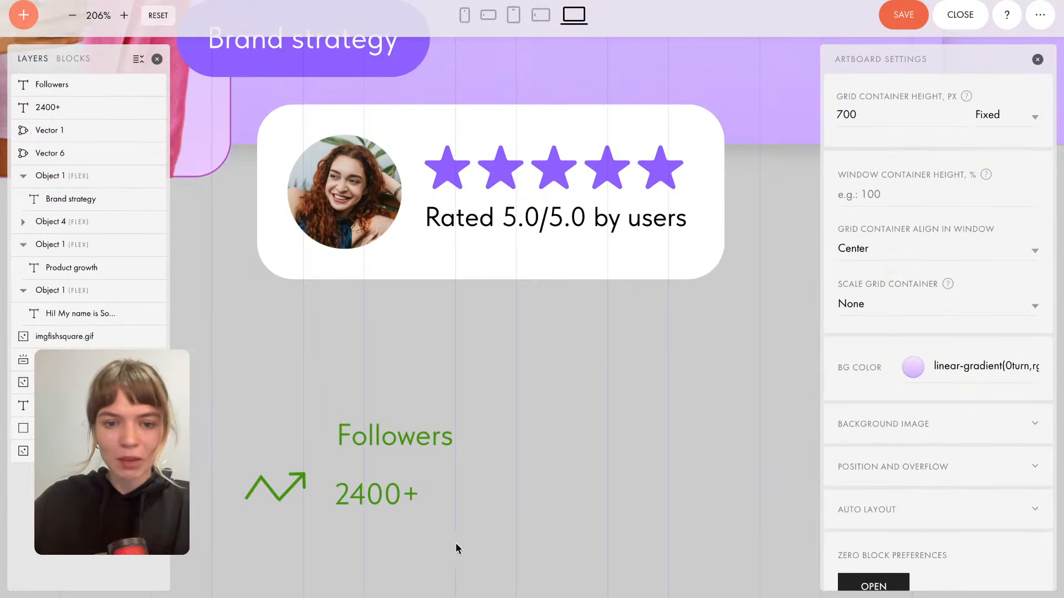
Group the arrow icon and 2400+ text into a horizontal auto-layout object and center-align its elements vertically.
left_click_drag(438, 526, 250, 477)
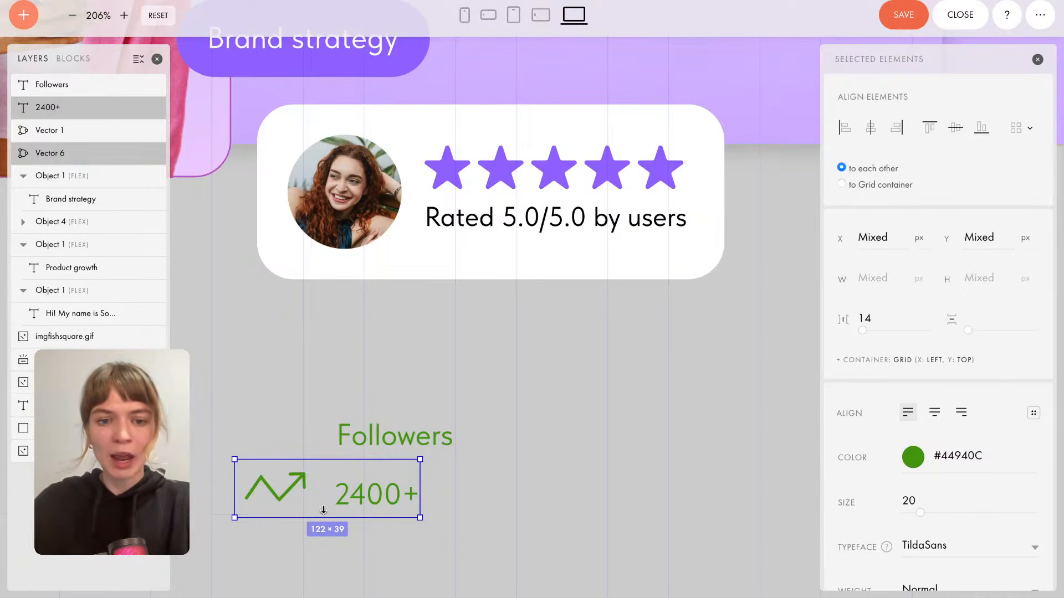
key("ctrl+g")
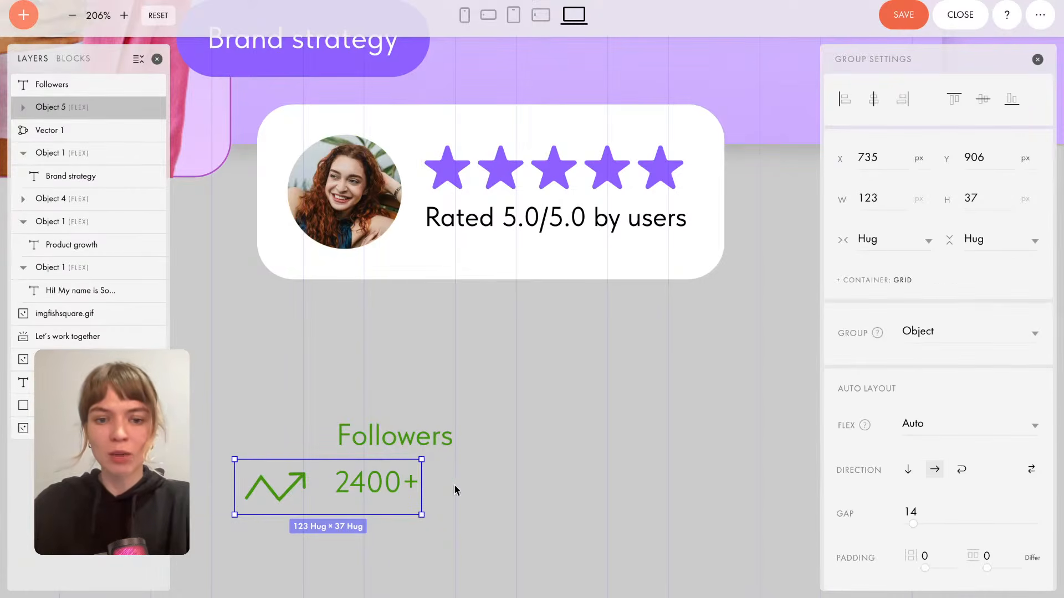
scroll(916, 488, "down", 4)
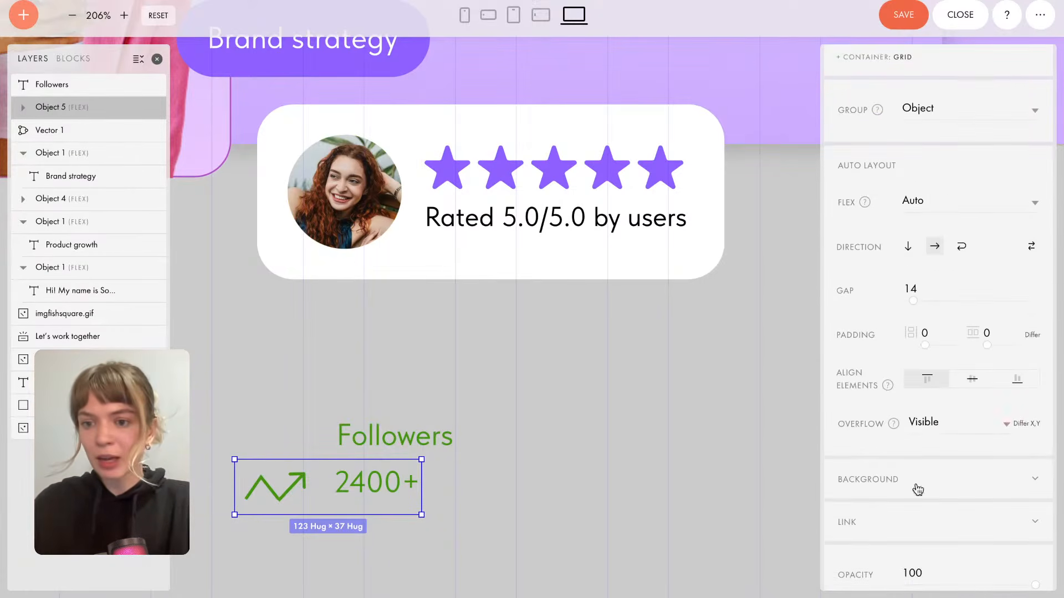
left_click(973, 382)
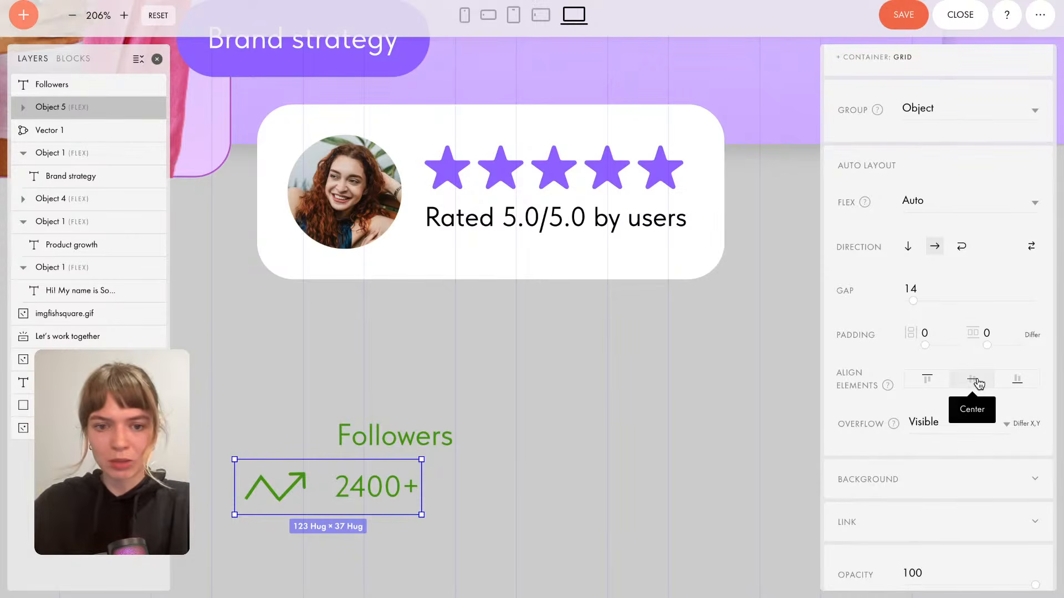
Move the arrow and 2400+ group up and to the right of the Followers label, and shrink its arrow to 37 × 27 px.
left_click_drag(383, 496, 600, 383)
left_click(507, 383)
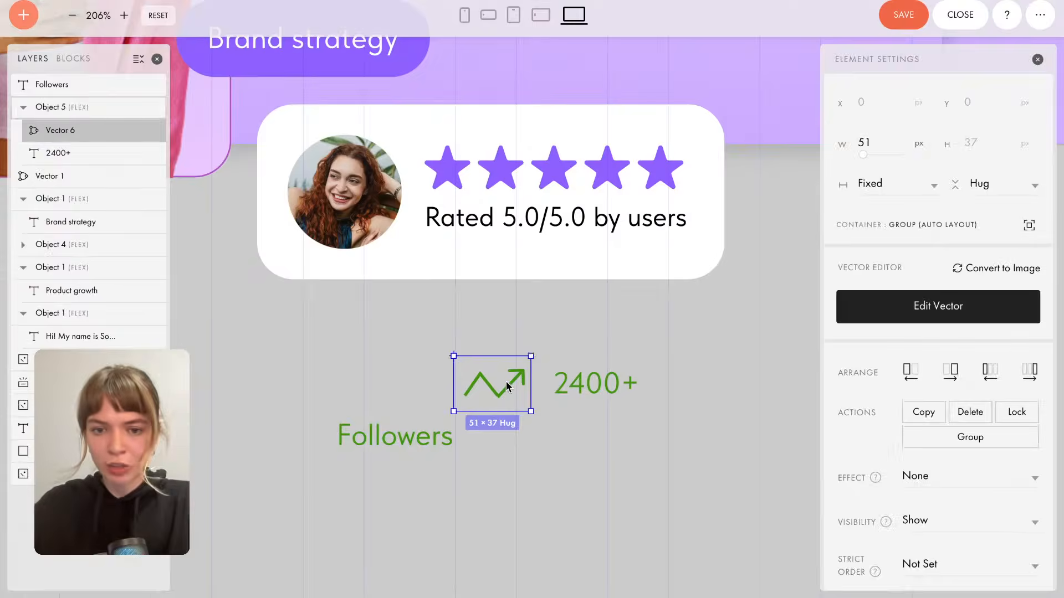
left_click_drag(531, 354, 497, 368)
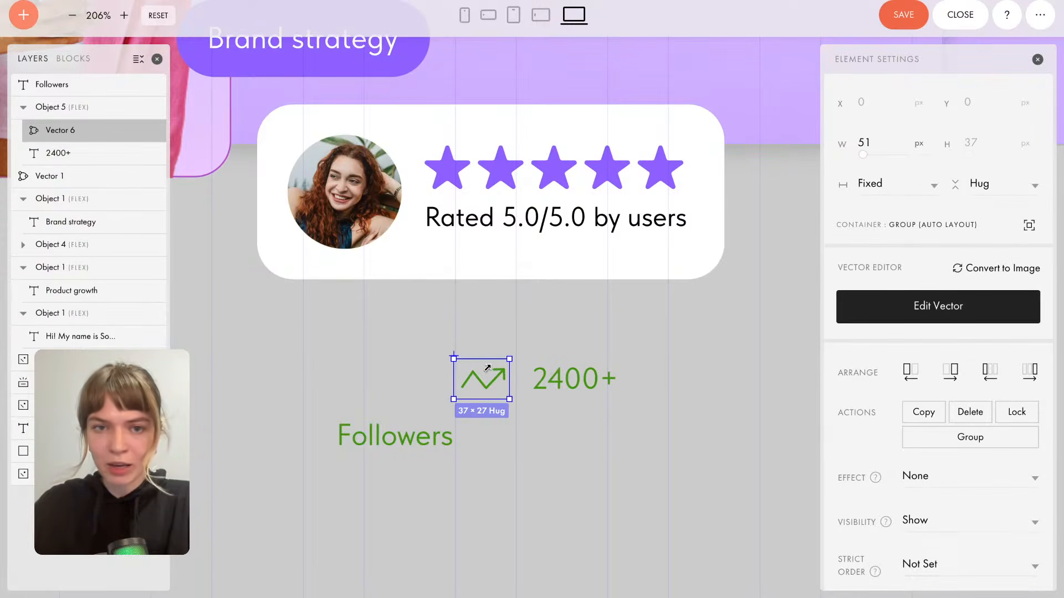
Reduce the gap between the arrow and the 2400+ text in their auto-layout group to 5.
left_click(571, 381)
left_click(493, 380)
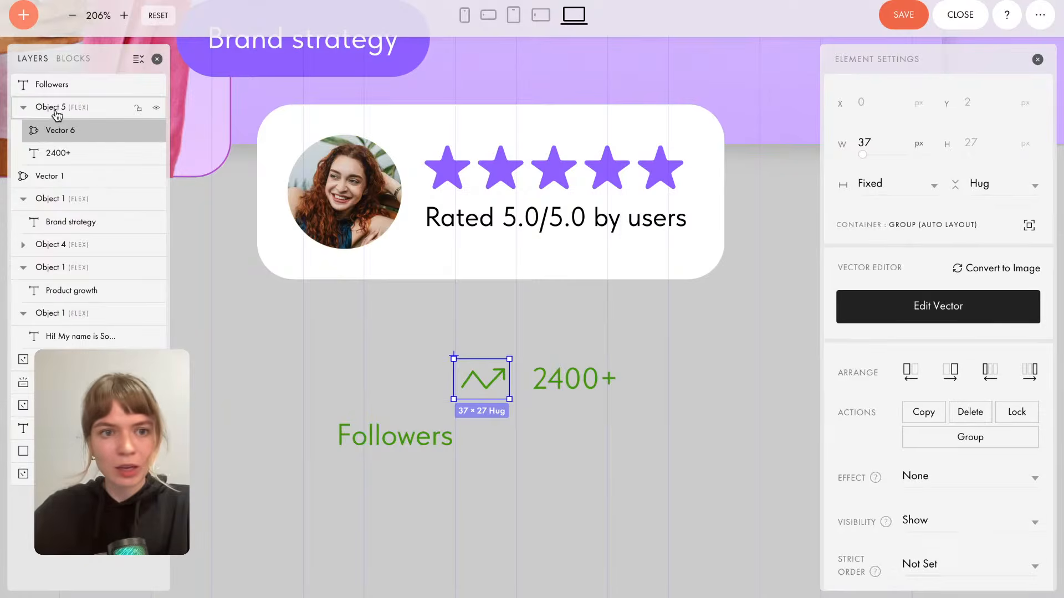
left_click(123, 106)
left_click_drag(912, 524, 911, 524)
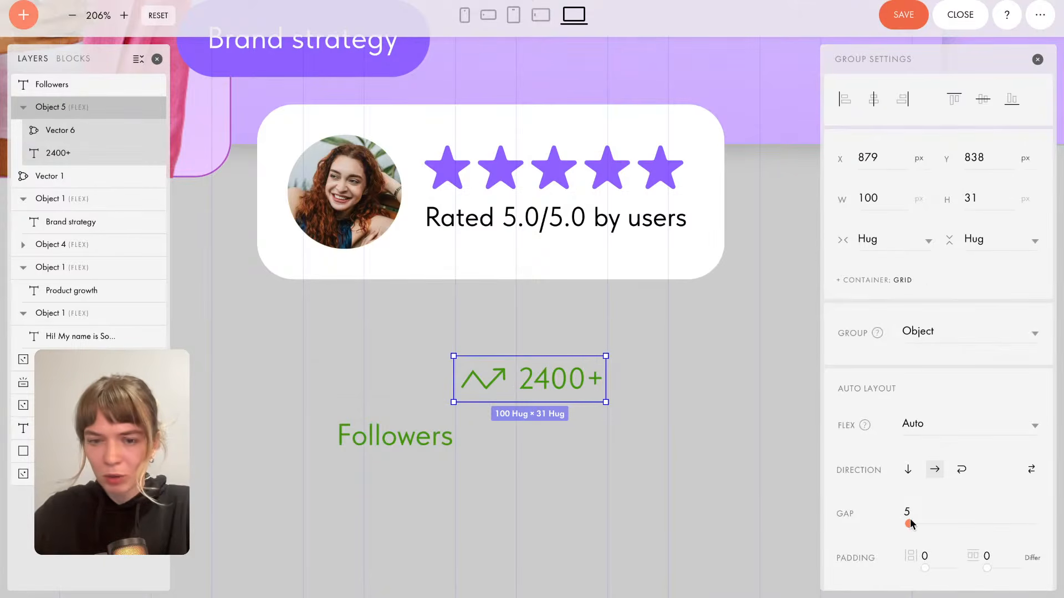
Move the arrow and 2400+ group directly below the Followers label and recolor the label gray #8C8C8C.
left_click(649, 510)
left_click_drag(556, 377, 442, 505)
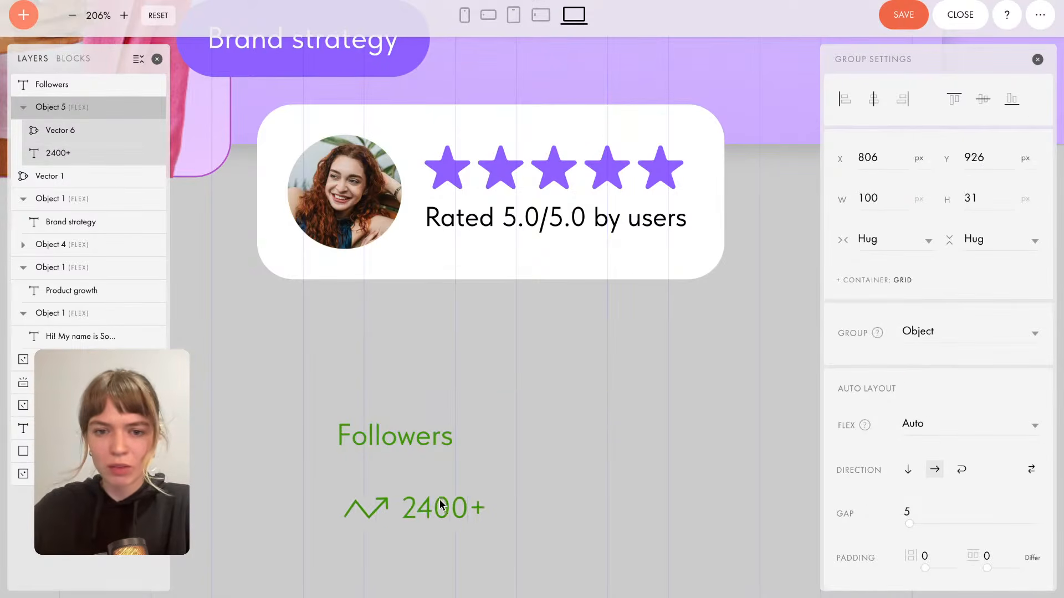
double_click(416, 435)
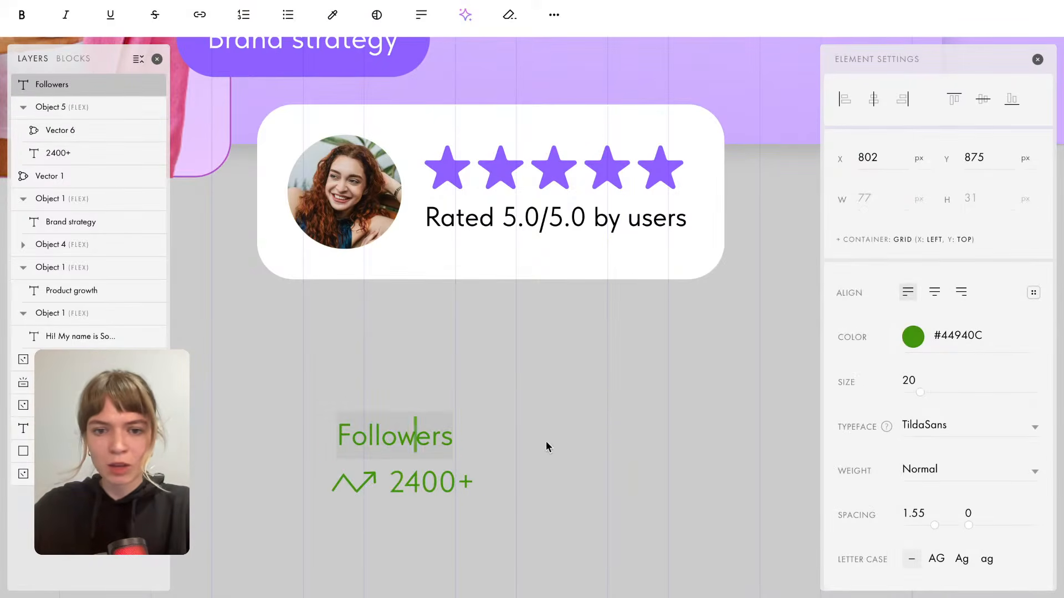
key("ctrl+a")
left_click(912, 341)
mouse_move(835, 314)
left_mouse_down()
mouse_move(731, 349)
mouse_move(763, 325)
mouse_move(727, 332)
left_mouse_up()
left_click(513, 452)
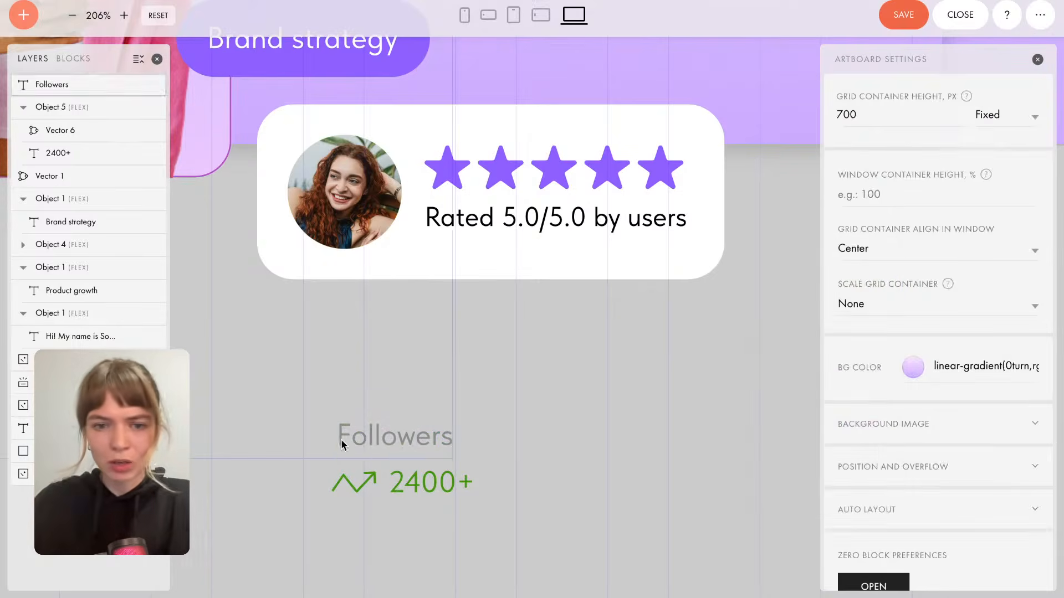
Shift the Followers label slightly right to X 811, and group it with the arrow and 2400+ object into a vertical auto-layout object.
left_click(389, 434)
left_click_drag(392, 439, 405, 437)
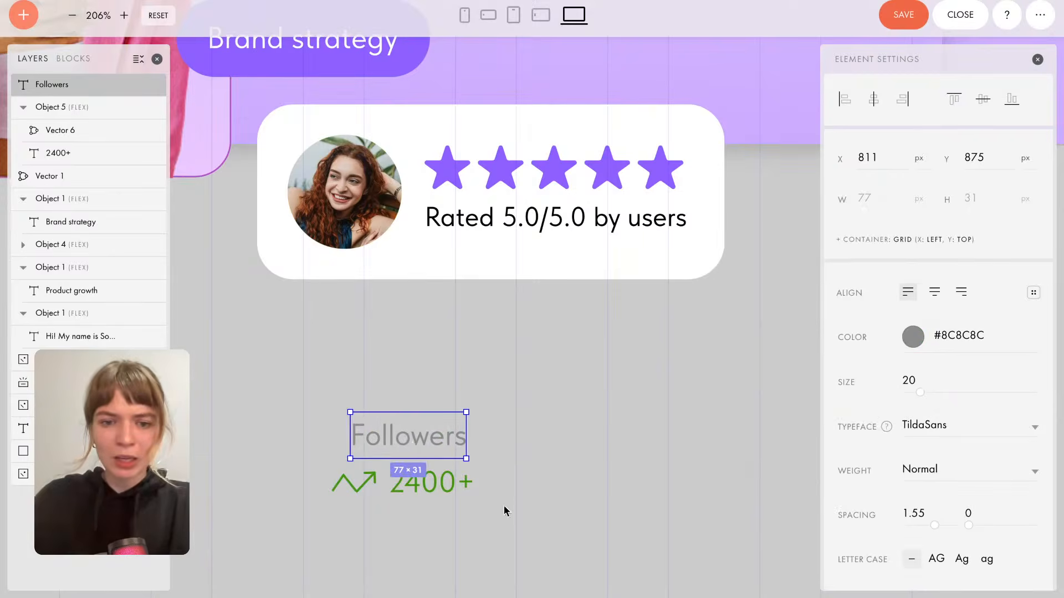
left_click_drag(508, 515, 349, 434)
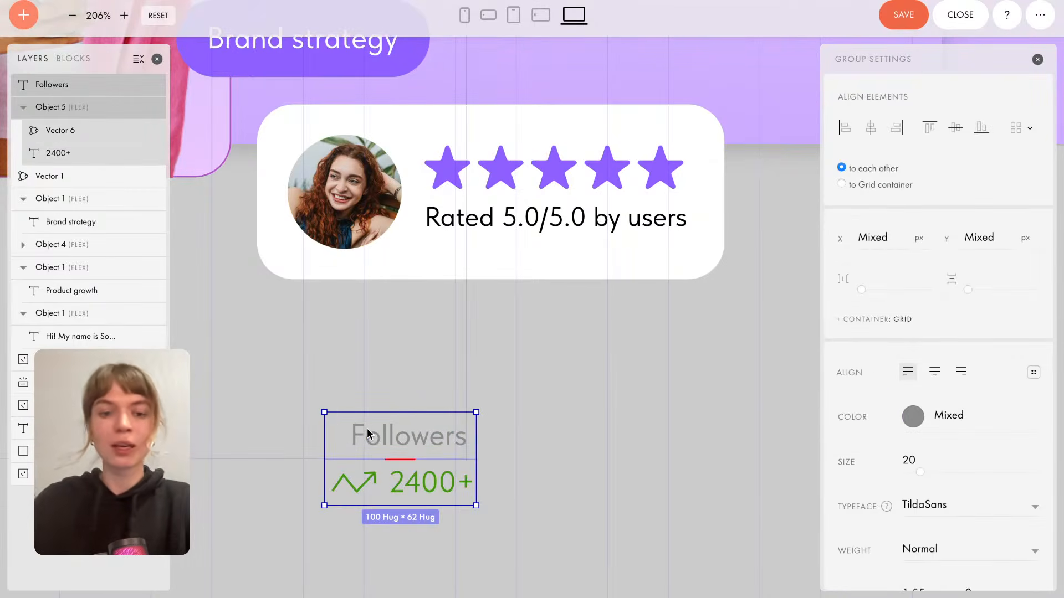
key("ctrl+g")
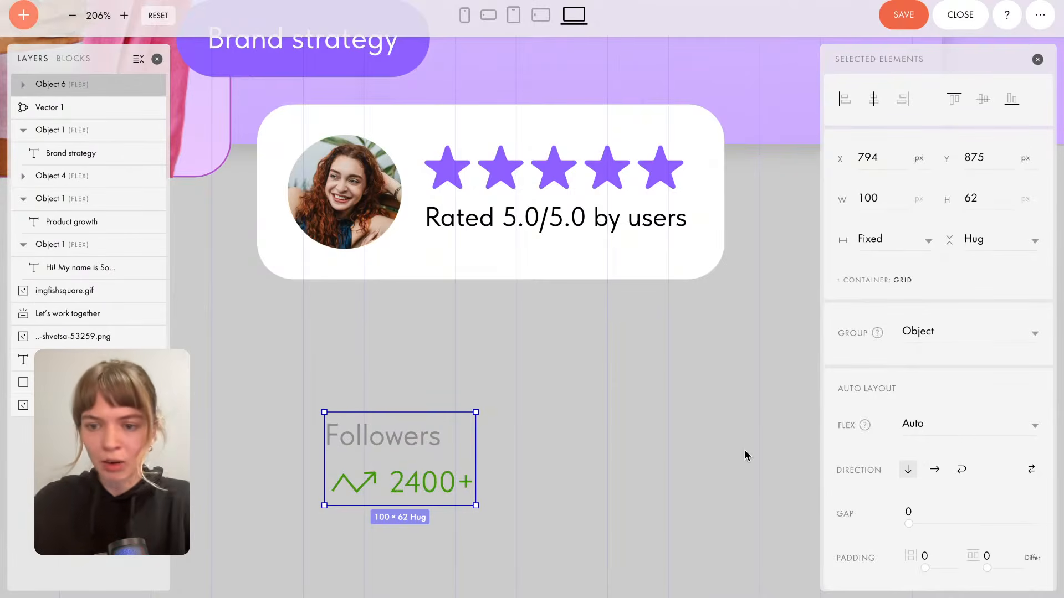
scroll(954, 540, "down", 1)
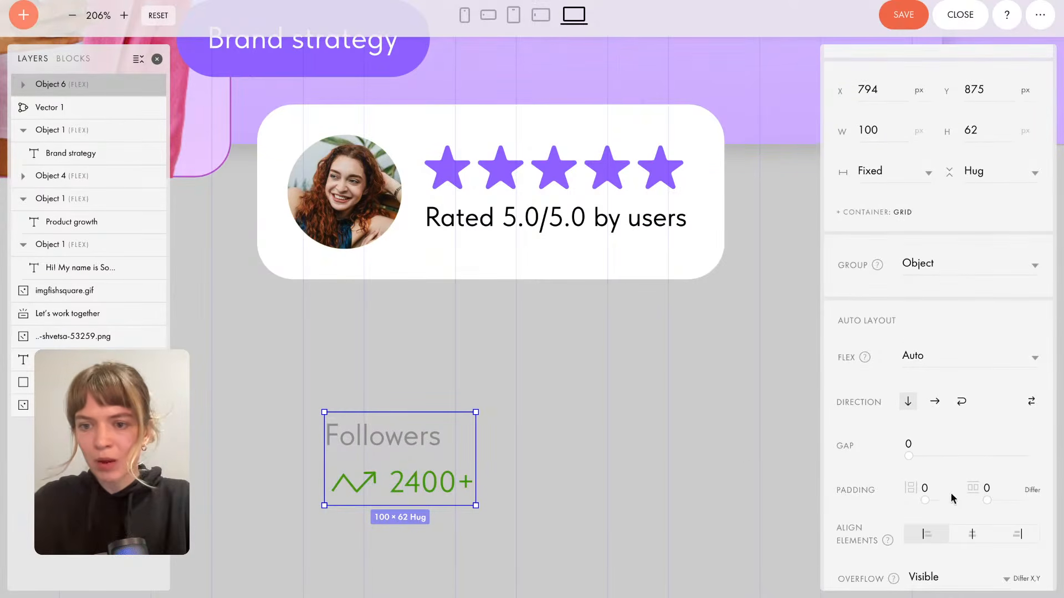
left_click_drag(910, 456, 910, 455)
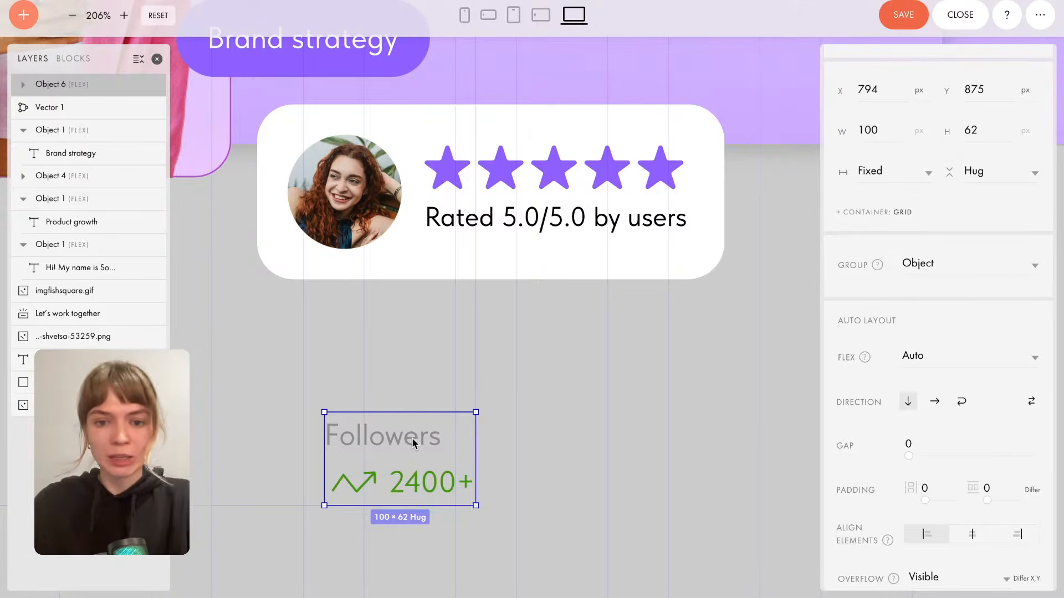
Give the followers card a linear gradient background with white #FFFFFF as its first color stop.
scroll(951, 363, "down", 5)
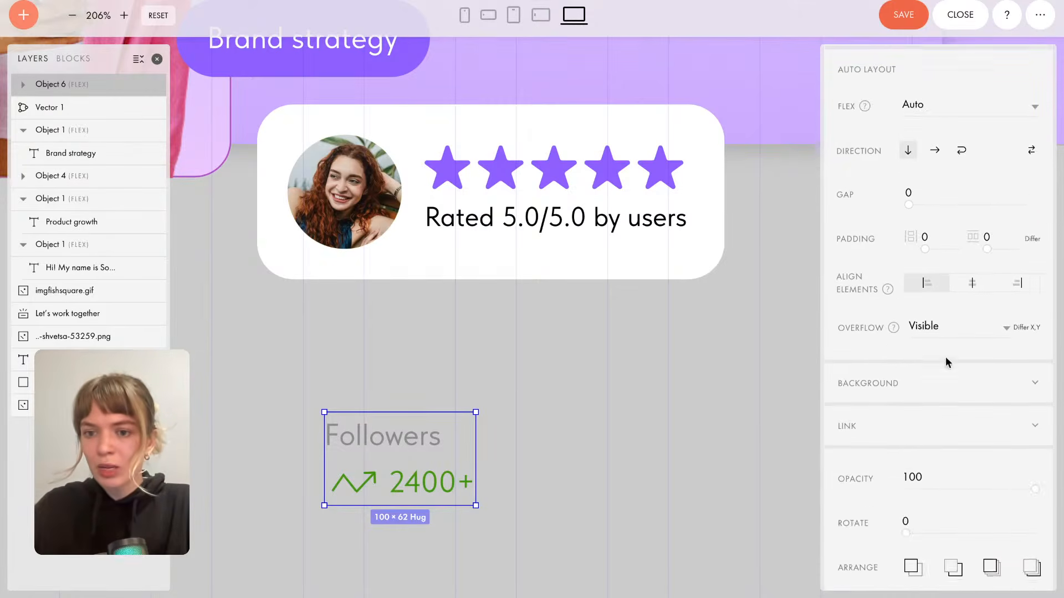
left_click(887, 374)
left_click(913, 410)
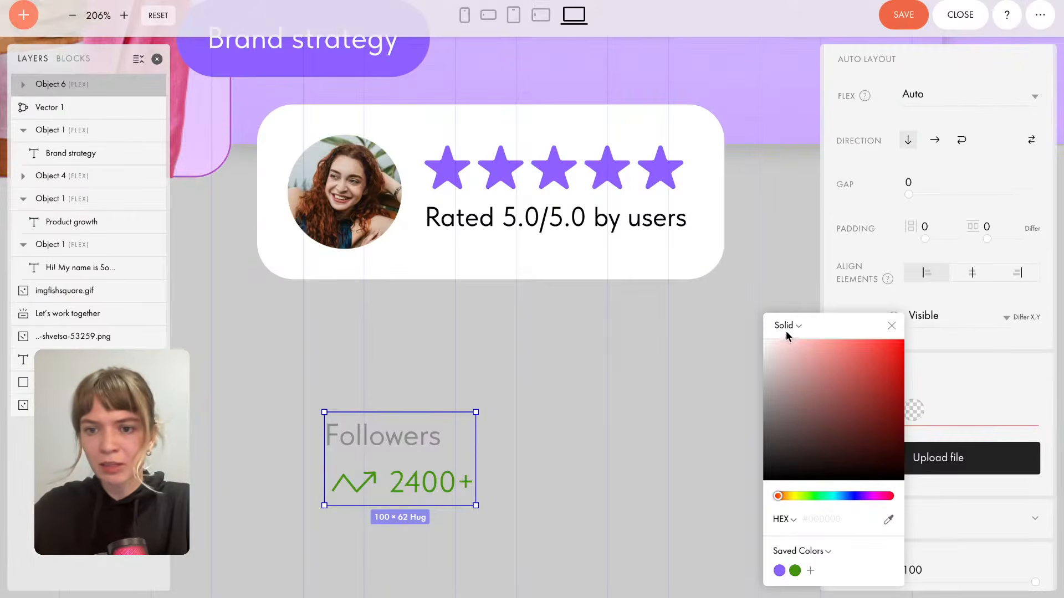
left_click(797, 327)
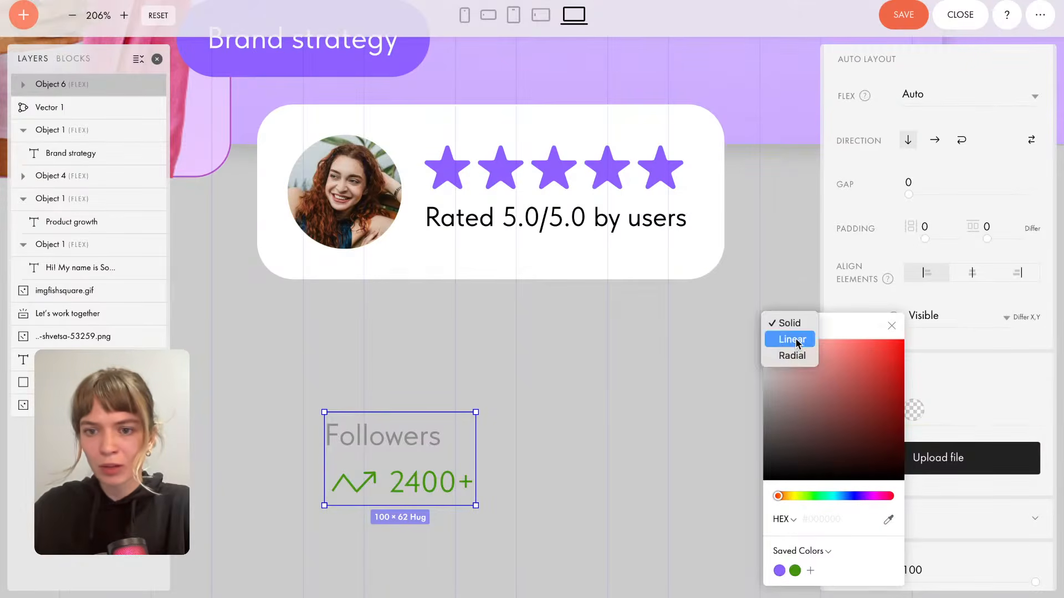
left_click(796, 340)
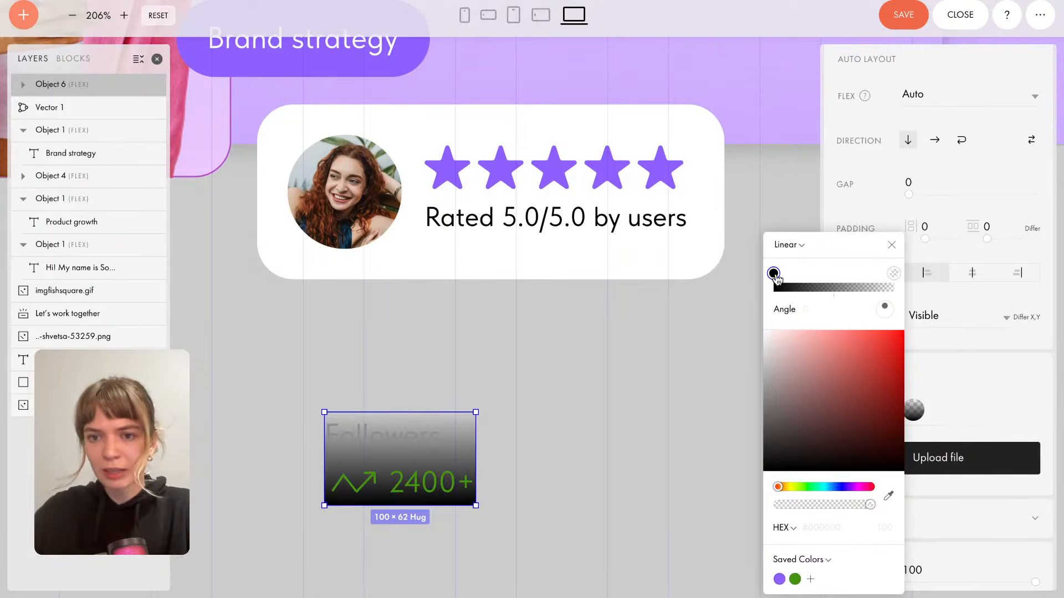
left_click(763, 331)
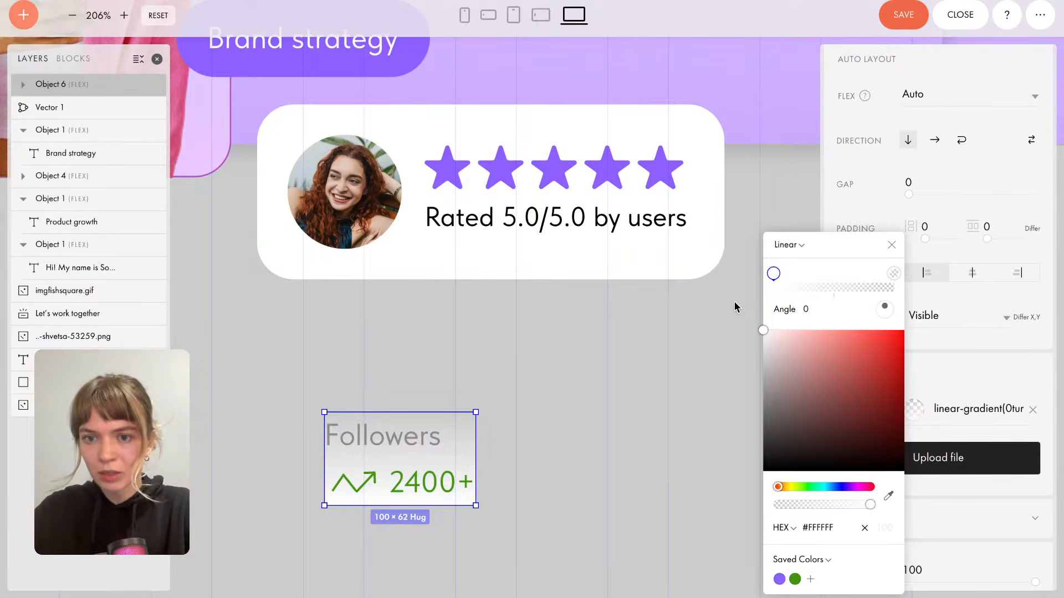
Set the gradient's second color stop to light green #A1FF9E at 100% opacity.
left_click(893, 273)
left_click(809, 488)
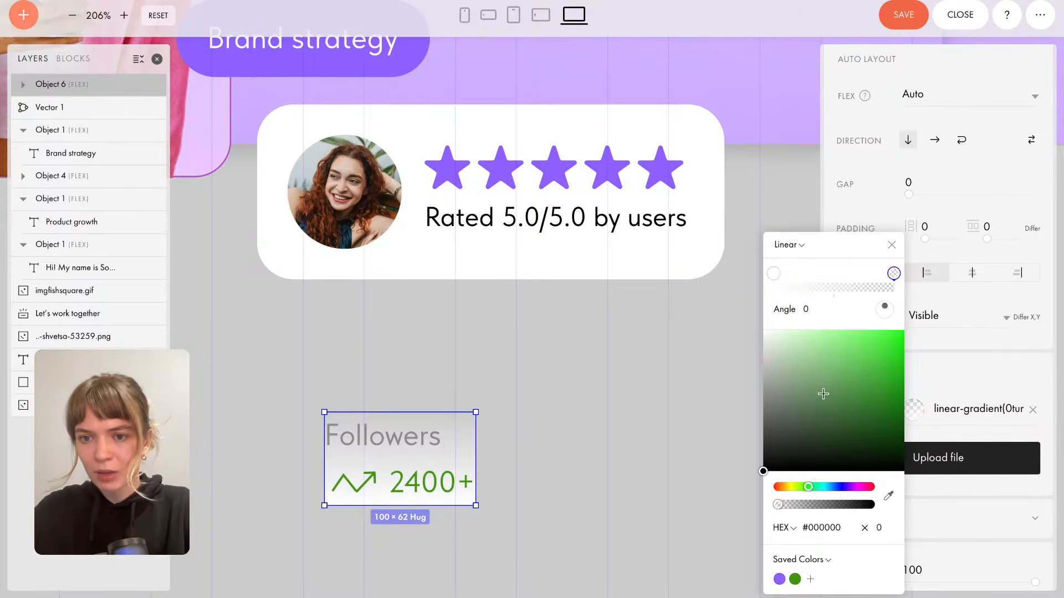
left_click_drag(822, 393, 817, 331)
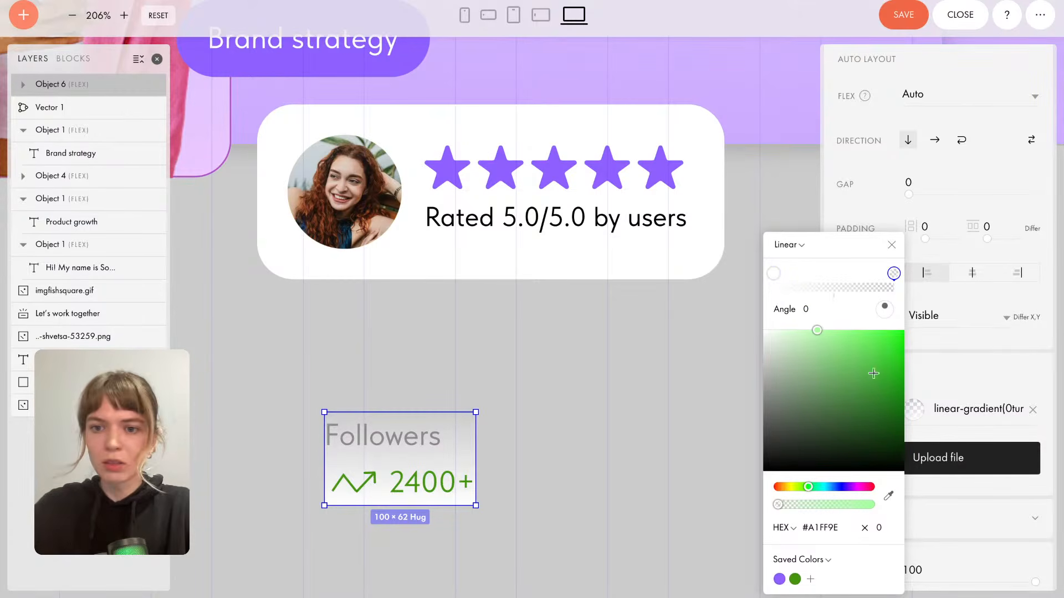
left_click(884, 527)
type("10")
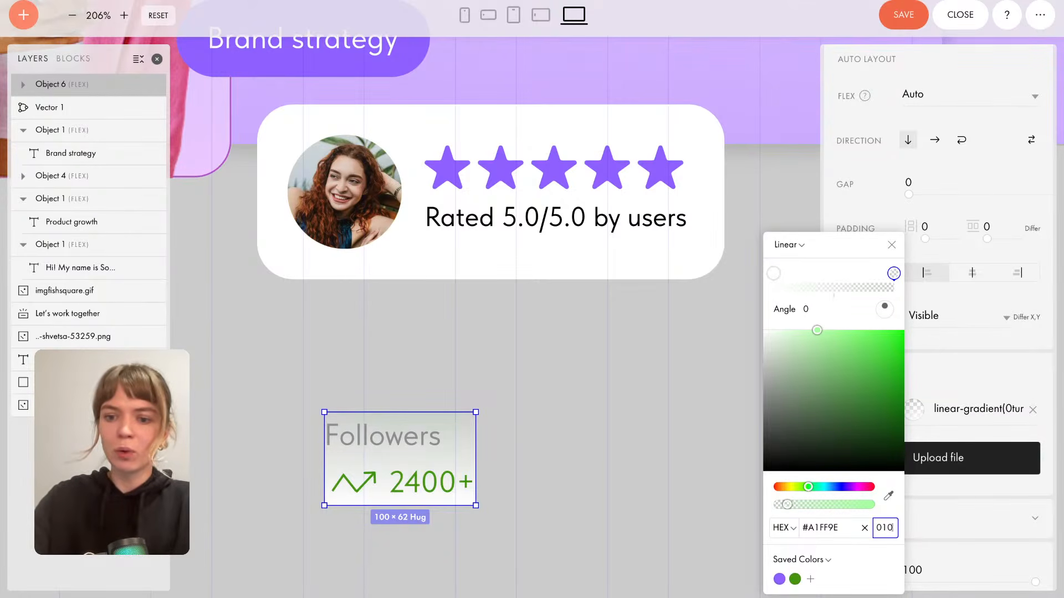
key("BackSpace")
key("BackSpace")
key("BackSpace")
type("100")
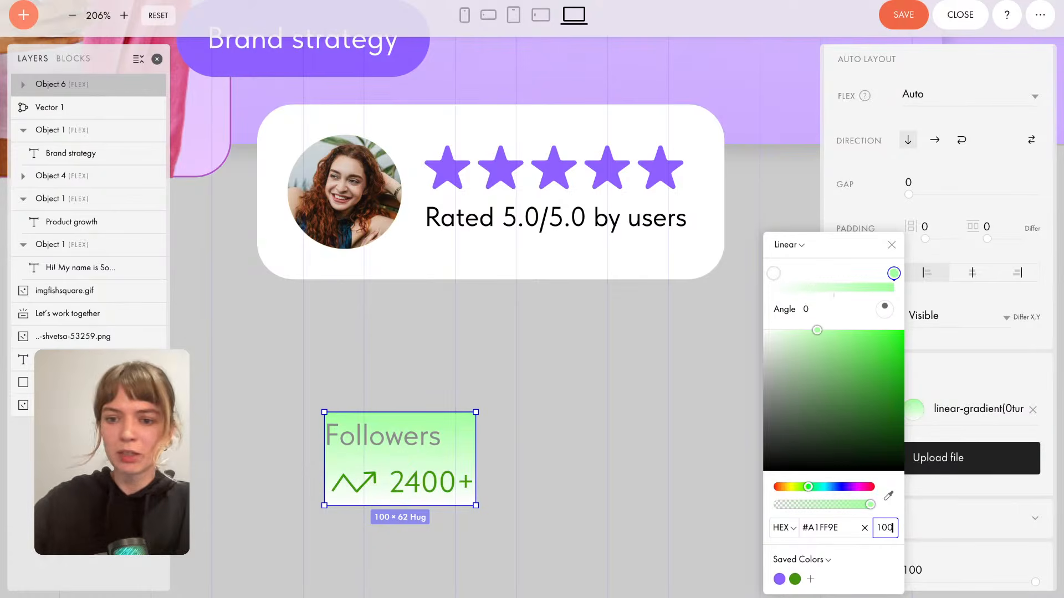
Rotate the followers card's background gradient to an angle of 105 and close the color settings.
left_click(807, 308)
left_click_drag(886, 308, 905, 320)
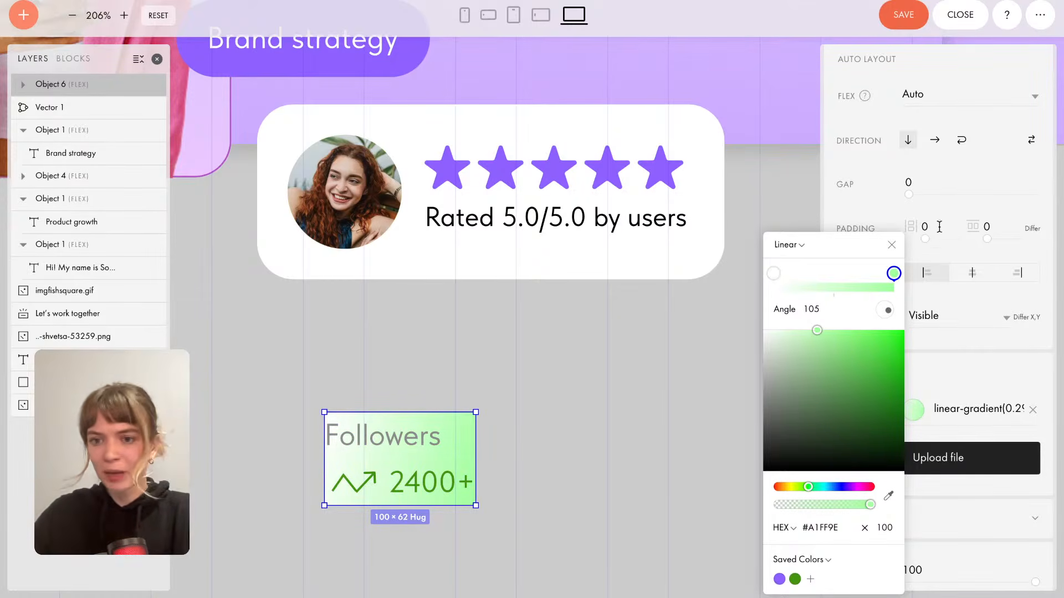
left_click(892, 246)
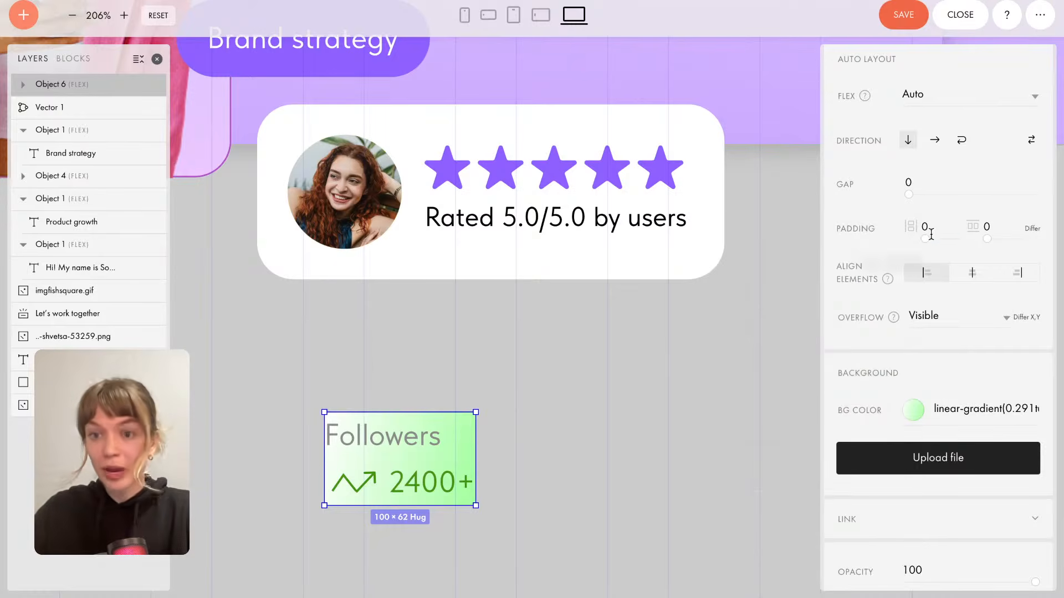
Set both the horizontal and vertical padding of the followers card to 20.
left_click_drag(939, 220, 909, 219)
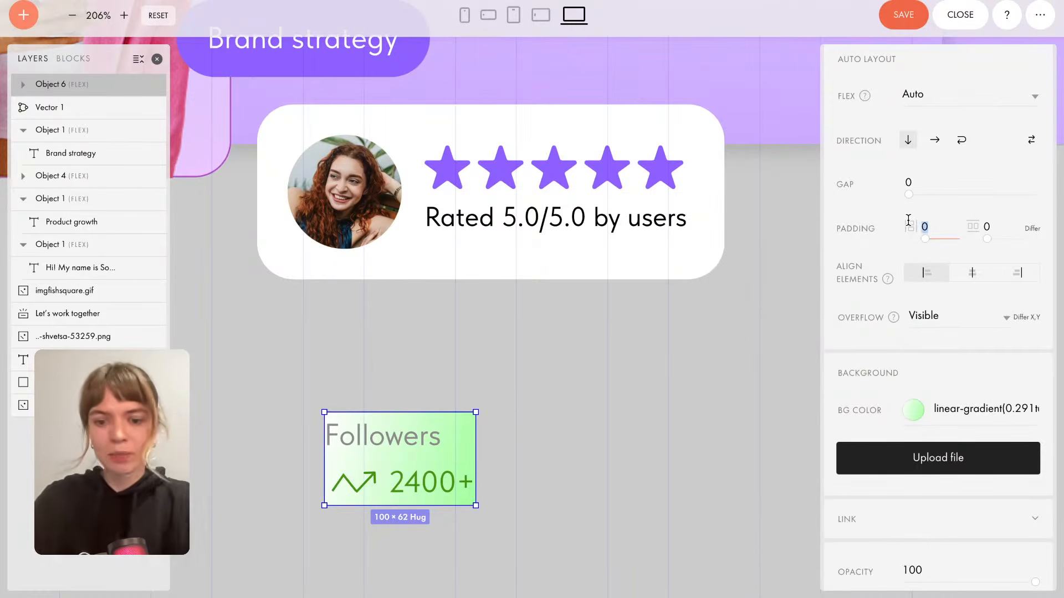
type("20")
left_click(992, 226)
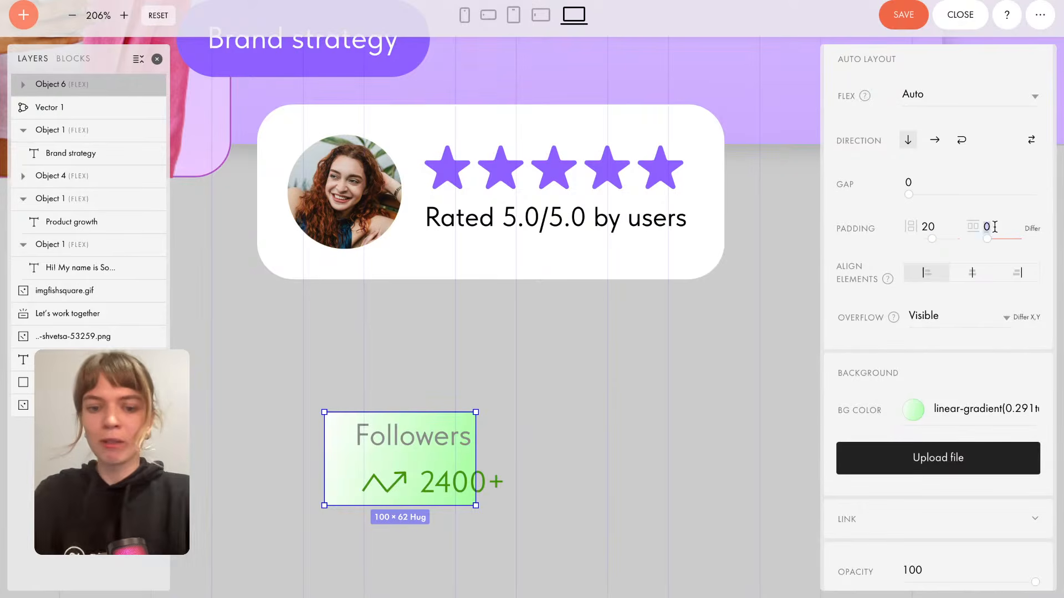
type("20")
key("Return")
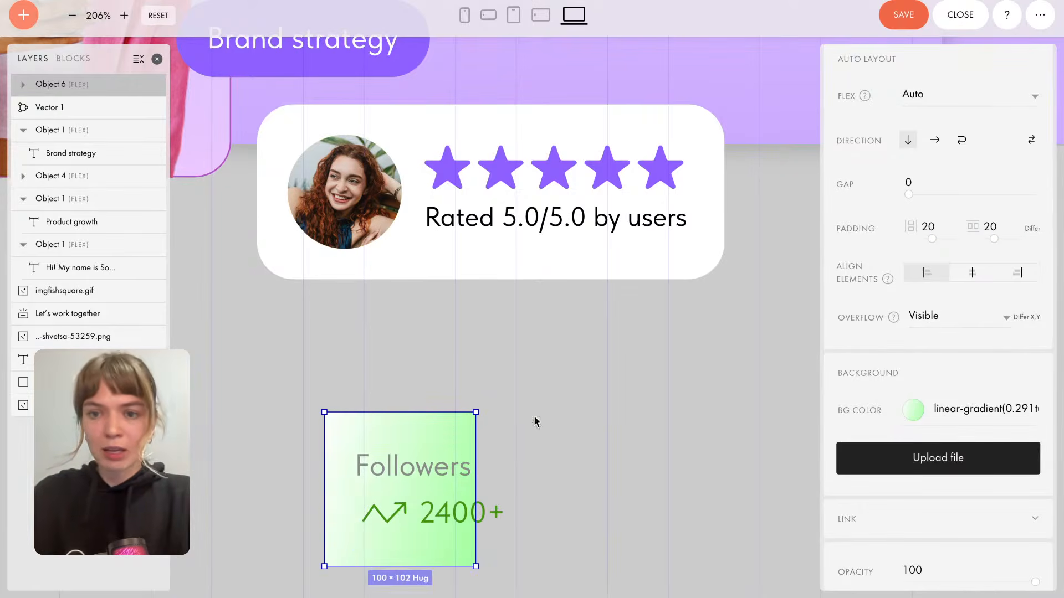
Change the followers card's width sizing to Hug.
scroll(902, 214, "up", 5)
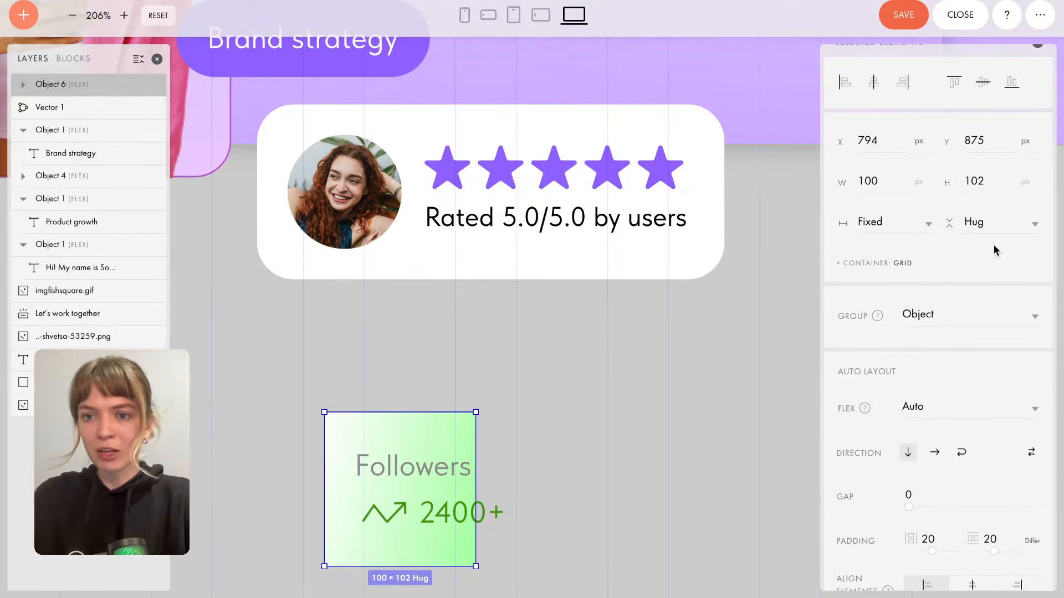
scroll(902, 202, "up", 1)
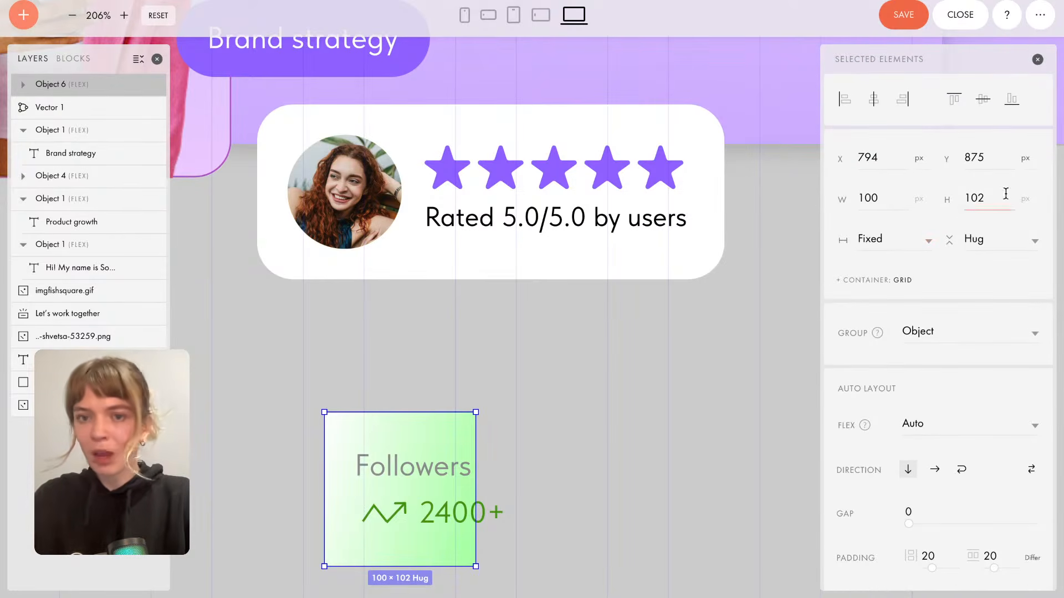
left_click(915, 242)
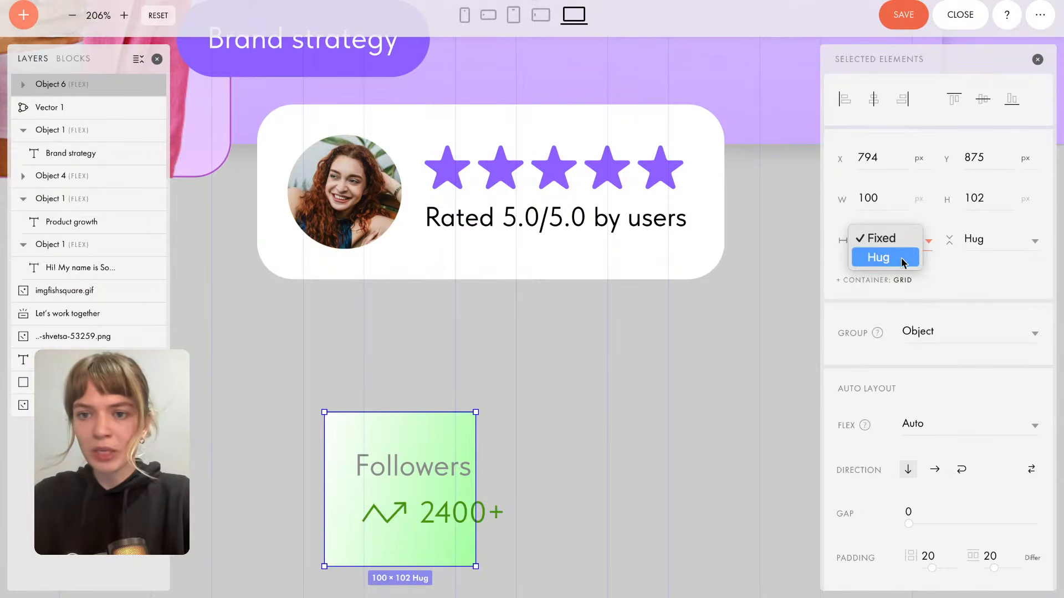
Set the width sizing of the green Followers card to Hug so it fits its contents.
left_click(879, 259)
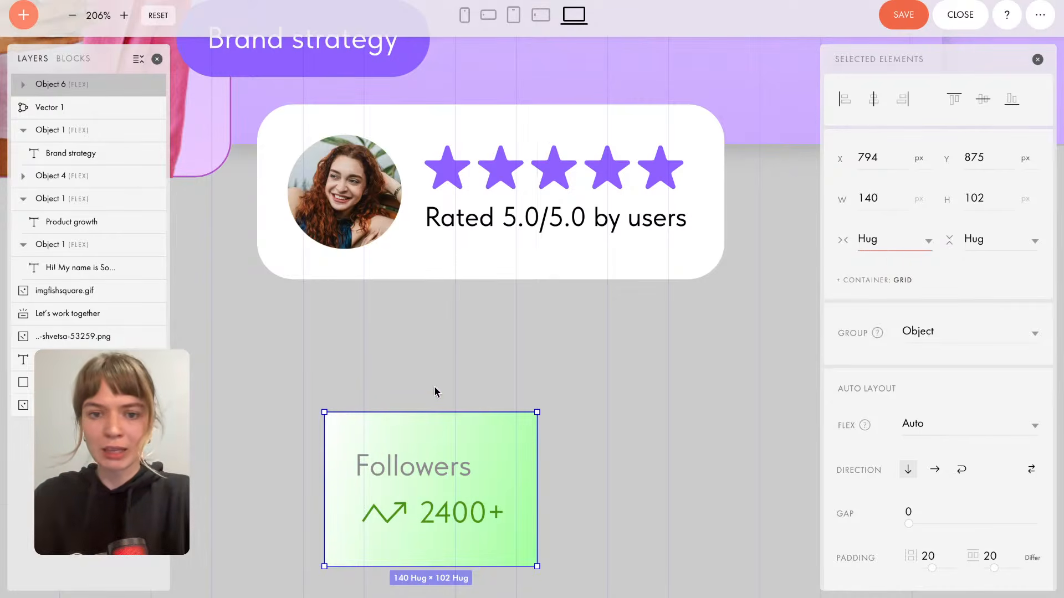
scroll(434, 387, "down", 1)
scroll(434, 385, "down", 3)
key("Escape")
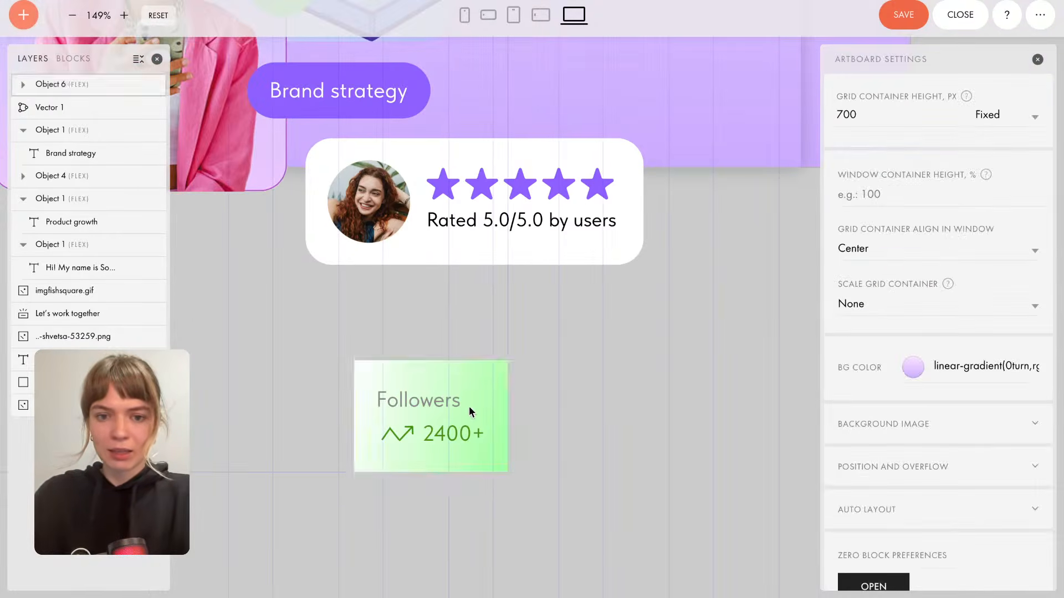
Move the Followers card to empty space below the rating card, at X 915, Y 846.
left_click(484, 403)
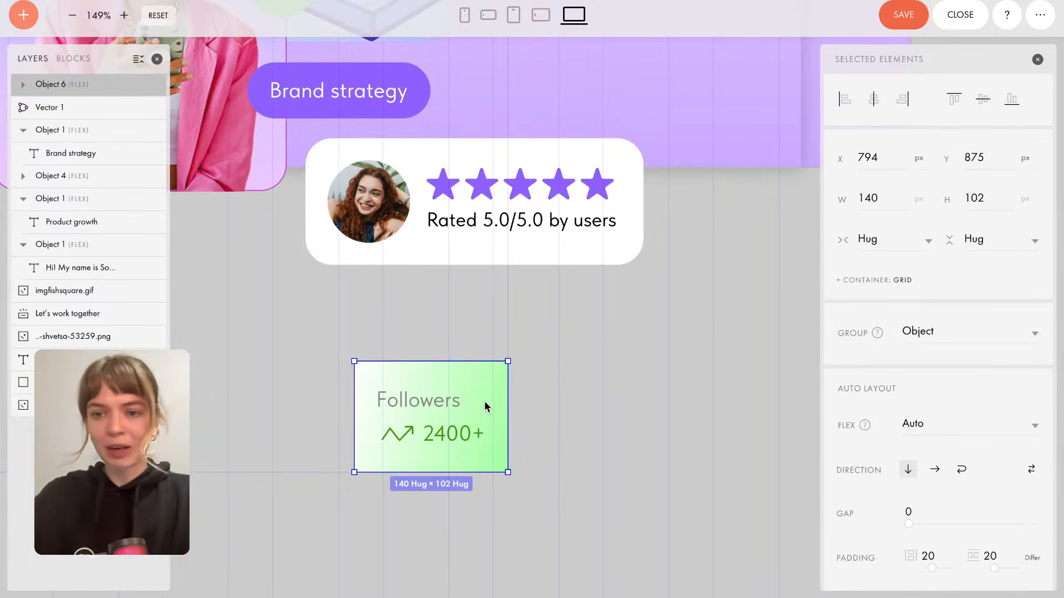
left_click_drag(460, 391, 699, 300)
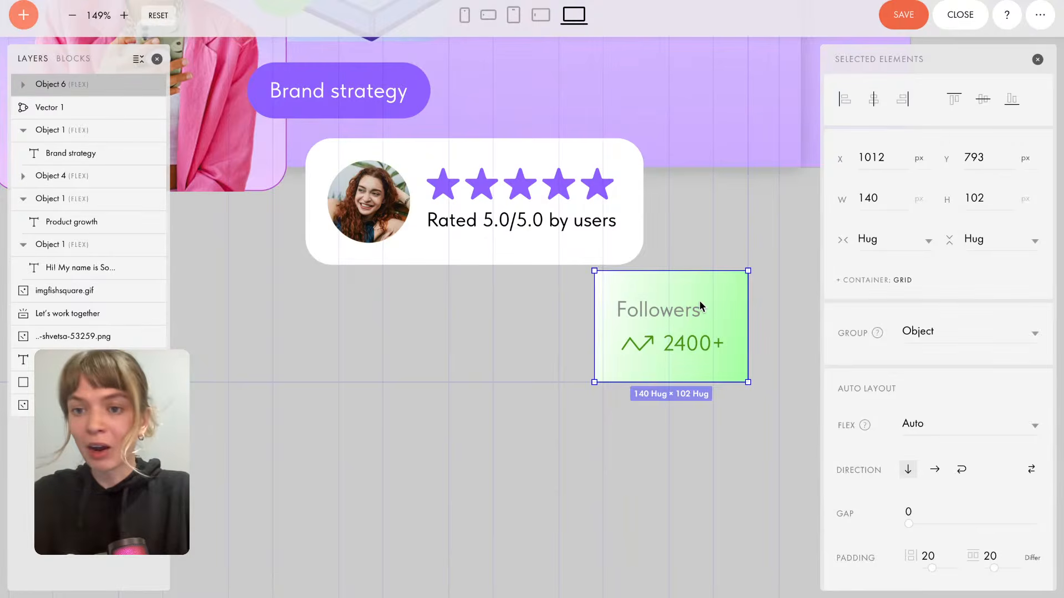
left_click_drag(699, 298, 592, 356)
Round the Followers card's corners with a border radius of 24.
scroll(965, 477, "down", 3)
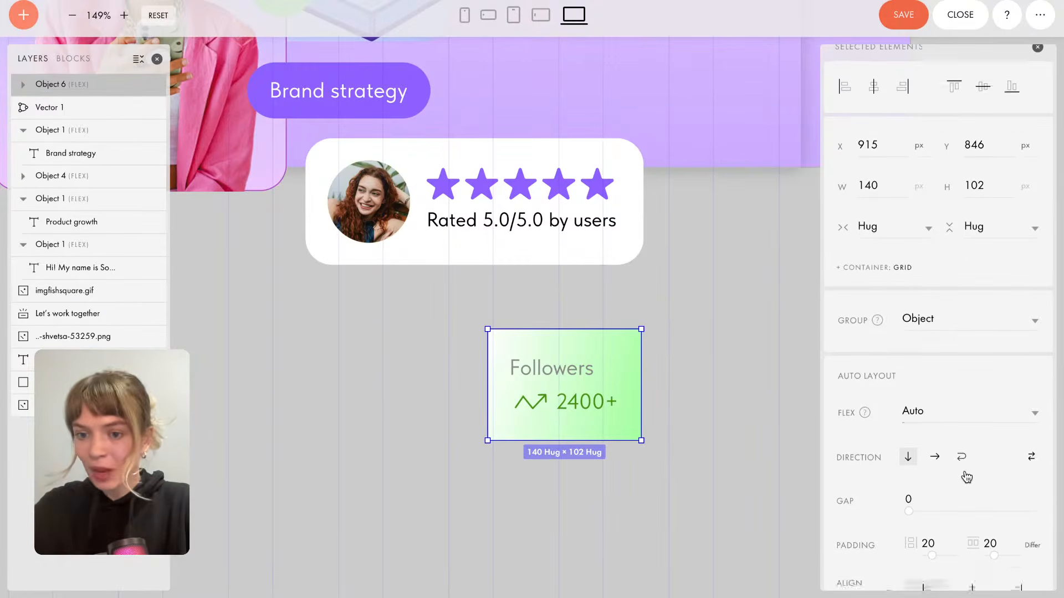
scroll(967, 478, "down", 1)
scroll(961, 422, "down", 10)
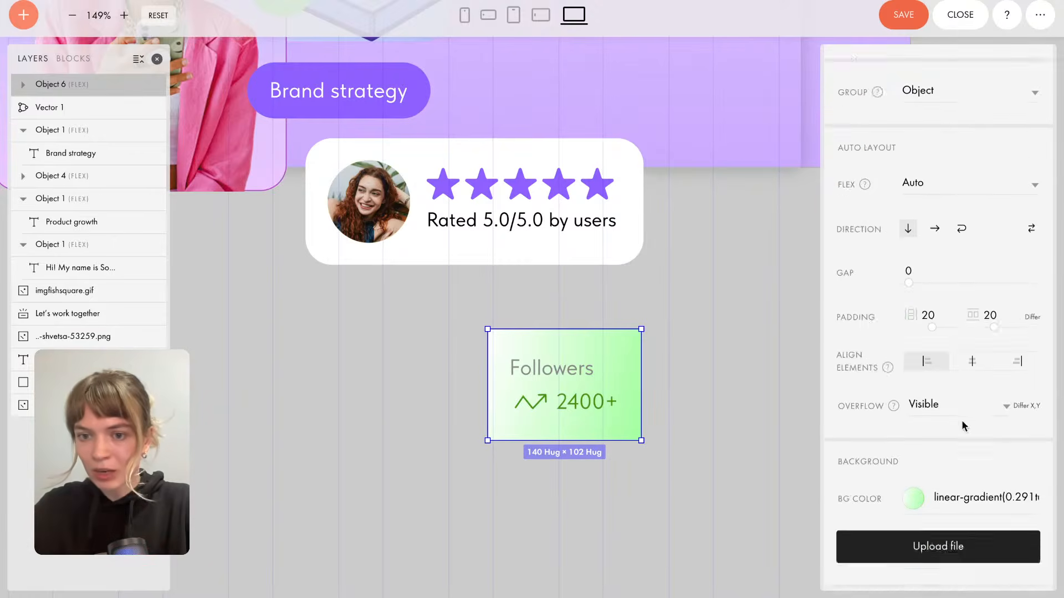
scroll(901, 460, "down", 2)
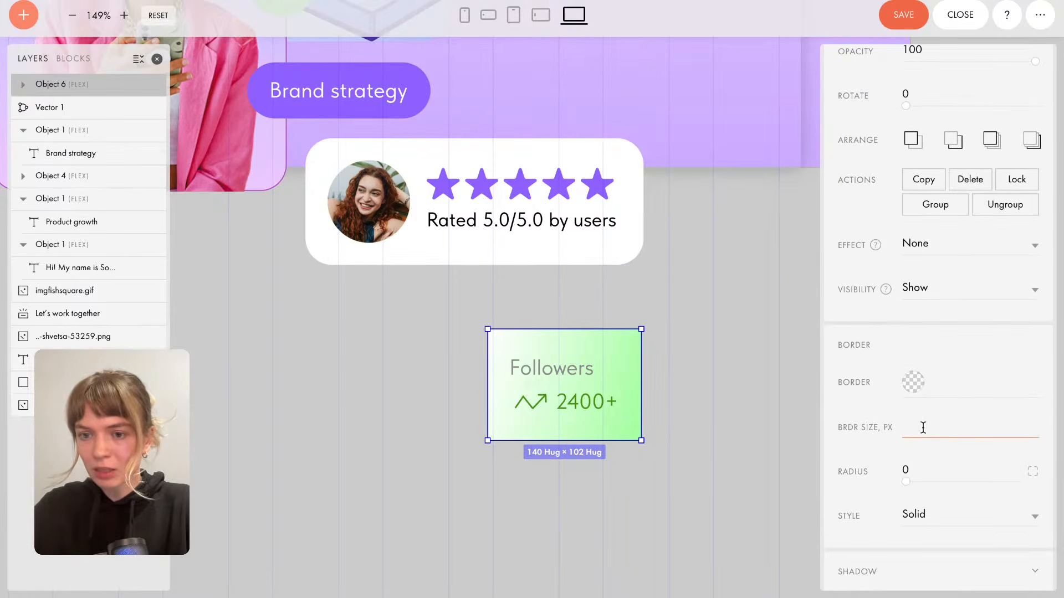
type("24")
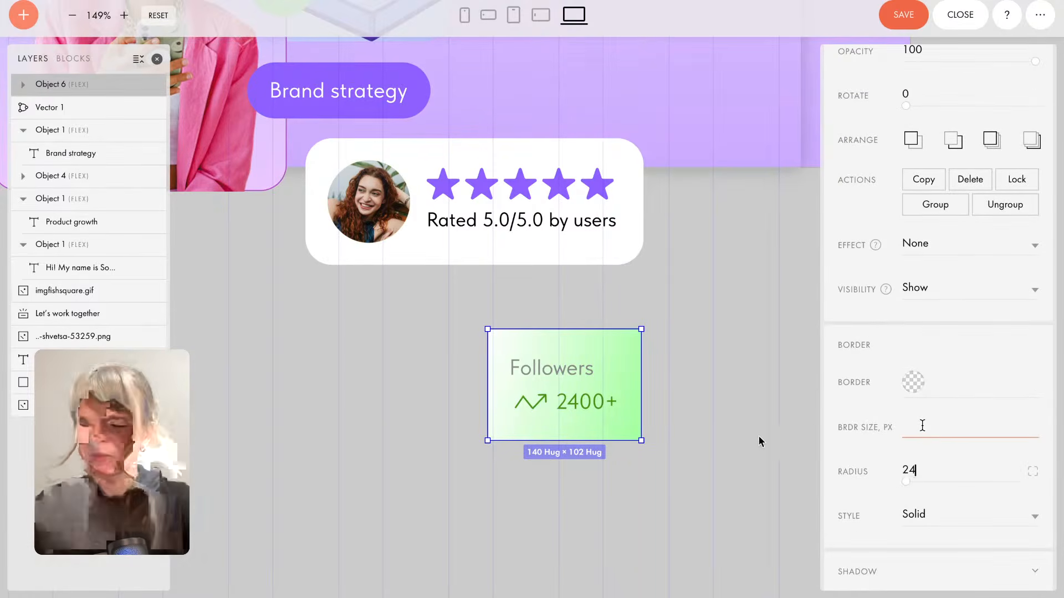
left_click(743, 434)
Stretch the Followers card to 148 px wide, and return its width sizing to Hug.
left_click(630, 385)
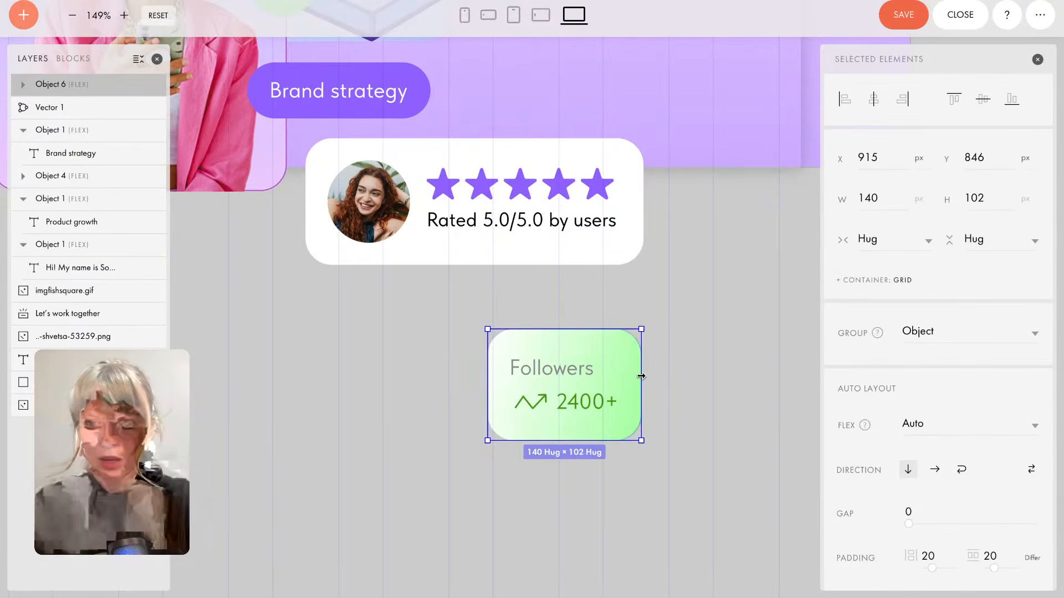
mouse_move(640, 379)
left_mouse_down()
mouse_move(667, 375)
mouse_move(649, 375)
left_mouse_up()
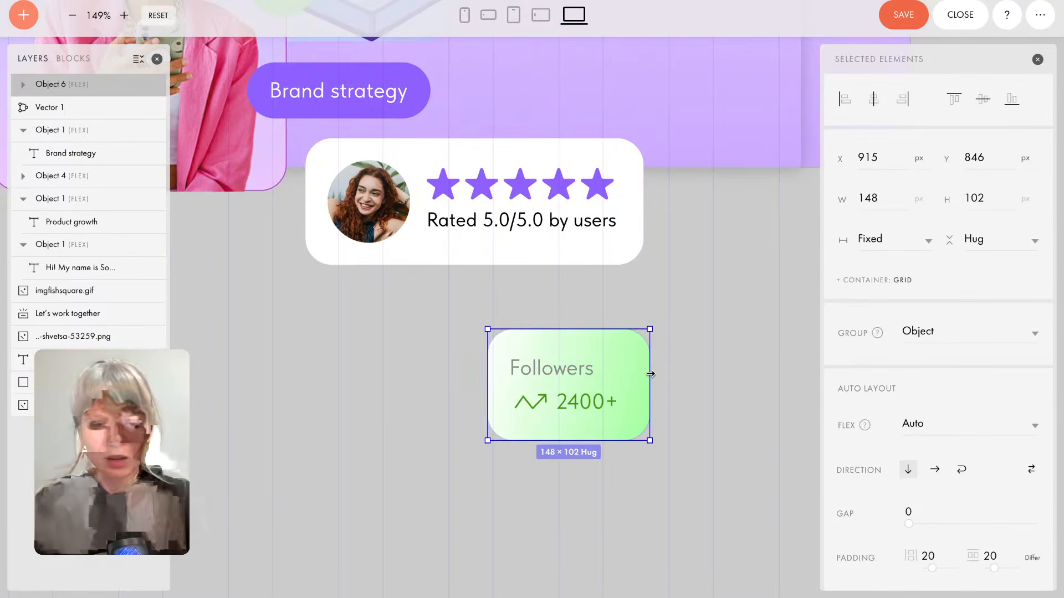
left_click(865, 256)
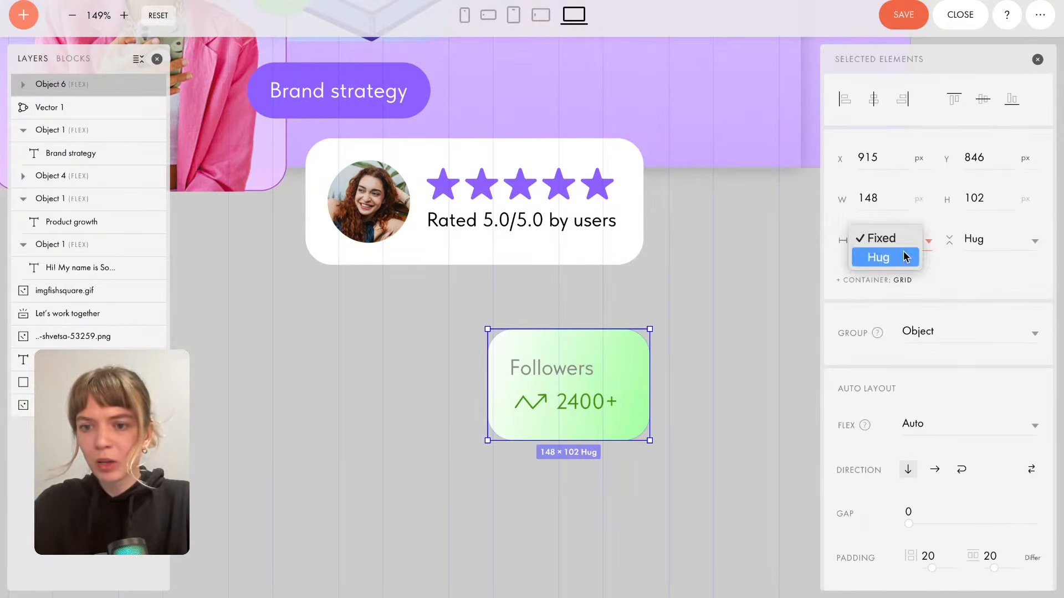
left_click(887, 254)
Set the Followers card's vertical auto-layout padding to 10.
scroll(997, 499, "down", 1)
left_click_drag(936, 503, 911, 503)
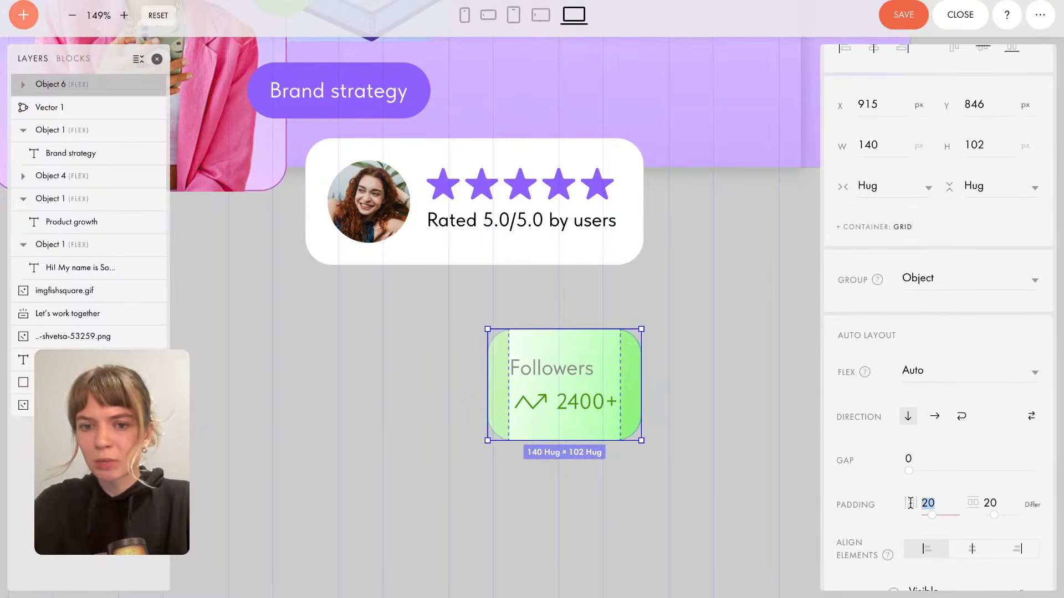
left_click(978, 503)
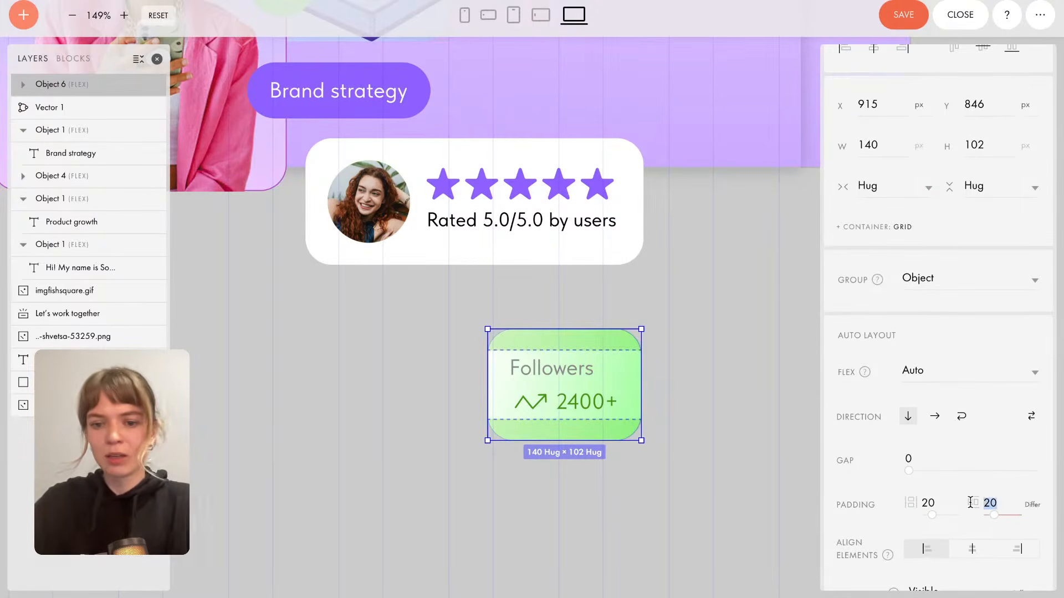
type("10")
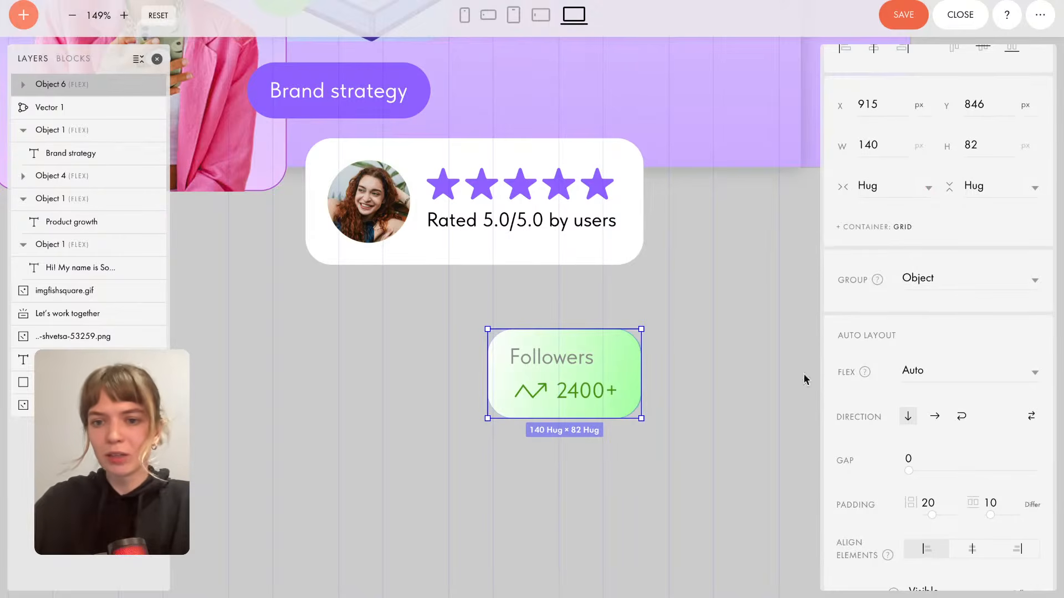
Set the Followers card's corner radius to 14.
scroll(959, 440, "down", 10)
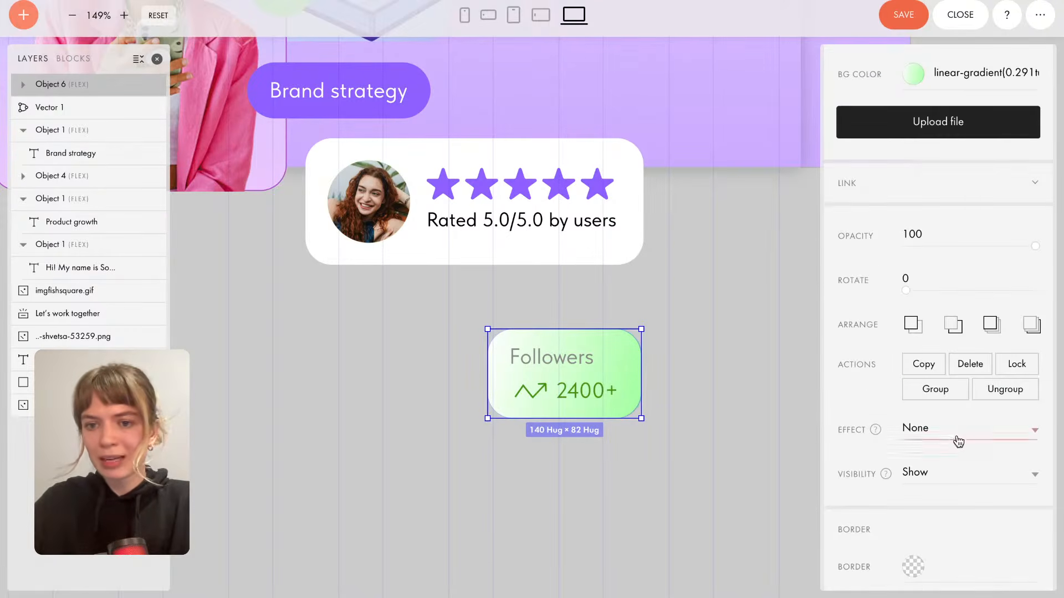
scroll(873, 433, "up", 5)
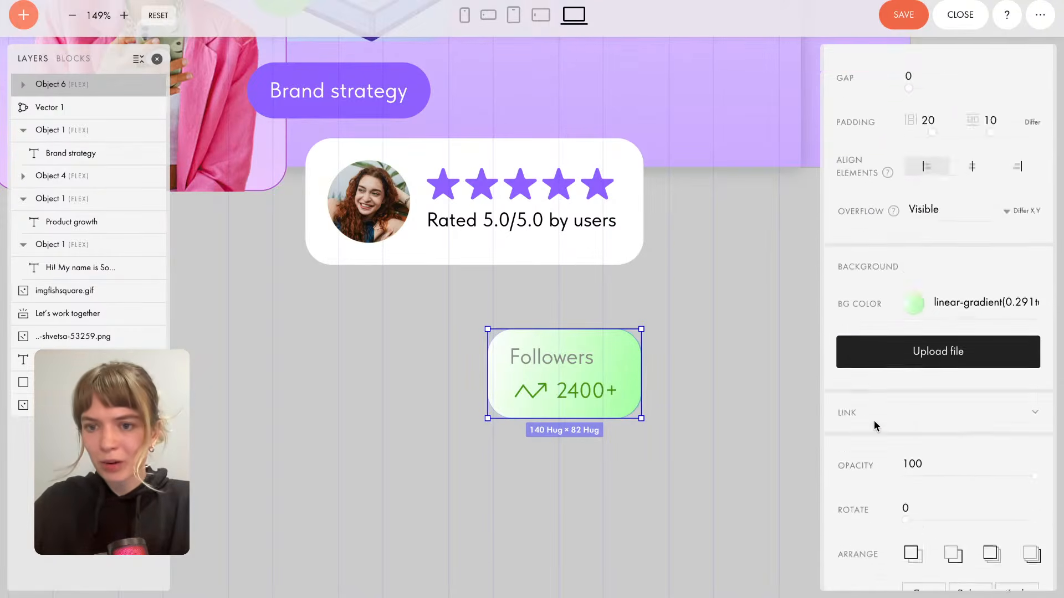
scroll(875, 427, "down", 10)
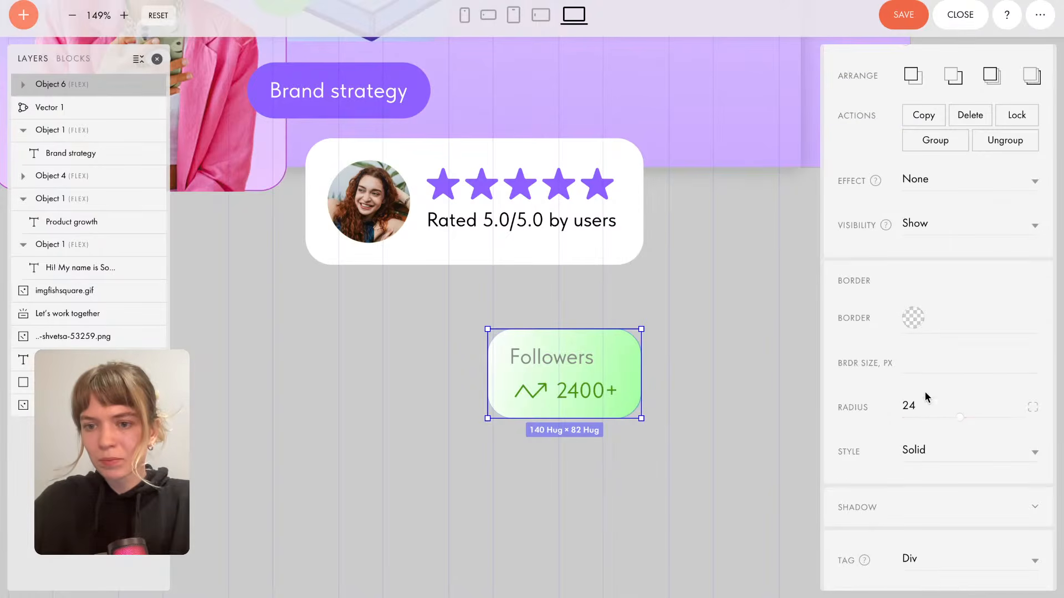
left_click(923, 403)
left_click_drag(923, 403, 892, 408)
type("1")
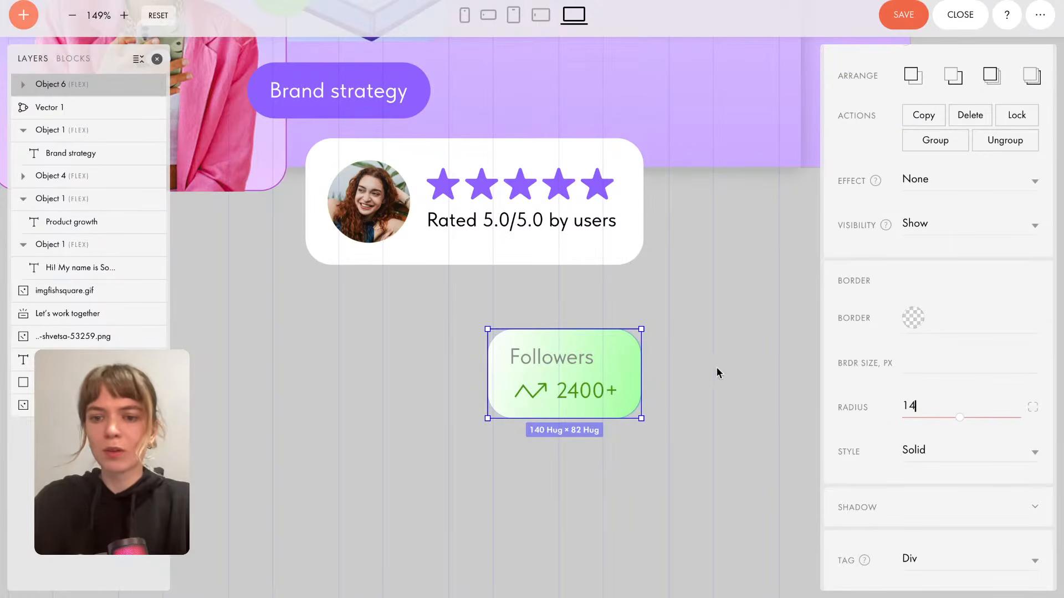
left_click(716, 372)
Place the Followers card beside the woman's photo, below the Product growth label, at X 309, Y 592.
left_click(612, 368)
scroll(612, 369, "down", 6)
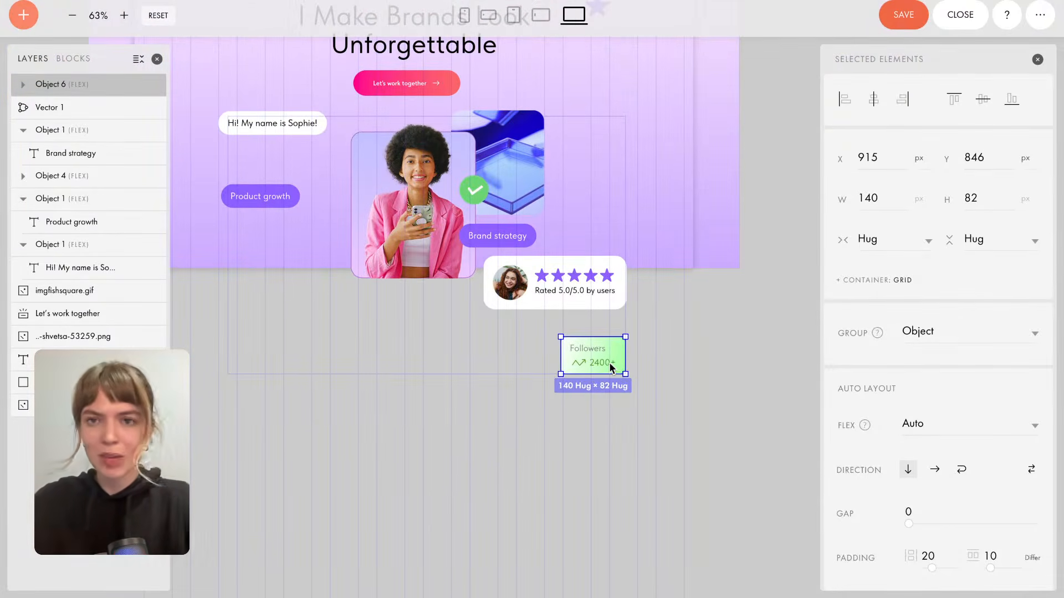
left_click_drag(611, 354, 327, 232)
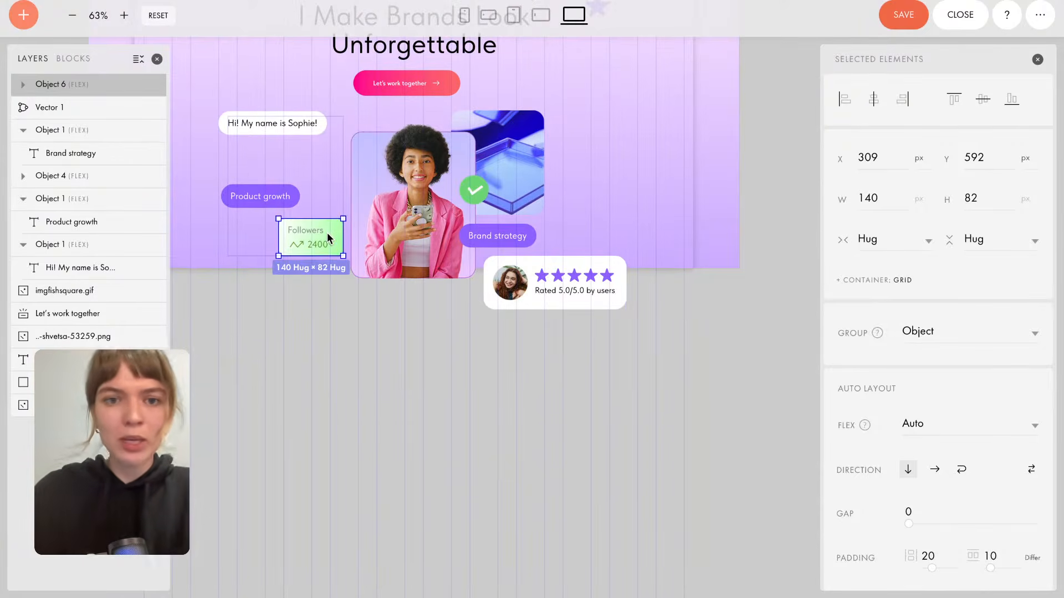
Delete the loose purple star vector beside the headline.
scroll(444, 279, "up", 4)
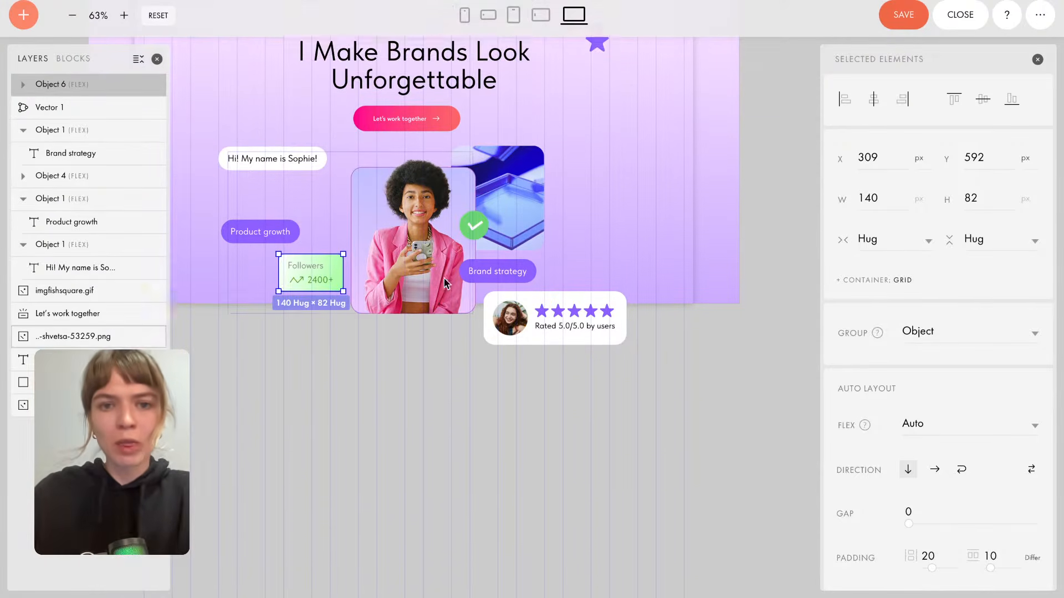
left_click(597, 119)
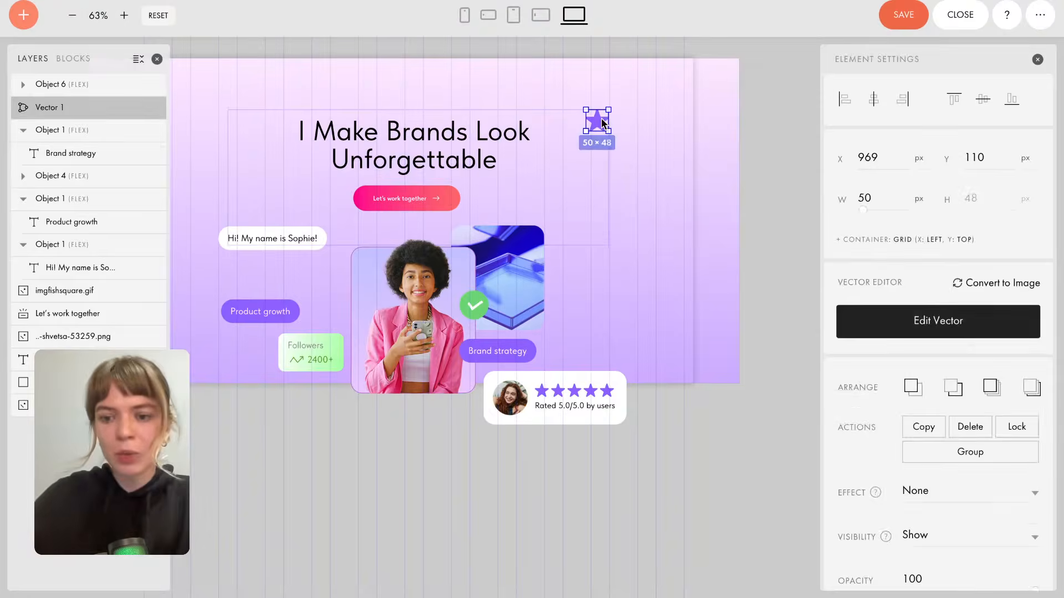
key("Delete")
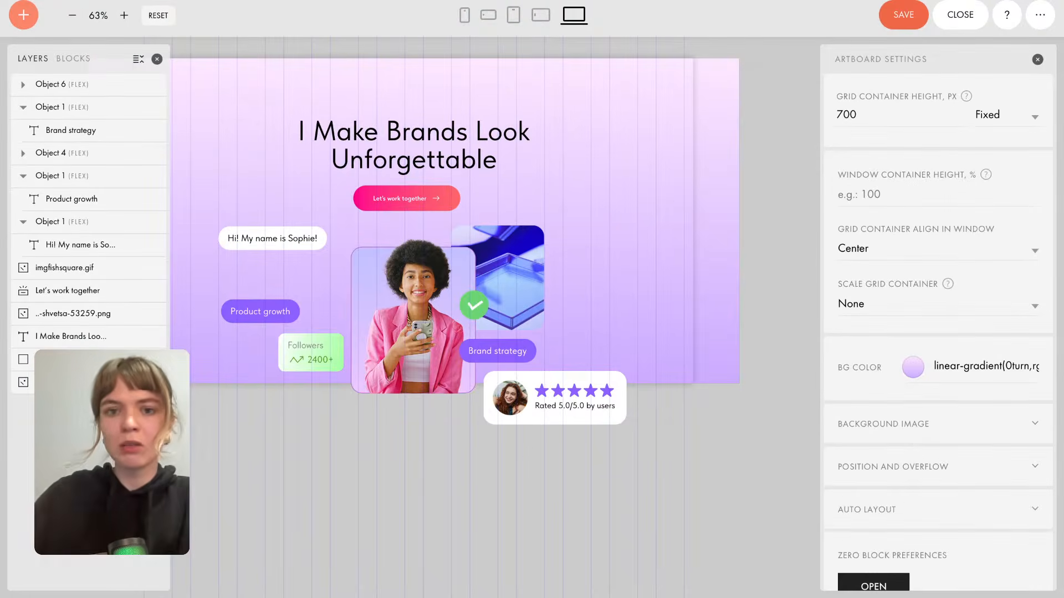
Move the headline up to Y 96 and shift the Let's work together button up beneath it.
left_click(405, 148)
left_click_drag(425, 143, 424, 130)
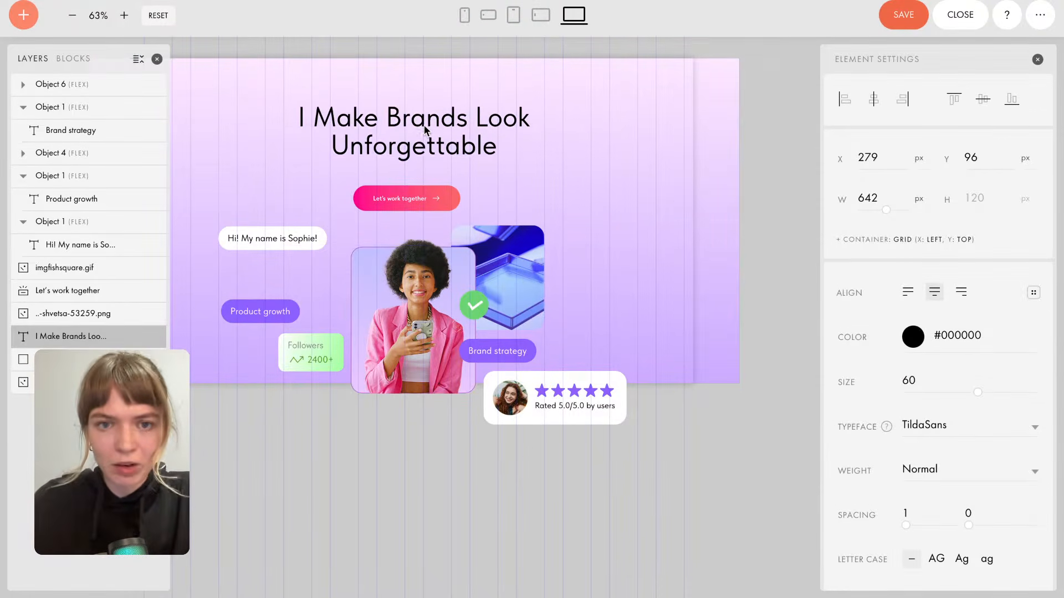
left_click(427, 195)
left_click_drag(430, 201, 431, 186)
Move the white greeting label down toward the woman's photo, overlapping its left edge, at X 280, Y 438.
left_click(423, 303)
left_click(293, 238)
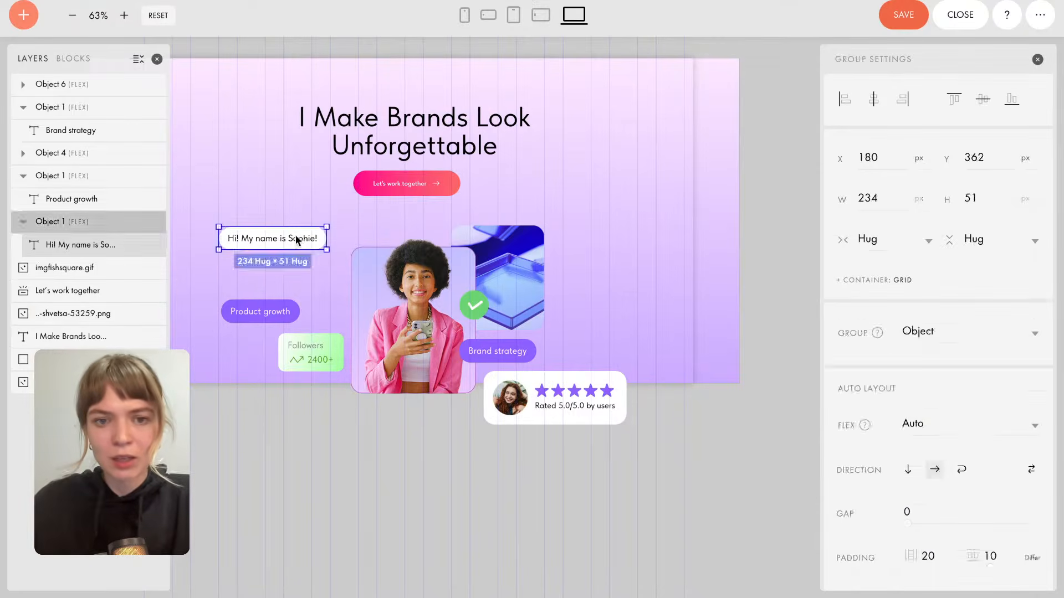
left_click(294, 238)
left_click(302, 204)
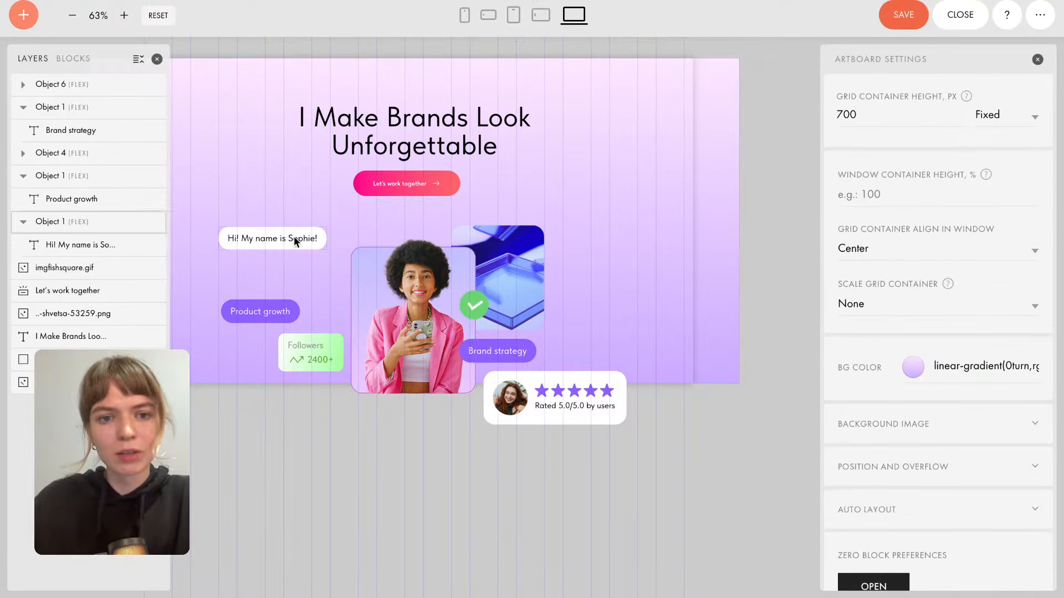
left_click_drag(294, 237, 335, 269)
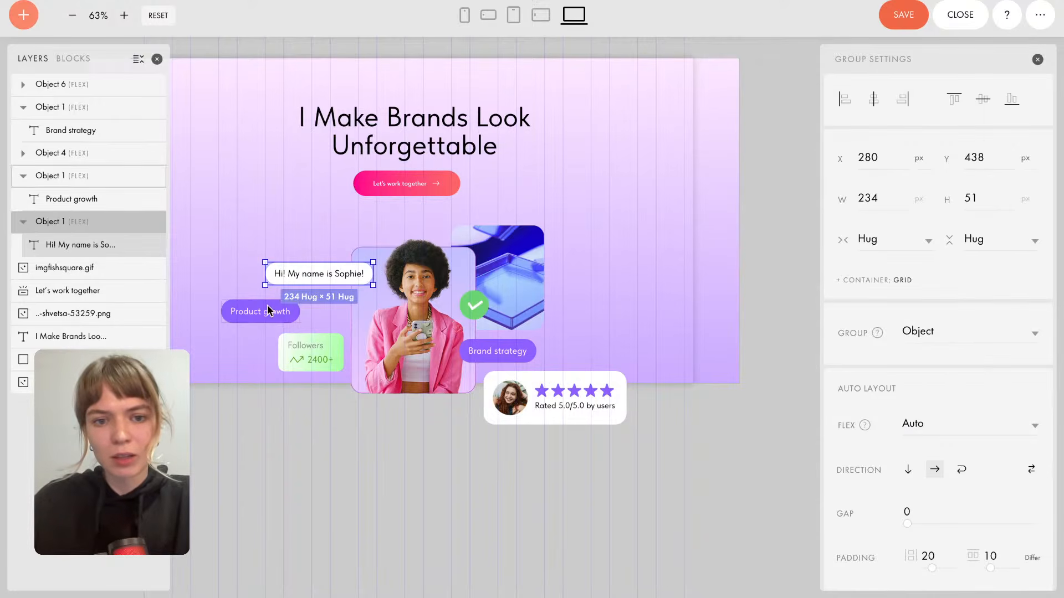
Move the blue abstract image behind the photo slightly up to X 682, Y 331.
left_click(296, 316)
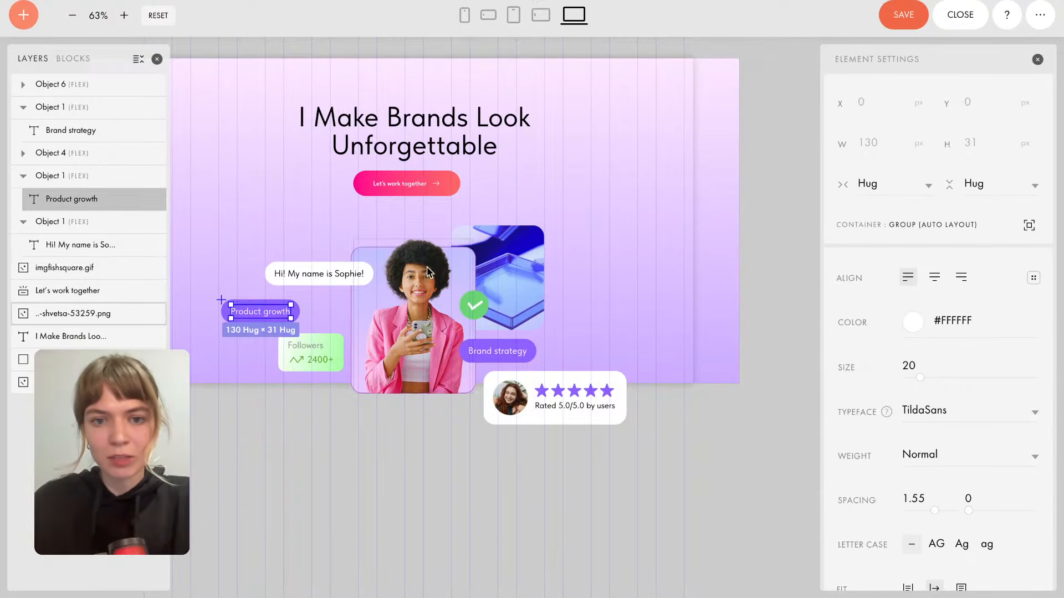
left_click_drag(510, 284, 511, 268)
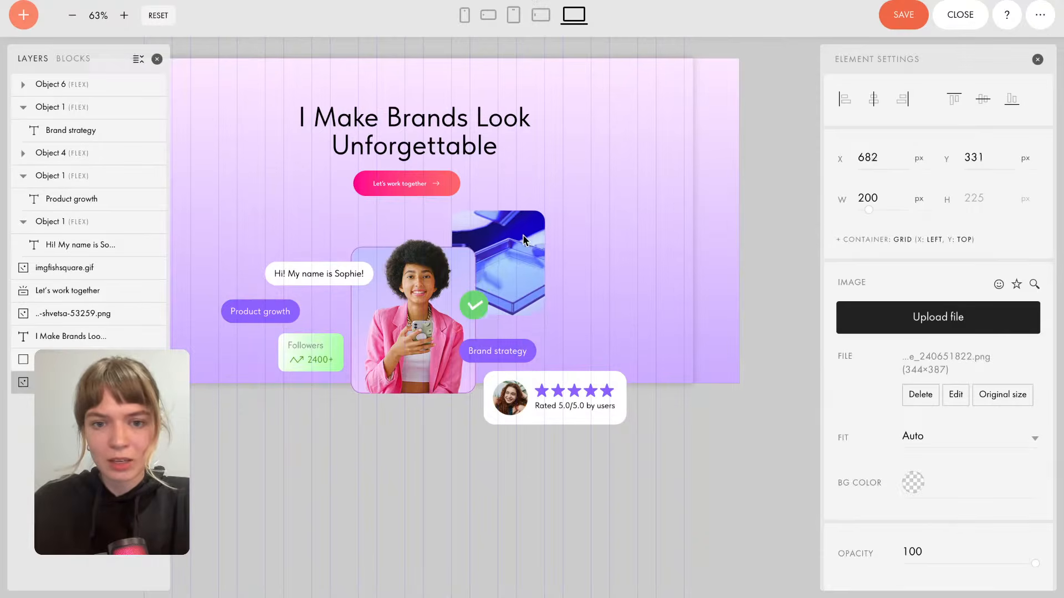
Shrink the green check mark image slightly and reposition it over the right edge of the woman's photo.
left_click(474, 303)
scroll(477, 302, "up", 5)
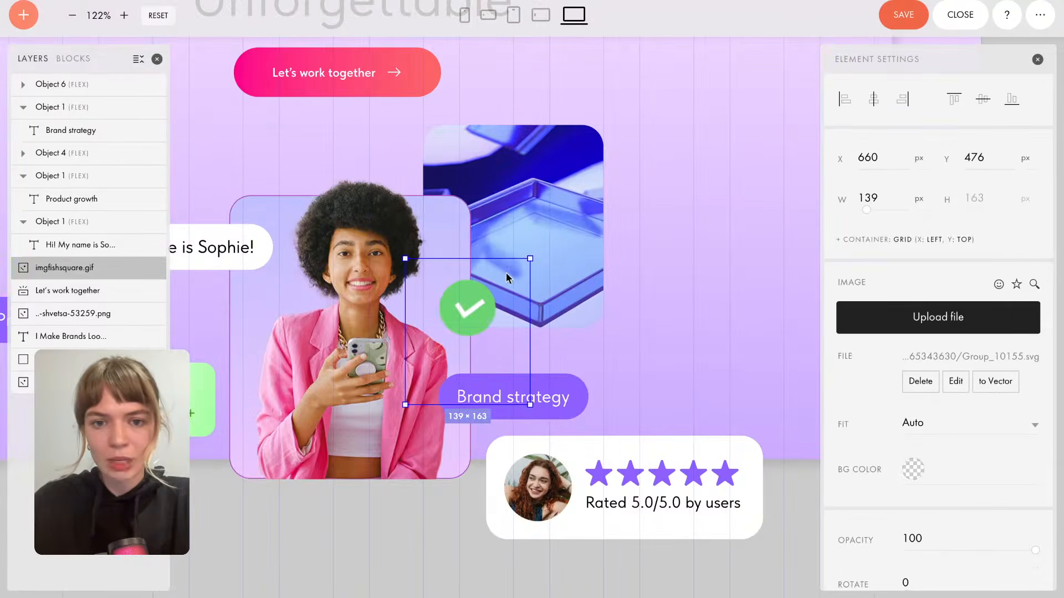
left_click(535, 262)
left_click(467, 311)
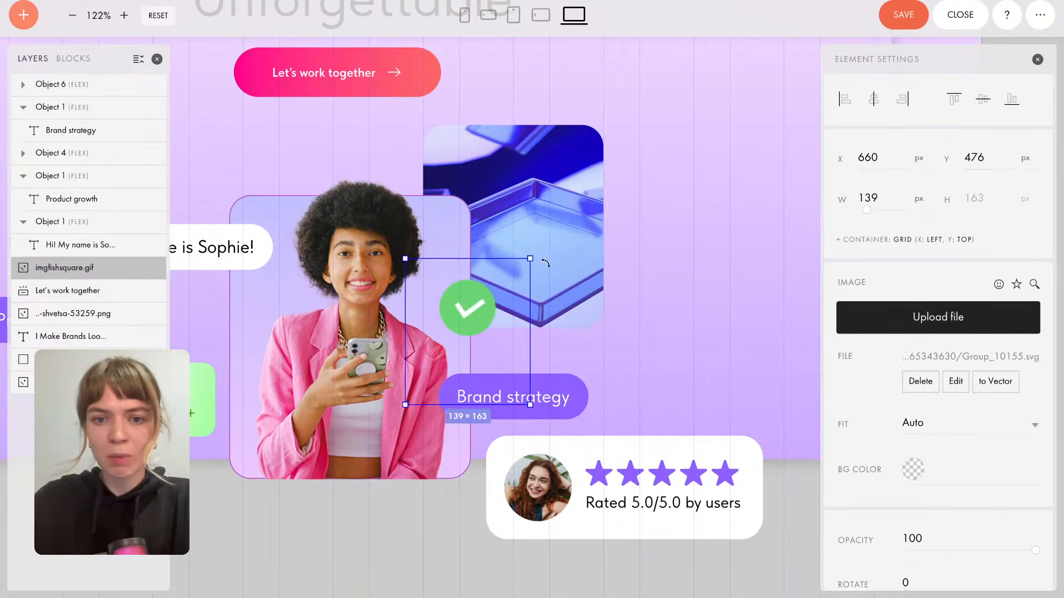
left_click_drag(530, 257, 495, 286)
left_click_drag(451, 336, 457, 330)
Move the Brand strategy label up over the right edge of the blue abstract image, at X 814, Y 457.
left_click(543, 397)
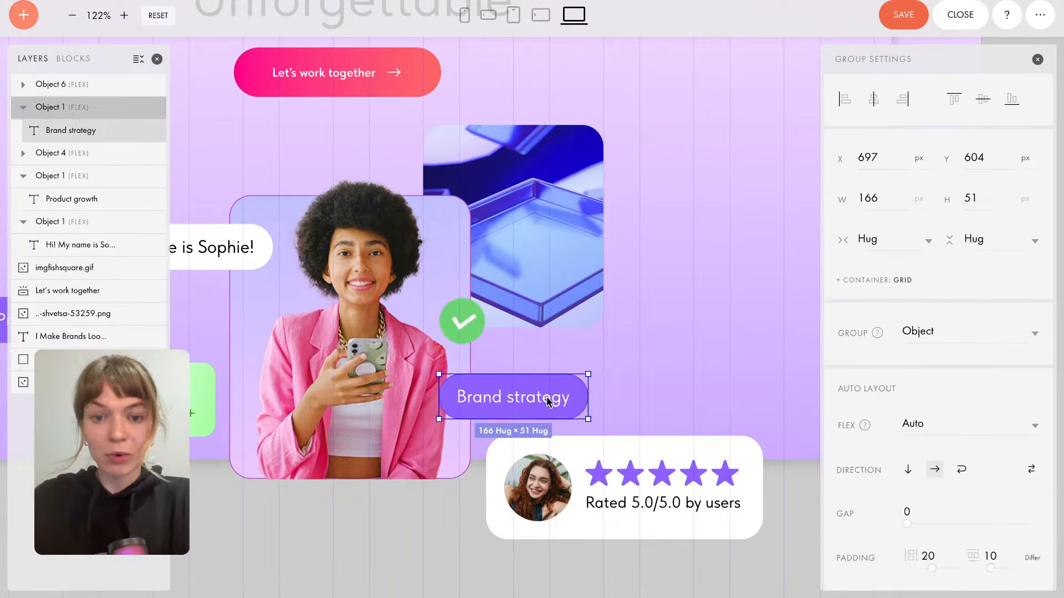
left_click(548, 397)
left_click(639, 360)
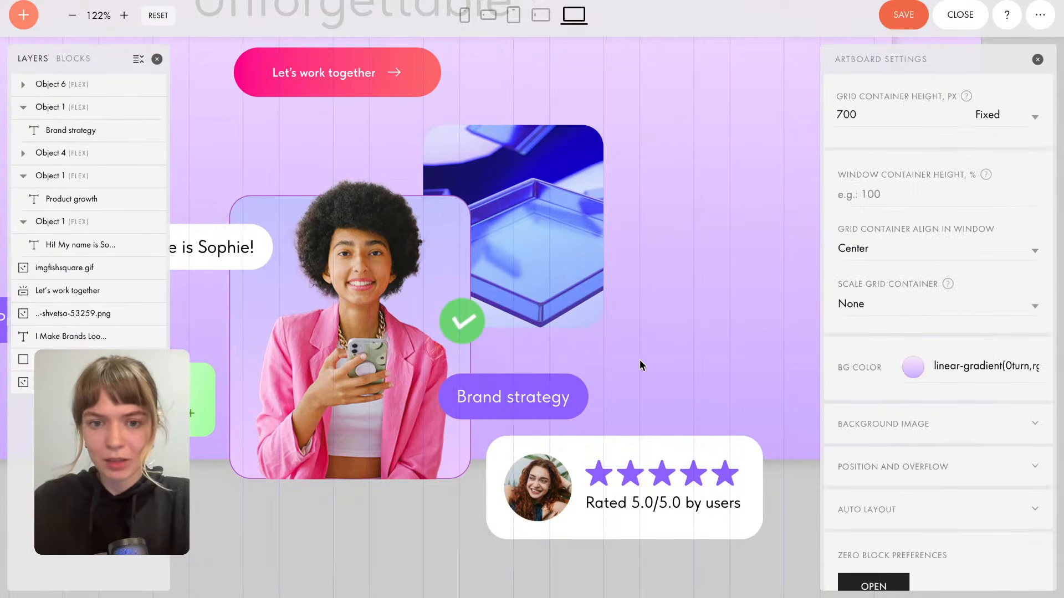
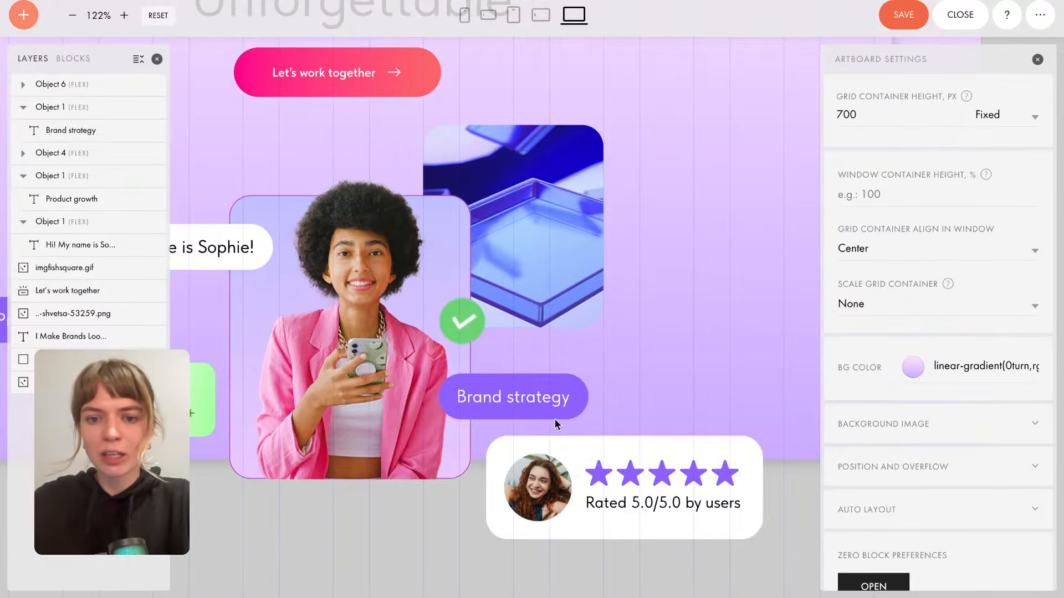
left_click(554, 395)
left_click_drag(591, 382, 651, 258)
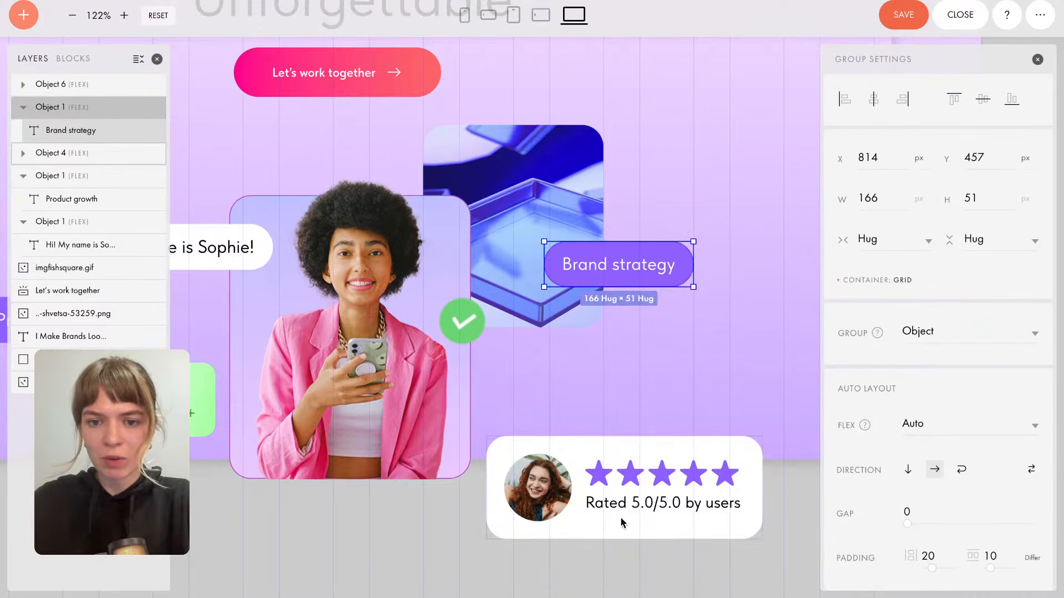
Move the five-star rating card up beside the lower edge of the woman's photo, to X 748, Y 585.
left_click(588, 503)
left_click_drag(588, 525, 584, 446)
mouse_move(761, 358)
left_mouse_down()
mouse_move(750, 357)
mouse_move(764, 357)
left_mouse_up()
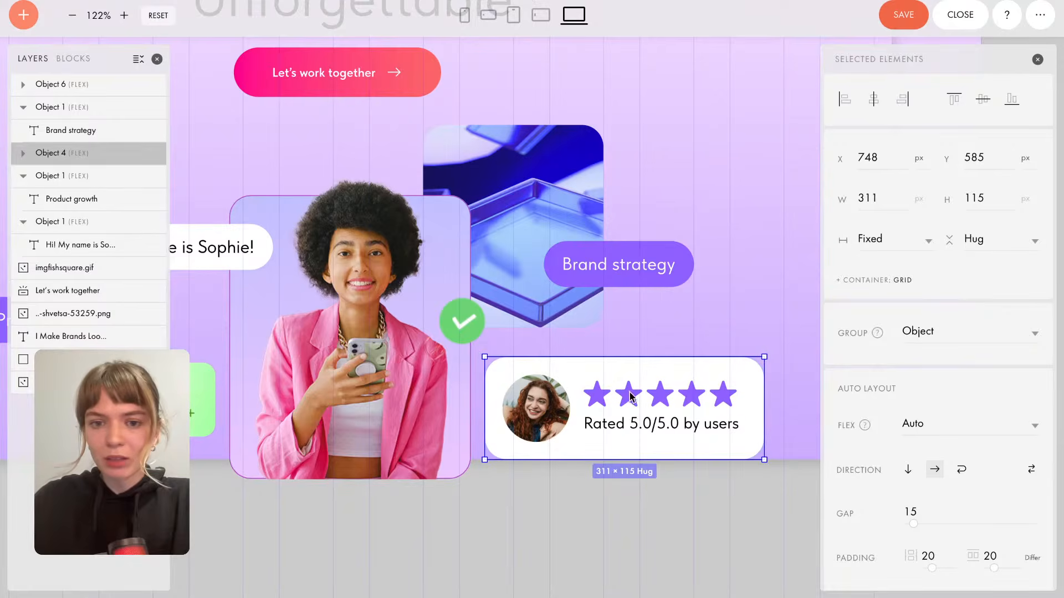
double_click(630, 397)
left_click_drag(629, 397, 627, 393)
left_click(696, 416)
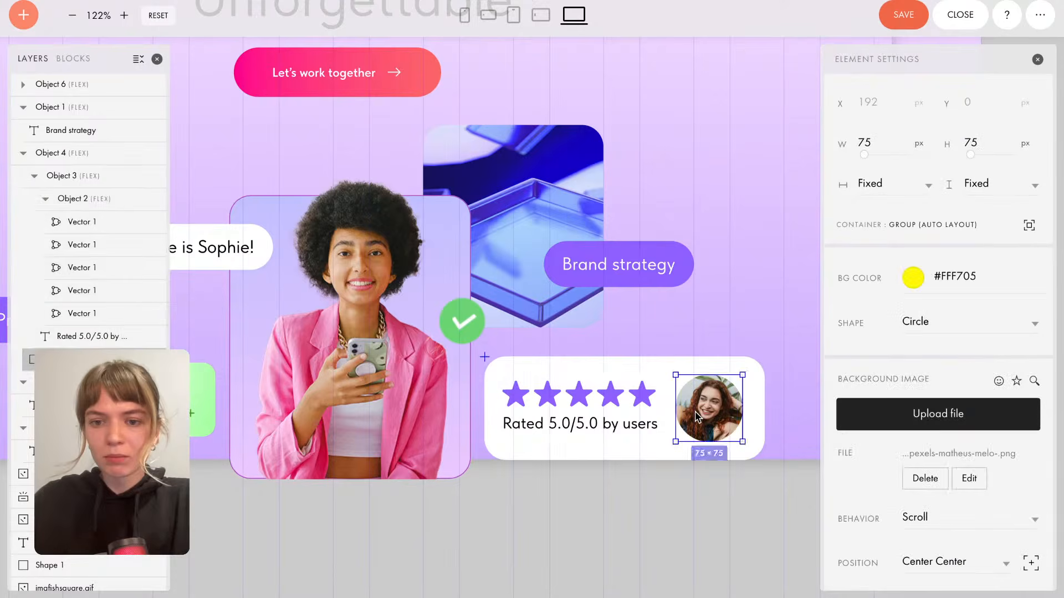
left_click_drag(695, 416, 510, 416)
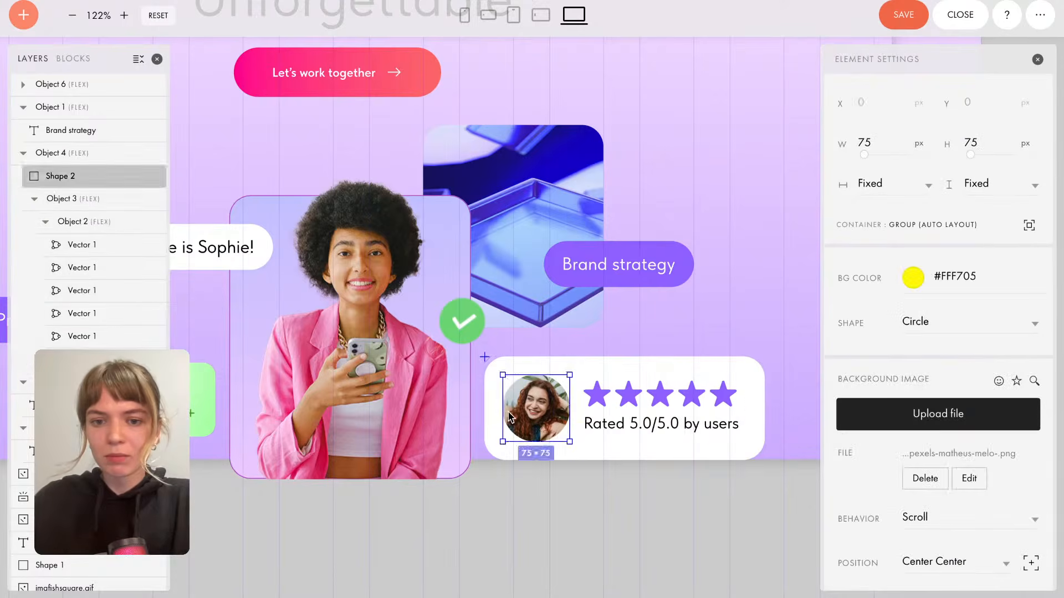
Extend the artboard downward to a grid container height of 750 px.
left_click(540, 510)
left_click(443, 371)
left_click(690, 290)
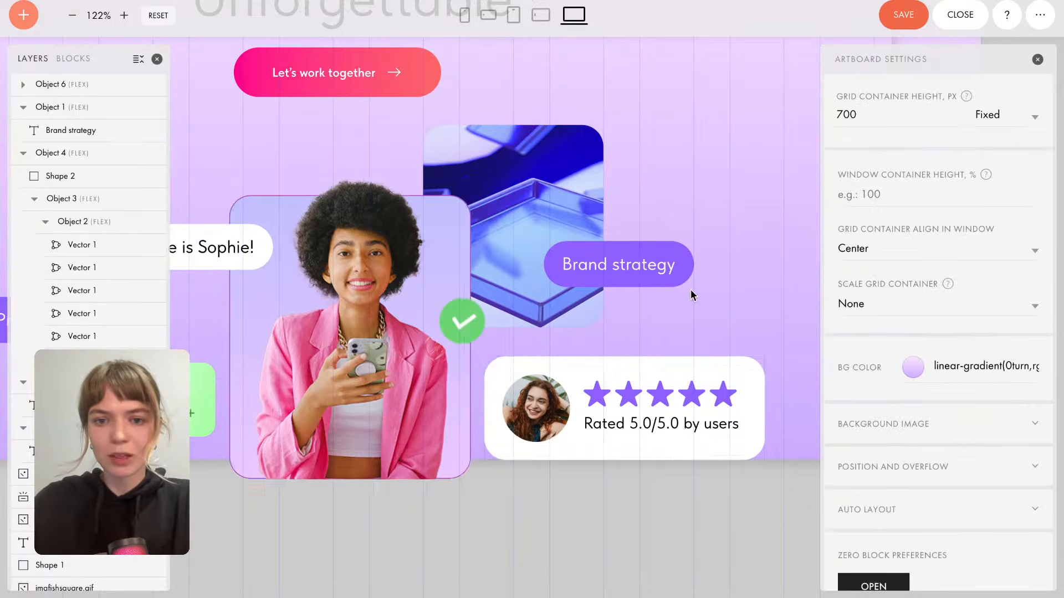
scroll(690, 289, "down", 5)
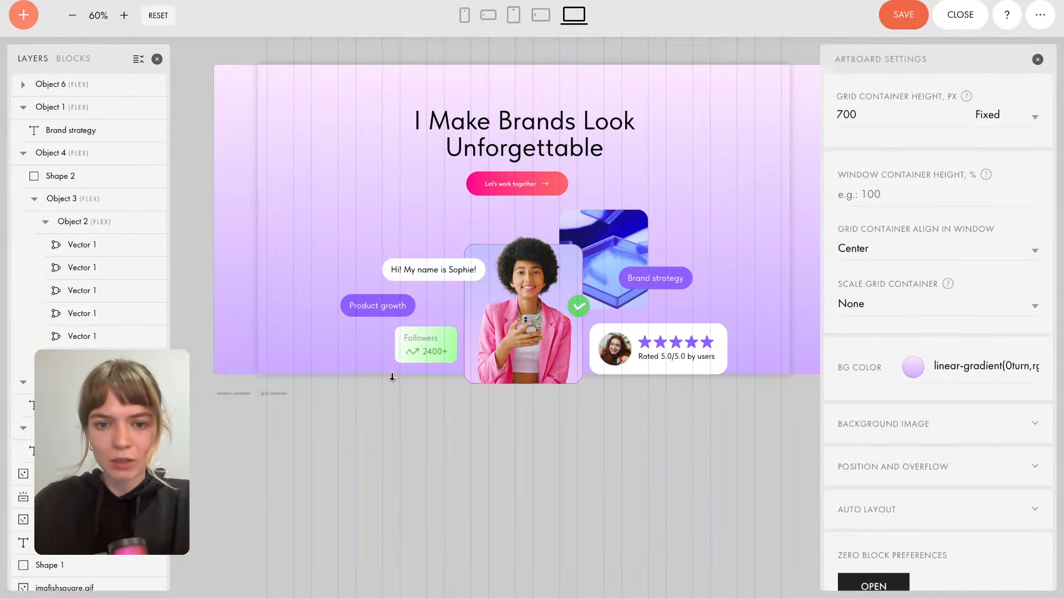
left_click_drag(392, 376, 391, 399)
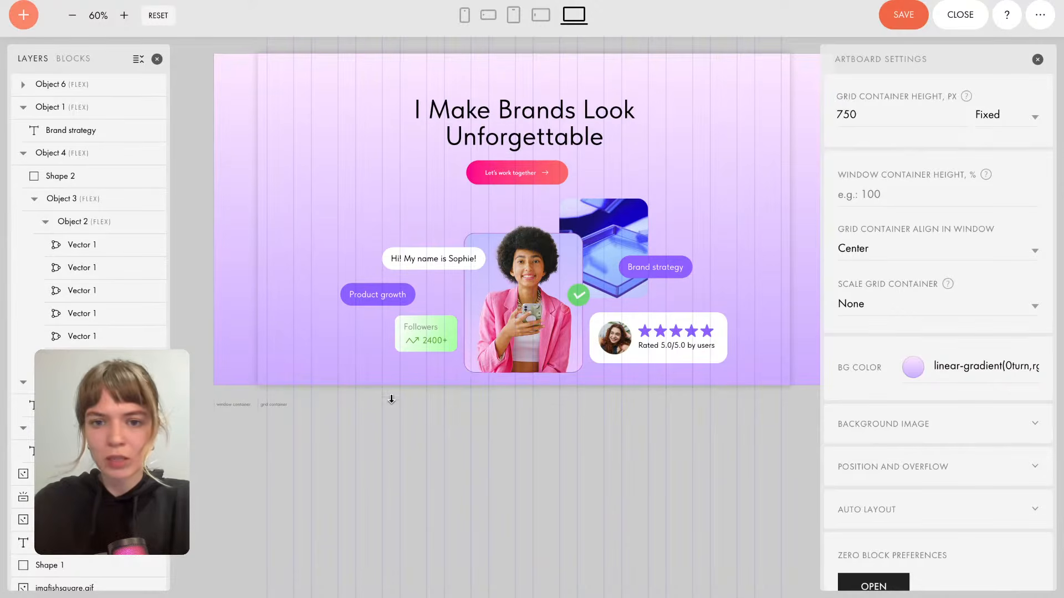
Enlarge the woman's photo to 280 × 362 and the gradient rectangle behind it to 300 × 344.
left_click(569, 285)
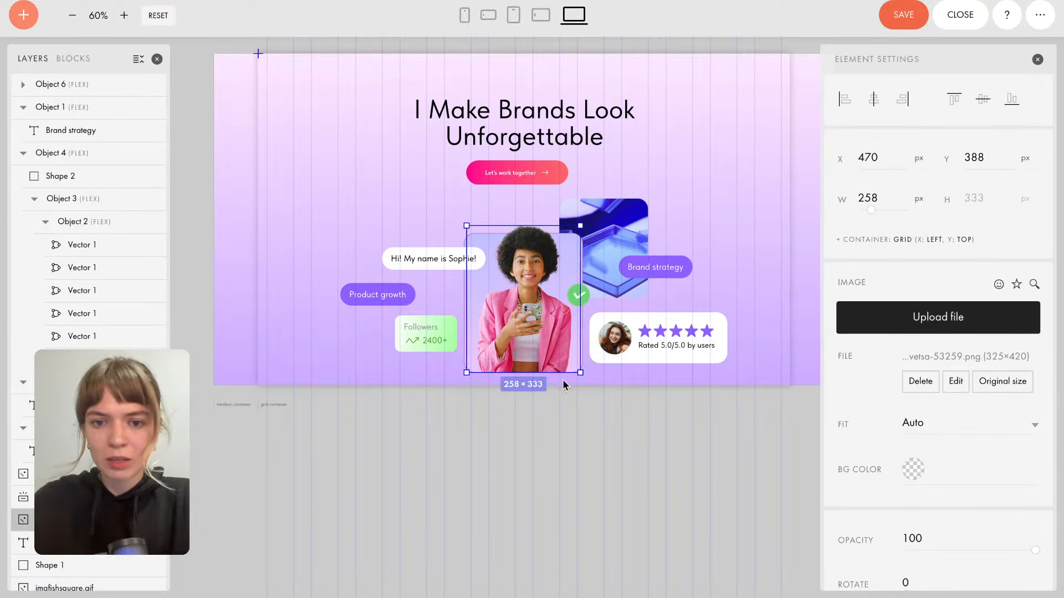
mouse_move(568, 375)
left_mouse_down()
mouse_move(571, 395)
mouse_move(564, 387)
left_mouse_up()
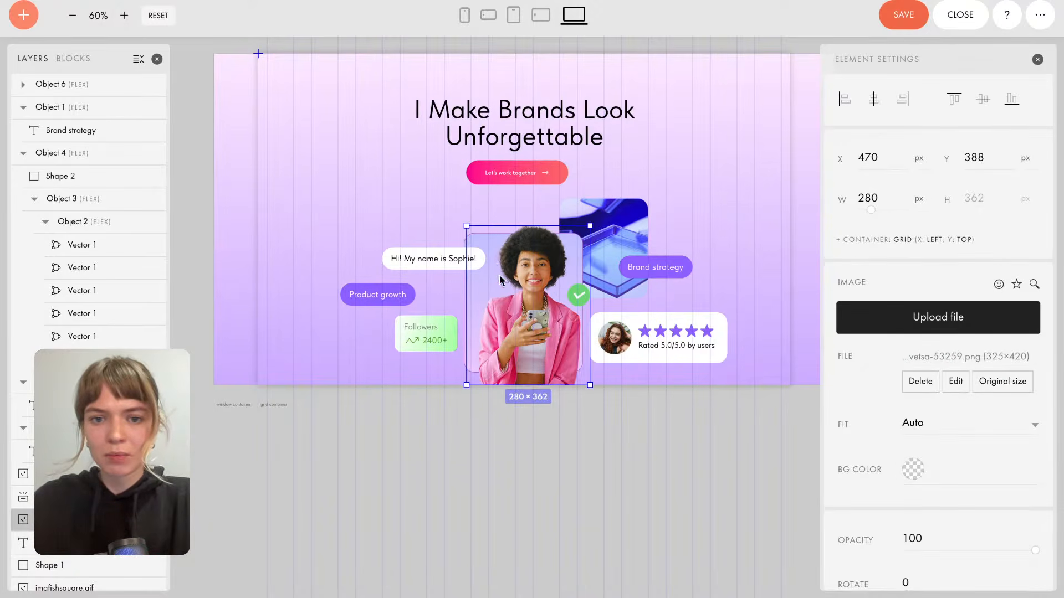
left_click(60, 565)
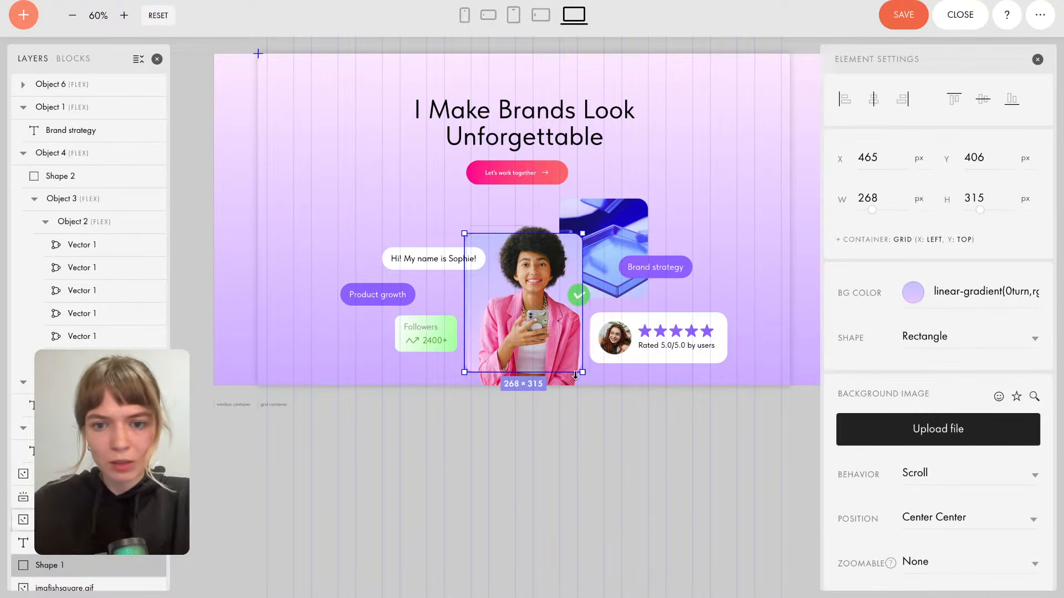
mouse_move(584, 374)
left_mouse_down()
mouse_move(605, 394)
mouse_move(599, 387)
left_mouse_up()
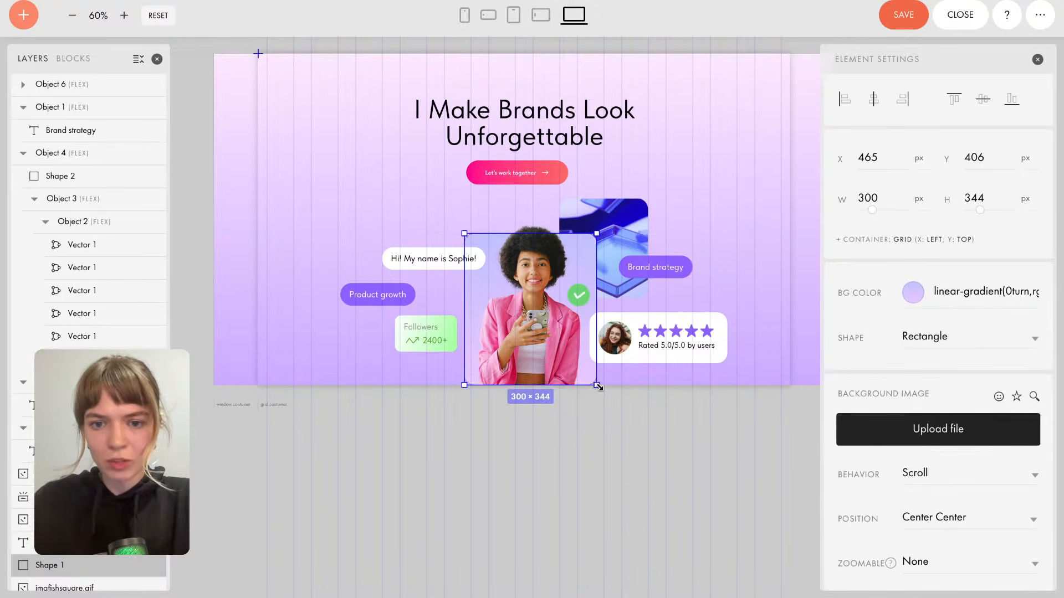
left_click(713, 388)
Nudge the rating card slightly right and move the Brand strategy label slightly up.
left_click(690, 327)
mouse_move(687, 324)
left_mouse_down()
mouse_move(674, 324)
mouse_move(686, 324)
left_mouse_up()
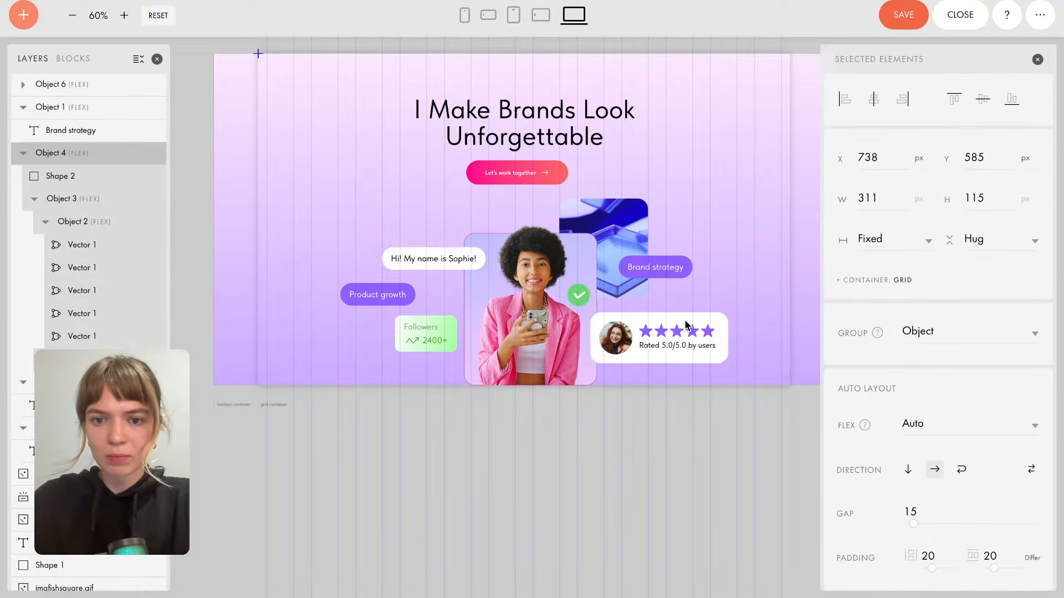
left_click(676, 268)
mouse_move(676, 268)
left_mouse_down()
mouse_move(674, 256)
mouse_move(676, 265)
left_mouse_up()
Move the white greeting label to X 297, Y 440 and the Product growth label beneath it to X 351, Y 516.
left_click(429, 261)
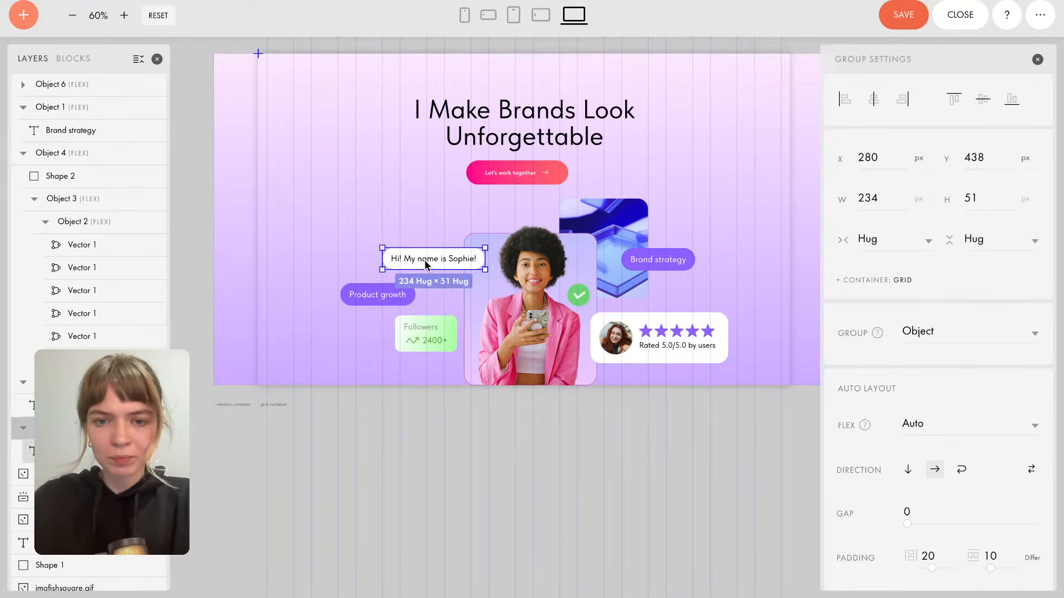
left_click_drag(446, 261, 454, 262)
left_click_drag(375, 300, 447, 299)
left_click(427, 332)
left_click(428, 349)
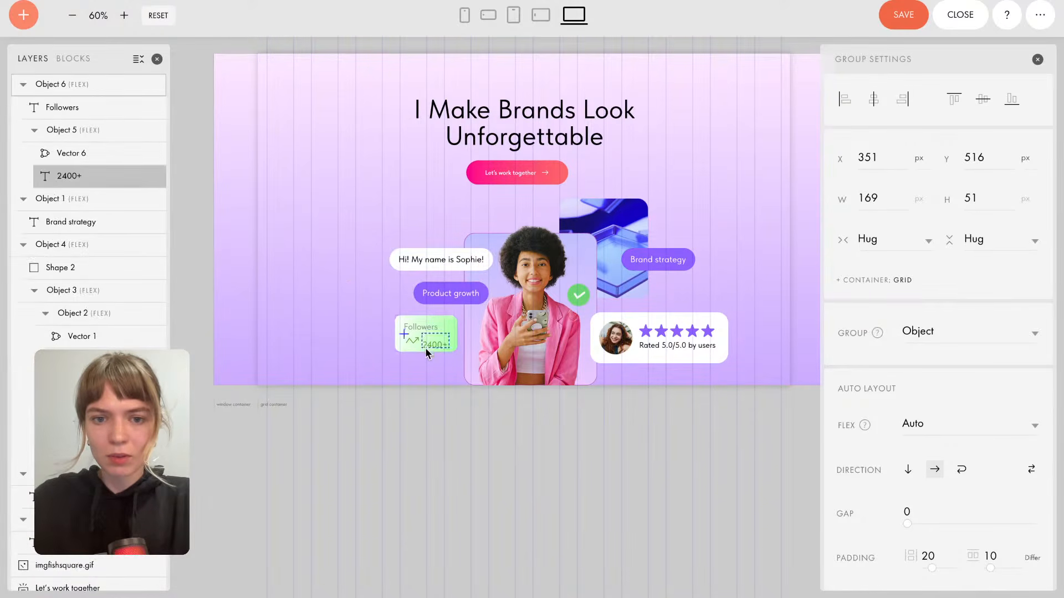
mouse_move(415, 358)
left_mouse_down()
mouse_move(426, 346)
mouse_move(418, 357)
left_mouse_up()
left_click(423, 395)
left_click(449, 328)
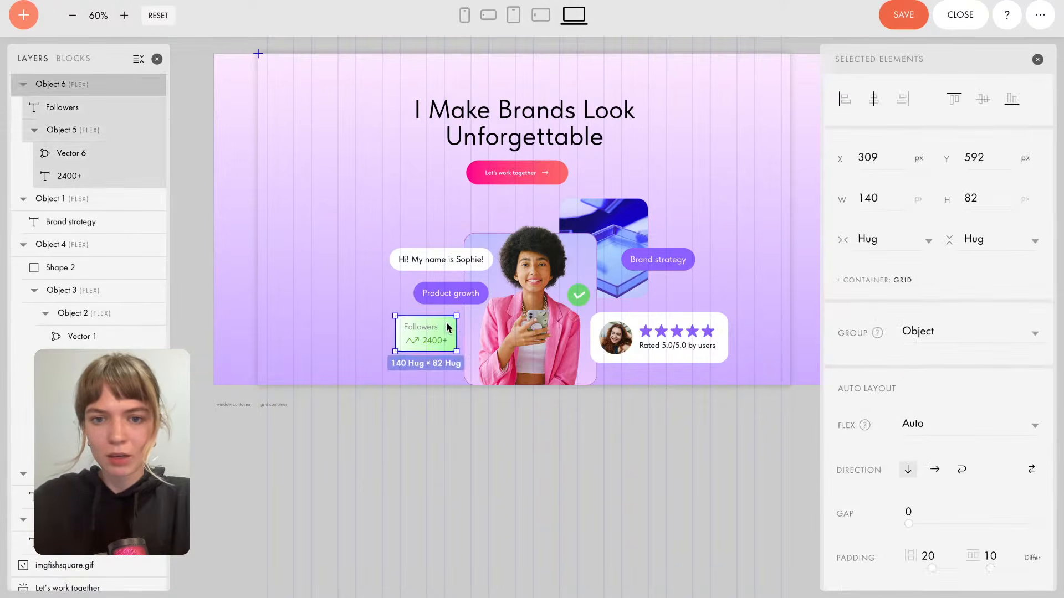
Shift the blue abstract image to X 667, Y 340 and the white greeting label left to X 267, Y 437.
left_click(625, 228)
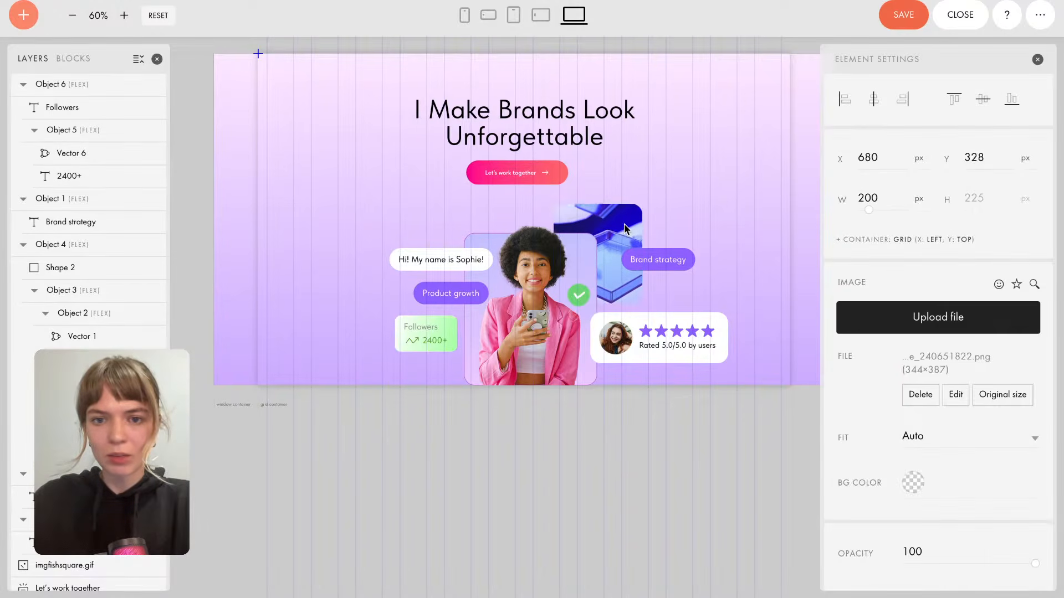
left_click(447, 257)
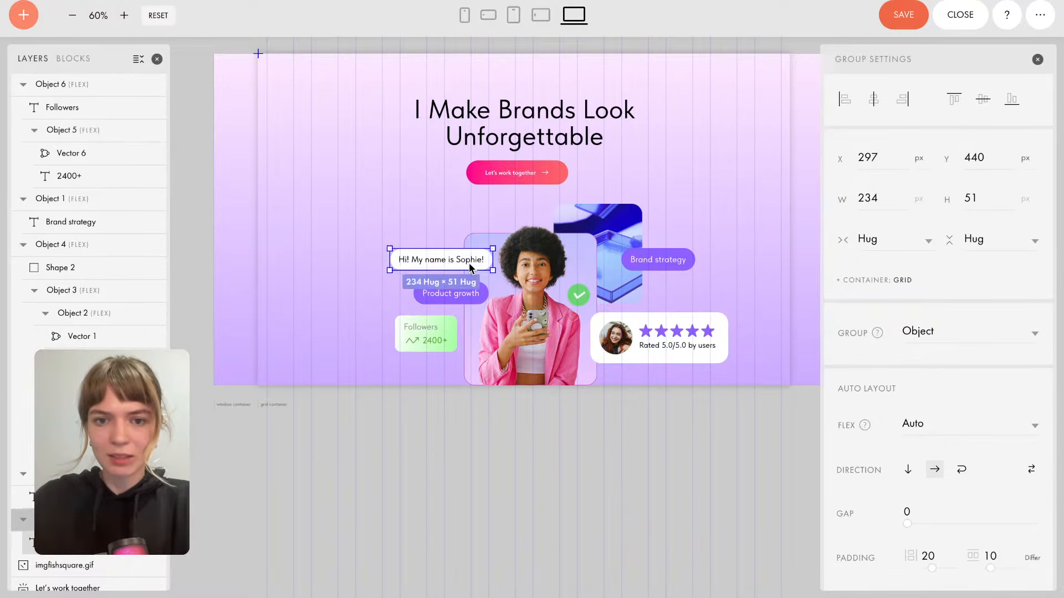
left_click_drag(470, 267, 457, 266)
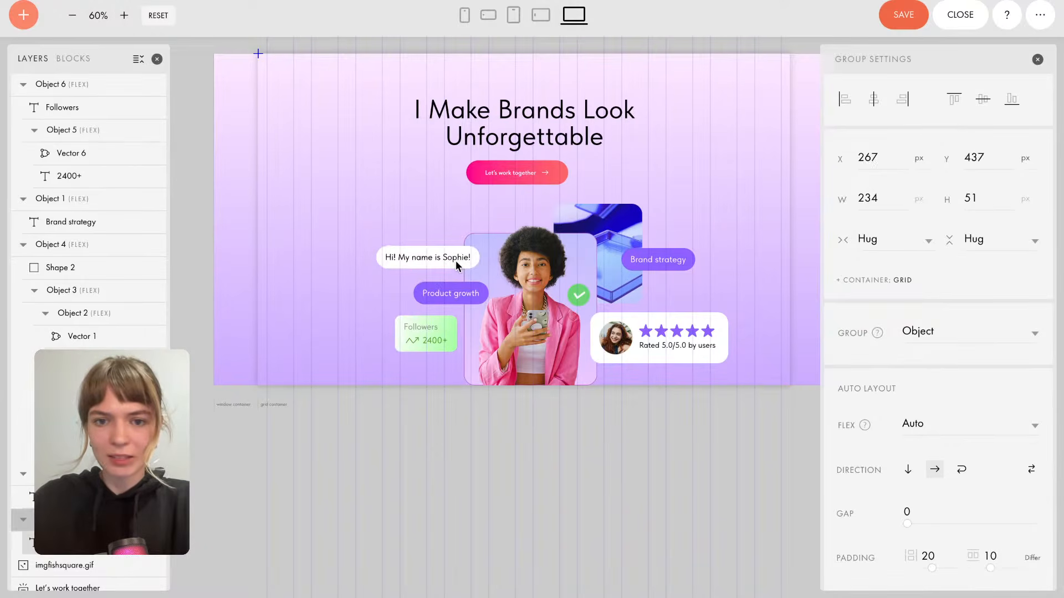
Lower the green check mark image to X 657, Y 533 and the rating card to X 750, Y 612.
left_click(576, 307)
left_click_drag(578, 306, 578, 310)
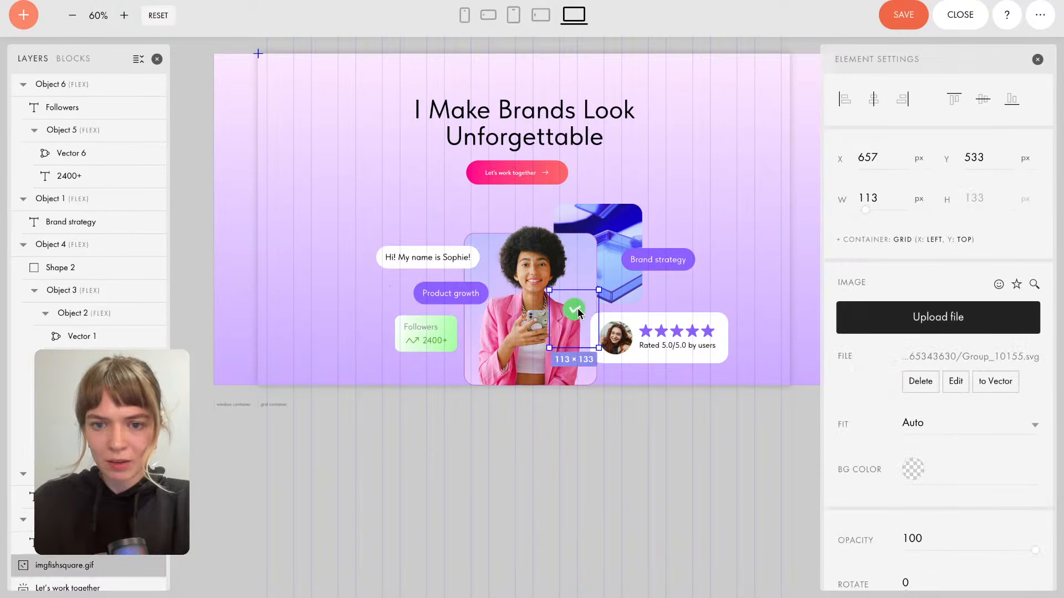
left_click(692, 323)
left_click_drag(688, 325, 689, 336)
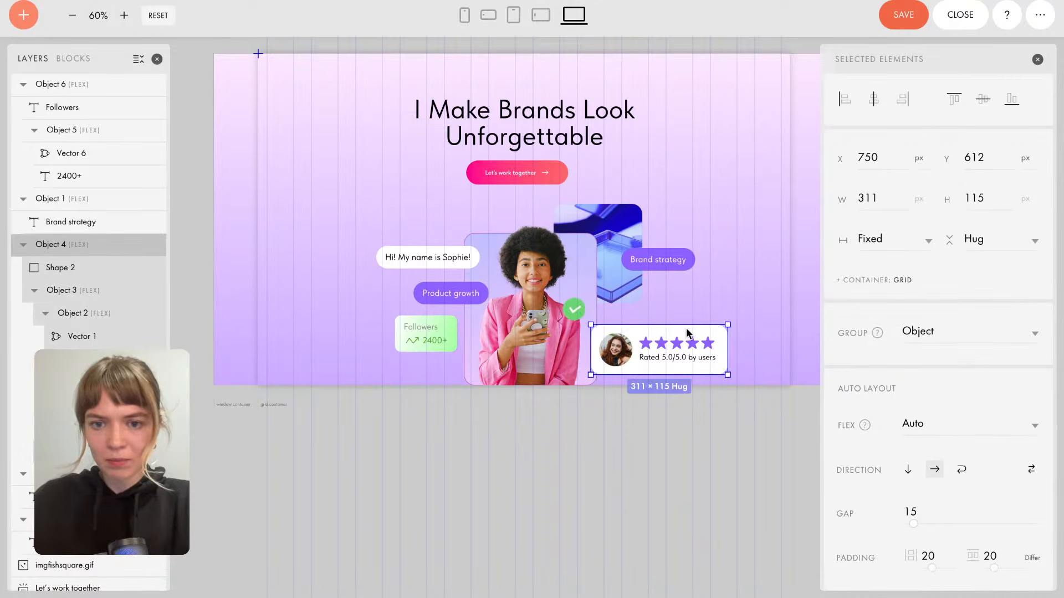
Stretch the gradient rectangle behind the woman's photo downward past the artboard edge to 300 × 368.
left_click(582, 360)
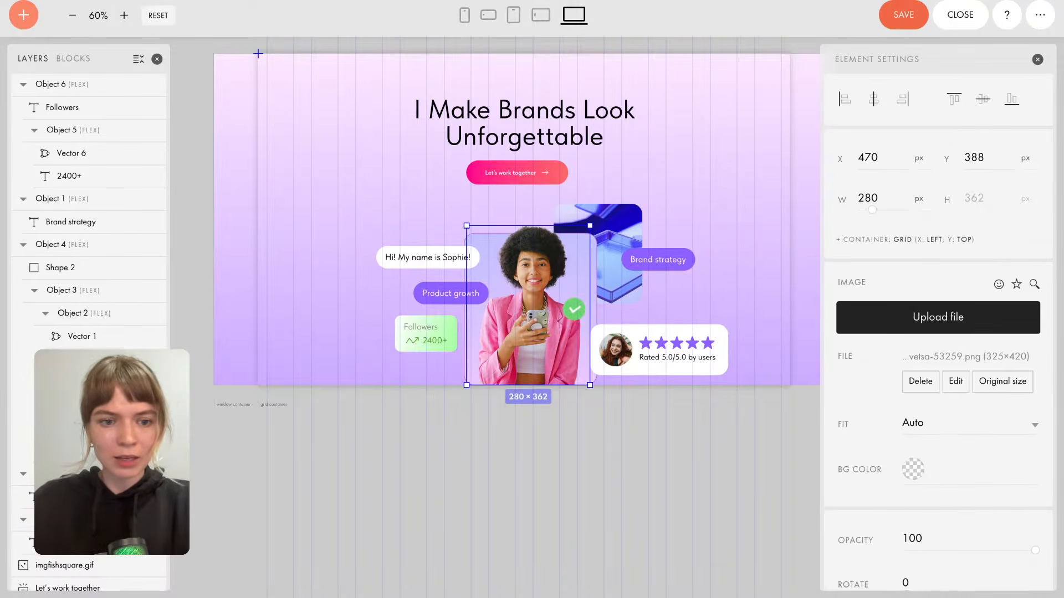
scroll(25, 506, "down", 2)
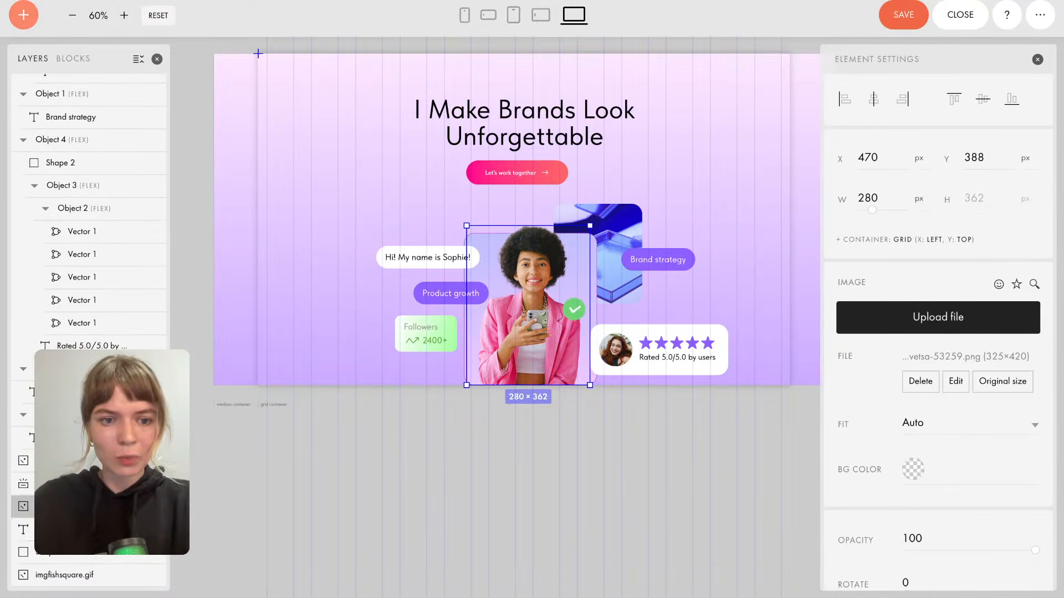
left_click(24, 552)
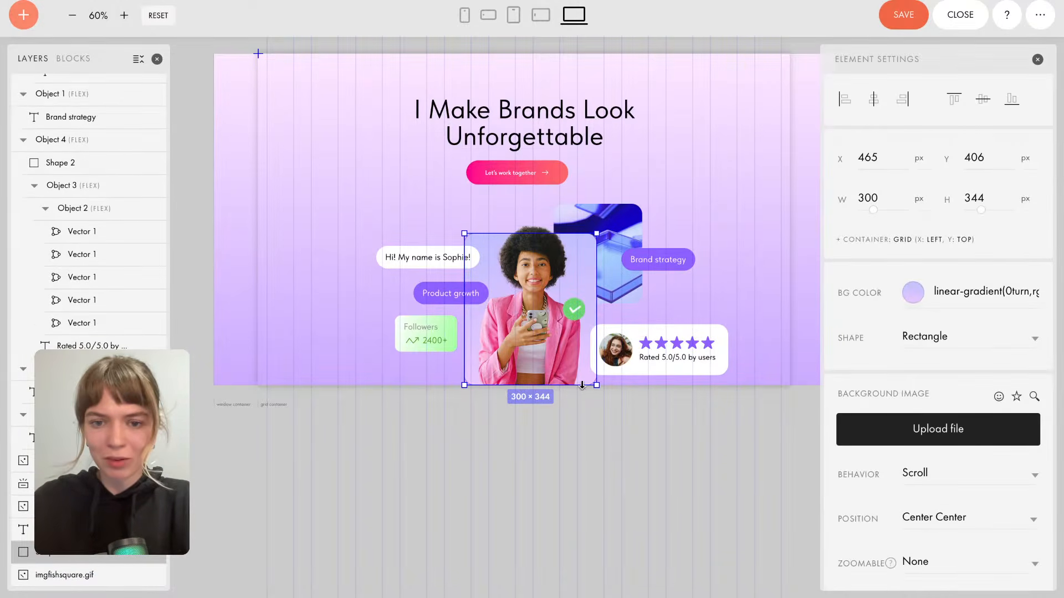
left_click_drag(582, 385, 582, 396)
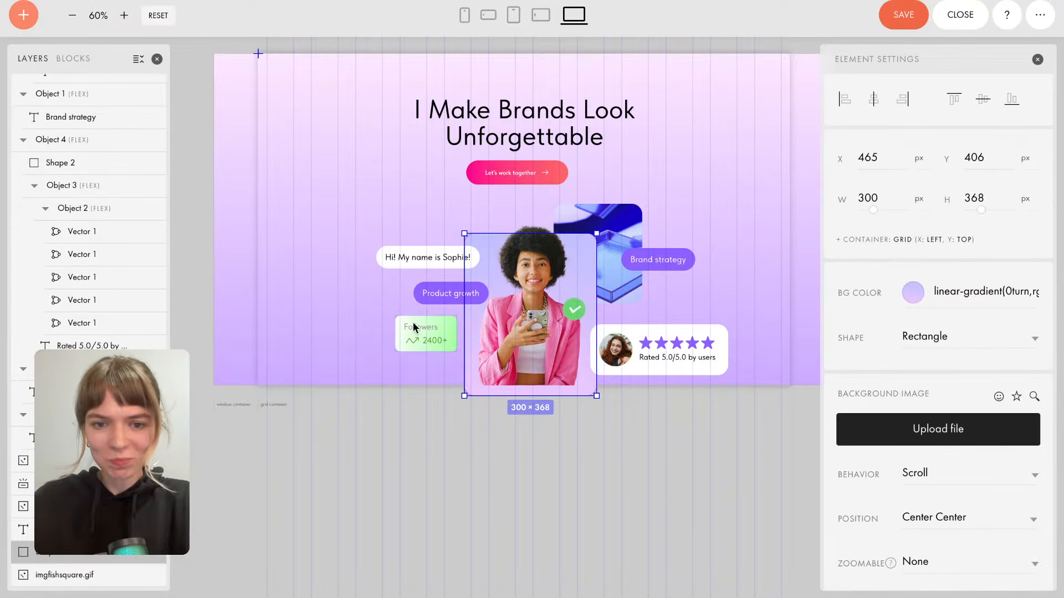
left_click(444, 321)
Move the blue abstract image to X 657, Y 338 and shift the Brand strategy label slightly left and down.
left_click(630, 221)
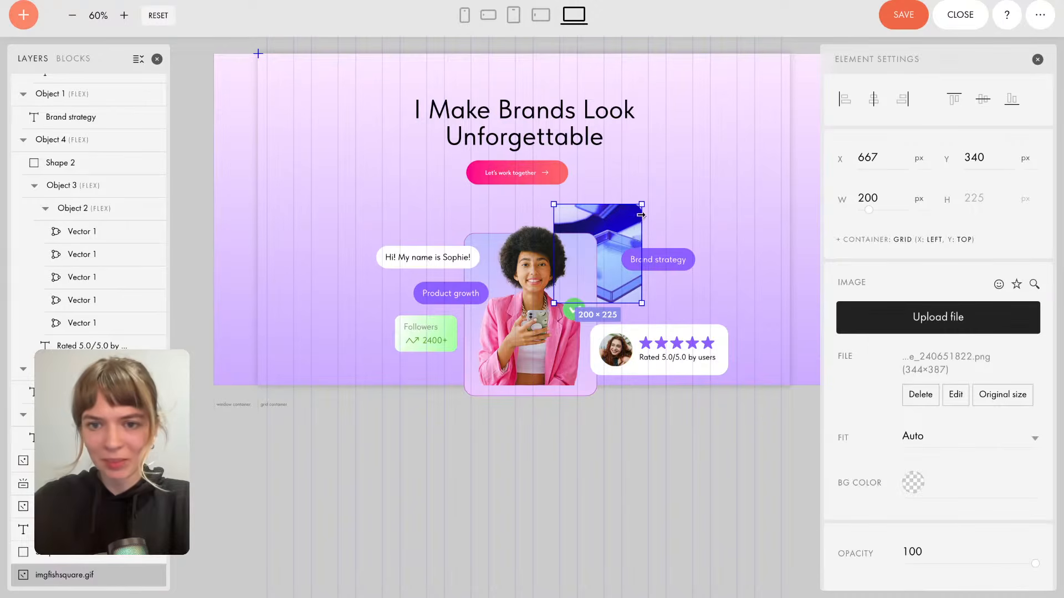
left_click_drag(641, 212, 636, 212)
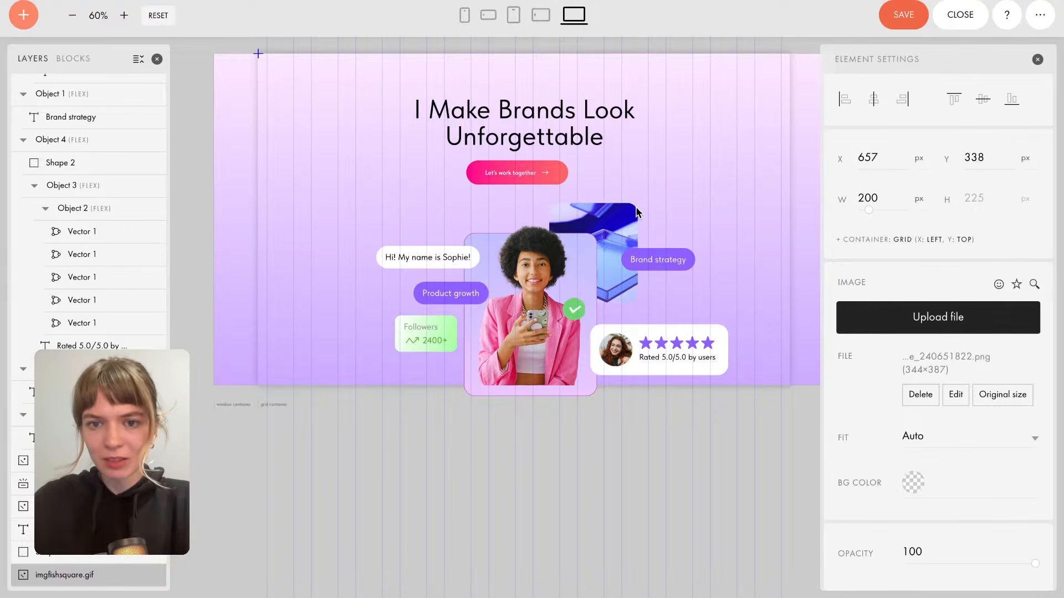
mouse_move(673, 261)
left_mouse_down()
mouse_move(645, 261)
mouse_move(663, 265)
left_mouse_up()
left_click(713, 157)
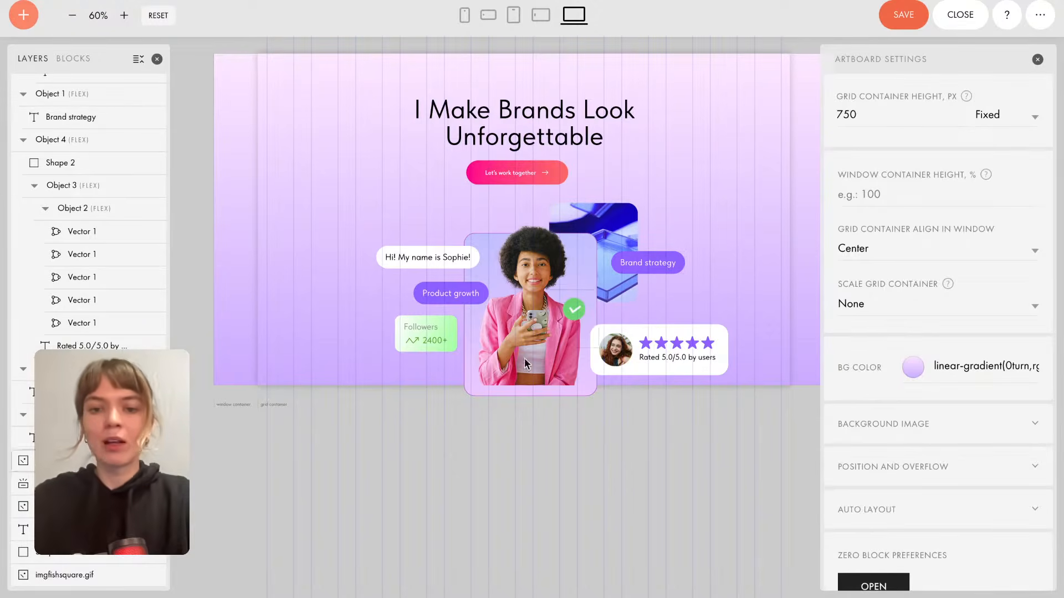
left_click(542, 335)
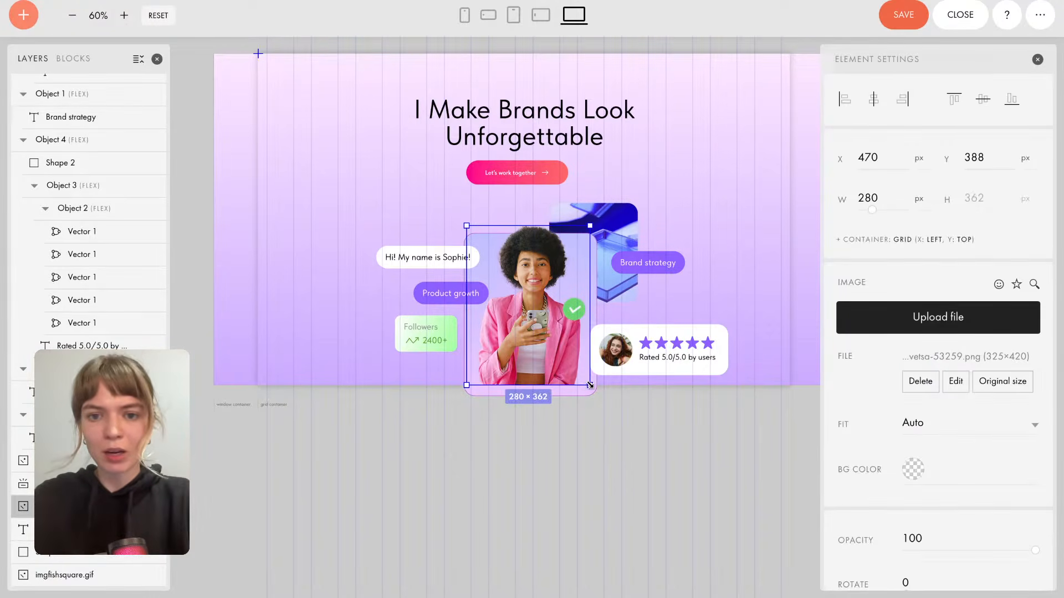
mouse_move(591, 386)
left_mouse_down()
mouse_move(597, 394)
mouse_move(589, 386)
left_mouse_up()
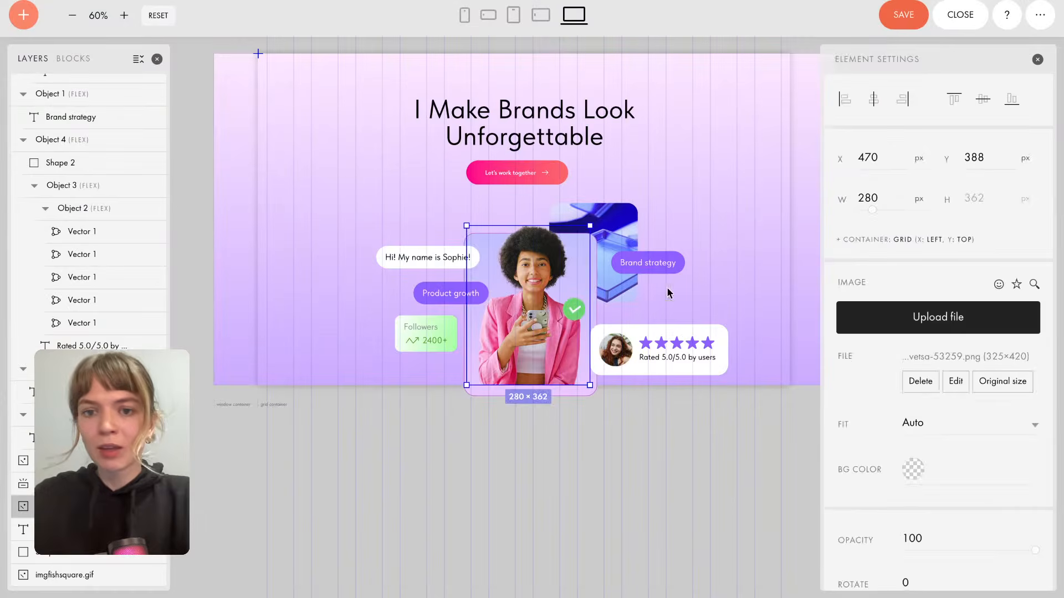
left_click(709, 190)
Save the hero section block.
scroll(670, 262, "down", 1)
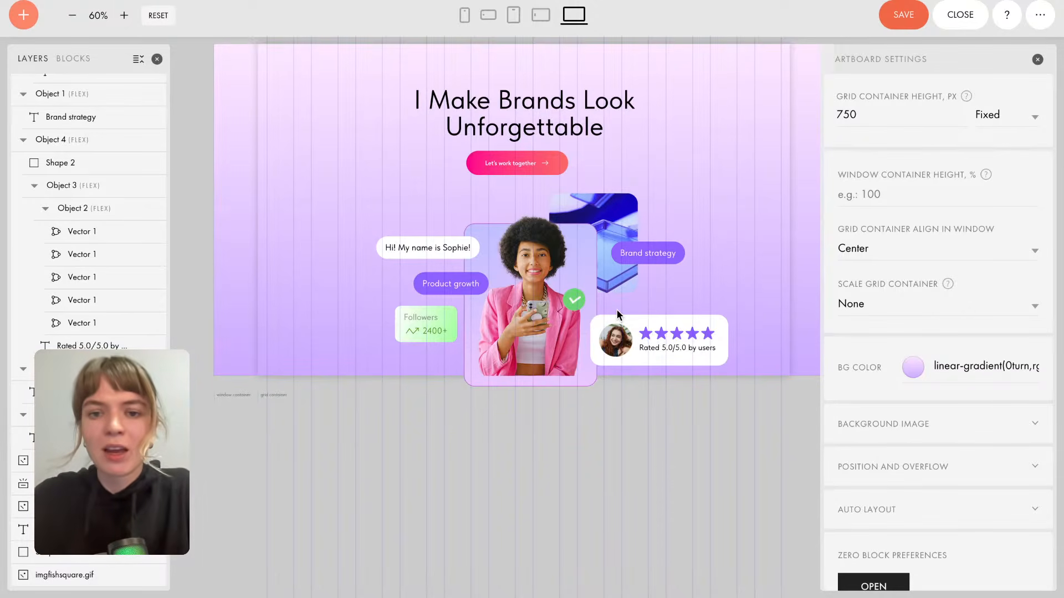
left_click(903, 15)
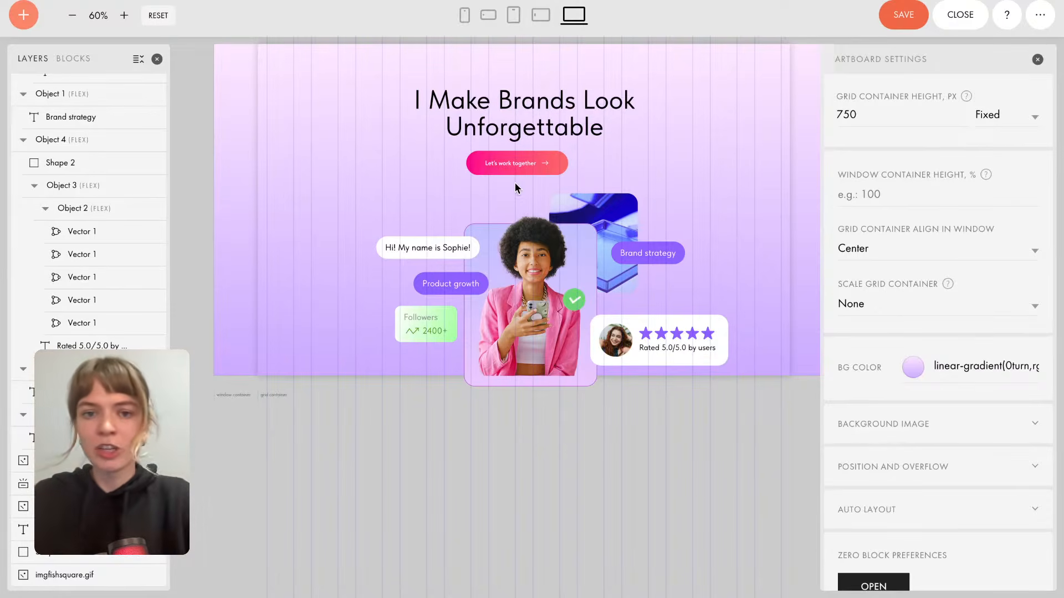
Apply the Fade In Up basic animation to the "I Make Brands Look Unforgettable" headline.
left_click(534, 123)
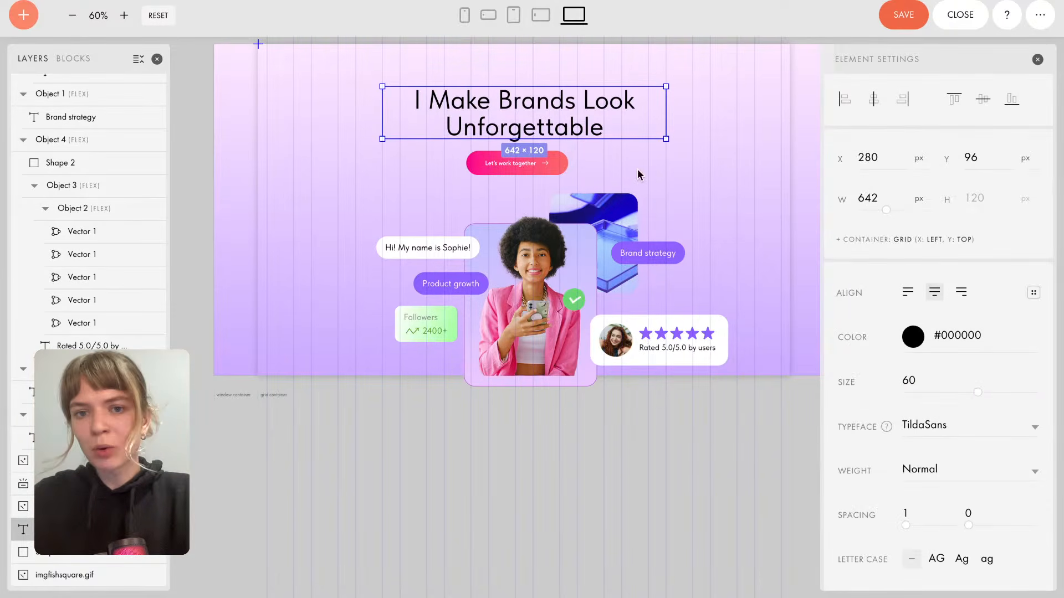
scroll(937, 317, "down", 9)
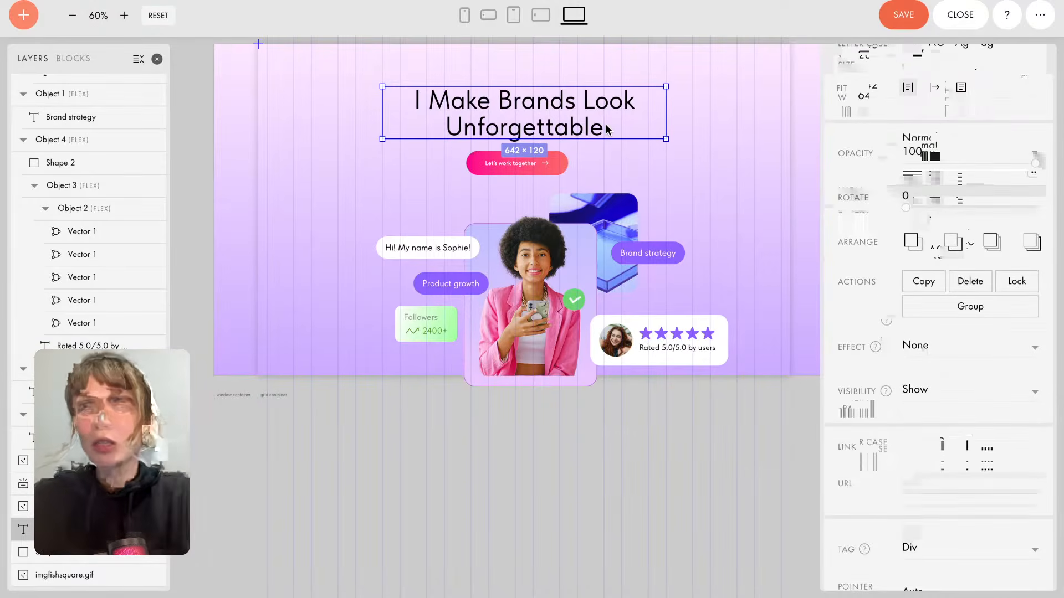
scroll(939, 364, "down", 3)
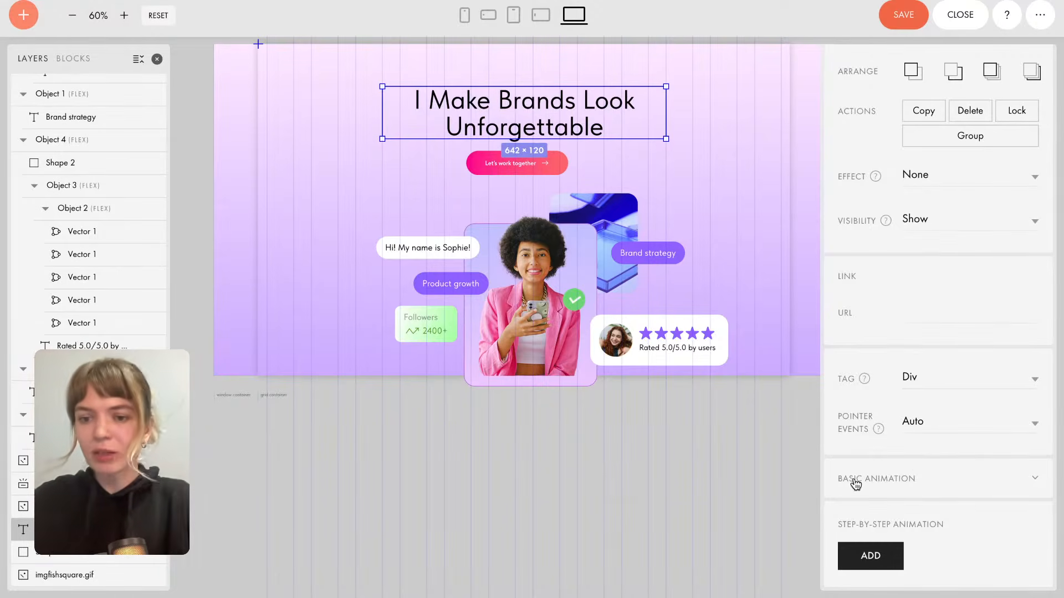
left_click(945, 480)
left_click(933, 379)
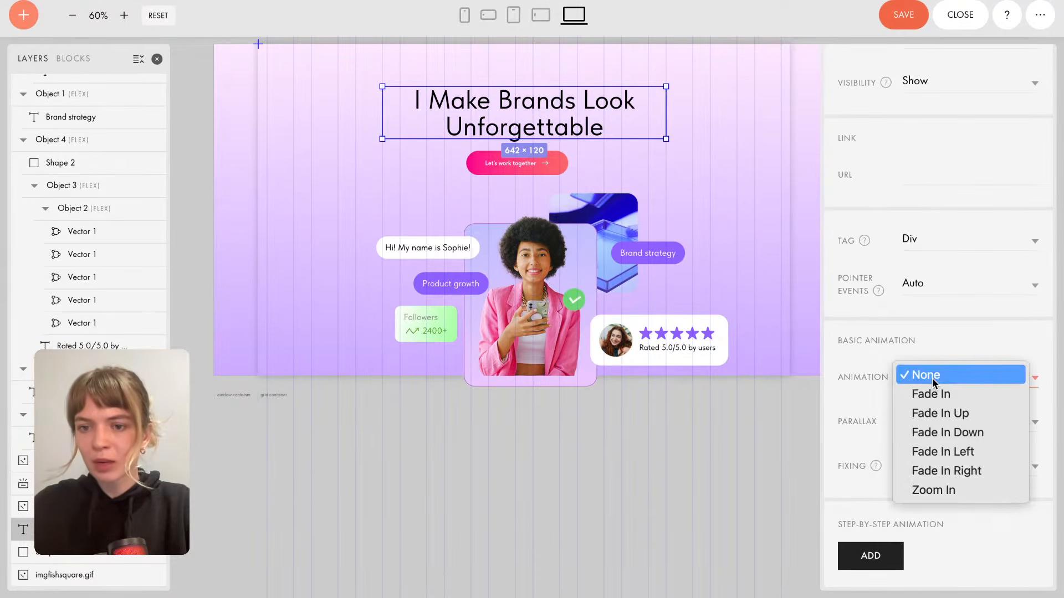
left_click(937, 418)
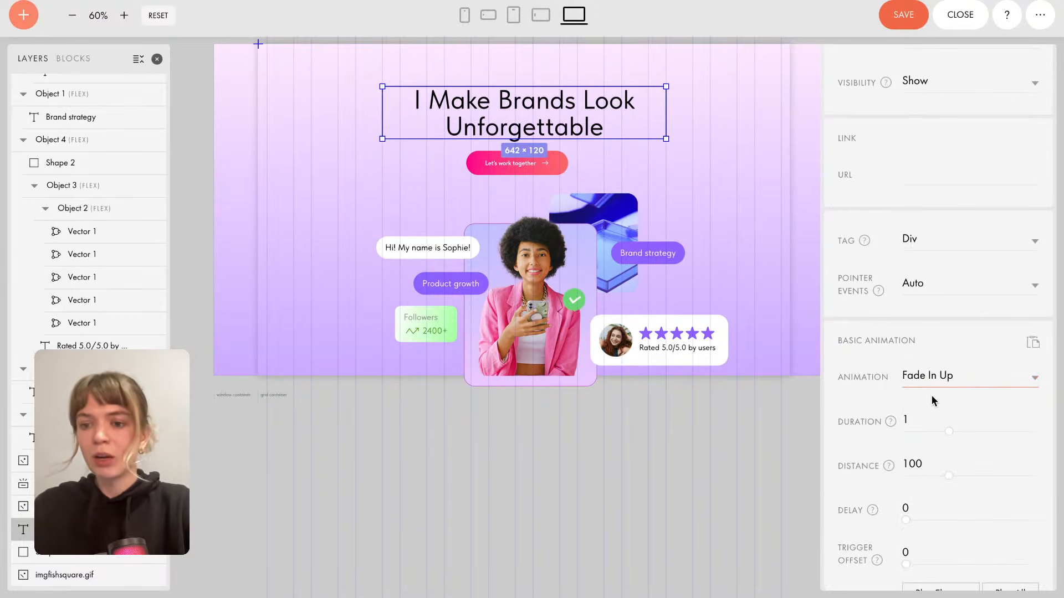
Preview the headline's Fade In Up animation.
scroll(932, 395, "down", 2)
left_click(940, 512)
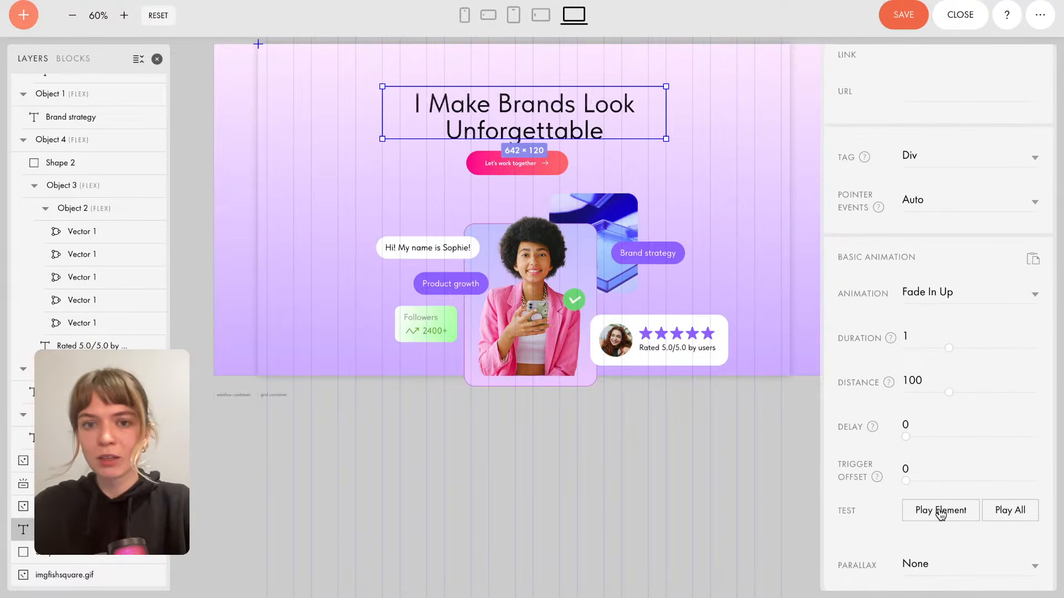
left_click(939, 514)
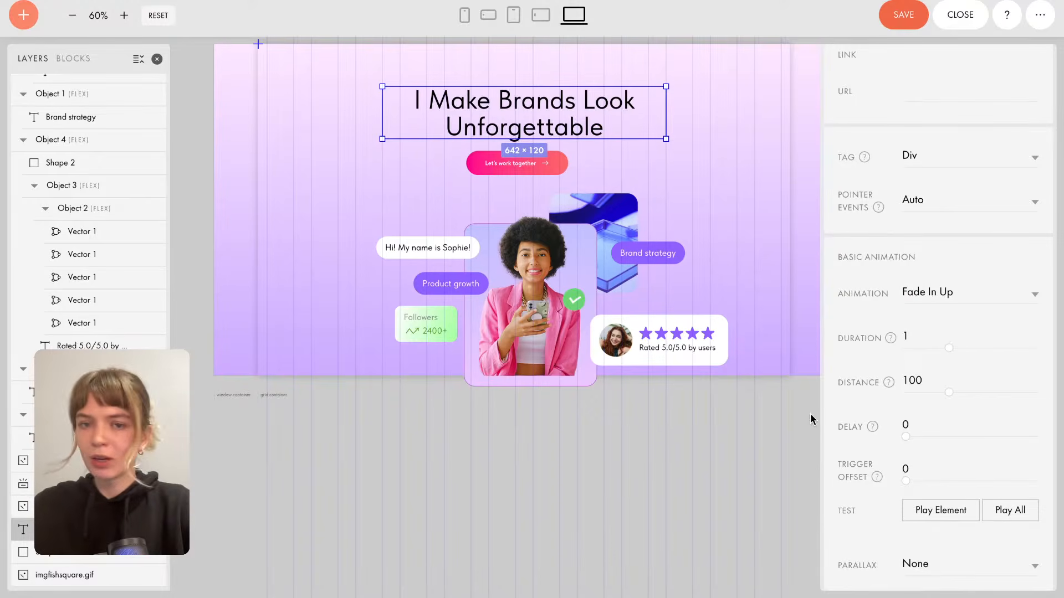
Apply the Fade In Up basic animation to the "Let's work together" button.
left_click(590, 153)
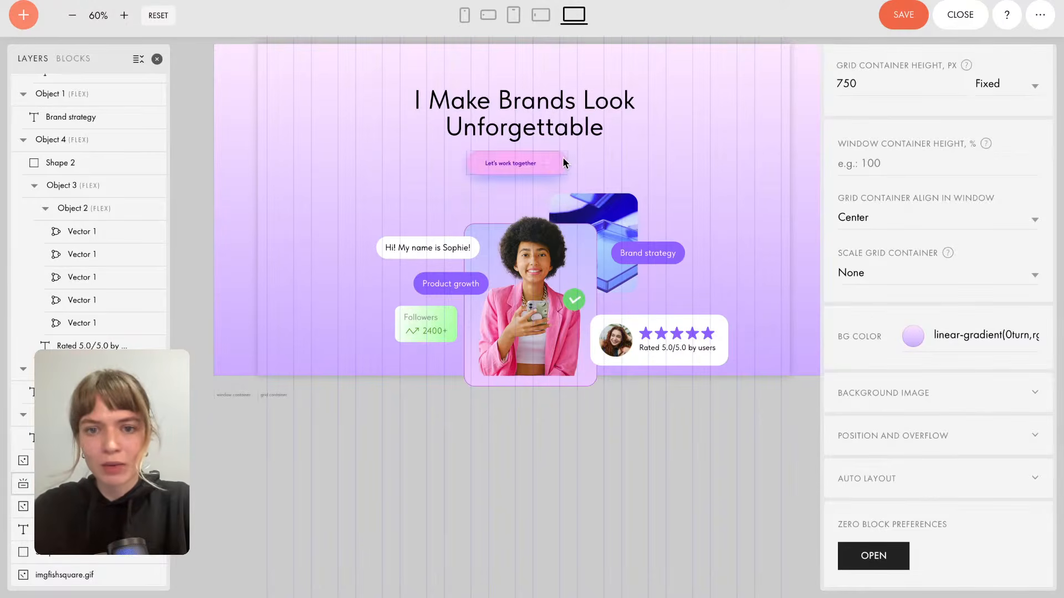
left_click(563, 159)
scroll(916, 361, "down", 10)
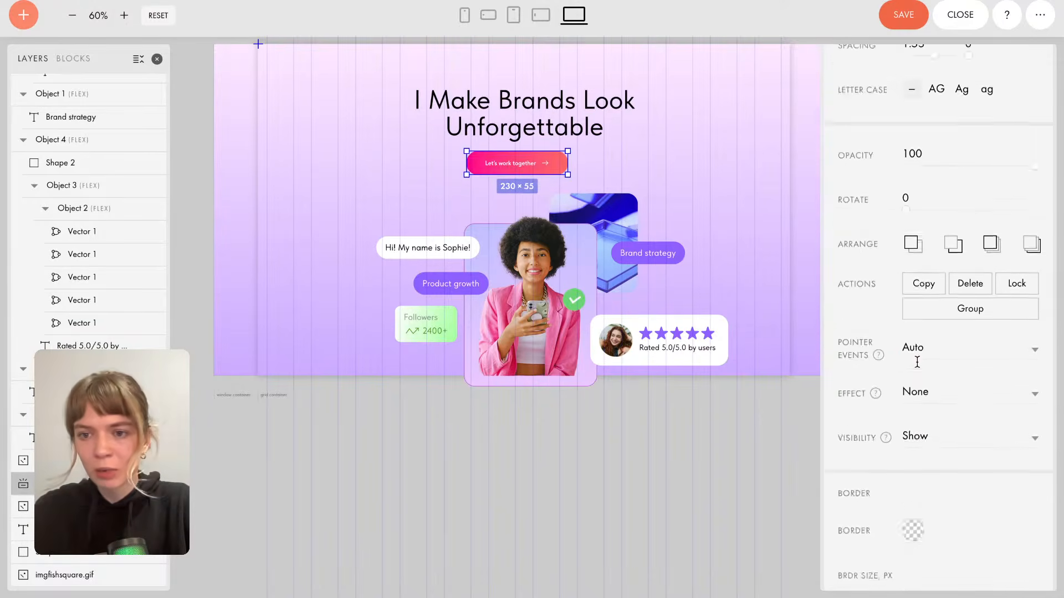
scroll(917, 362, "down", 9)
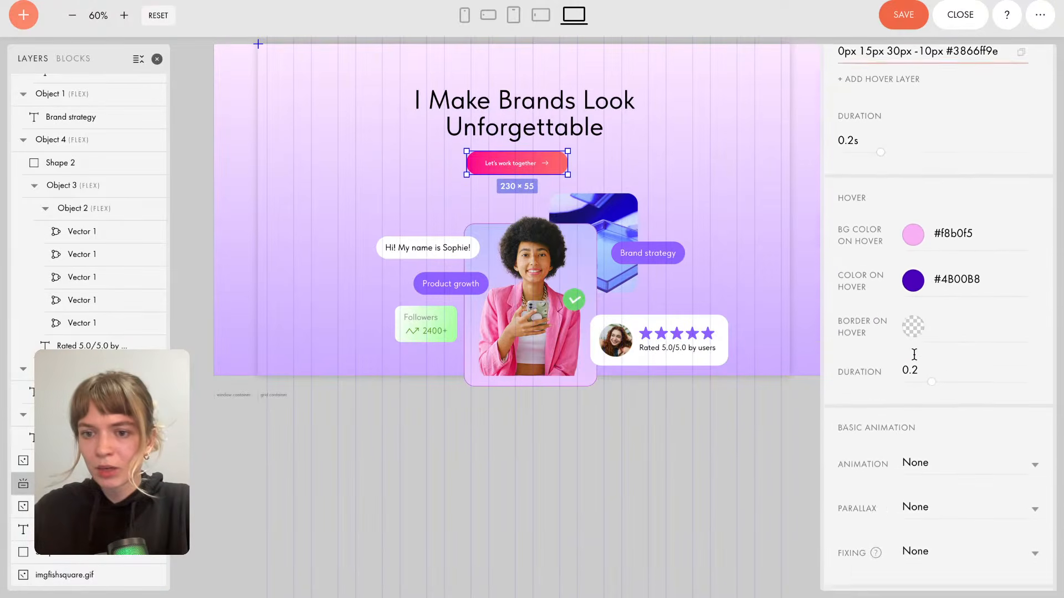
scroll(914, 354, "down", 2)
left_click(922, 377)
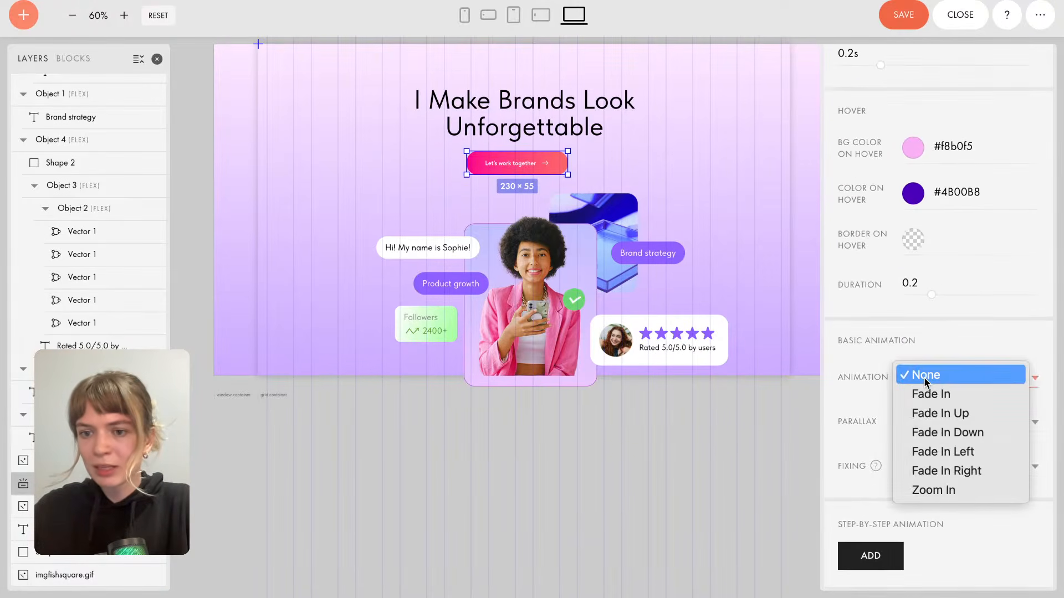
left_click(926, 412)
Set the "Let's work together" button's animation delay to 0.1 and deselect the button.
scroll(936, 443, "down", 5)
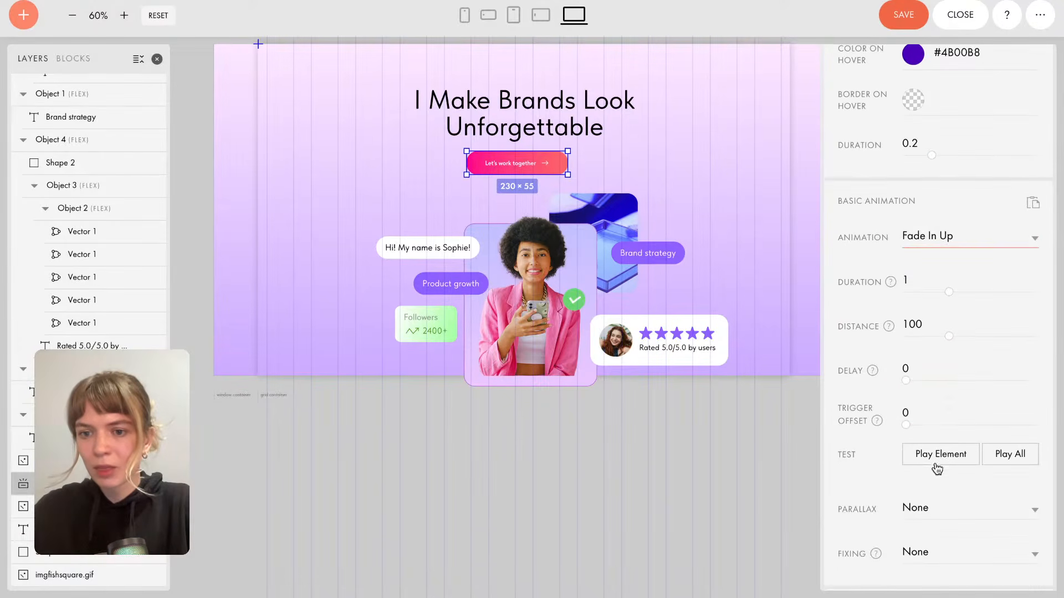
scroll(930, 362, "down", 3)
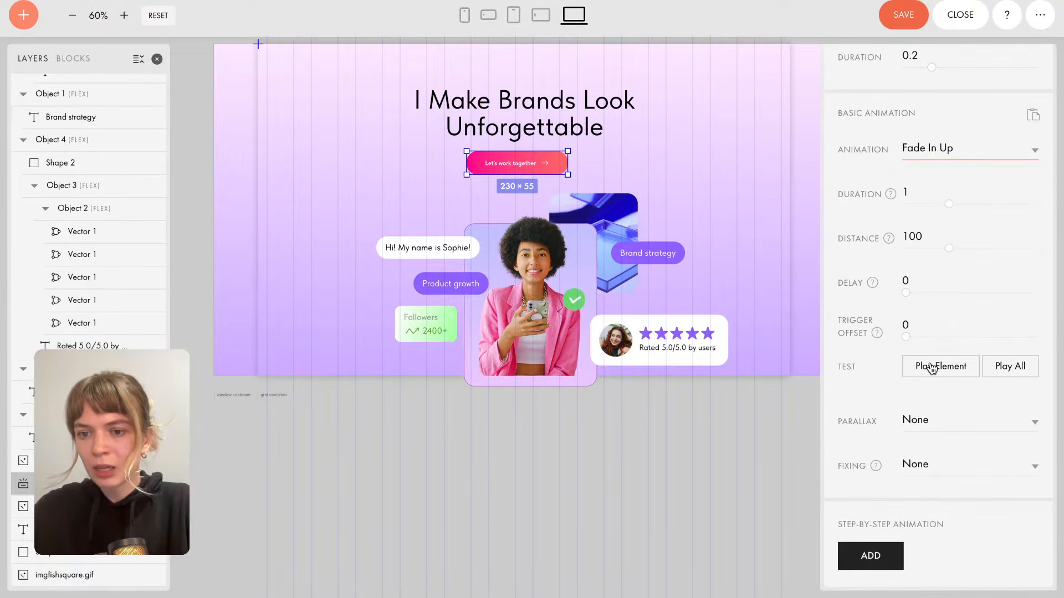
double_click(916, 282)
type("0")
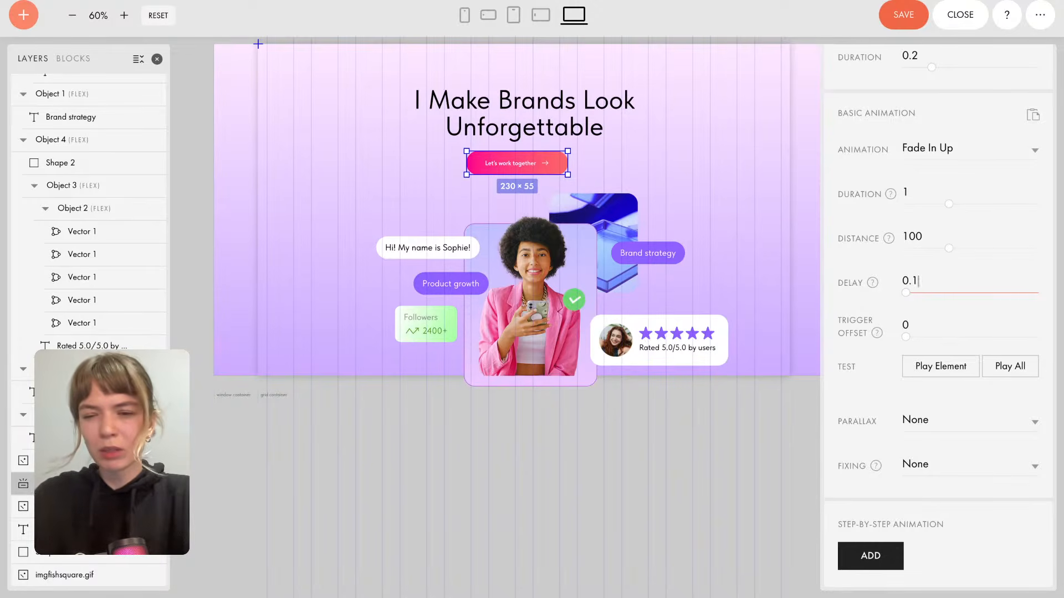
left_click(963, 378)
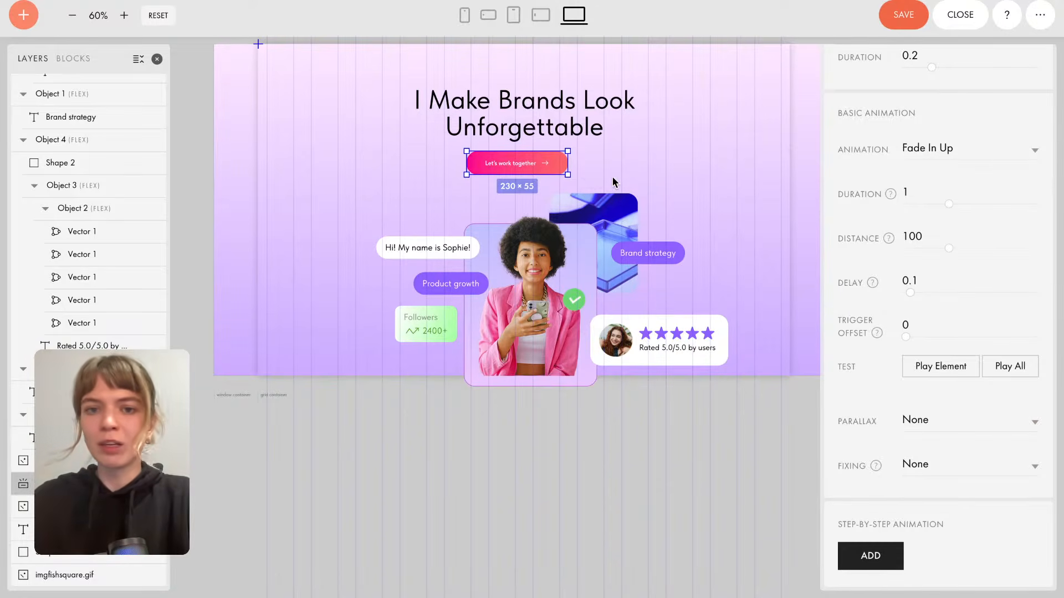
left_click(703, 148)
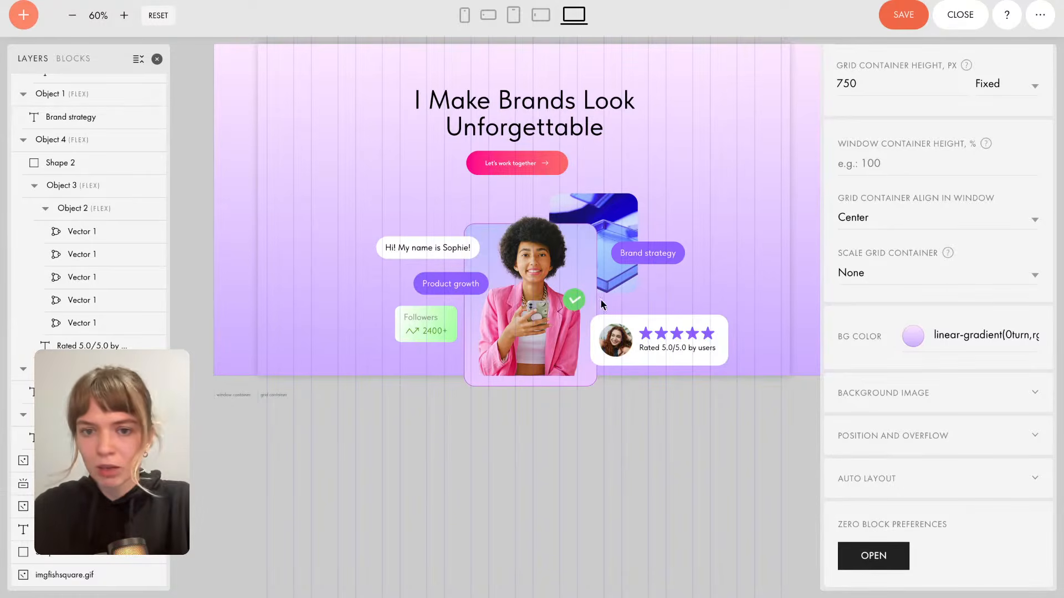
Add a step-by-step animation with the on Hover event to the white greeting label beside the woman's photo.
left_click(448, 247)
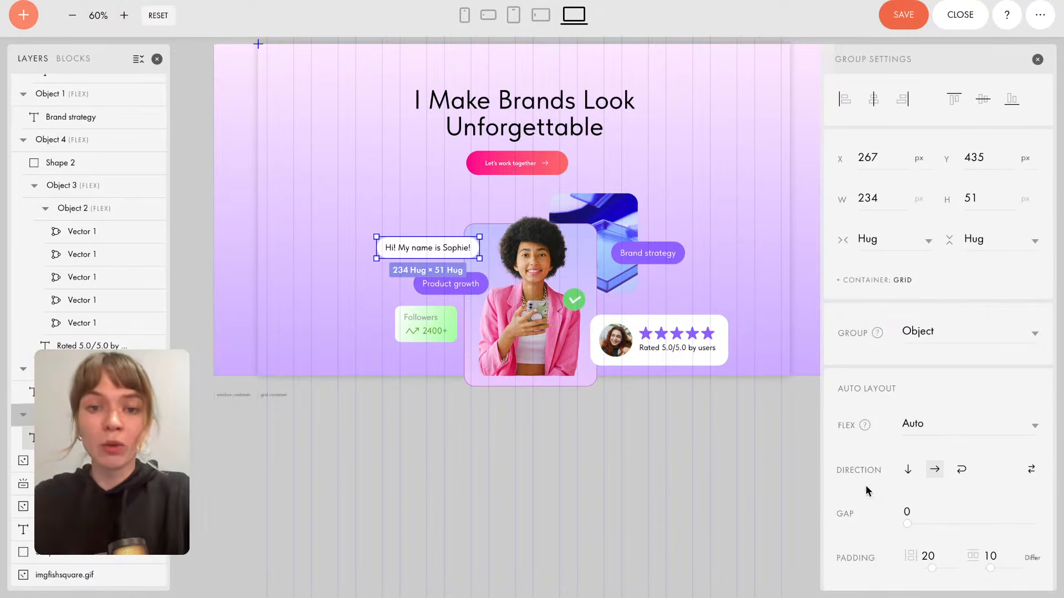
left_click(414, 206)
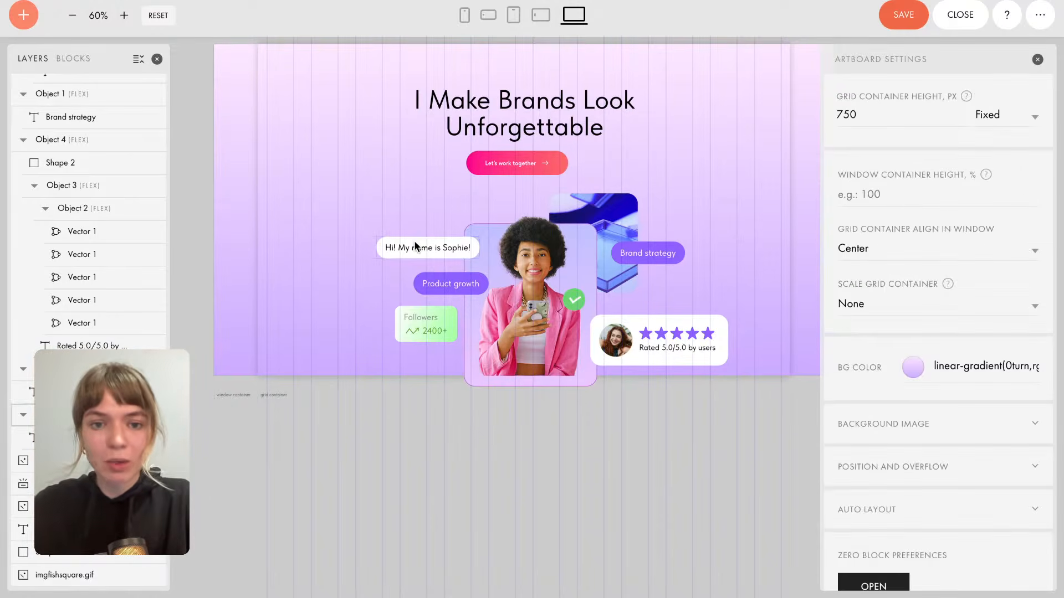
left_click(417, 243)
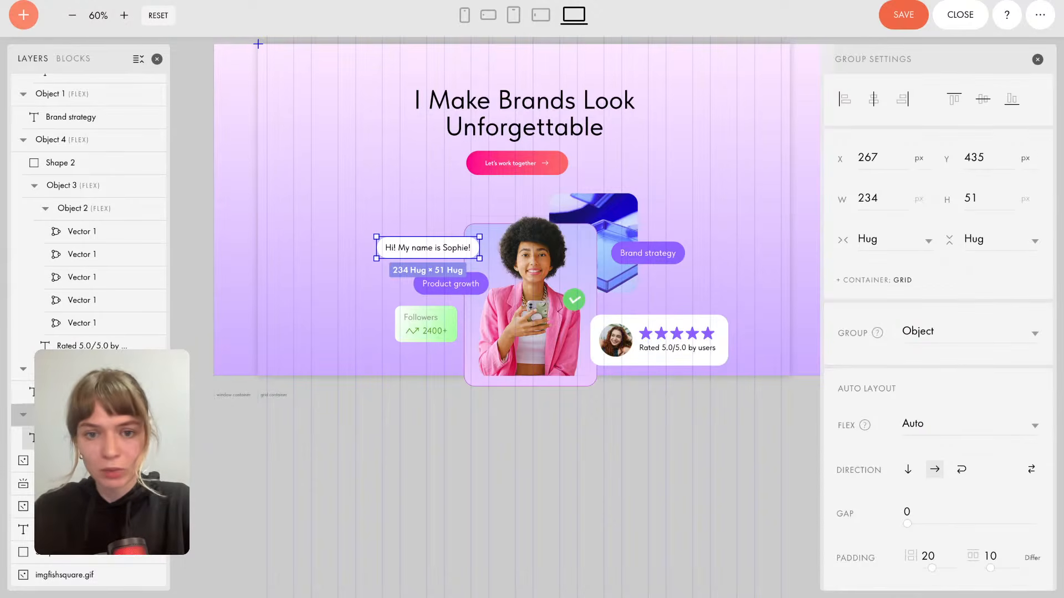
scroll(408, 242, "up", 5)
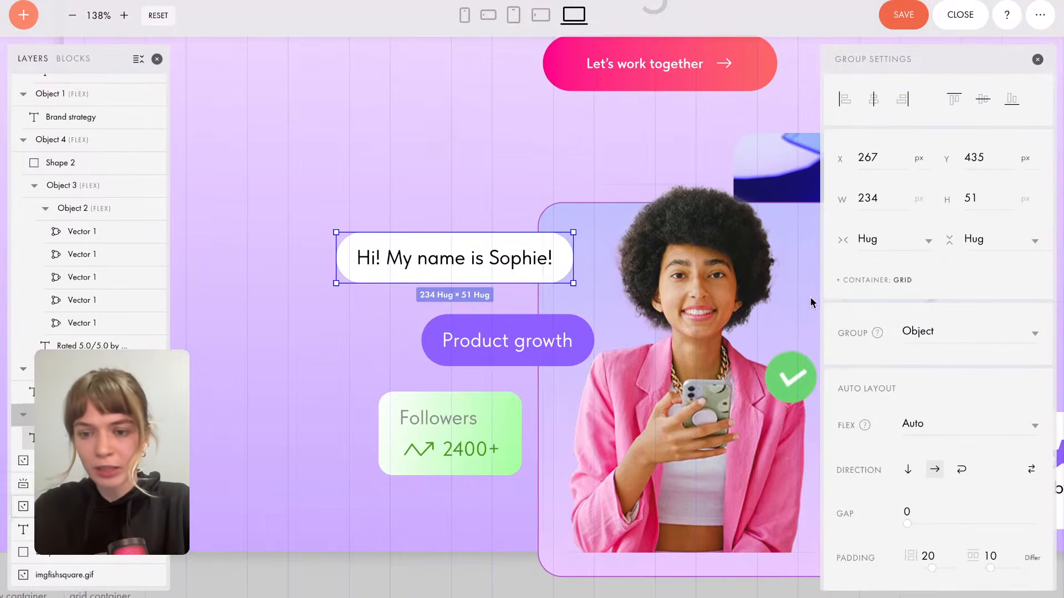
scroll(963, 359, "down", 10)
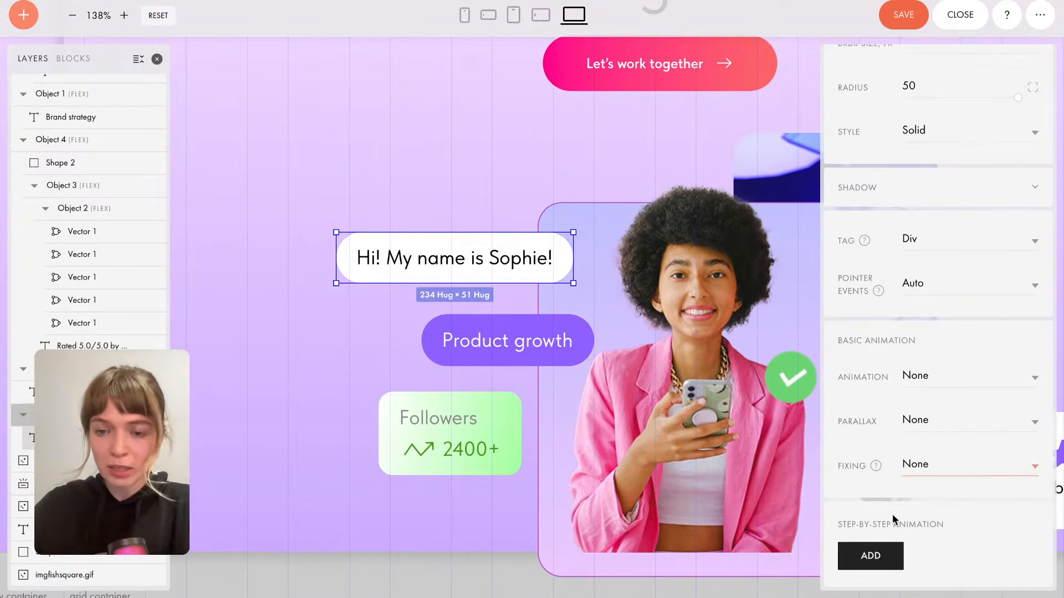
left_click(870, 557)
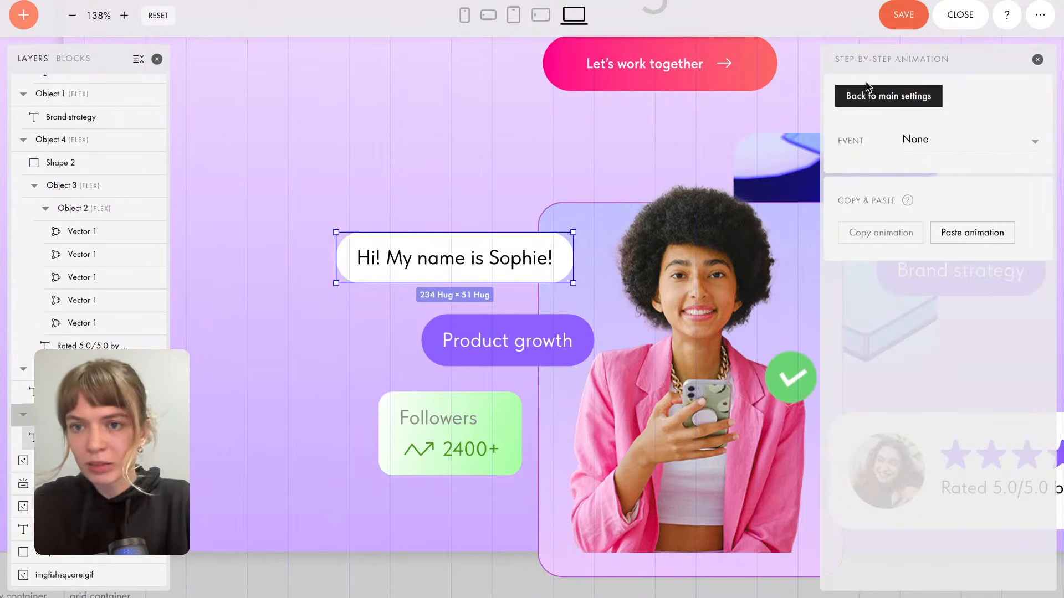
left_click(997, 146)
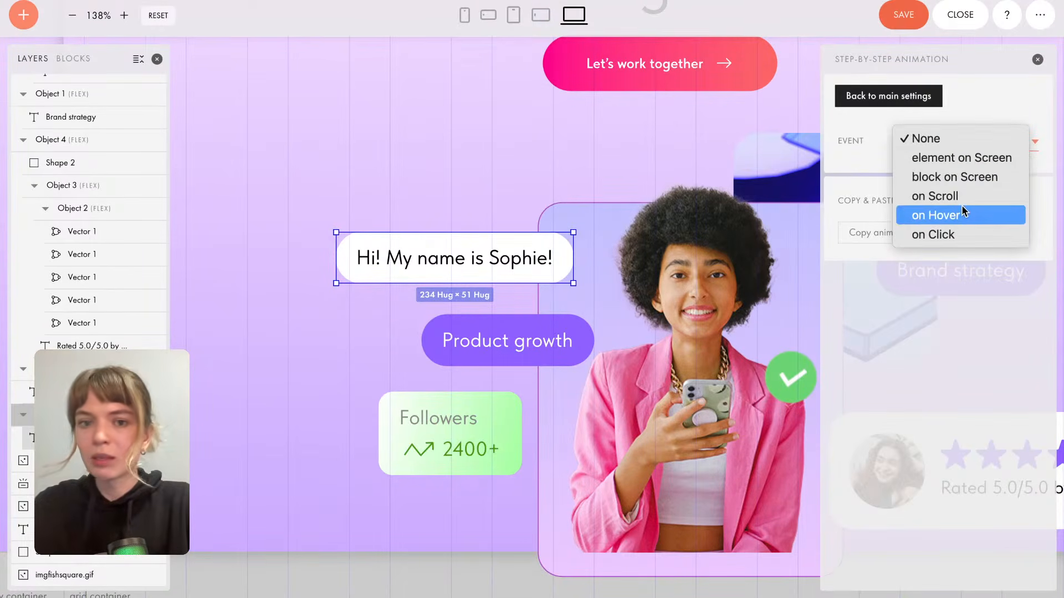
left_click(935, 215)
Assign the woman's photo as the trigger of the greeting label's hover animation, keeping the on Hover event.
scroll(575, 243, "down", 2)
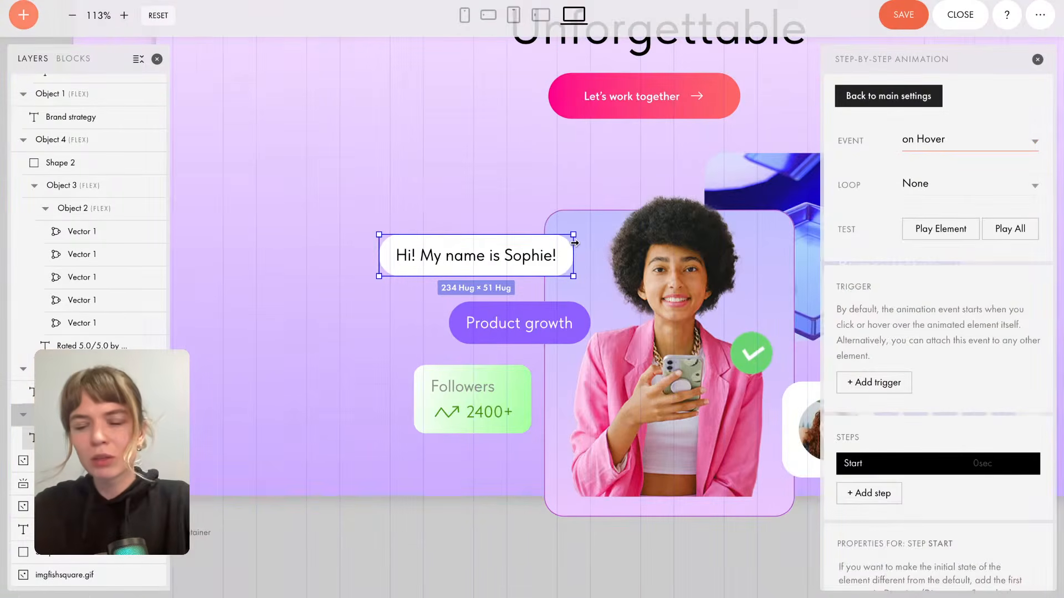
scroll(575, 242, "right", 2)
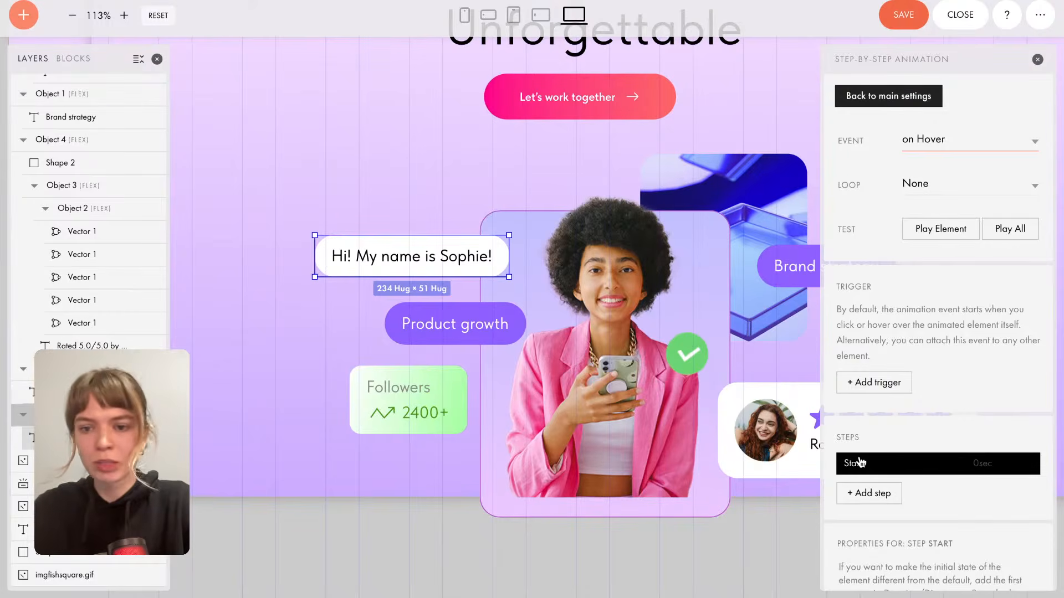
left_click(897, 385)
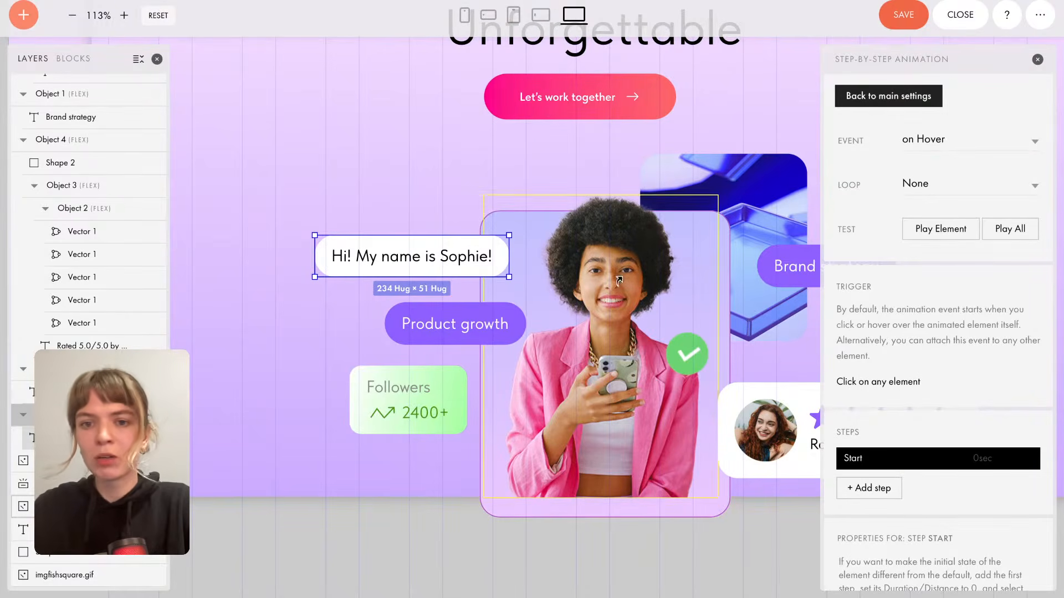
left_click(607, 269)
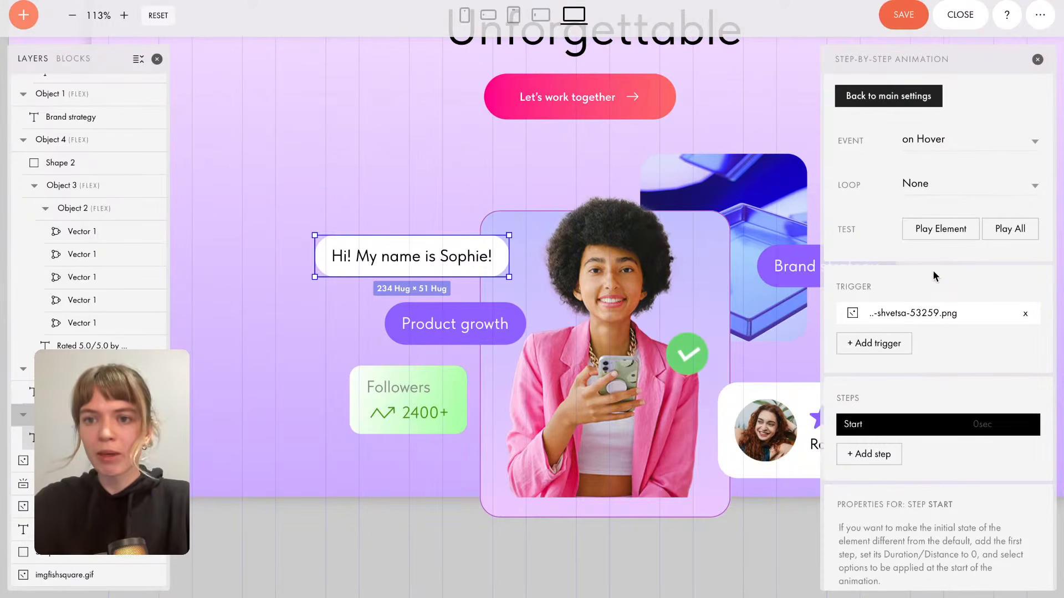
left_click(946, 145)
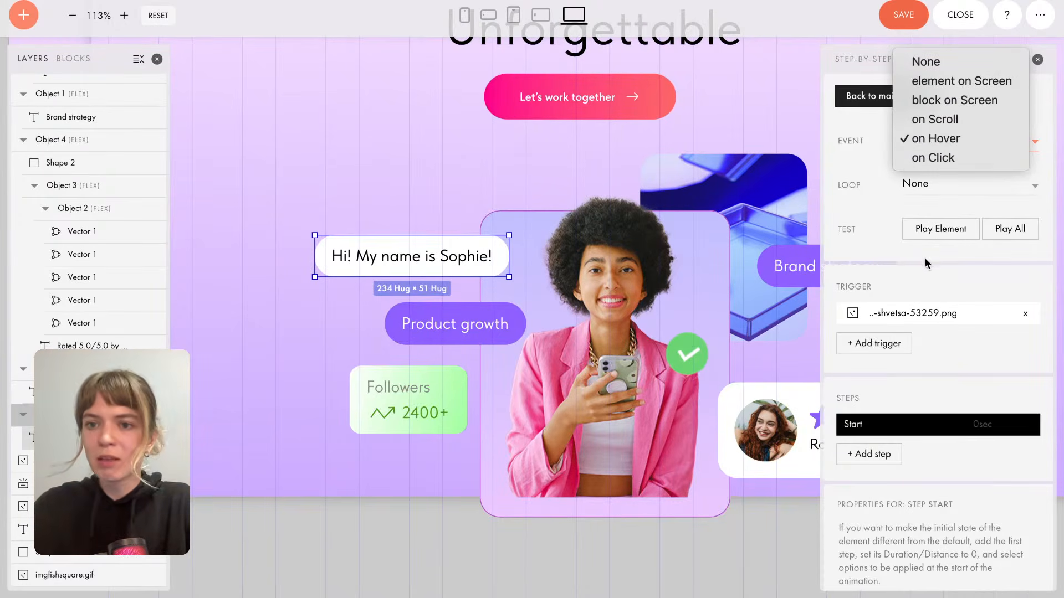
left_click(907, 256)
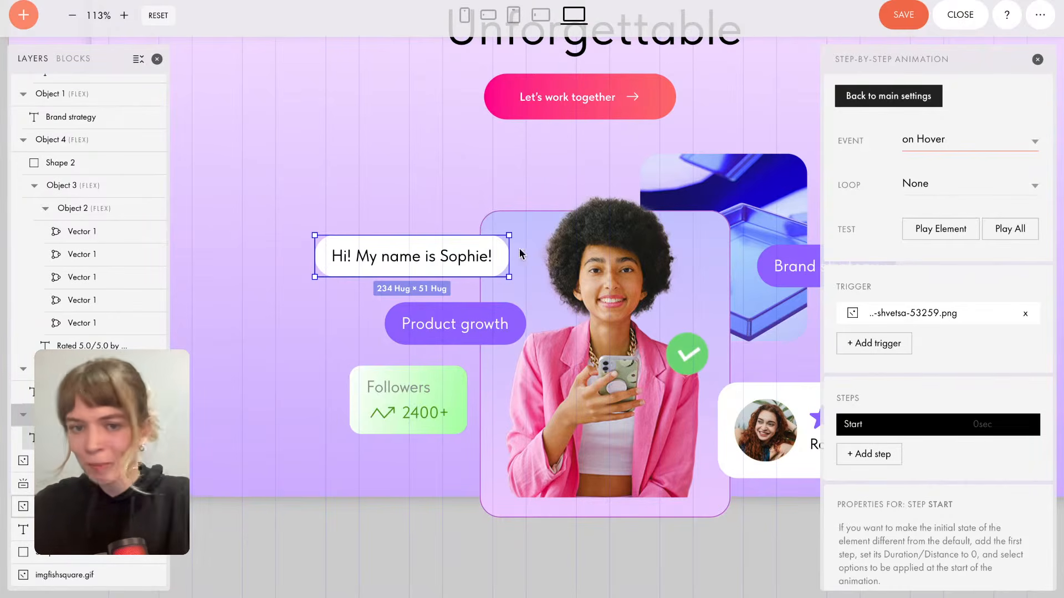
Add an animation step to the greeting label with a duration of 0.3 sec and a scale of 118%.
scroll(896, 420, "down", 1)
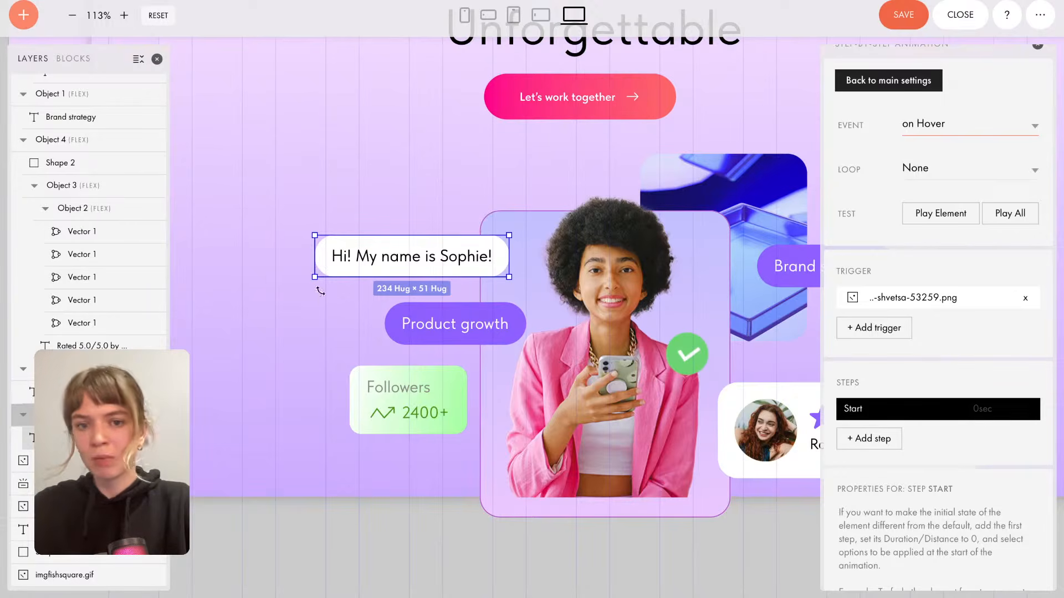
scroll(941, 333, "down", 3)
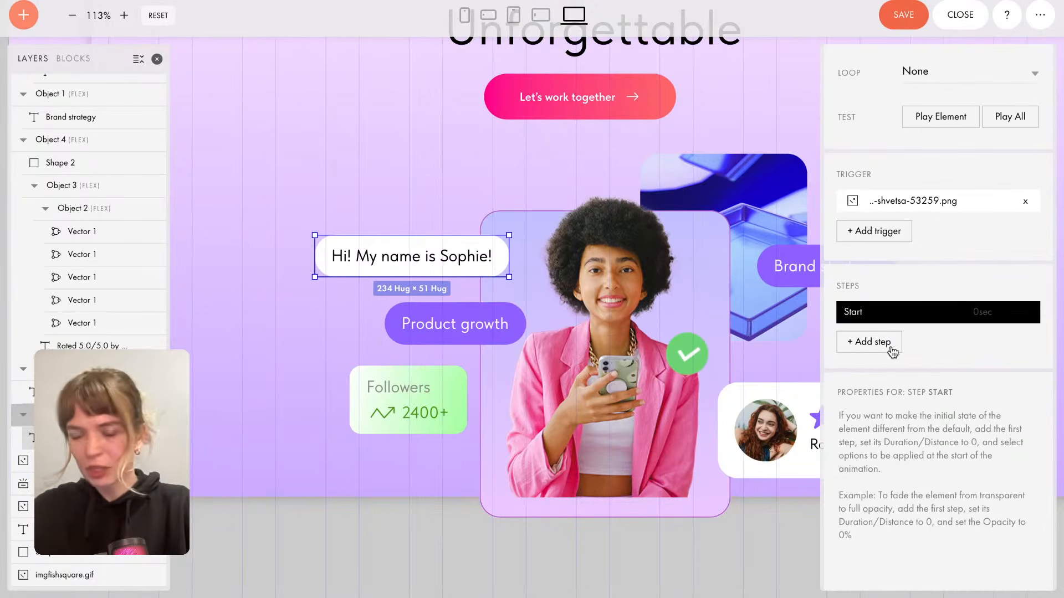
left_click(853, 348)
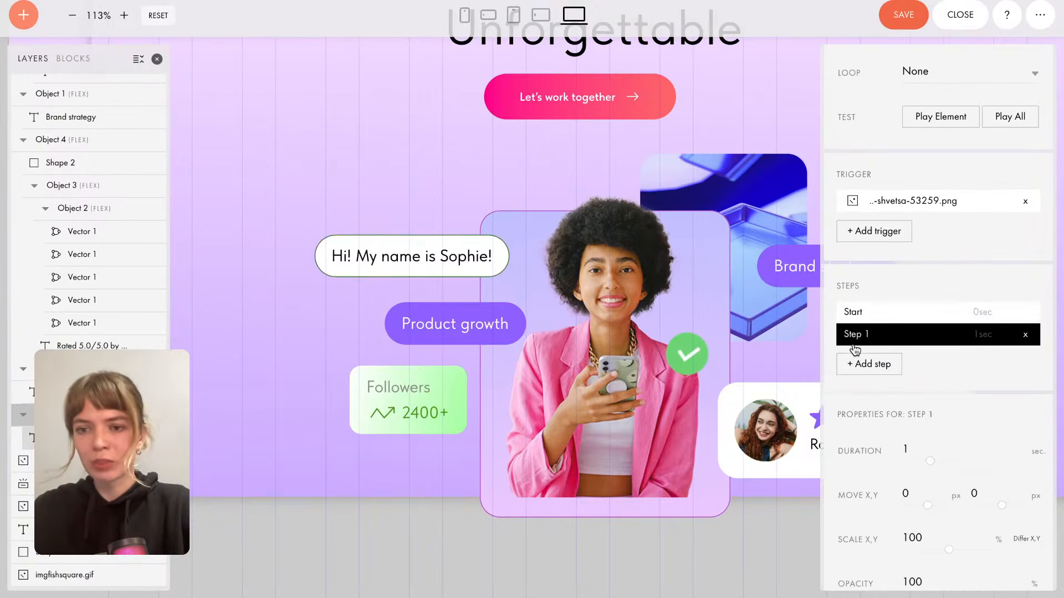
scroll(920, 438, "down", 2)
scroll(926, 414, "down", 1)
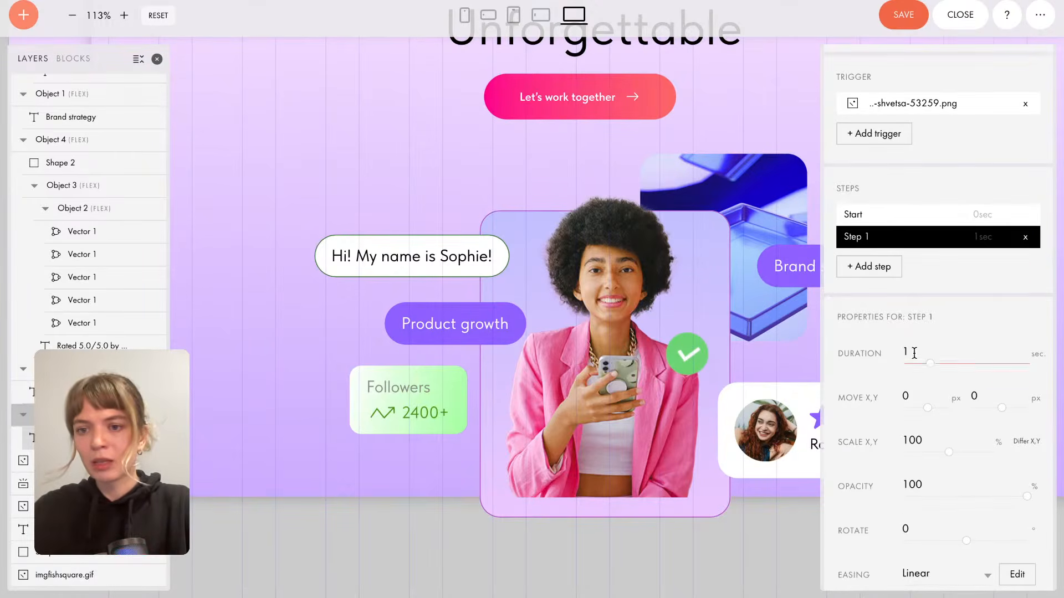
left_click_drag(934, 364, 915, 363)
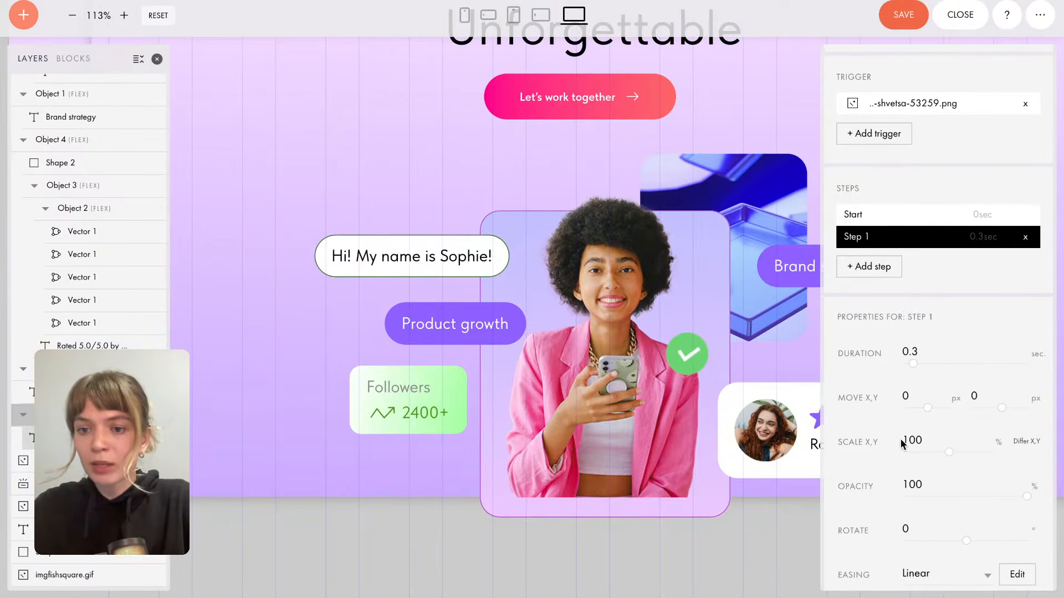
left_click(956, 452)
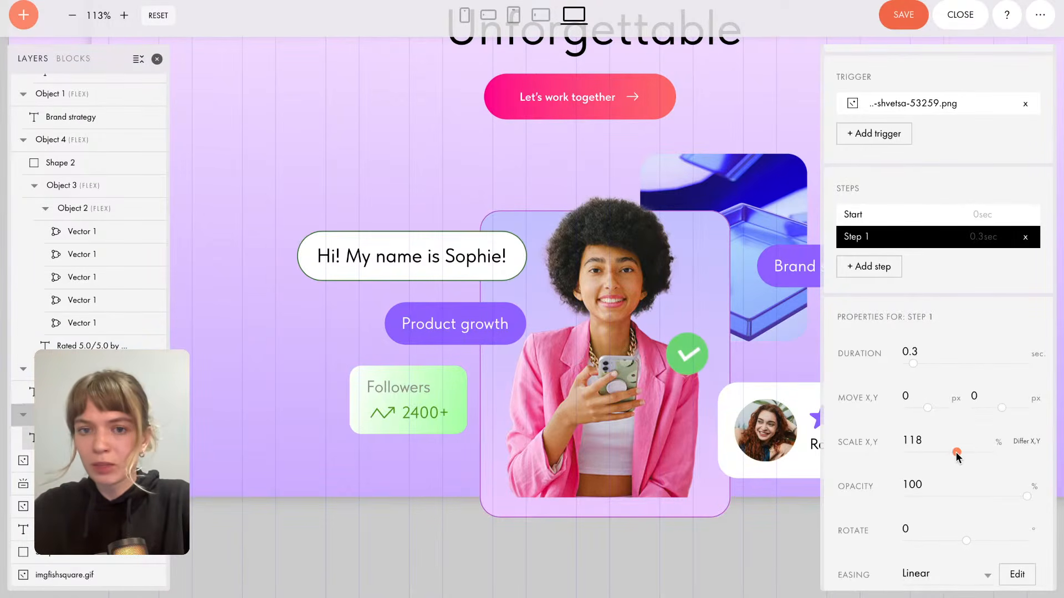
Preview the greeting label's hover animation and return to its step properties.
scroll(935, 157, "up", 5)
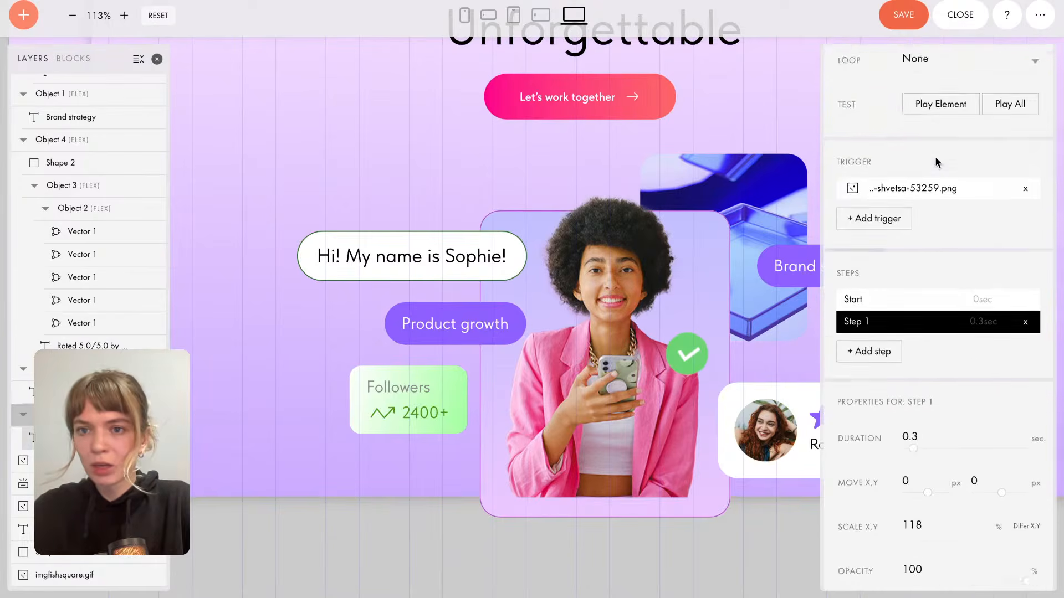
left_click(930, 227)
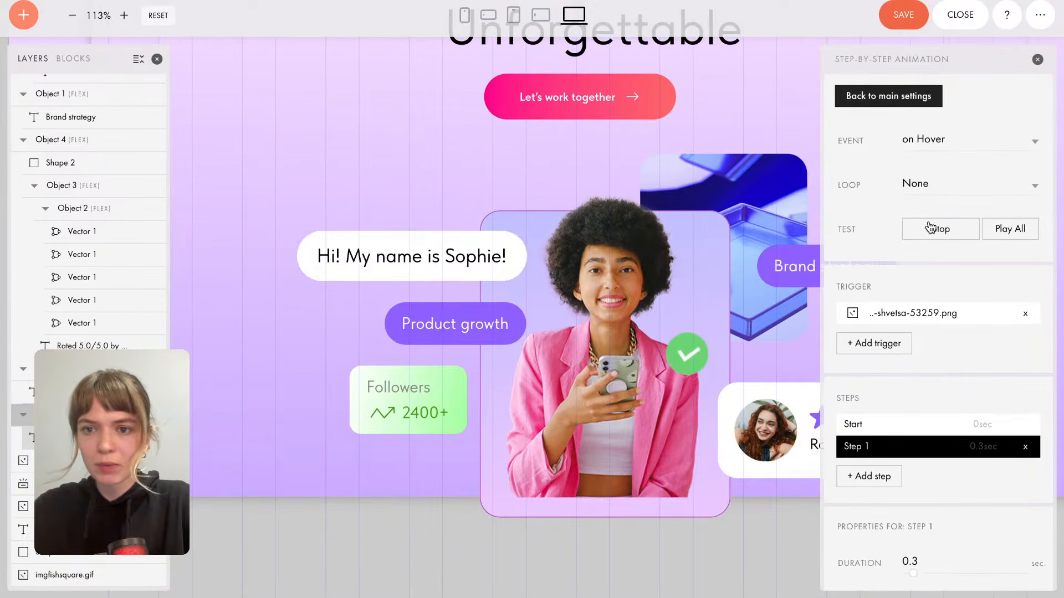
left_click(935, 238)
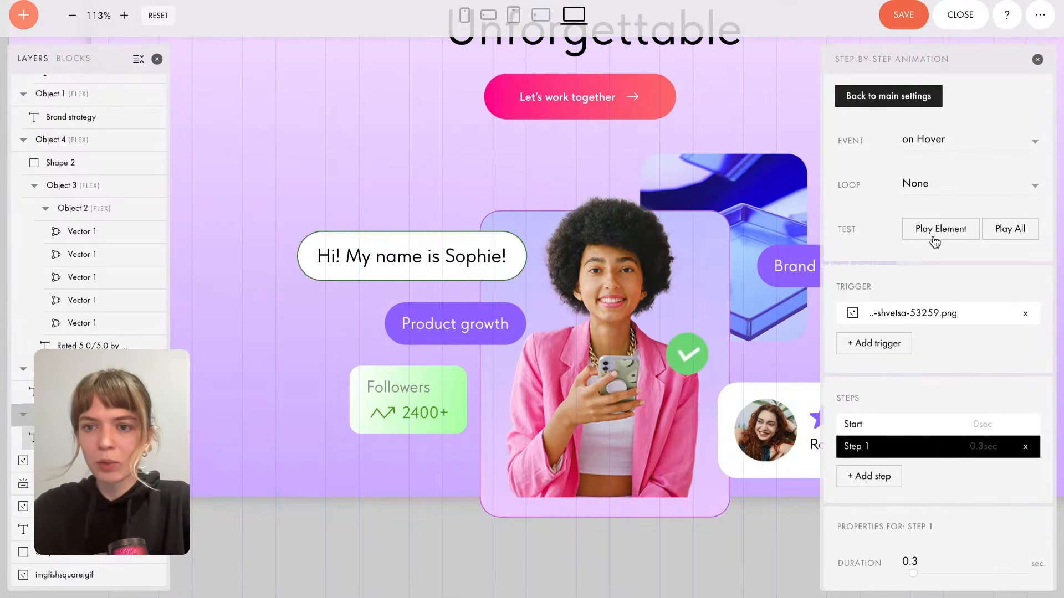
left_click(934, 238)
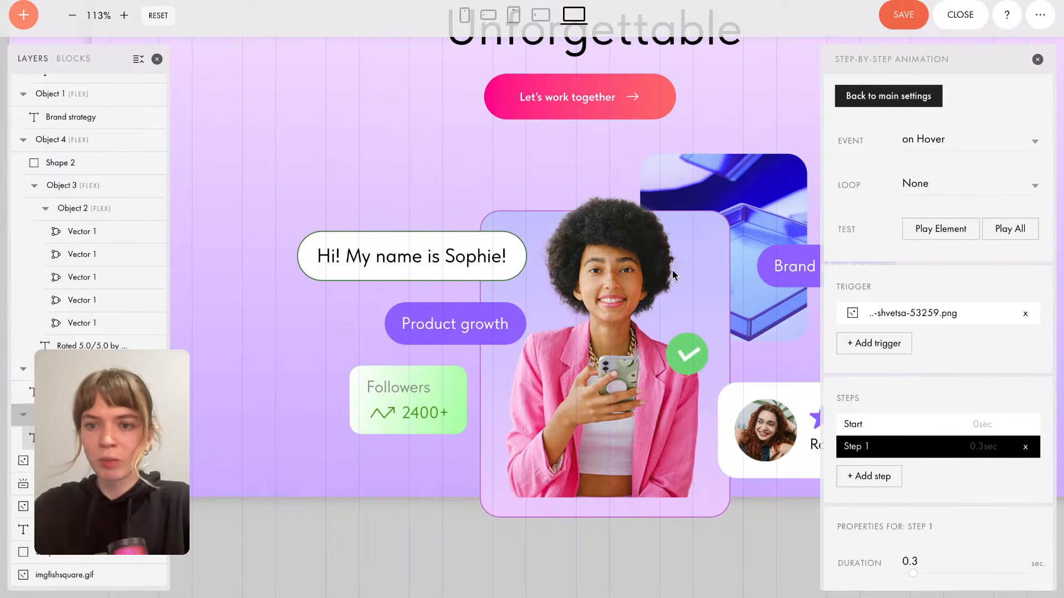
scroll(881, 277, "down", 3)
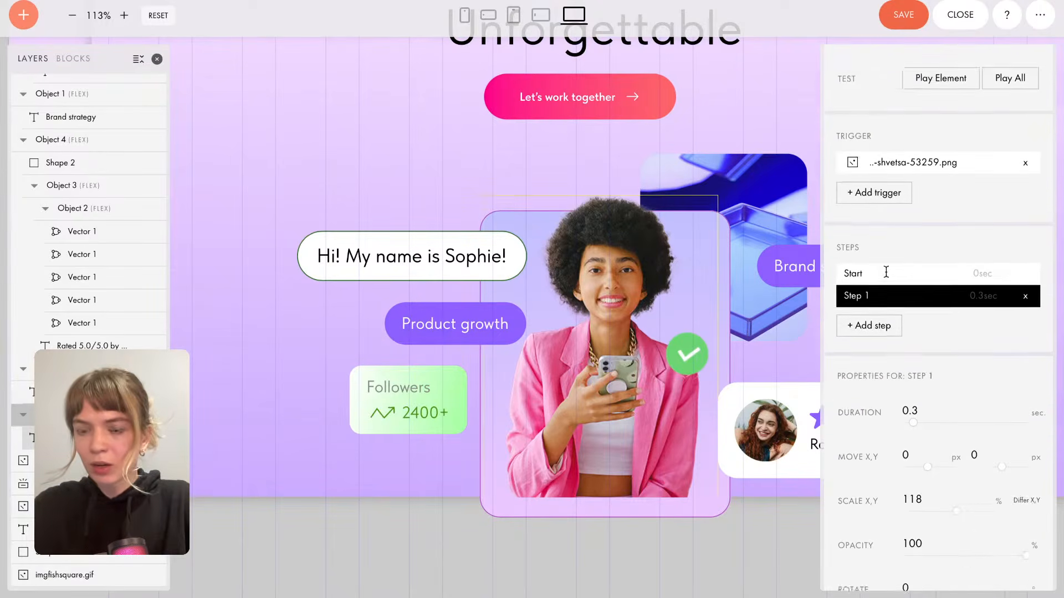
Set the easing of the greeting label's animation Step 1 to Ease In.
scroll(886, 272, "down", 4)
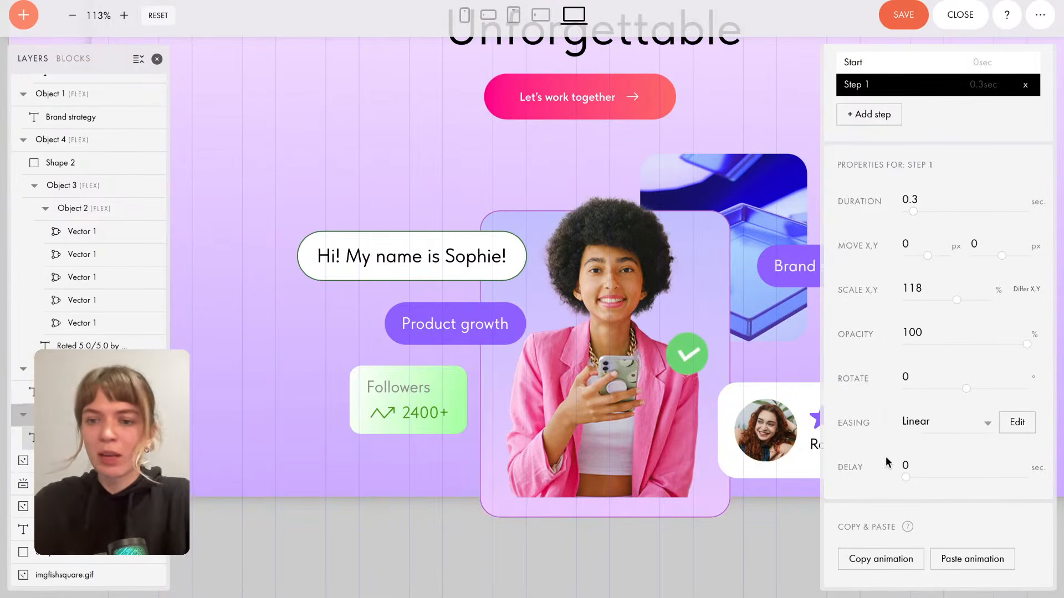
left_click(933, 430)
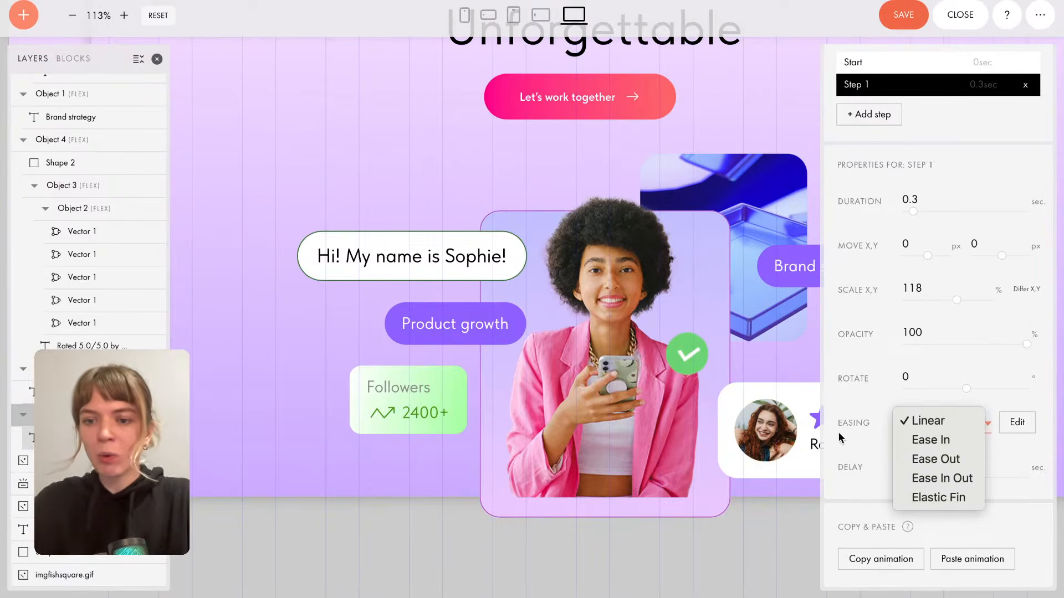
left_click(949, 441)
scroll(862, 409, "up", 3)
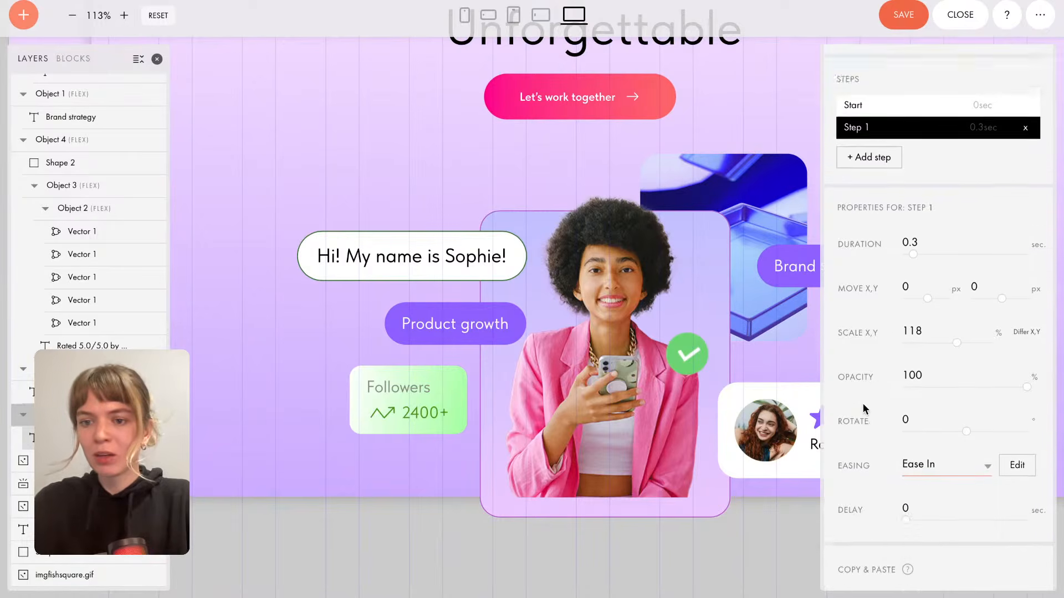
scroll(870, 386, "down", 1)
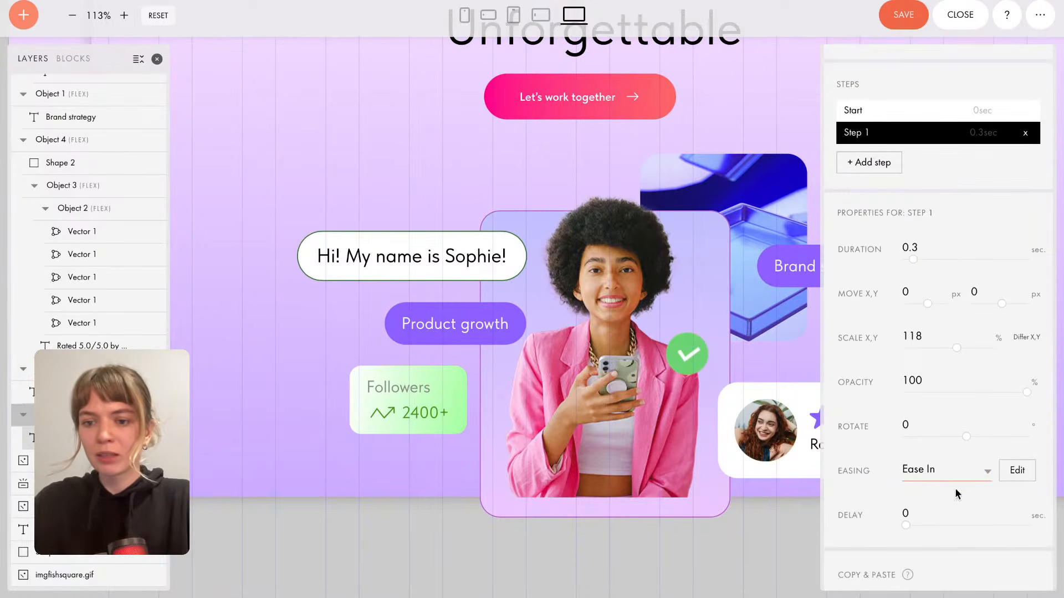
Play the greeting label's hover animation in test mode over the woman's photo and stop the test.
scroll(933, 437, "up", 5)
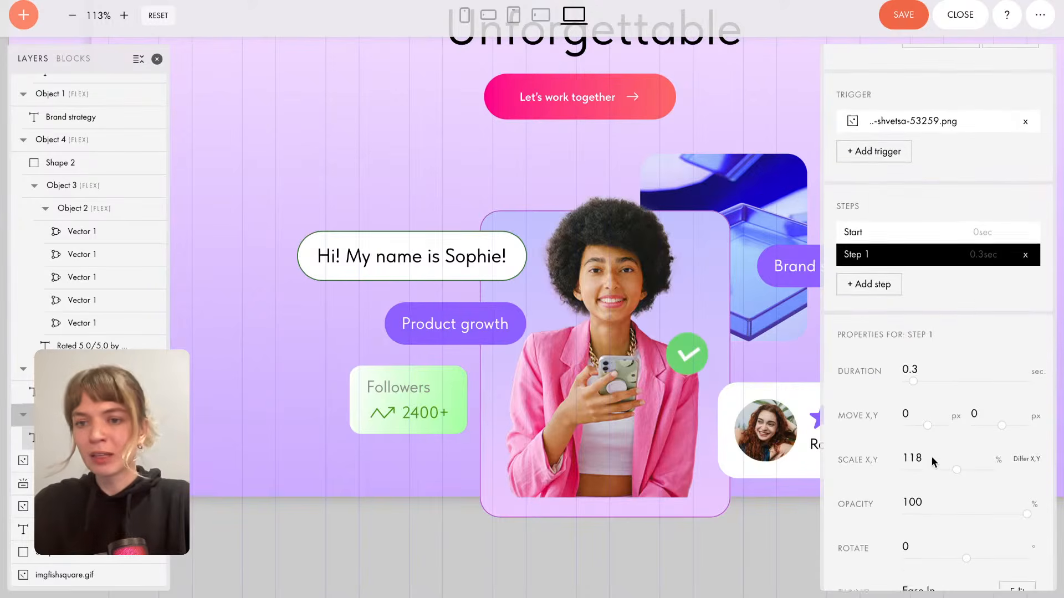
left_click(917, 200)
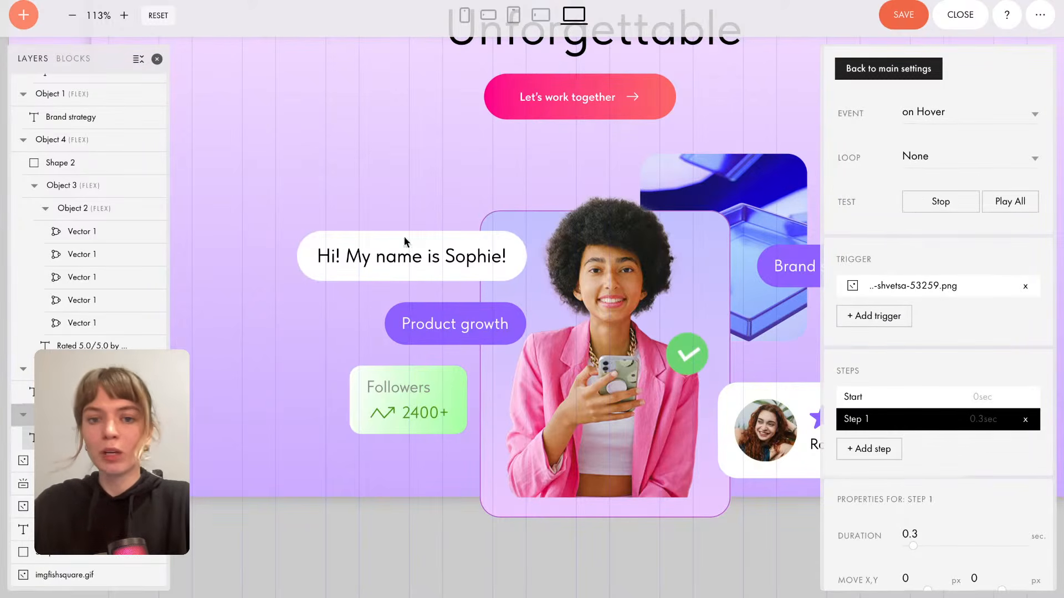
left_click(947, 202)
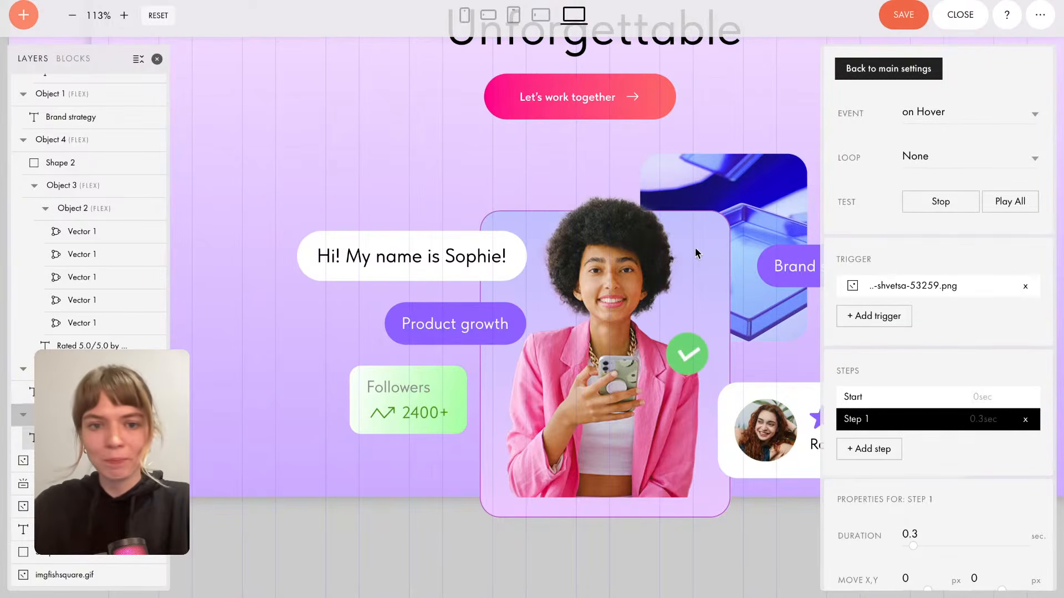
left_click(933, 204)
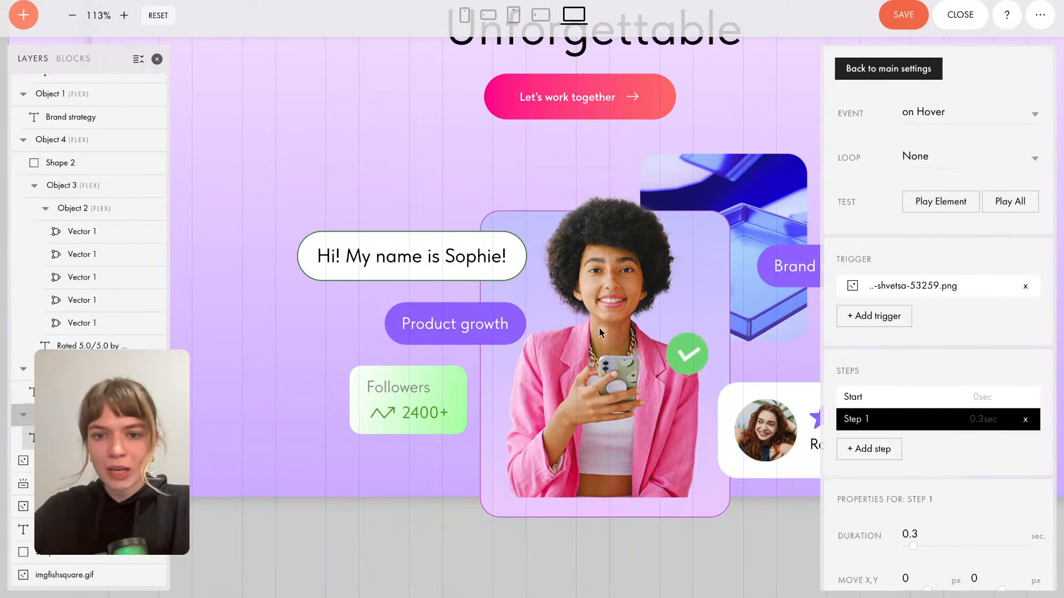
Save the block and preview the page to check the greeting label's hover animation.
left_click(905, 16)
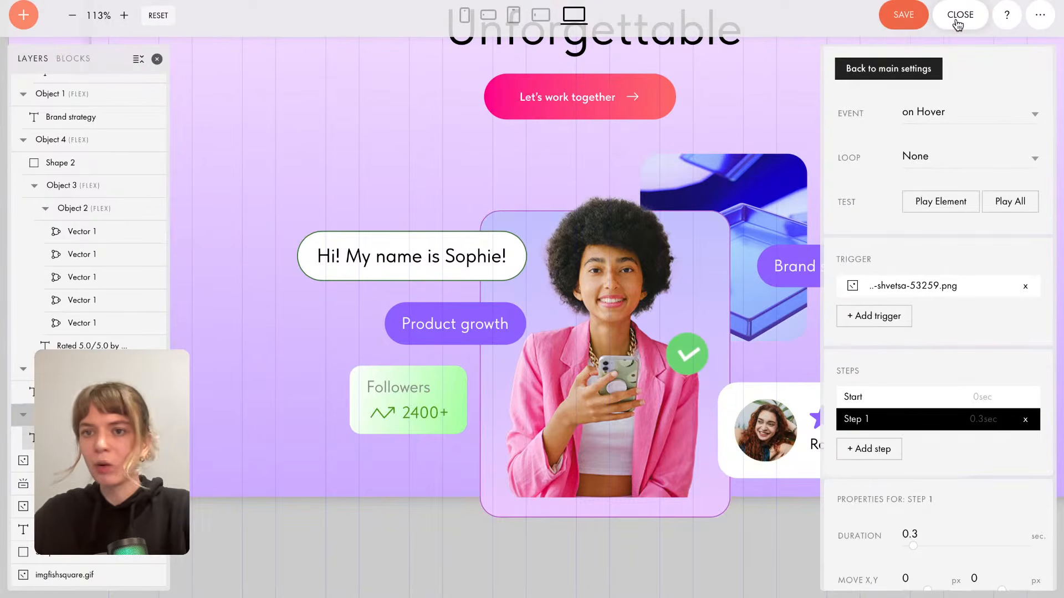
left_click(904, 21)
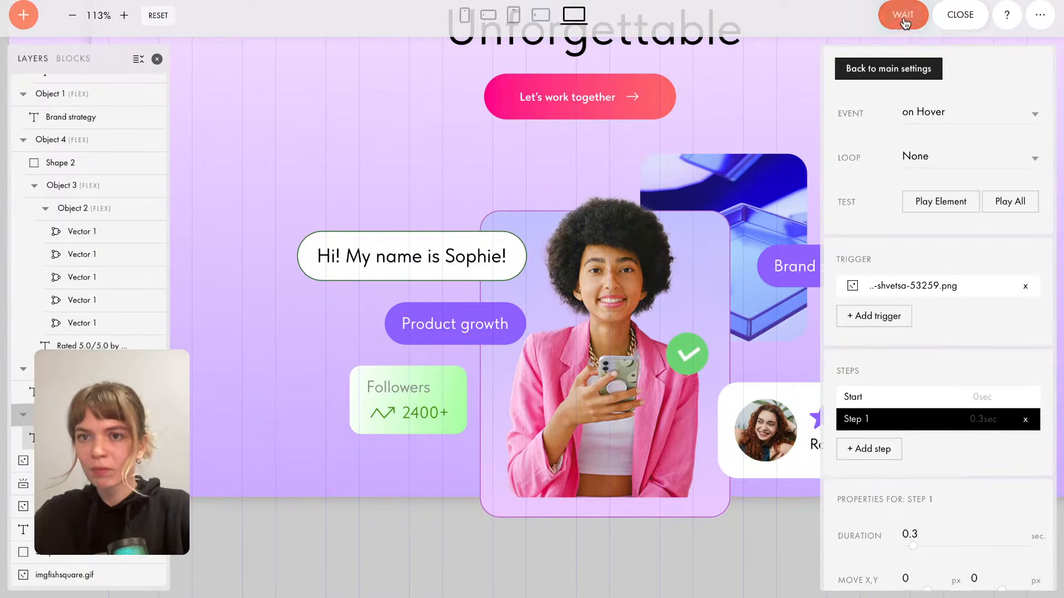
left_click(960, 17)
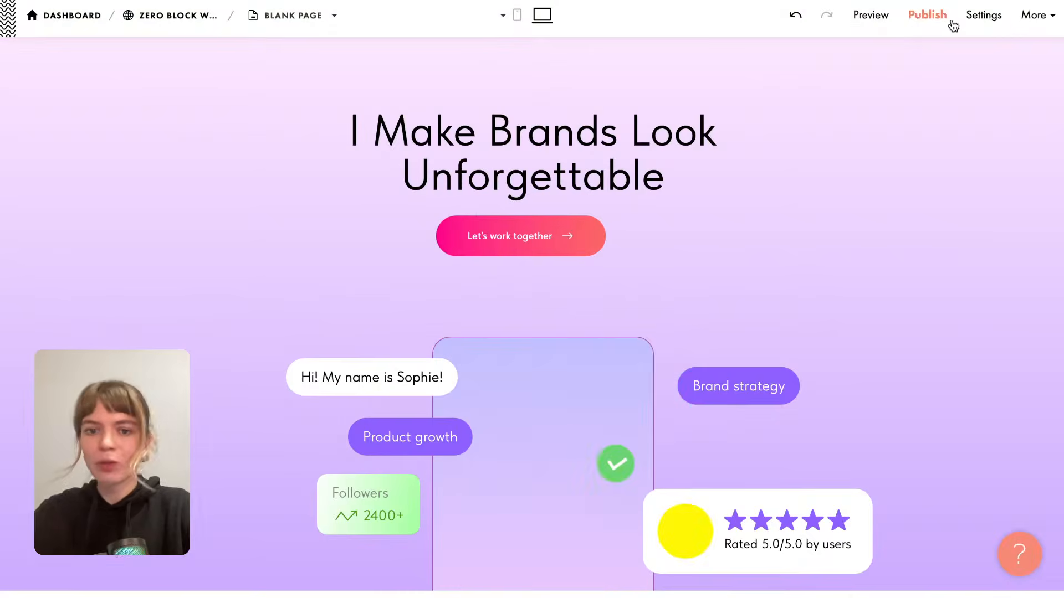
left_click(872, 17)
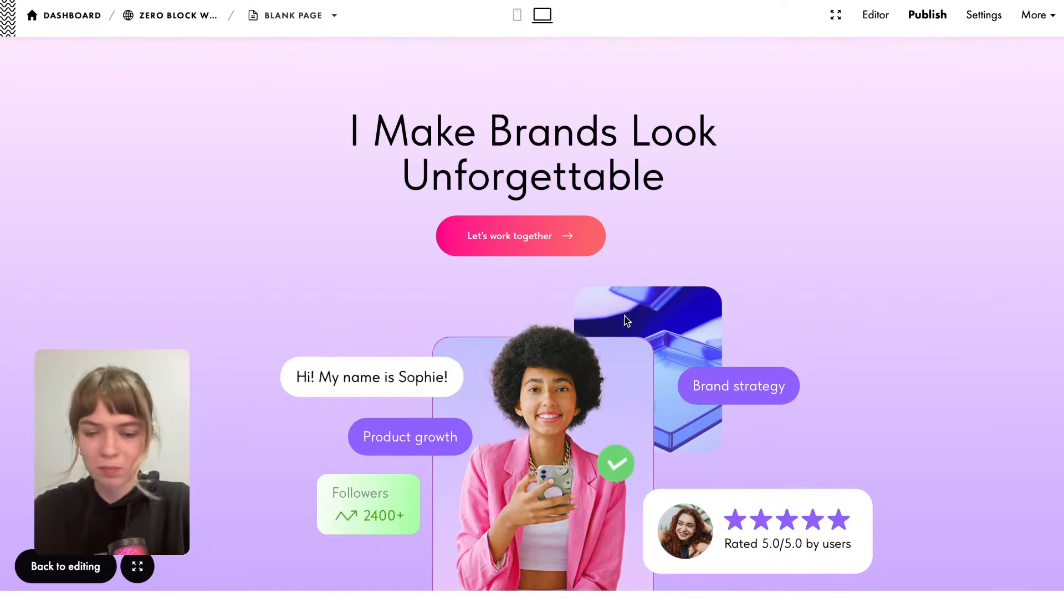
left_click(81, 566)
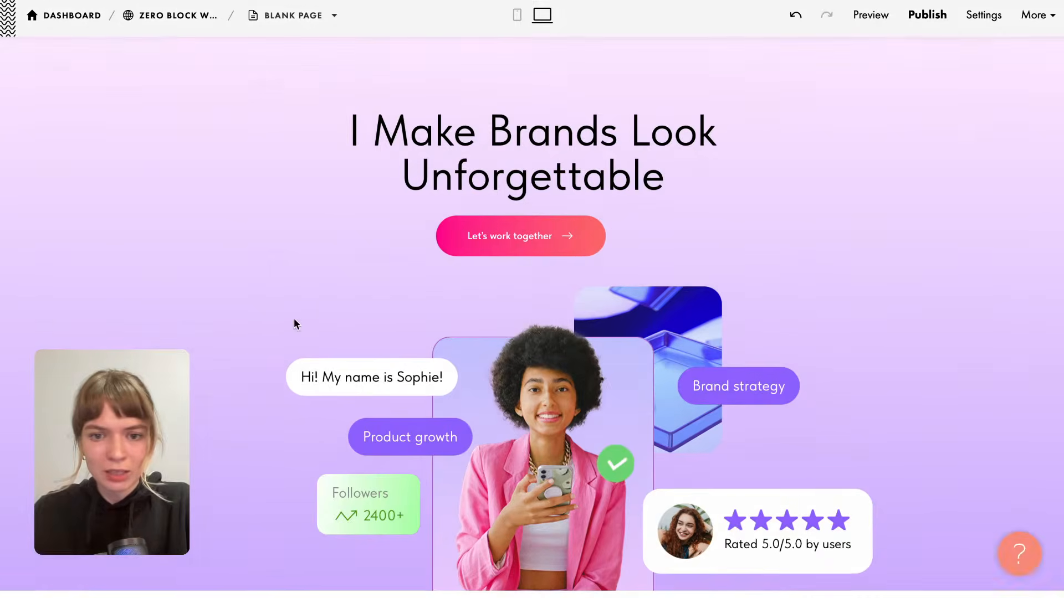
Reopen the block for editing and enlarge the woman's photo proportionally to about 336 px wide.
mouse_move(154, 98)
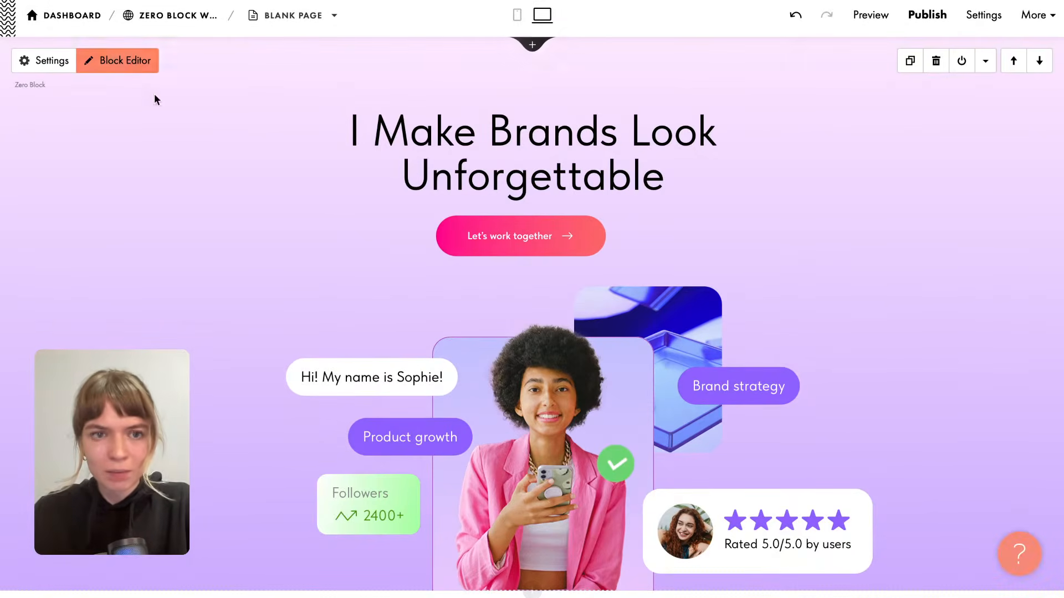
left_click(132, 65)
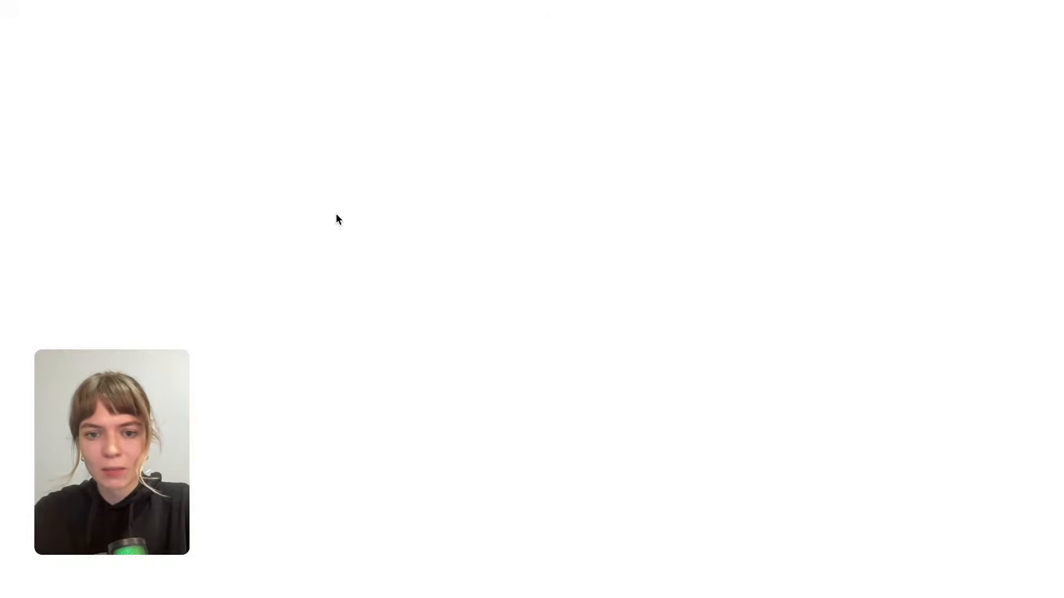
scroll(509, 297, "down", 4)
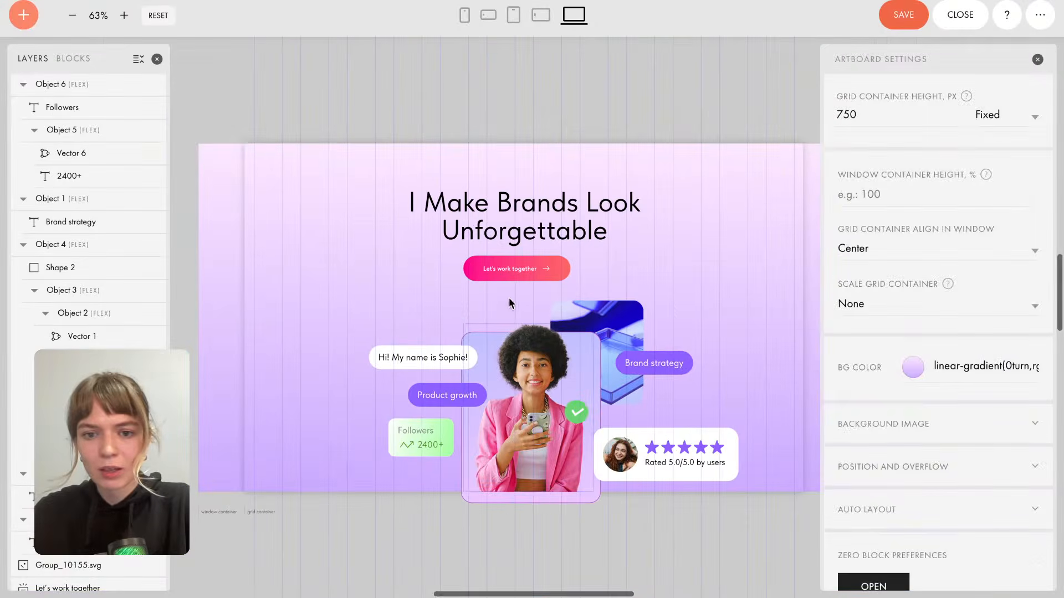
left_click(480, 327)
left_click_drag(463, 323, 446, 299)
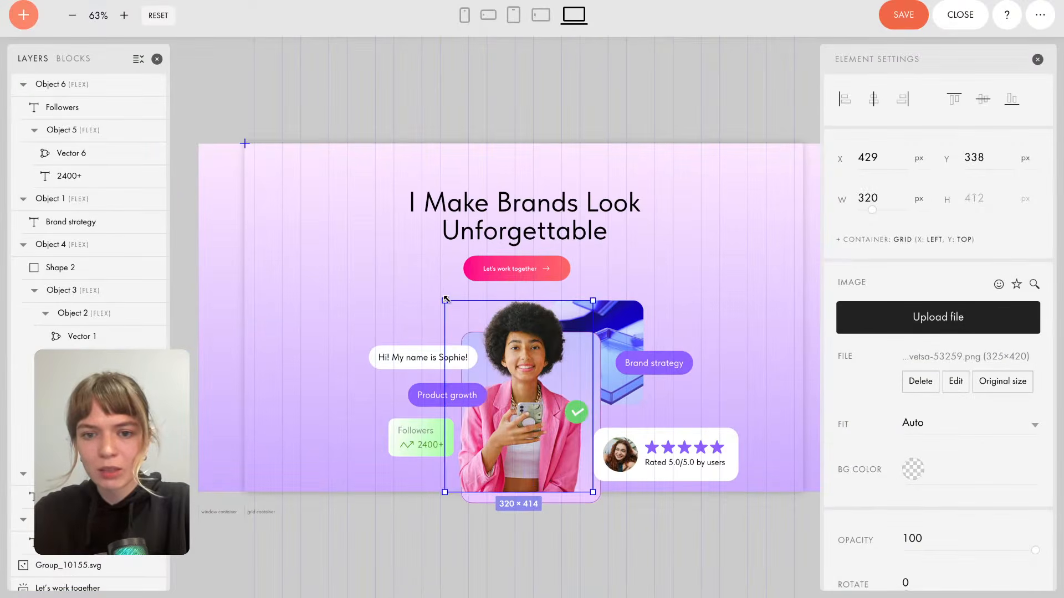
left_click_drag(594, 300, 600, 292)
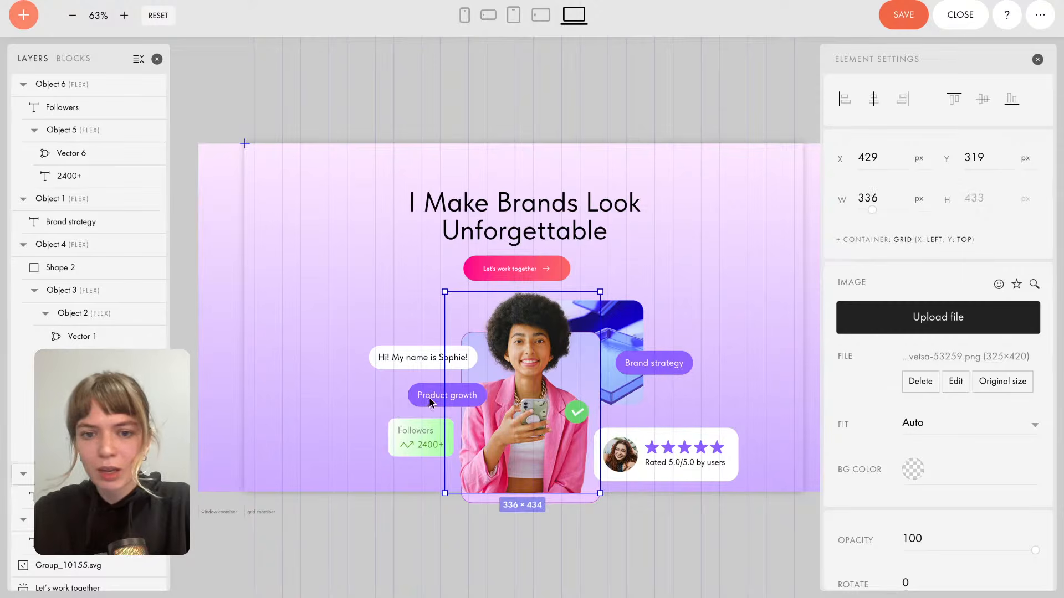
Copy the white greeting label's step-by-step animation.
left_click(413, 363)
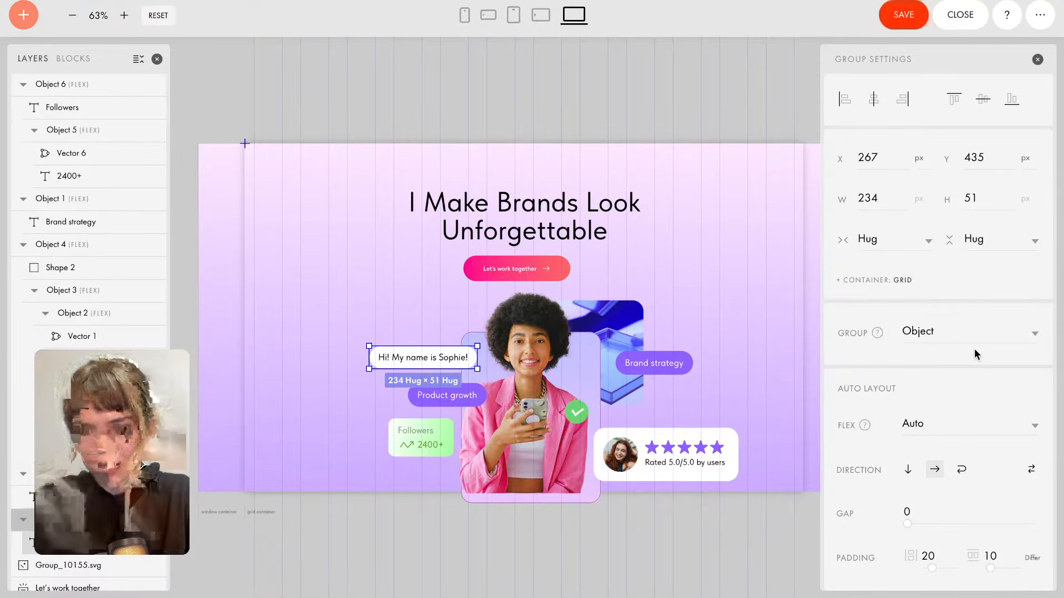
scroll(942, 353, "down", 10)
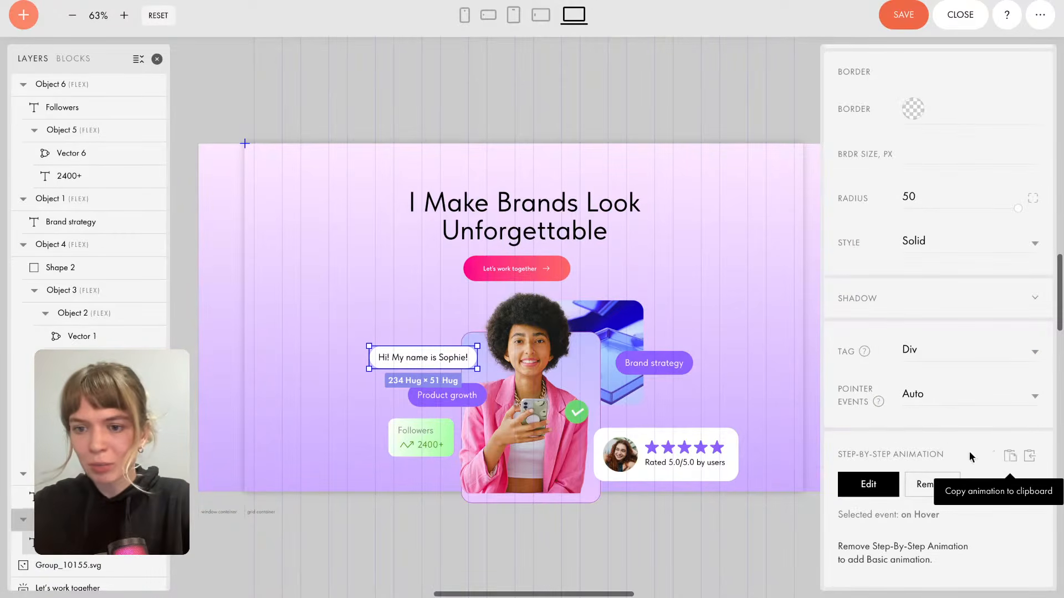
left_click(1012, 460)
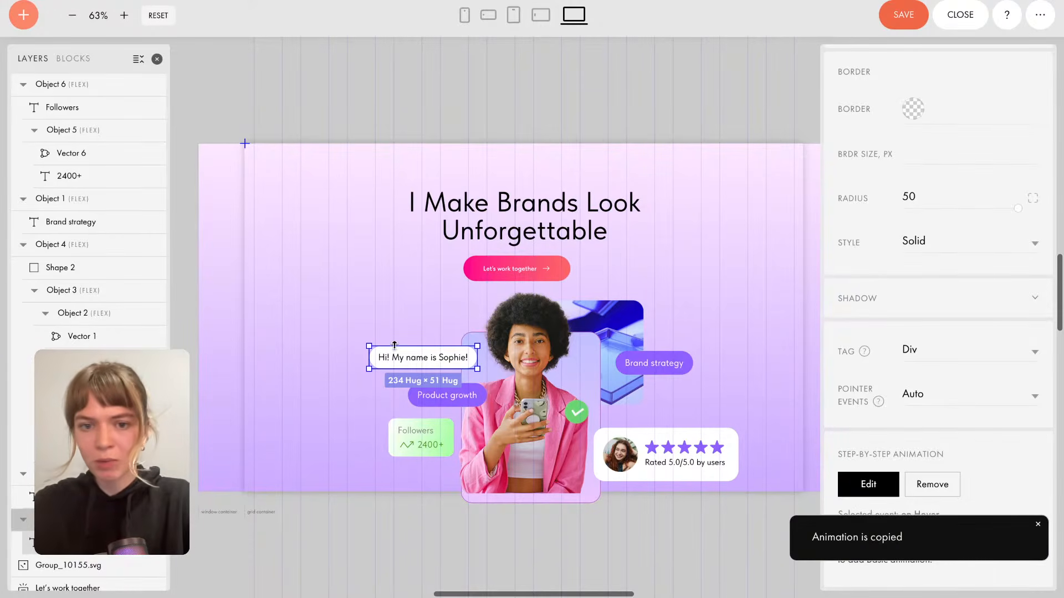
Paste the copied hover animation onto the Brand strategy label.
left_click(679, 365)
scroll(985, 477, "down", 10)
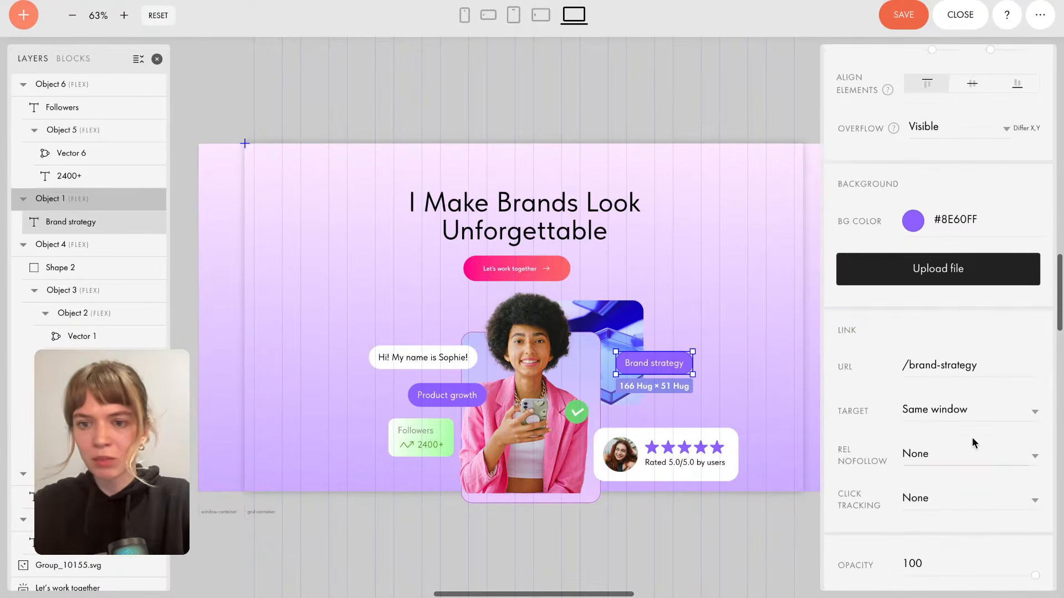
scroll(982, 382, "down", 10)
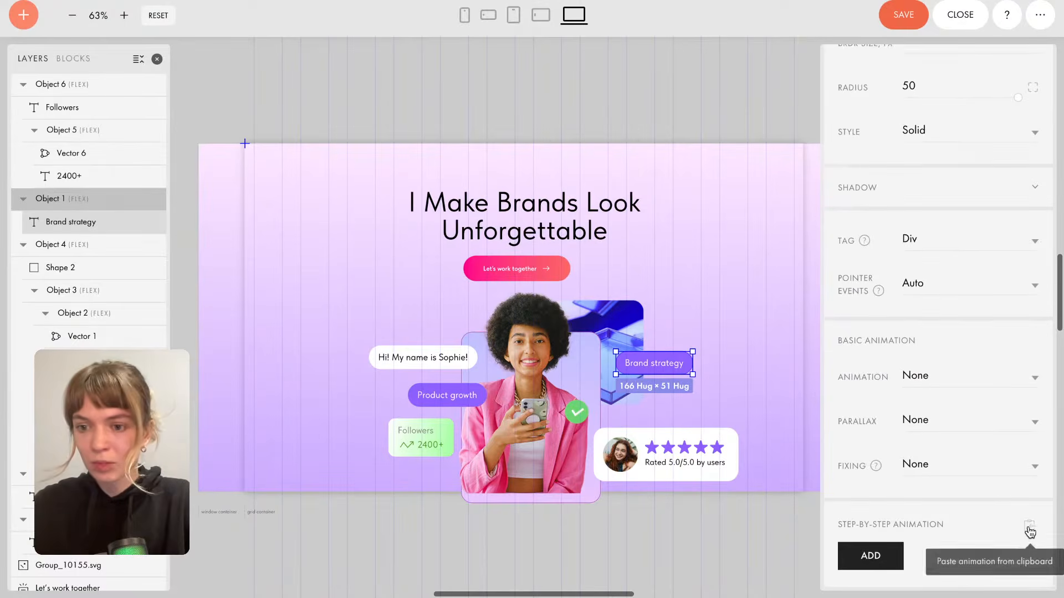
left_click(1029, 528)
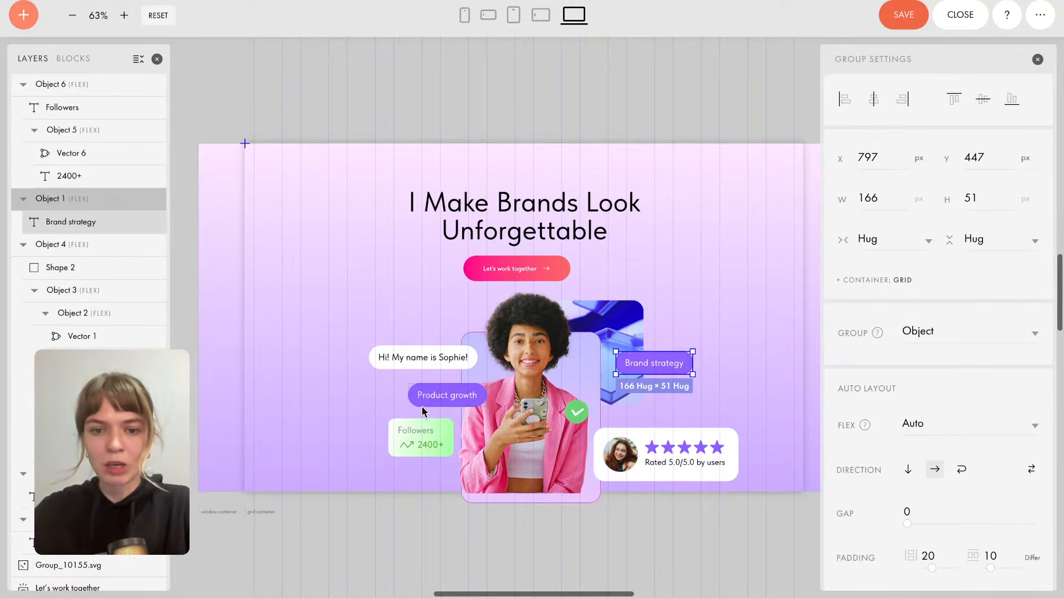
Paste the copied hover animation onto the Product growth label and open its Step 1 properties.
left_click(434, 397)
scroll(923, 430, "down", 10)
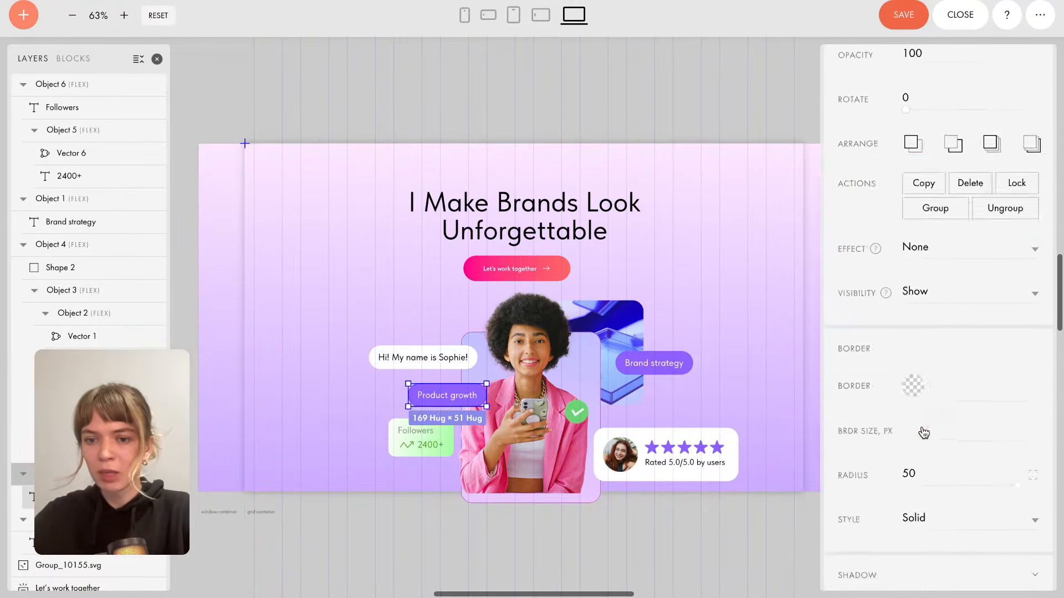
scroll(922, 432, "down", 5)
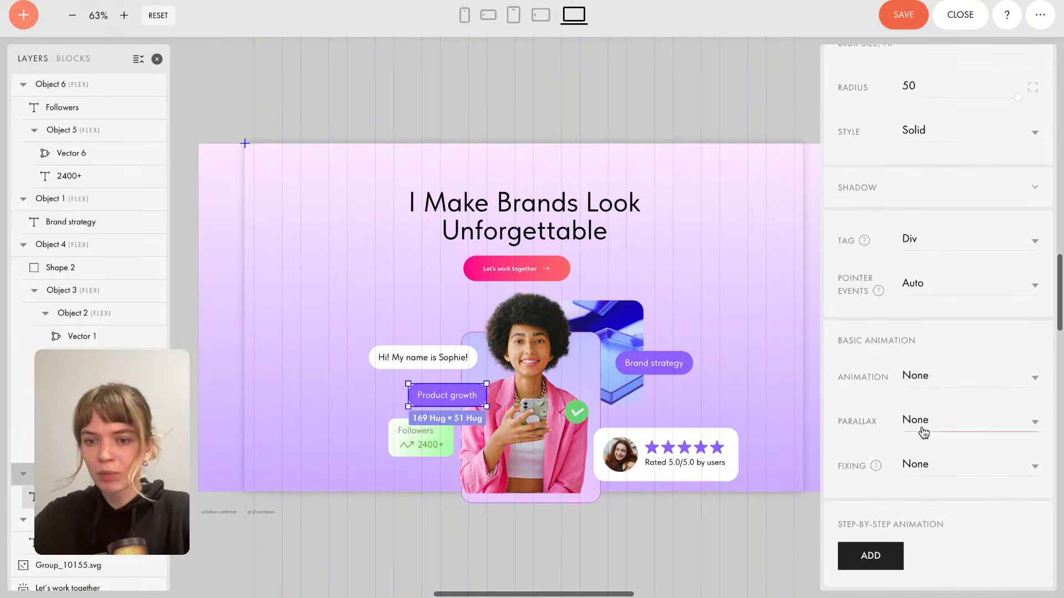
left_click(860, 552)
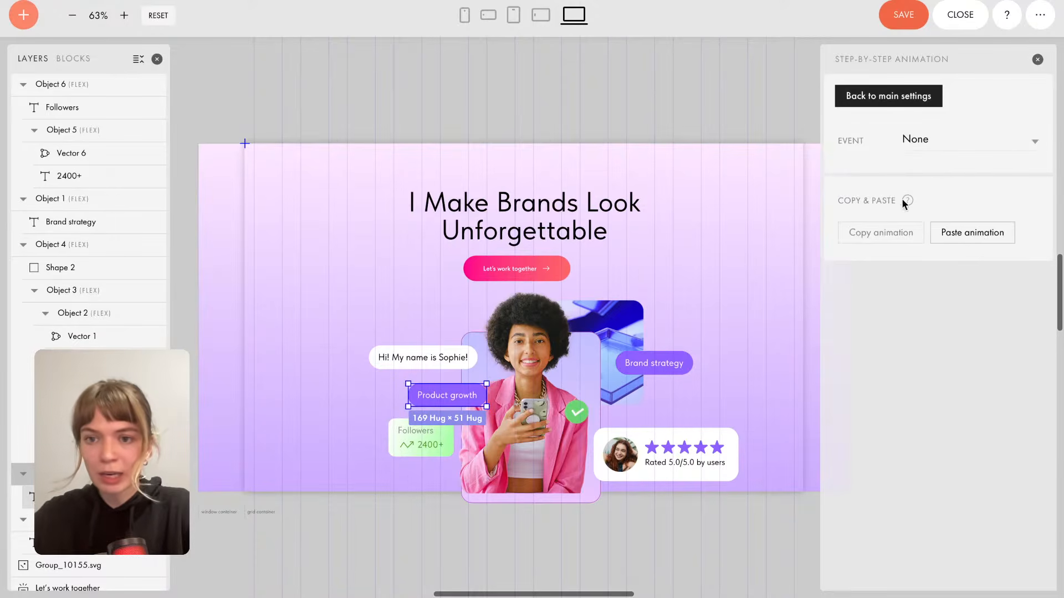
left_click(974, 233)
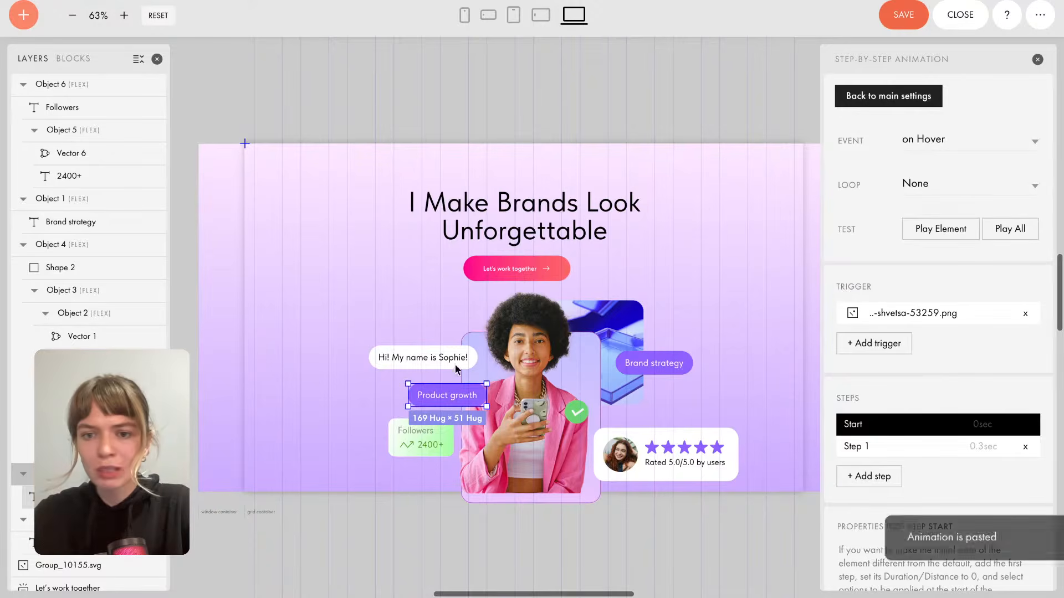
left_click(921, 446)
scroll(923, 444, "down", 3)
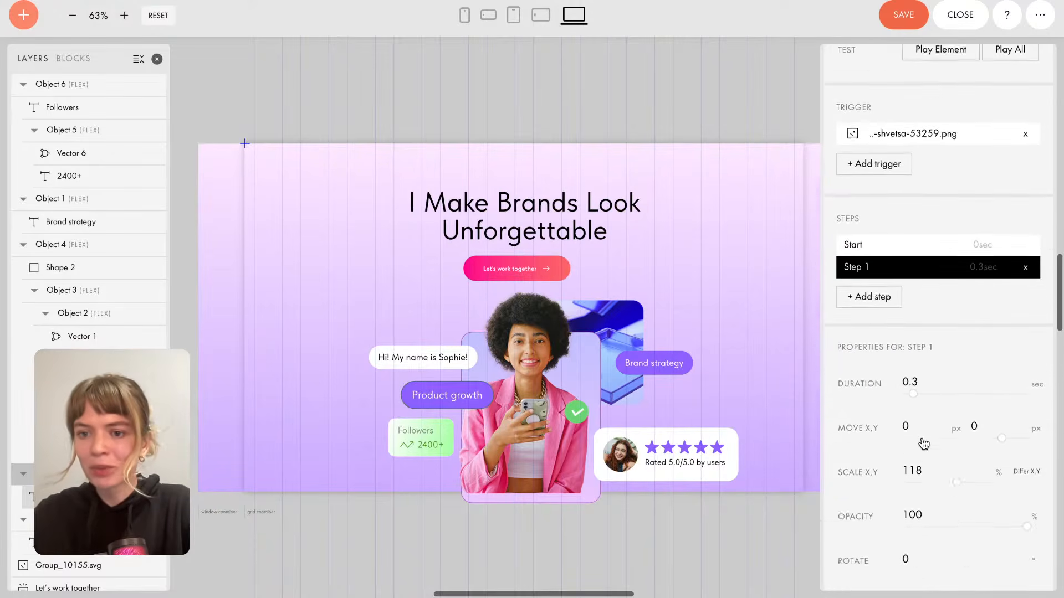
scroll(921, 444, "down", 2)
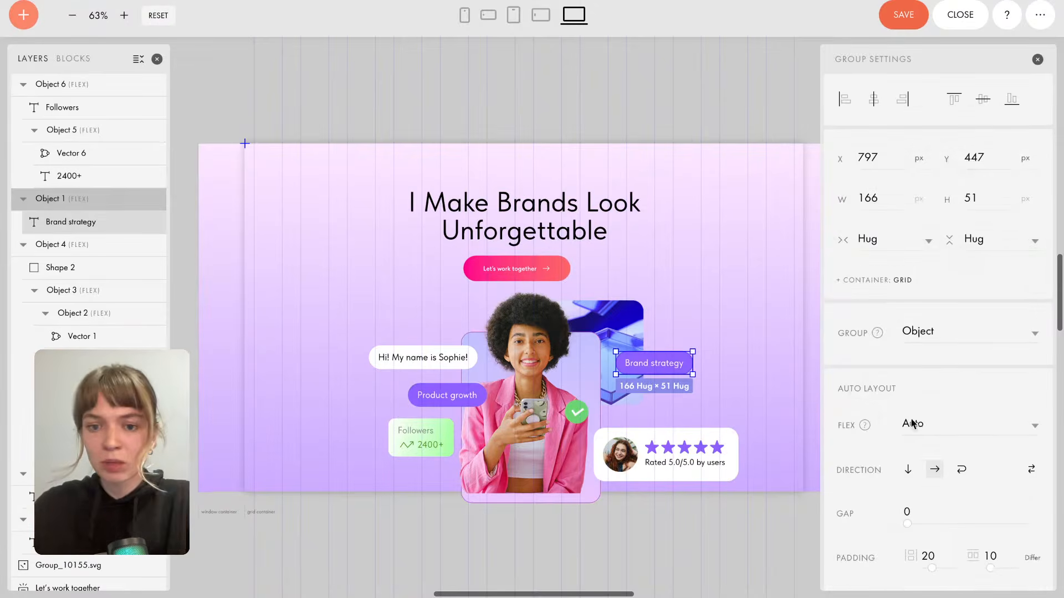
Set the delay of the Brand strategy label's animation Step 1 to 0.5 sec and save the block.
scroll(932, 448, "down", 10)
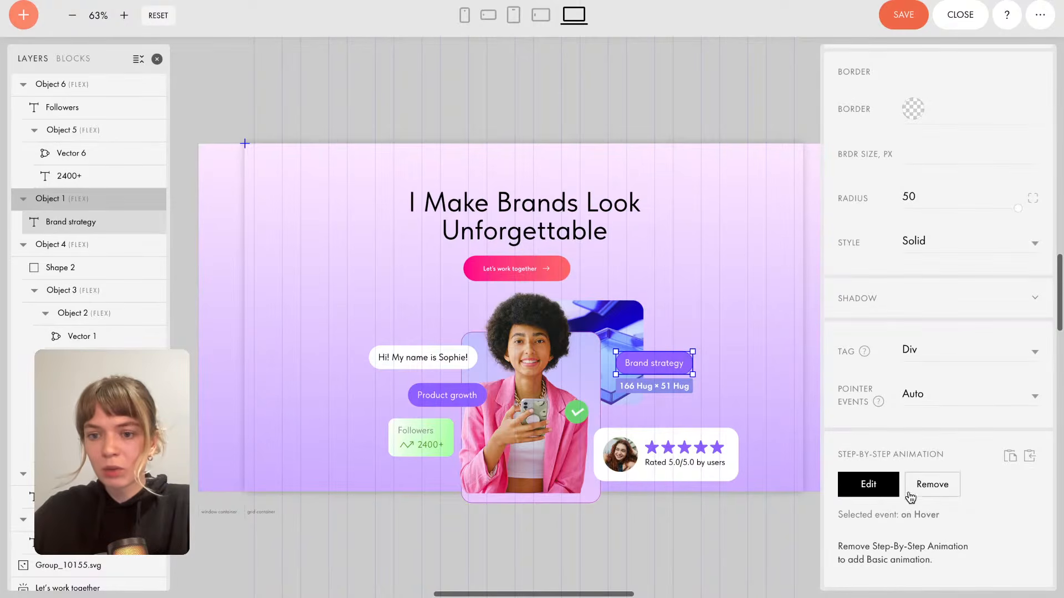
left_click(864, 490)
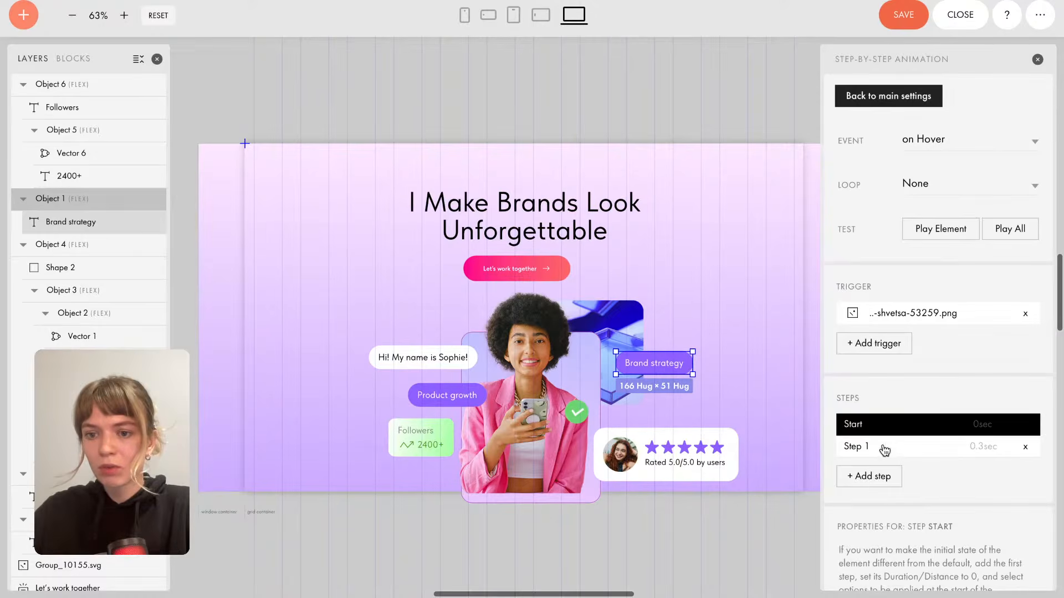
left_click(883, 446)
scroll(881, 444, "down", 5)
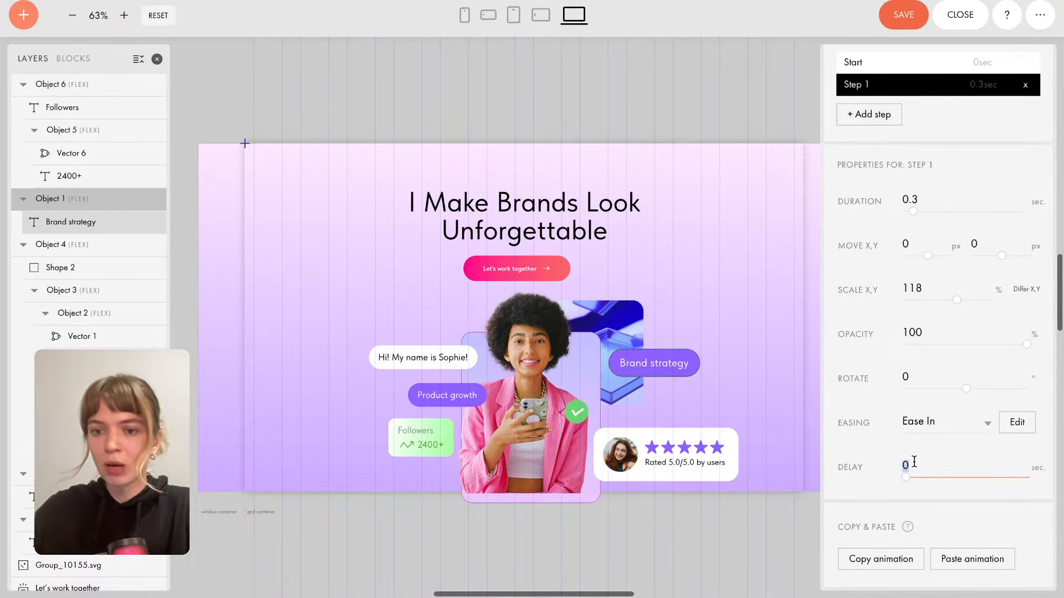
type("0")
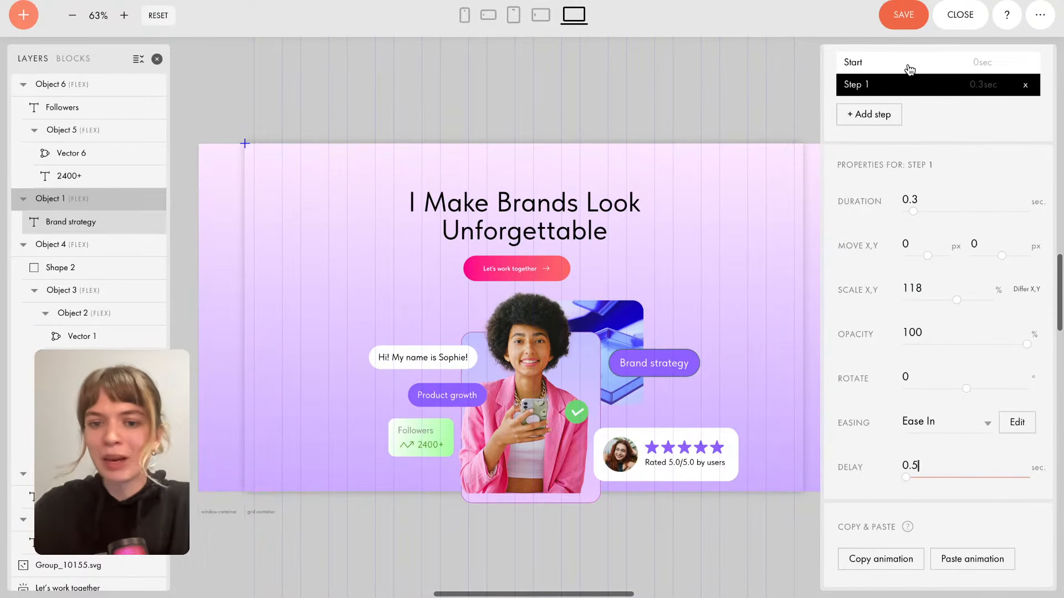
left_click(900, 16)
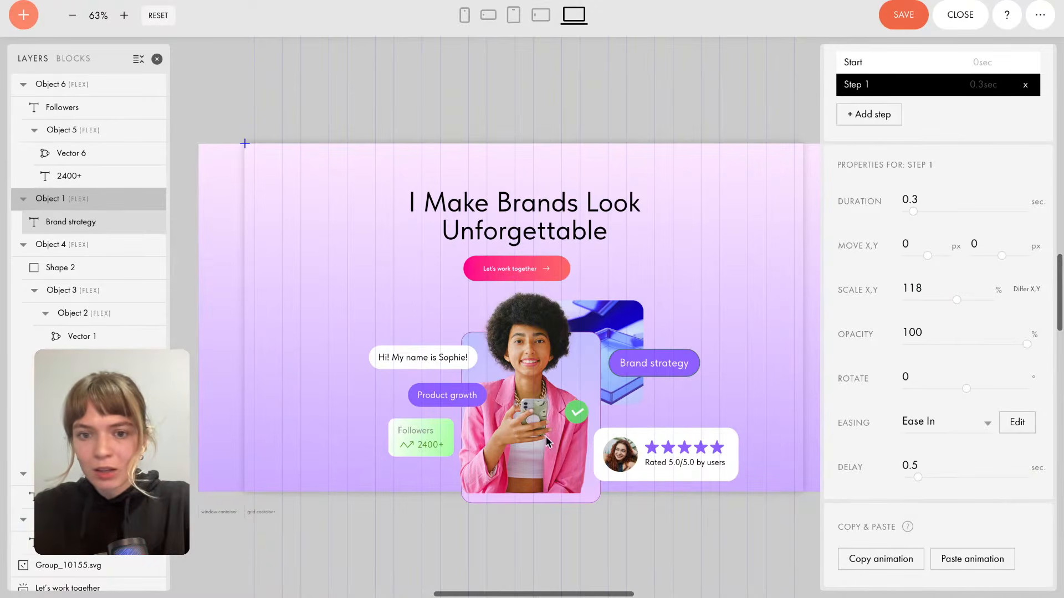
Move the green checkmark badge to about X 667, Y 517 and add a step-by-step animation with the element on Screen event.
left_click(577, 416)
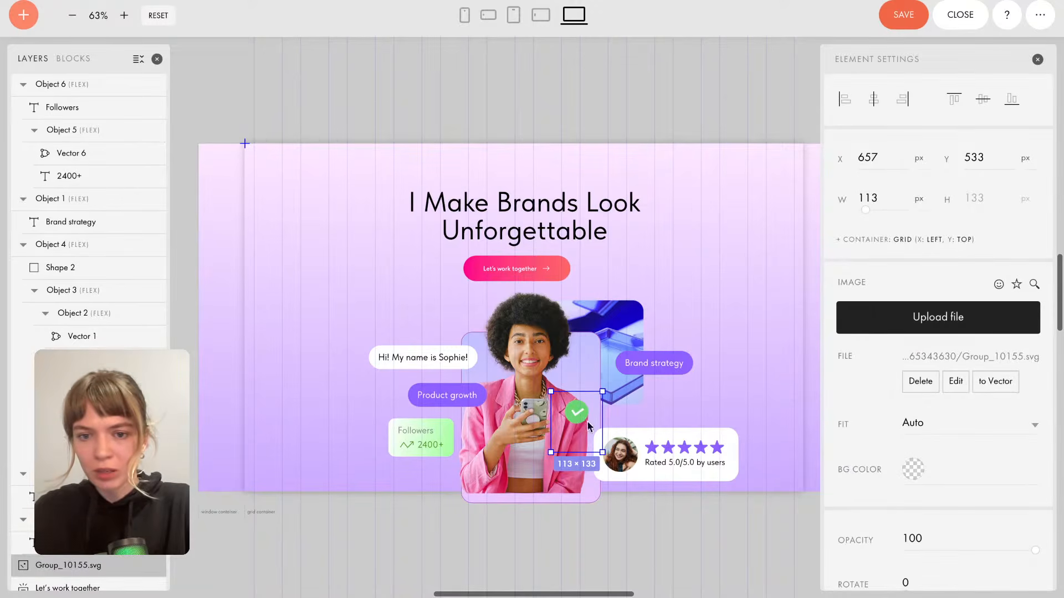
left_click_drag(578, 416, 581, 410)
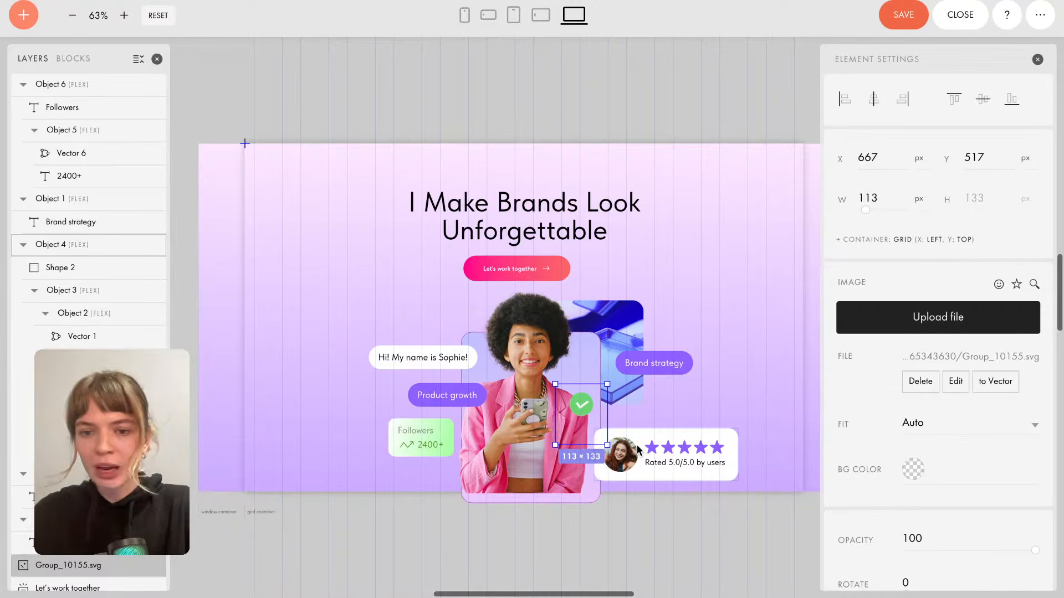
scroll(892, 449, "down", 10)
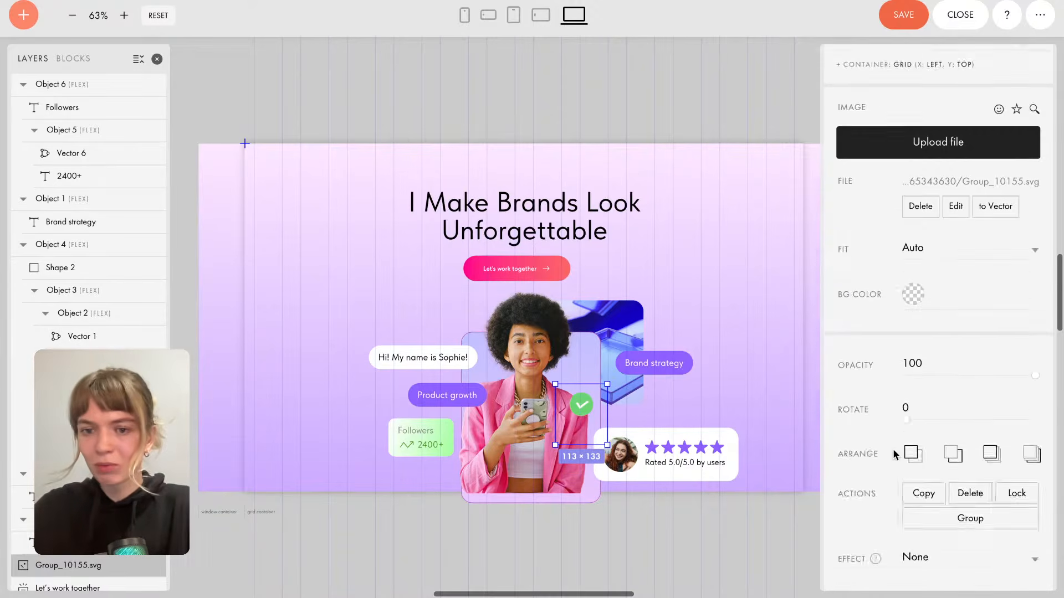
scroll(893, 448, "down", 8)
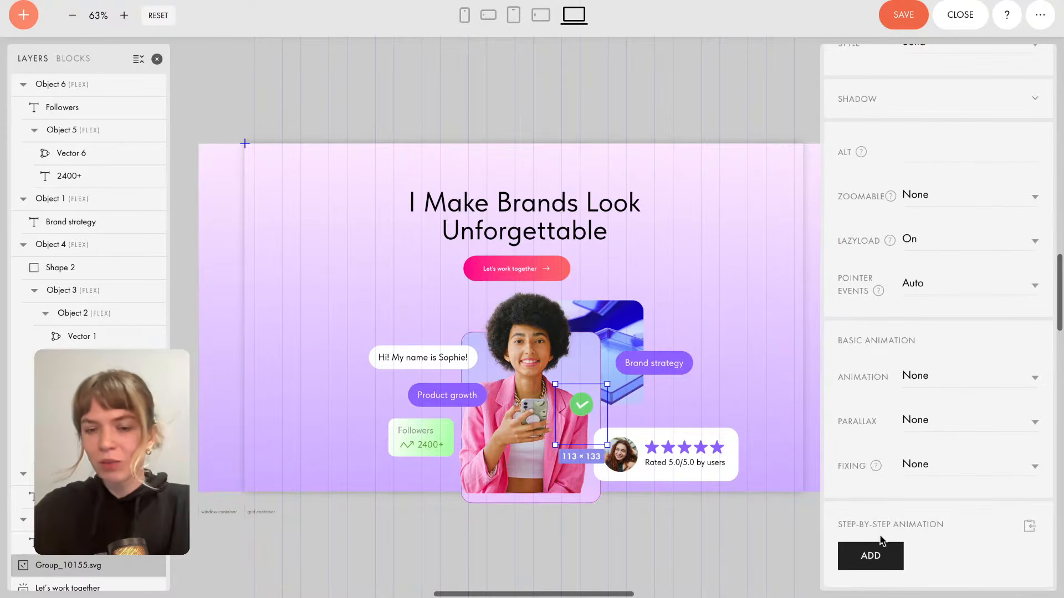
left_click(886, 561)
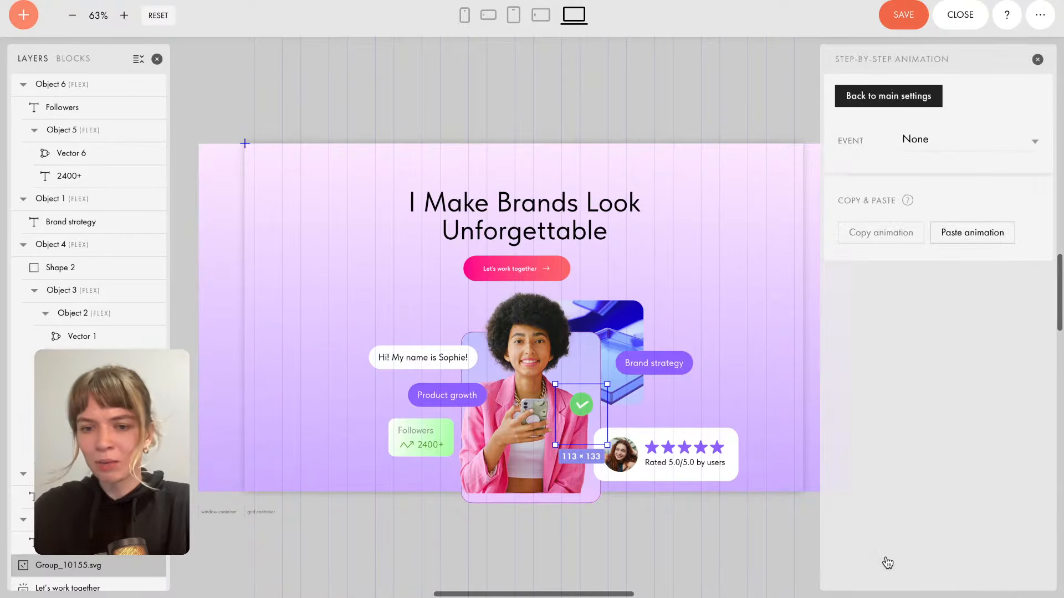
left_click(946, 151)
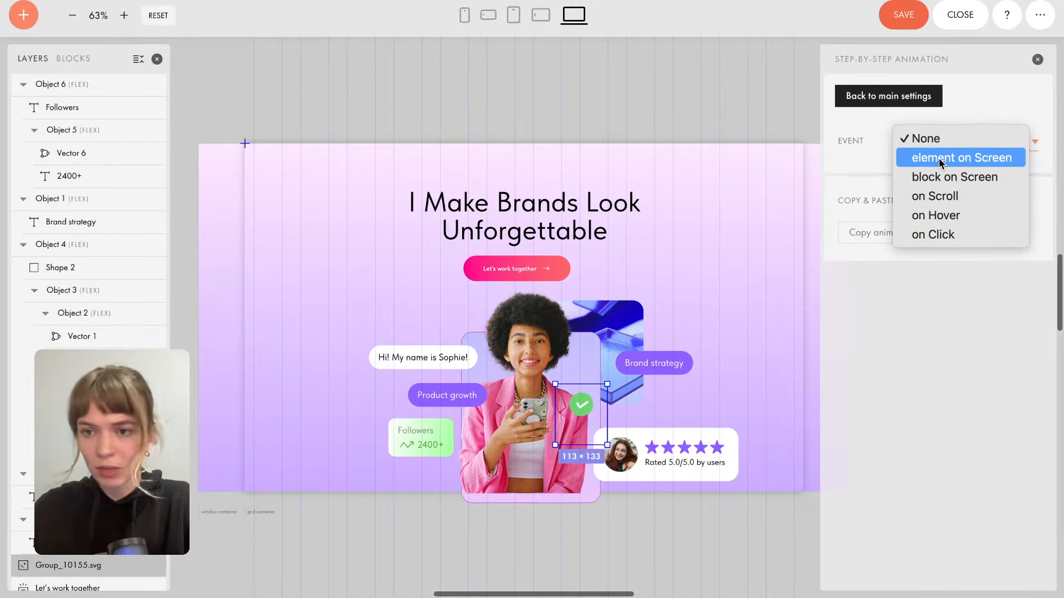
left_click(933, 157)
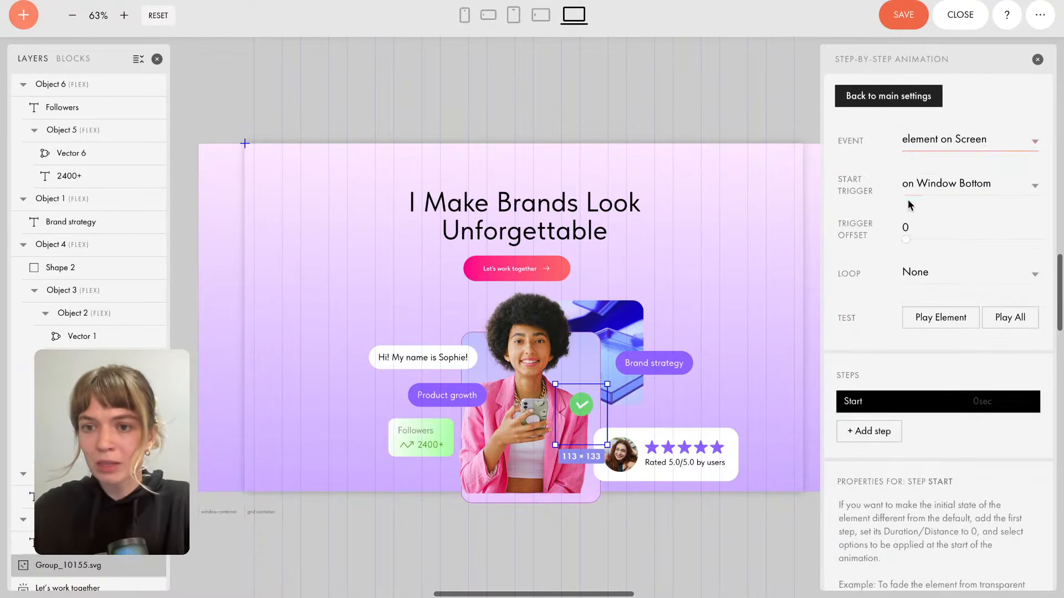
Add Step 1 to the checkmark's animation with a duration of 0.5 sec and test the element.
scroll(908, 203, "down", 2)
left_click(876, 333)
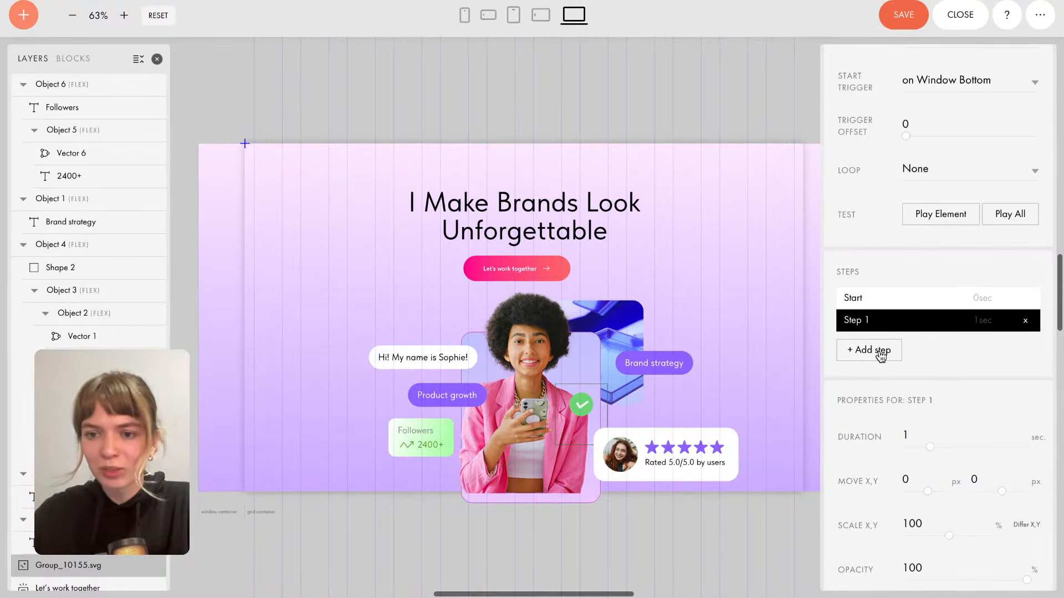
left_click(923, 438)
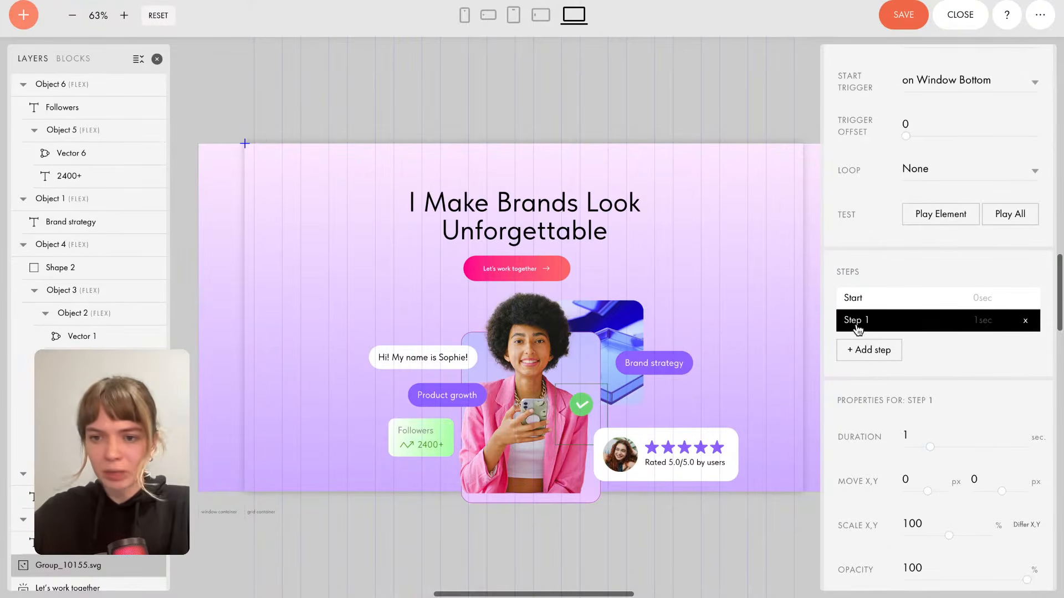
left_click_drag(931, 446, 919, 448)
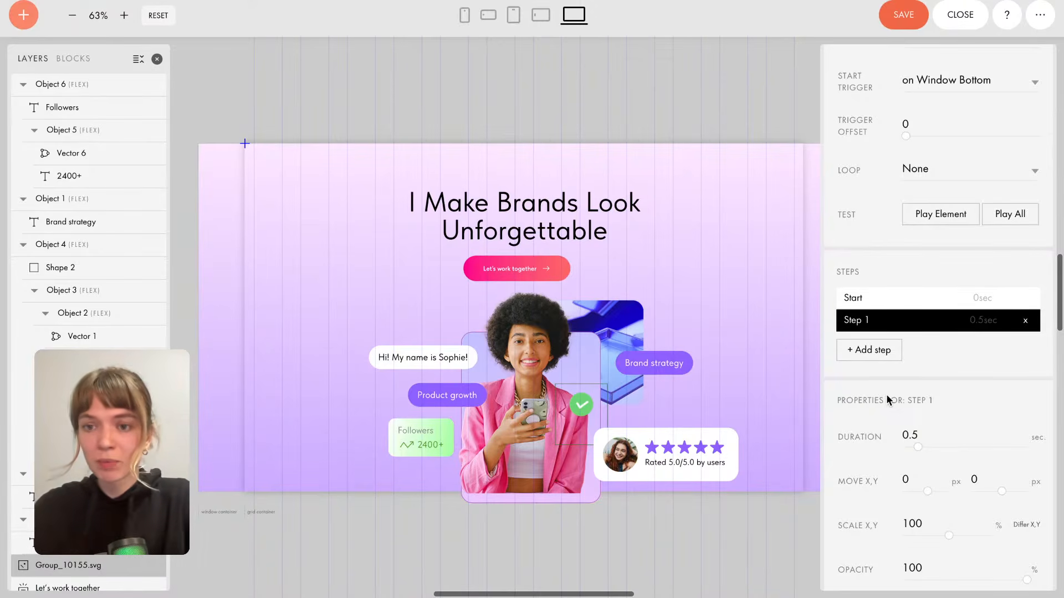
left_click(934, 216)
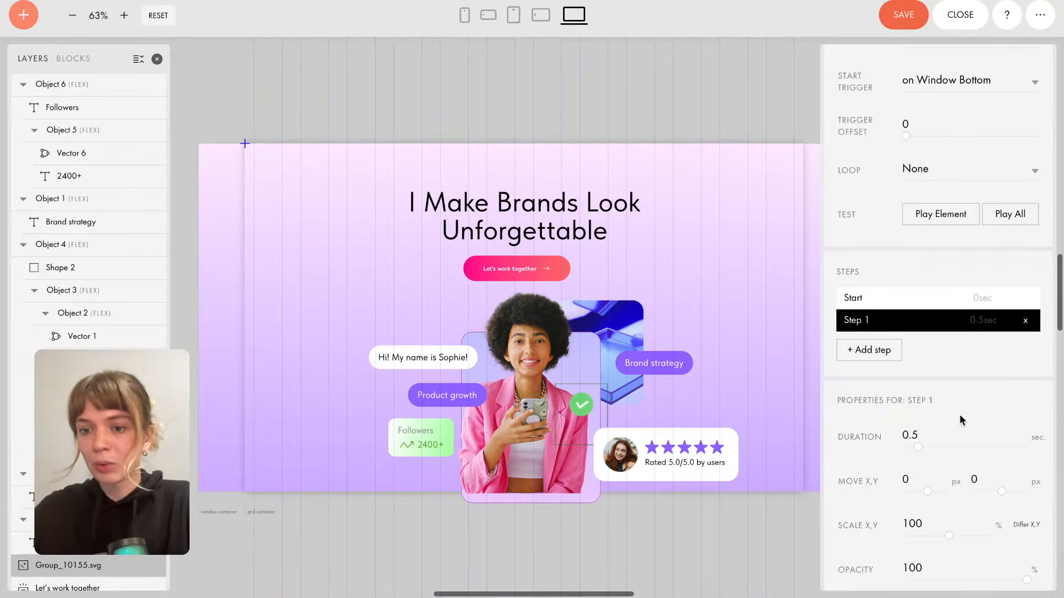
Add Step 2 to the checkmark's animation with a duration of 0.5 sec and a scale of 114%.
scroll(959, 414, "down", 1)
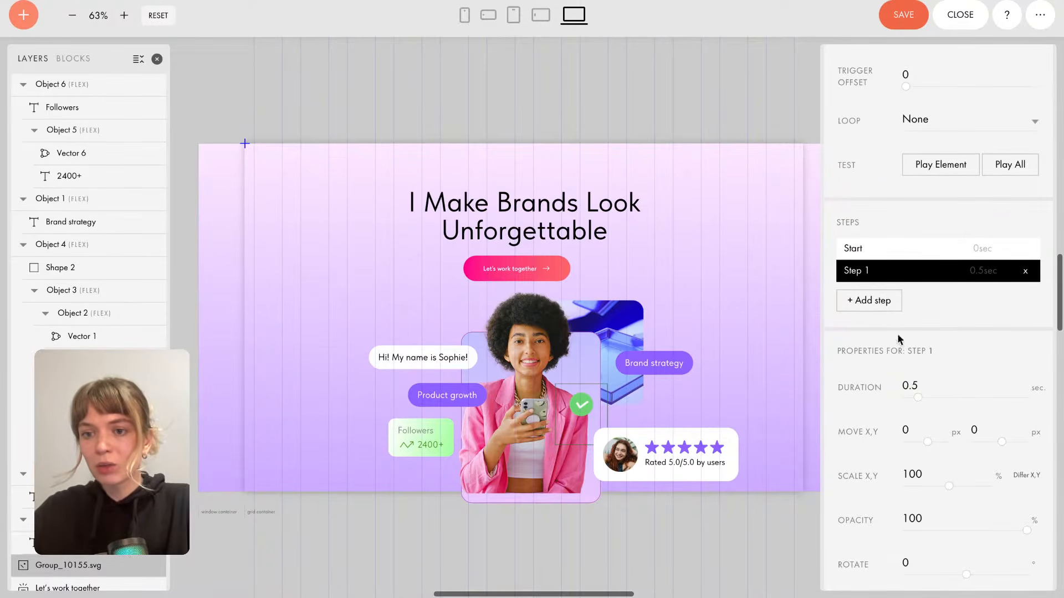
left_click(857, 304)
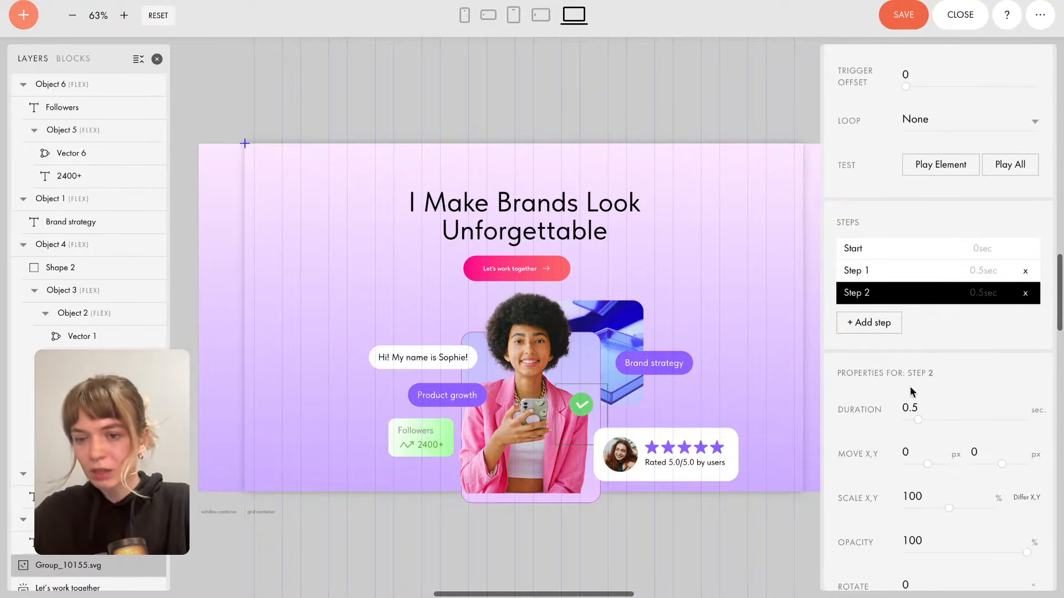
left_click(917, 403)
scroll(918, 403, "down", 1)
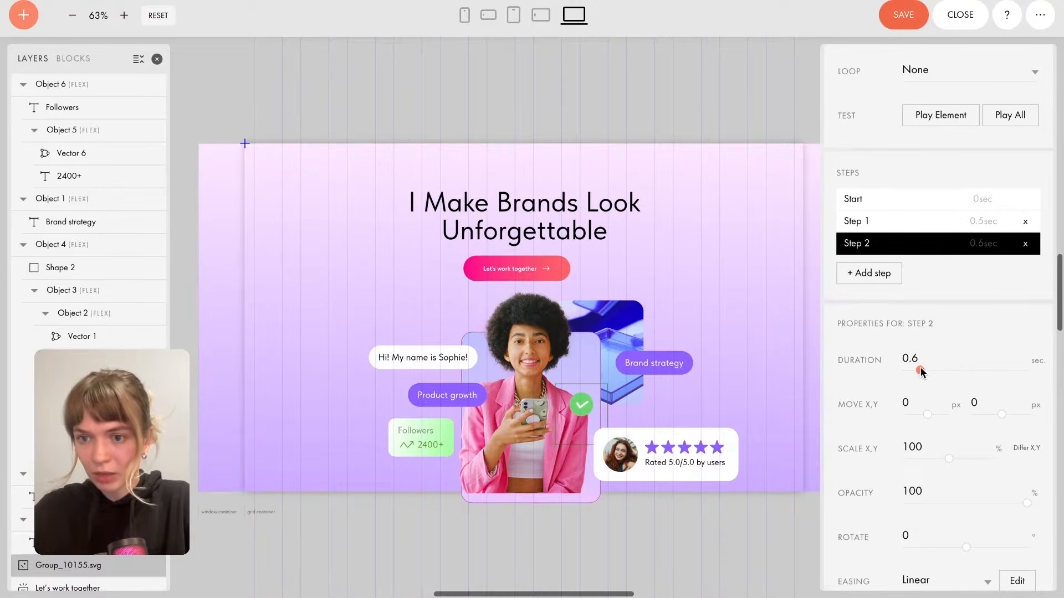
mouse_move(920, 367)
left_mouse_down()
mouse_move(930, 372)
mouse_move(918, 369)
left_mouse_up()
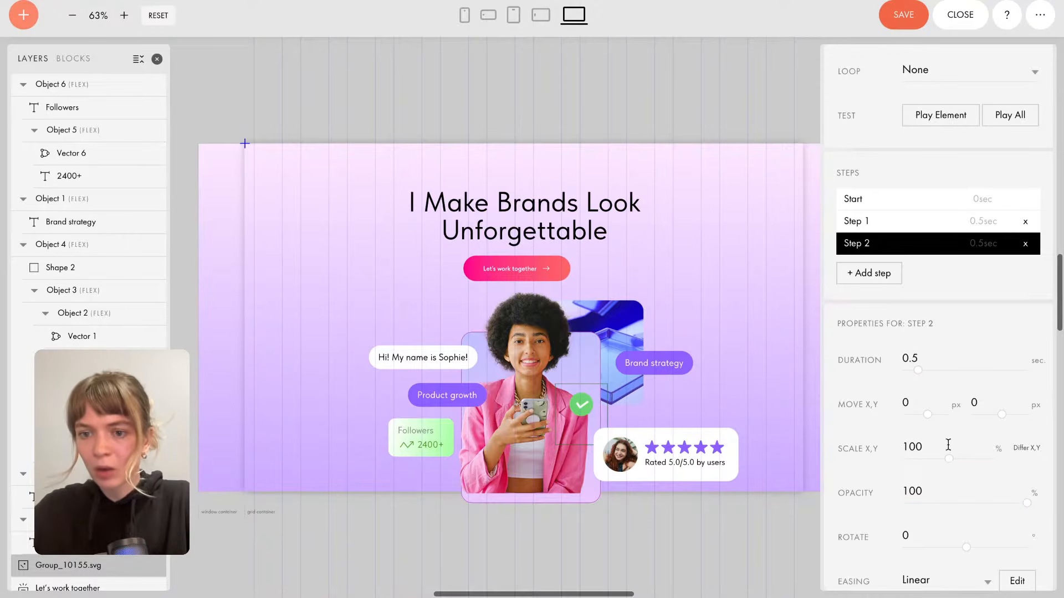
left_click_drag(953, 457, 959, 457)
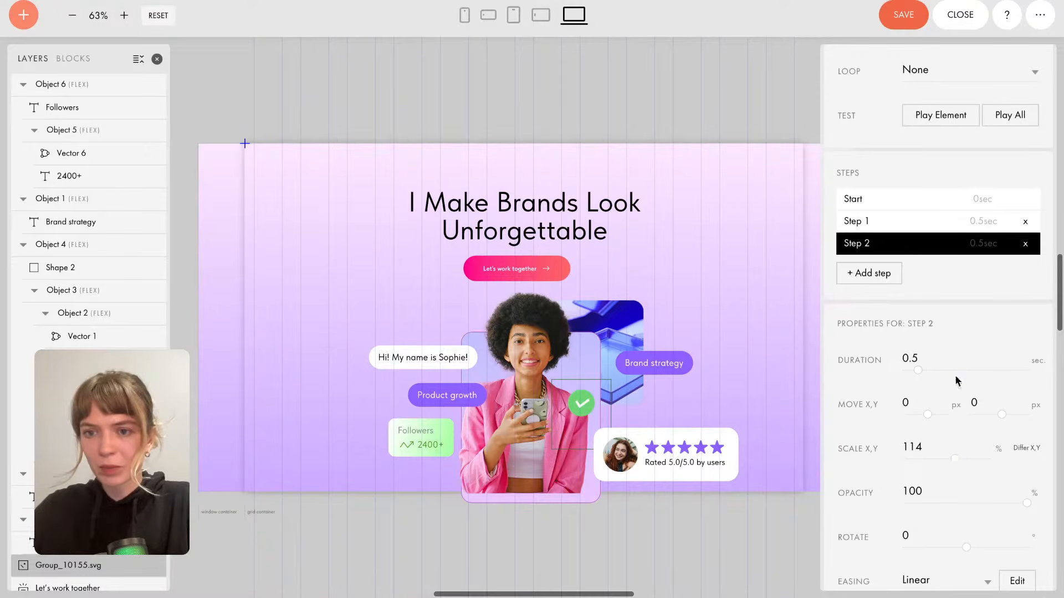
Add Step 3 to the checkmark's animation with the scale at 100%, and play the element's animation up close.
left_click(879, 281)
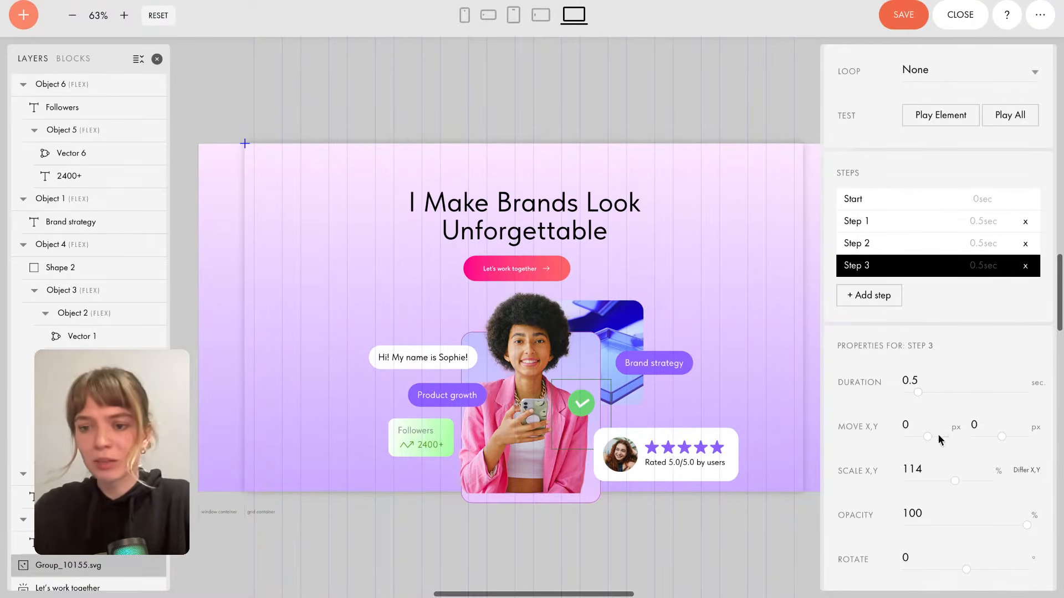
left_click_drag(957, 481, 951, 484)
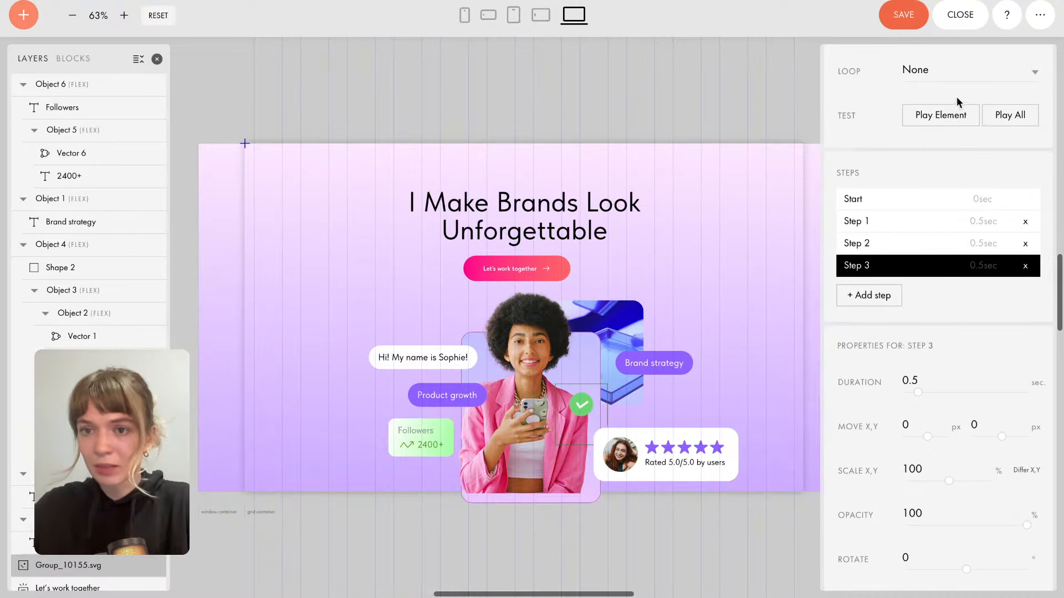
left_click(950, 118)
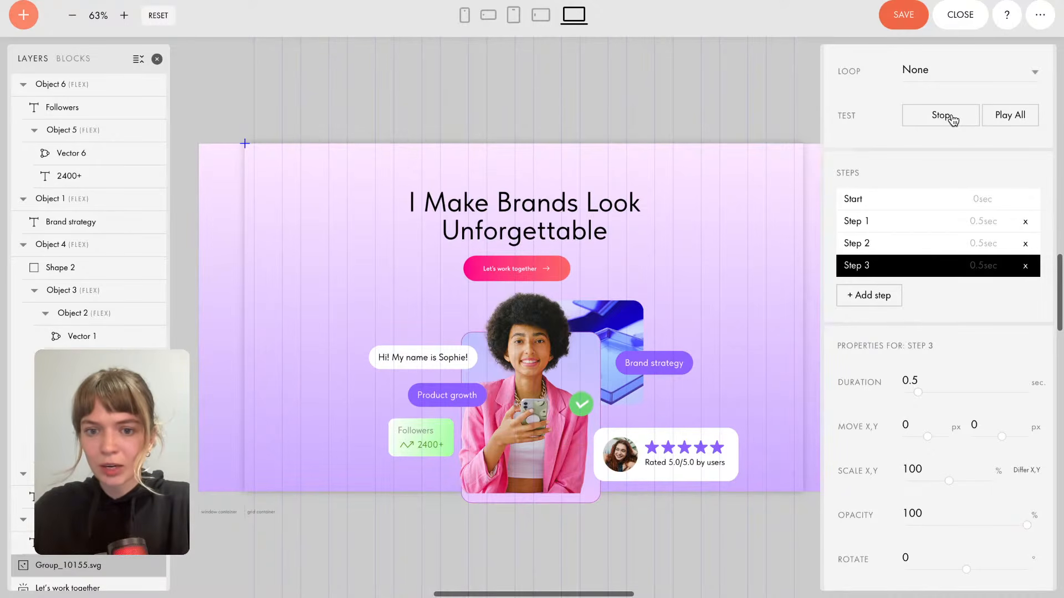
scroll(568, 387, "up", 5)
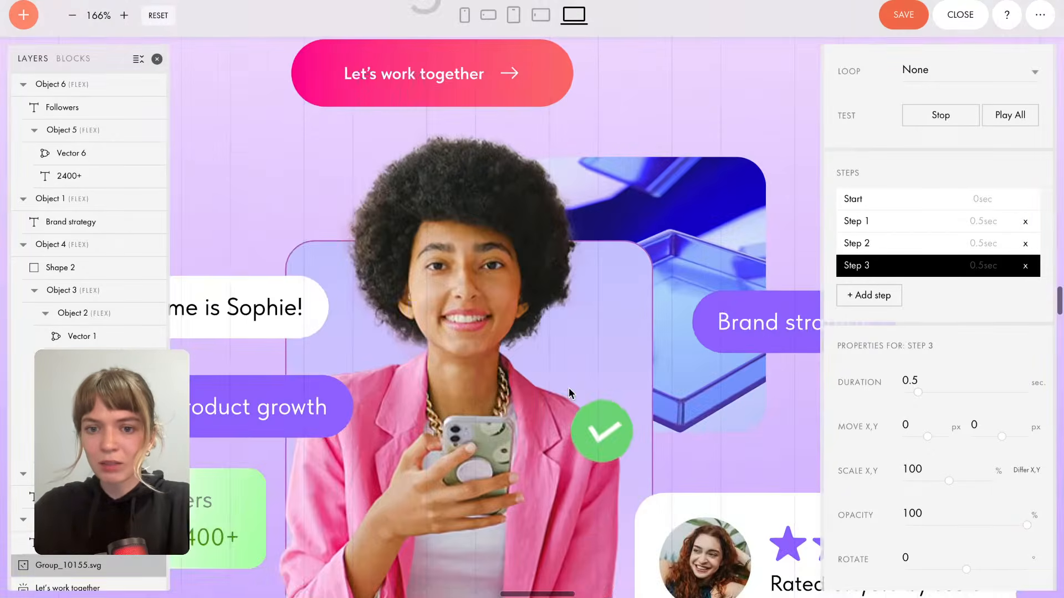
left_click(938, 118)
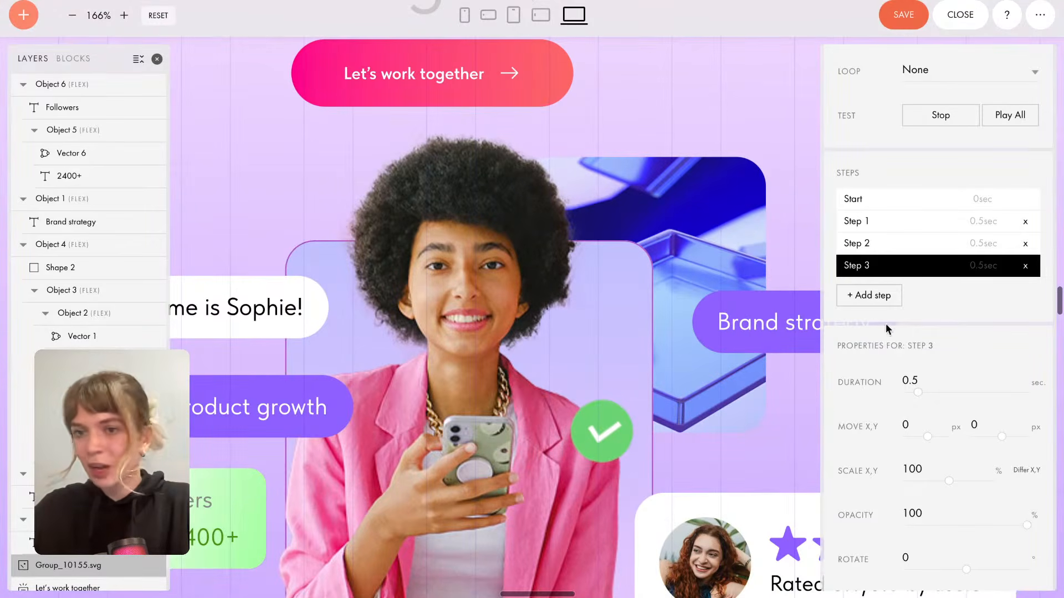
scroll(577, 417, "down", 3)
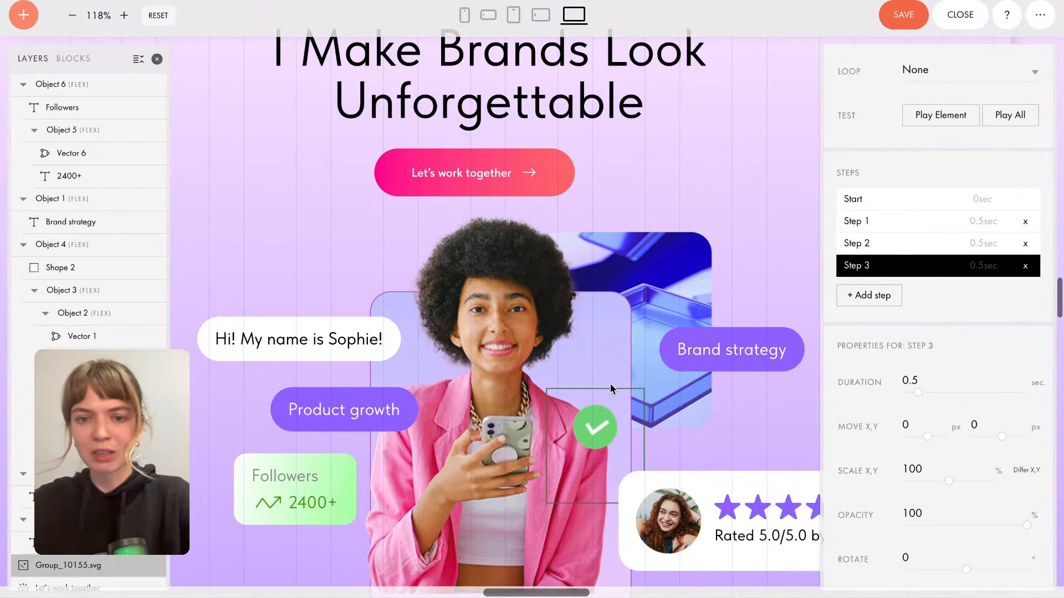
Set the checkmark animation's loop option to Loop and play the element to test it.
scroll(942, 272, "up", 2)
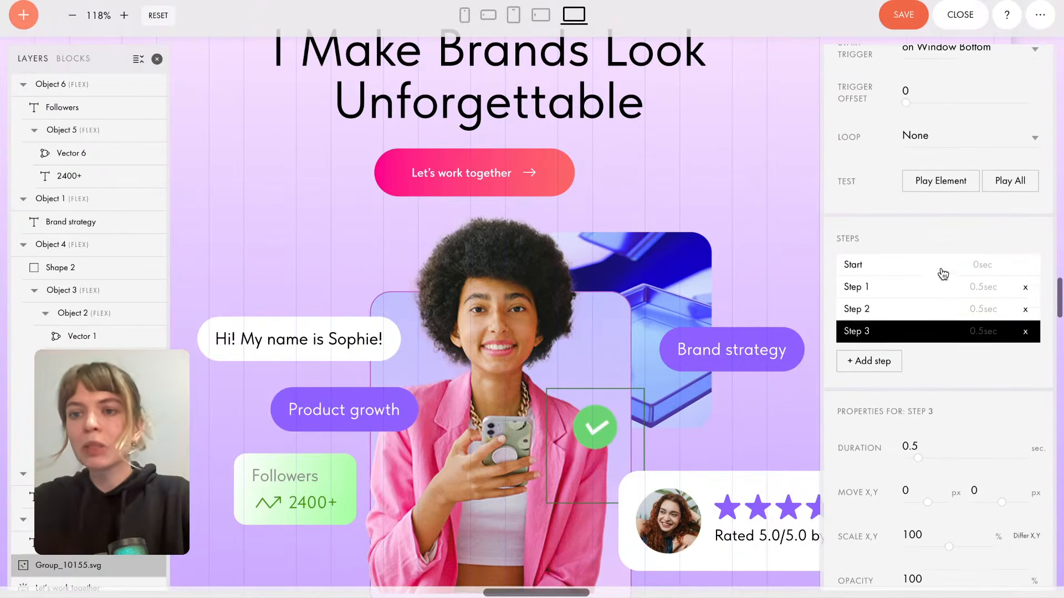
left_click(917, 175)
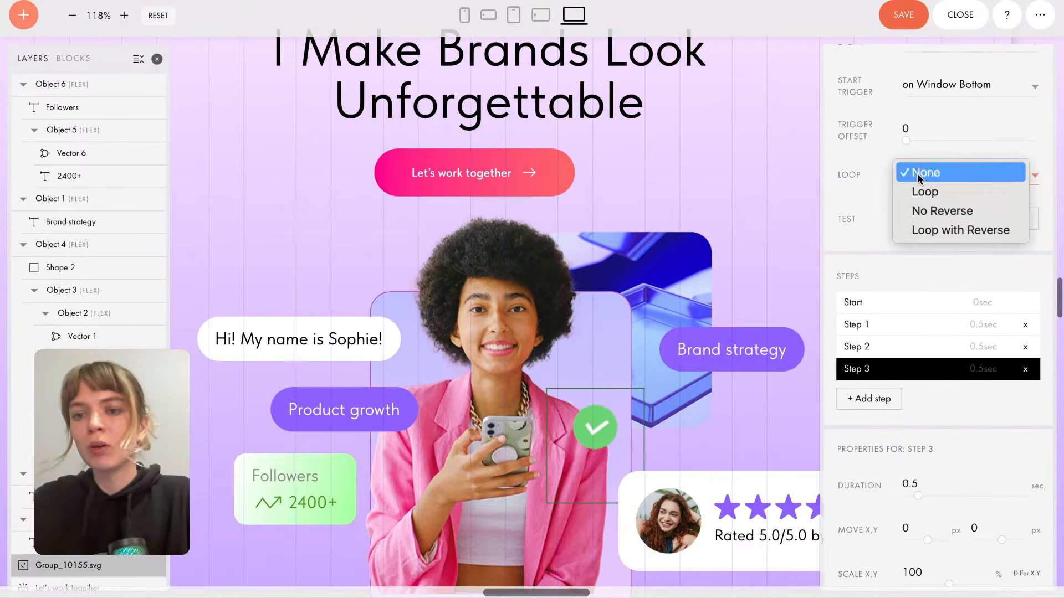
left_click(918, 191)
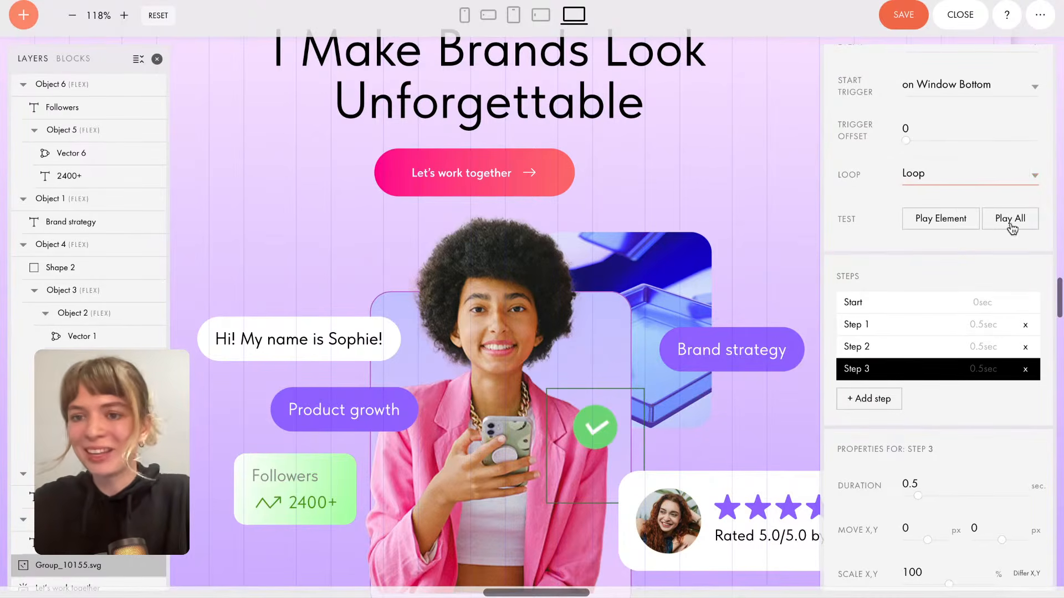
scroll(950, 189, "up", 2)
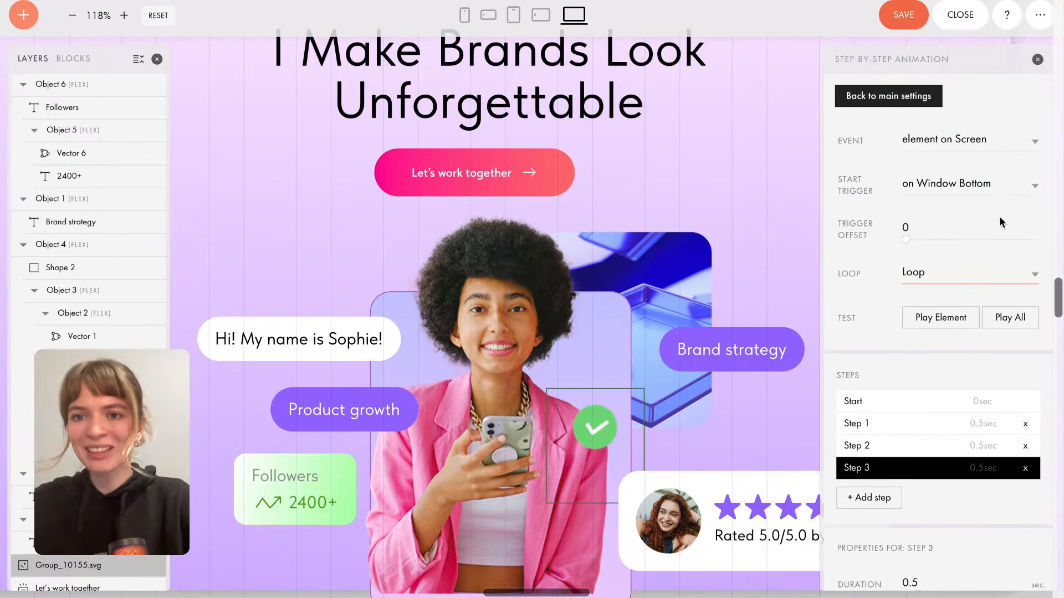
left_click(941, 320)
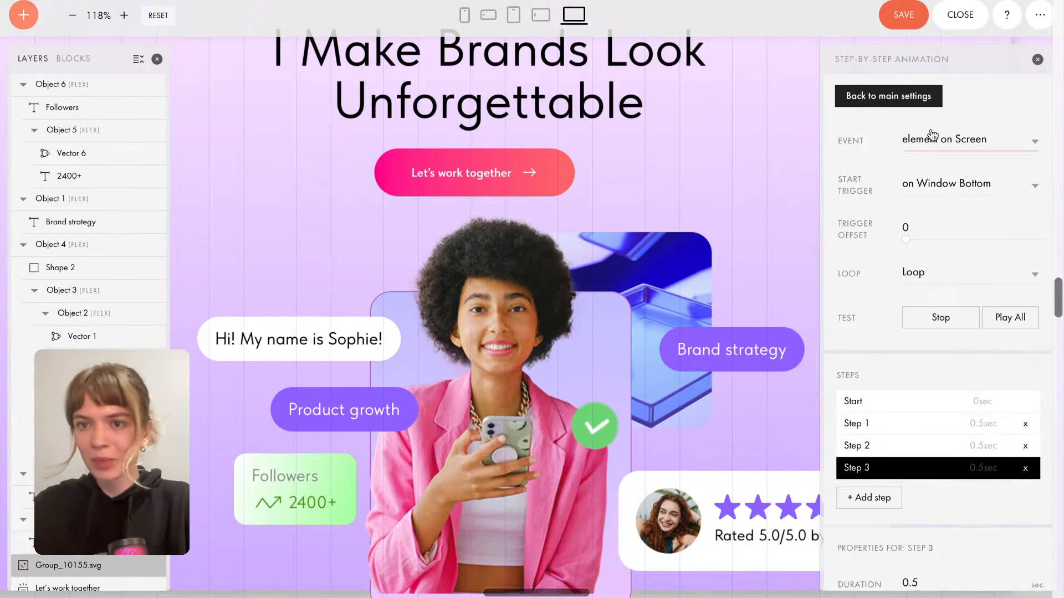
Save the block, leave the block editor and review the animated hero section on the page.
left_click(901, 18)
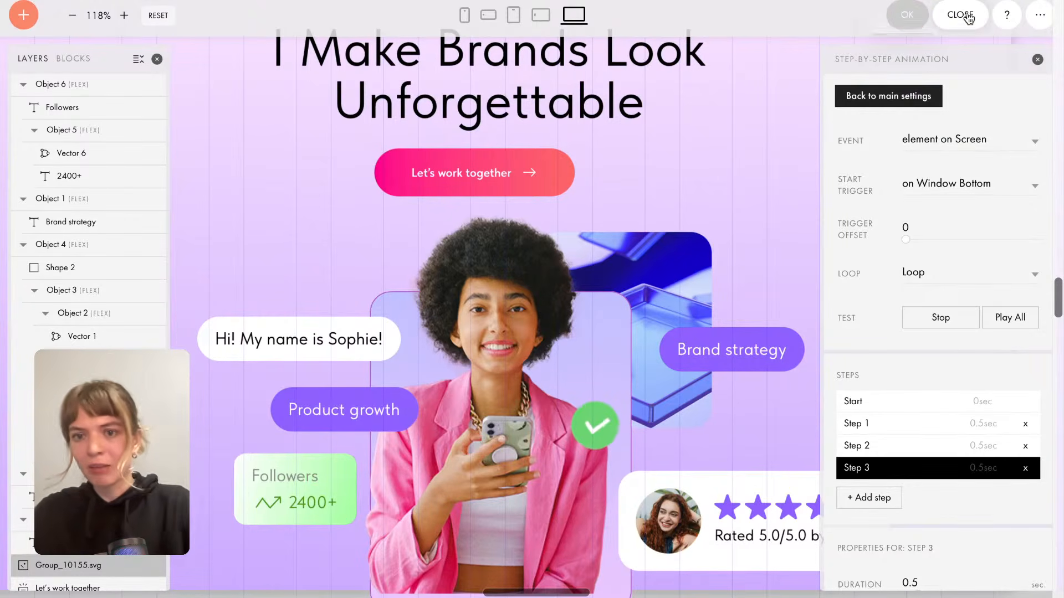
left_click(966, 17)
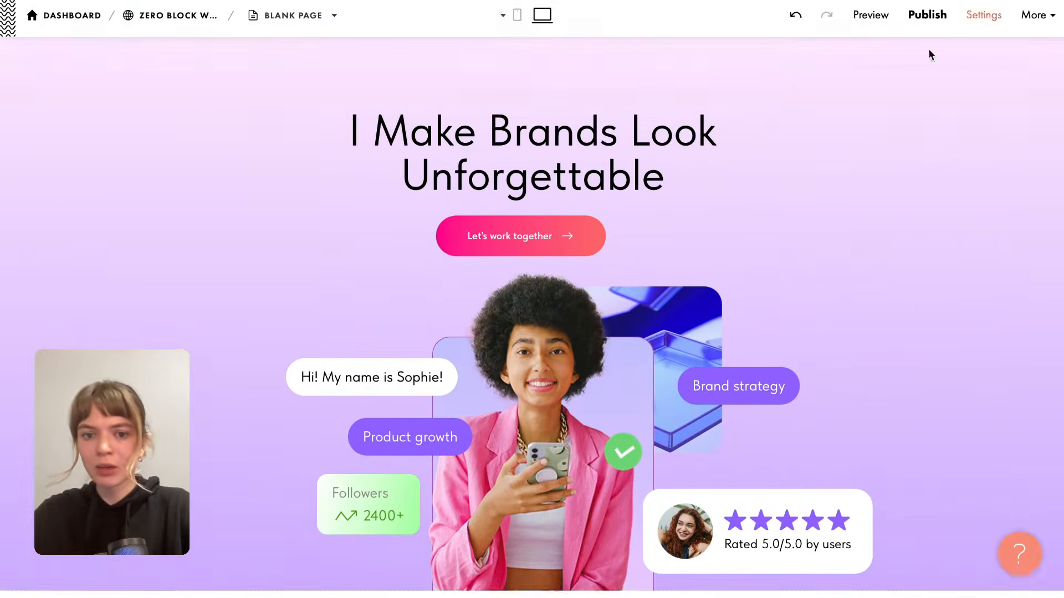
scroll(805, 330, "down", 2)
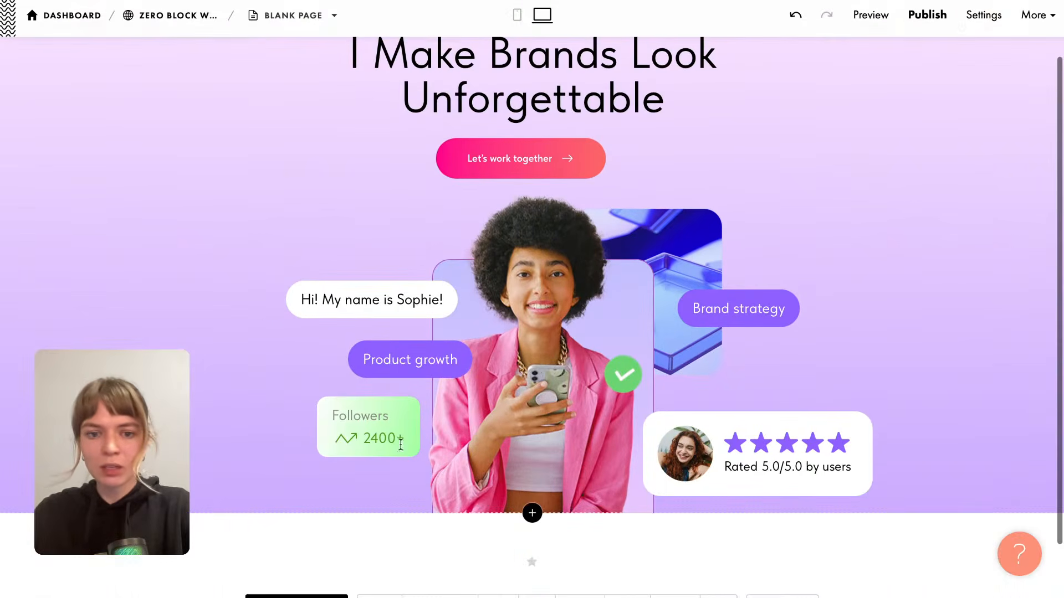
scroll(308, 467, "up", 1)
scroll(205, 85, "up", 1)
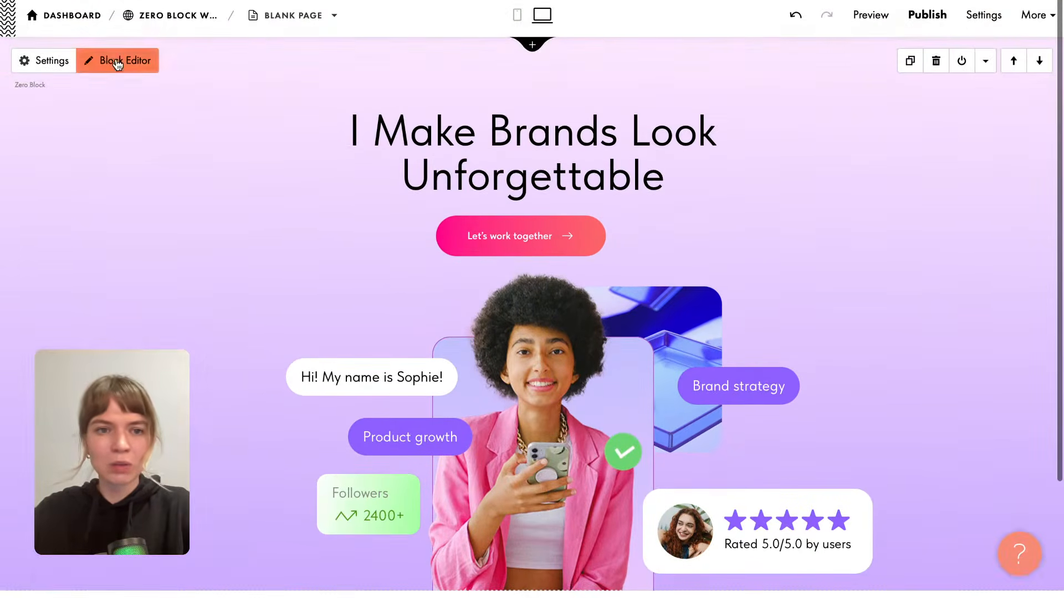
Reopen the hero block for editing and apply the Fade In basic animation to the green Followers card.
left_click(117, 65)
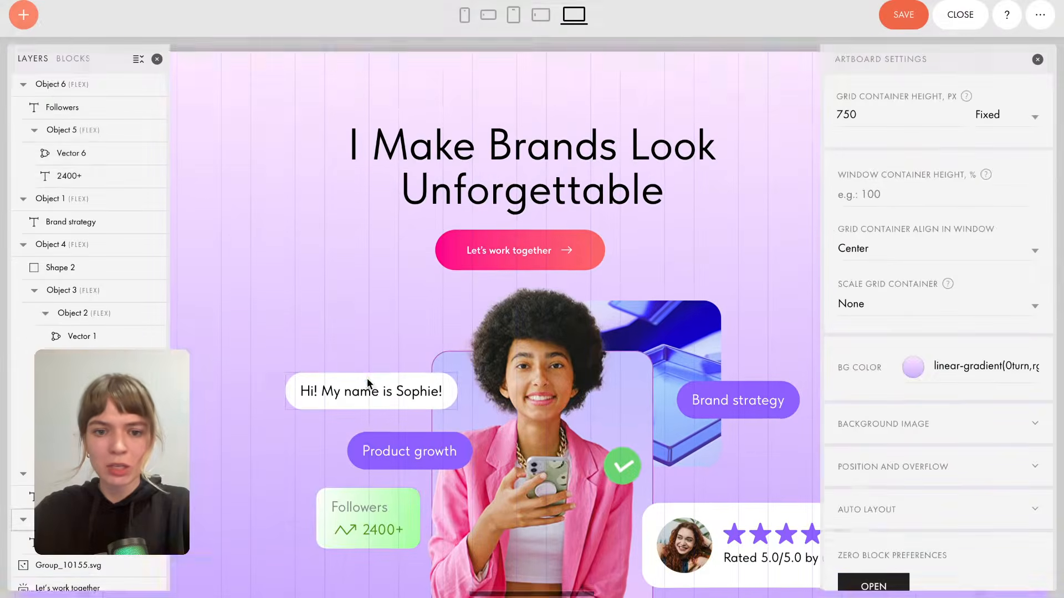
scroll(383, 415, "down", 2)
left_click(398, 448)
scroll(892, 454, "down", 5)
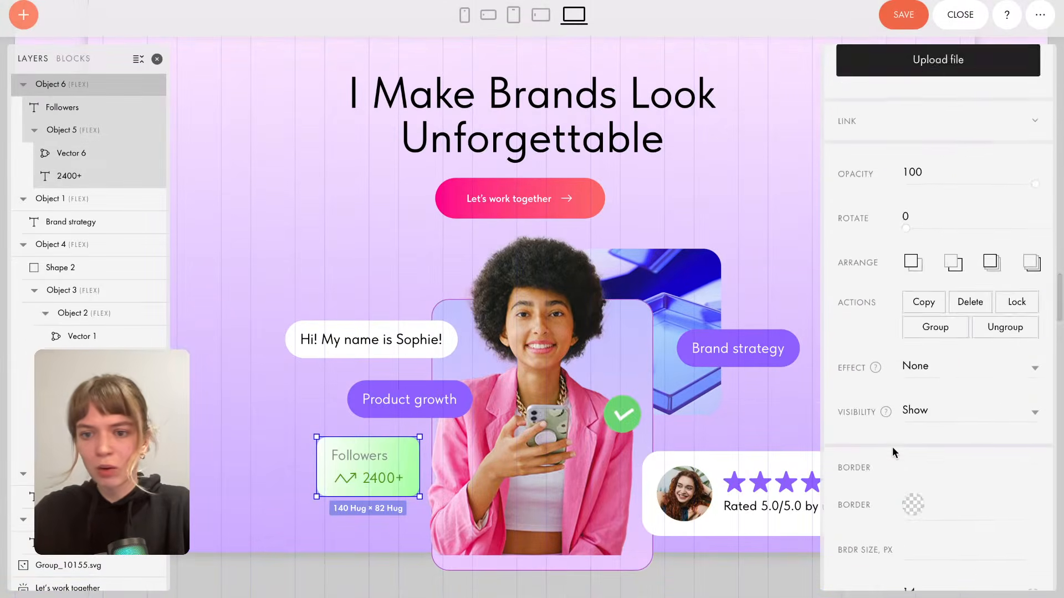
scroll(893, 448, "down", 9)
left_click(934, 389)
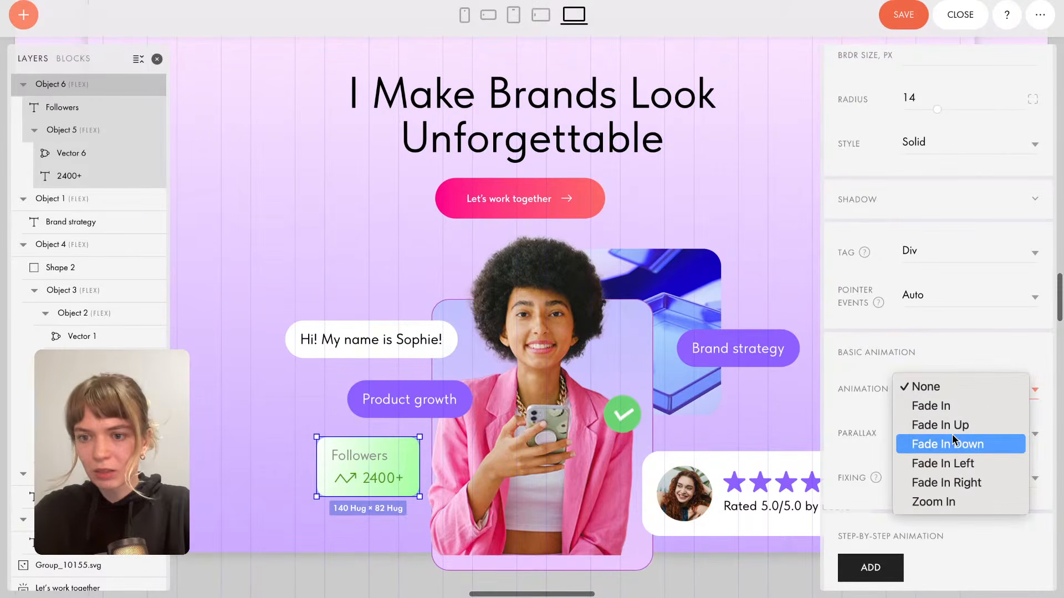
left_click(931, 406)
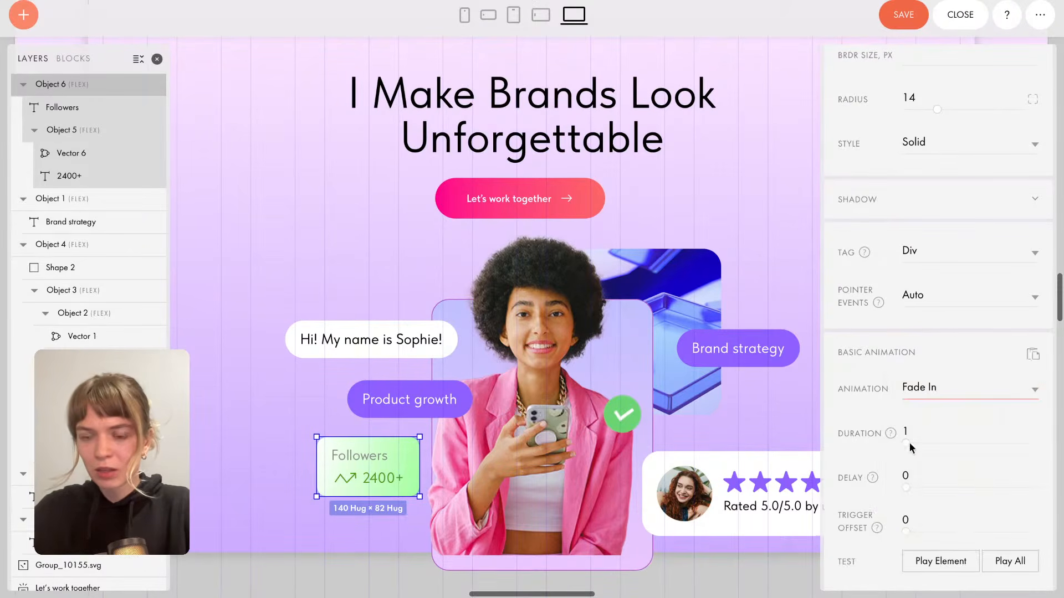
Apply the Fade In basic animation to the white five-star rating card.
left_click(714, 462)
scroll(951, 482, "down", 10)
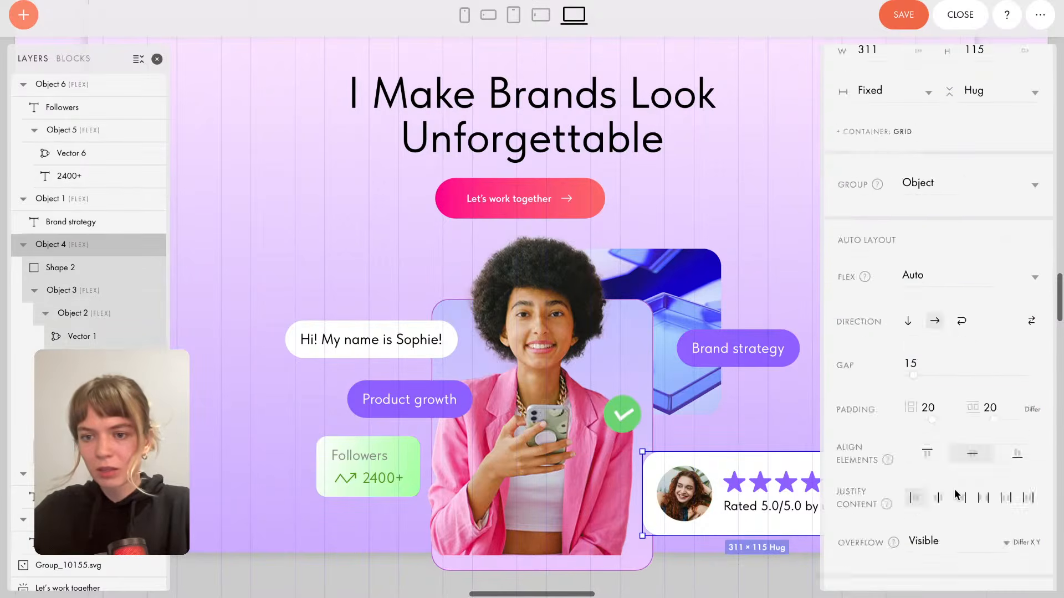
scroll(953, 492, "down", 12)
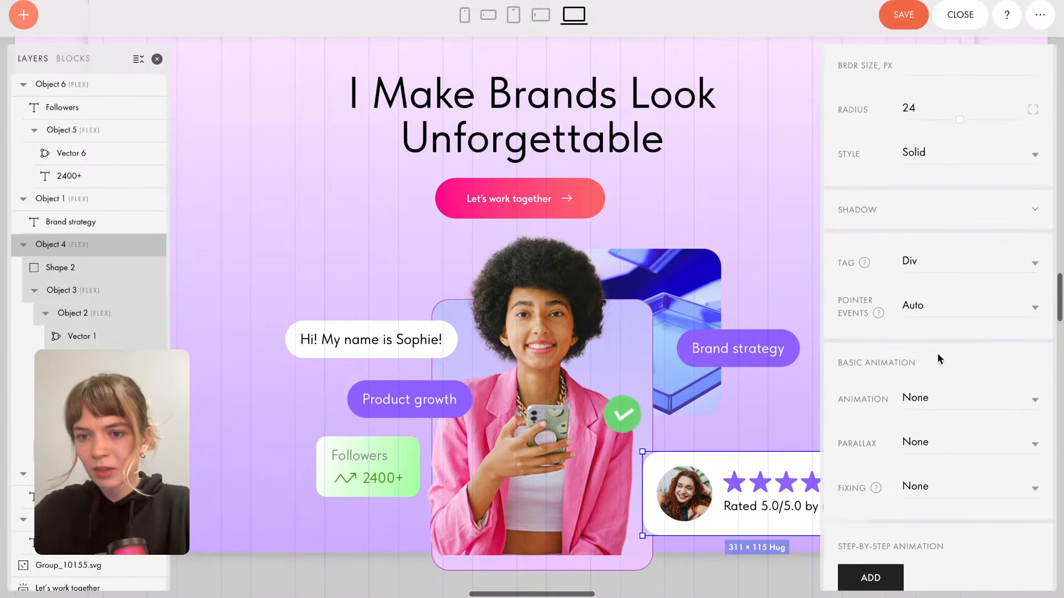
left_click(930, 399)
left_click(942, 419)
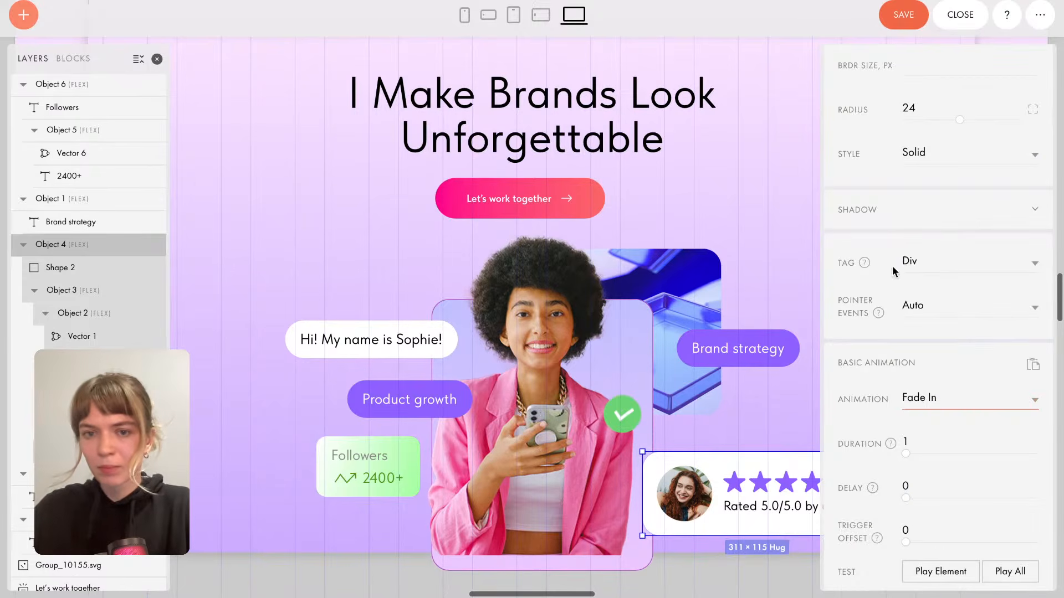
Save the hero block, leave the block editor and preview the animated page before returning to page editing.
left_click(898, 22)
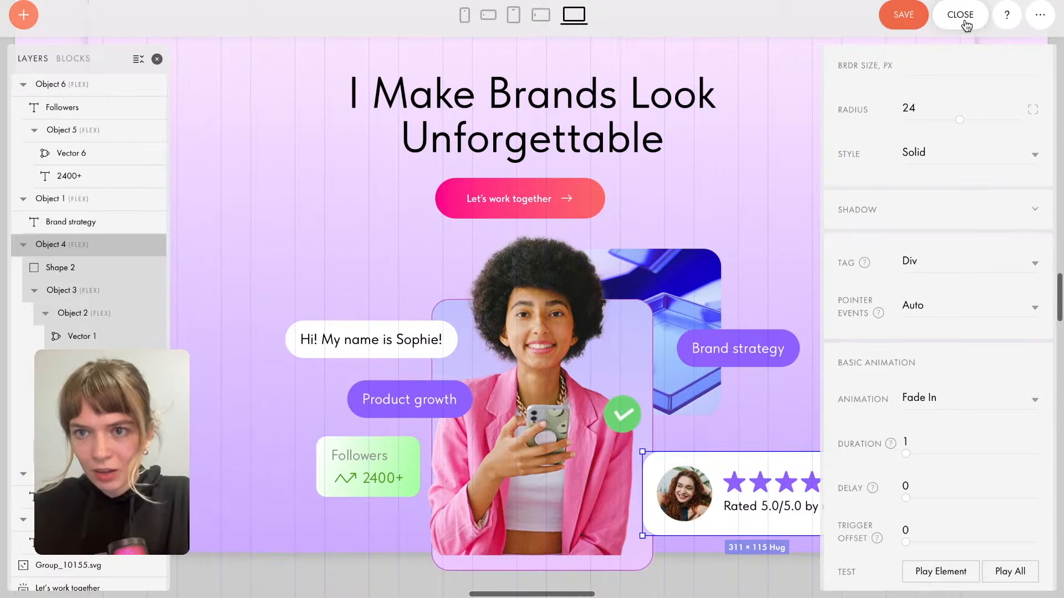
left_click(966, 26)
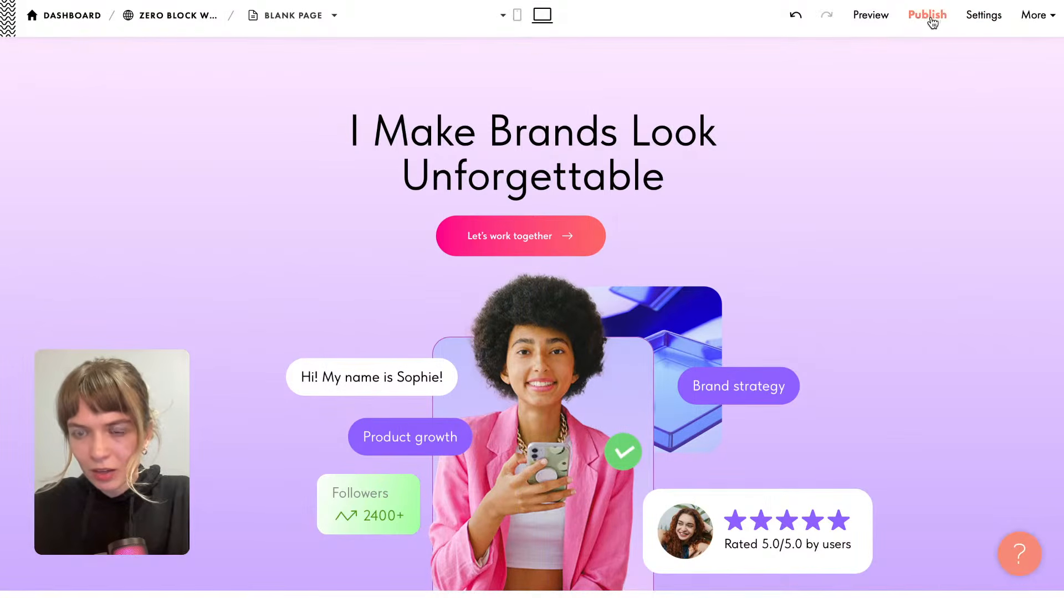
left_click(876, 19)
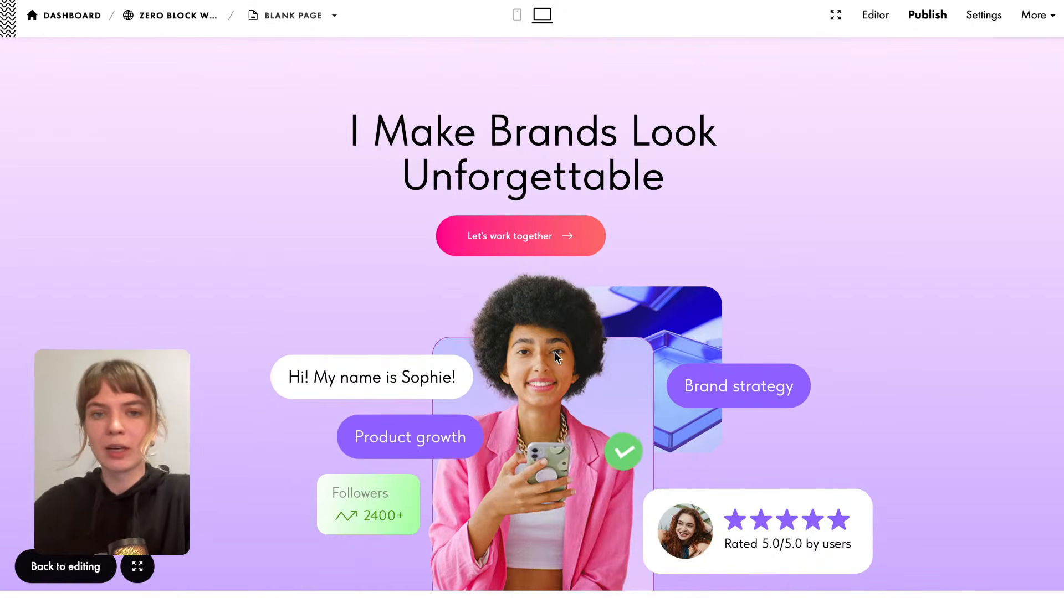
left_click(67, 567)
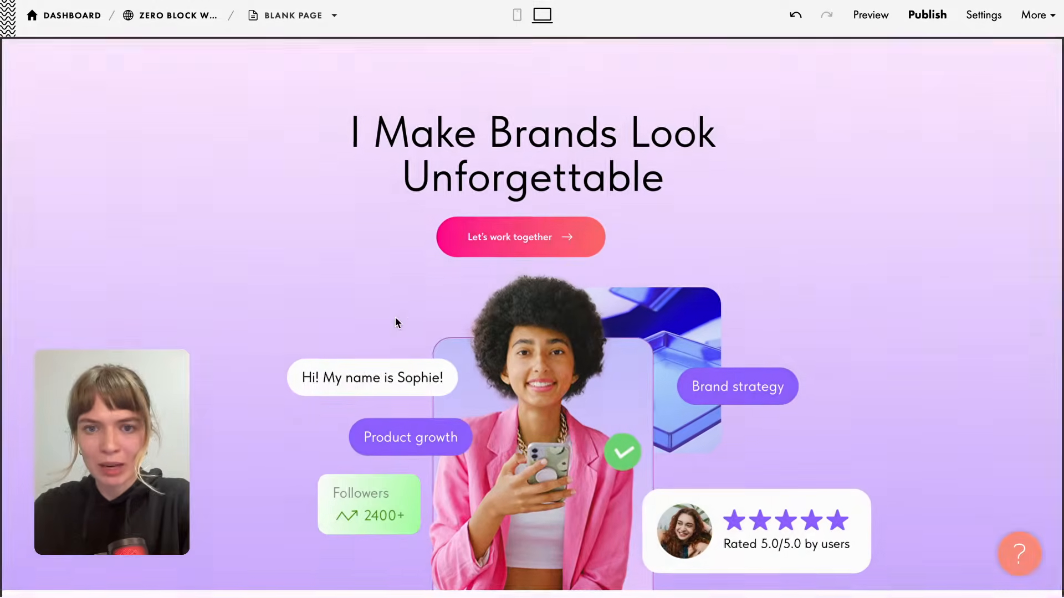
Reopen the hero block for editing and switch the artboard to the smallest phone screen size.
left_click(132, 65)
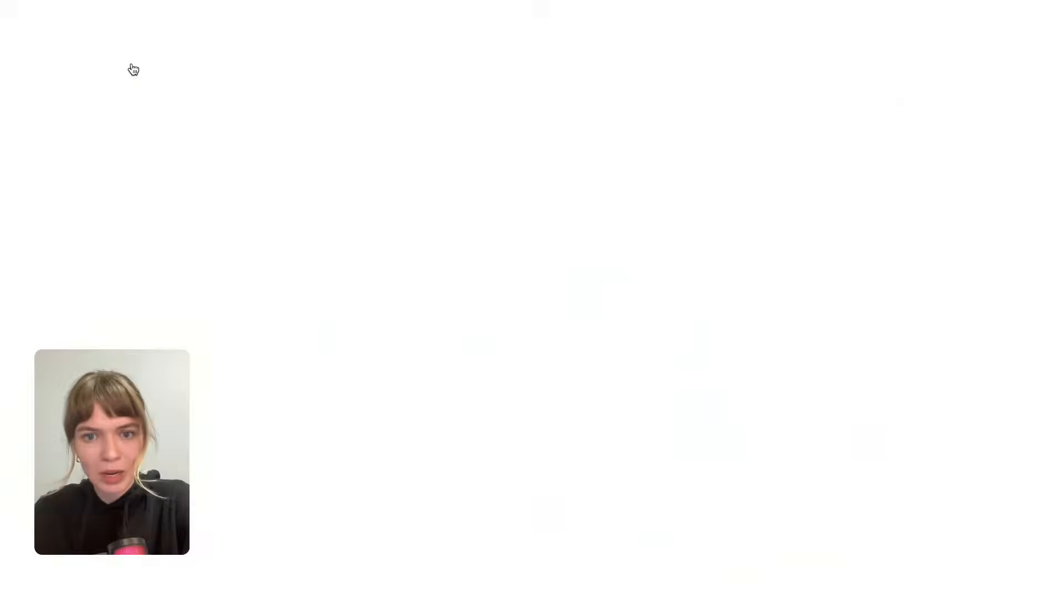
scroll(576, 204, "down", 5)
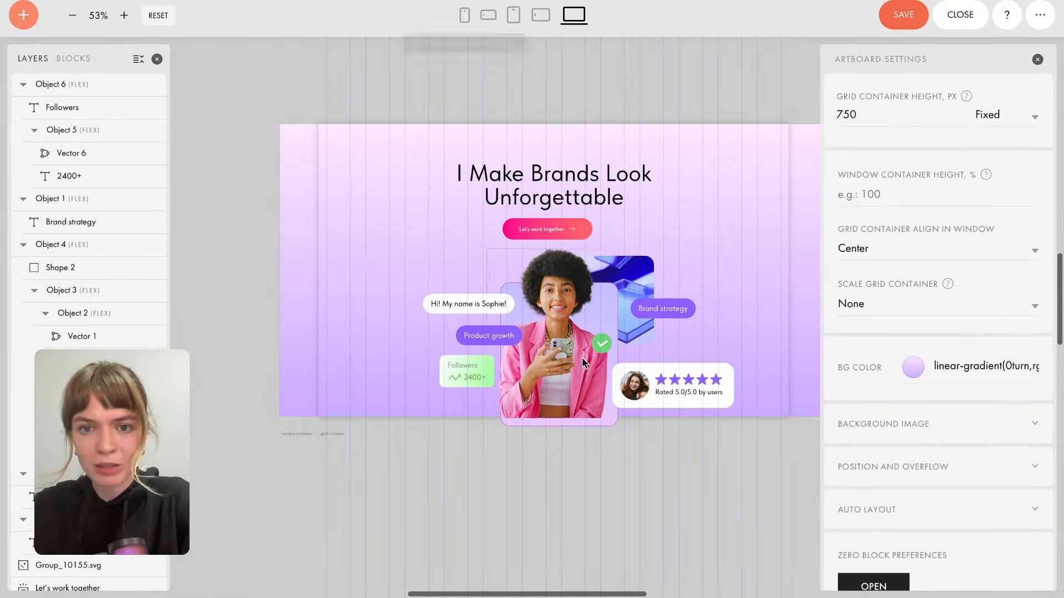
left_click(464, 19)
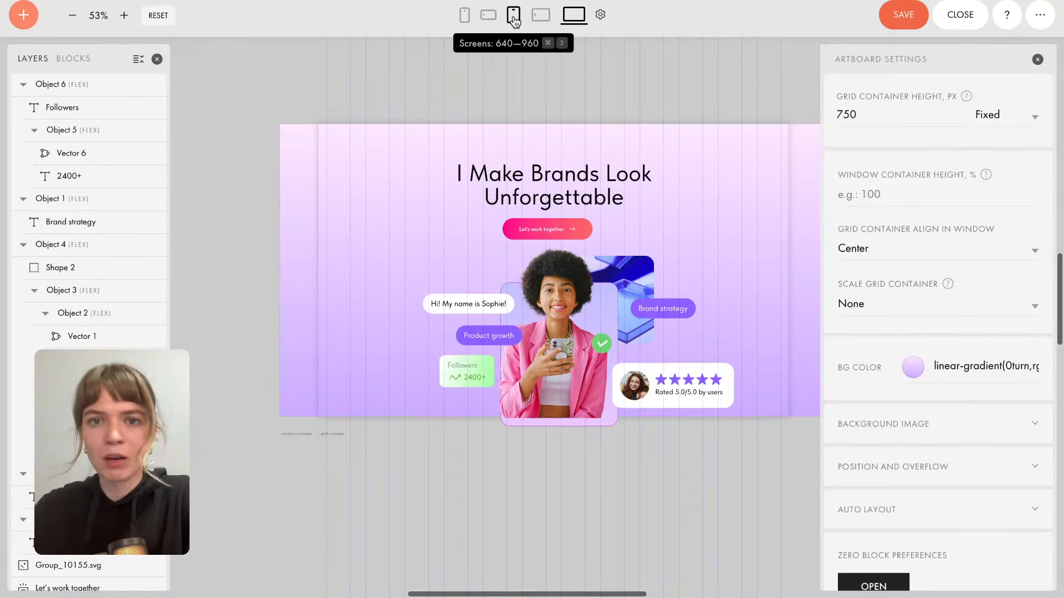
left_click(464, 17)
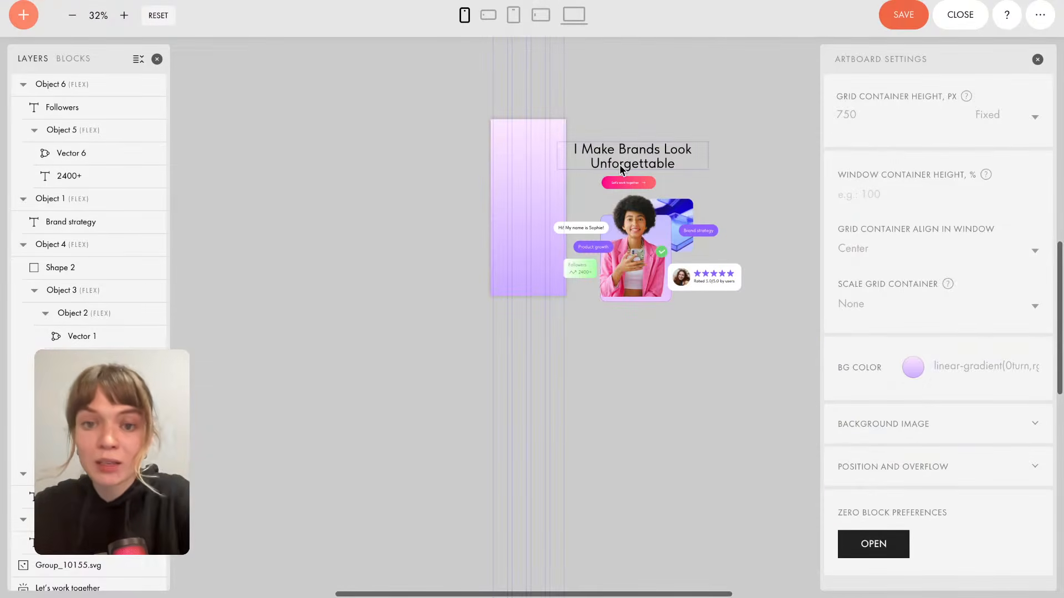
Move the heading onto the phone artboard and set its font size to 30.
left_click_drag(634, 164, 536, 161)
scroll(535, 159, "up", 5)
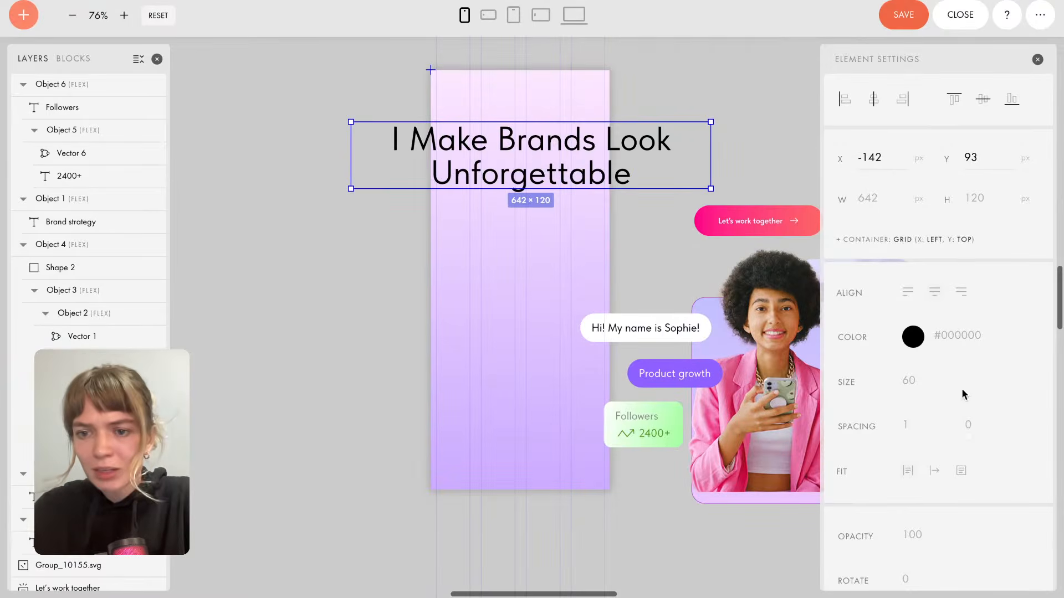
left_click_drag(973, 393, 935, 396)
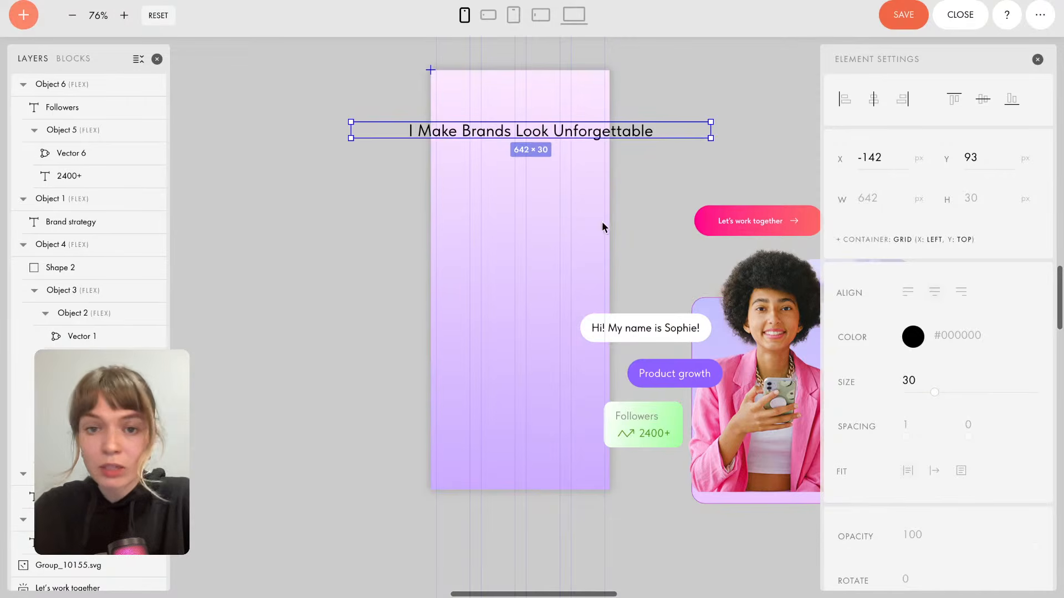
Try breaking the phone heading onto a second line before the word "Look".
double_click(524, 134)
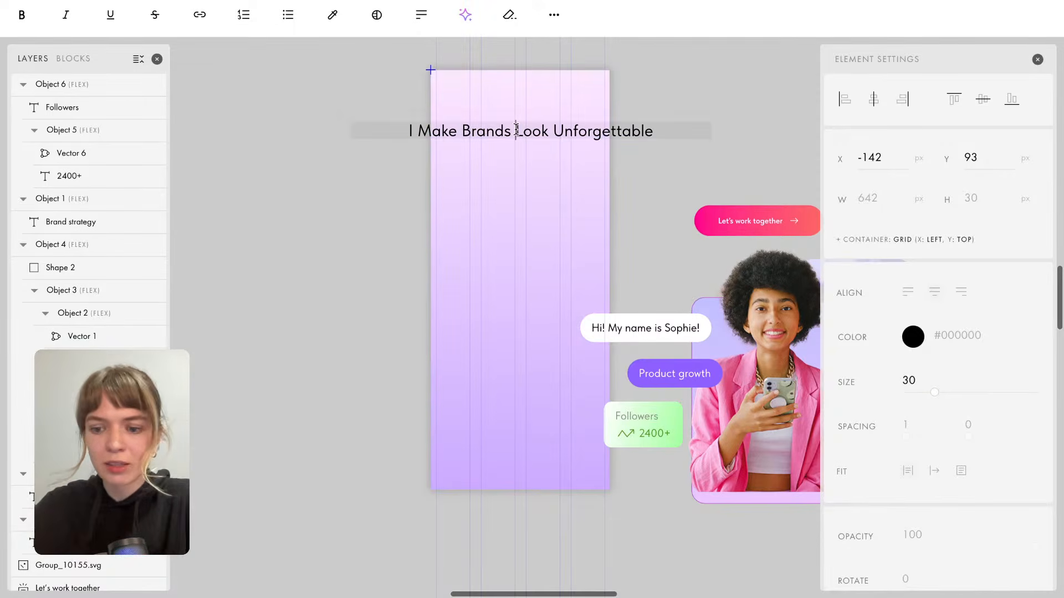
key("Return")
left_click(657, 97)
left_click(535, 135)
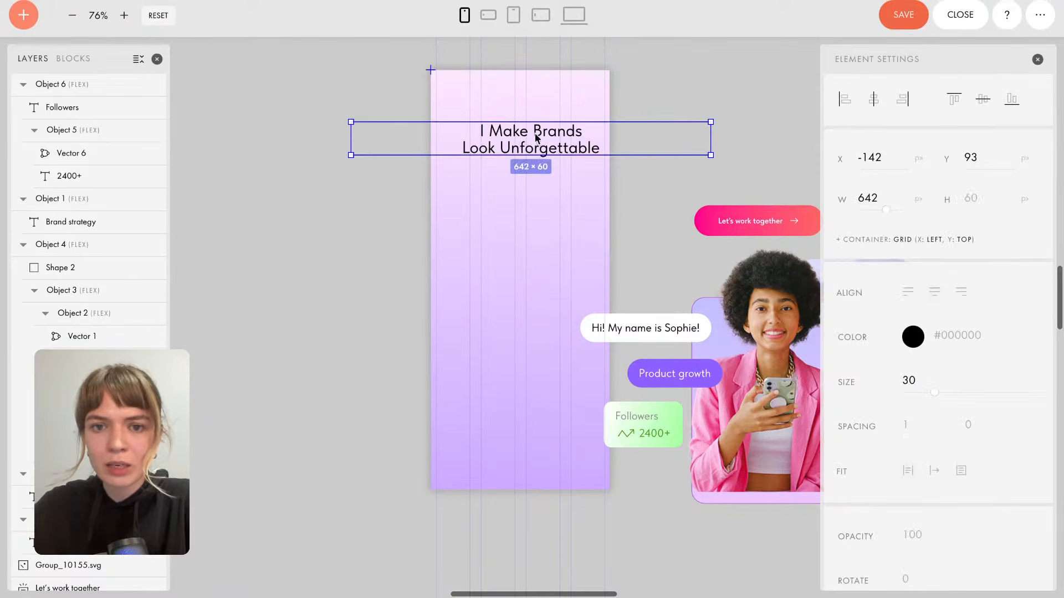
Change the heading's line break so only "Unforgettable" sits on the second line, and centre the heading on the phone artboard.
double_click(510, 149)
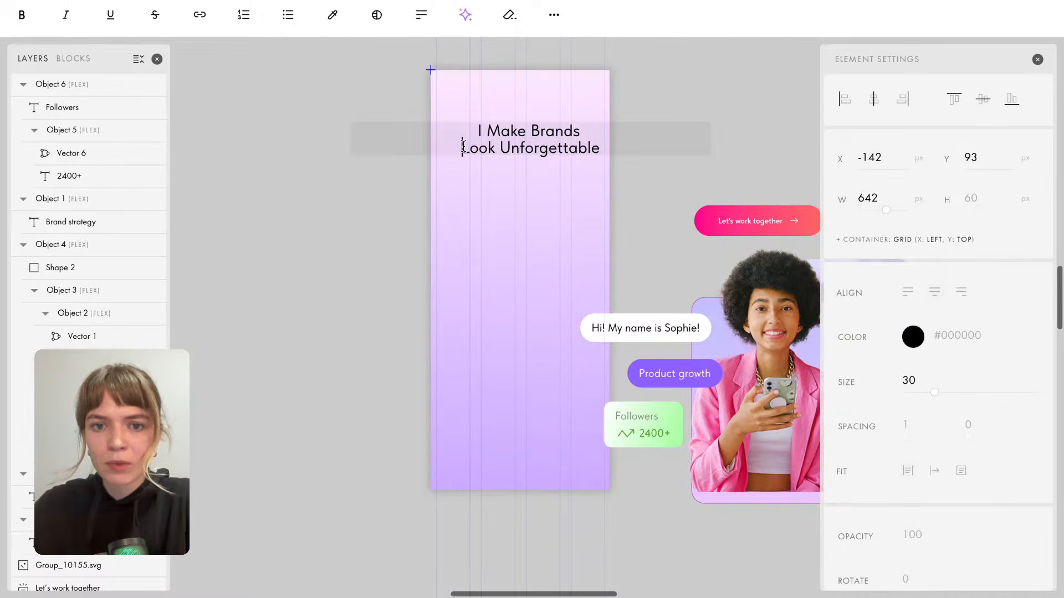
key("BackSpace")
key("Right")
key("Right")
key("Right")
key("Right")
key("Right")
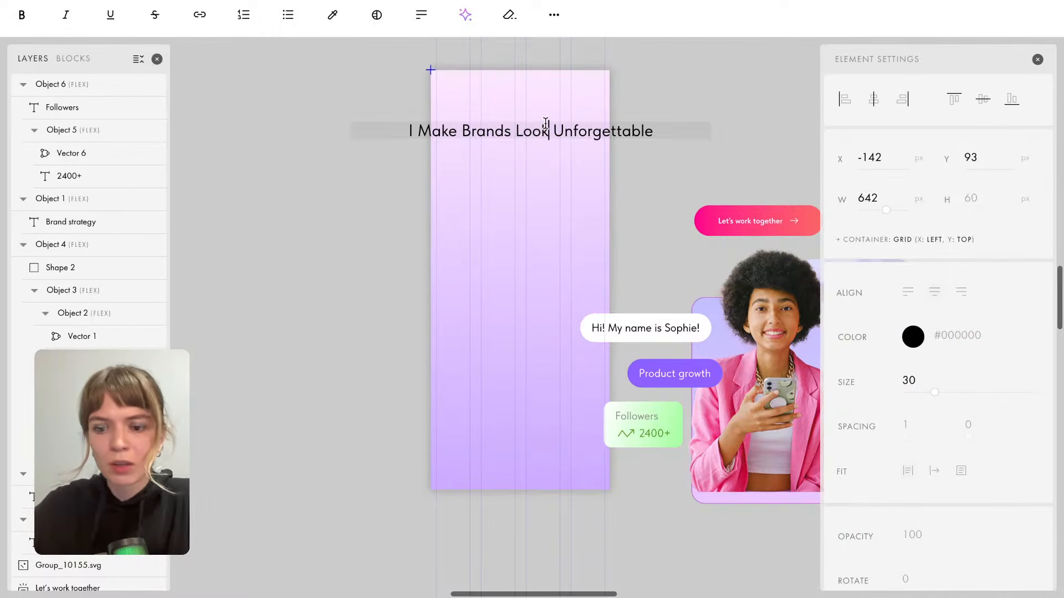
key("Return")
left_click(704, 100)
left_click(543, 136)
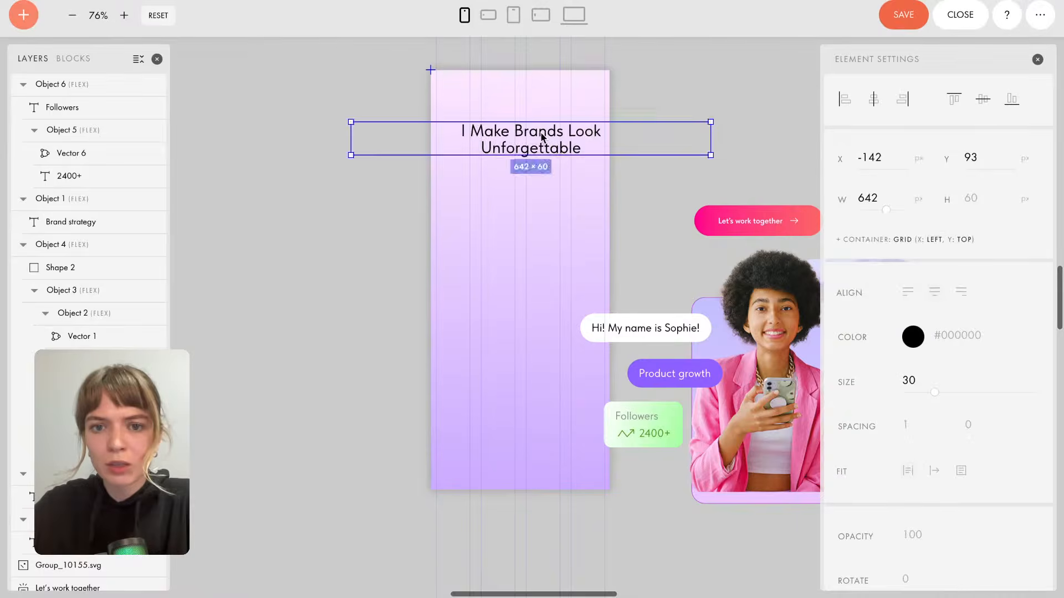
left_click_drag(542, 136, 533, 137)
Place the "Let's work together" button just below the phone heading and set its text size to 13.
left_click(732, 216)
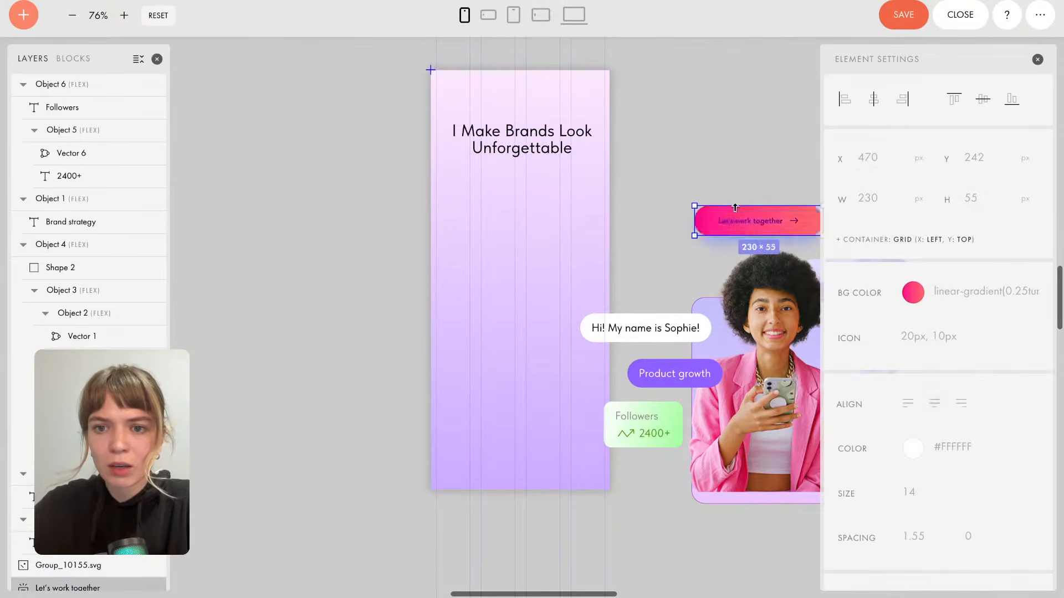
left_click_drag(731, 216, 510, 180)
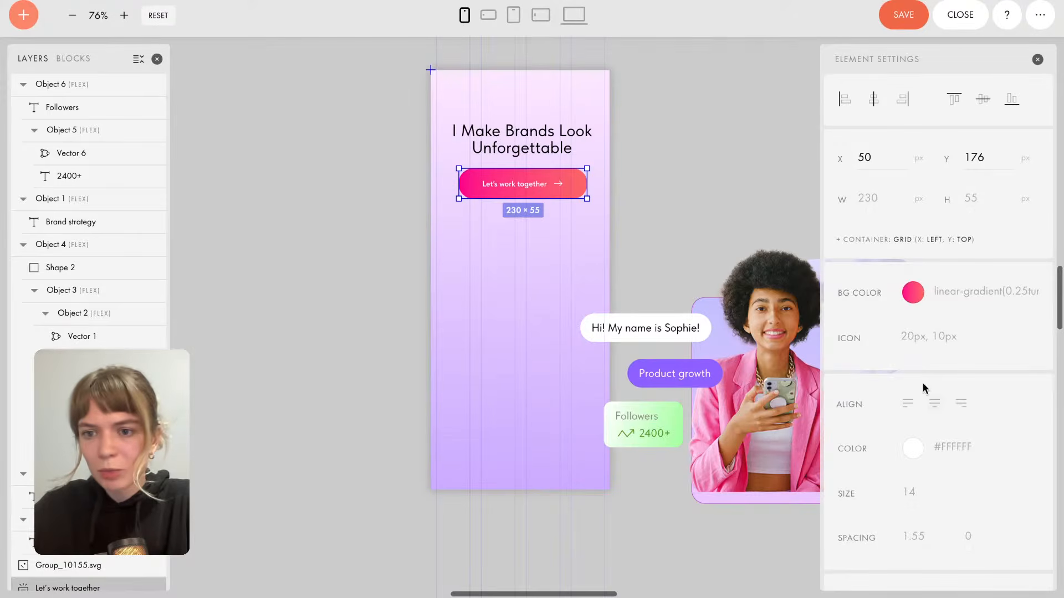
scroll(966, 482, "down", 1)
left_click(927, 469)
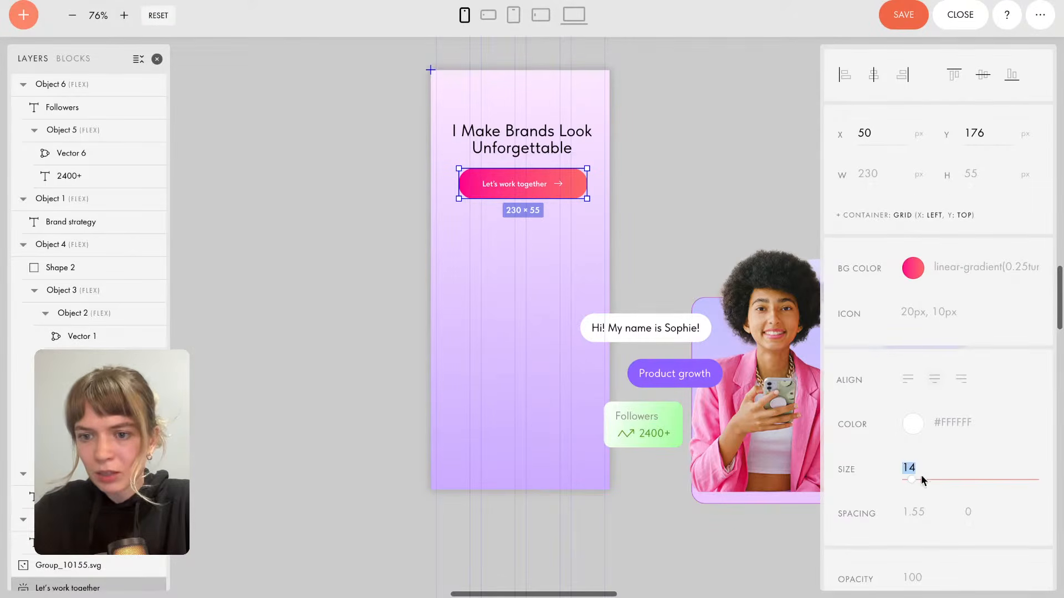
left_click_drag(910, 477, 910, 477)
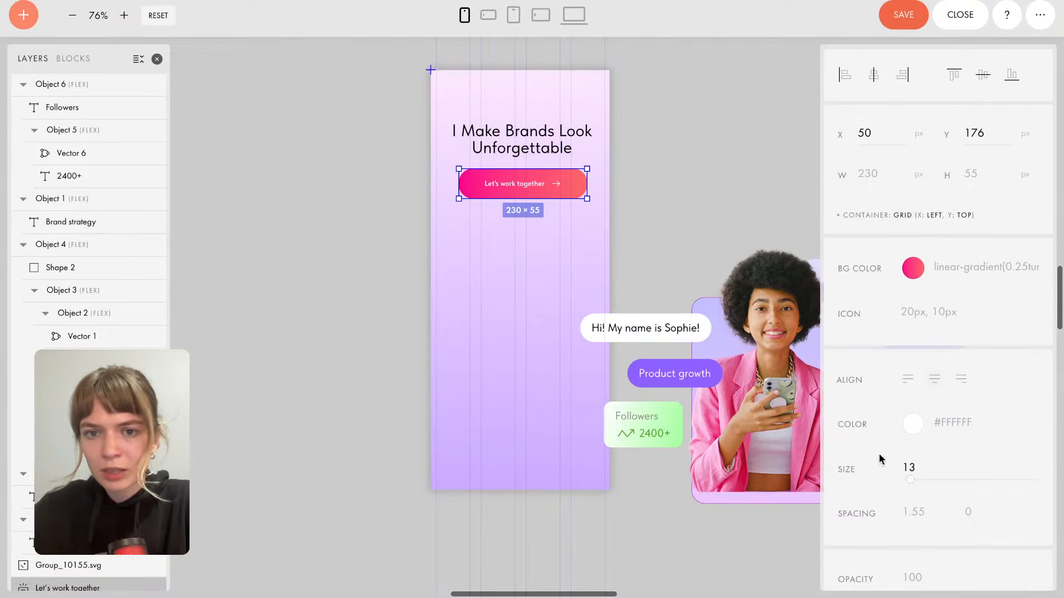
Narrow the button to about 208 px wide and centre it horizontally on the artboard.
left_click_drag(588, 176, 523, 182)
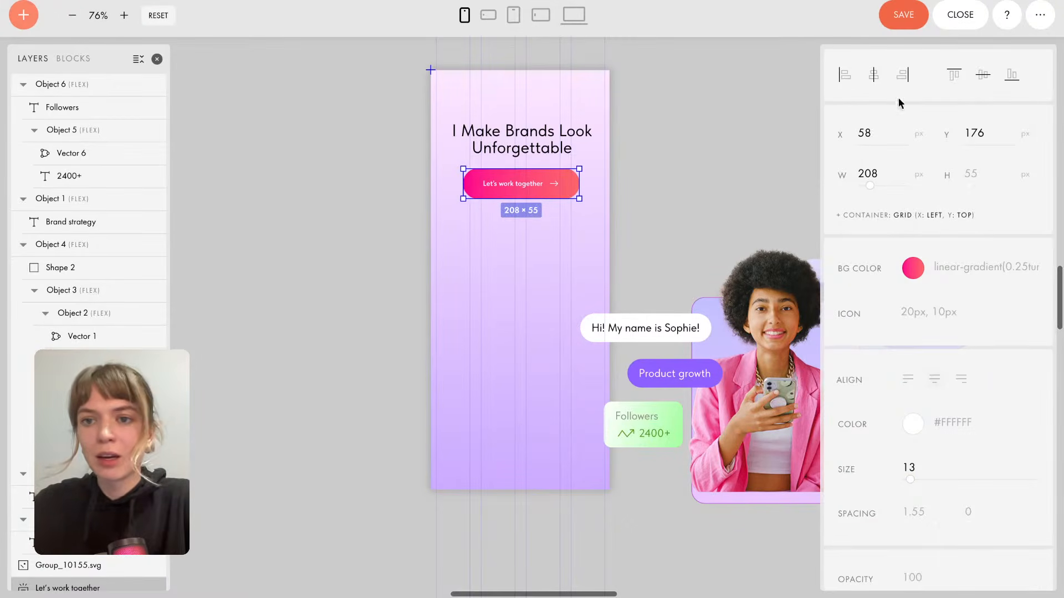
left_click(876, 77)
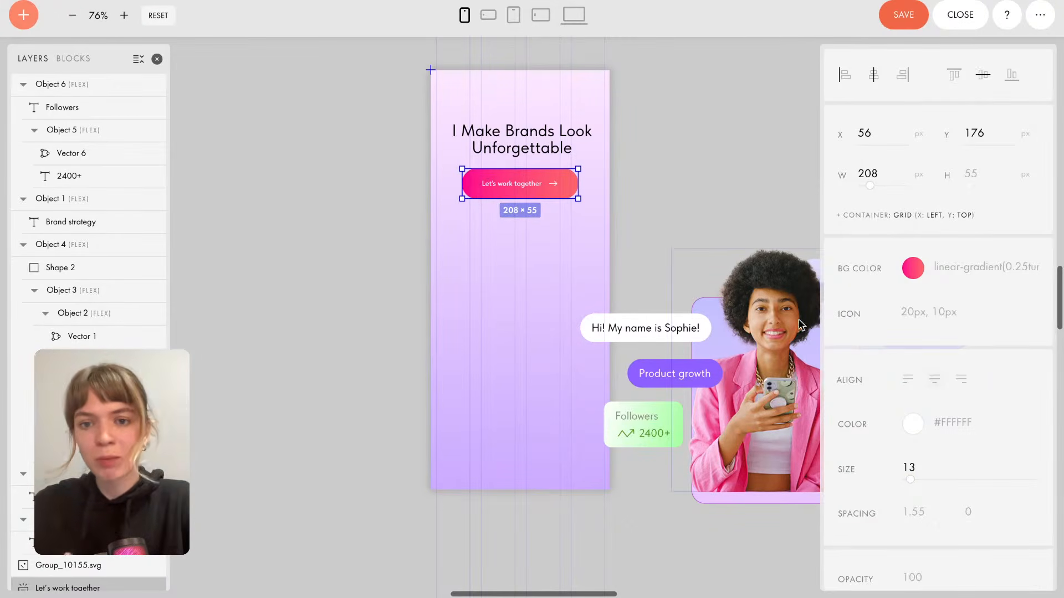
Move the rounded backdrop and the woman's portrait onto the lower part of the phone artboard, with the portrait centred over the backdrop.
scroll(769, 341, "down", 1)
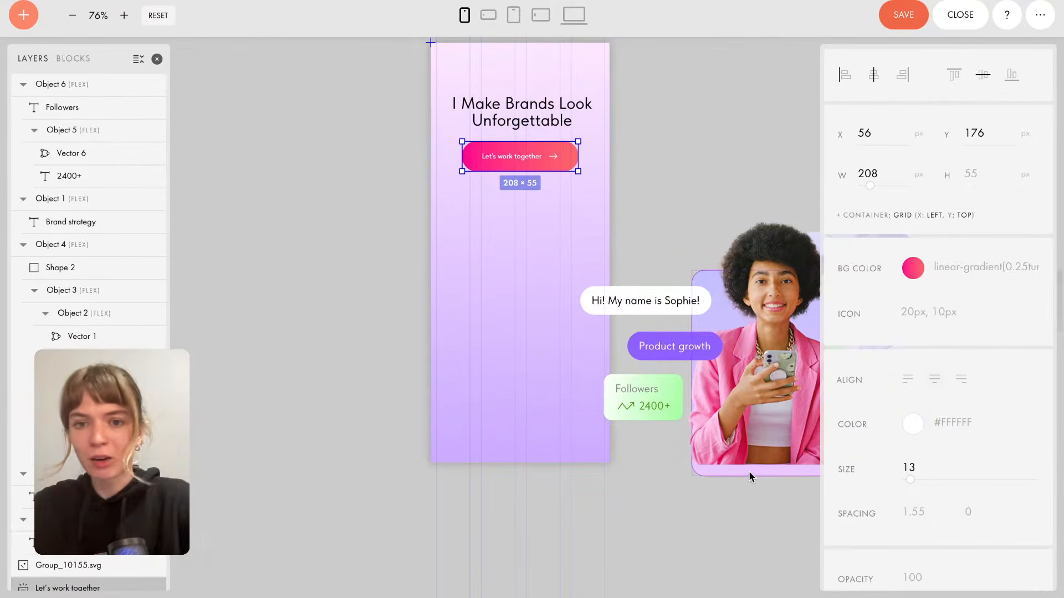
left_click_drag(753, 471, 500, 472)
left_click(767, 374)
left_click_drag(768, 374, 522, 380)
left_click(742, 291)
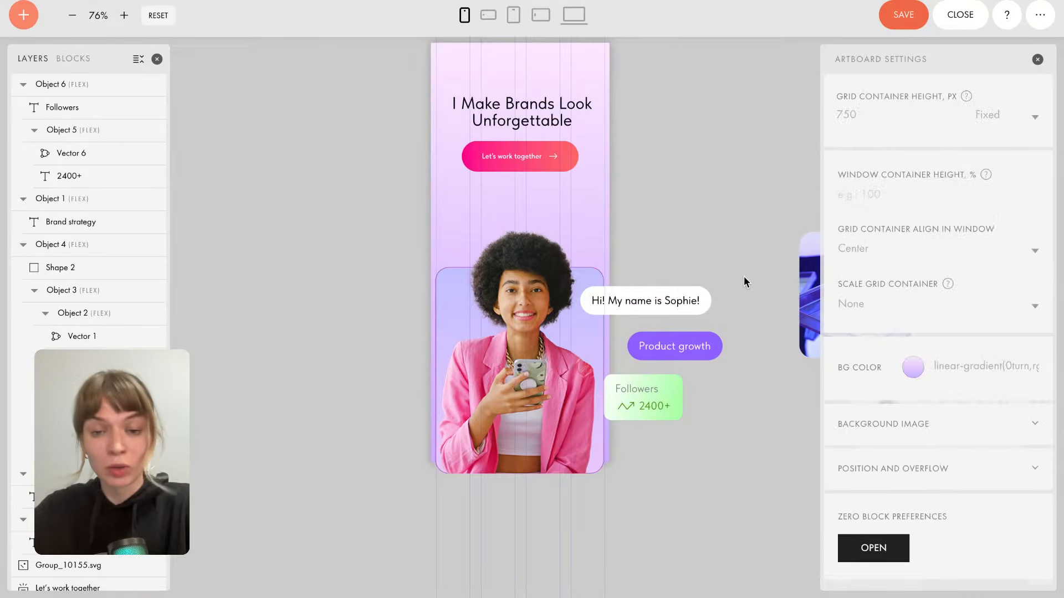
Place the white greeting label between the button and the portrait, aligned with the phone layout's left margin.
left_click(690, 296)
left_click(690, 303)
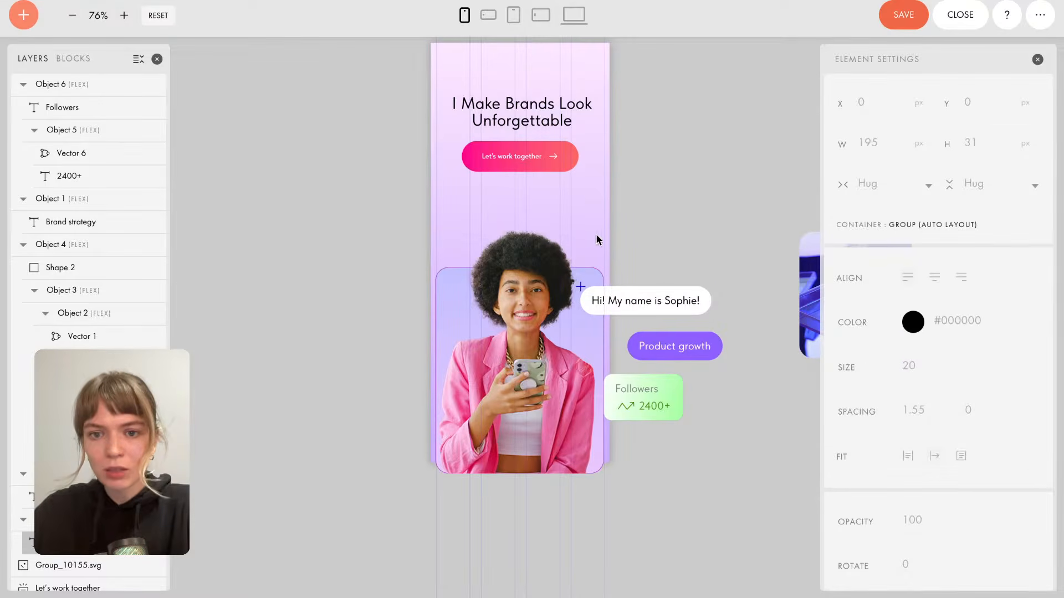
left_click(708, 294)
left_click(704, 297)
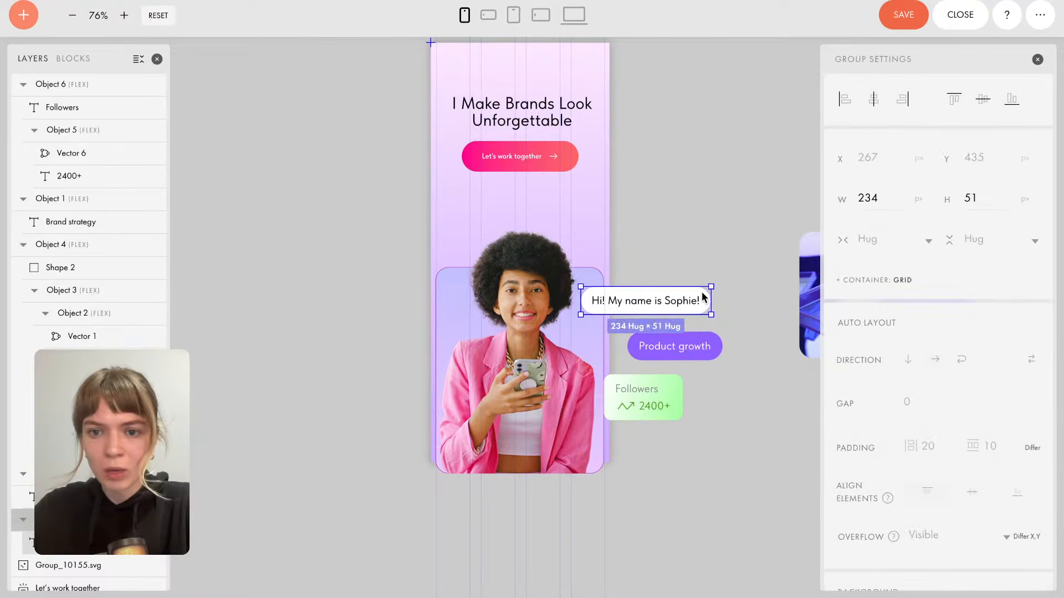
left_click_drag(701, 298, 555, 204)
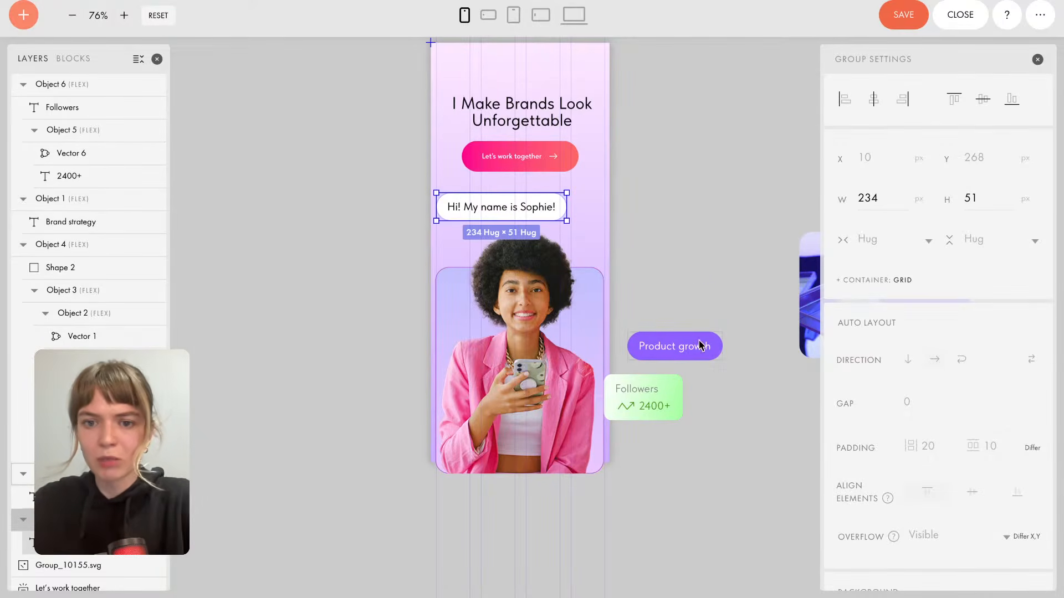
Place the Product growth label over the portrait's lower right and the green Followers card over its left side.
left_click(701, 347)
left_click(620, 267)
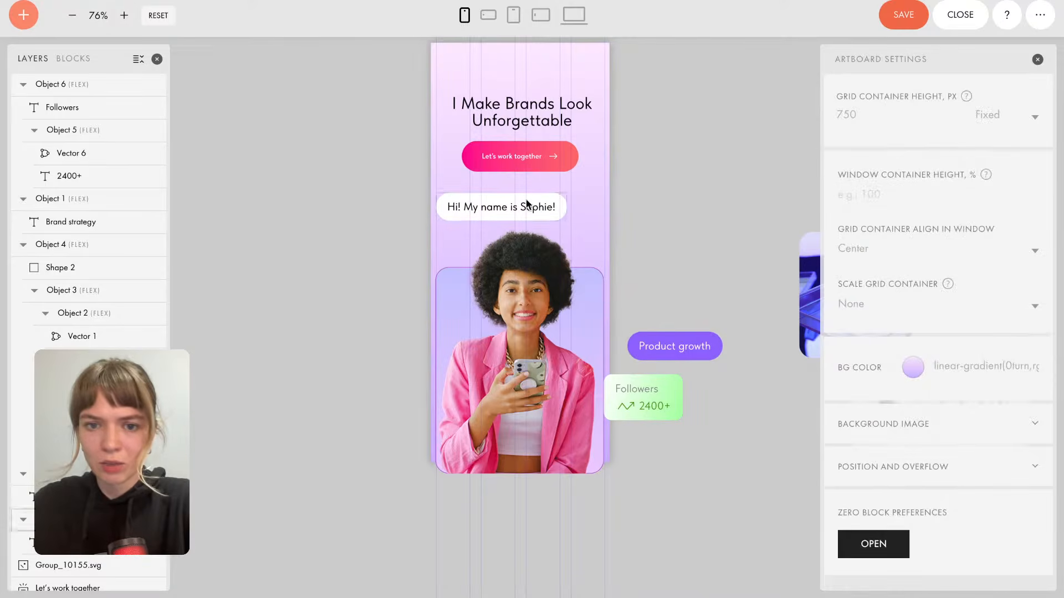
left_click_drag(677, 345, 566, 439)
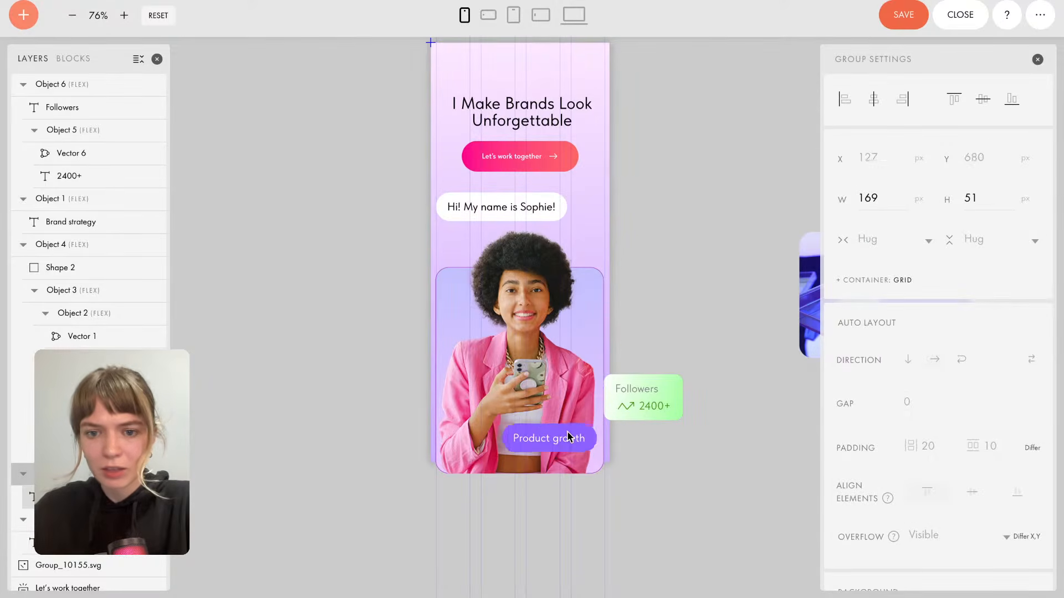
left_click_drag(664, 391, 495, 360)
left_click(675, 346)
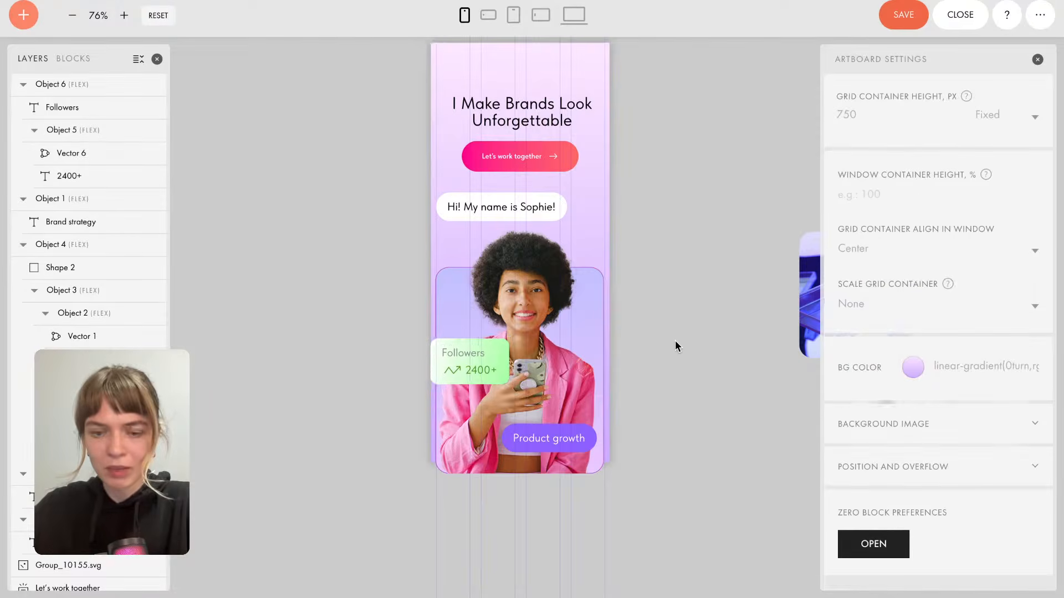
Place the green checkmark over the portrait's right side and extend the phone artboard's height downward.
scroll(675, 346, "down", 2, "ctrl")
scroll(676, 345, "down", 2)
scroll(674, 311, "right", 3)
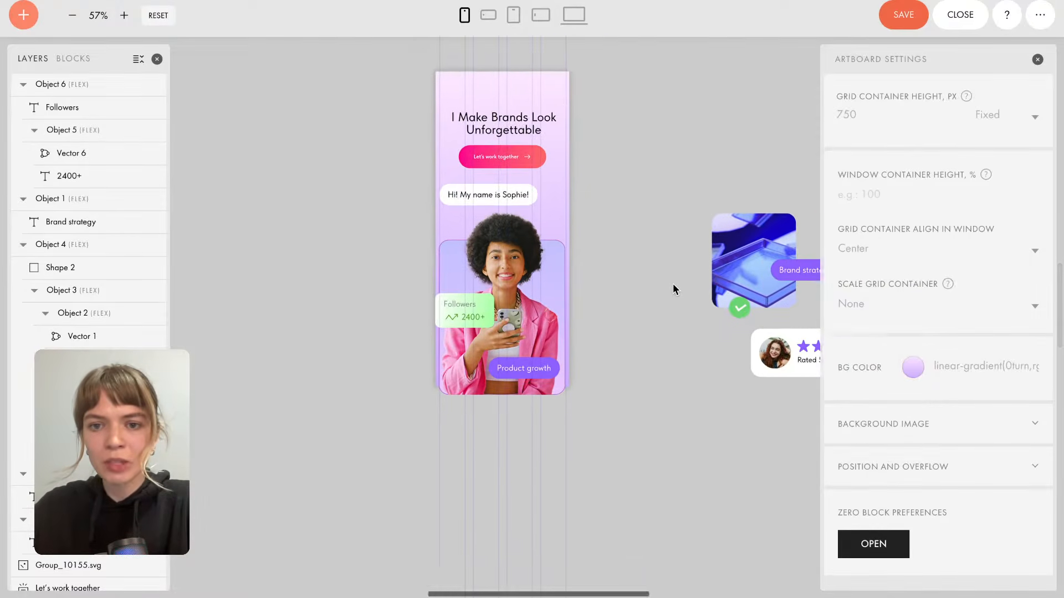
left_click(712, 322)
left_click_drag(712, 322, 514, 325)
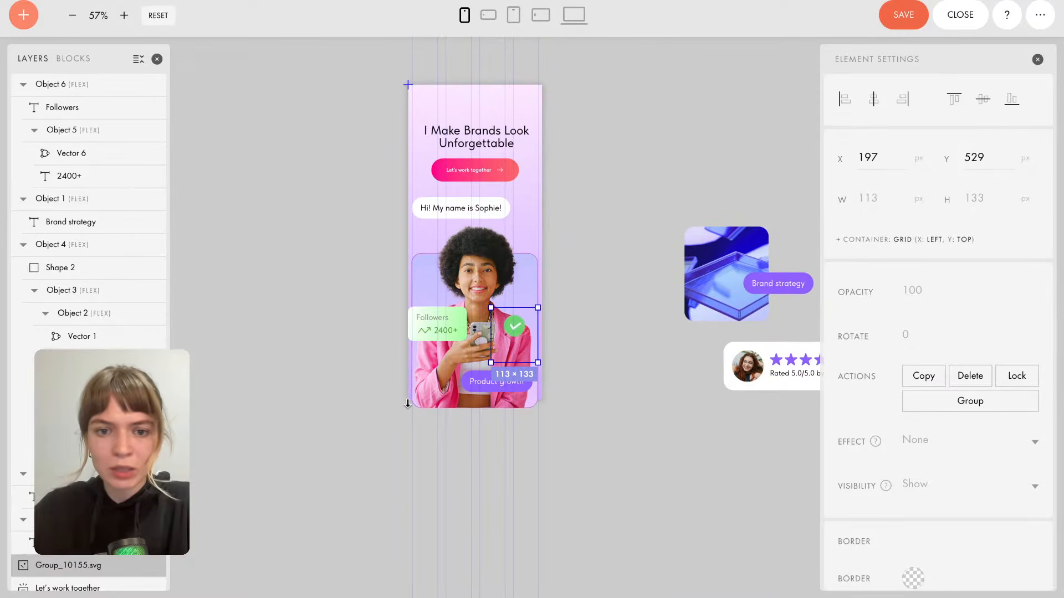
left_click_drag(406, 438, 403, 555)
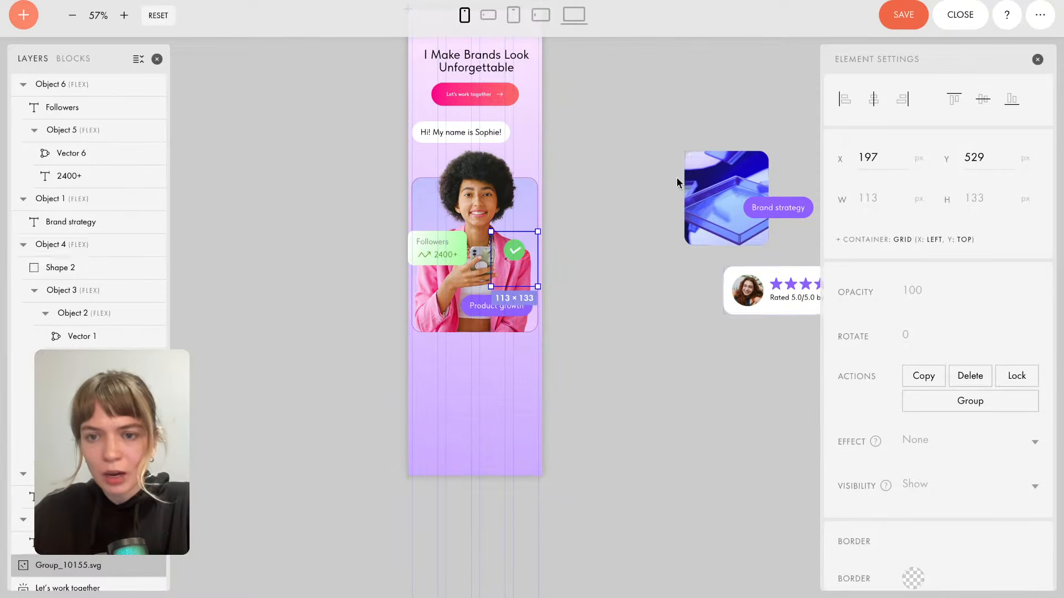
Place the white star-rating card below the portrait on the phone artboard and resize it to 299 × 104 px.
left_click_drag(786, 277, 473, 356)
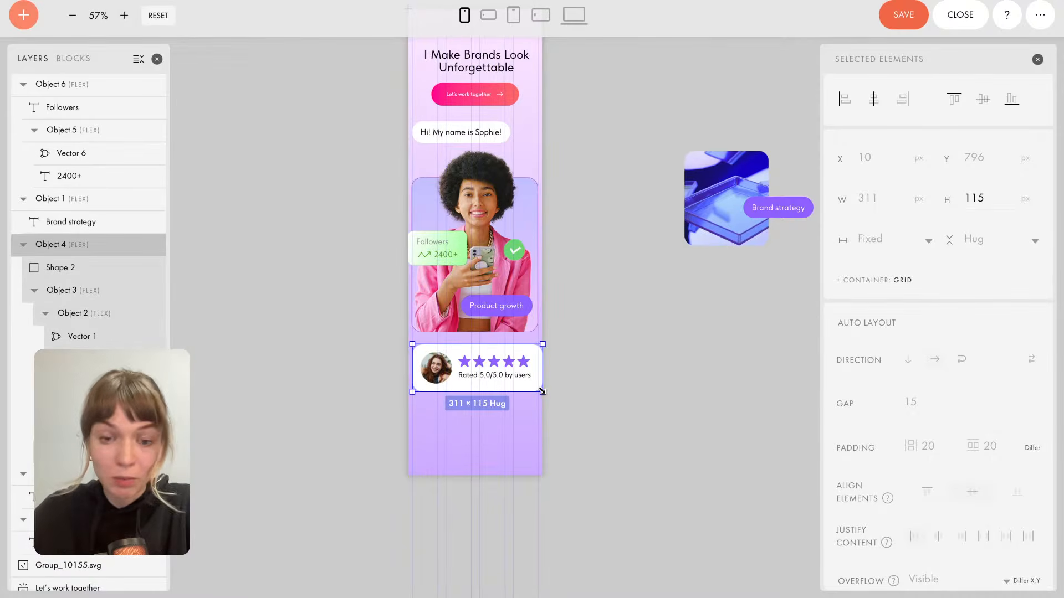
left_click_drag(542, 391, 537, 386)
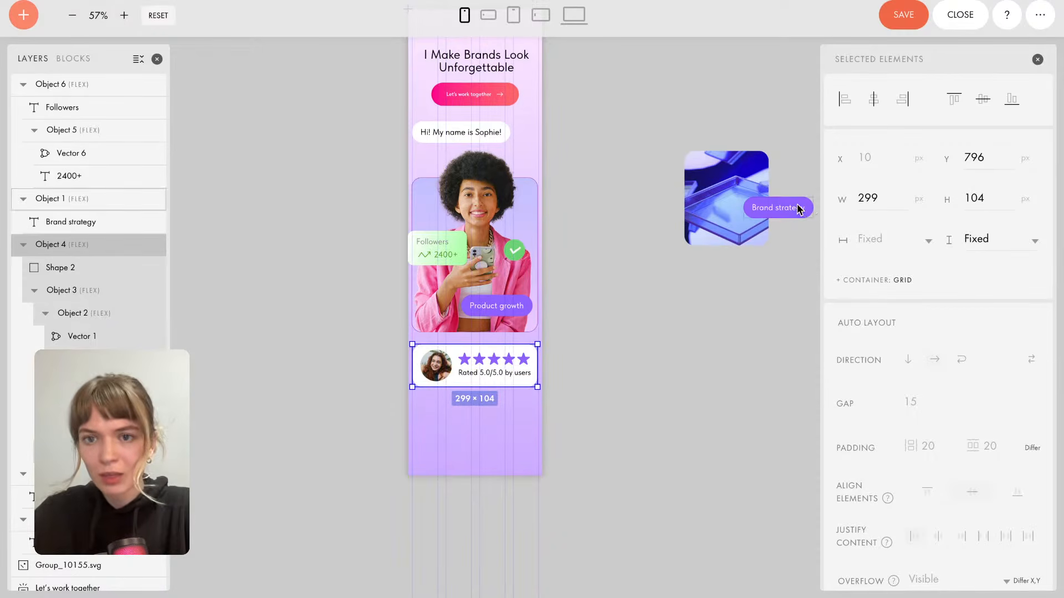
left_click(597, 175)
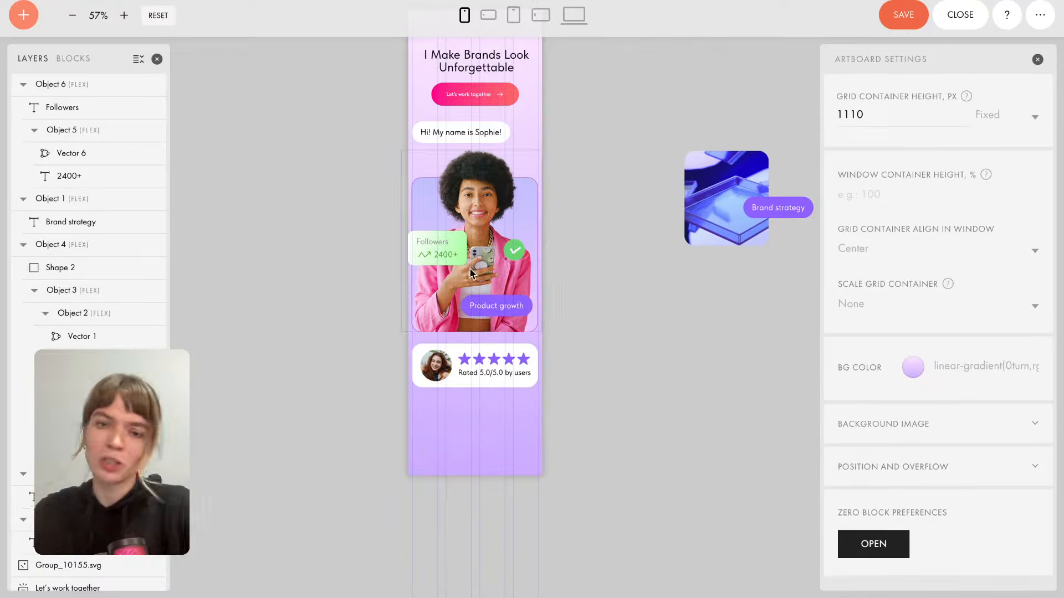
Shift the green checkmark slightly upward over the portrait to X 196, Y 514.
scroll(470, 269, "up", 1)
left_click(481, 186)
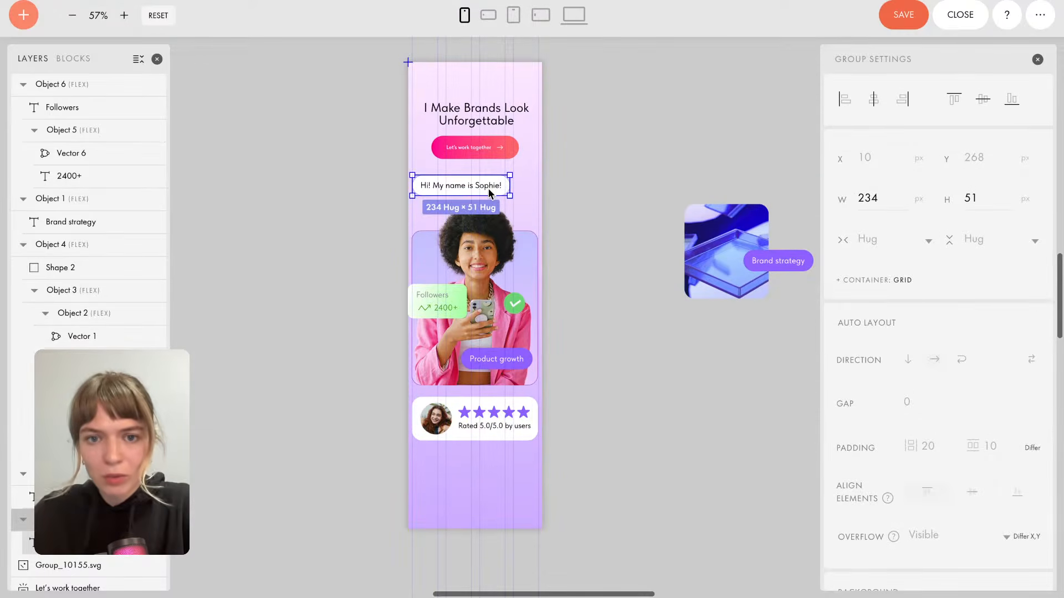
scroll(484, 184, "up", 1)
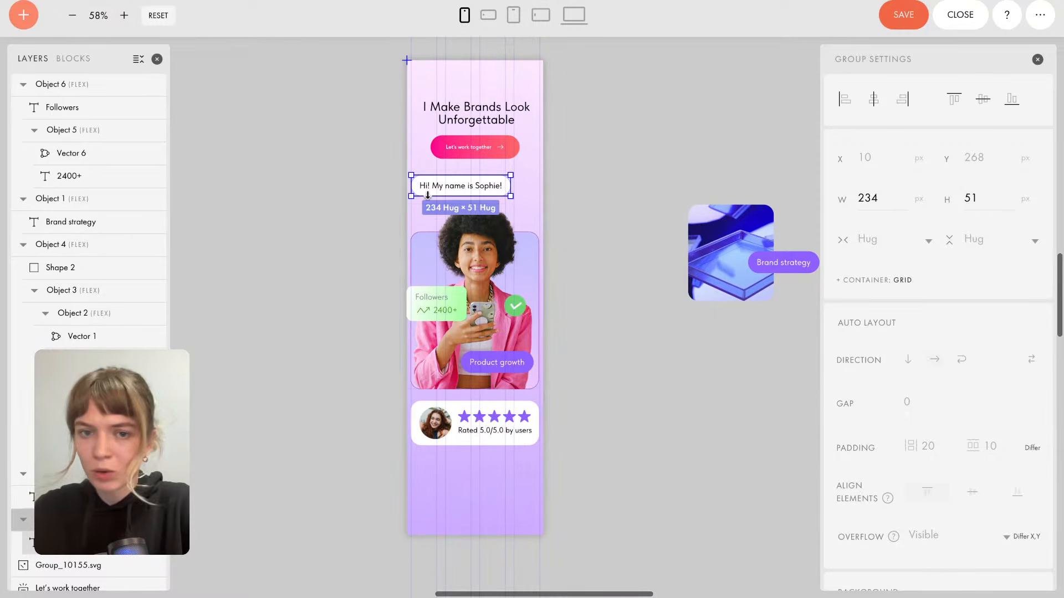
left_click(512, 308)
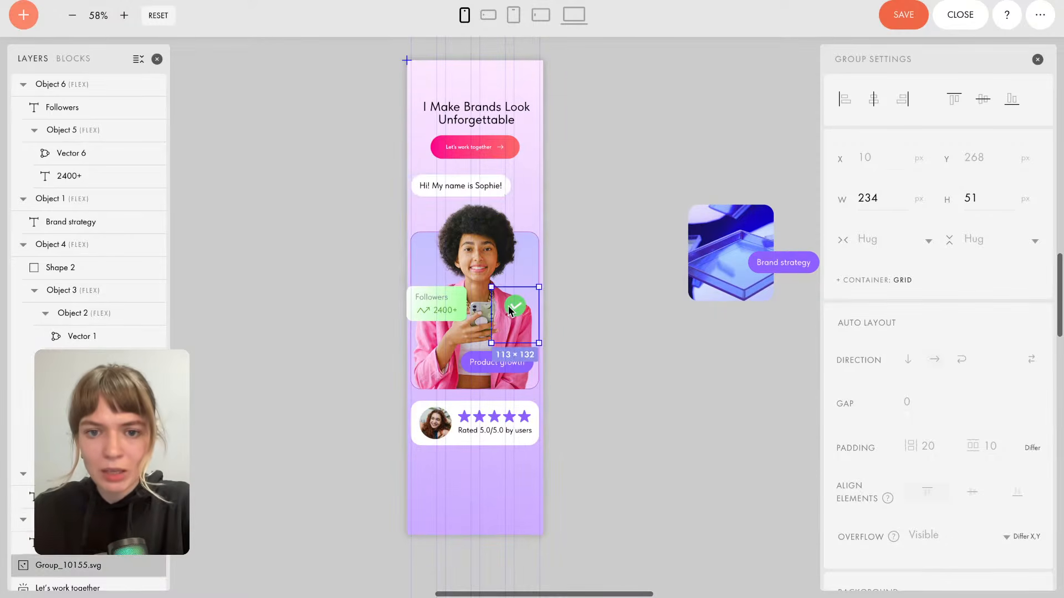
scroll(510, 308, "up", 5)
left_click_drag(527, 305, 530, 291)
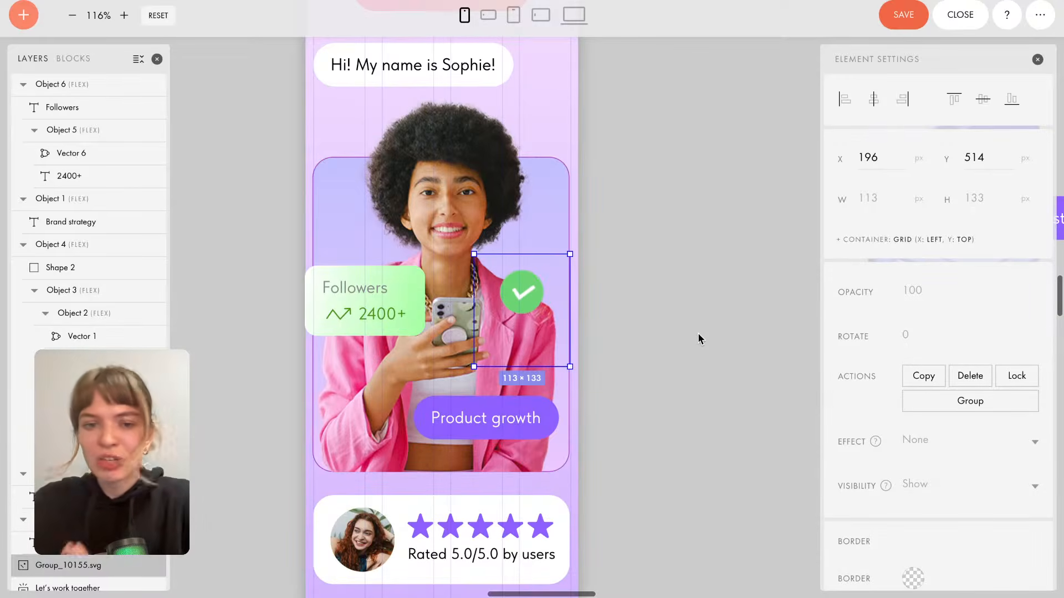
Switch on mobile animation for the green checkmark and the star-rating card.
scroll(866, 420, "down", 7)
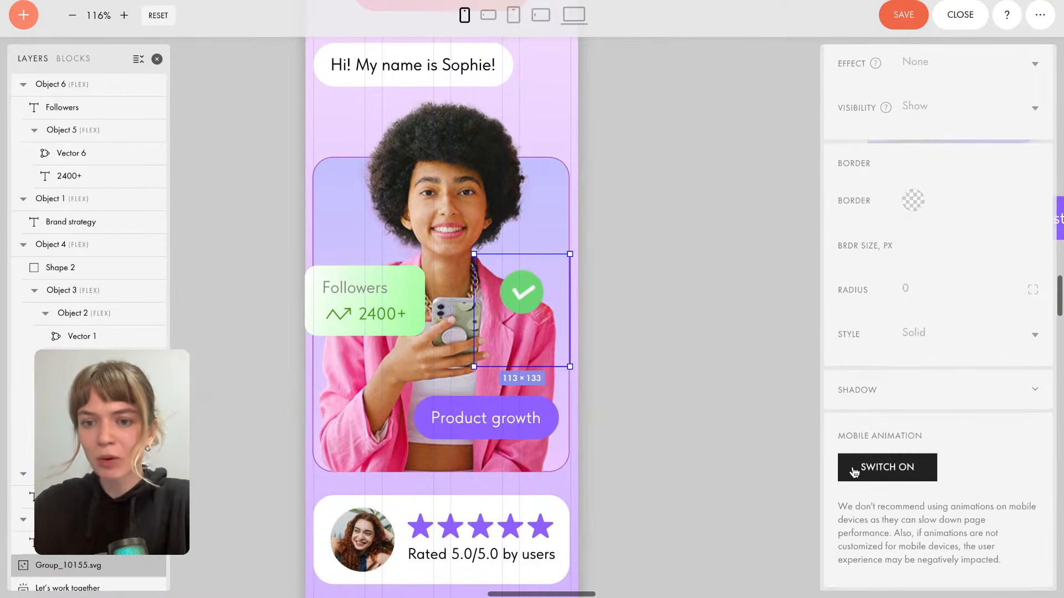
left_click(881, 473)
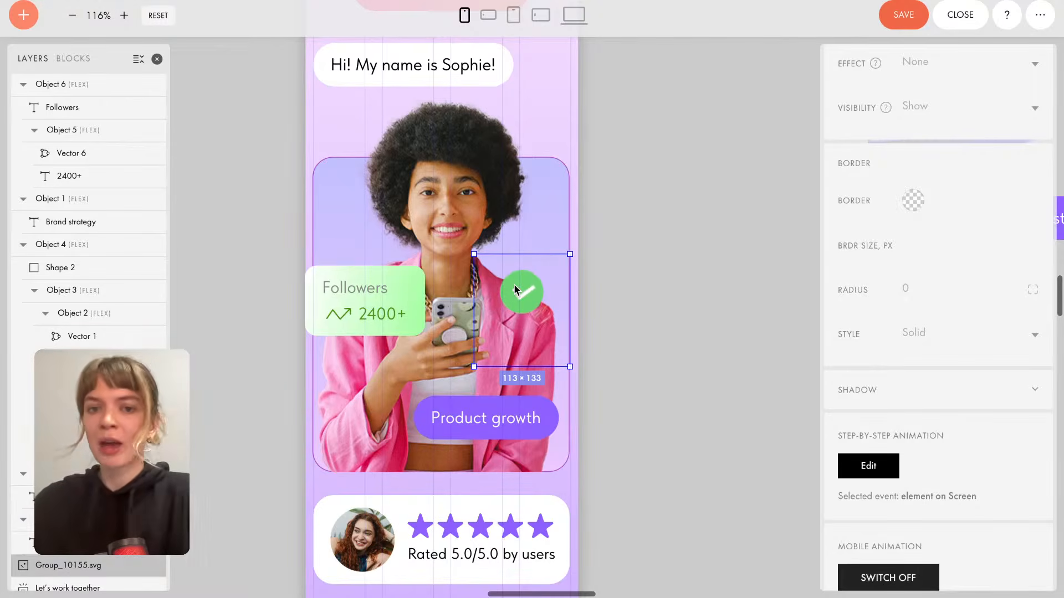
scroll(514, 289, "down", 2)
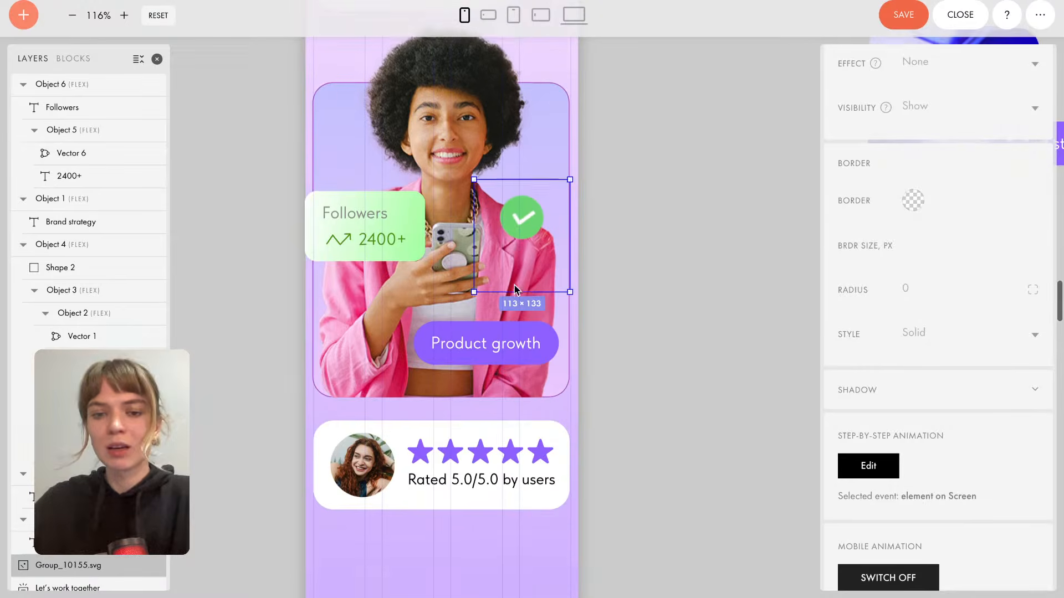
left_click(428, 438)
scroll(859, 383, "down", 12)
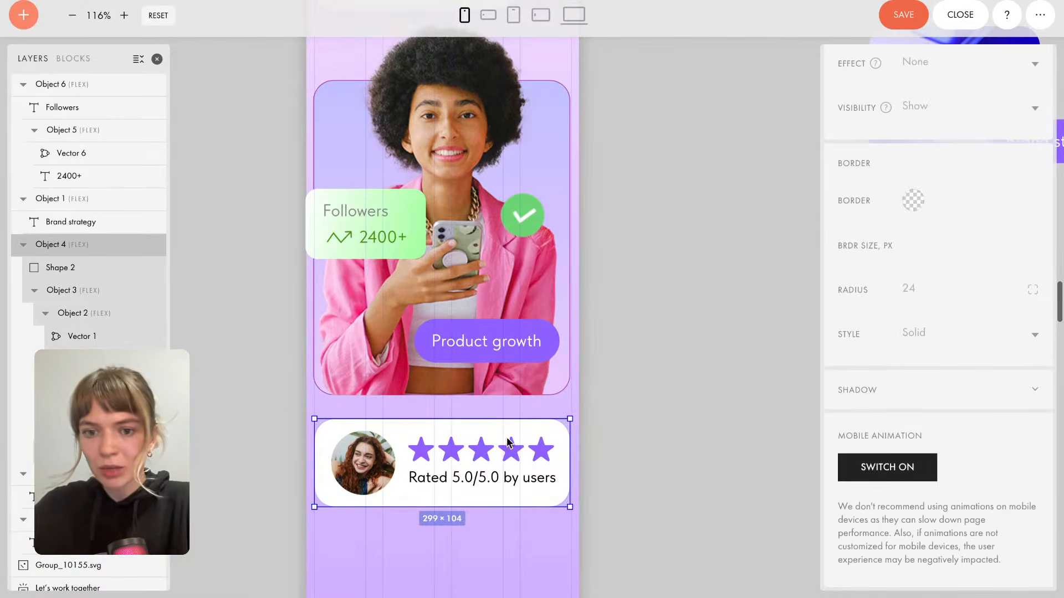
left_click(897, 469)
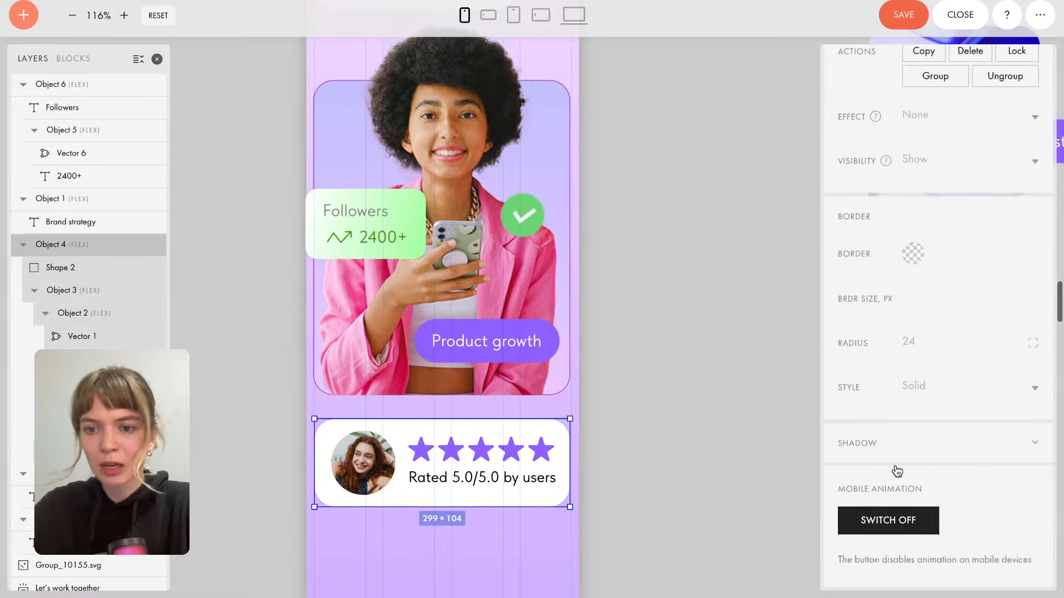
Switch on mobile animation for the "I Make Brands Look Unforgettable" headline and the "Let's work together" button.
scroll(589, 286, "up", 5)
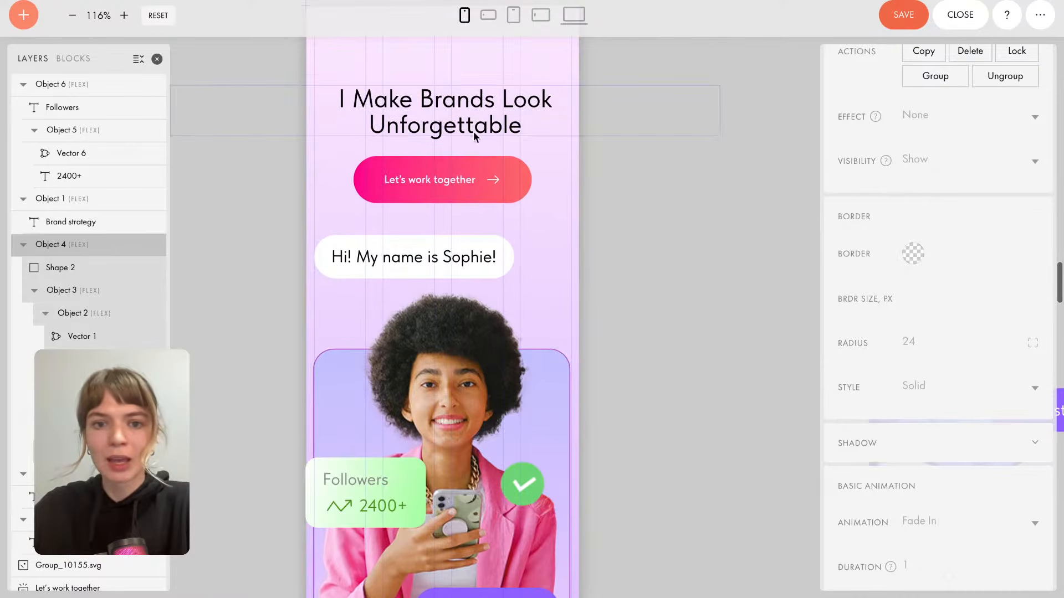
left_click(474, 122)
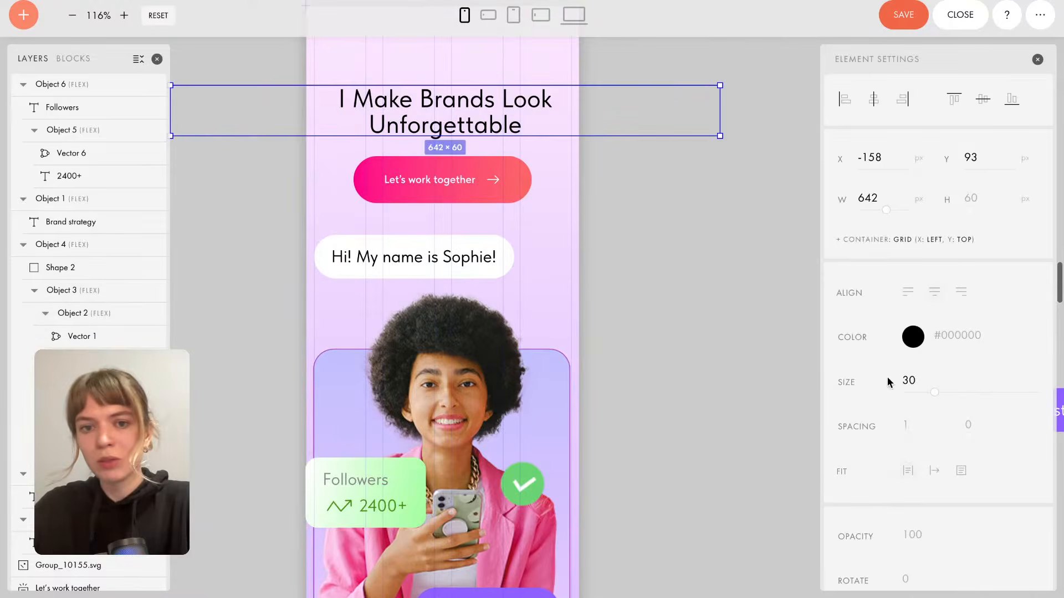
scroll(906, 437, "down", 5)
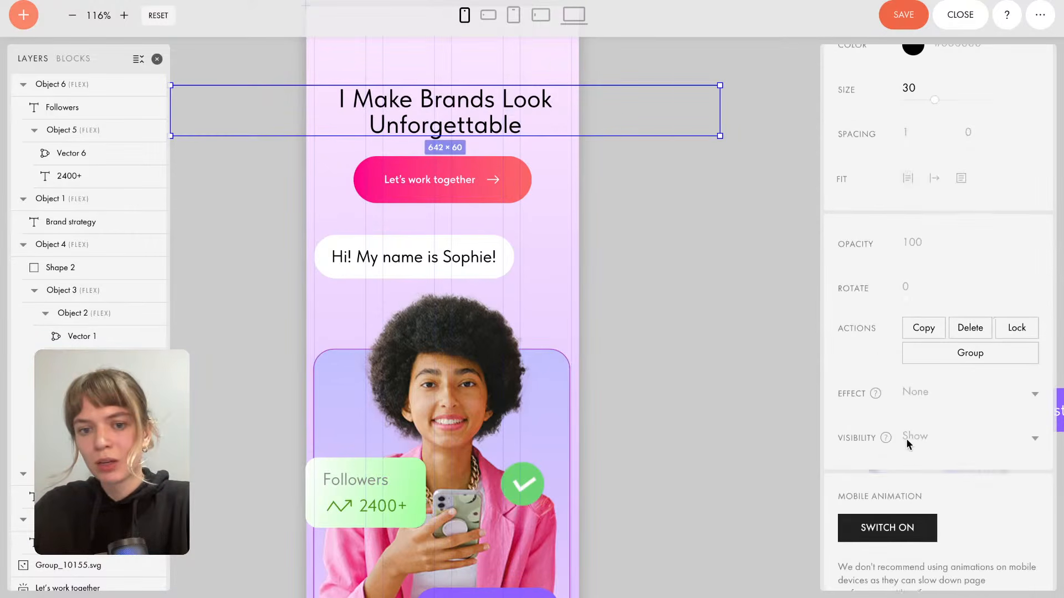
scroll(906, 437, "down", 1)
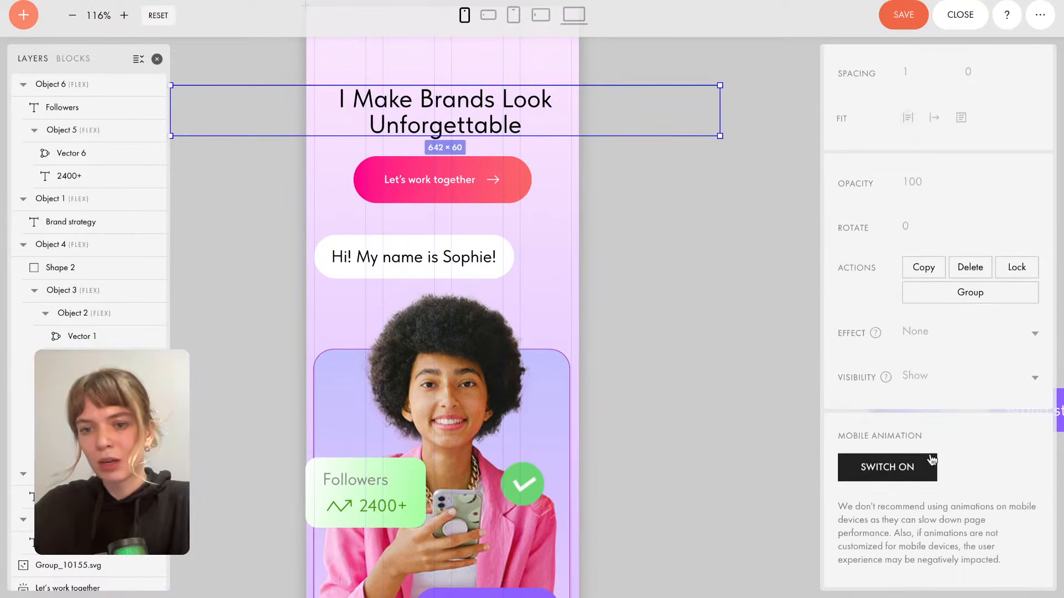
left_click(887, 468)
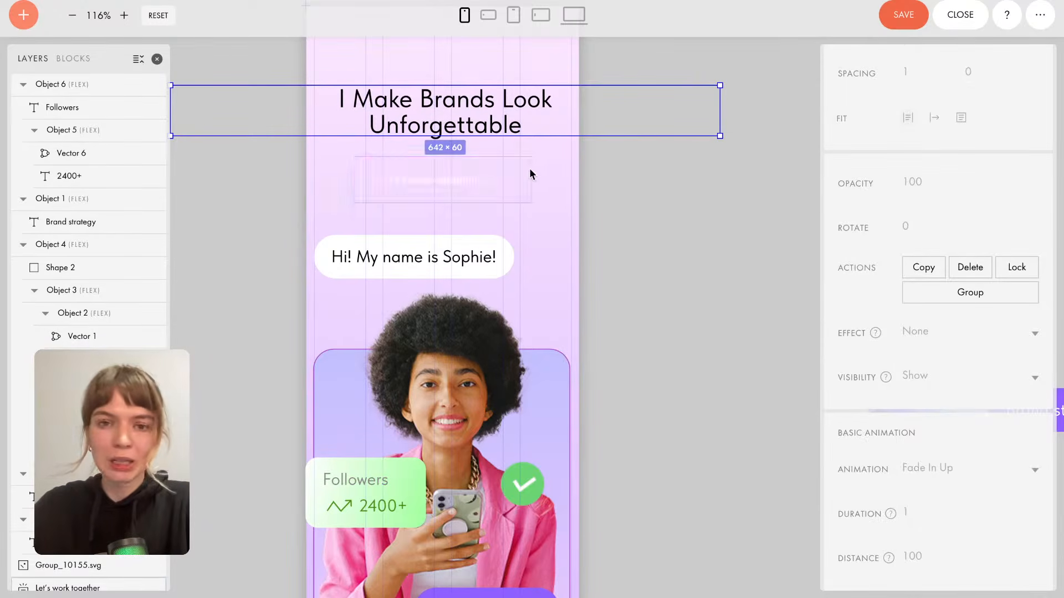
left_click(523, 171)
scroll(859, 408, "down", 10)
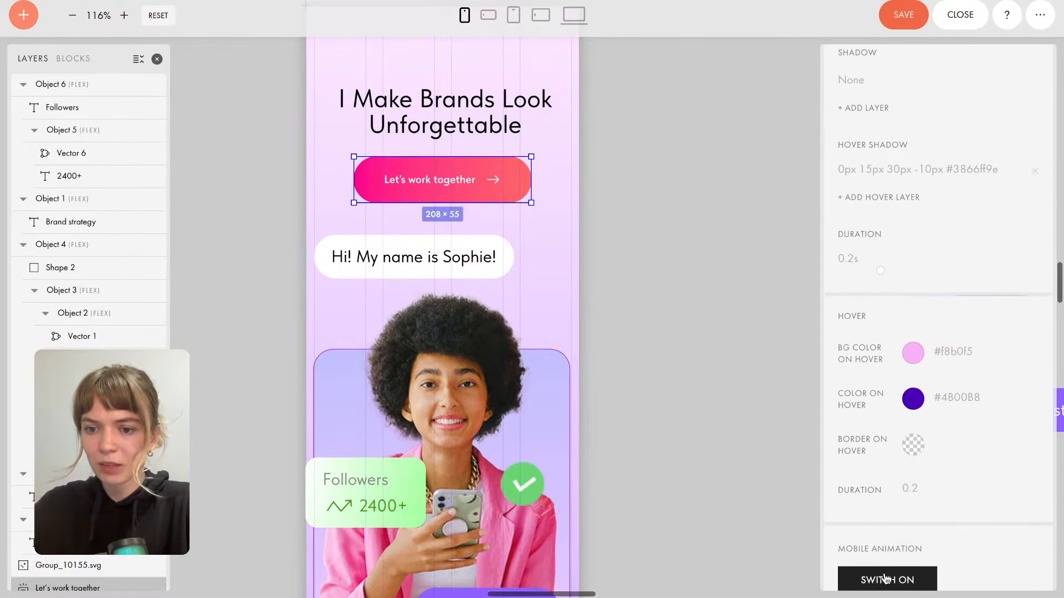
left_click(886, 579)
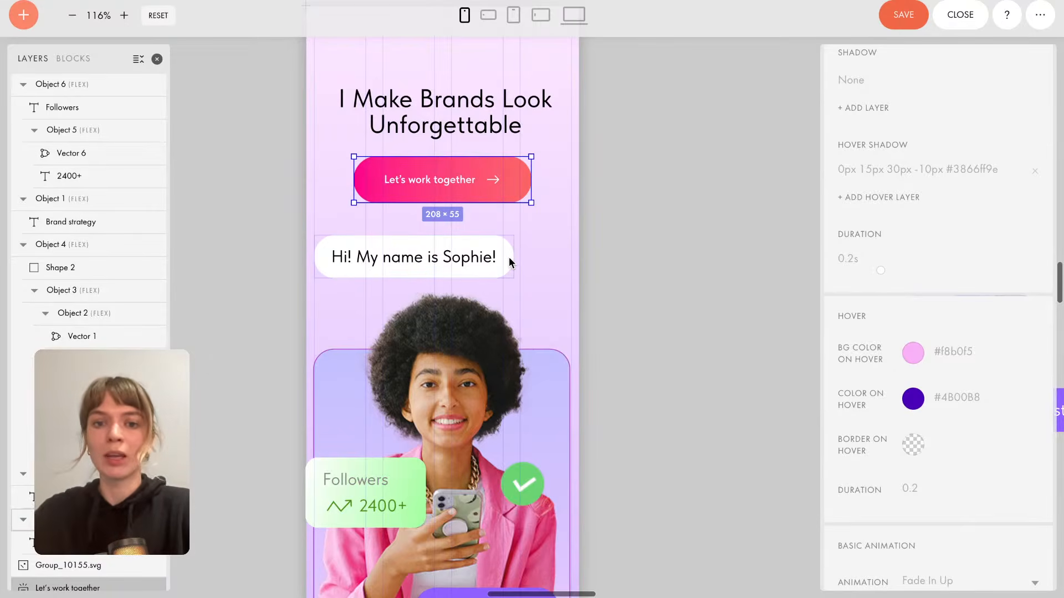
Move the green Followers card lower over the portrait to Y 569, keeping it at the artboard's left edge.
left_click(640, 257)
scroll(641, 257, "down", 3)
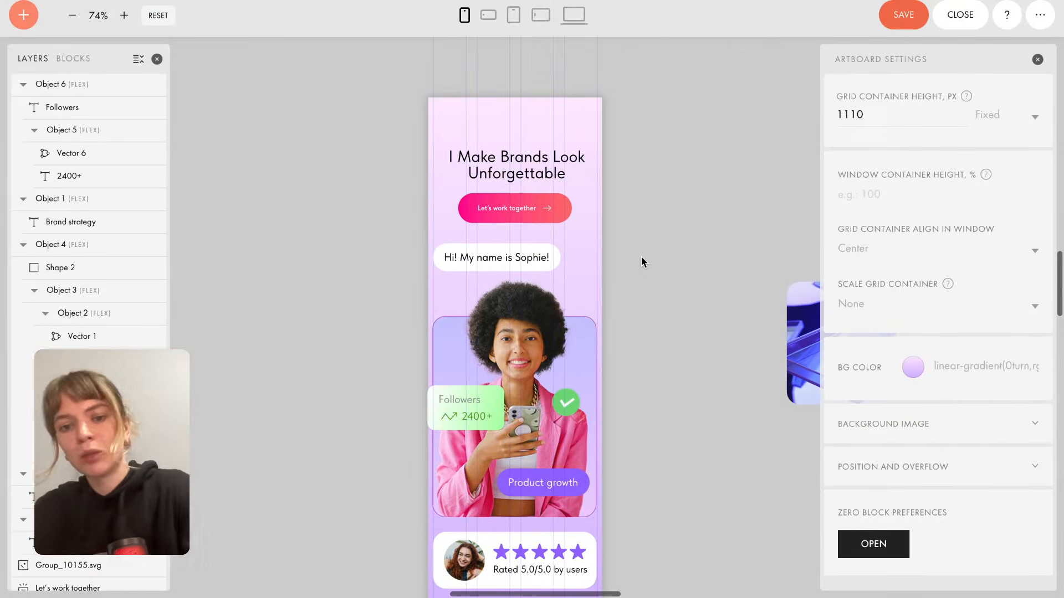
left_click(586, 354)
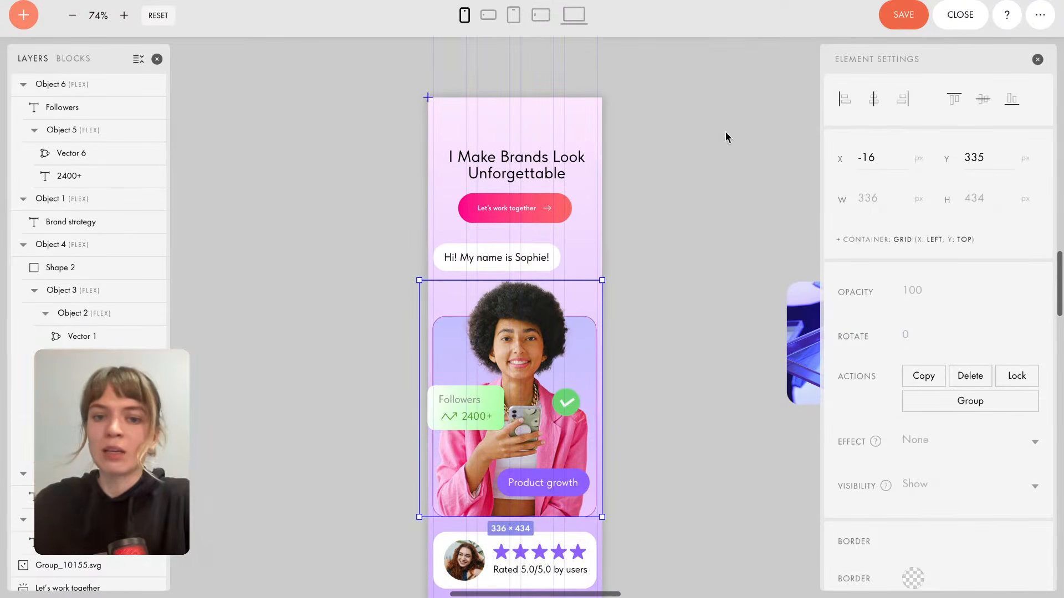
left_click(492, 403)
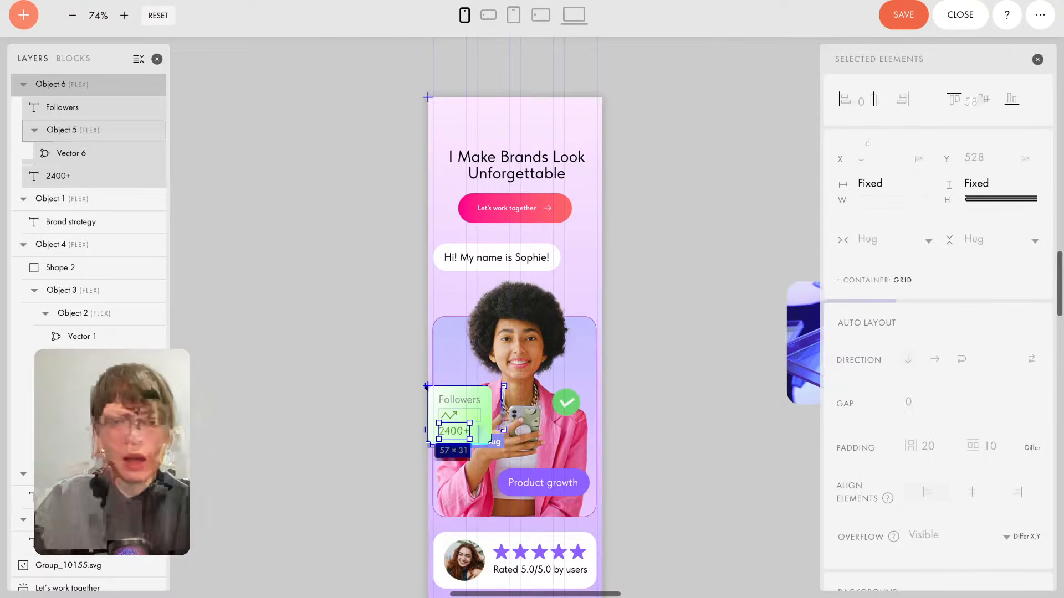
left_click(683, 323)
left_click(493, 394)
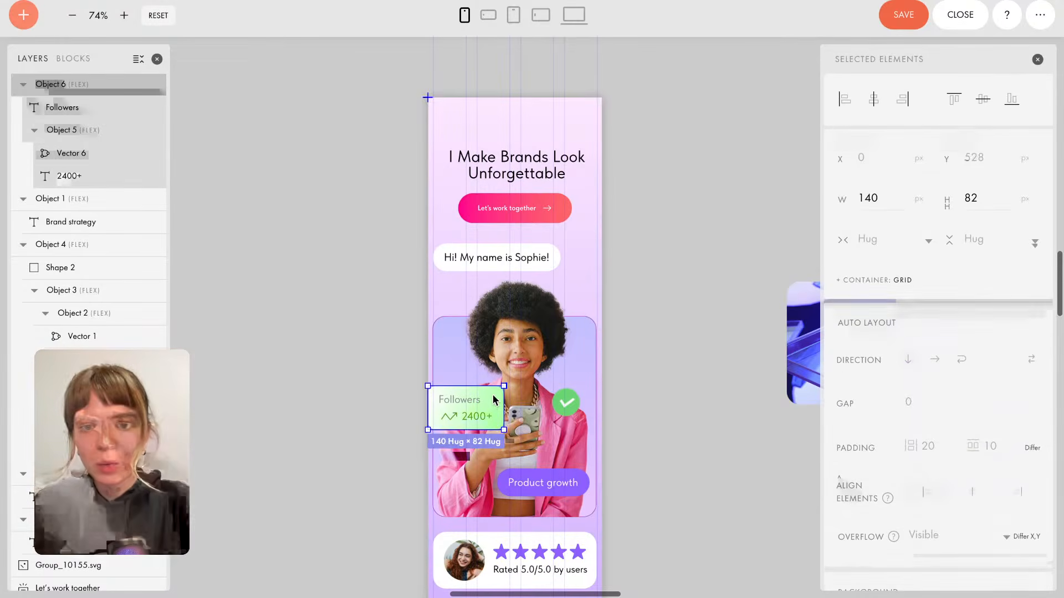
left_click_drag(491, 398, 491, 418)
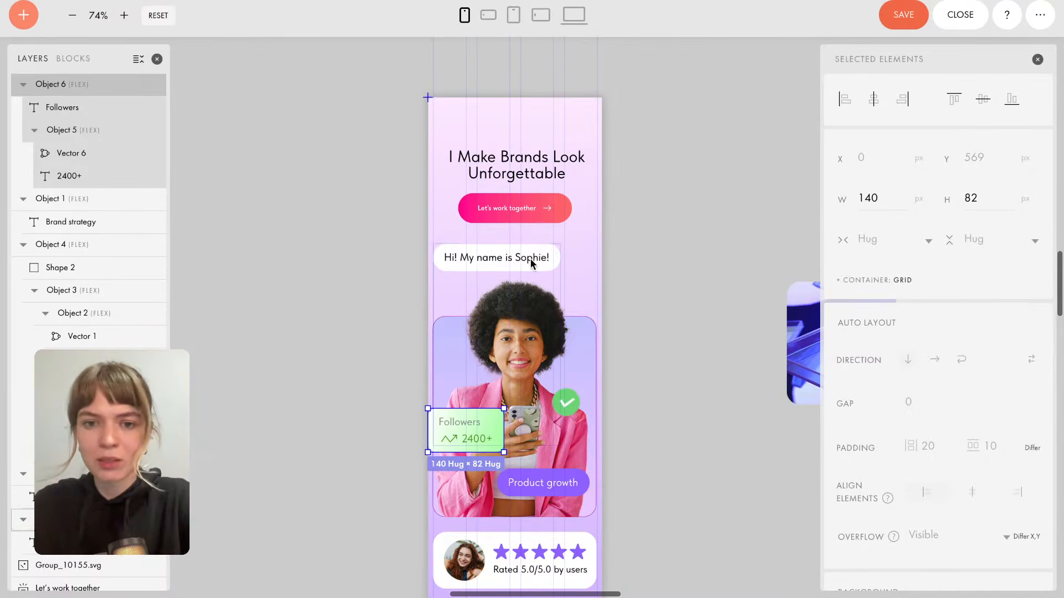
key("Escape")
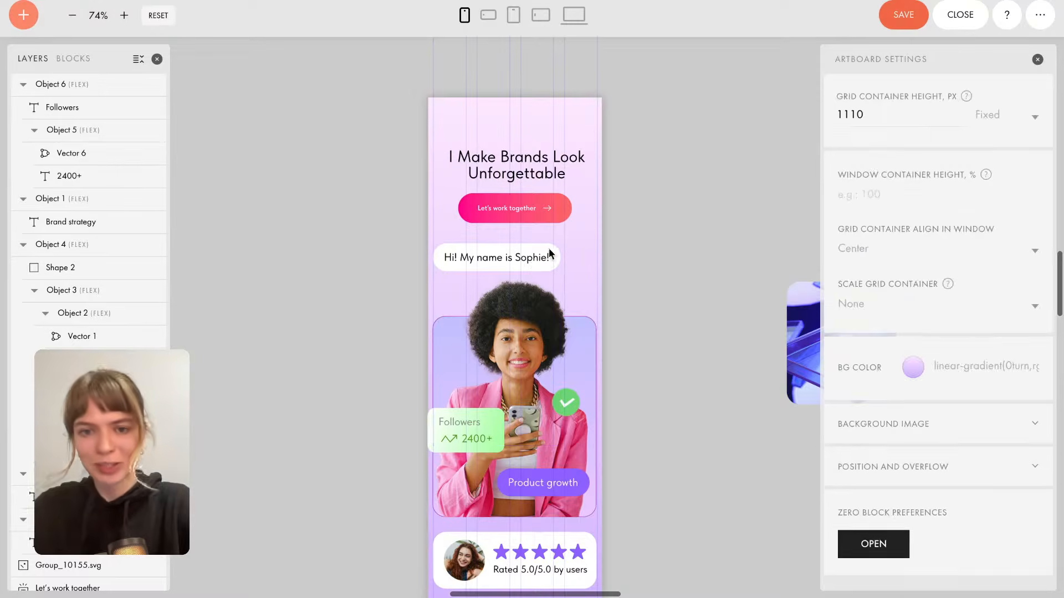
Move the white greeting label to X 70, Y 299 above the woman's hair and put its layer behind the portrait.
left_click(511, 252)
left_click_drag(513, 254, 544, 268)
scroll(88, 417, "down", 2)
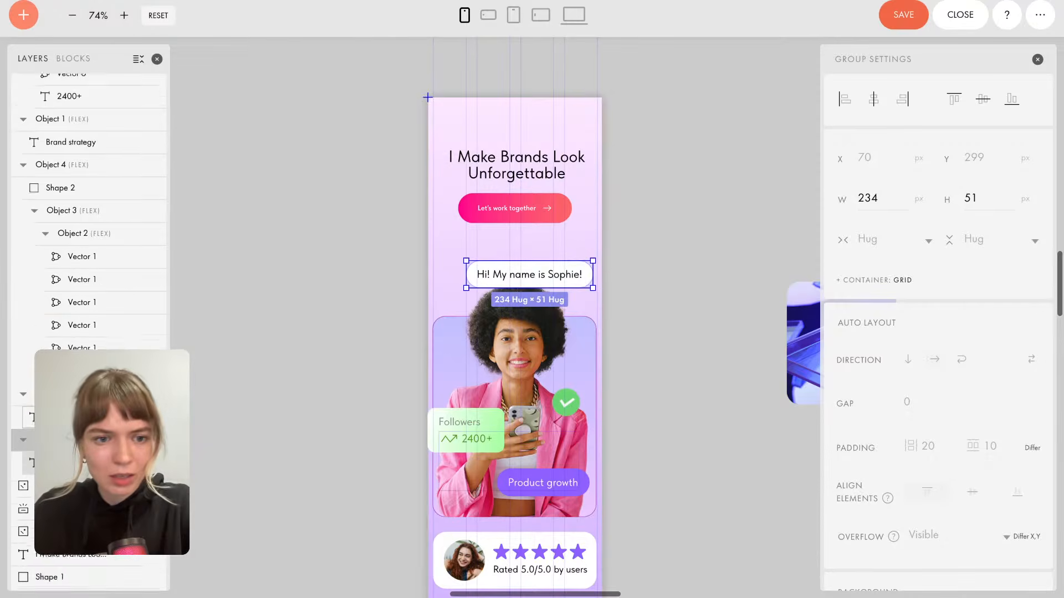
left_click_drag(66, 415, 55, 557)
left_click(685, 273)
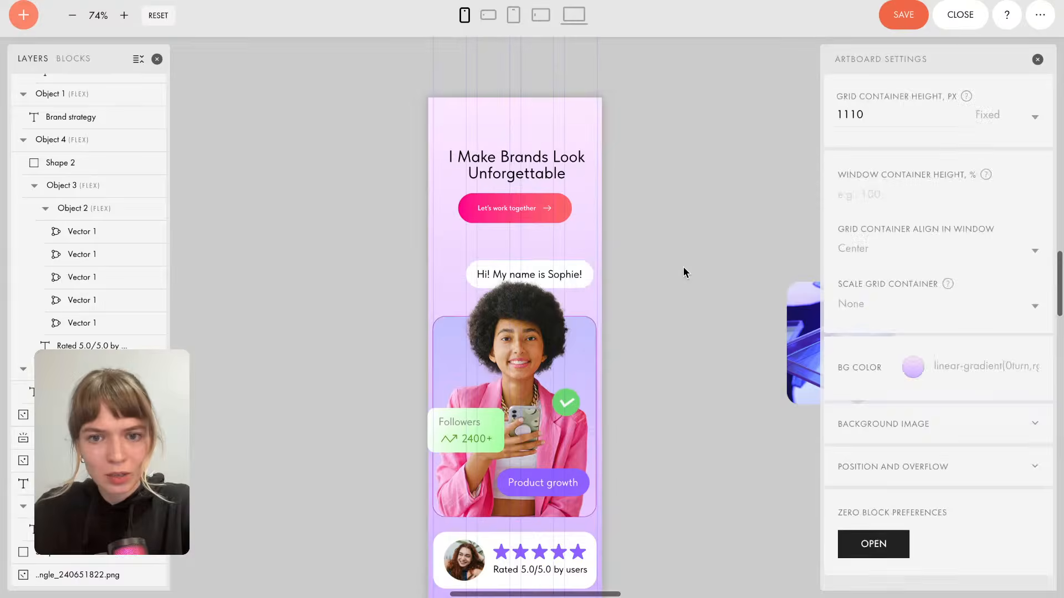
Centre the white greeting label horizontally on the phone artboard.
left_click(576, 282)
left_click(587, 268)
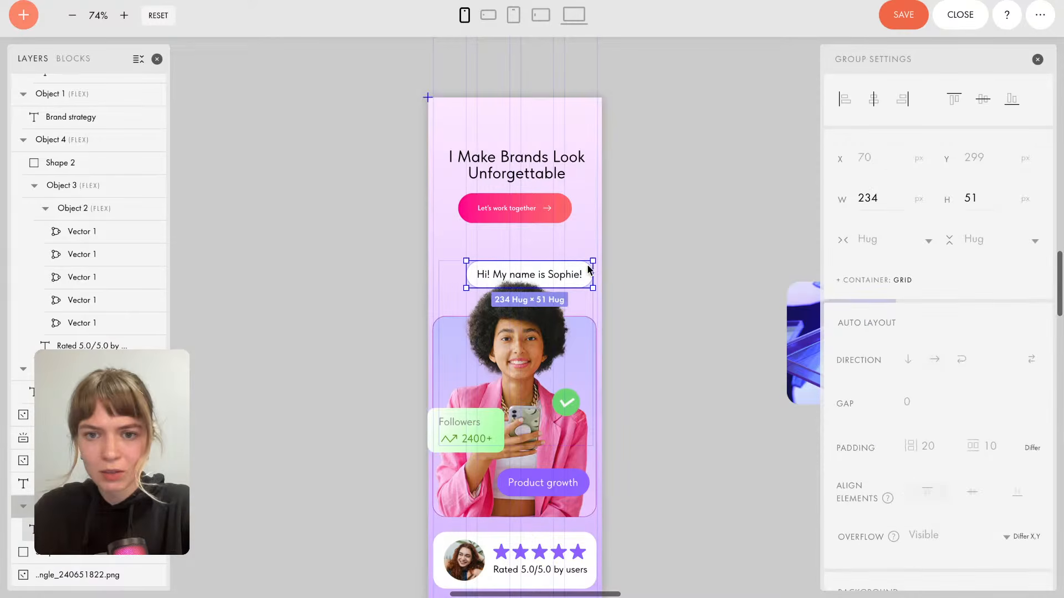
left_click(873, 99)
left_click(724, 205)
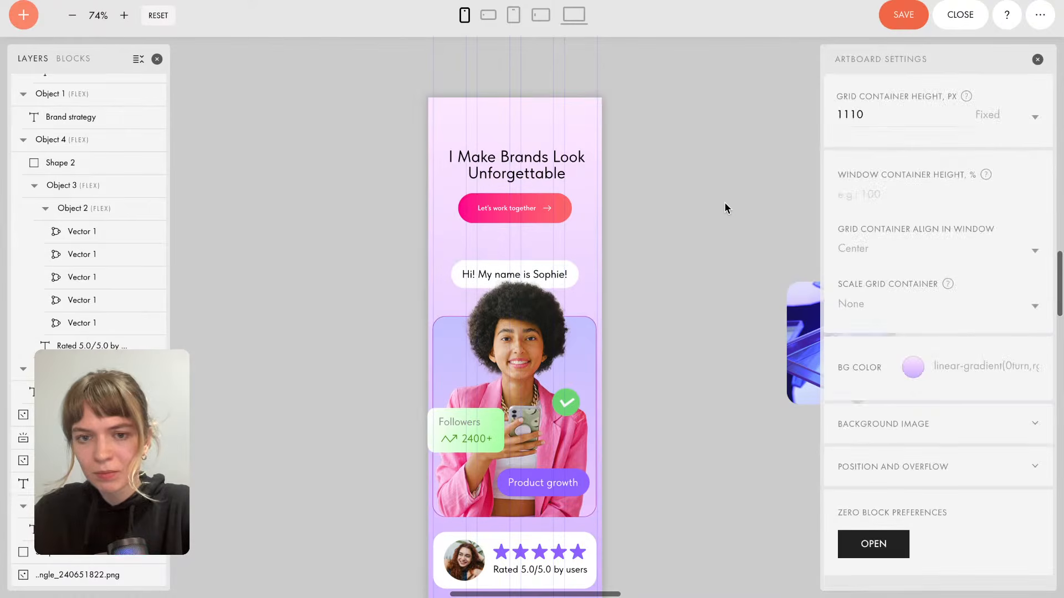
Save the hero section's phone layout and close the block editor.
scroll(646, 274, "down", 2)
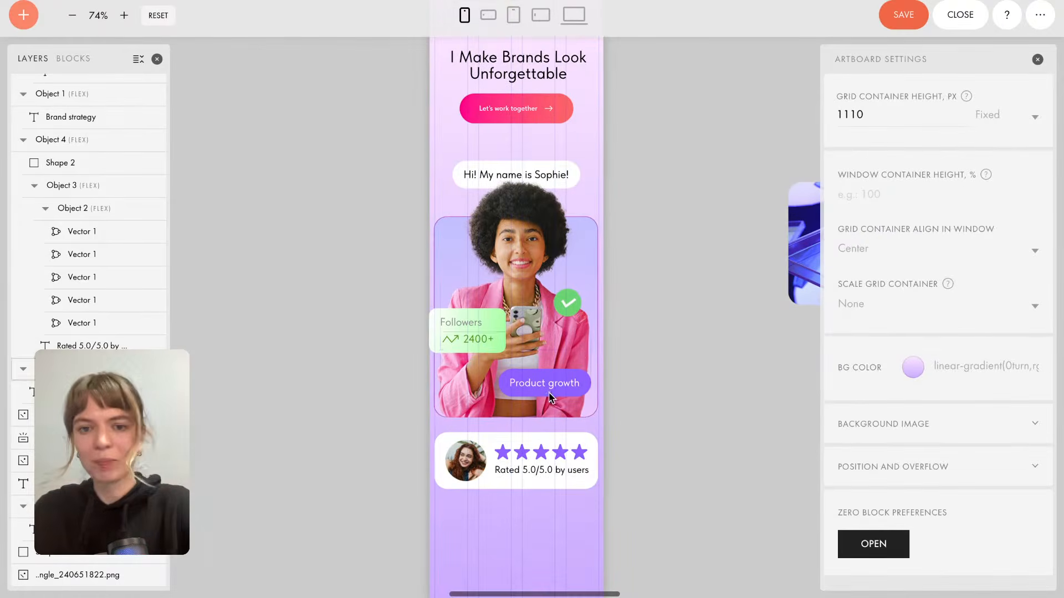
scroll(577, 339, "up", 2)
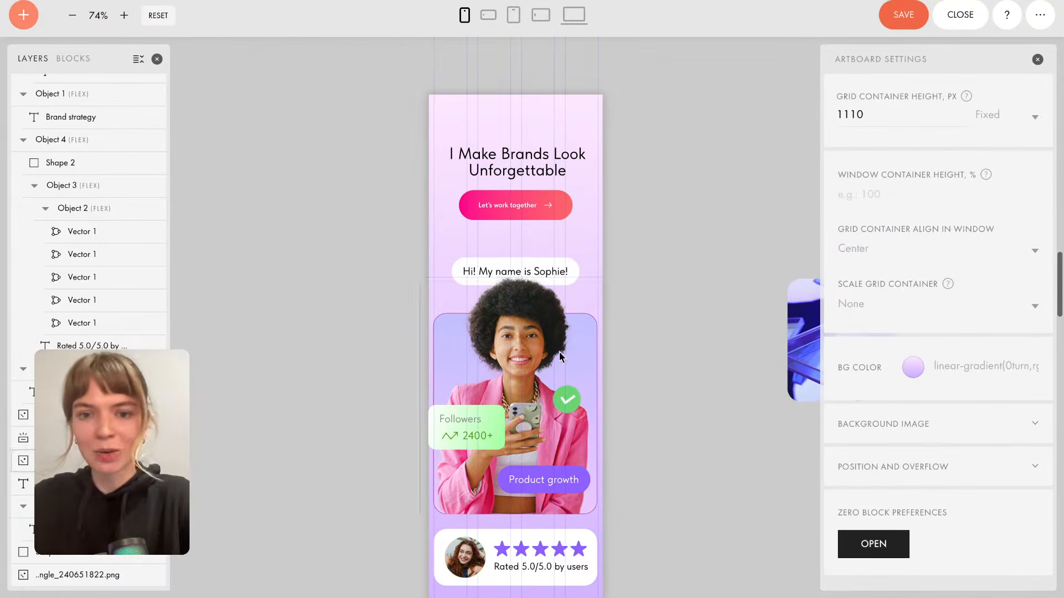
left_click(903, 16)
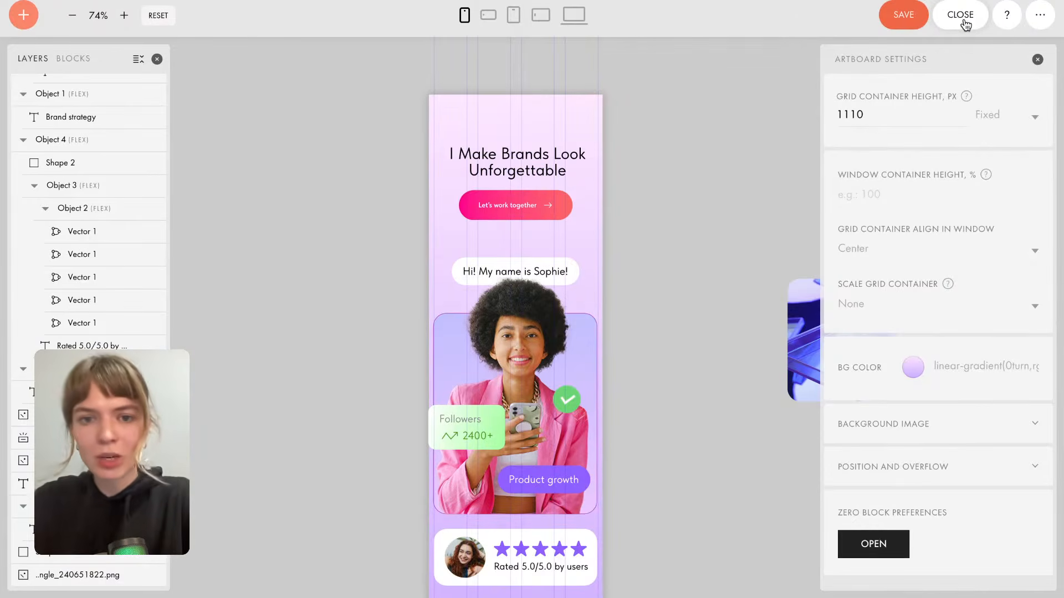
left_click(963, 16)
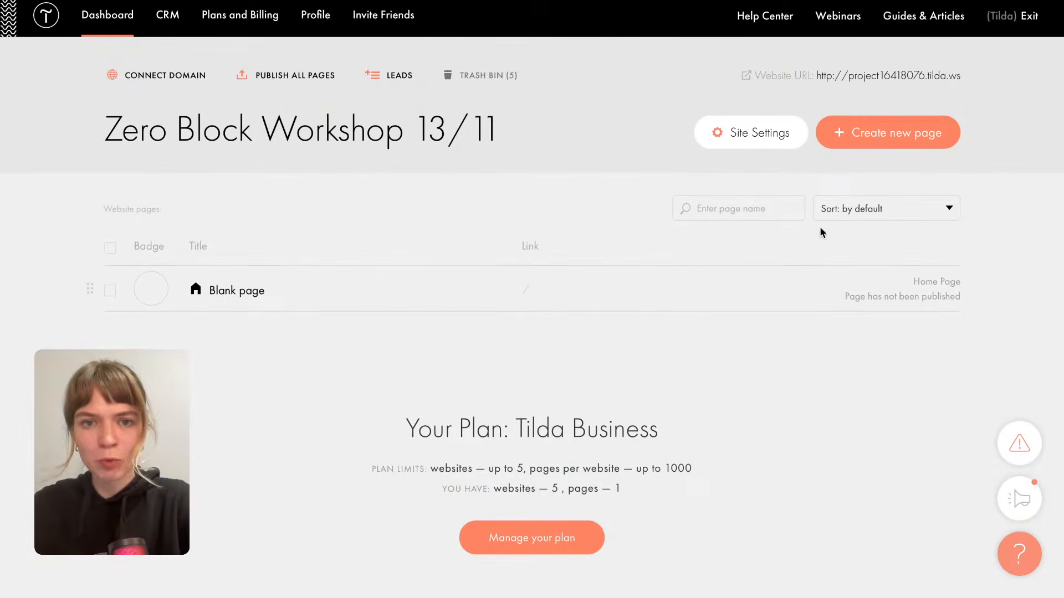
Open the site settings of the Zero Block Workshop 13/11 website.
left_click(750, 139)
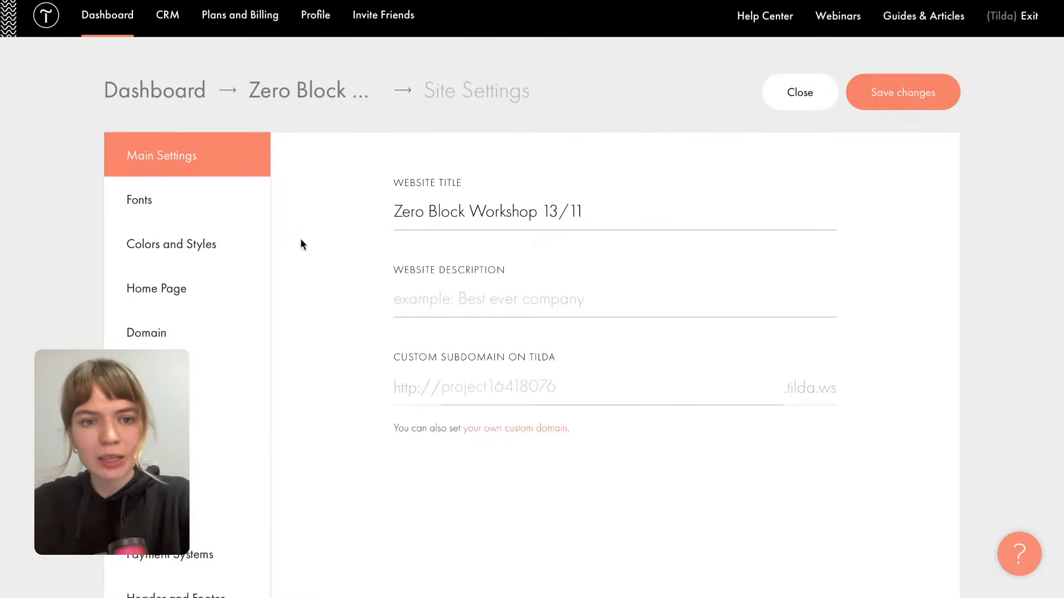
scroll(299, 241, "down", 1)
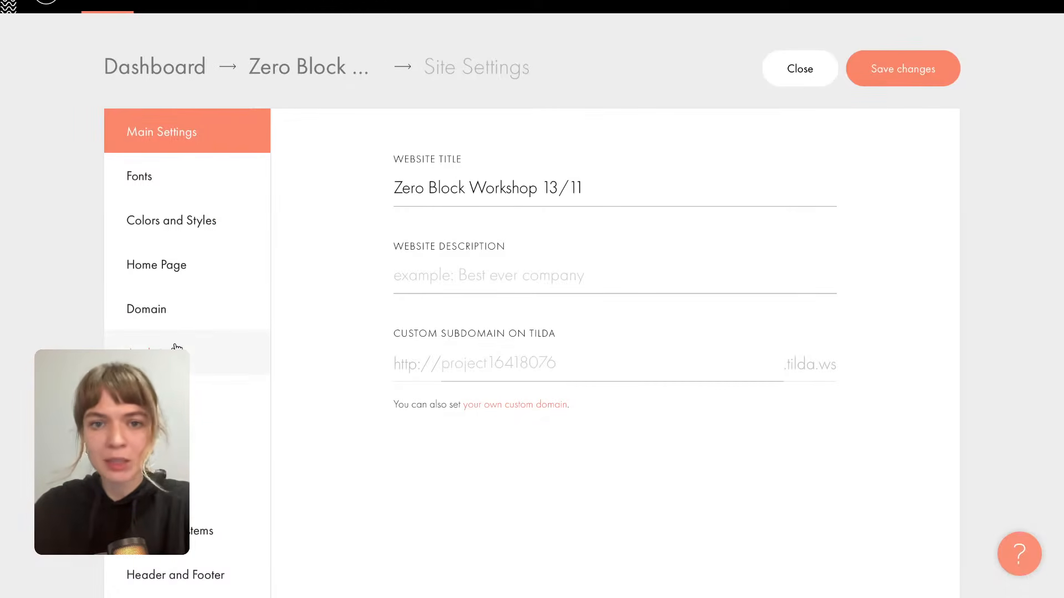
Search the Google Fonts library for the heading font "Inter Tight" in the site's custom font settings.
left_click(171, 189)
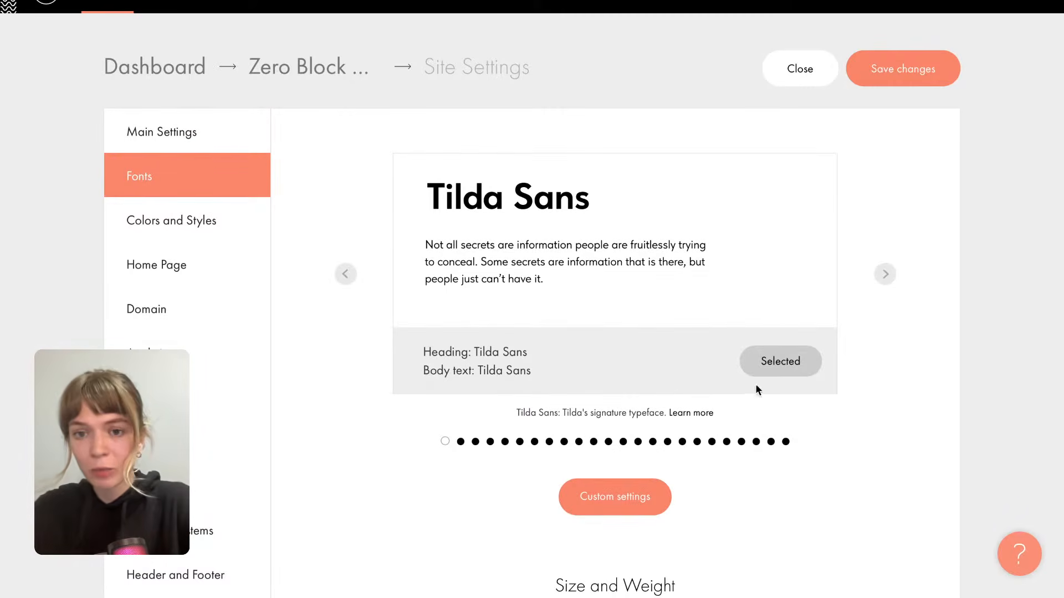
left_click(590, 513)
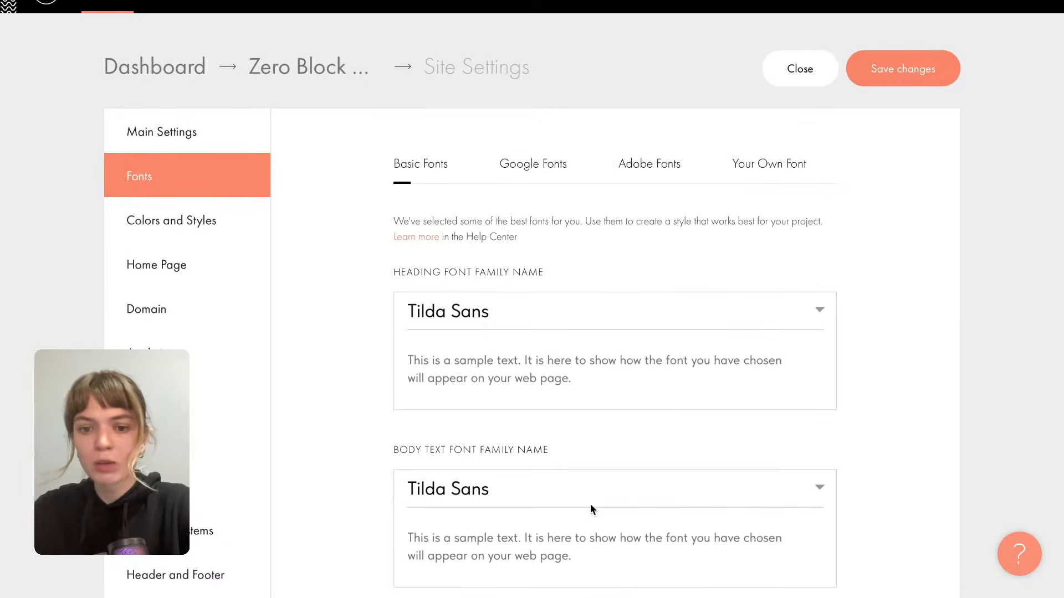
left_click(540, 164)
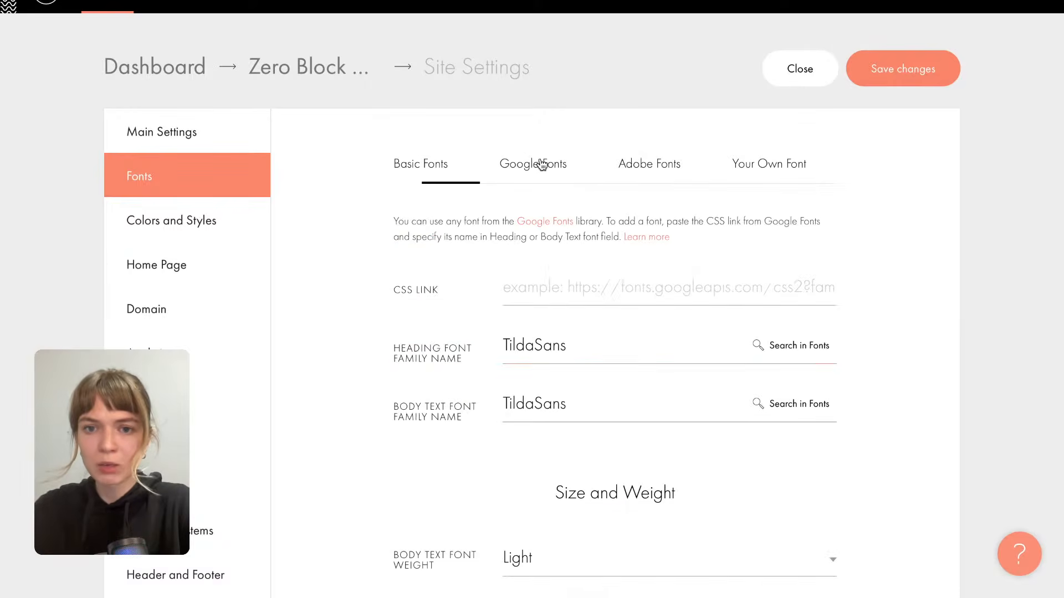
left_click(793, 353)
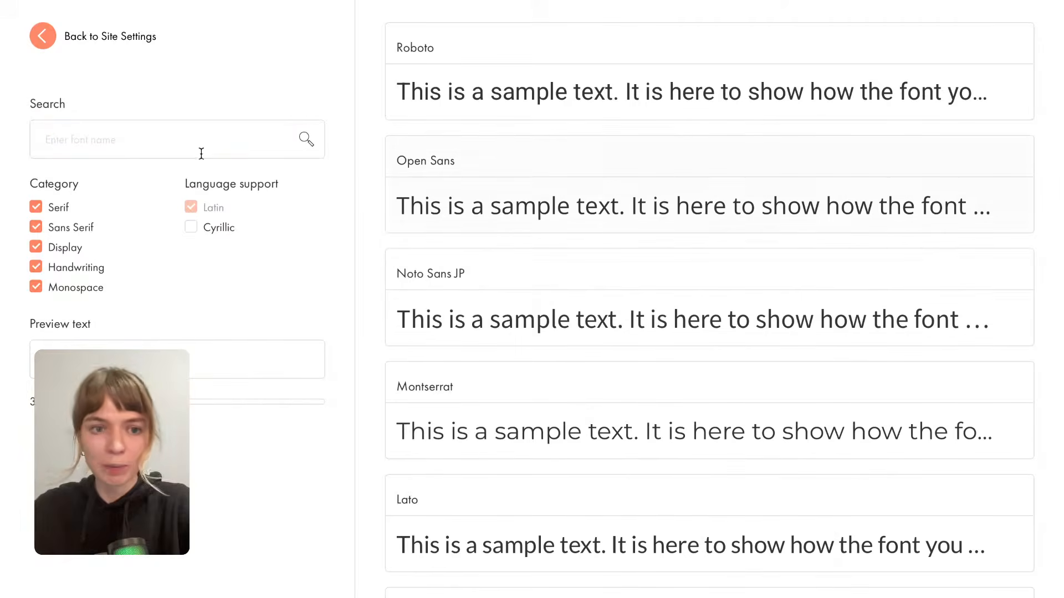
left_click(161, 142)
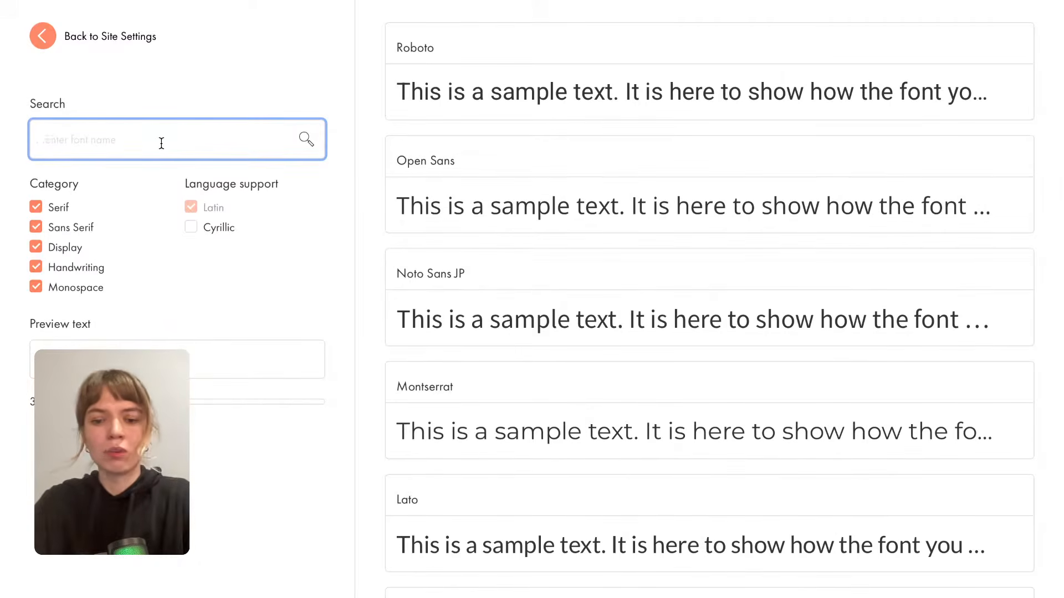
type("Iter")
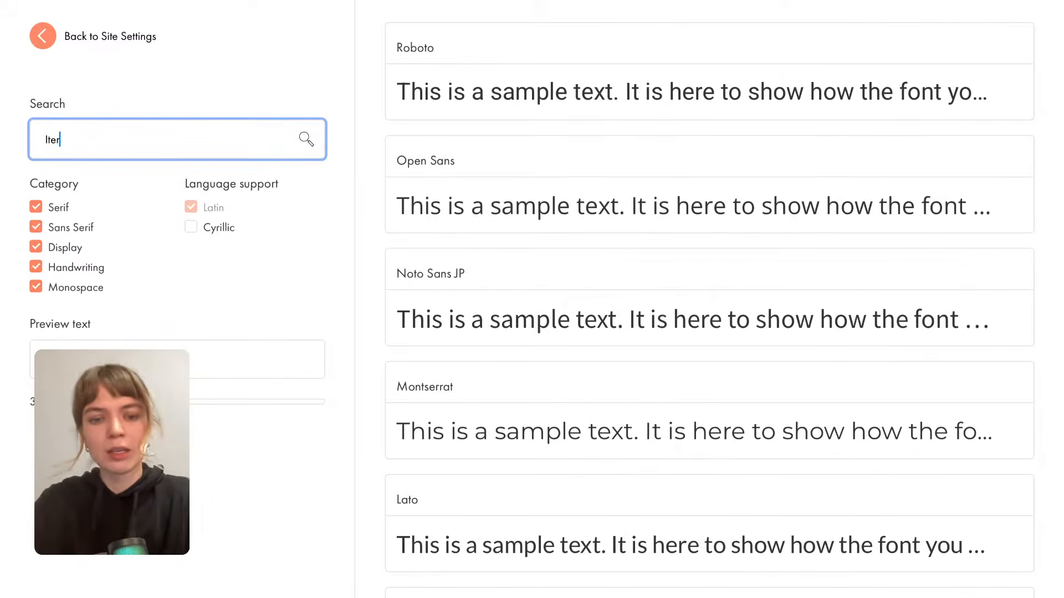
type(" Tight")
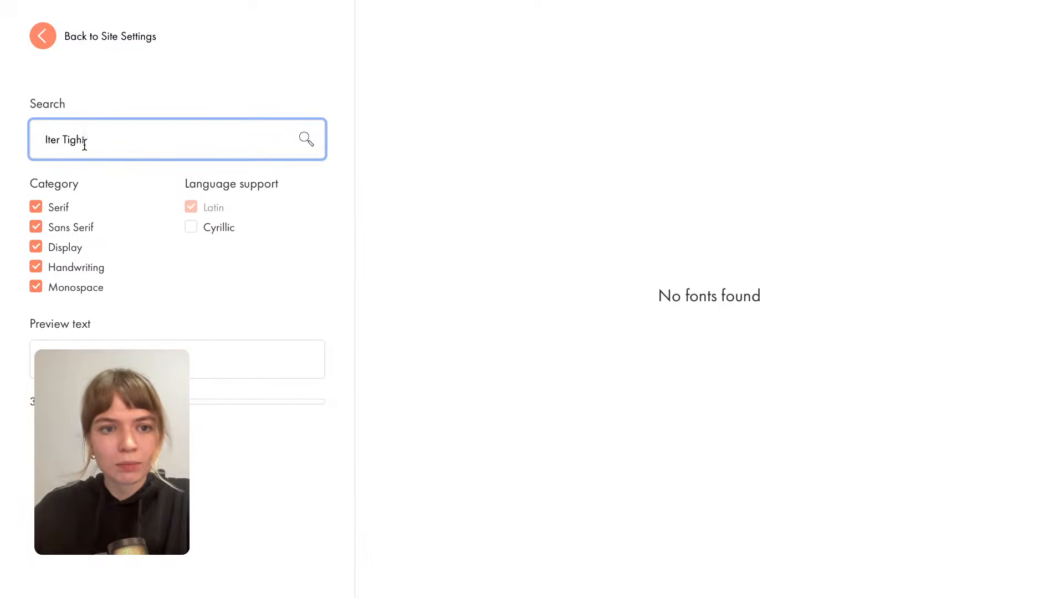
type("n")
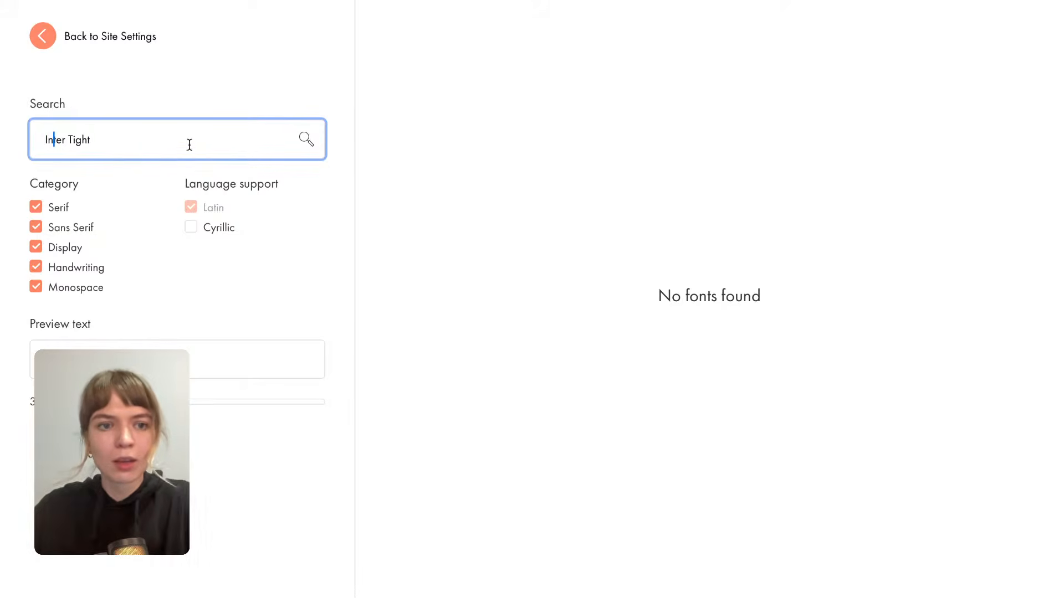
Choose Inter Tight for both headings and body text and save the site's font settings.
left_click(474, 73)
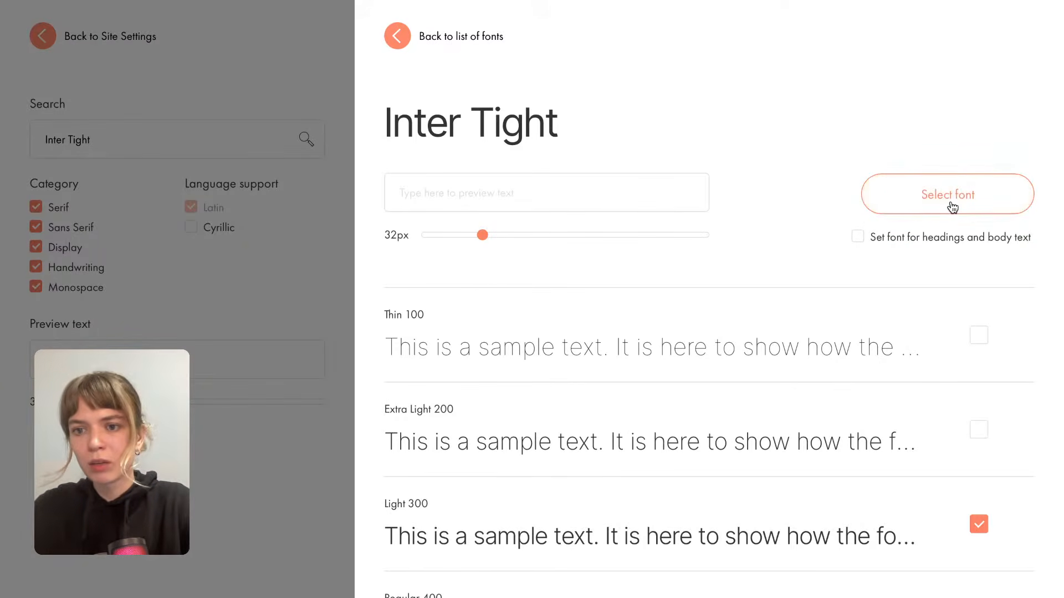
left_click(858, 238)
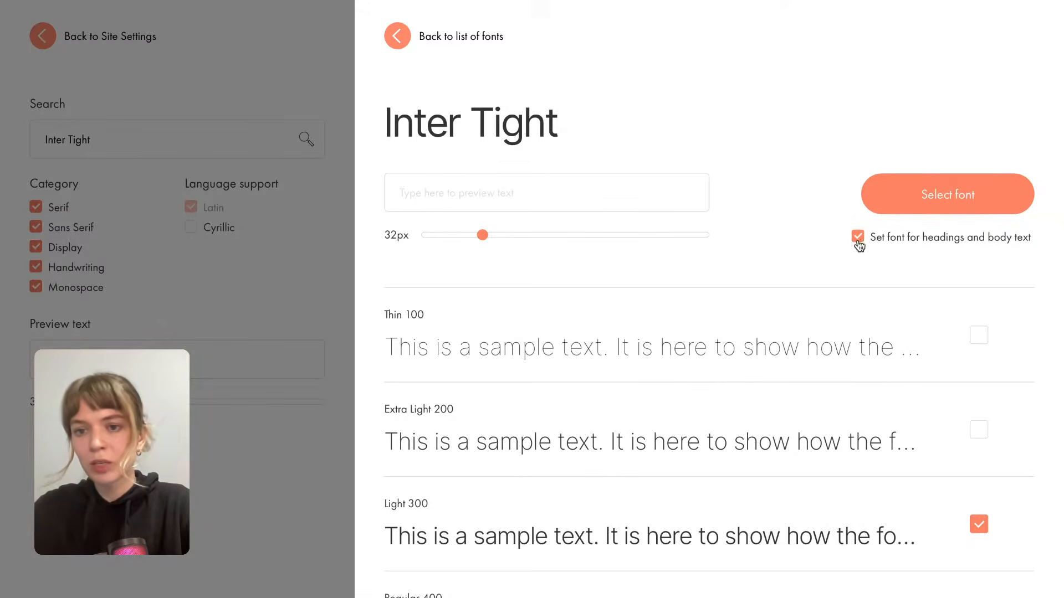
left_click(913, 199)
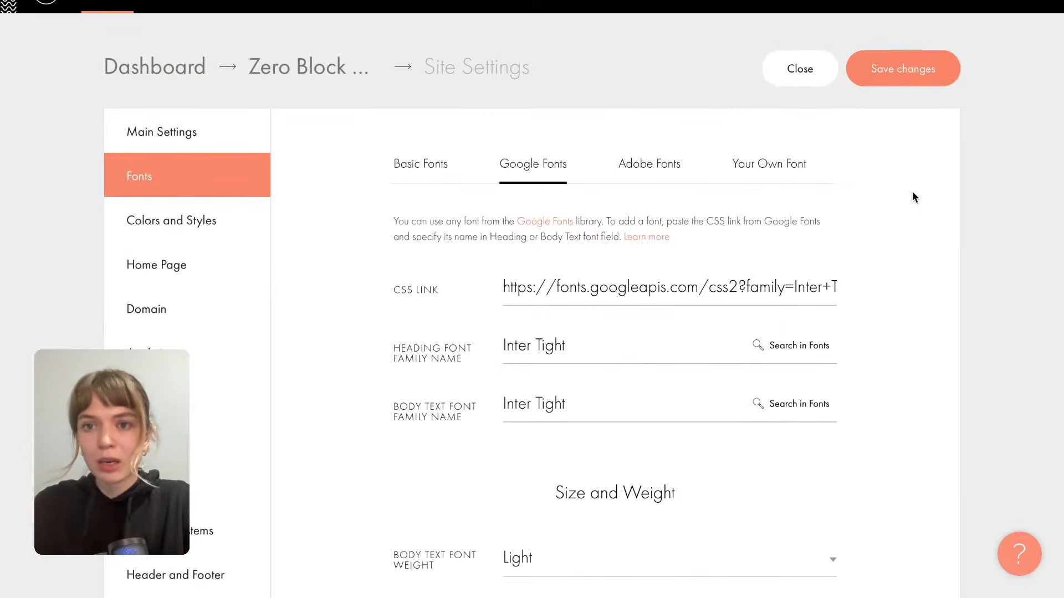
left_click(914, 70)
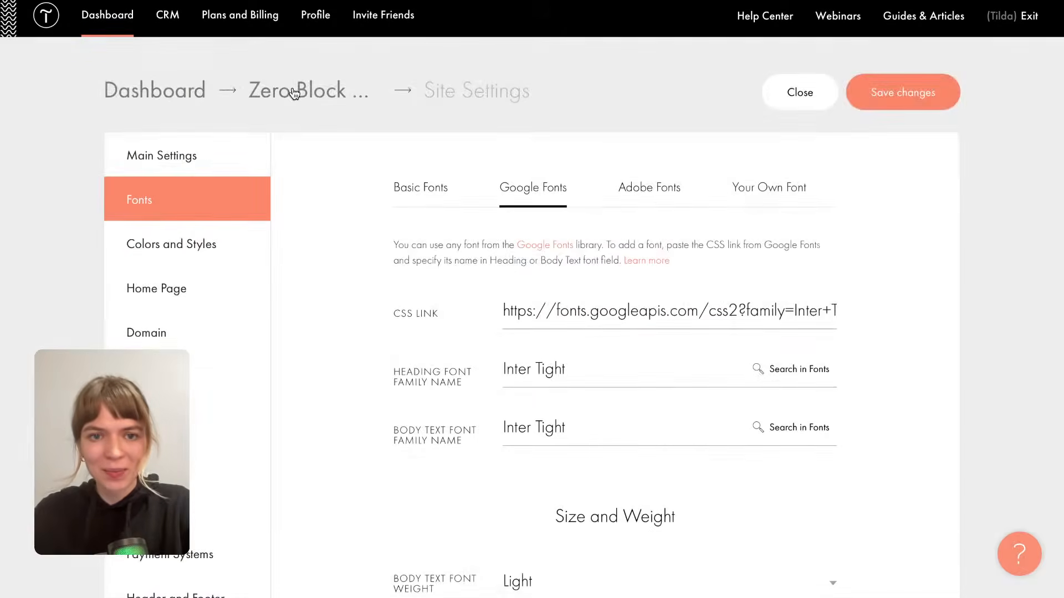
Open the website's Blank page, publish it and view the published page.
left_click(294, 93)
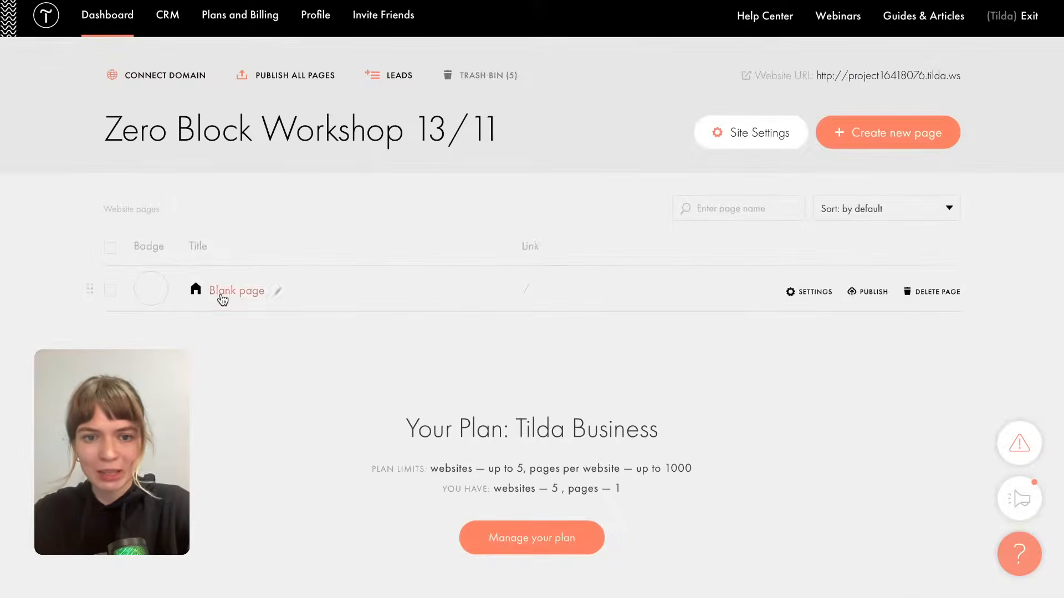
left_click(221, 294)
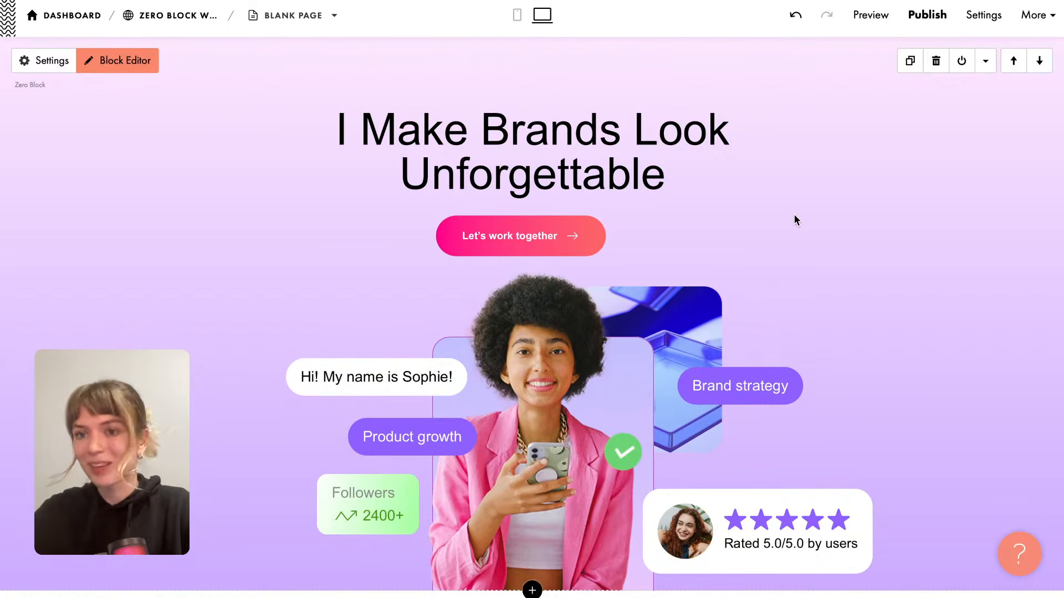
left_click(927, 15)
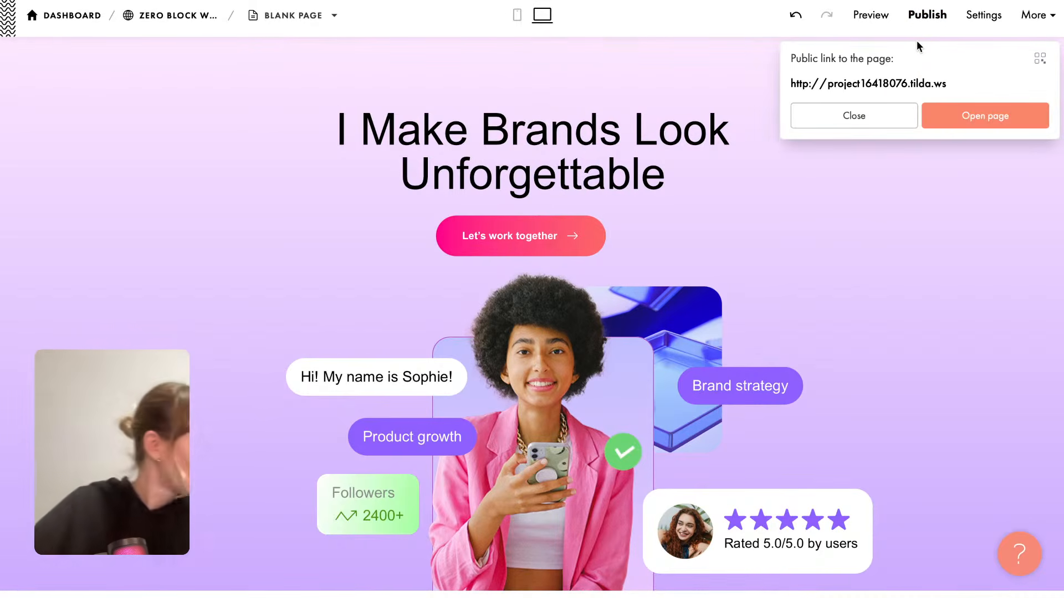
left_click(973, 132)
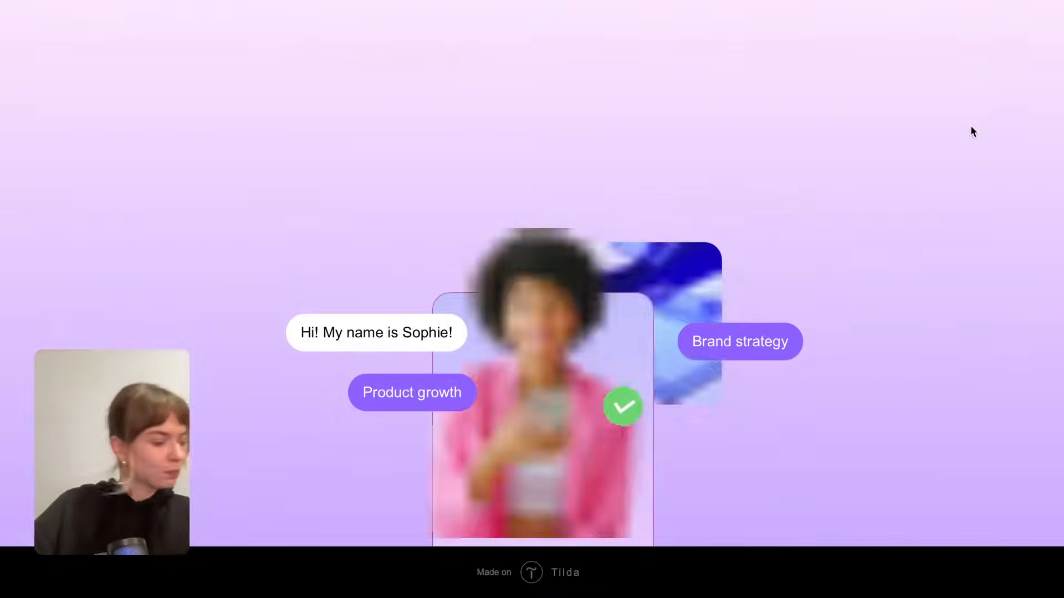
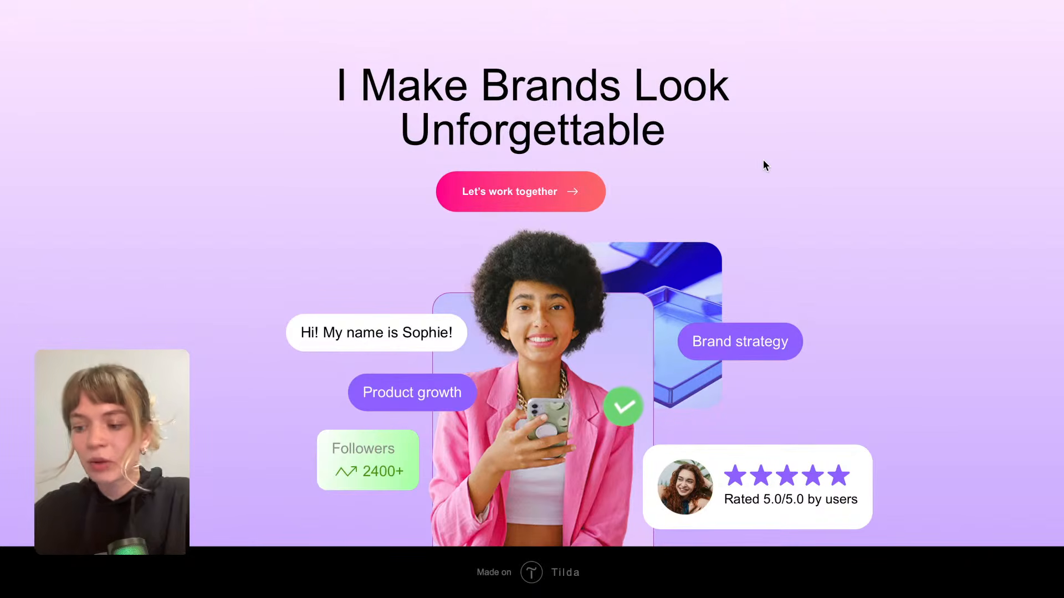
Return to the page editor, replace the missing TildaSans font with Inter Tight throughout the hero block, and save.
left_click(565, 1)
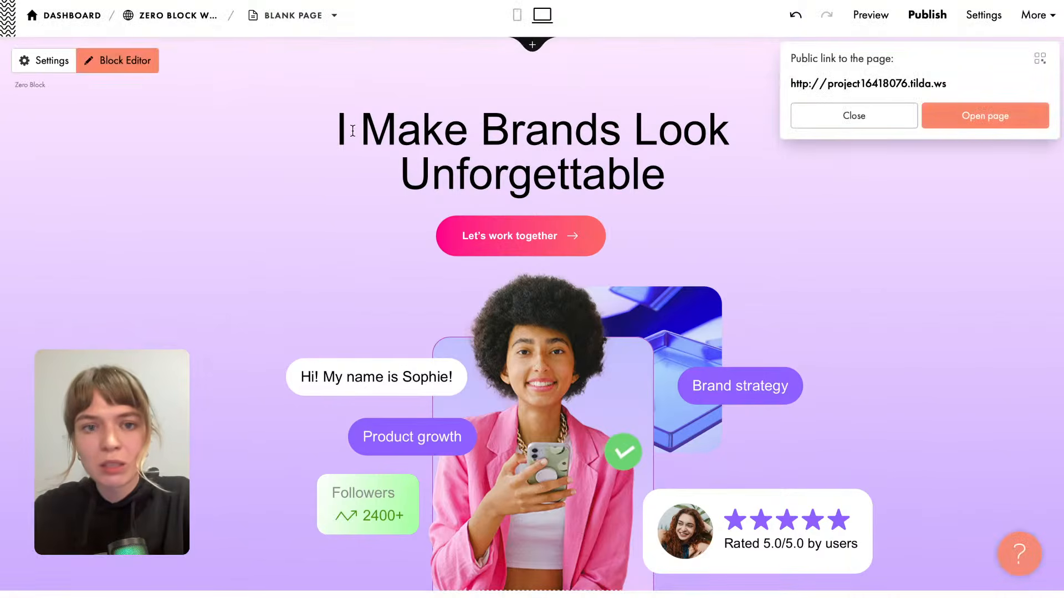
left_click(123, 61)
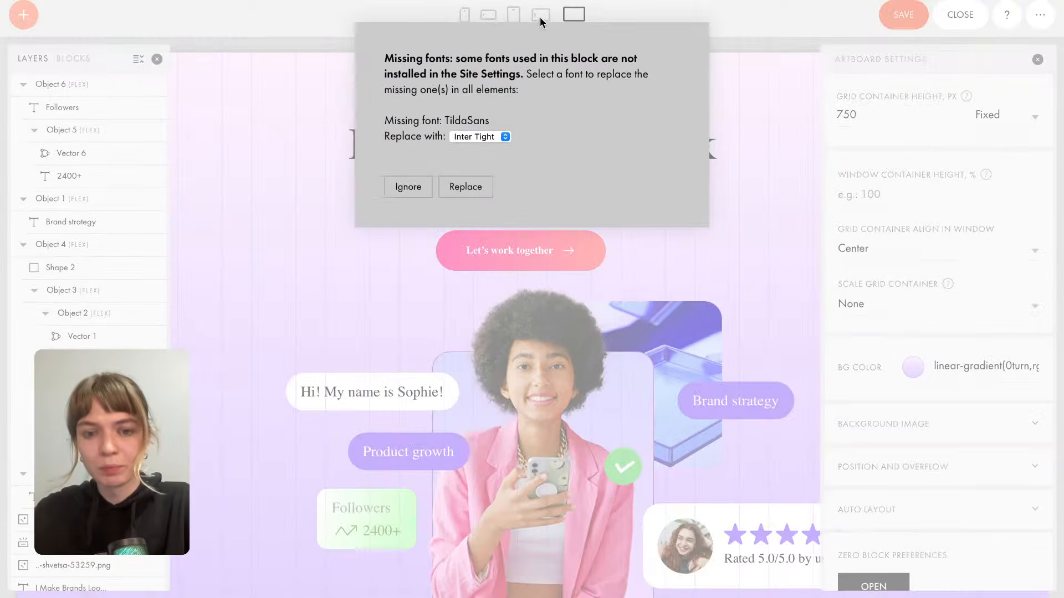
left_click(479, 191)
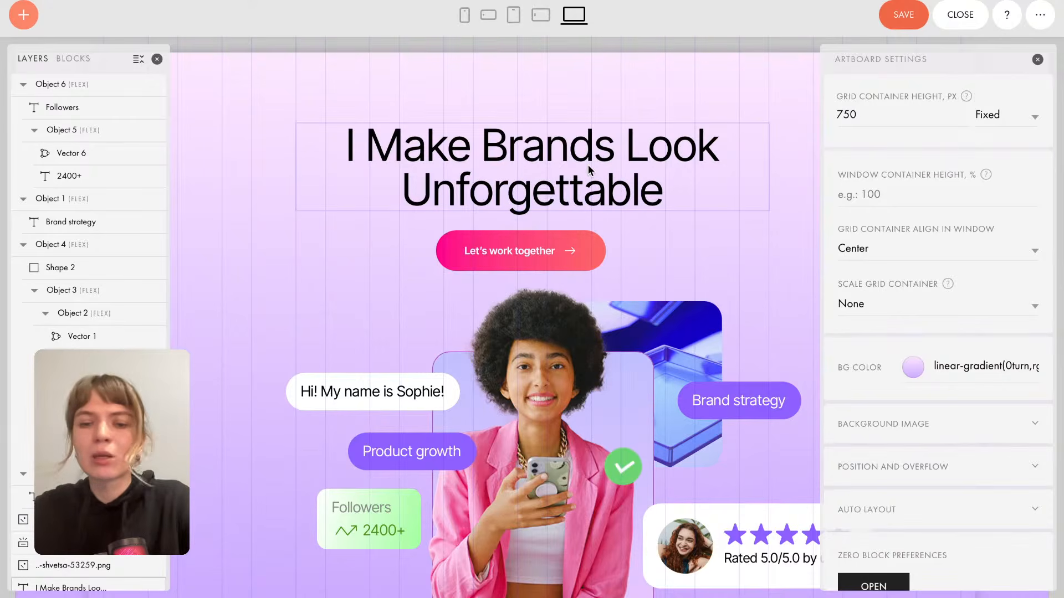
scroll(487, 161, "down", 2)
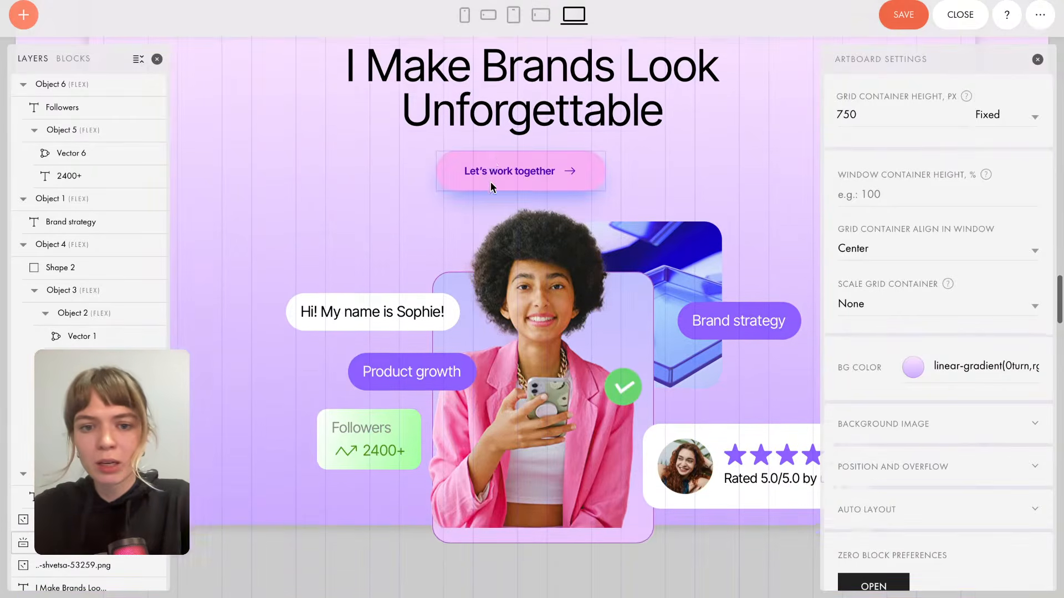
scroll(490, 181, "up", 2)
scroll(622, 169, "down", 2)
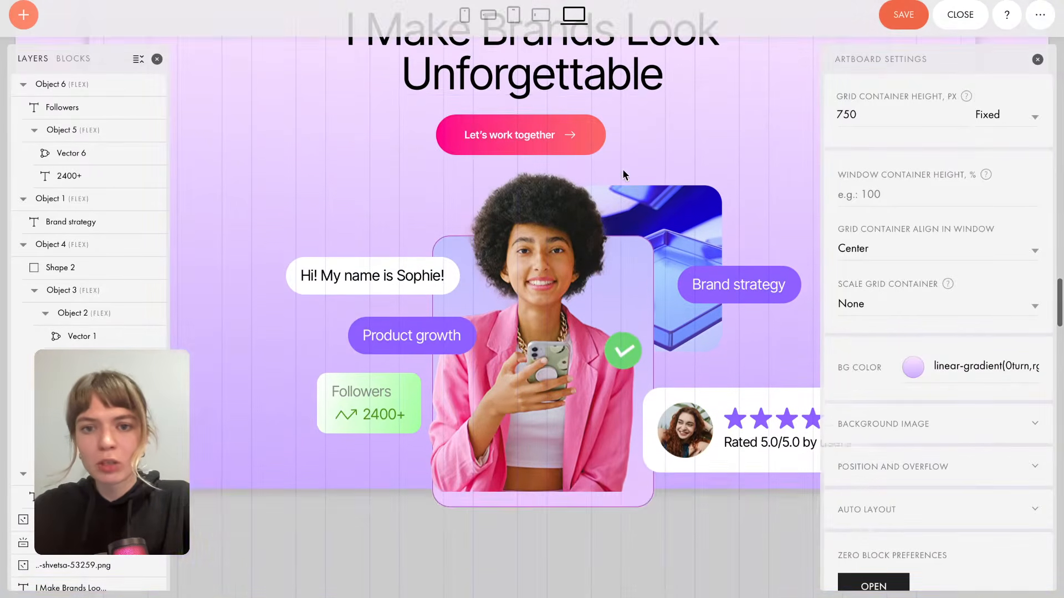
scroll(622, 169, "up", 2)
left_click(901, 24)
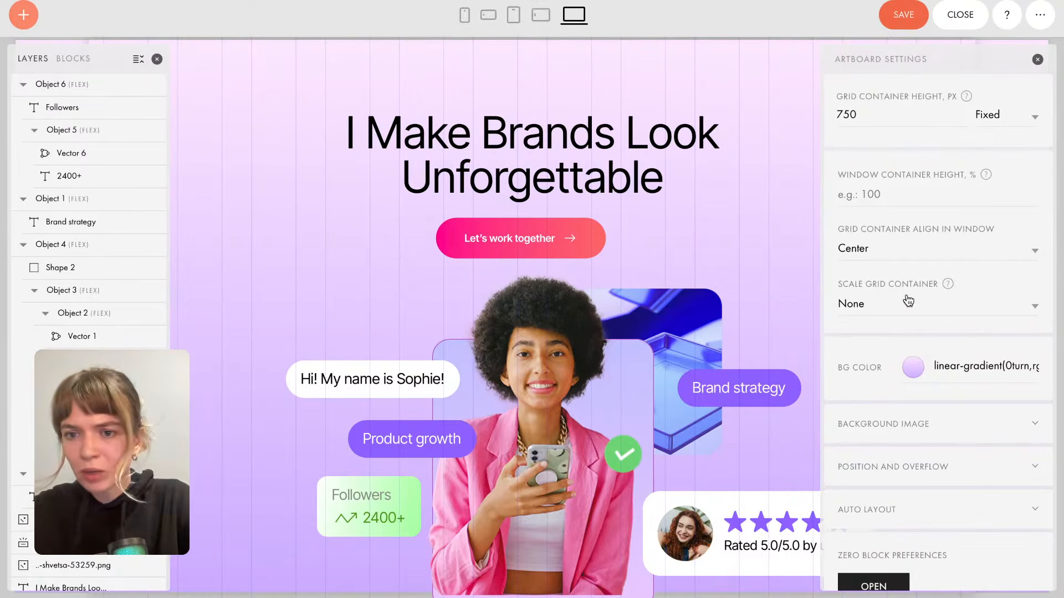
Set the hero block's grid container scaling to Autoscale to window width, then save and close the block editor.
left_click(873, 304)
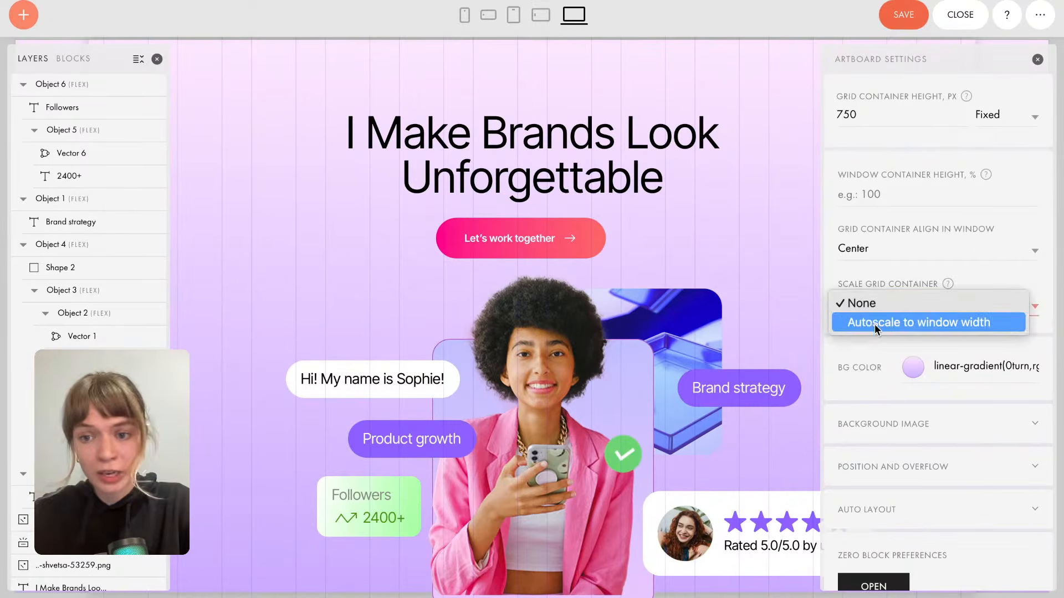
left_click(874, 324)
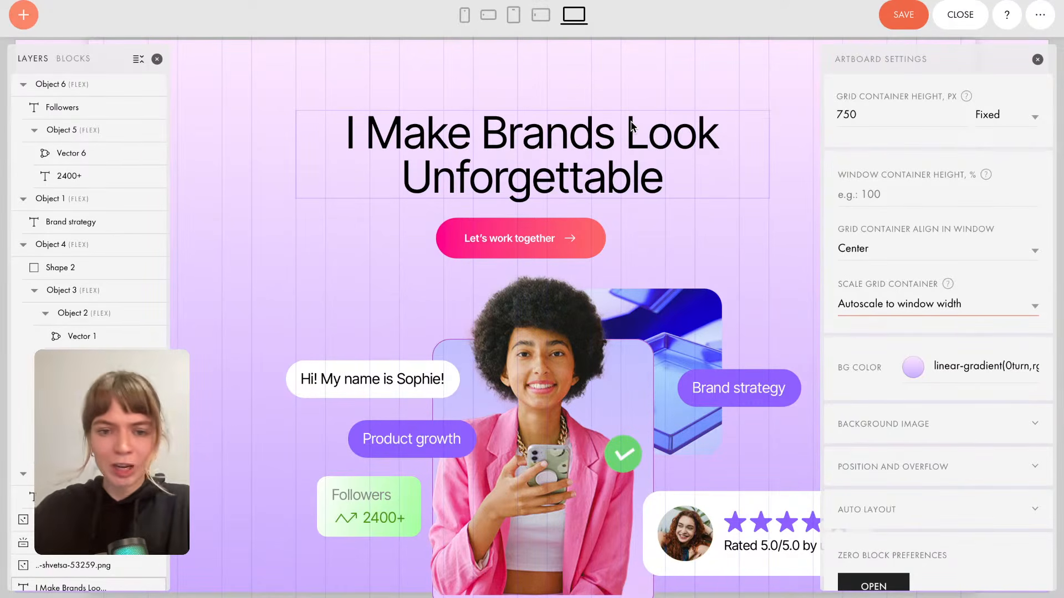
left_click(902, 18)
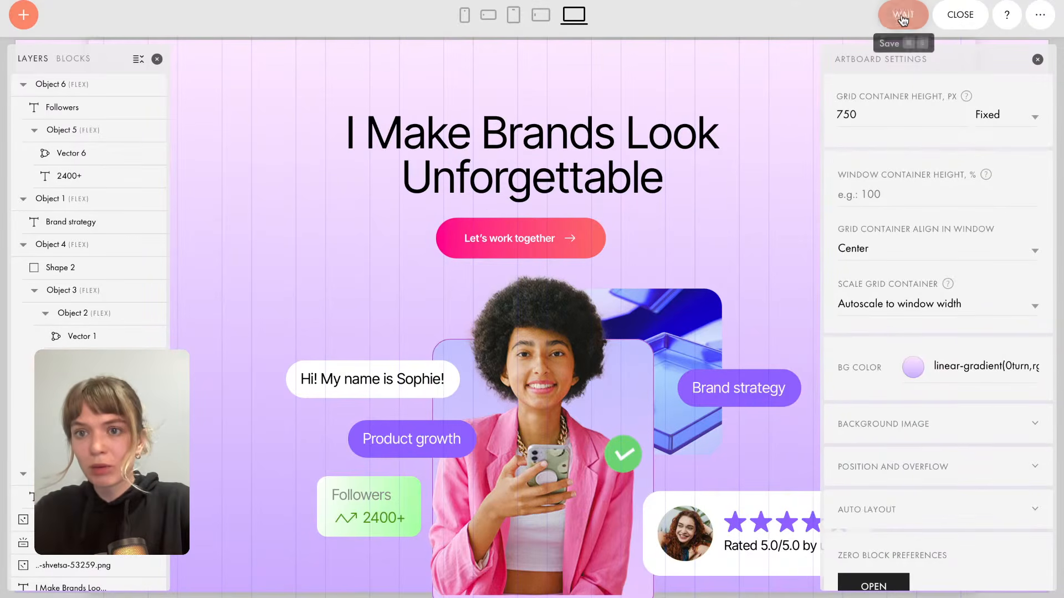
left_click(961, 21)
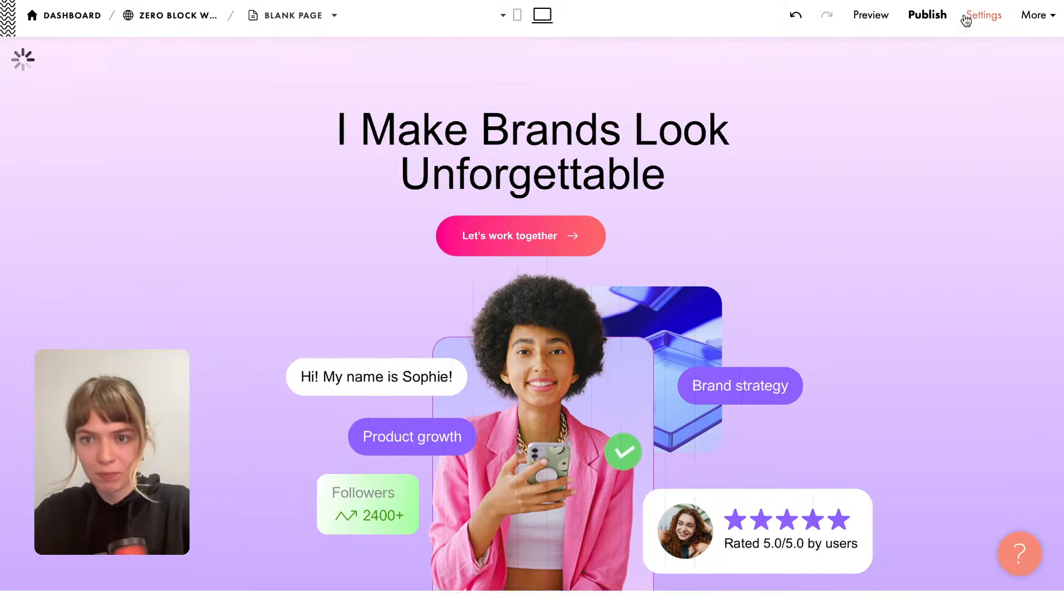
Add a new Zero Block below the hero section and open it for editing.
scroll(537, 424, "down", 3)
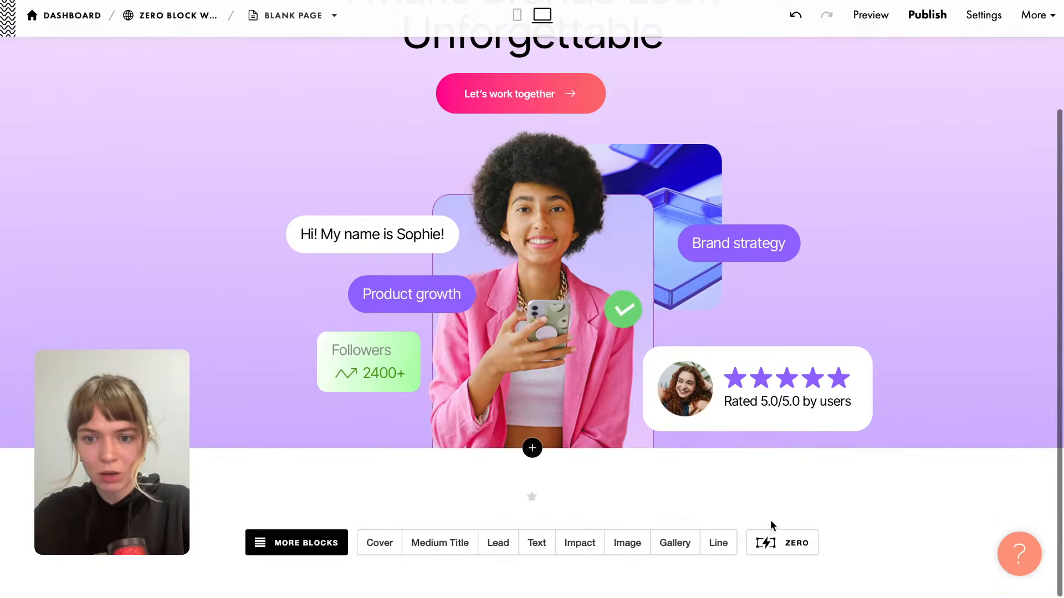
left_click(776, 539)
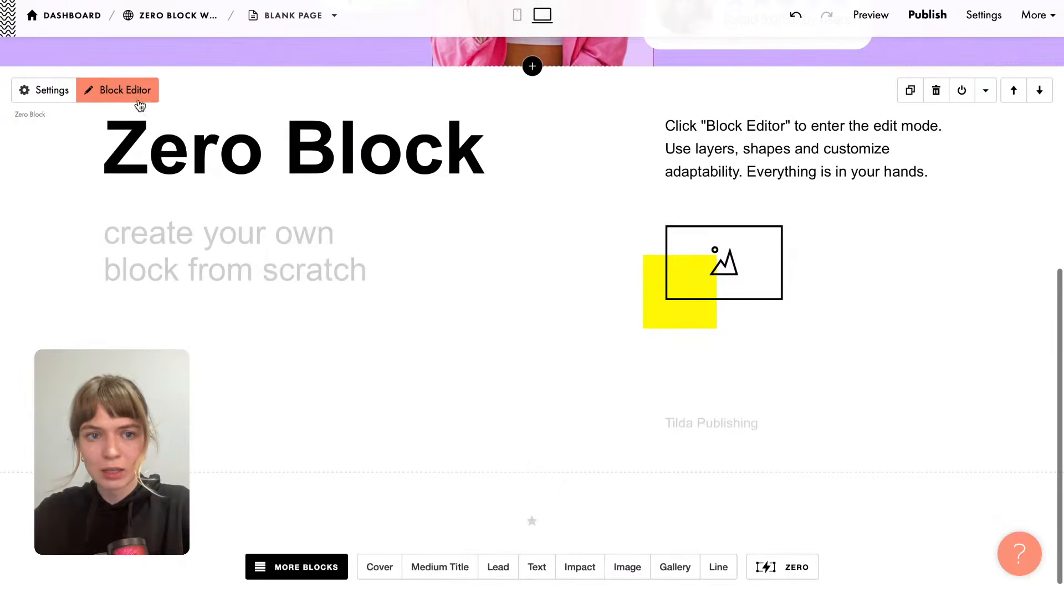
left_click(135, 97)
Delete all default texts, the bz1.svg image and the yellow shape from the new block.
left_click(313, 161)
key("Delete")
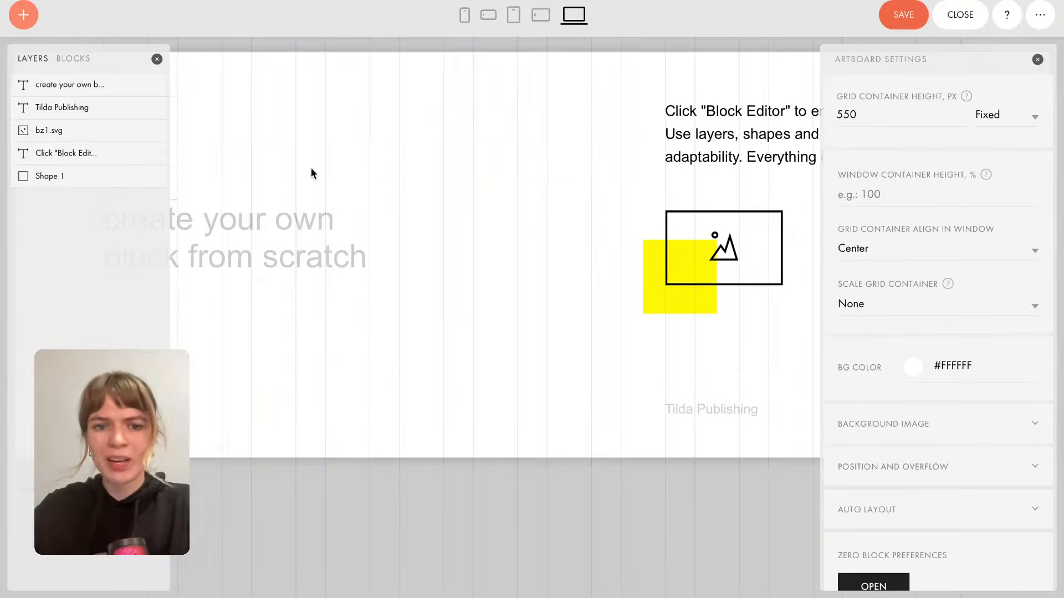
left_click(264, 265)
key("Delete")
left_click(733, 216)
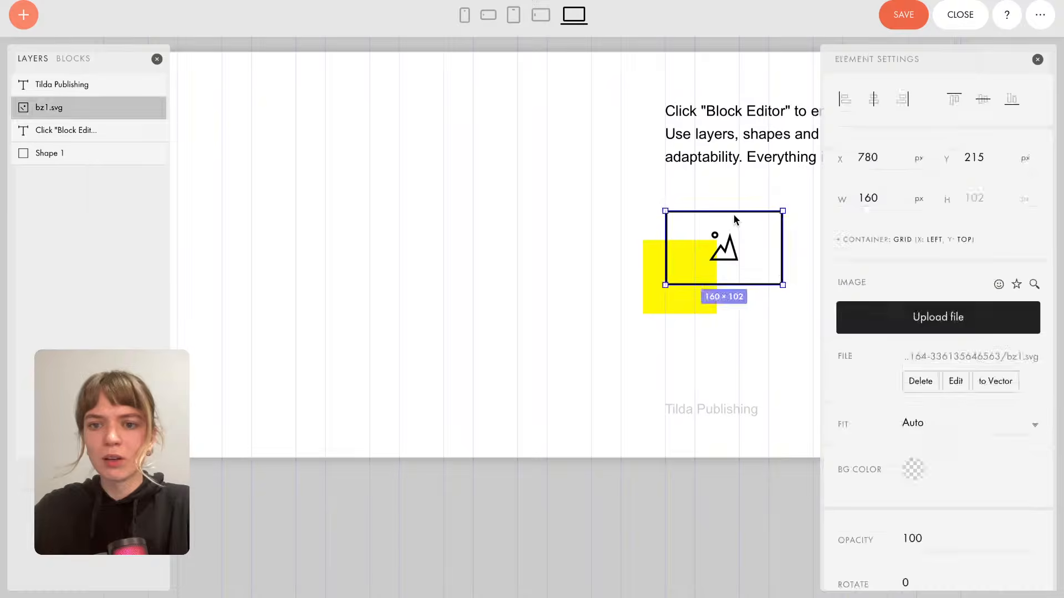
key("Delete")
left_click(723, 150)
key("Delete")
left_click(693, 268)
key("Delete")
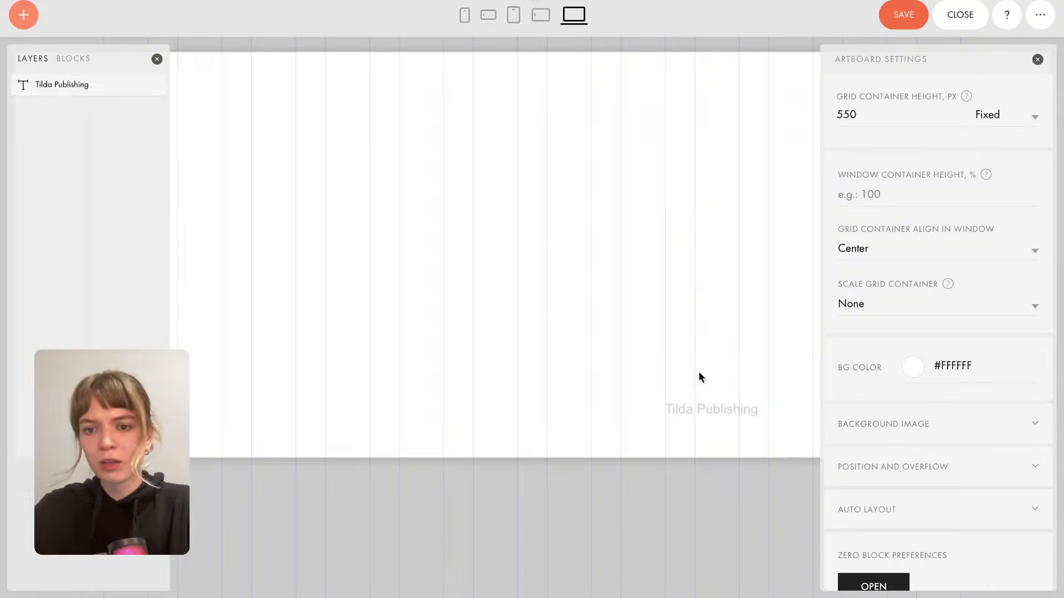
left_click(697, 402)
key("Delete")
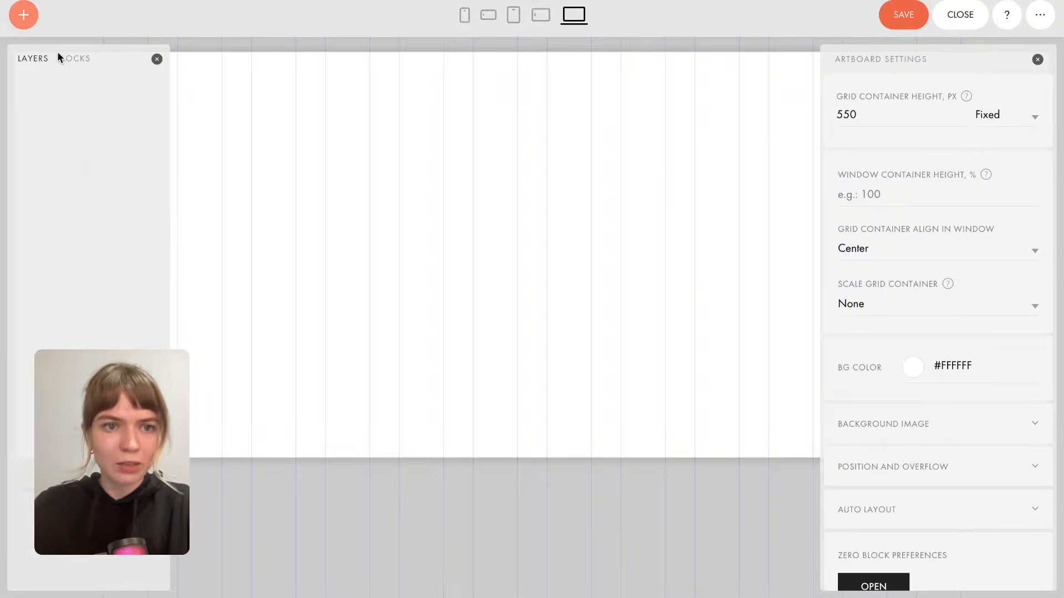
Add a rectangle shape to the empty artboard and move it to about X 380, Y 161.
left_click(23, 14)
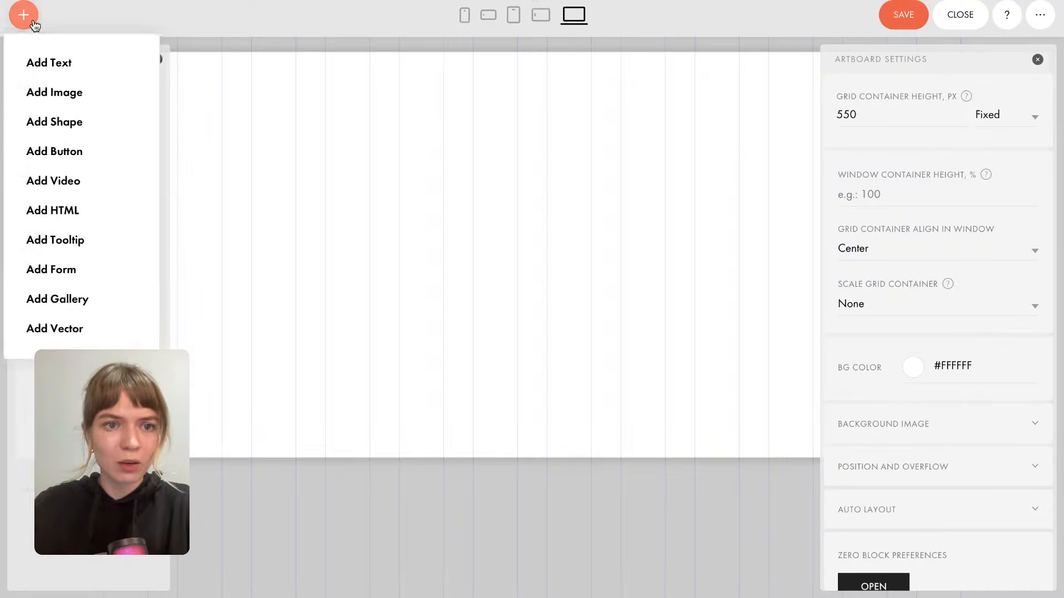
left_click(69, 126)
left_click_drag(370, 109, 389, 216)
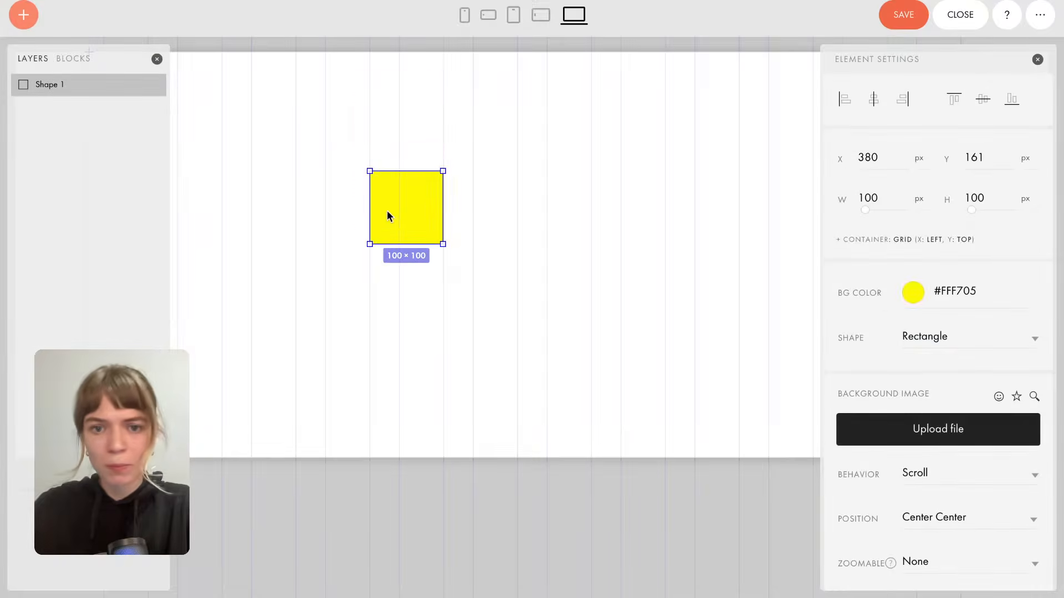
Change the rectangle's background color to grey #A8A8A8.
left_click(915, 295)
left_click_drag(831, 272, 722, 275)
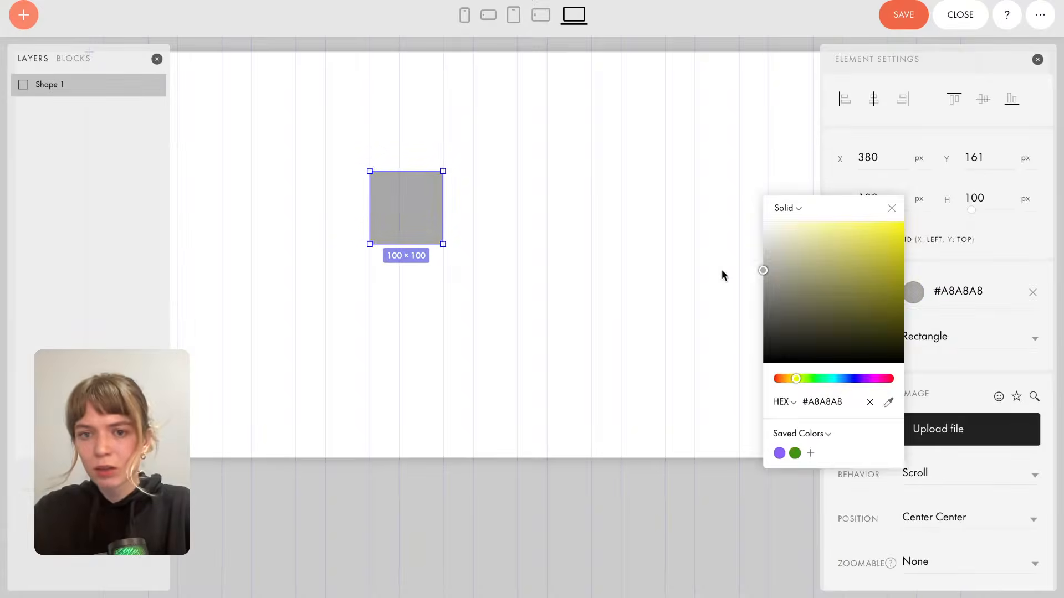
left_click(571, 202)
Enlarge the rectangle to about 240 × 256 px and copy it into a horizontal row of four.
left_click_drag(425, 217, 465, 381)
left_click_drag(404, 282, 334, 222)
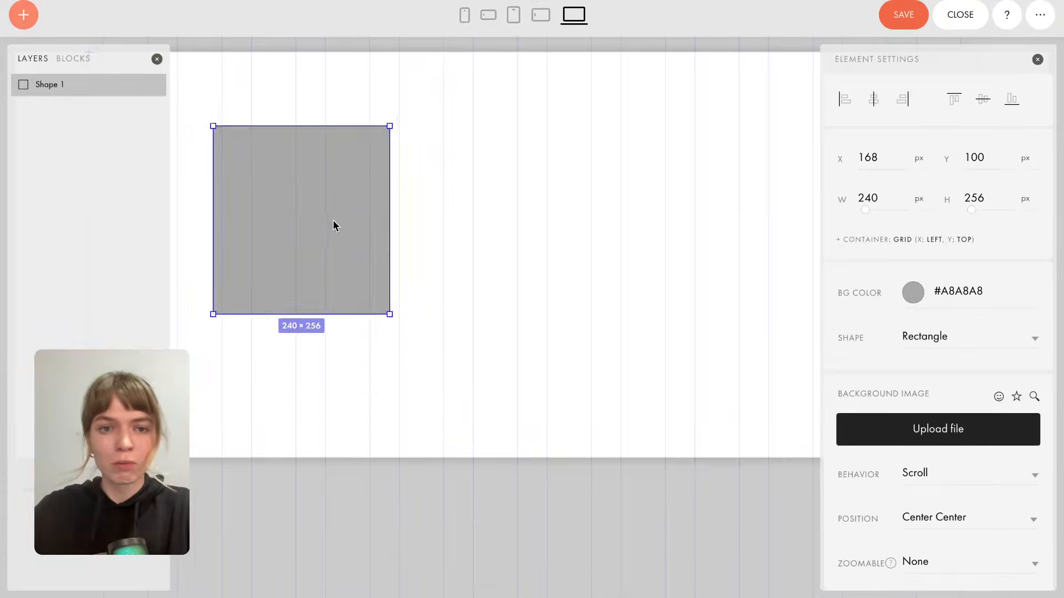
scroll(334, 222, "down", 2)
left_click_drag(368, 178, 748, 168)
scroll(701, 211, "down", 1)
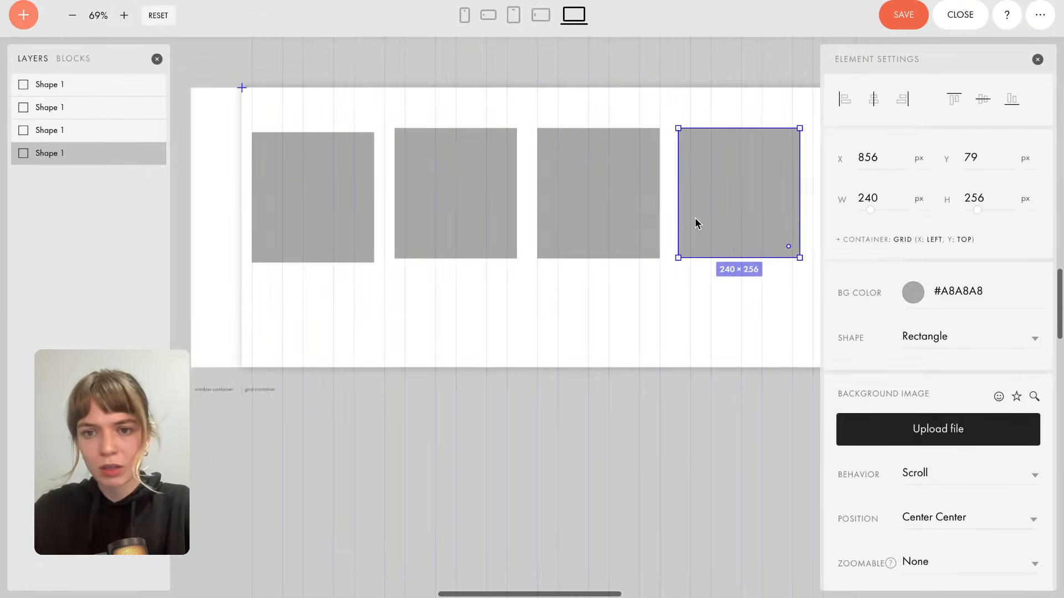
Group the four rectangles into an auto-layout object, placing it centered horizontally at about Y 154.
left_click_drag(759, 289, 207, 169)
left_click(522, 342)
left_click(681, 217)
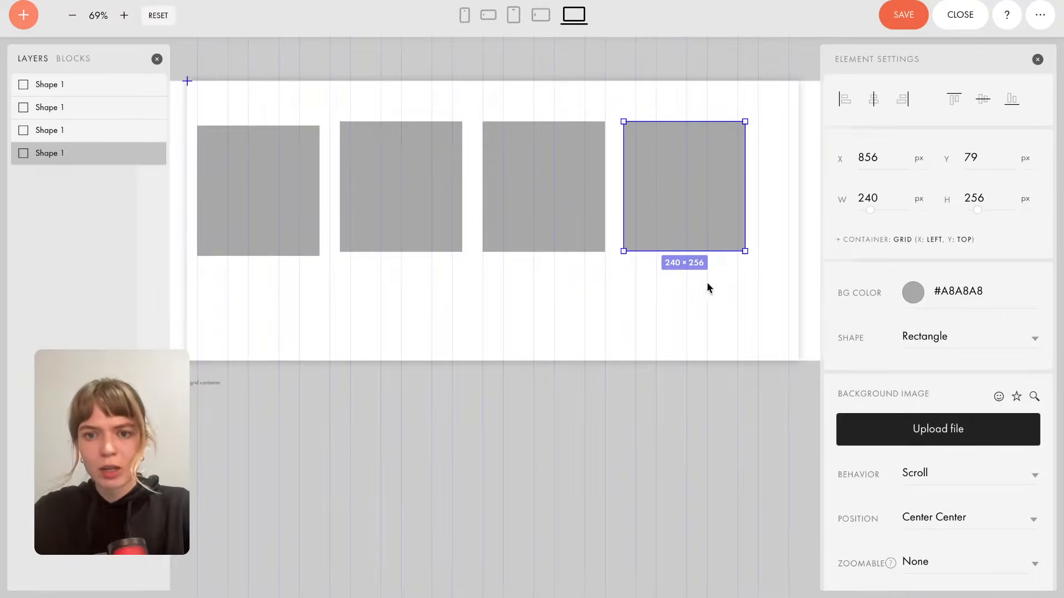
left_click_drag(707, 303, 234, 175)
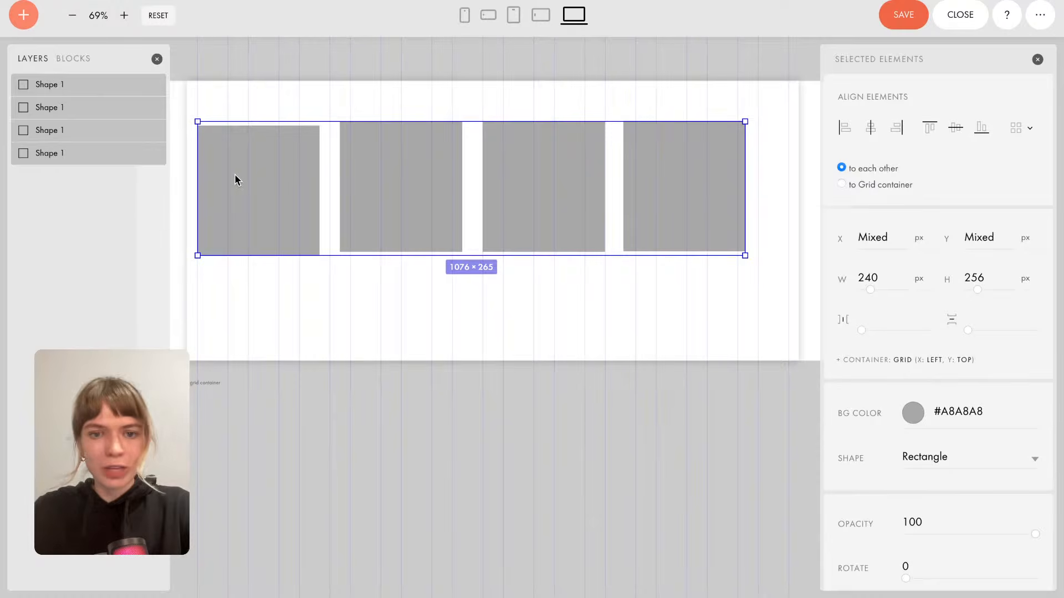
key("ctrl+g")
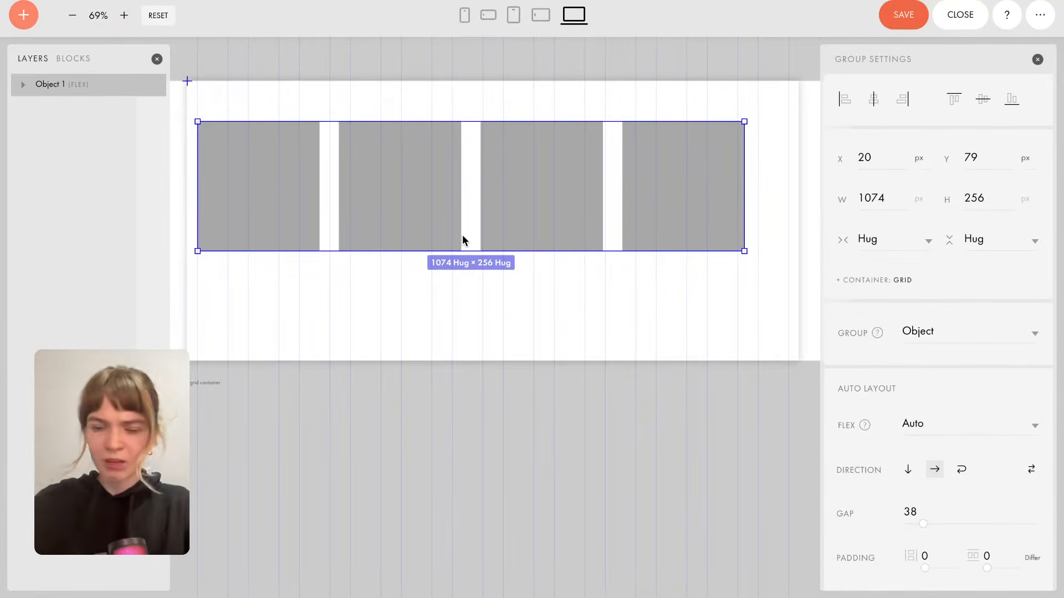
left_click(880, 102)
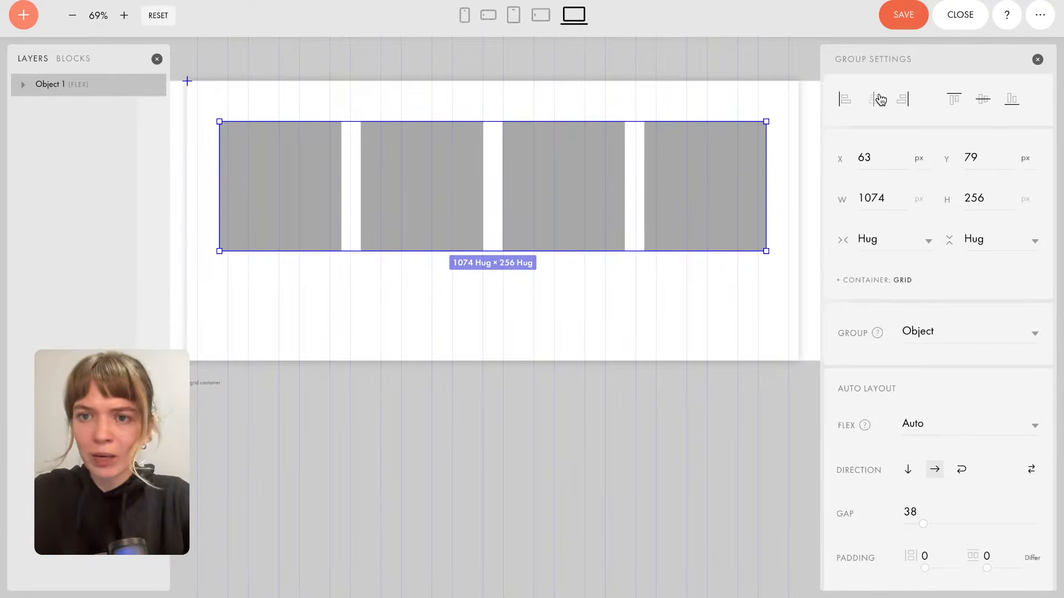
left_click_drag(468, 191, 468, 230)
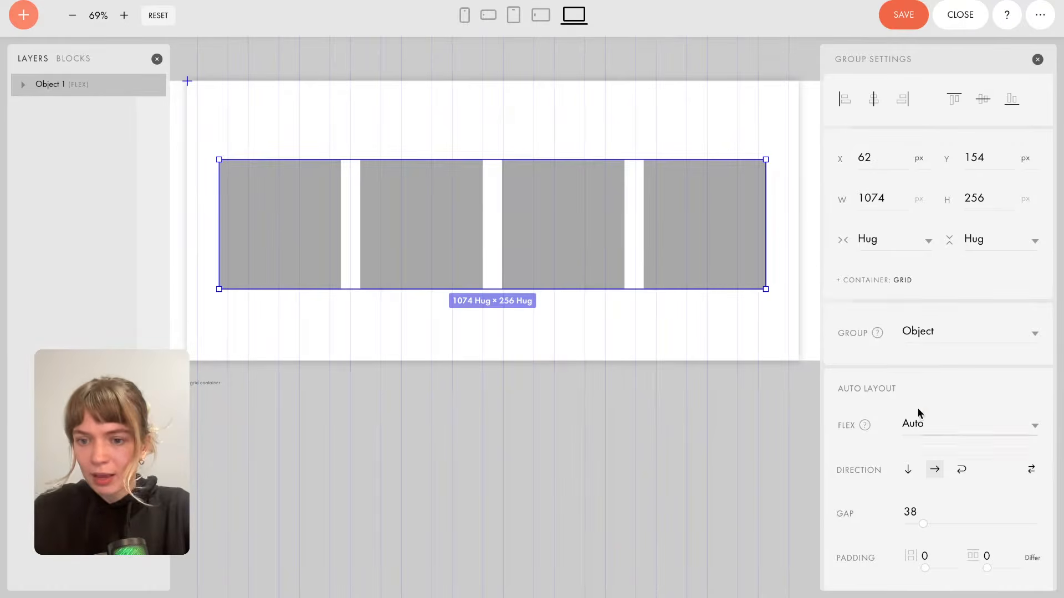
Set the group's auto-layout direction to wrap and move the group to about X 80, Y 32.
scroll(920, 434, "down", 1)
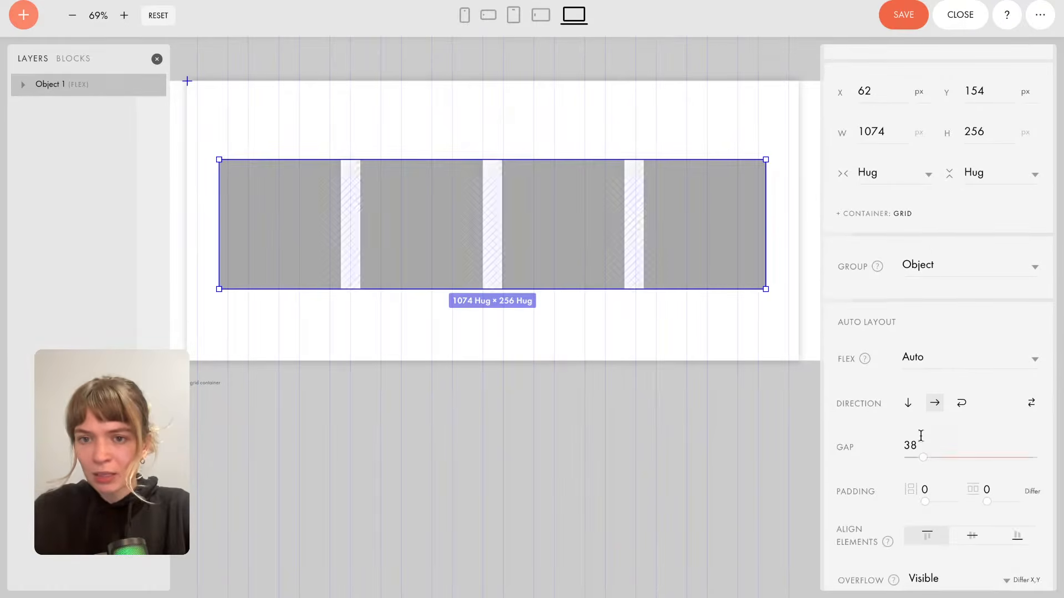
left_click(963, 408)
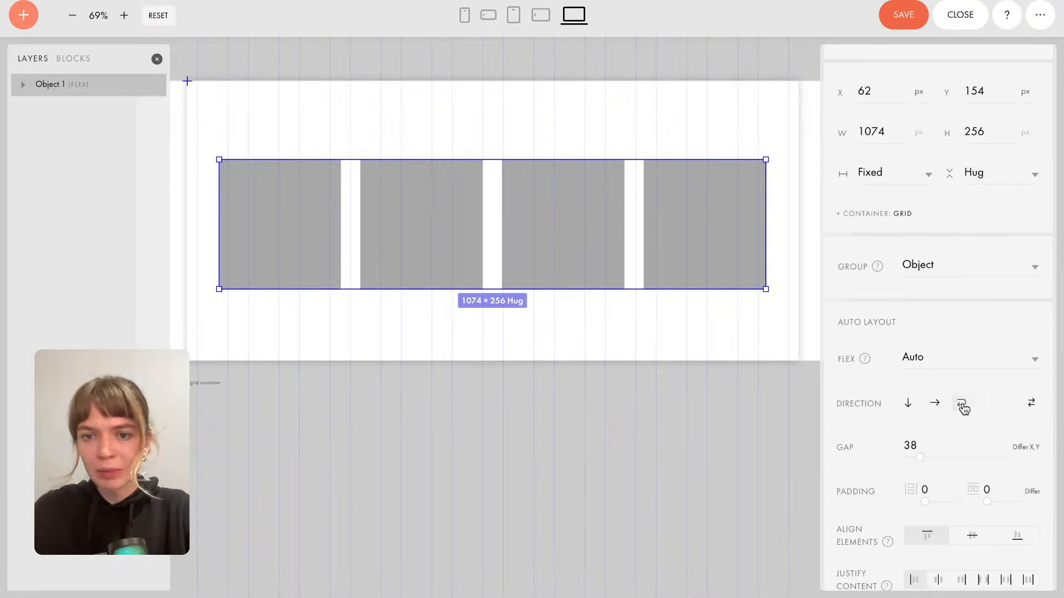
double_click(708, 214)
left_click(580, 172)
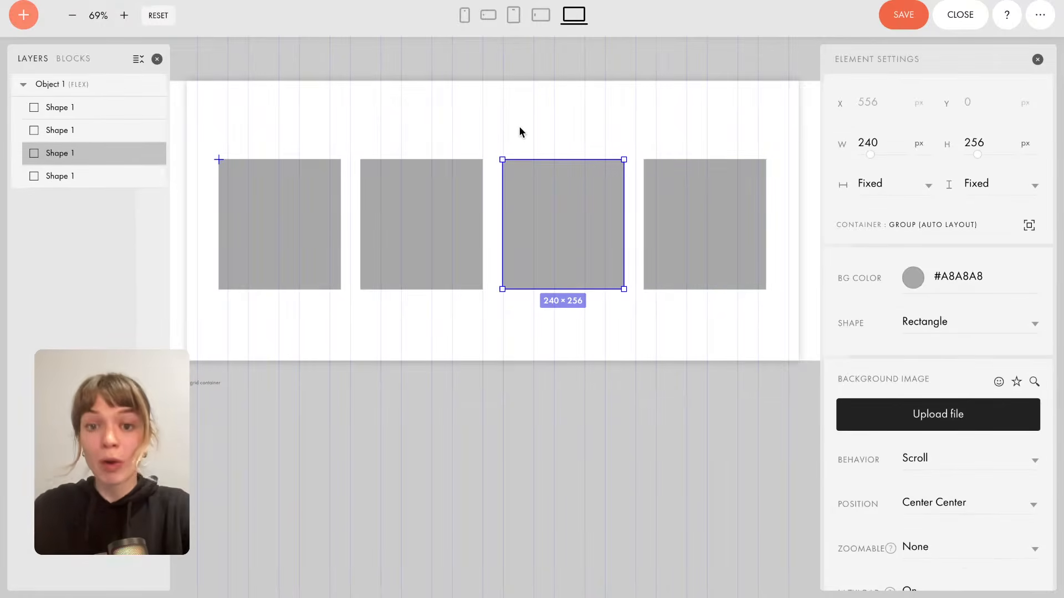
left_click(439, 129)
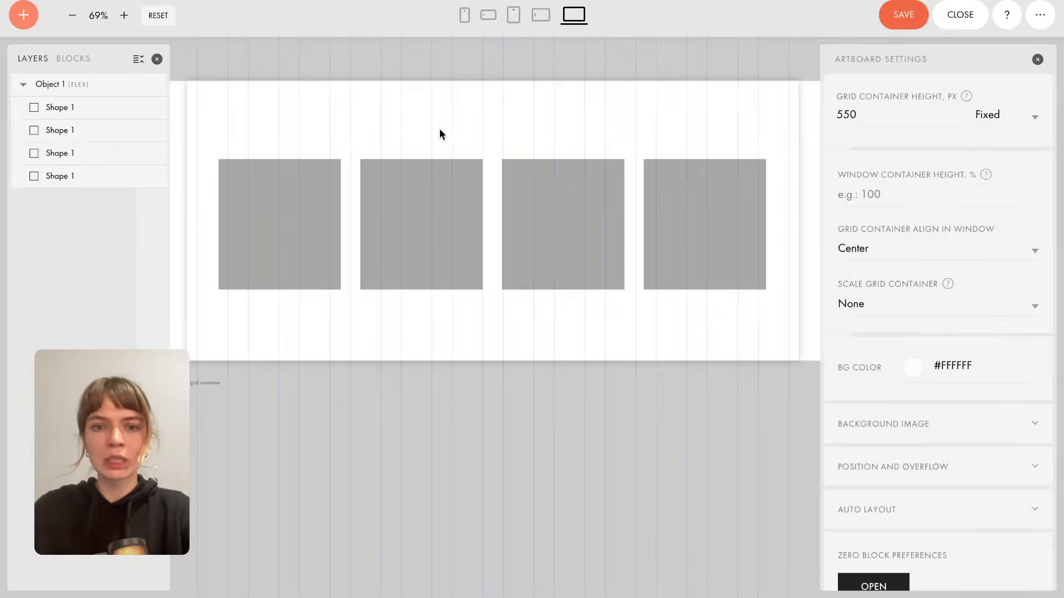
left_click(434, 172)
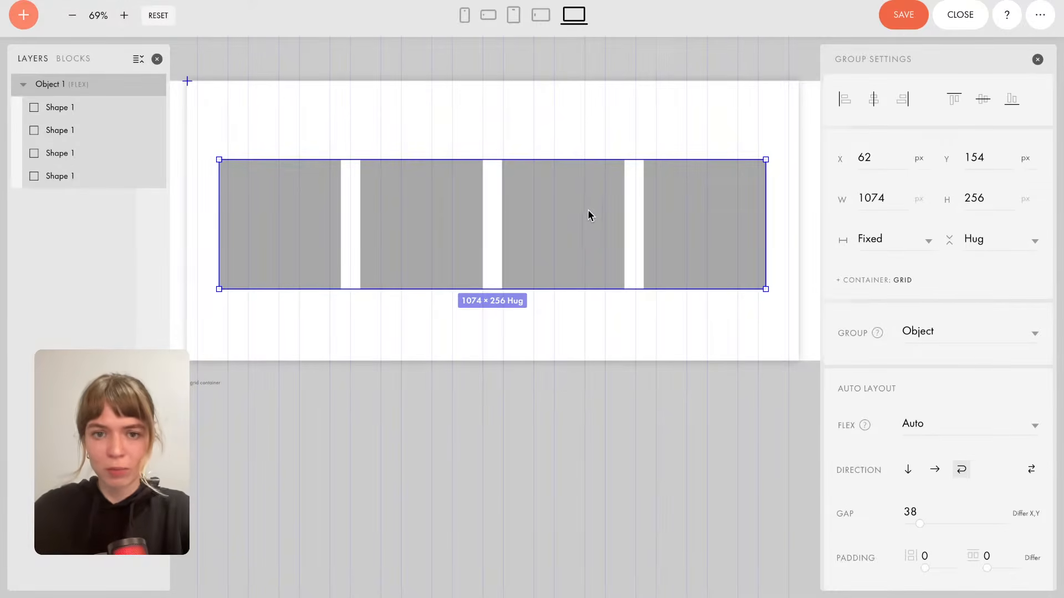
left_click_drag(590, 215, 593, 148)
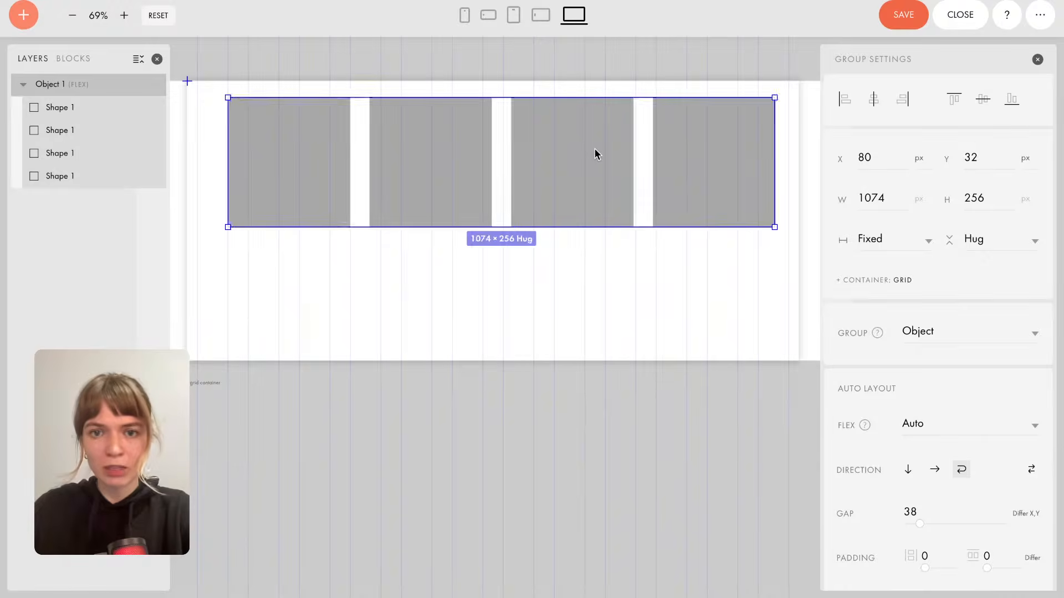
Duplicate a rectangle inside the wrapping group until it holds twelve rectangles in three rows of four.
left_click(593, 148)
key("ctrl+d")
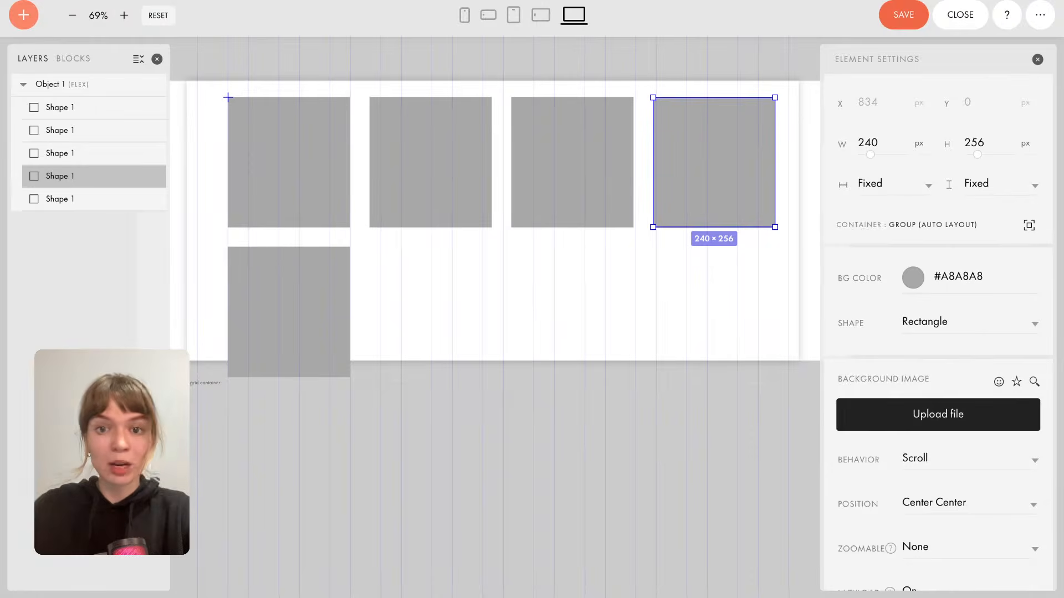
key("ctrl+d")
key("ctrl+d")
key("ctrl+d")
key("ctrl+d")
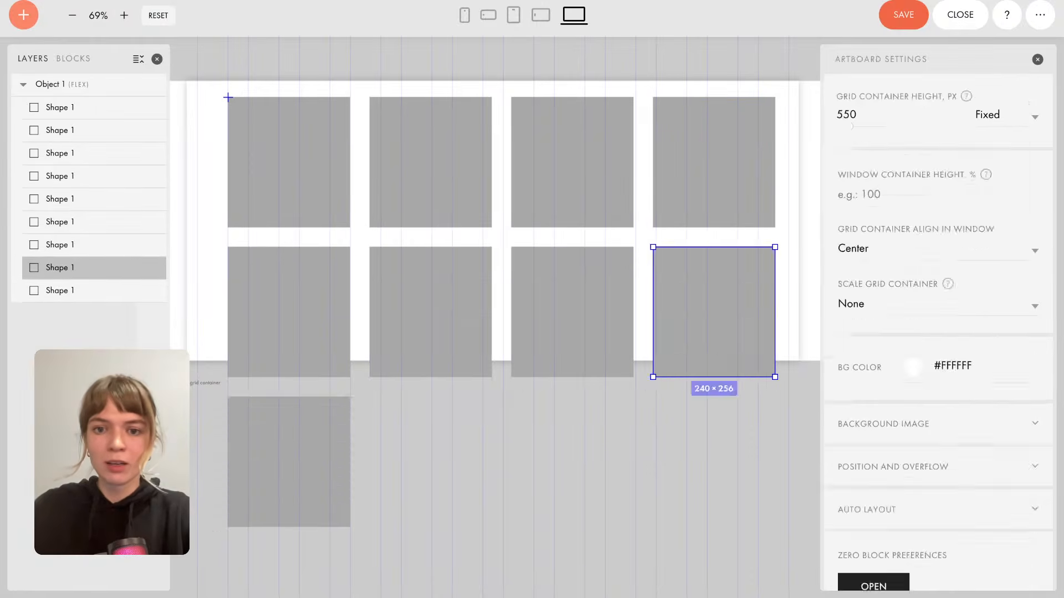
key("ctrl+d")
key("ctrl+d")
key("ctrl+d")
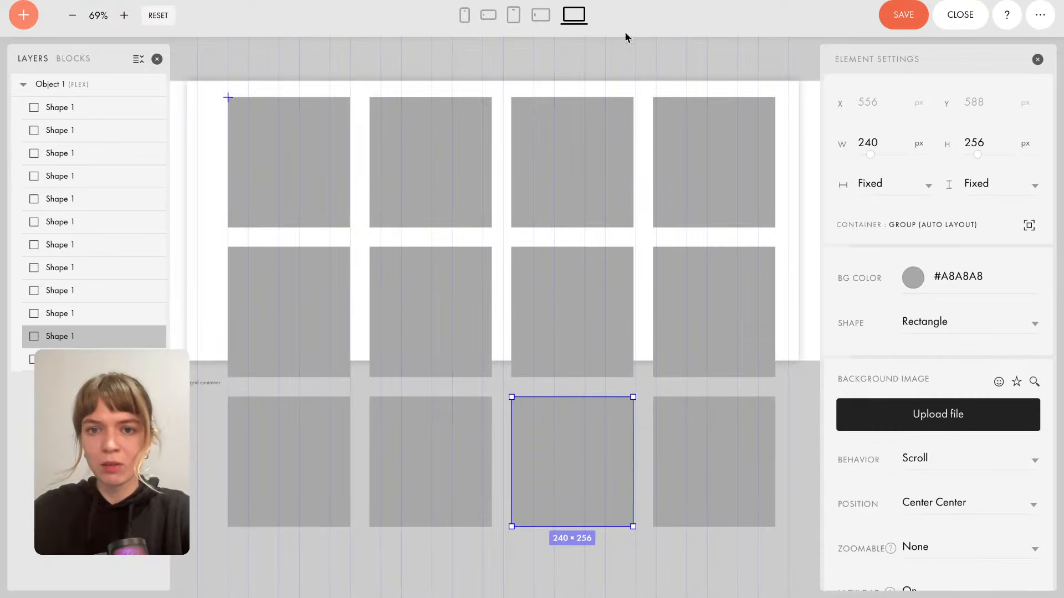
In the portrait phone layout, move the whole group to about X 33, Y 27 and narrow it to one column about 246 px wide.
left_click(570, 122)
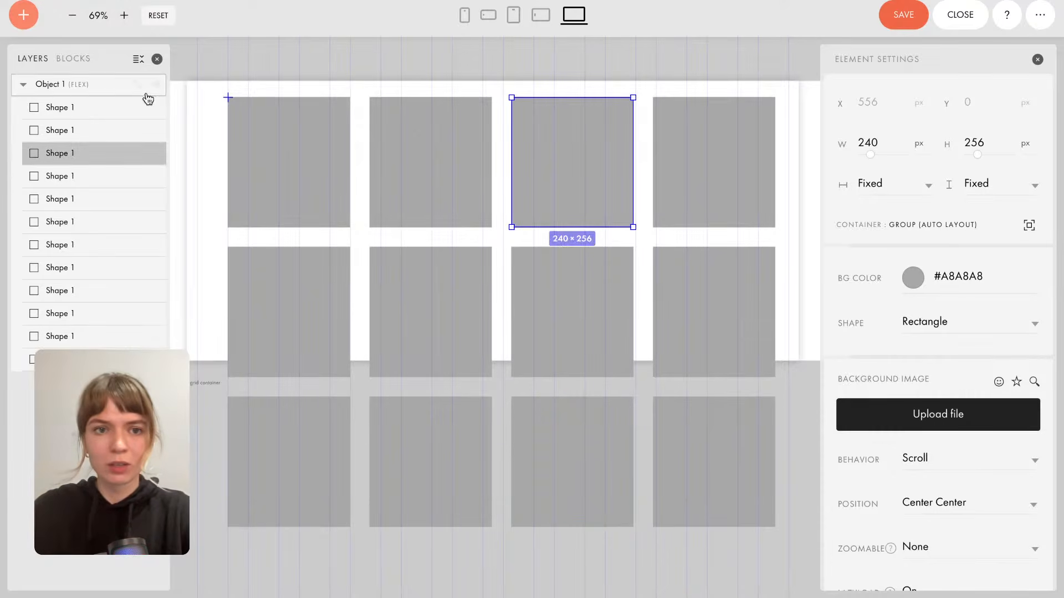
left_click(77, 88)
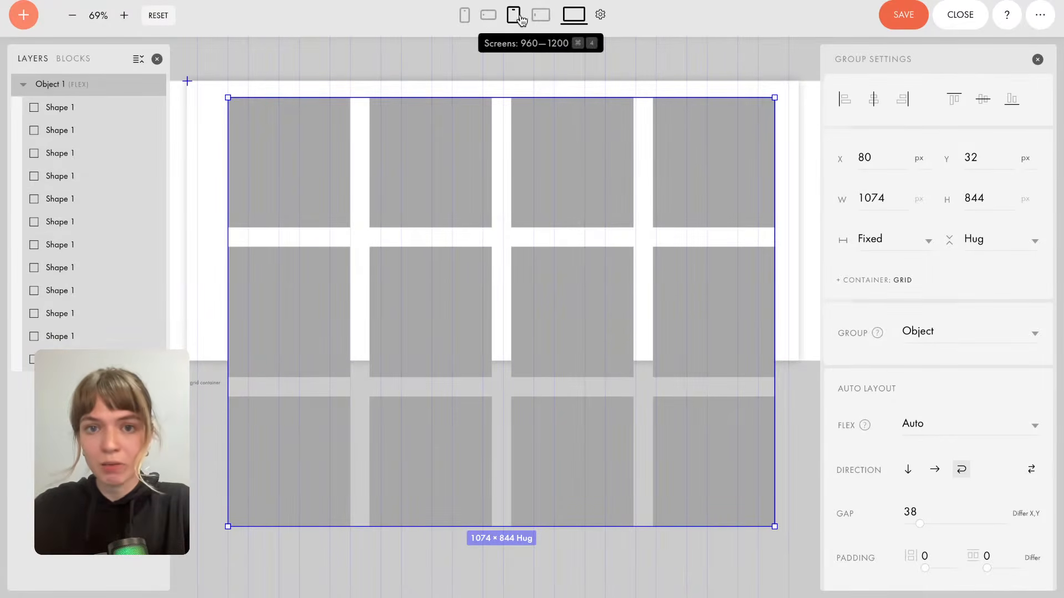
left_click(467, 17)
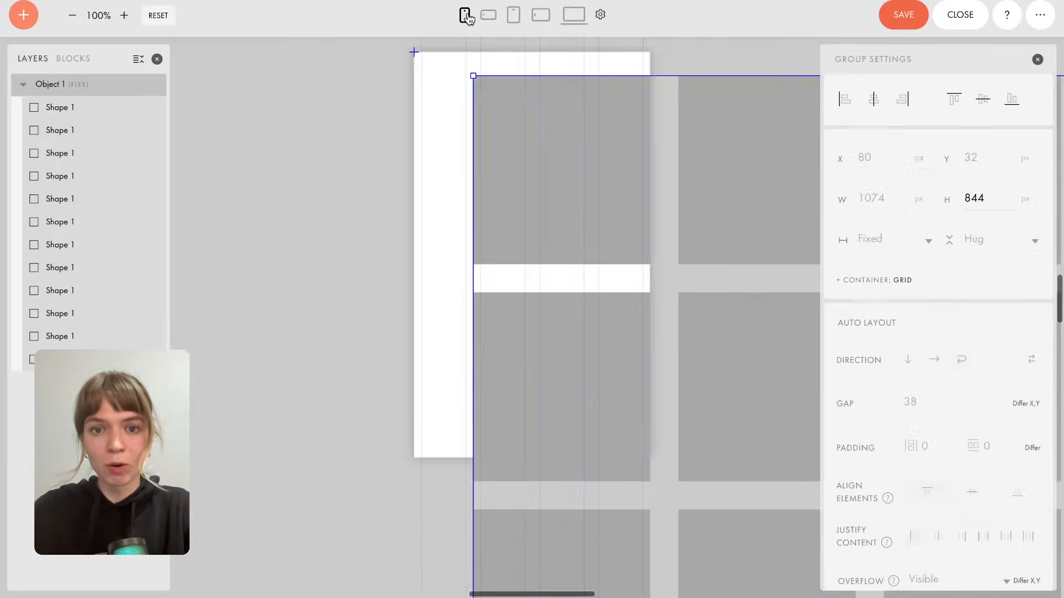
scroll(484, 126, "down", 5)
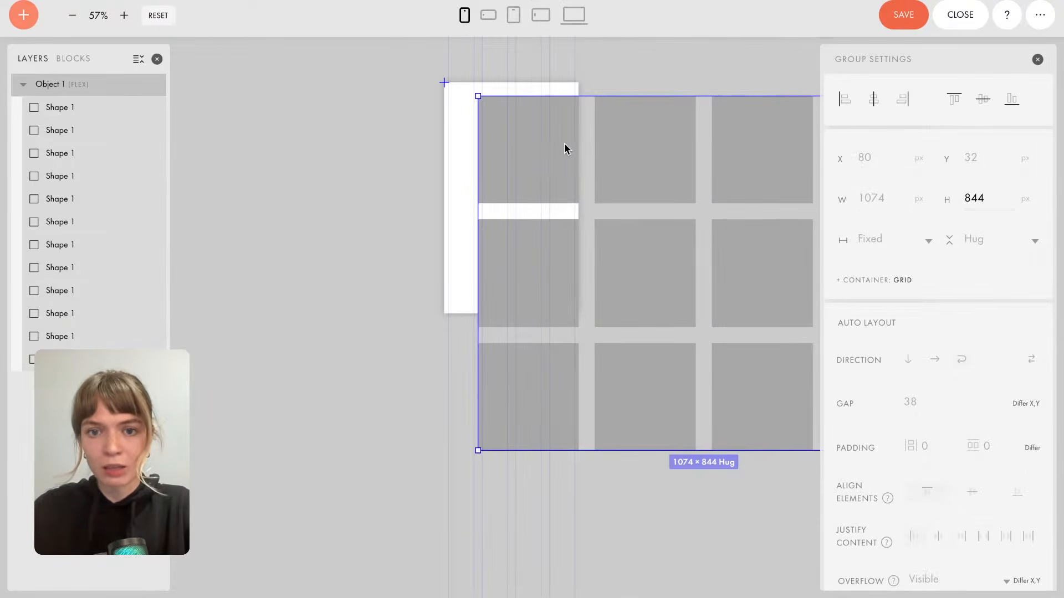
left_click_drag(564, 143, 543, 156)
scroll(620, 171, "right", 3)
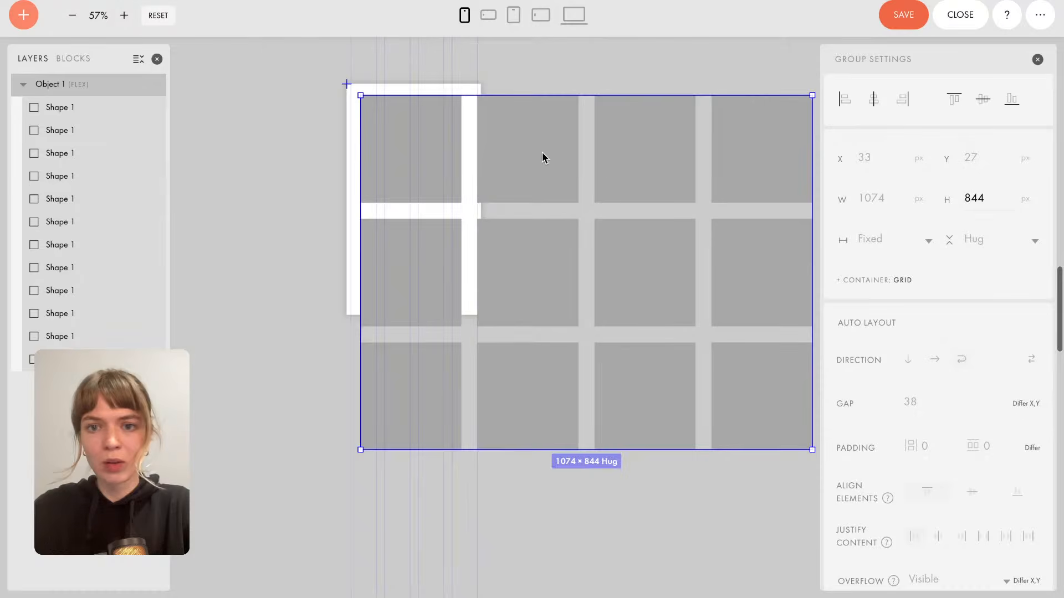
left_click_drag(814, 201, 467, 196)
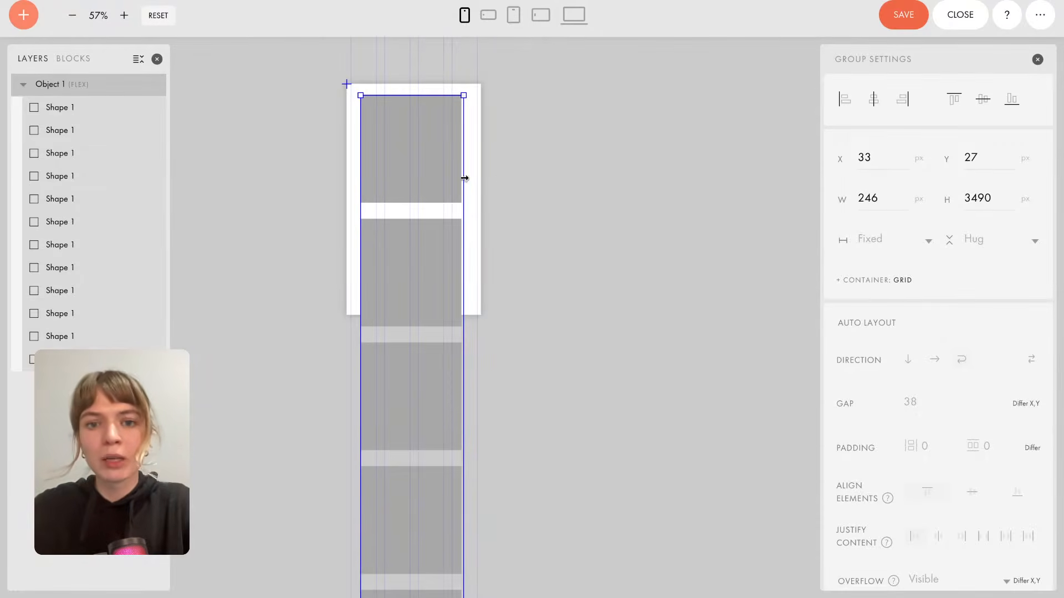
Adjust the phone group's width to about 237 px and center the group horizontally.
mouse_move(464, 176)
left_mouse_down()
mouse_move(696, 170)
mouse_move(481, 174)
left_mouse_up()
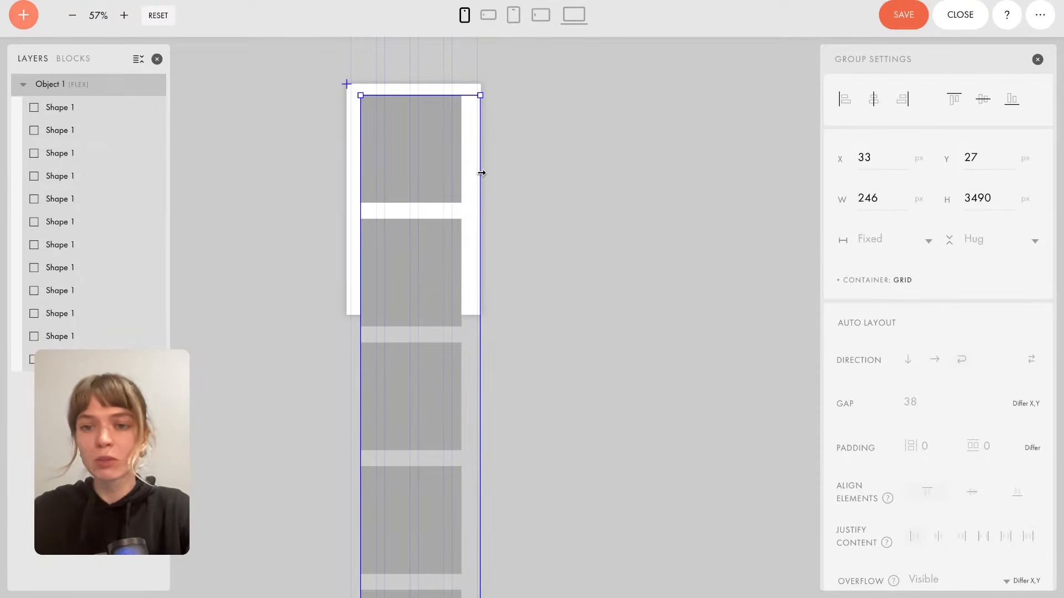
left_click_drag(482, 173, 481, 173)
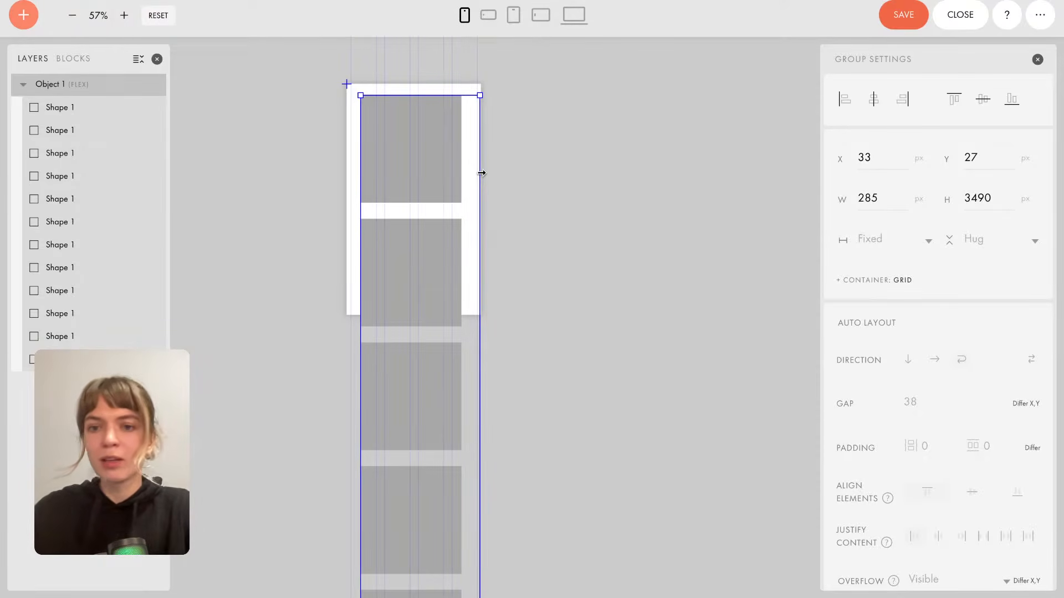
left_click_drag(478, 173, 460, 172)
left_click(873, 99)
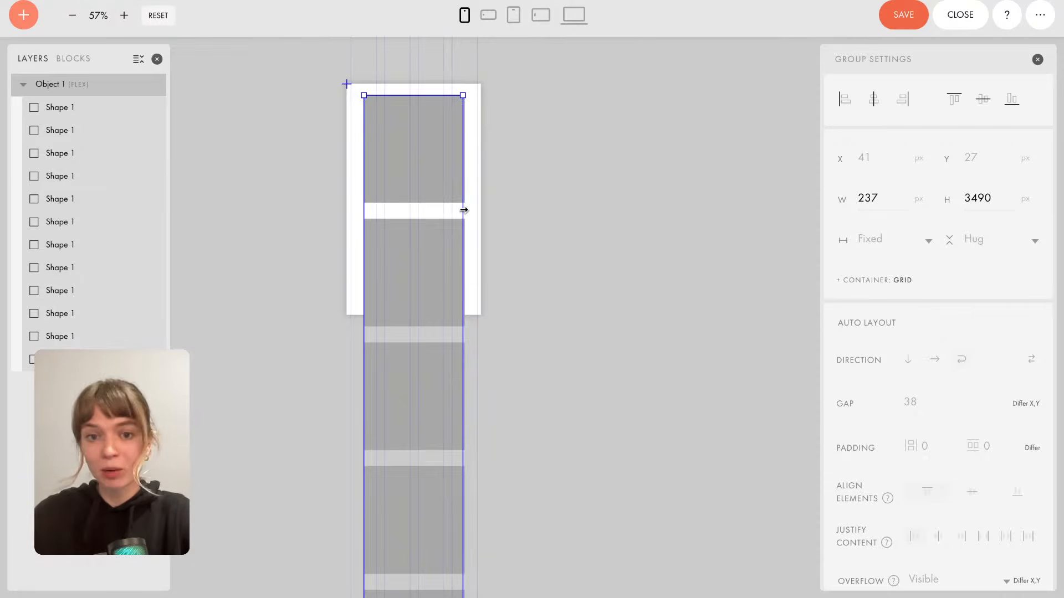
Widen the phone group's frame to about 382 px.
mouse_move(464, 210)
left_mouse_down()
mouse_move(586, 209)
mouse_move(432, 213)
mouse_move(630, 215)
mouse_move(485, 210)
left_mouse_up()
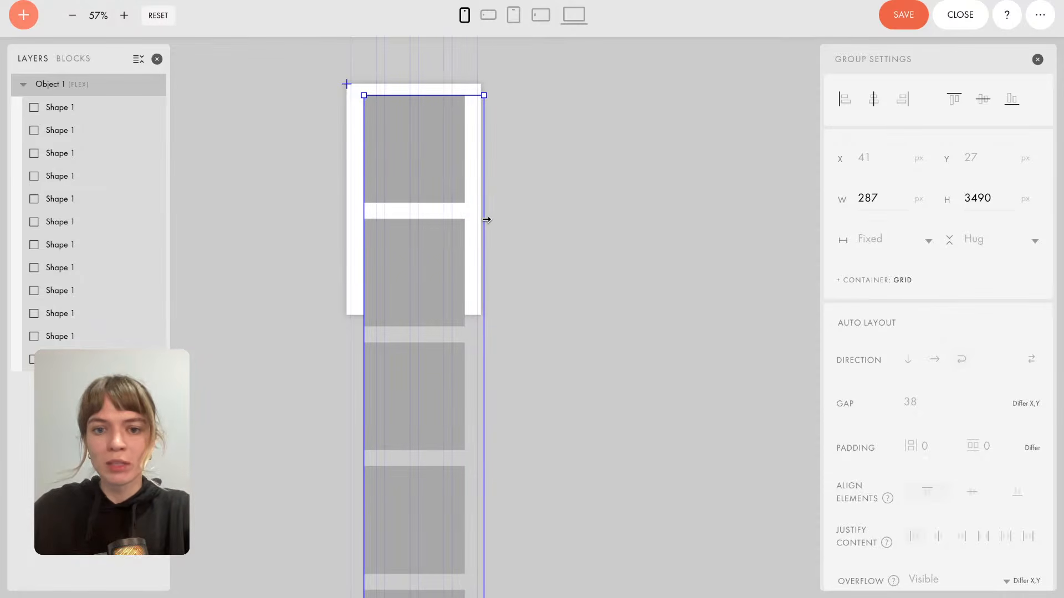
left_click_drag(486, 220, 527, 148)
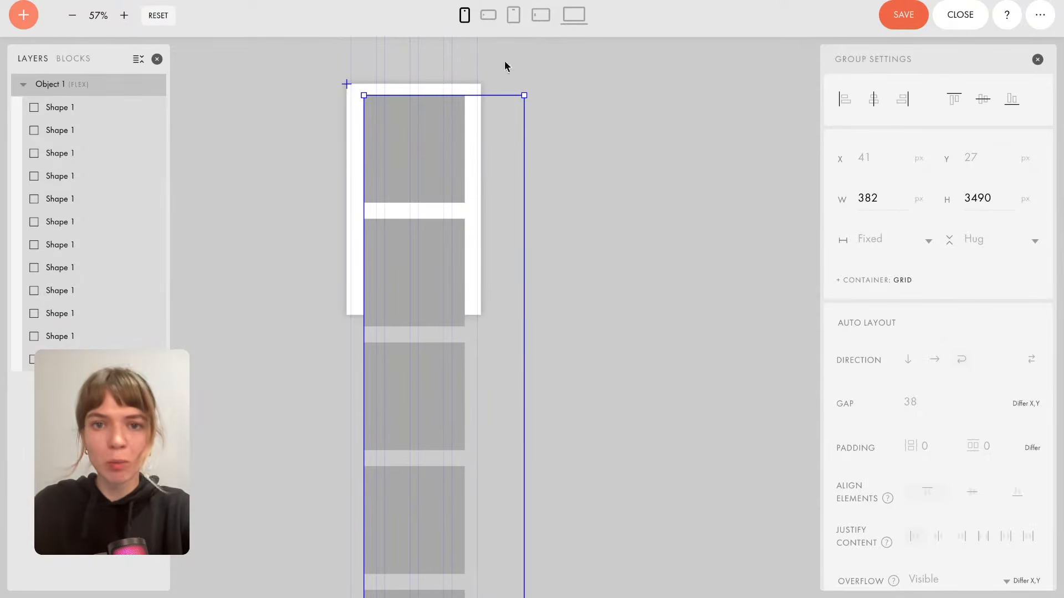
In the landscape tablet layout (960–1200), center the group horizontally and narrow it to three columns about 800 px wide.
left_click(540, 16)
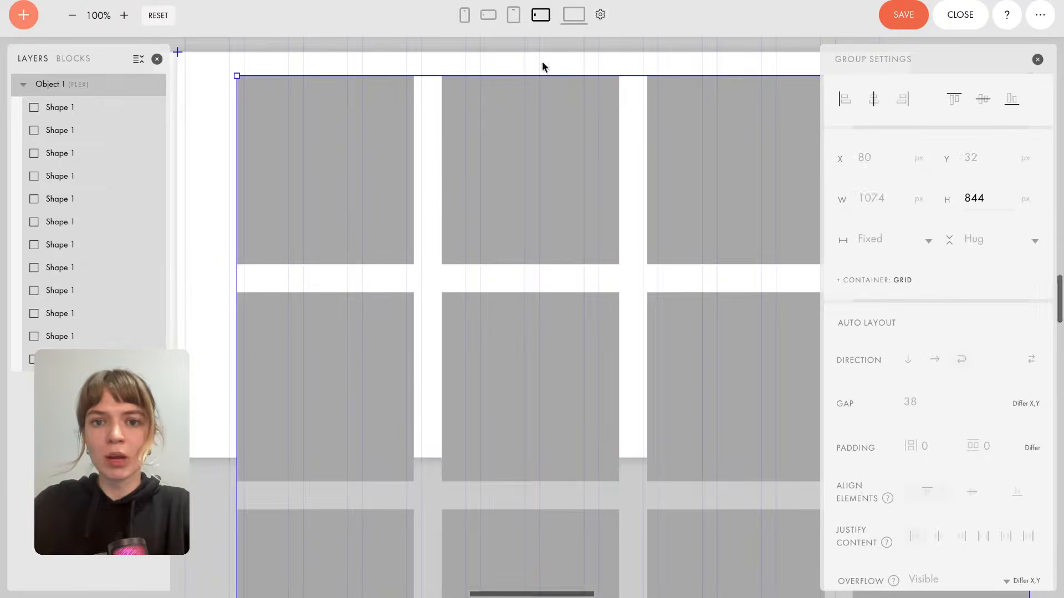
scroll(433, 171, "down", 5)
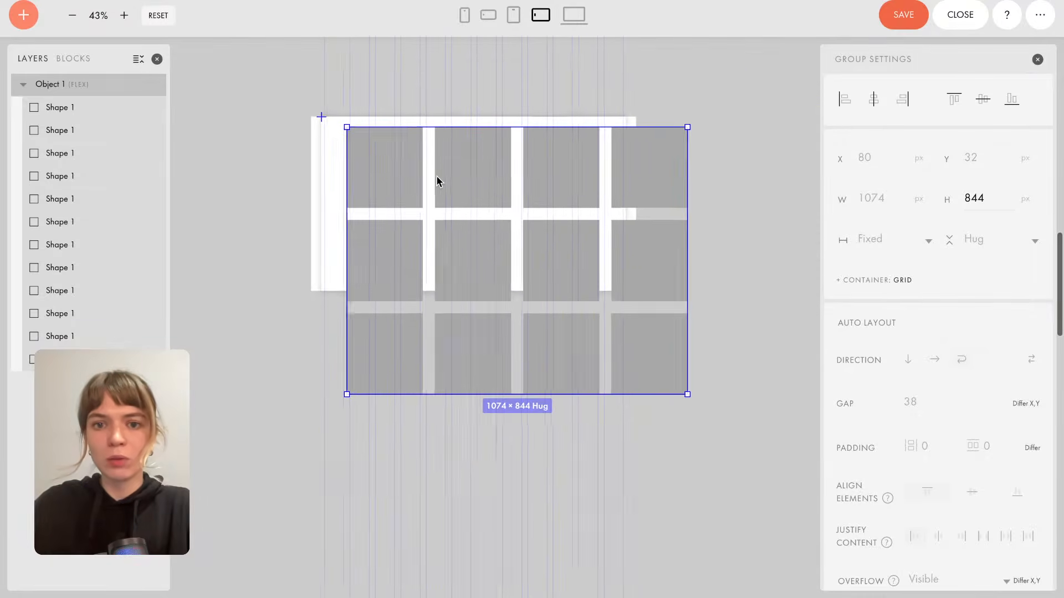
scroll(437, 175, "down", 1)
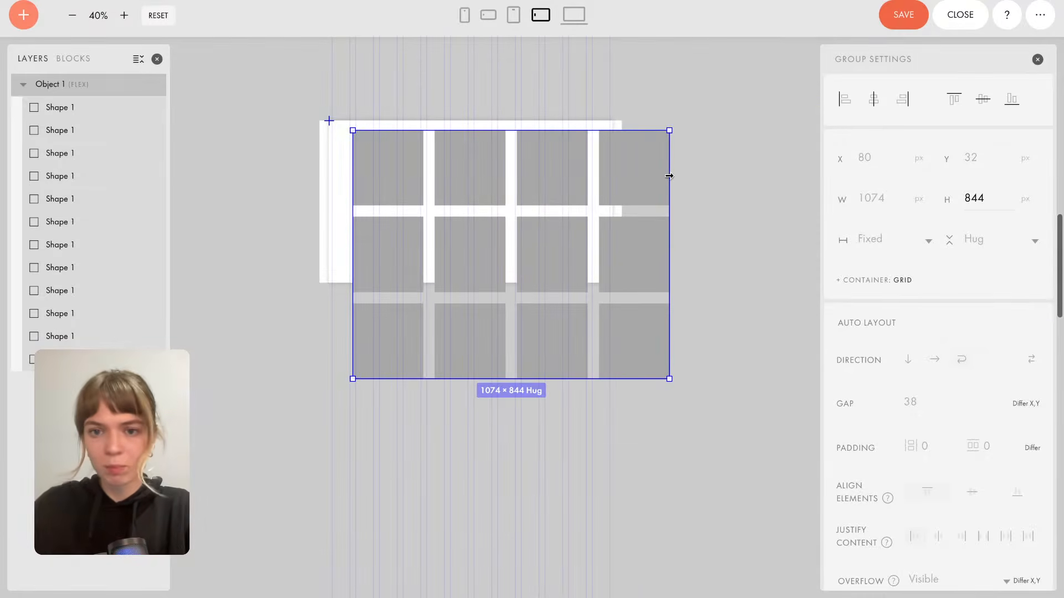
left_click_drag(653, 175, 610, 175)
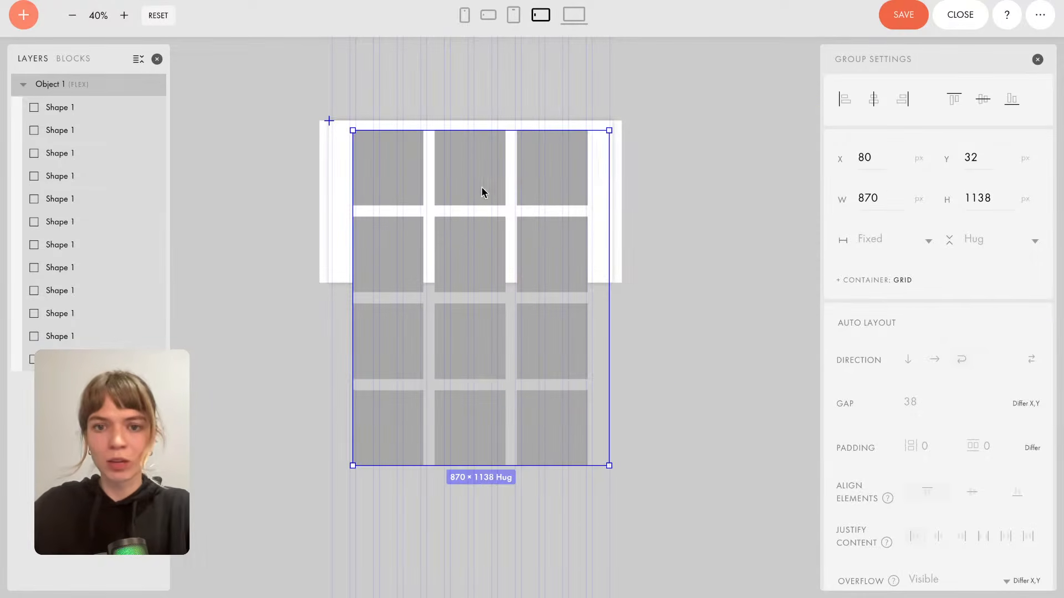
left_click(876, 100)
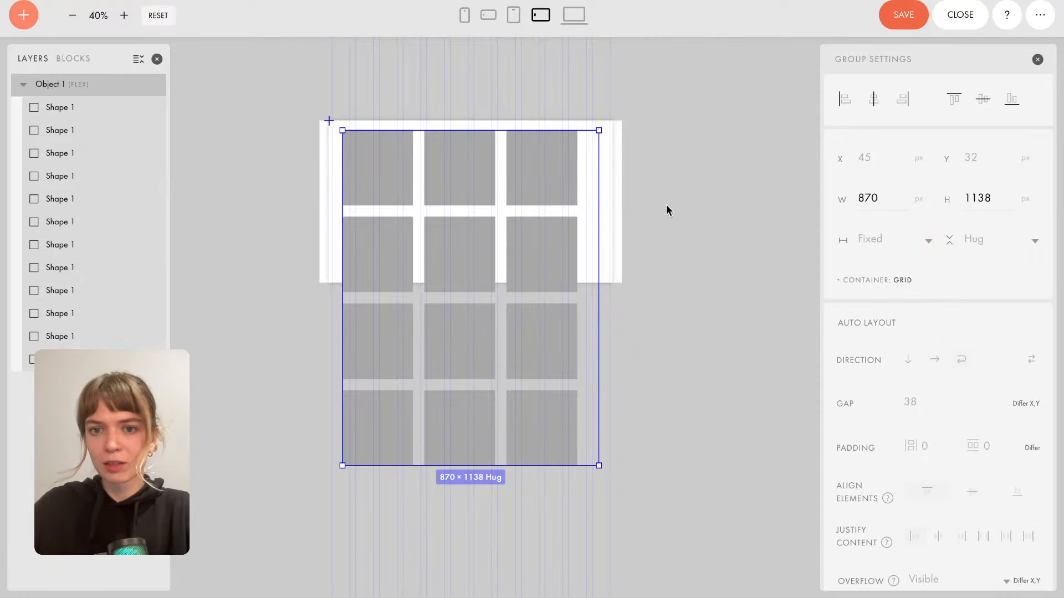
left_click_drag(598, 190, 578, 190)
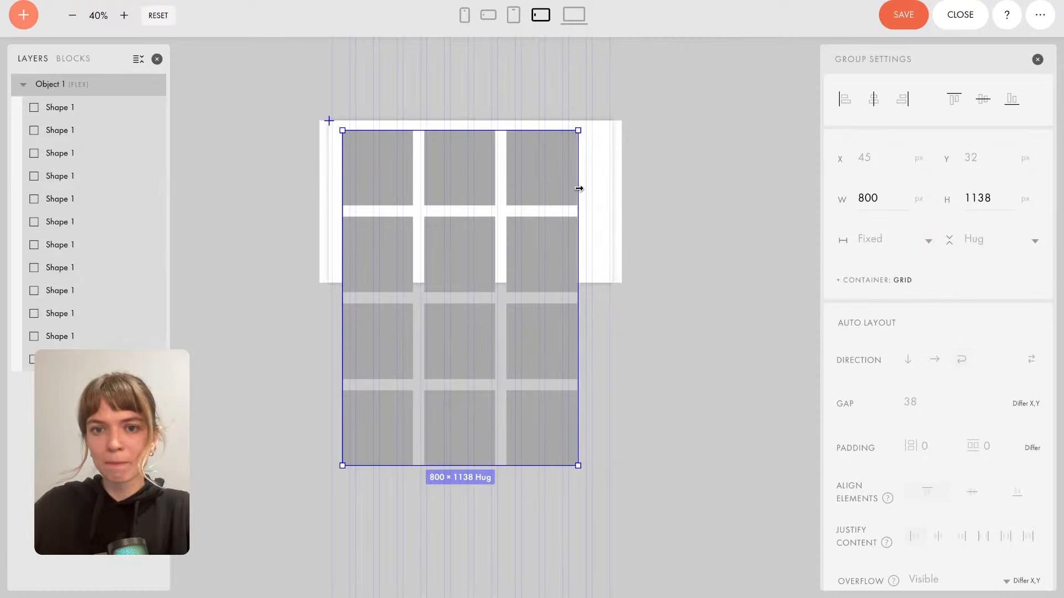
left_click(904, 101)
In the portrait tablet layout, narrow the group to two columns about 526 px wide and extend the artboard's height to contain it.
left_click(512, 19)
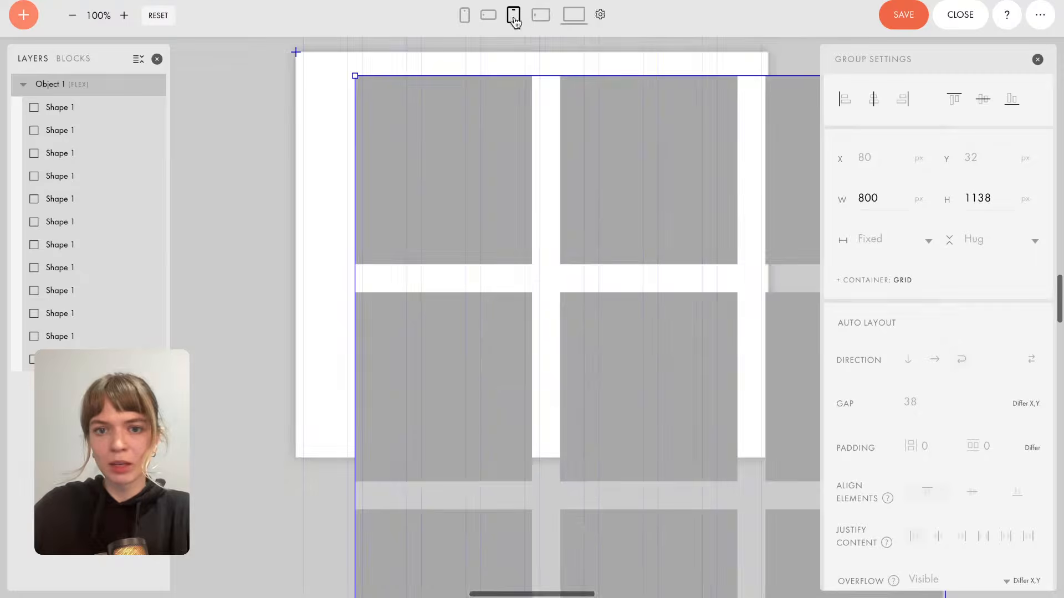
scroll(580, 174, "down", 5)
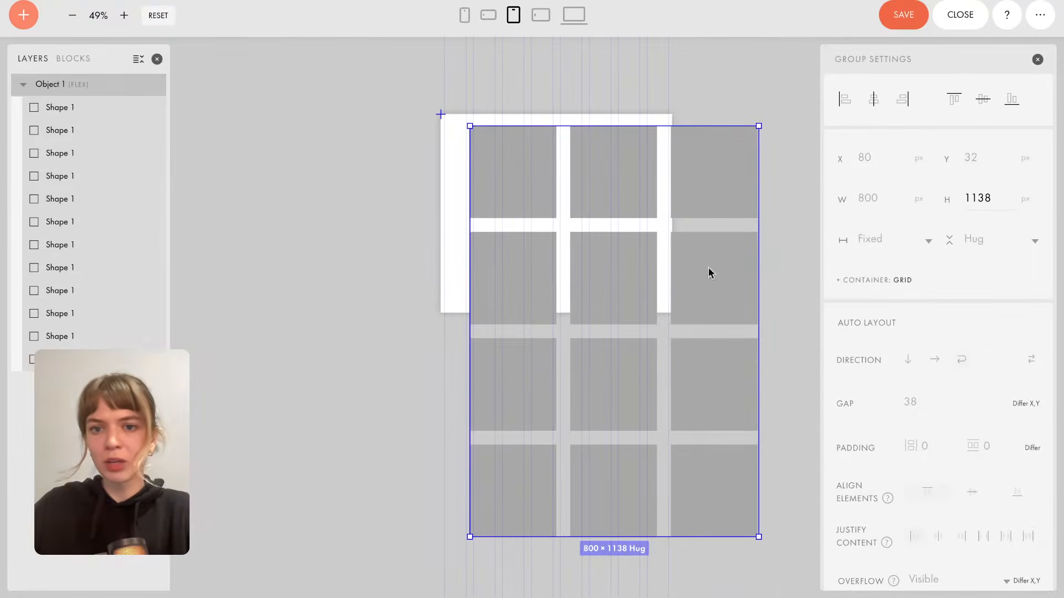
left_click_drag(759, 190, 662, 189)
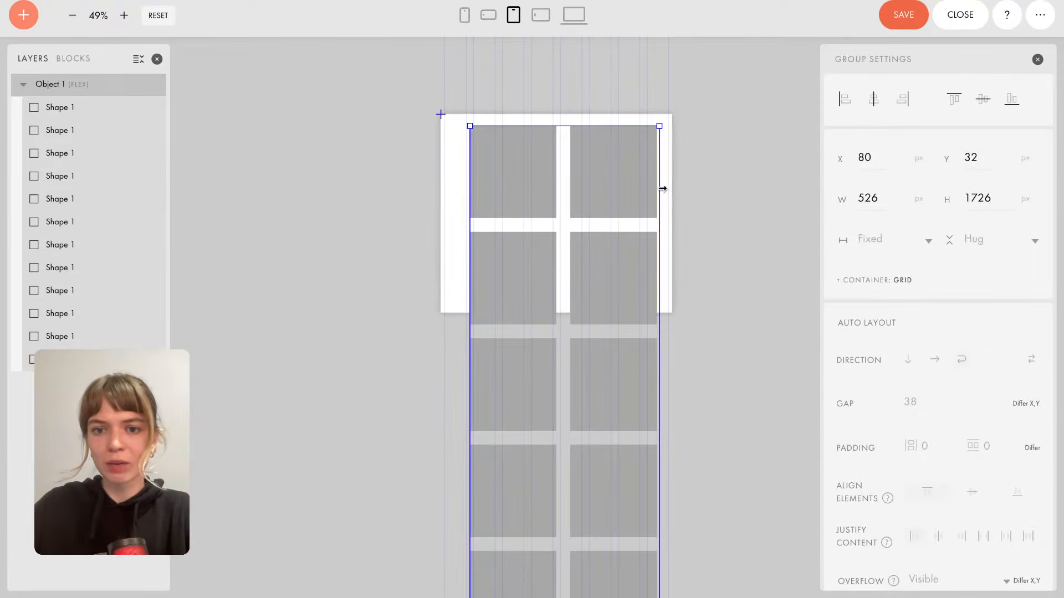
left_click_drag(453, 316, 465, 489)
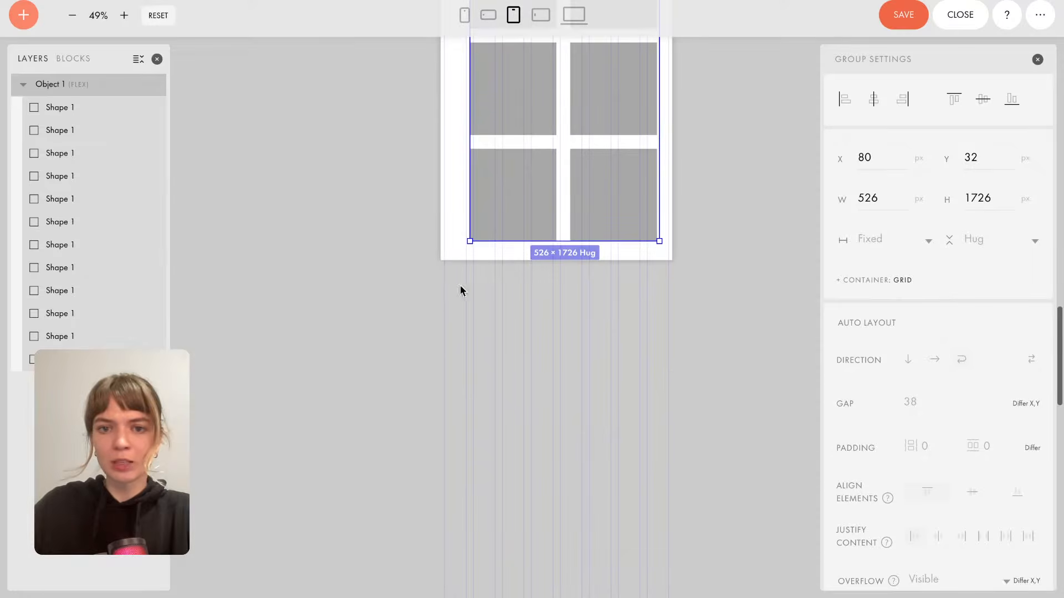
In the desktop layout, anchor the group to the Window Container.
left_click(488, 18)
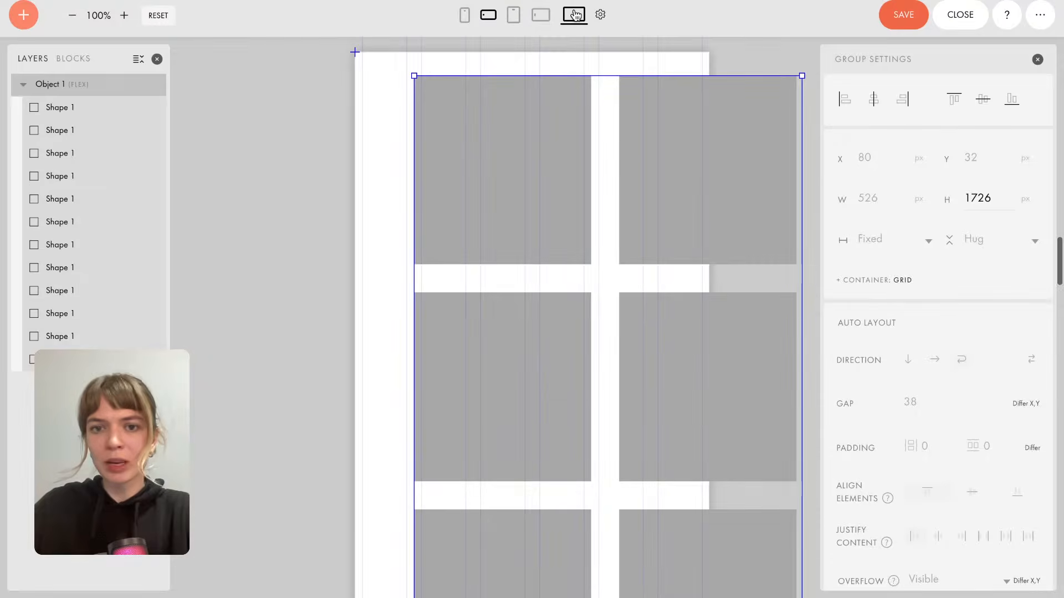
left_click(574, 15)
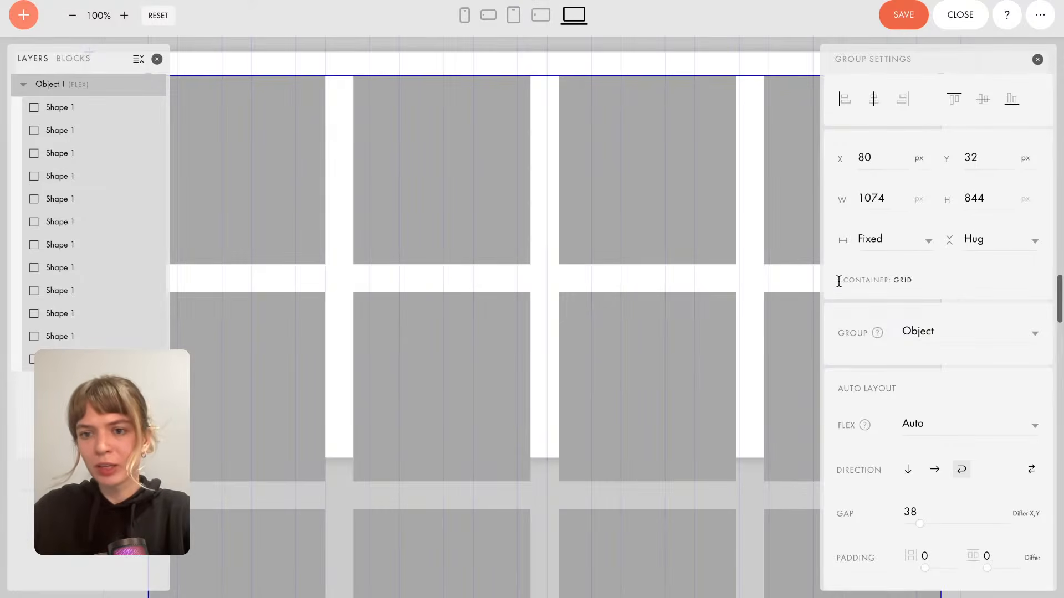
left_click(904, 280)
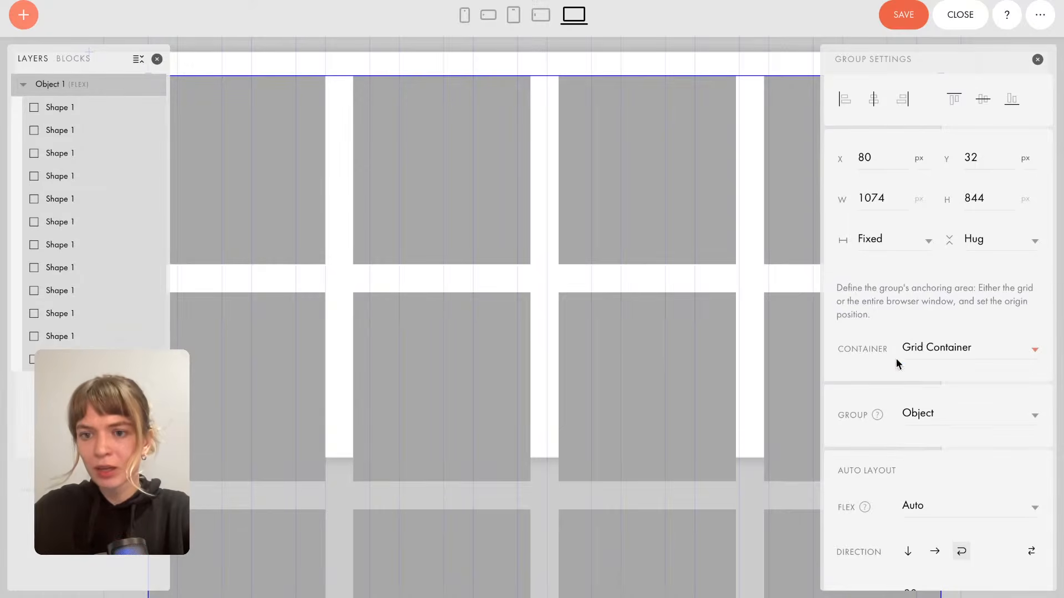
left_click(940, 350)
left_click(949, 367)
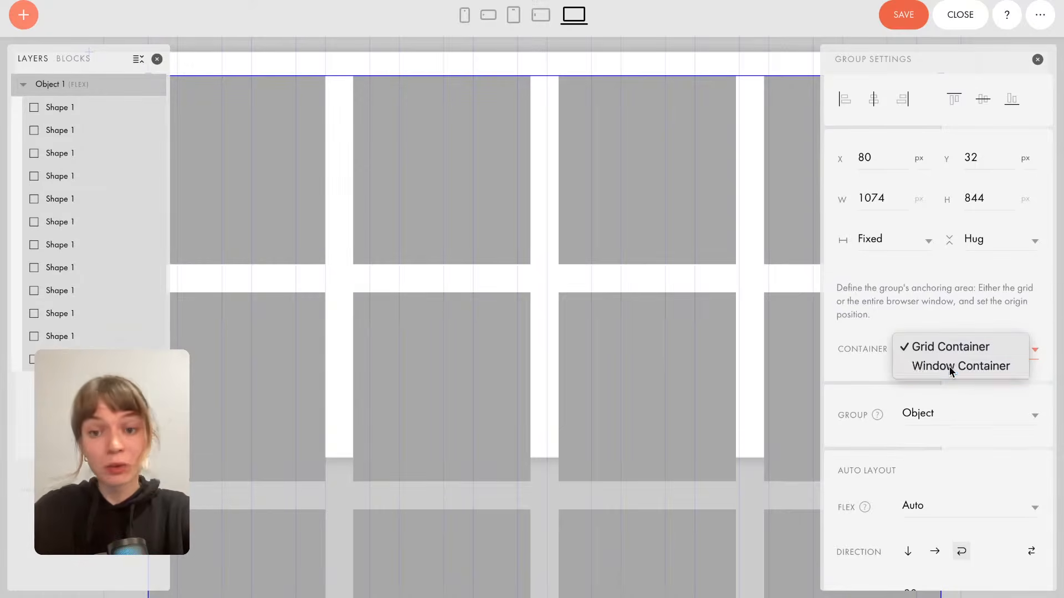
scroll(635, 248, "down", 5)
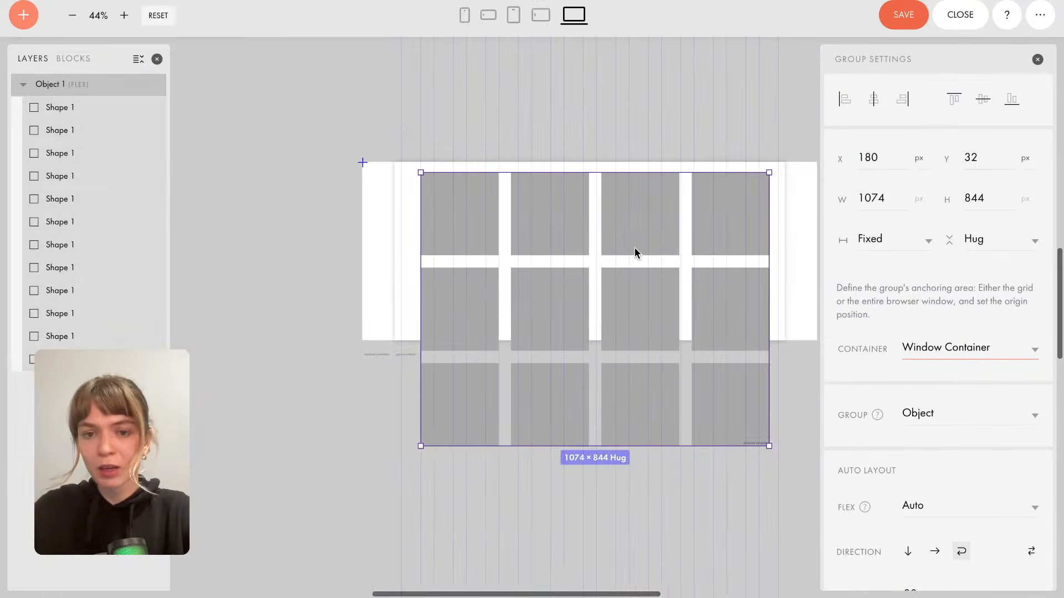
Recheck the desktop group's container setting and shorten the group's frame to about 794 px high.
left_click(777, 250)
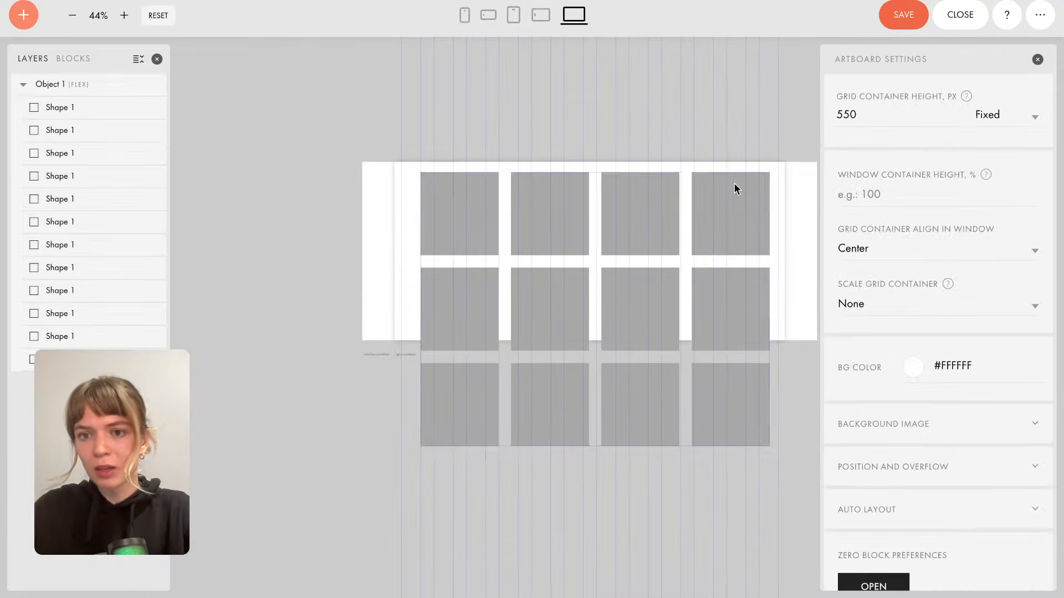
left_click(723, 215)
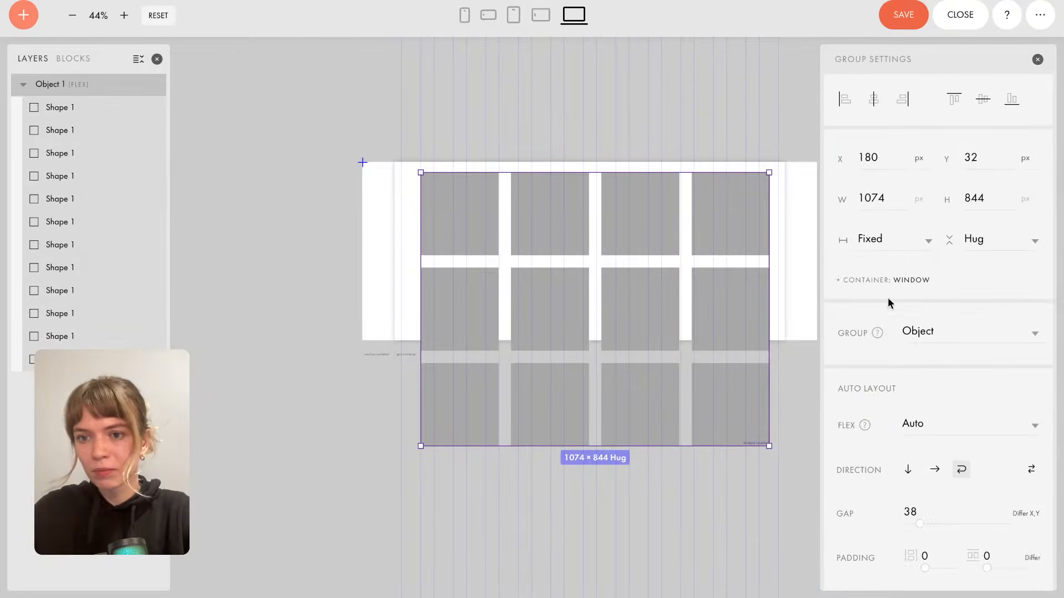
left_click(877, 278)
left_click(944, 348)
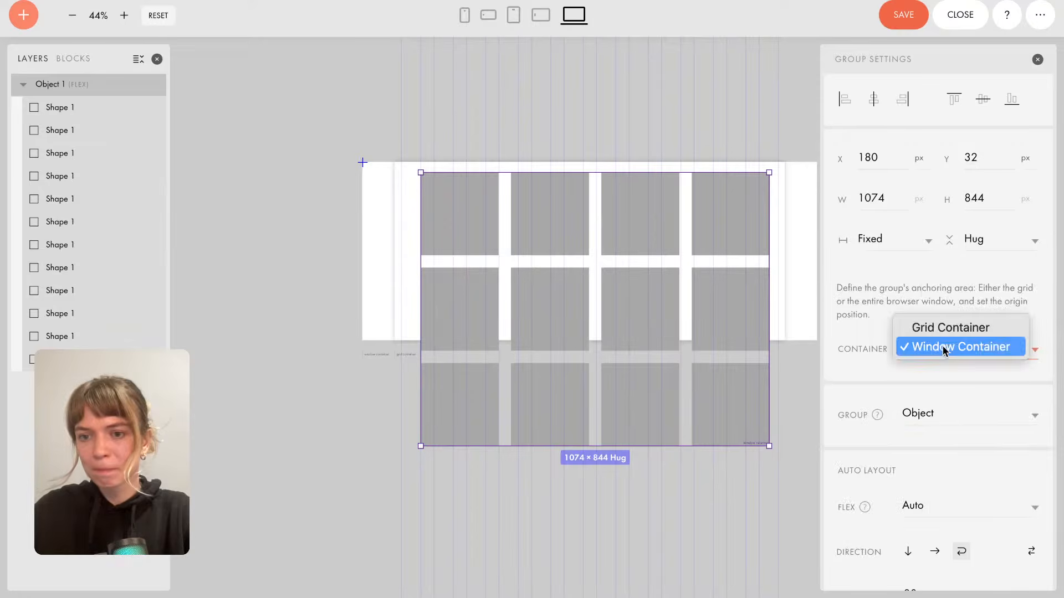
left_click(787, 334)
left_click(736, 407)
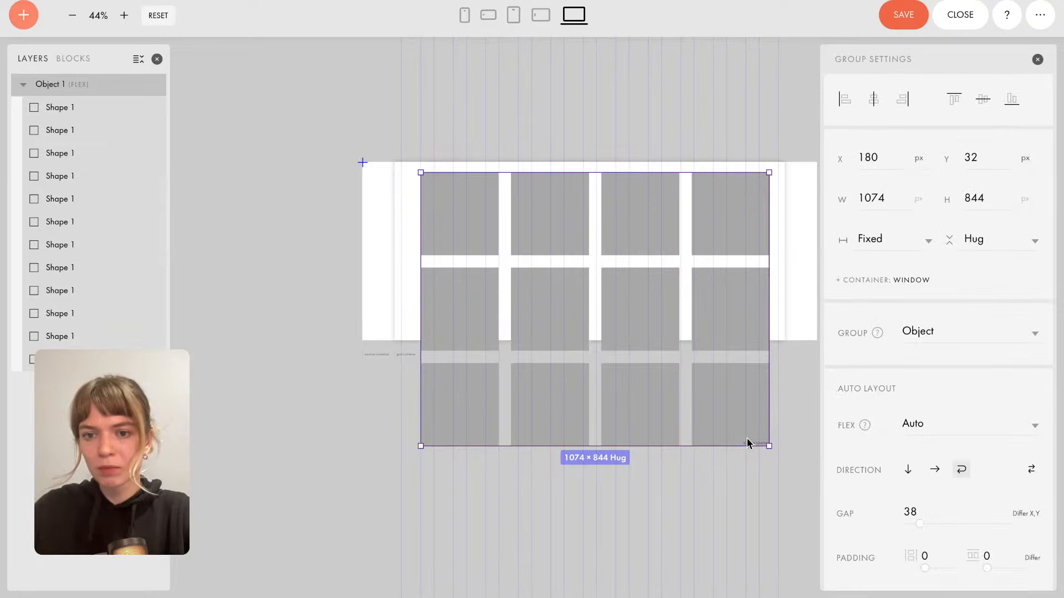
mouse_move(748, 444)
left_mouse_down()
mouse_move(739, 356)
mouse_move(739, 430)
left_mouse_up()
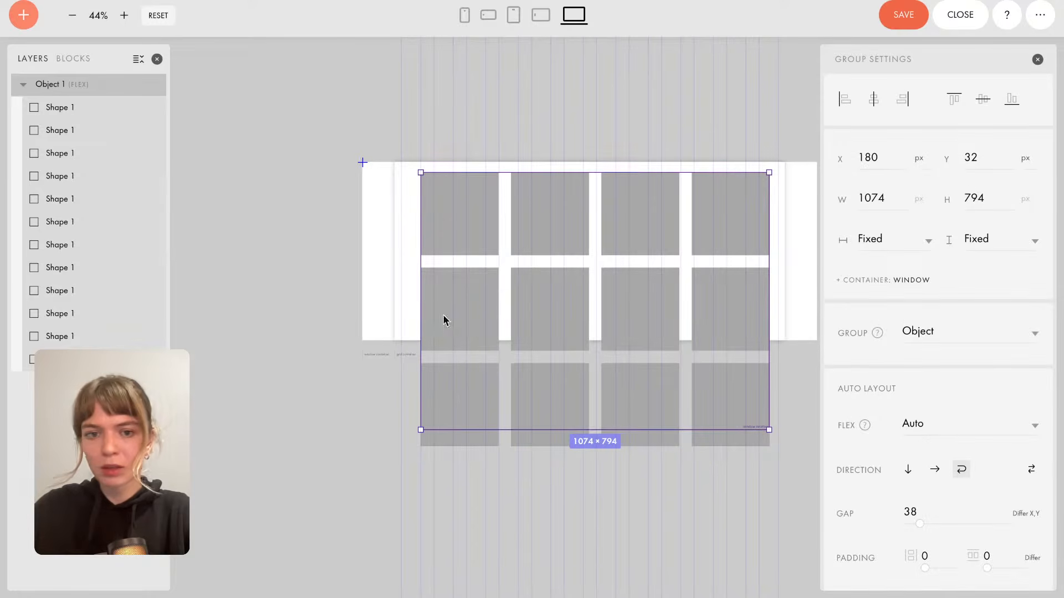
In the portrait phone layout, narrow the group to about 242 px wide and save the block.
left_click(464, 15)
left_click_drag(724, 240, 626, 233)
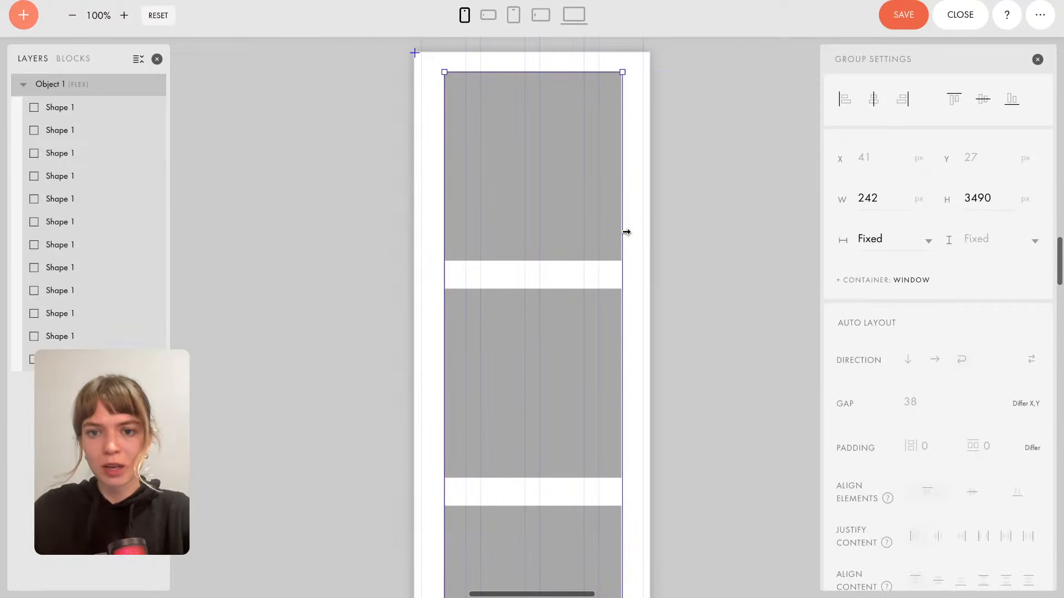
left_click(907, 17)
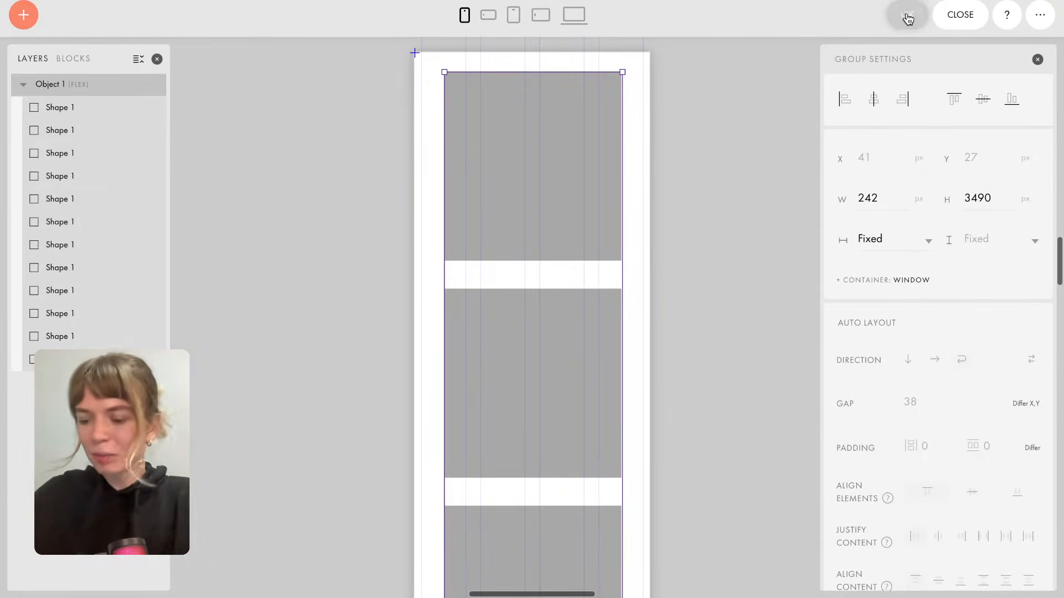